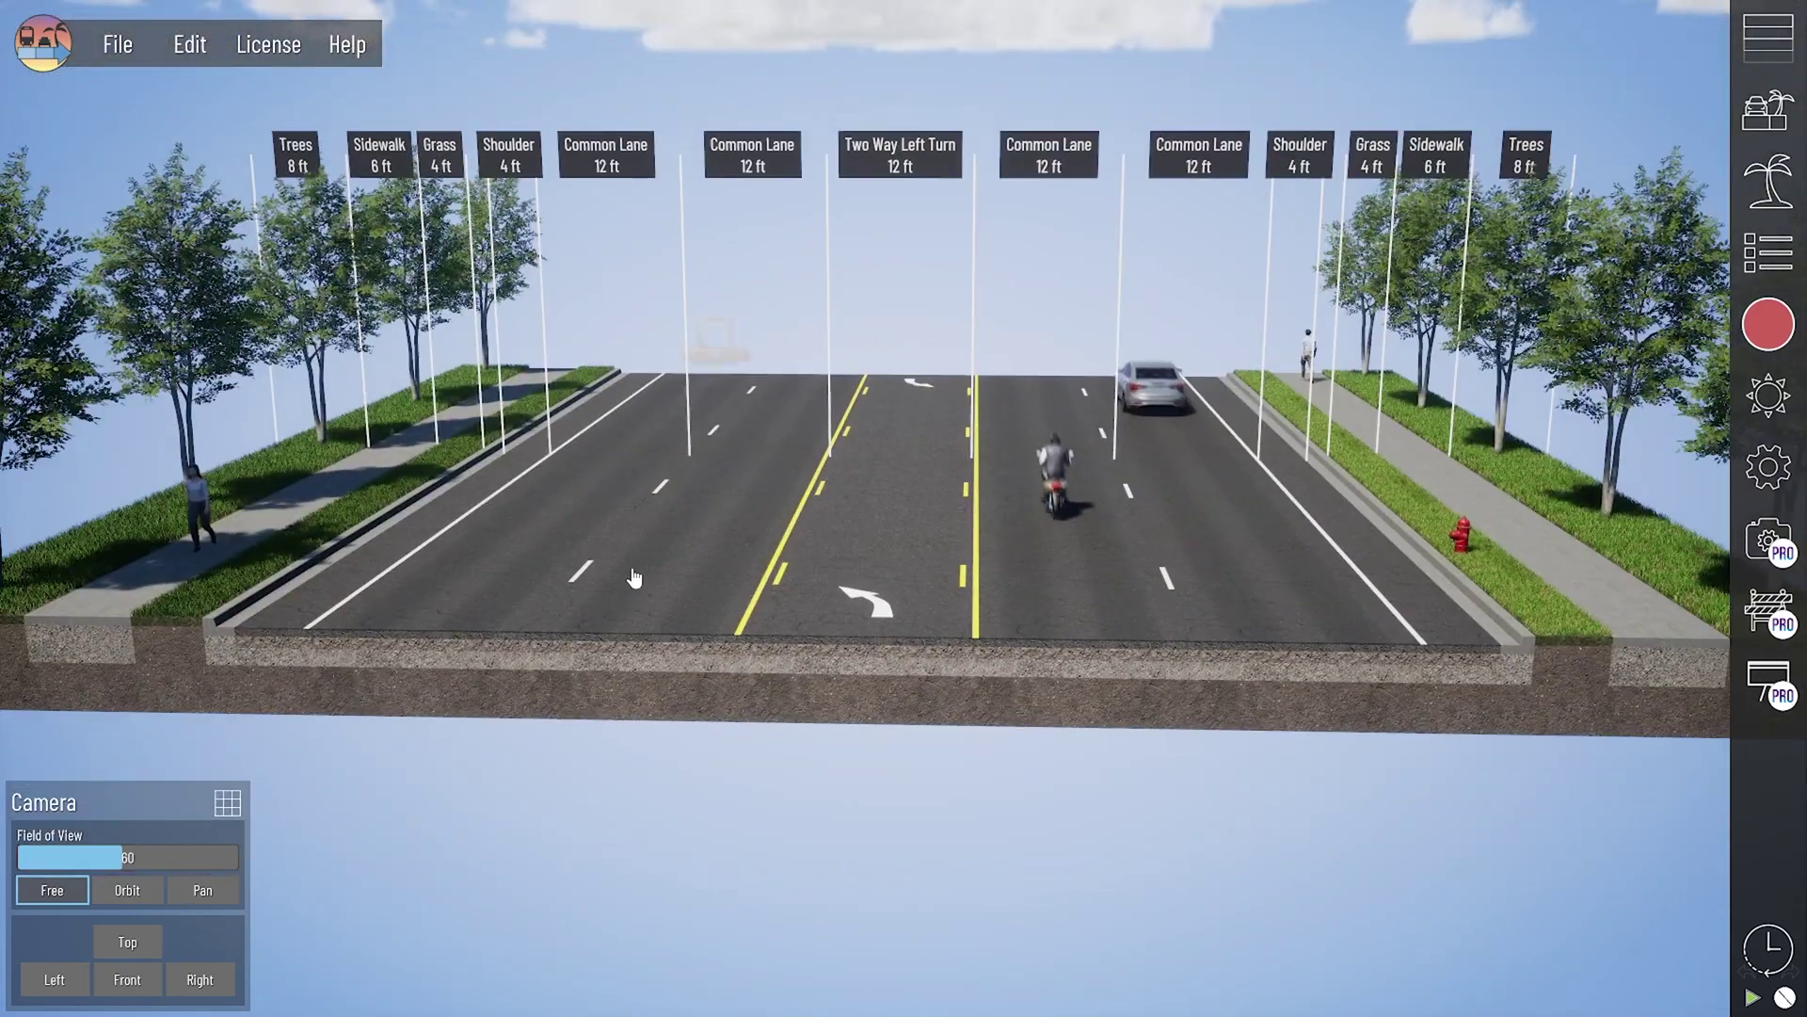
Step: Zoom out, tilt up slightly and recentre so the full cross-section from tree strip to tree strip is visible
middle_drag(633, 577, 726, 603)
scroll(726, 602, down, 3)
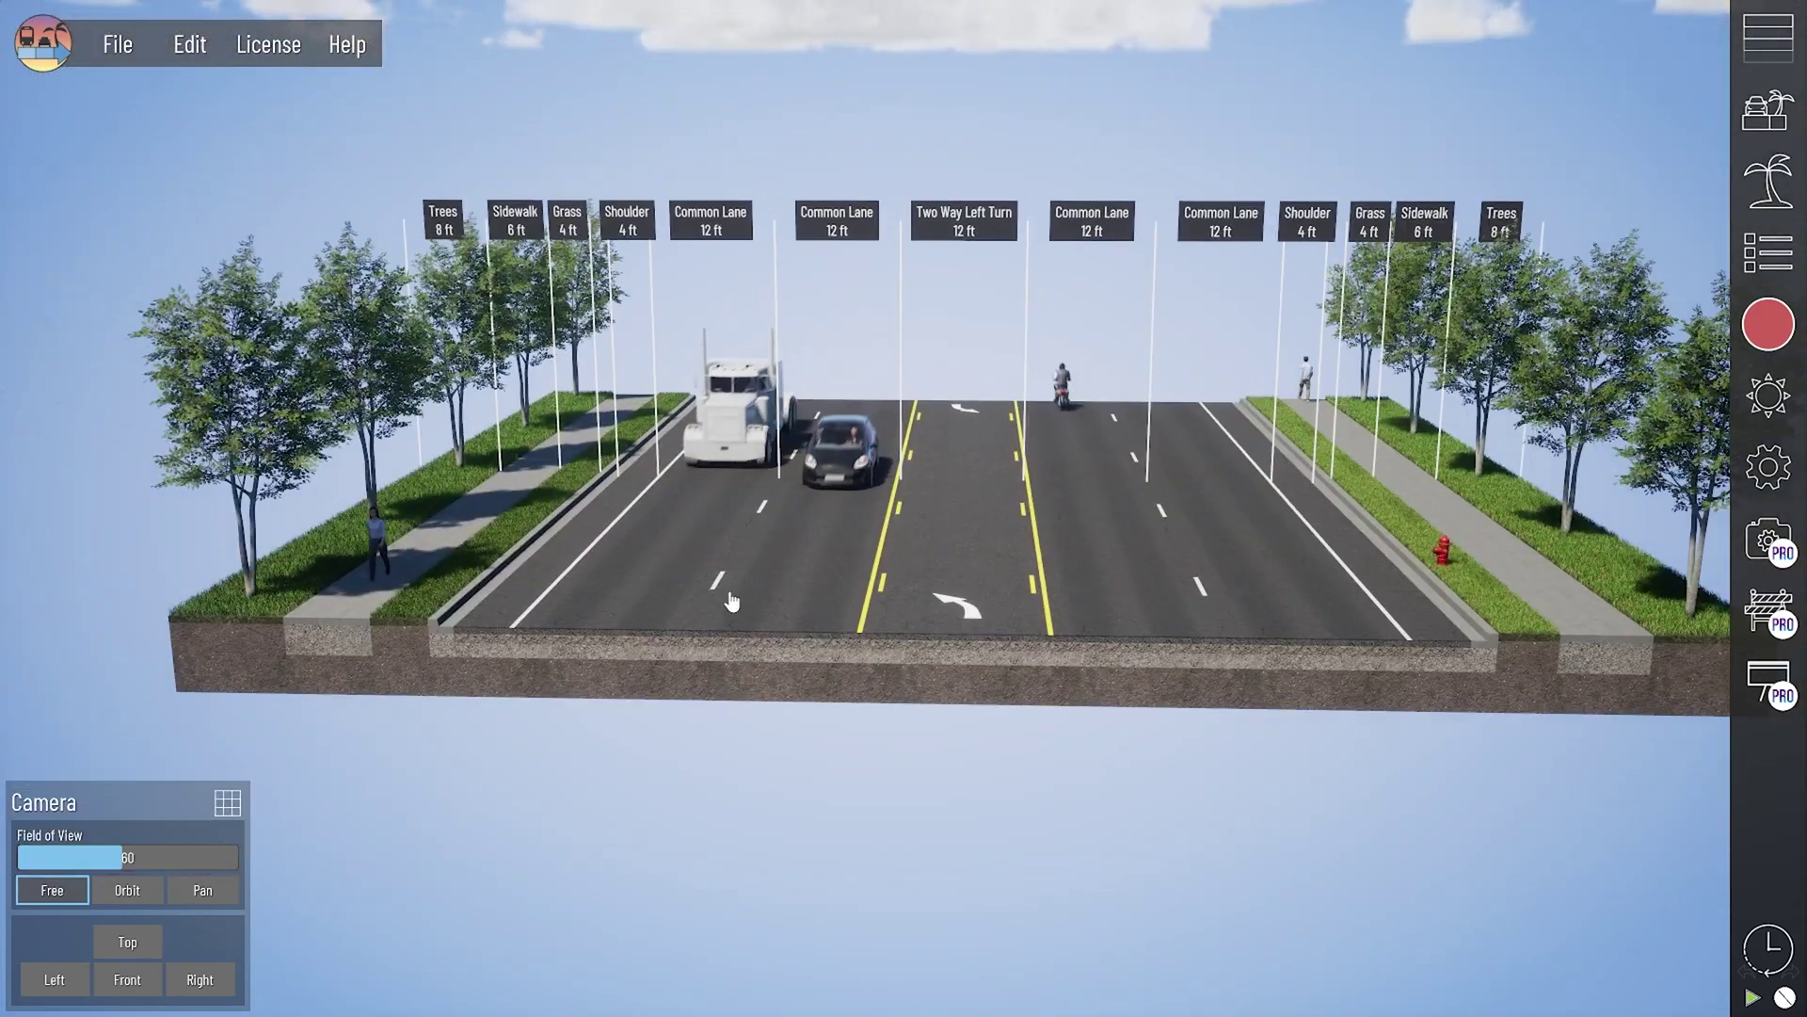
right_drag(761, 598, 763, 600)
middle_drag(923, 499, 851, 523)
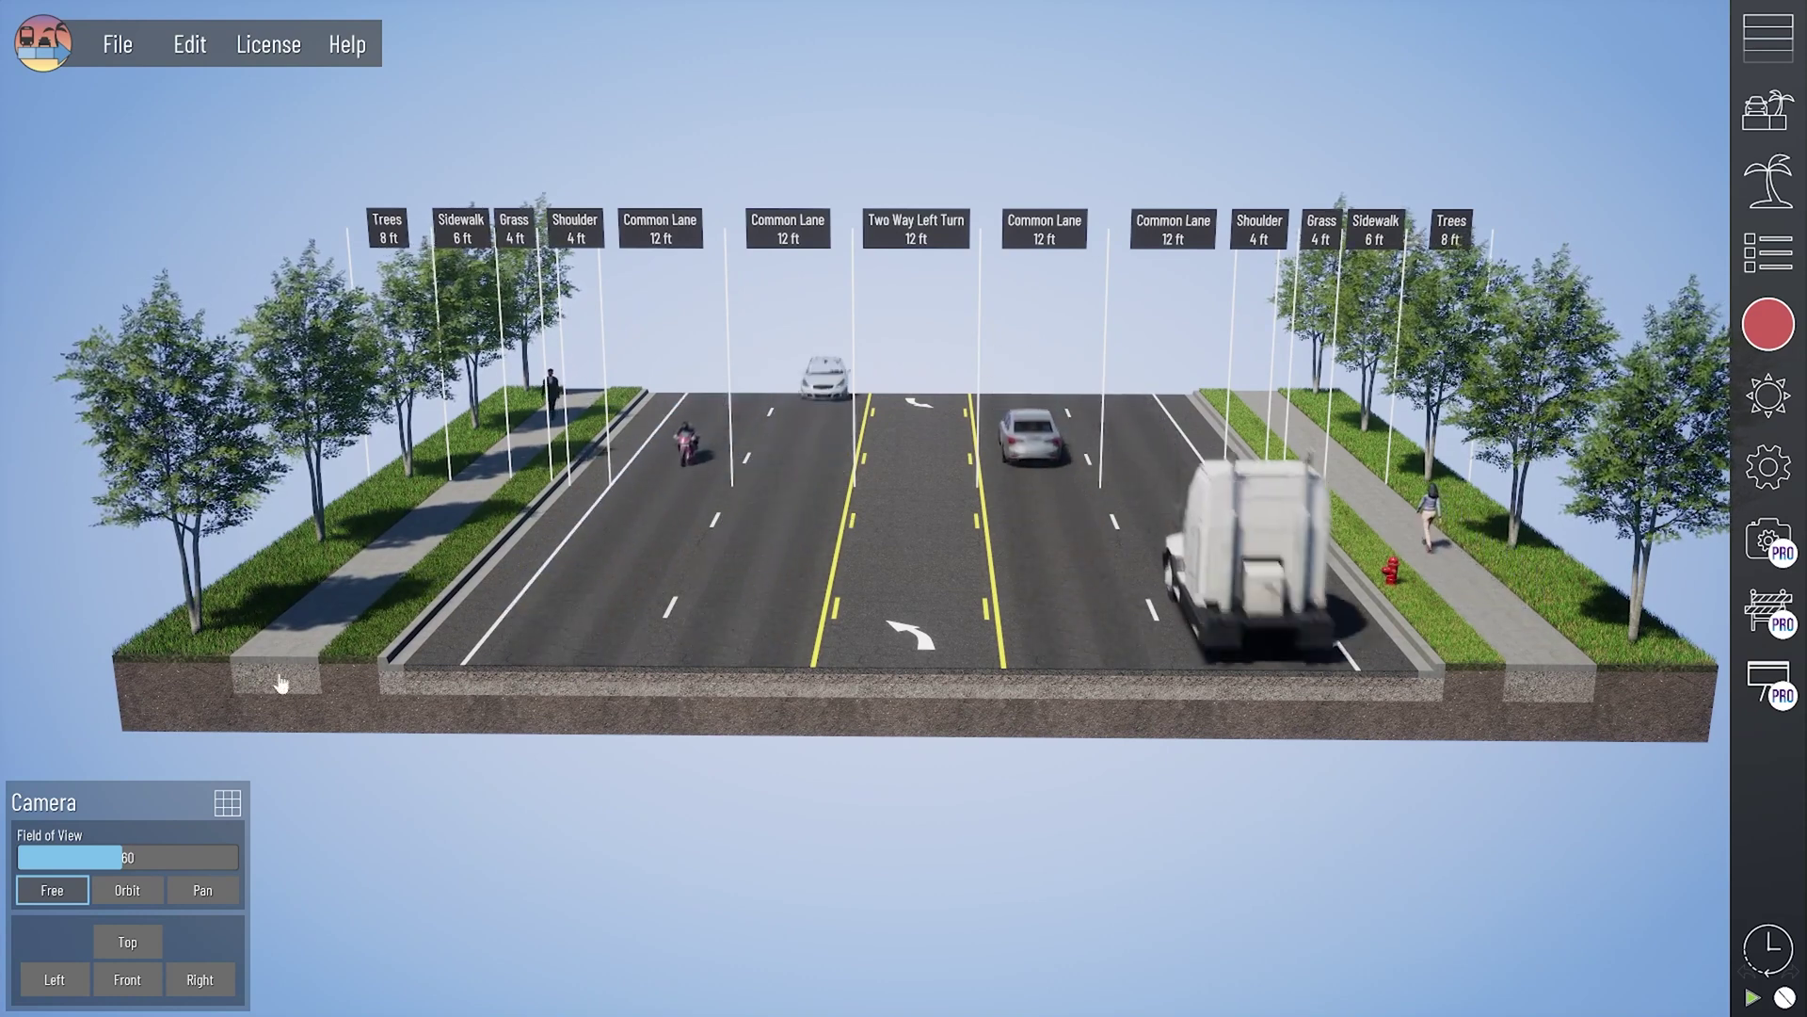
Step: Increase the left tree strip's spacing to about 28 ft and adjust its secondary offset
click(174, 673)
scroll(111, 413, up, 3)
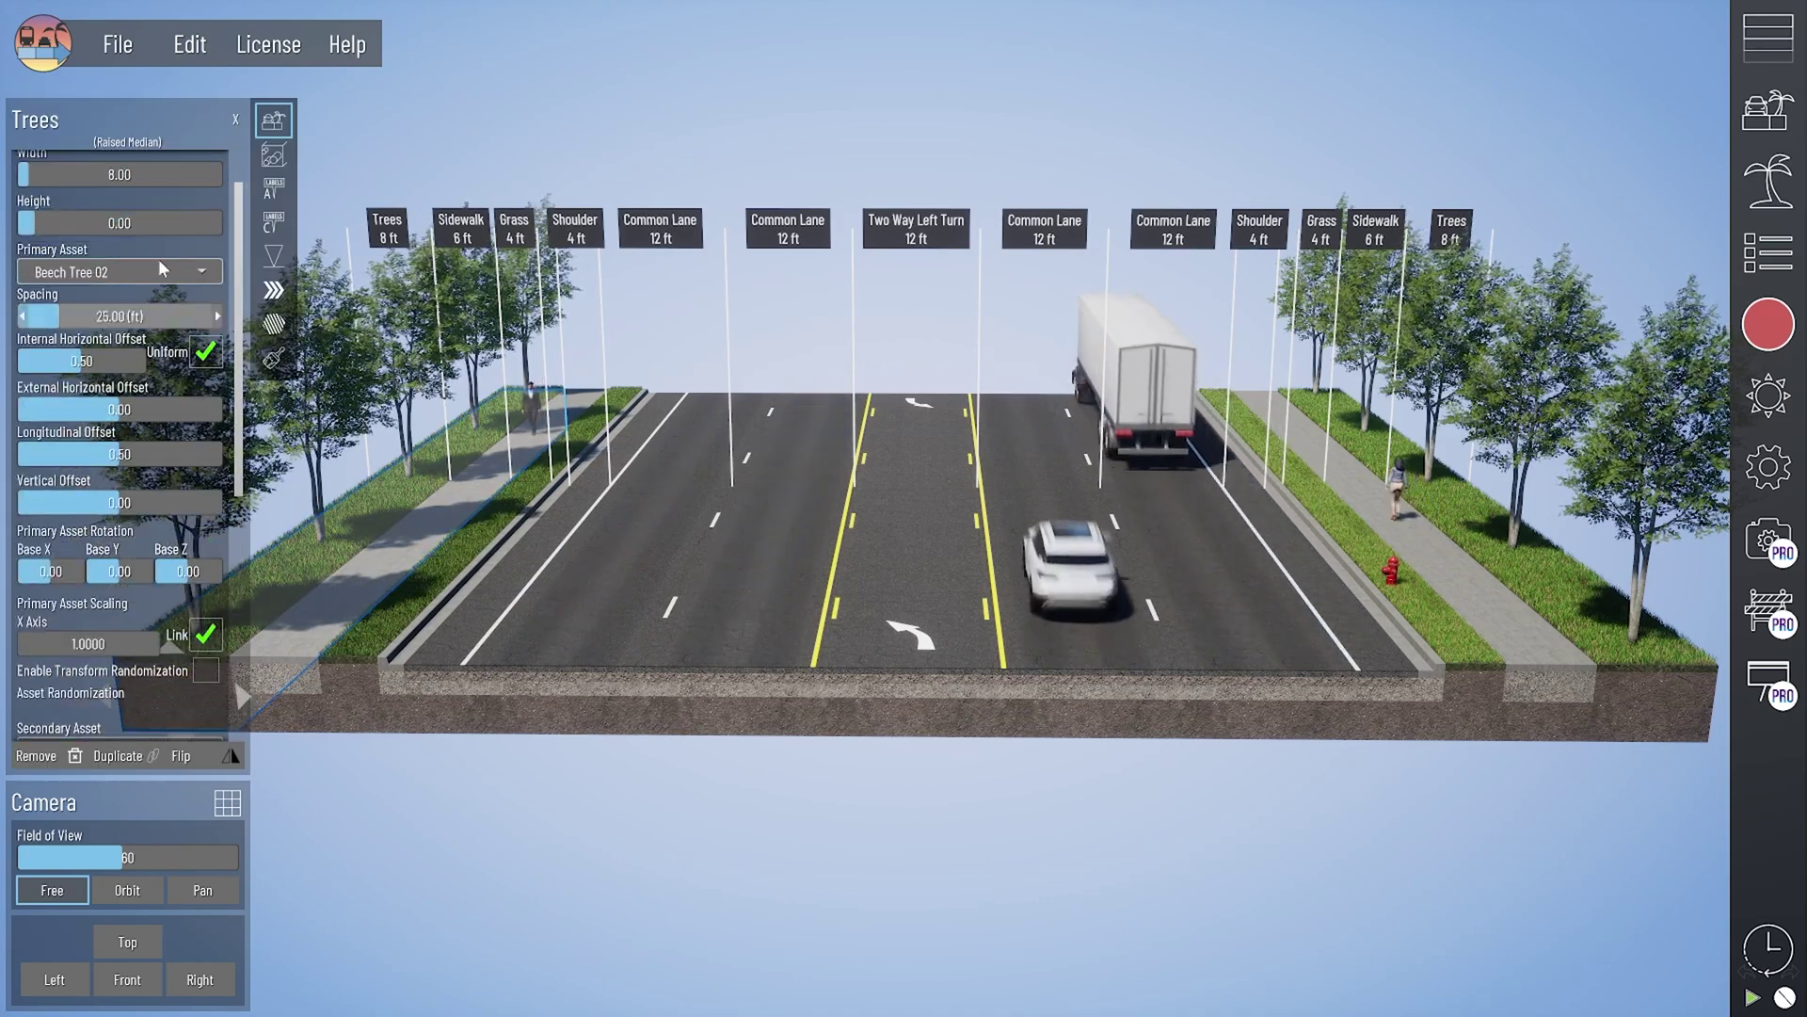
drag(122, 316, 126, 317)
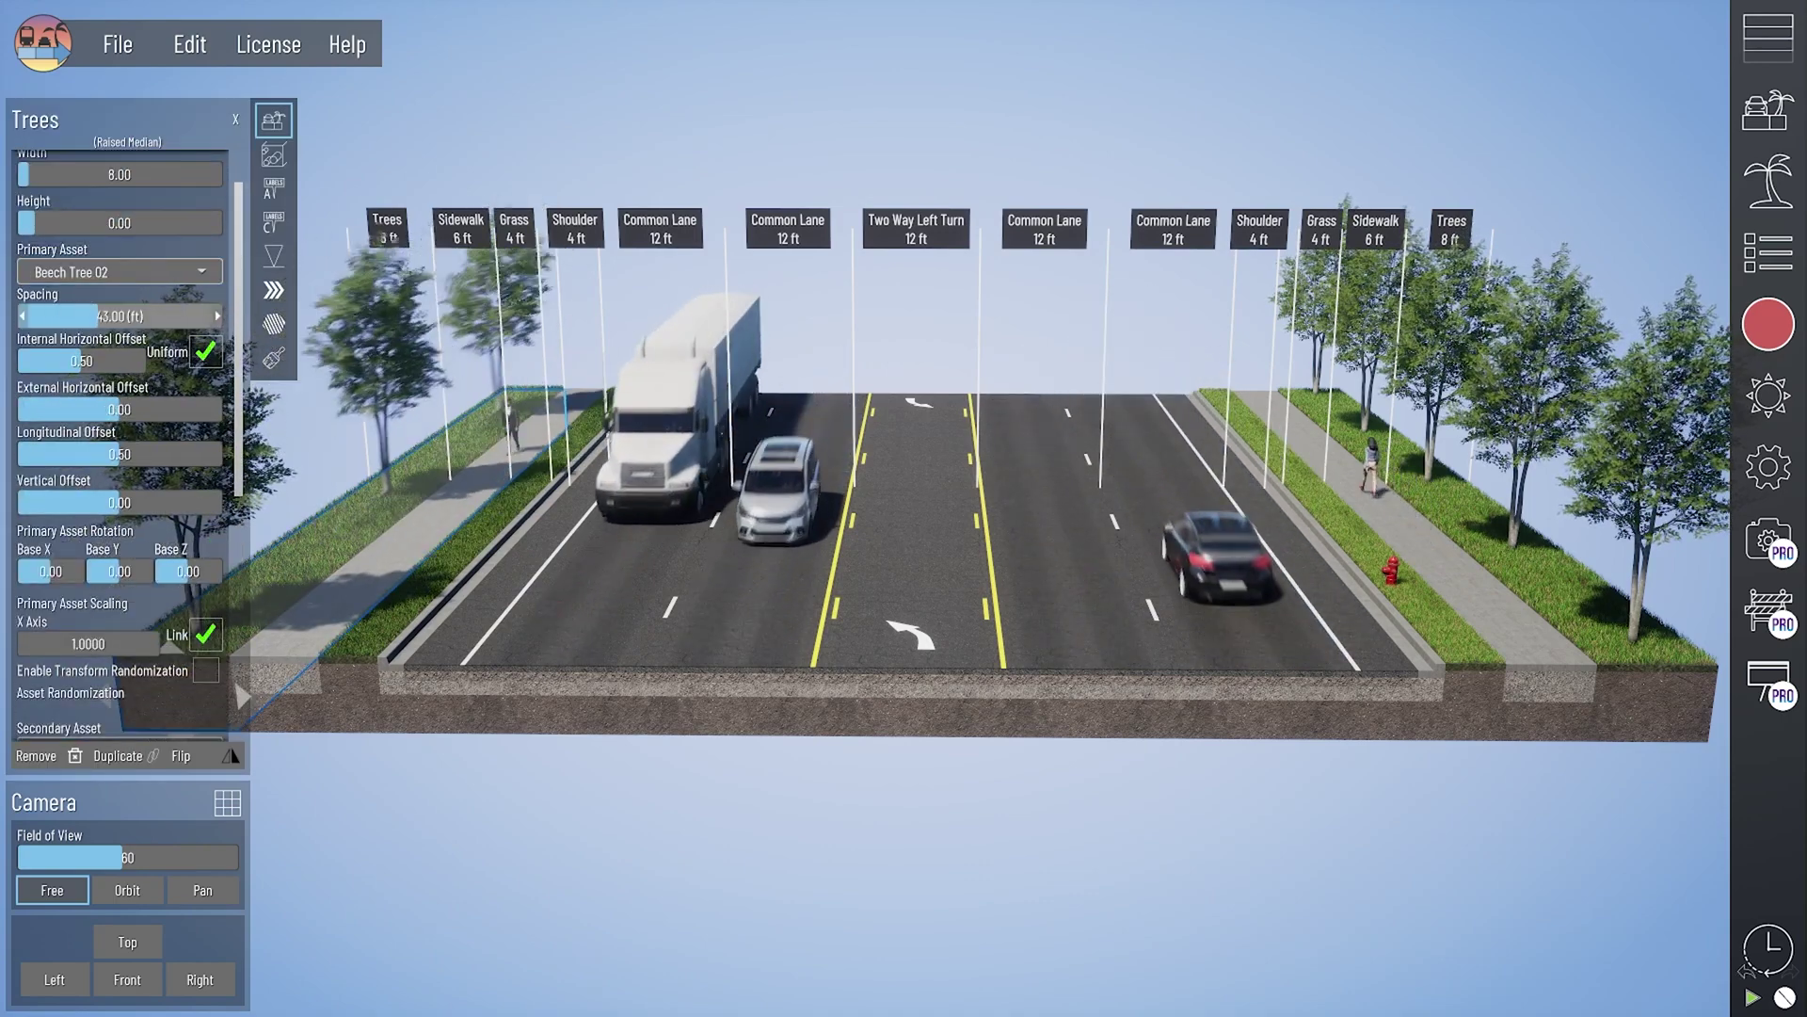
scroll(117, 528, down, 2)
scroll(120, 537, down, 4)
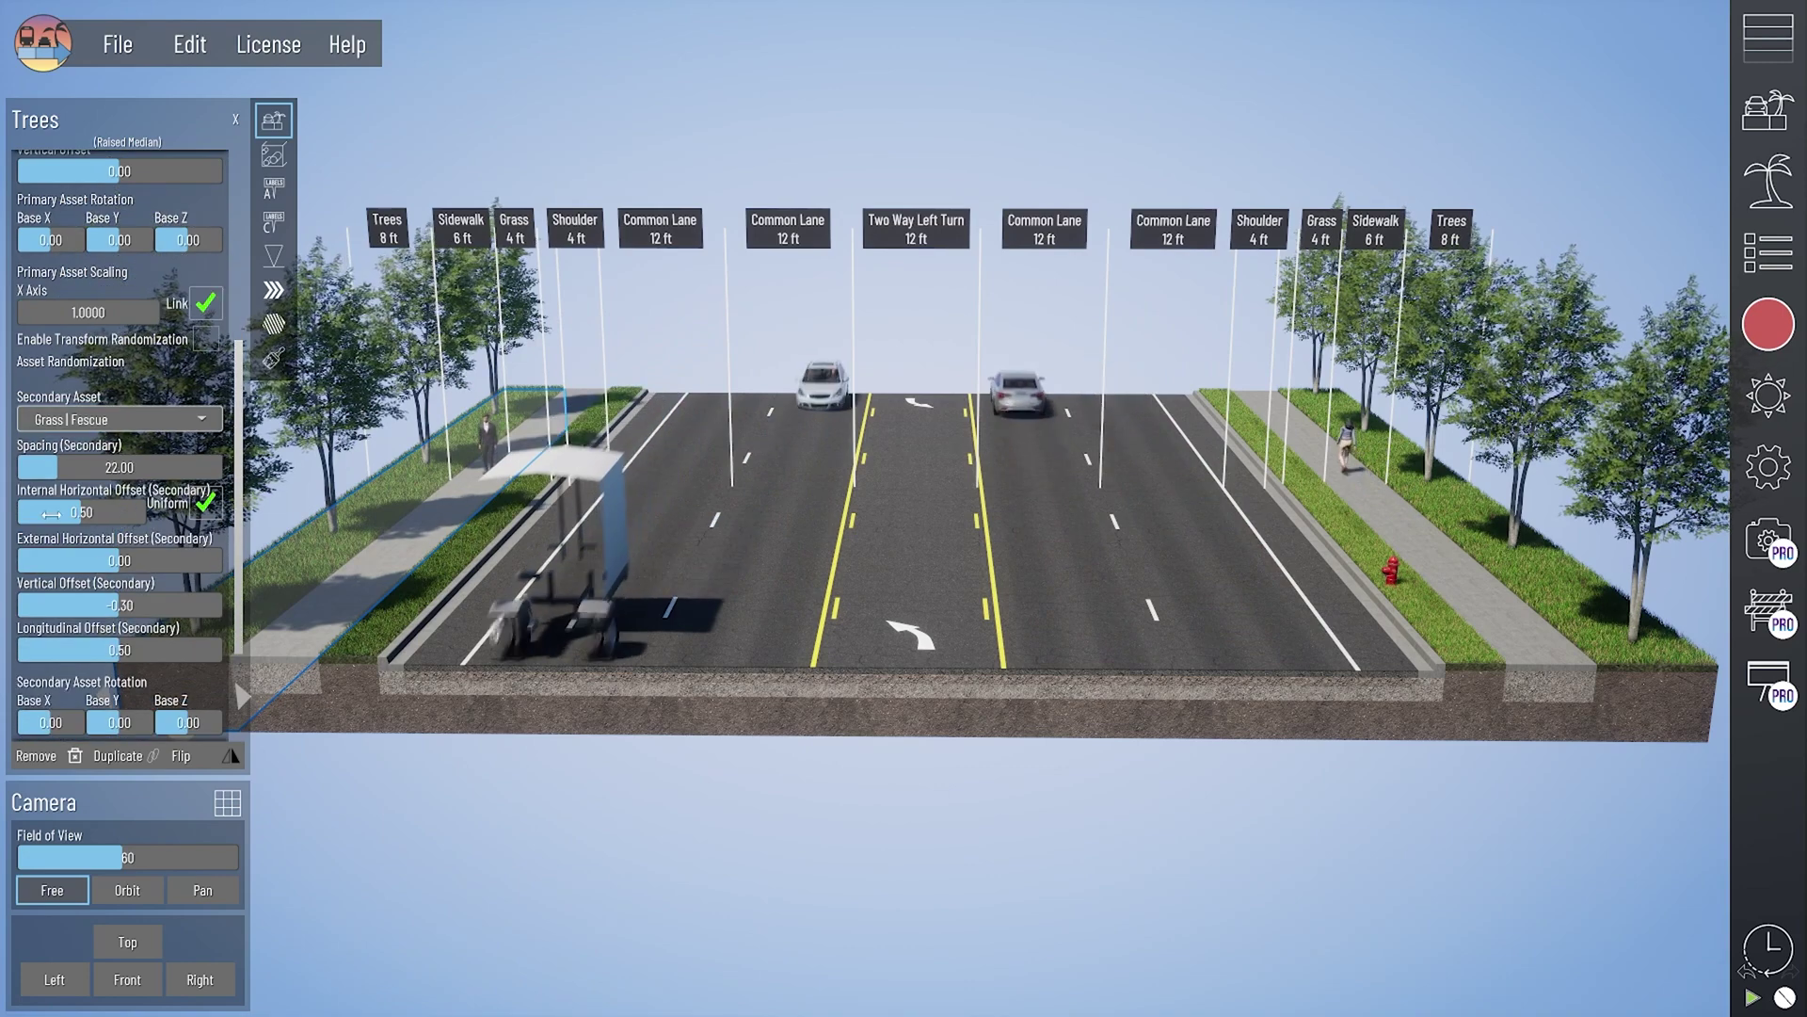
drag(85, 512, 125, 512)
scroll(189, 579, up, 13)
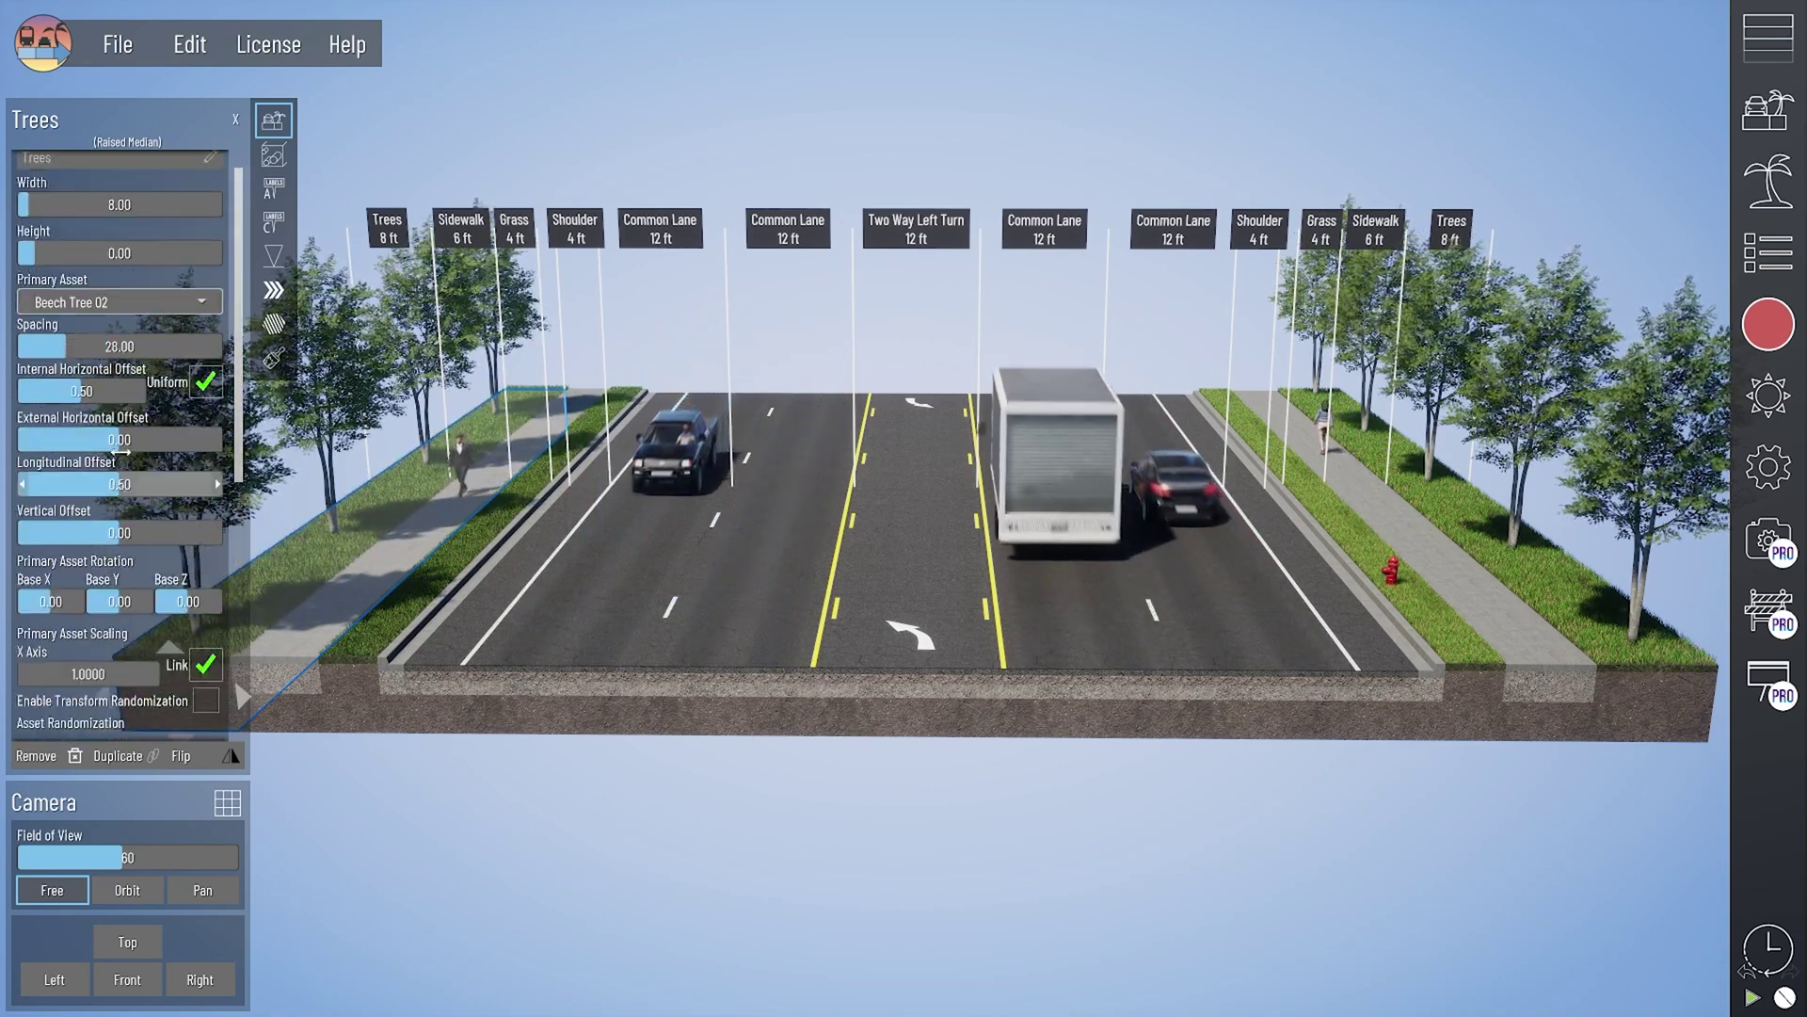
click(774, 90)
Step: Review the sidewalk and lane settings, keeping walking pedestrians and All Traffic unchanged
click(295, 685)
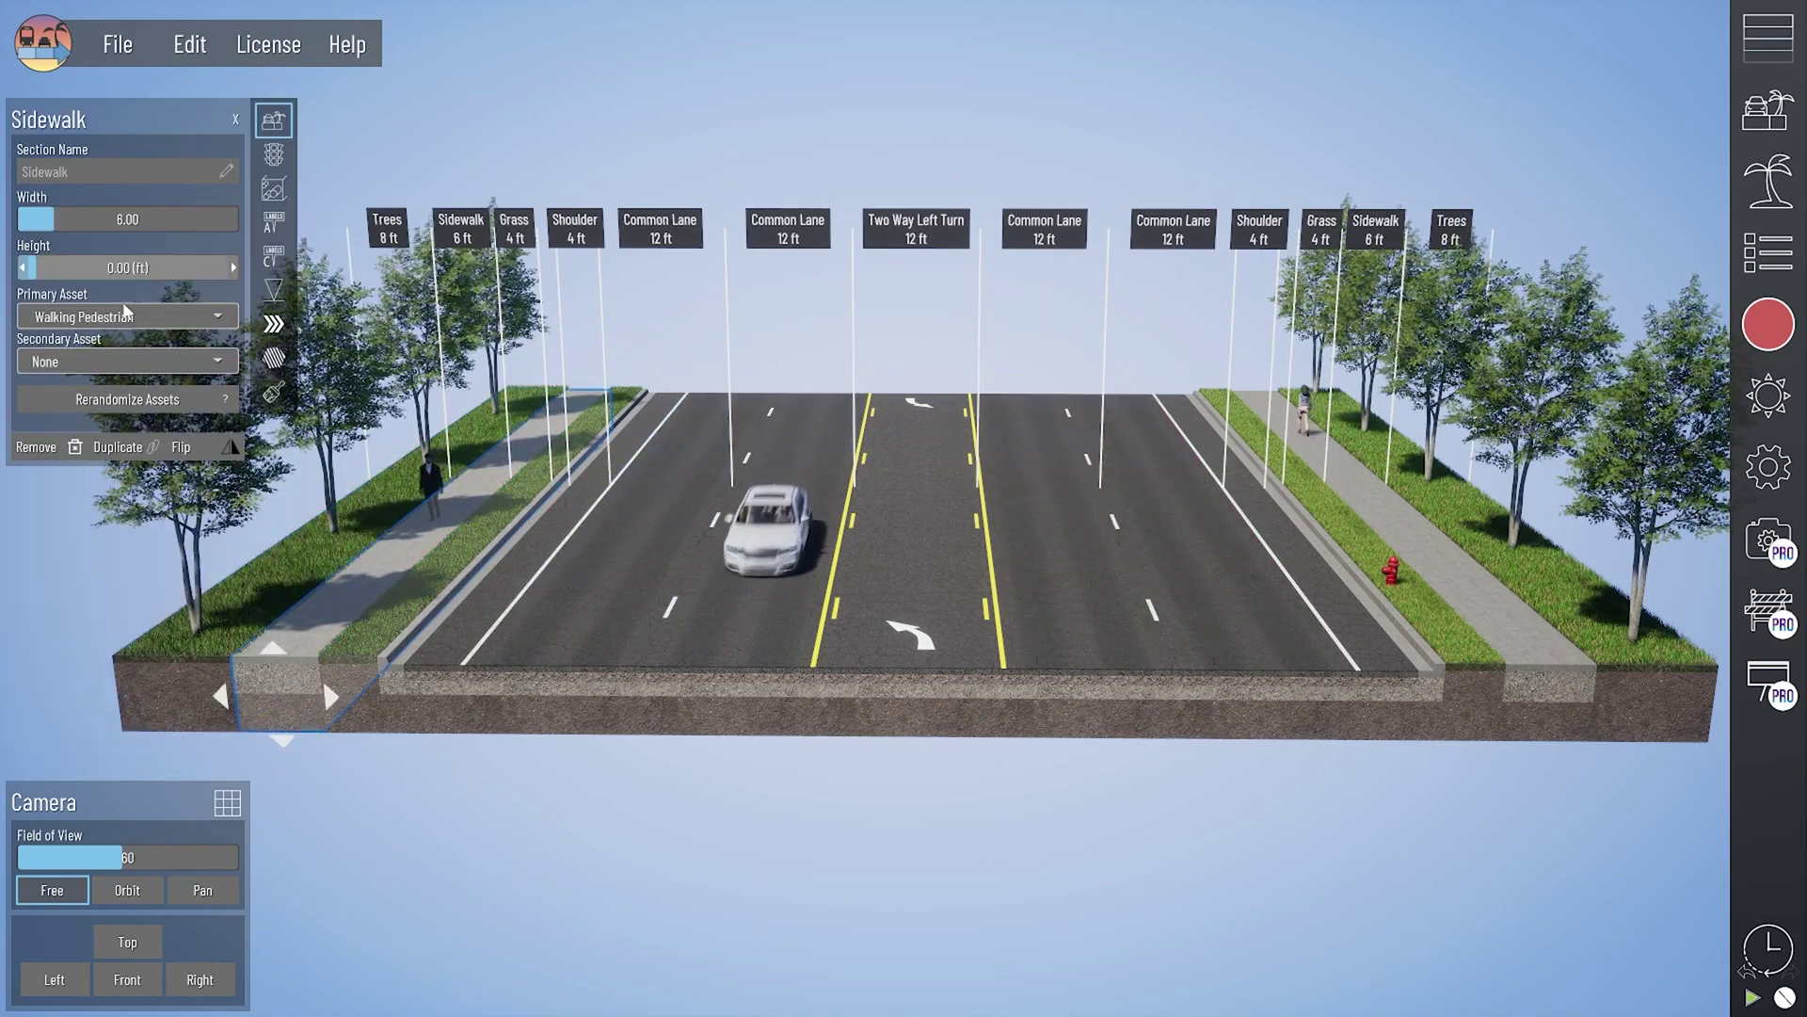
click(123, 316)
click(123, 315)
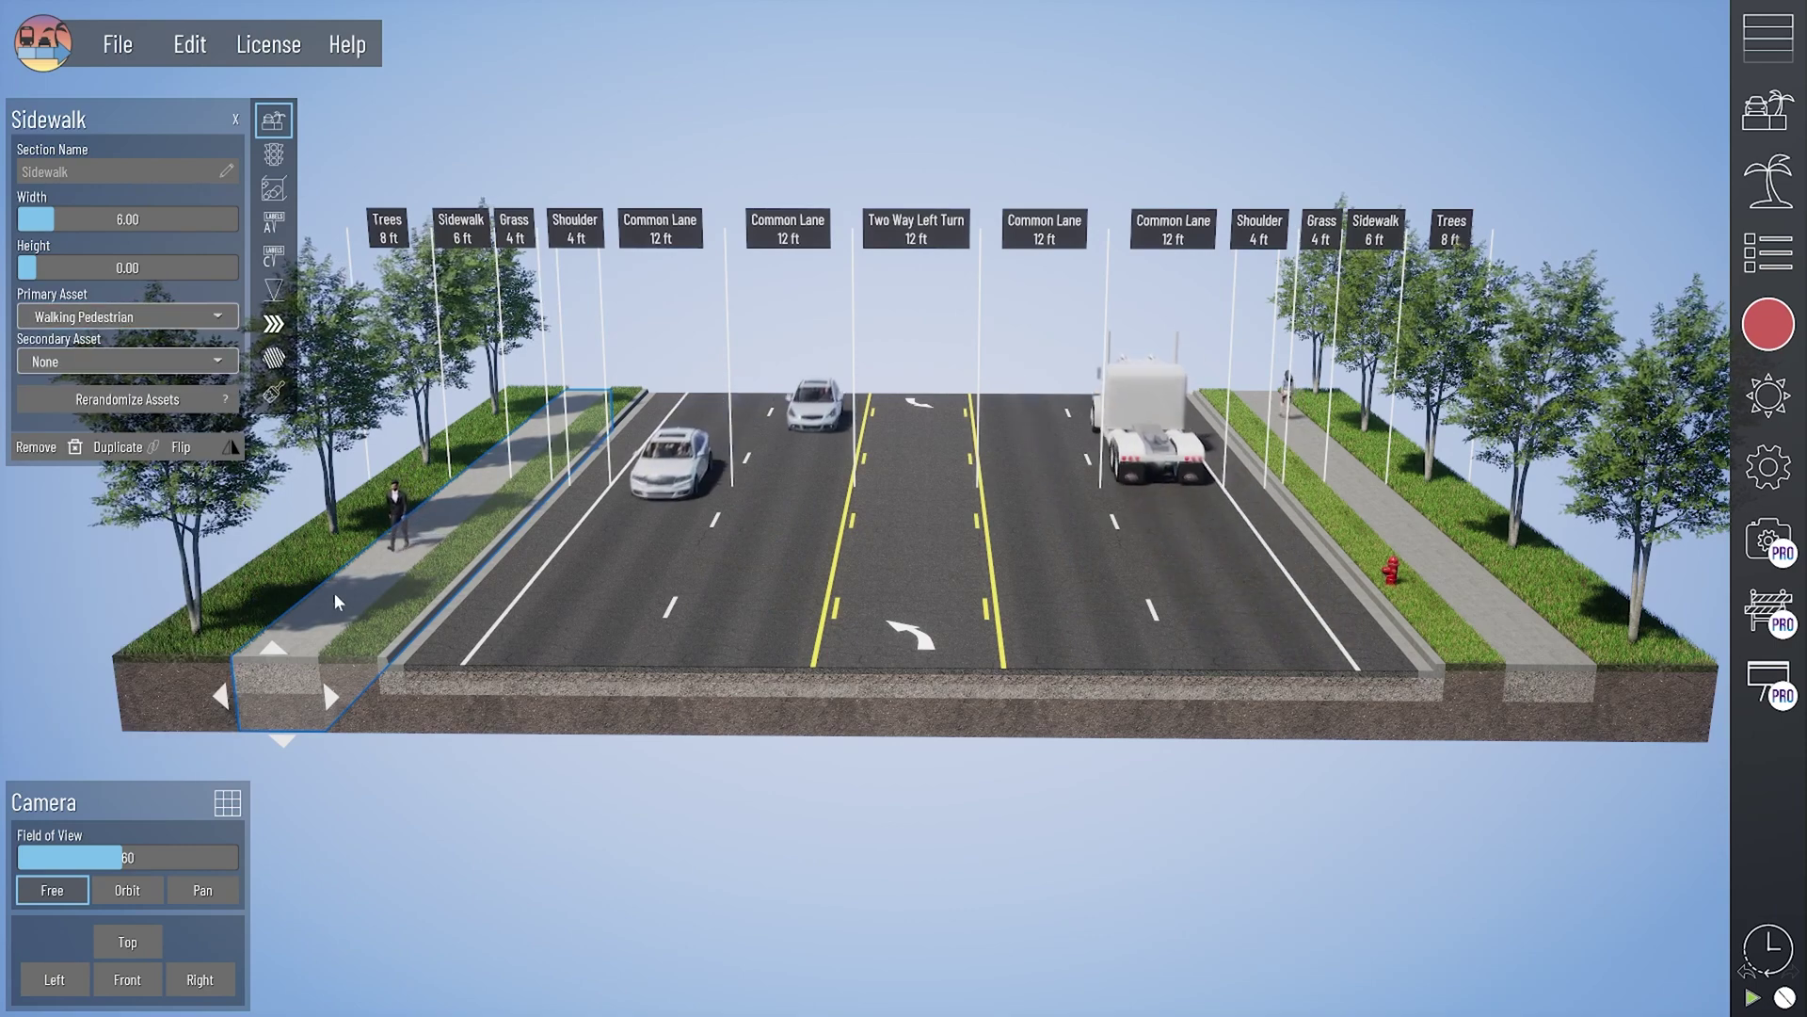
click(562, 697)
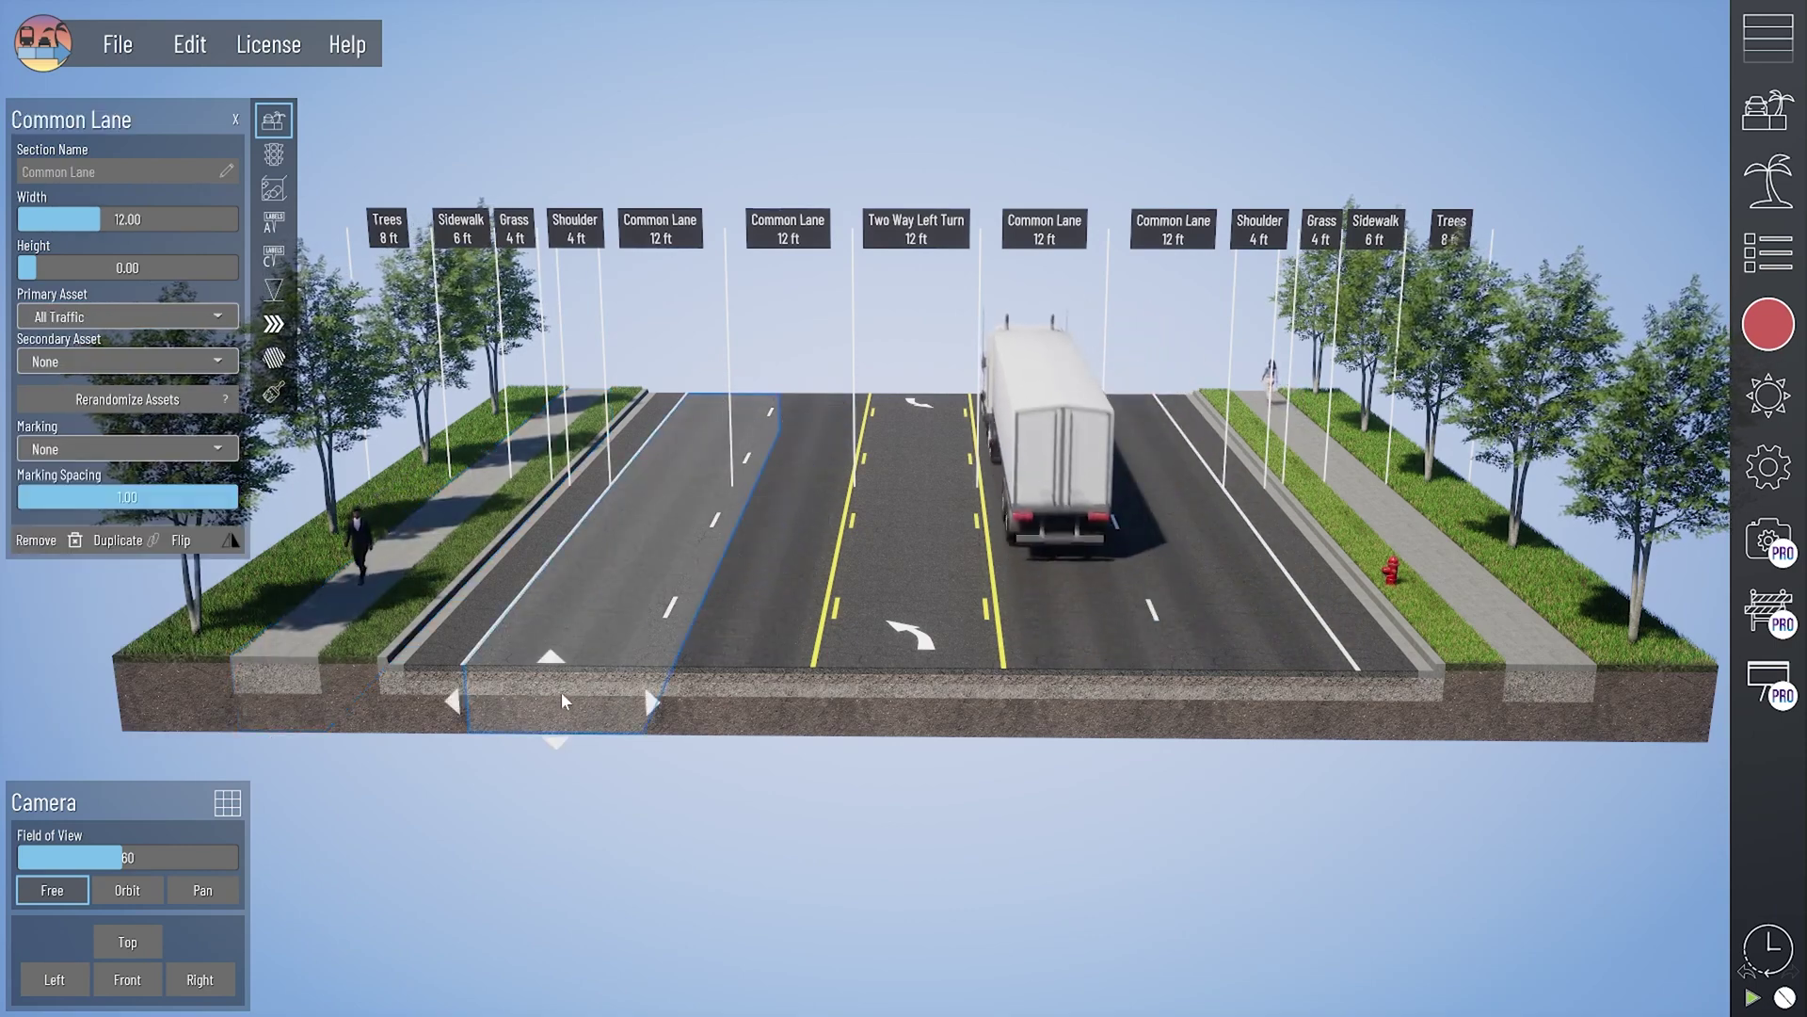
click(179, 321)
click(130, 365)
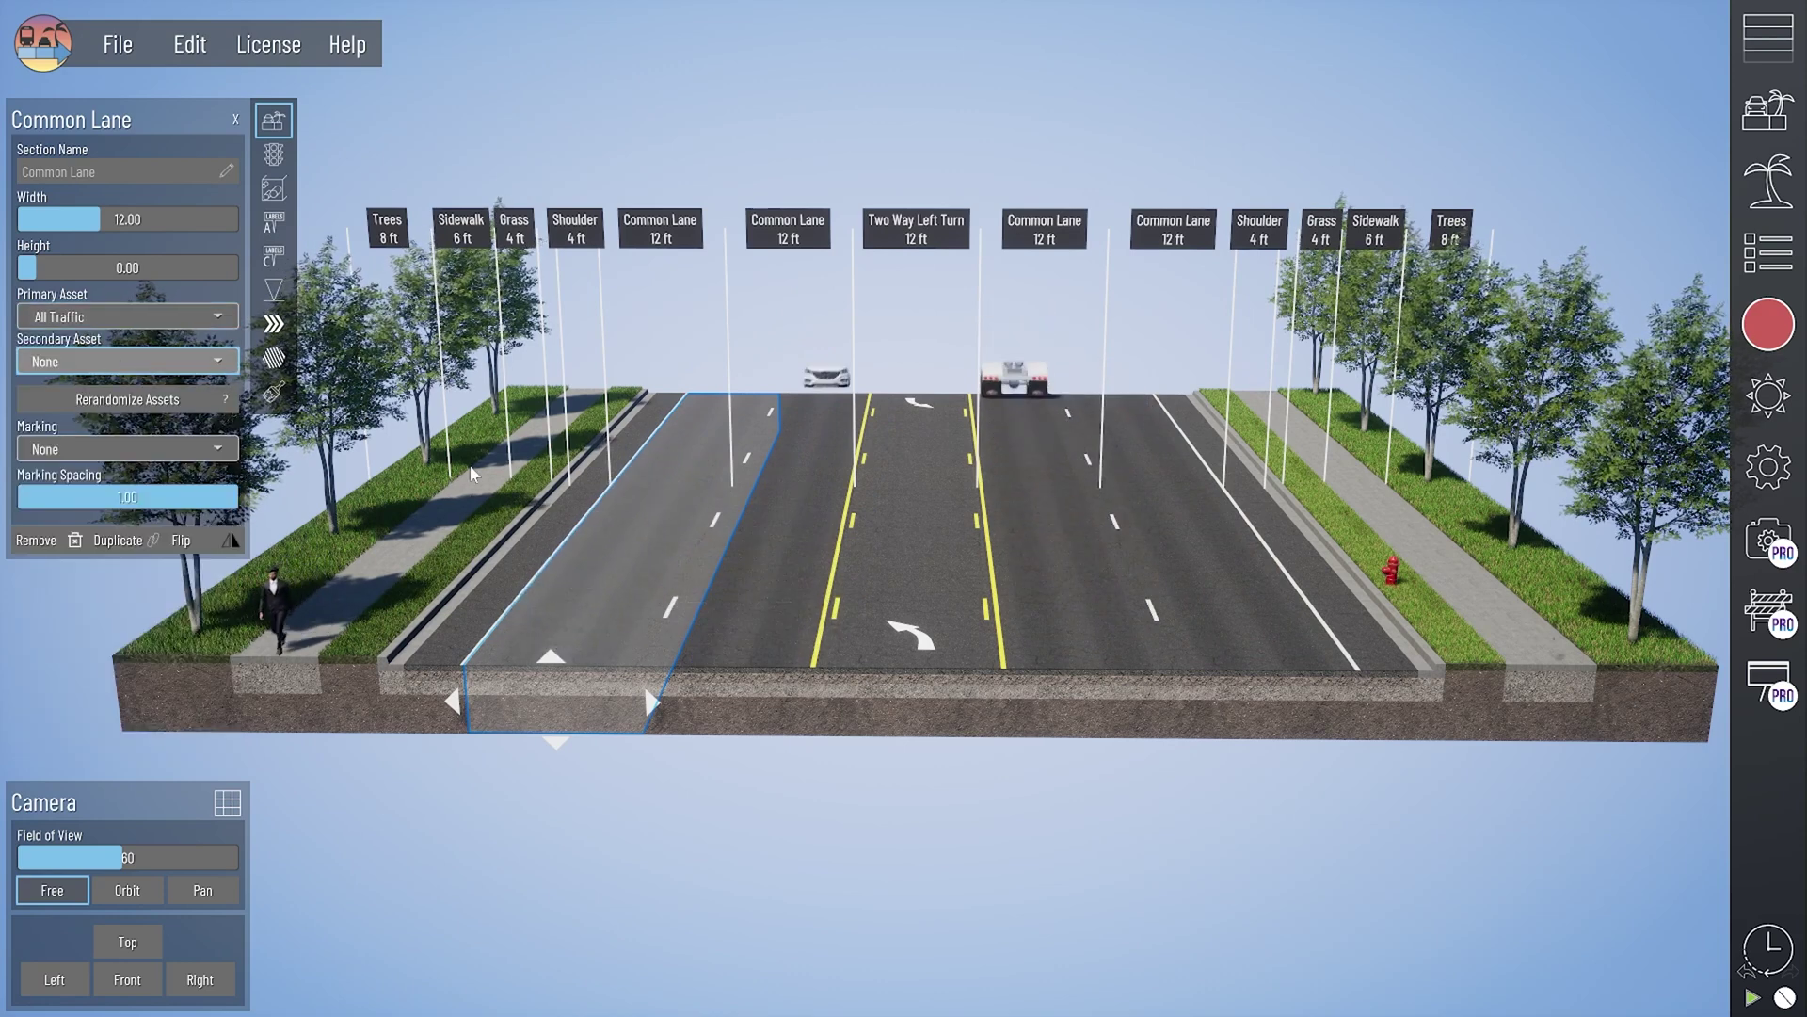
click(677, 603)
click(741, 708)
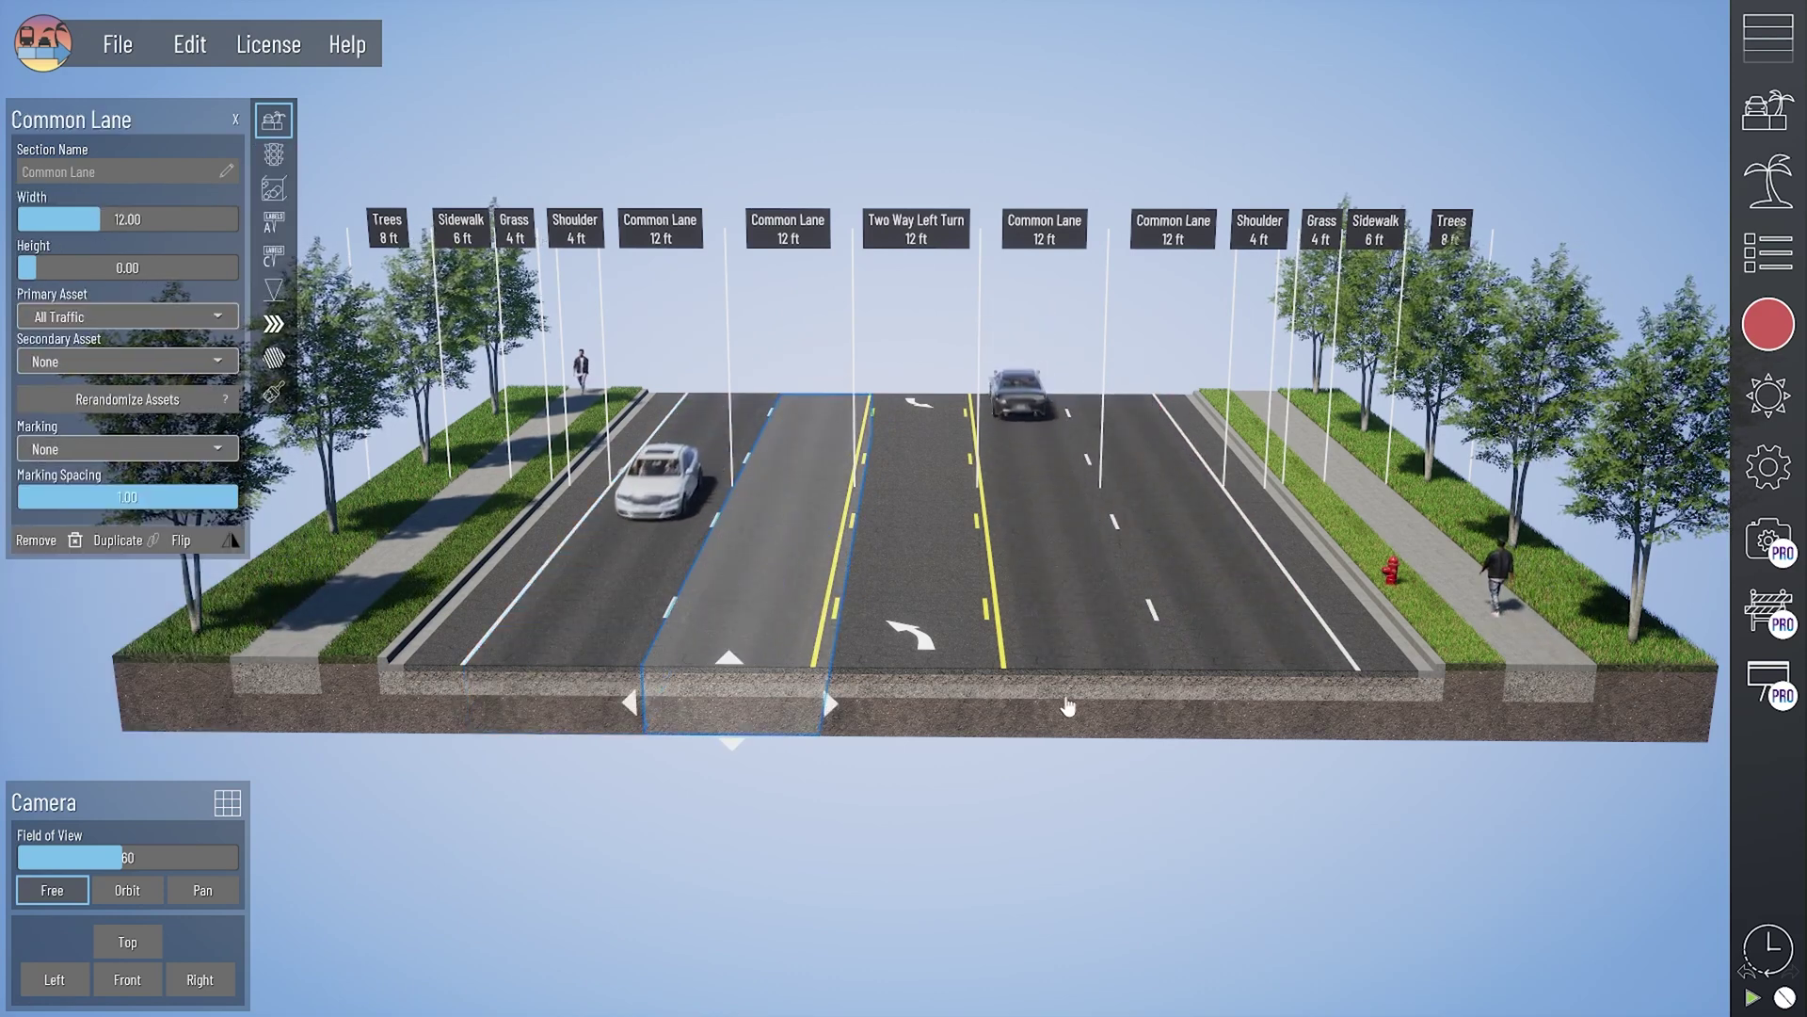
click(1074, 850)
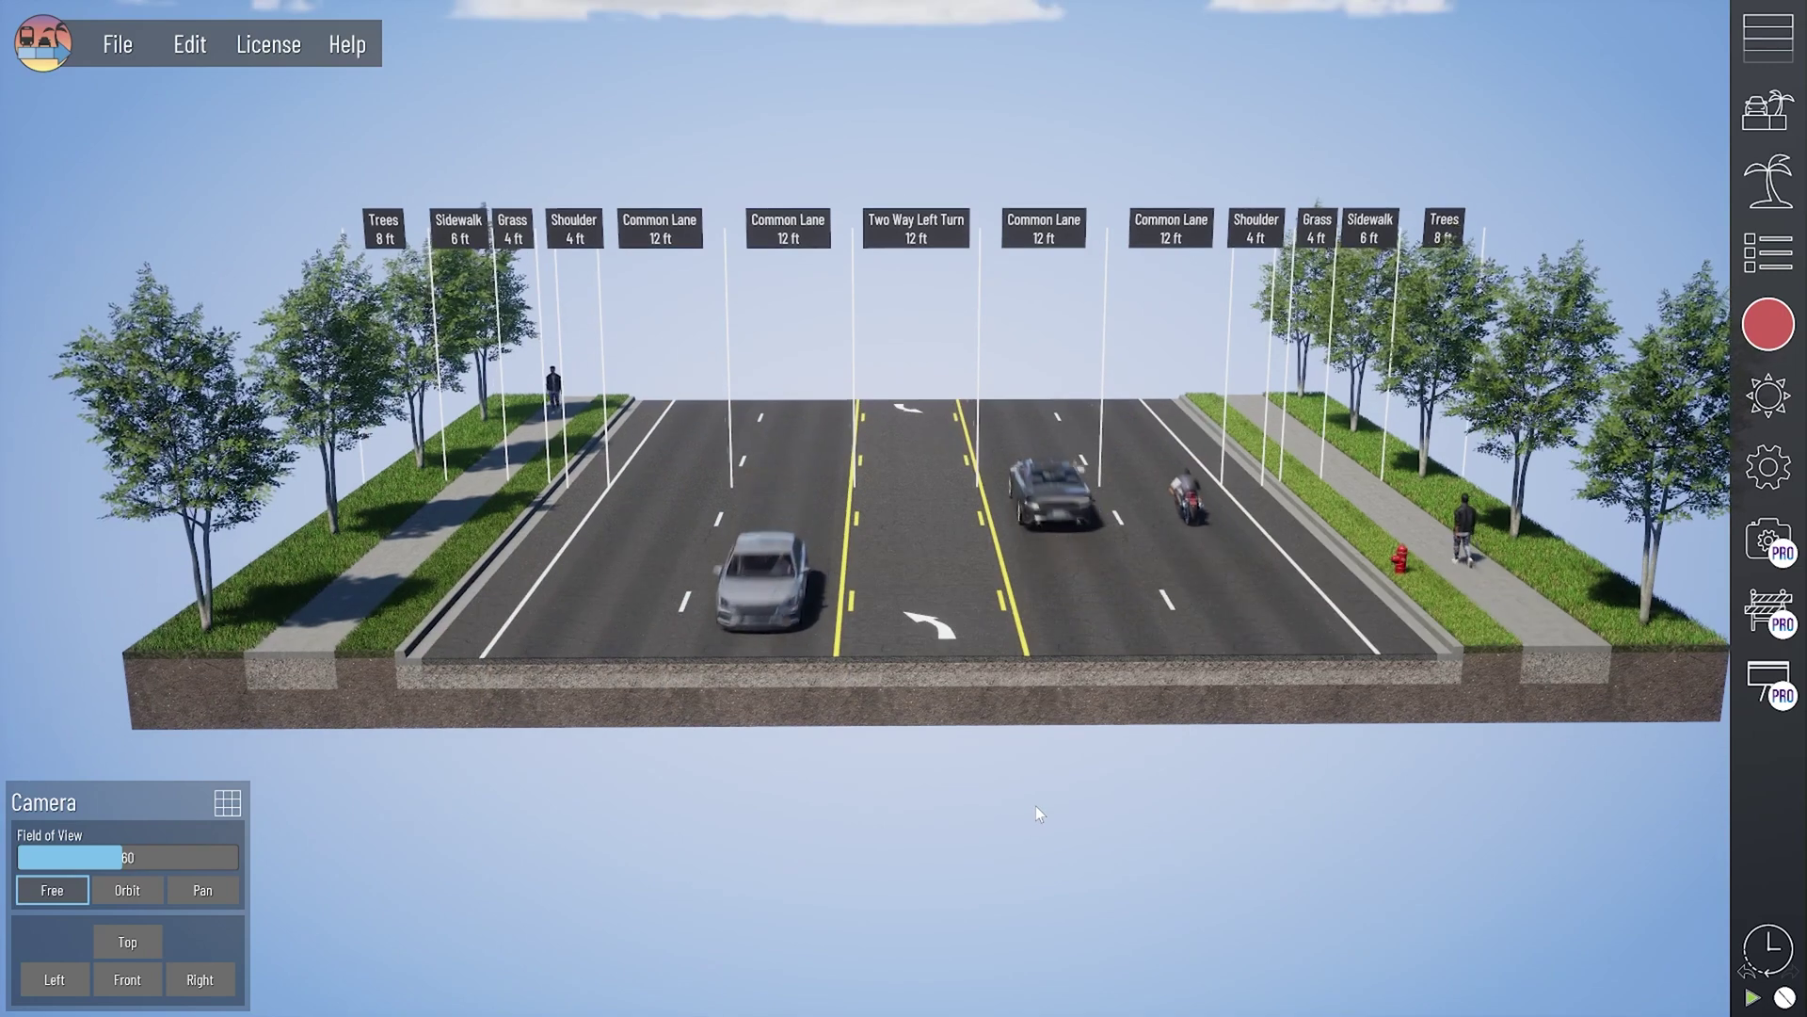
Step: Set the street Section Length to 230 ft in Settings and confirm
scroll(982, 767, down, 2)
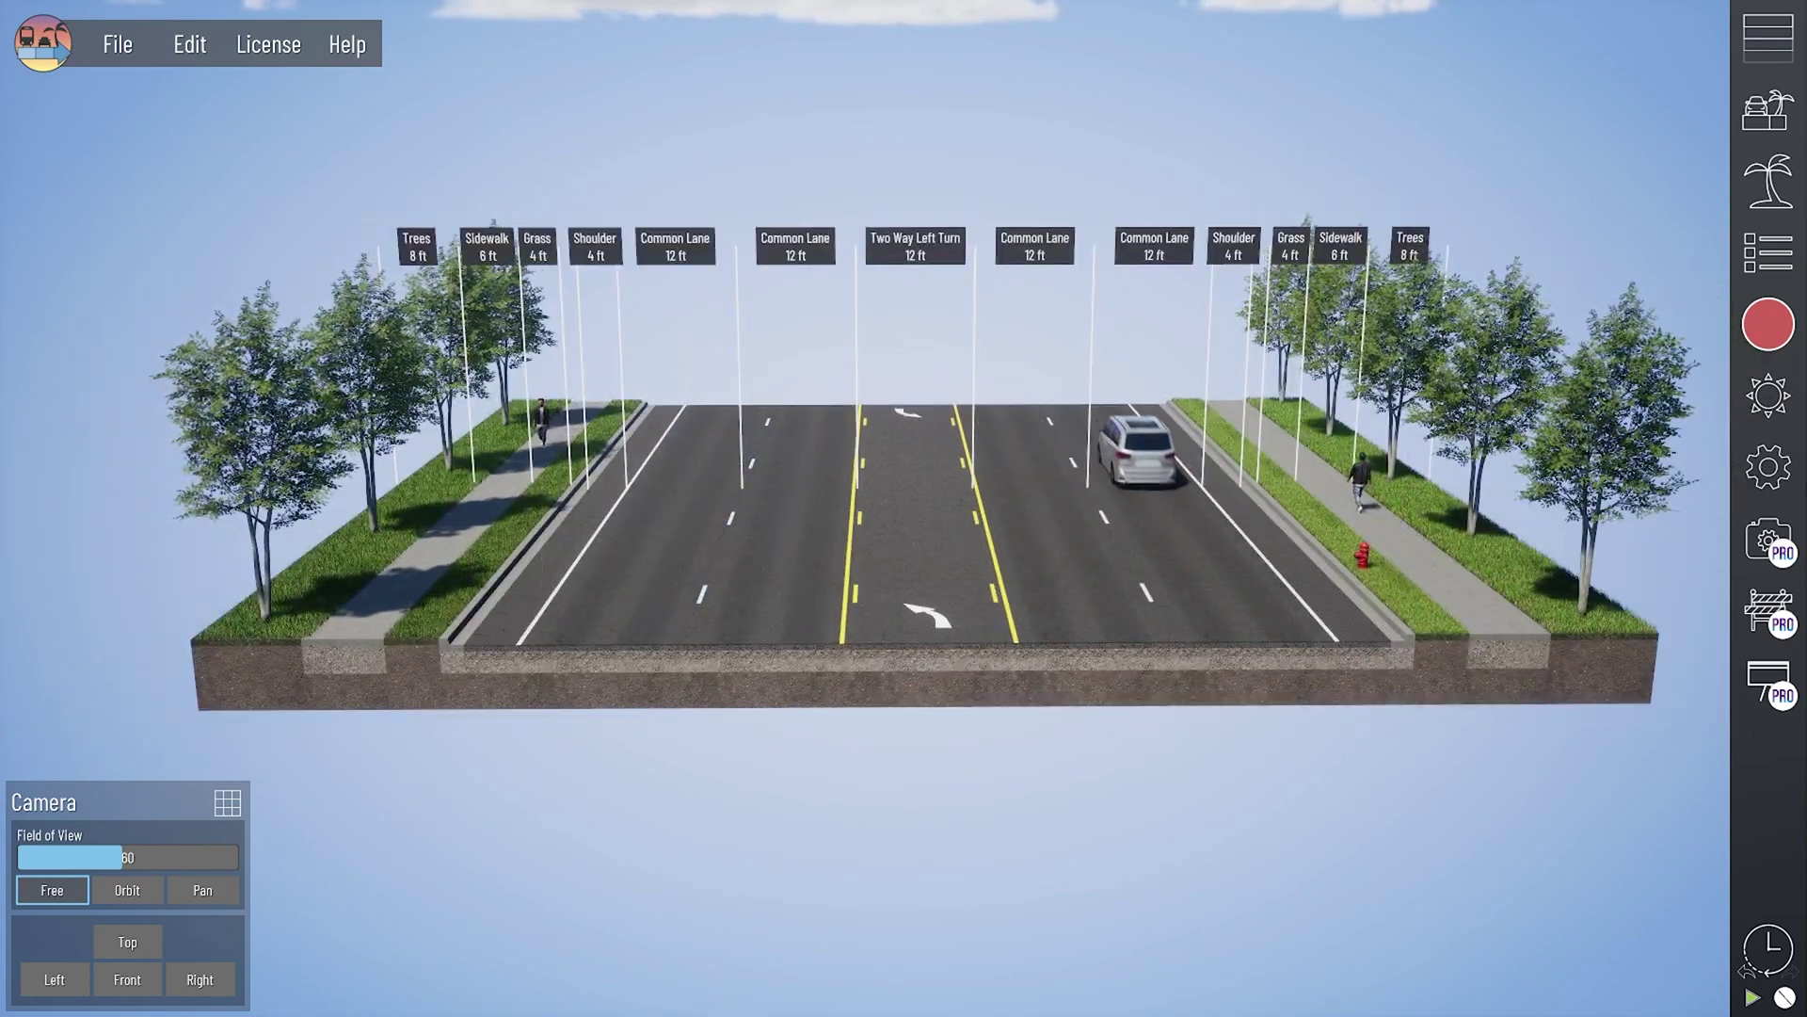
click(1768, 467)
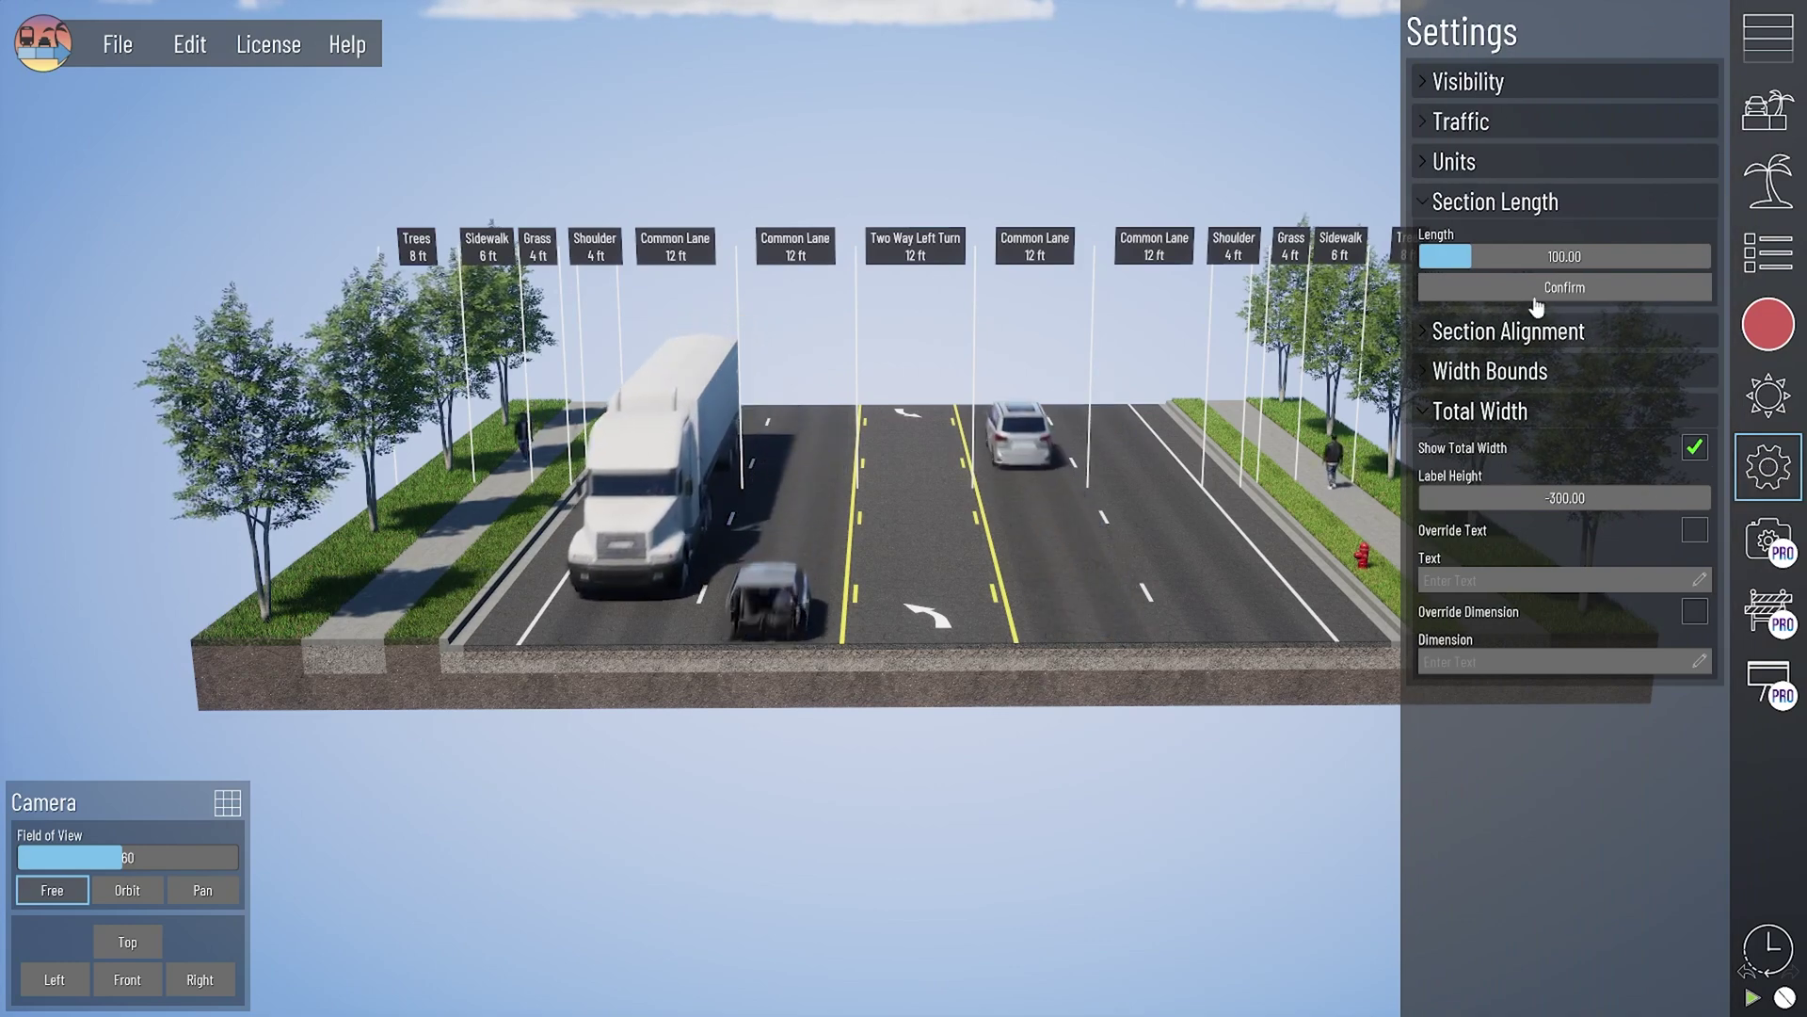
drag(1471, 256, 1548, 257)
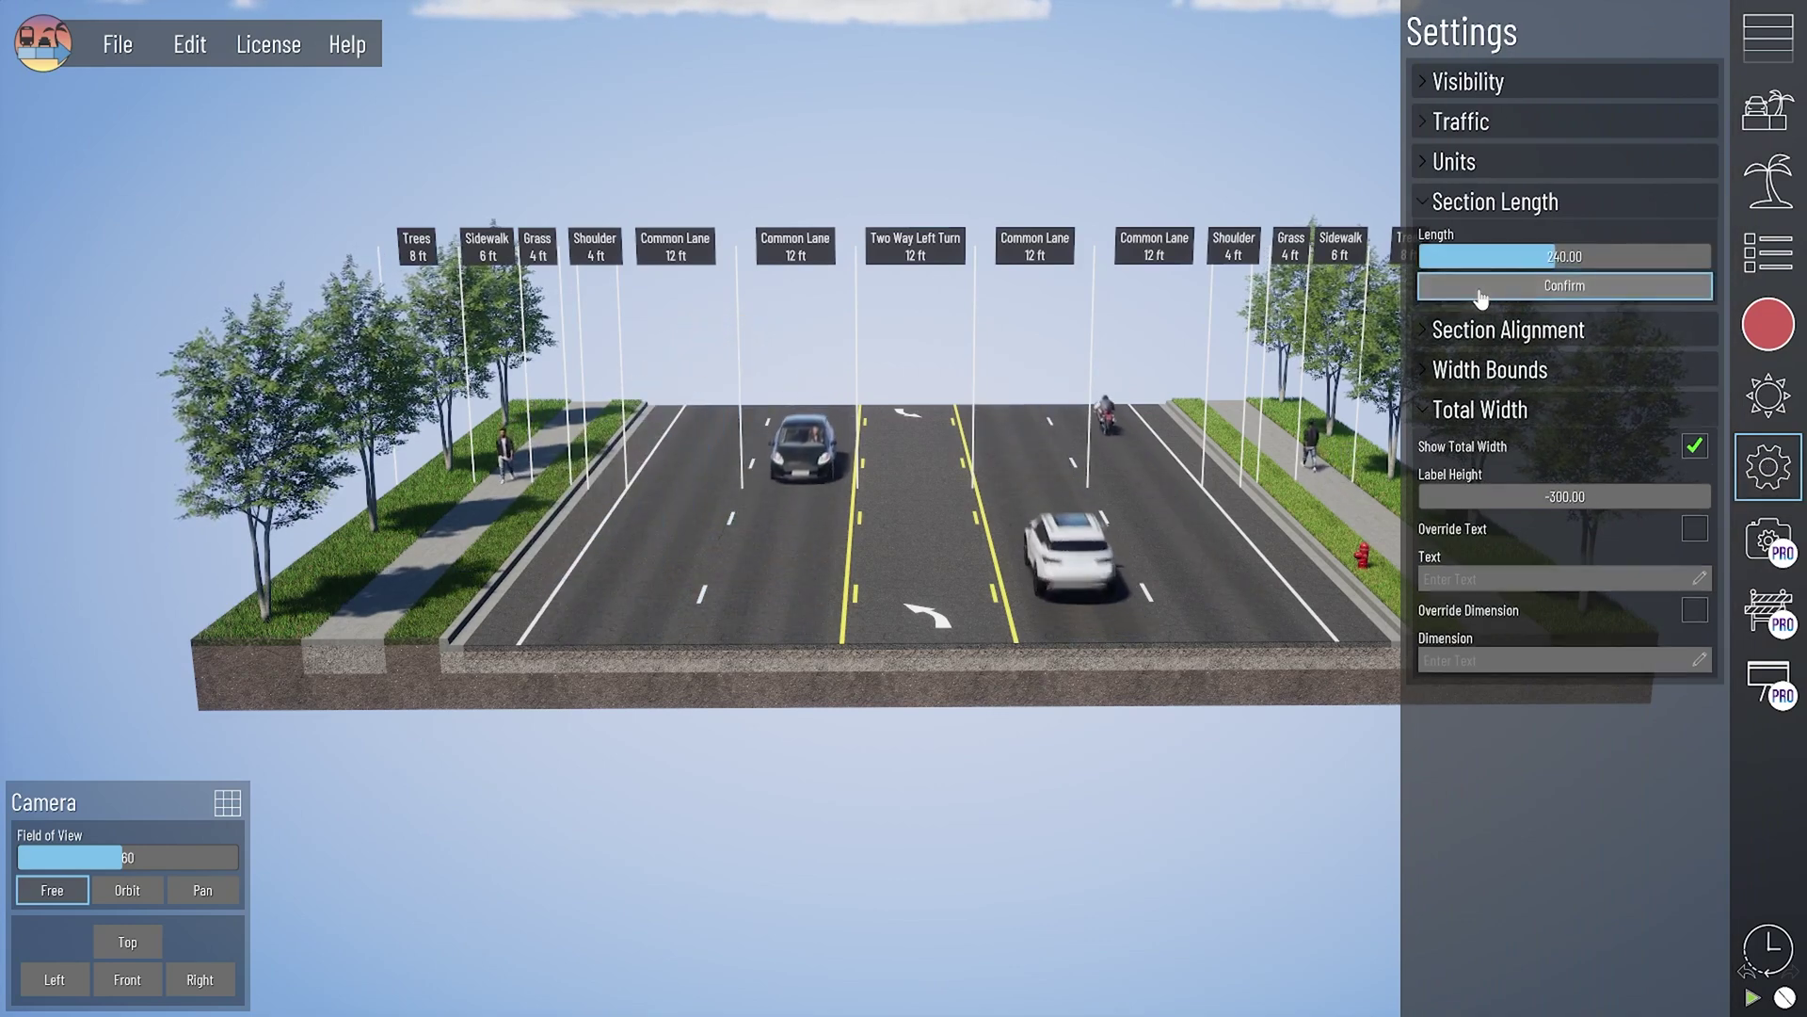
click(1481, 286)
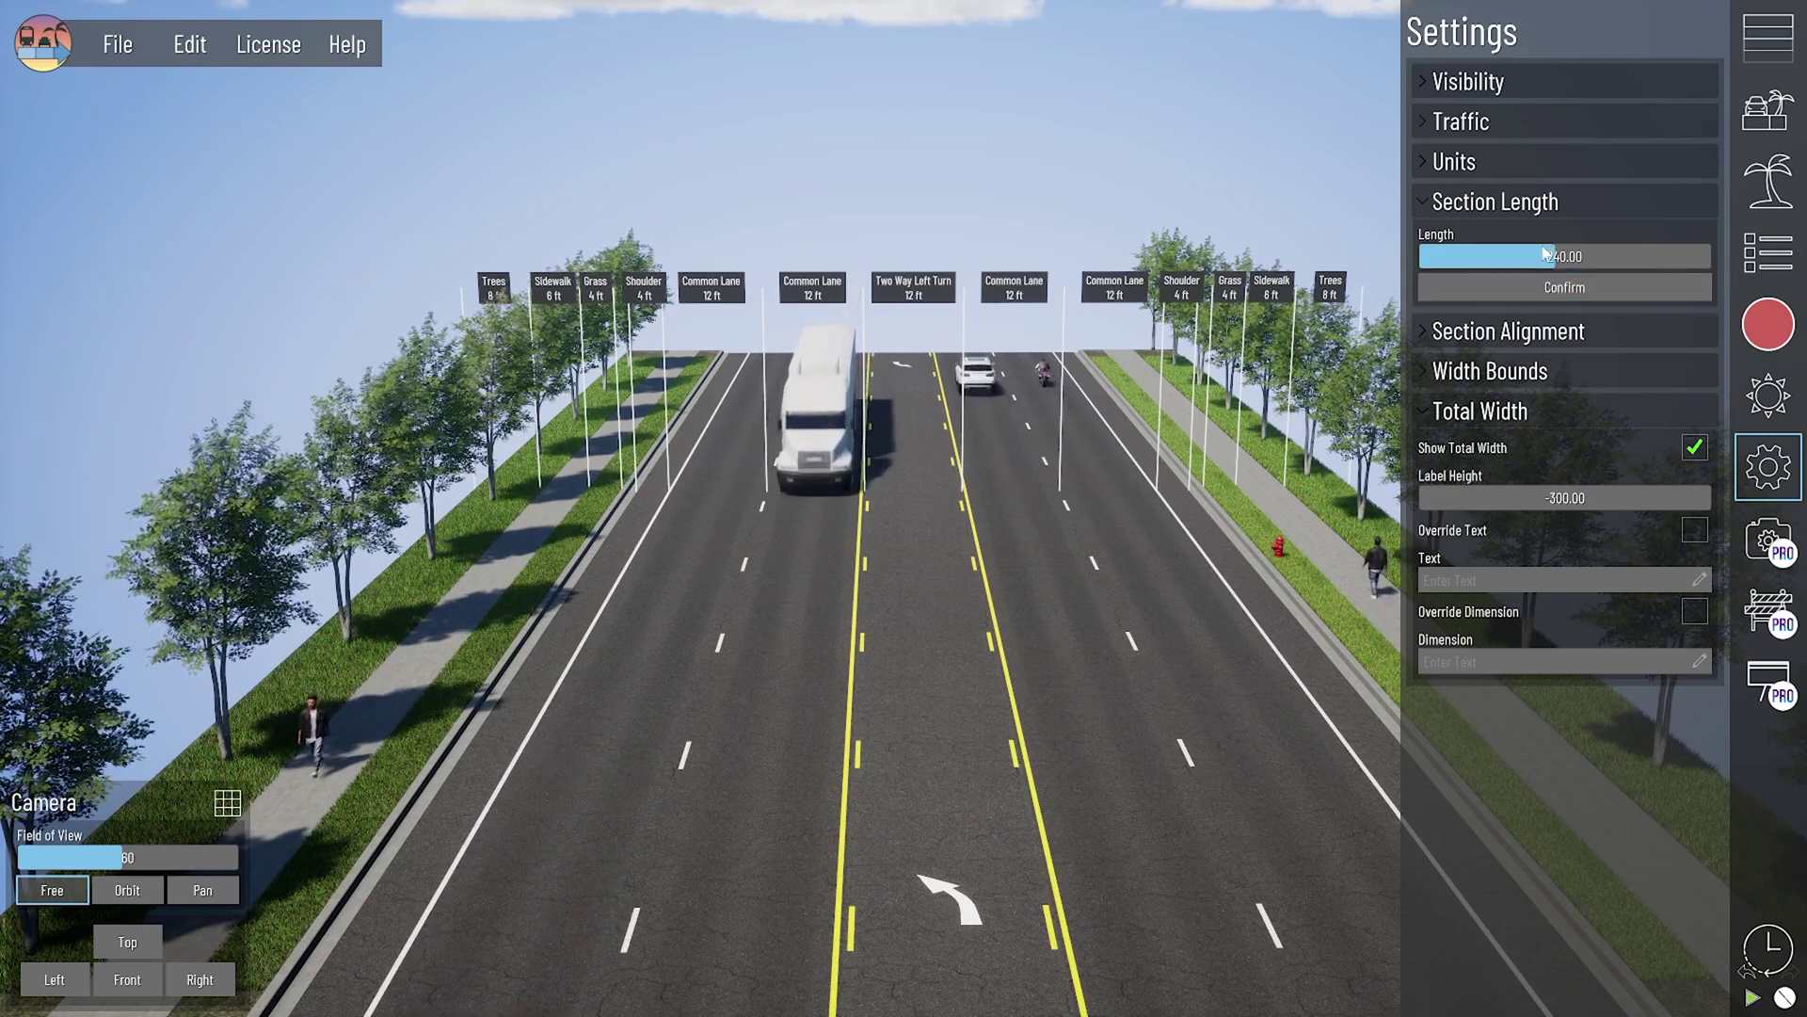
Step: Return the Section Length to 100 ft and confirm
drag(1542, 252, 1472, 255)
click(1571, 291)
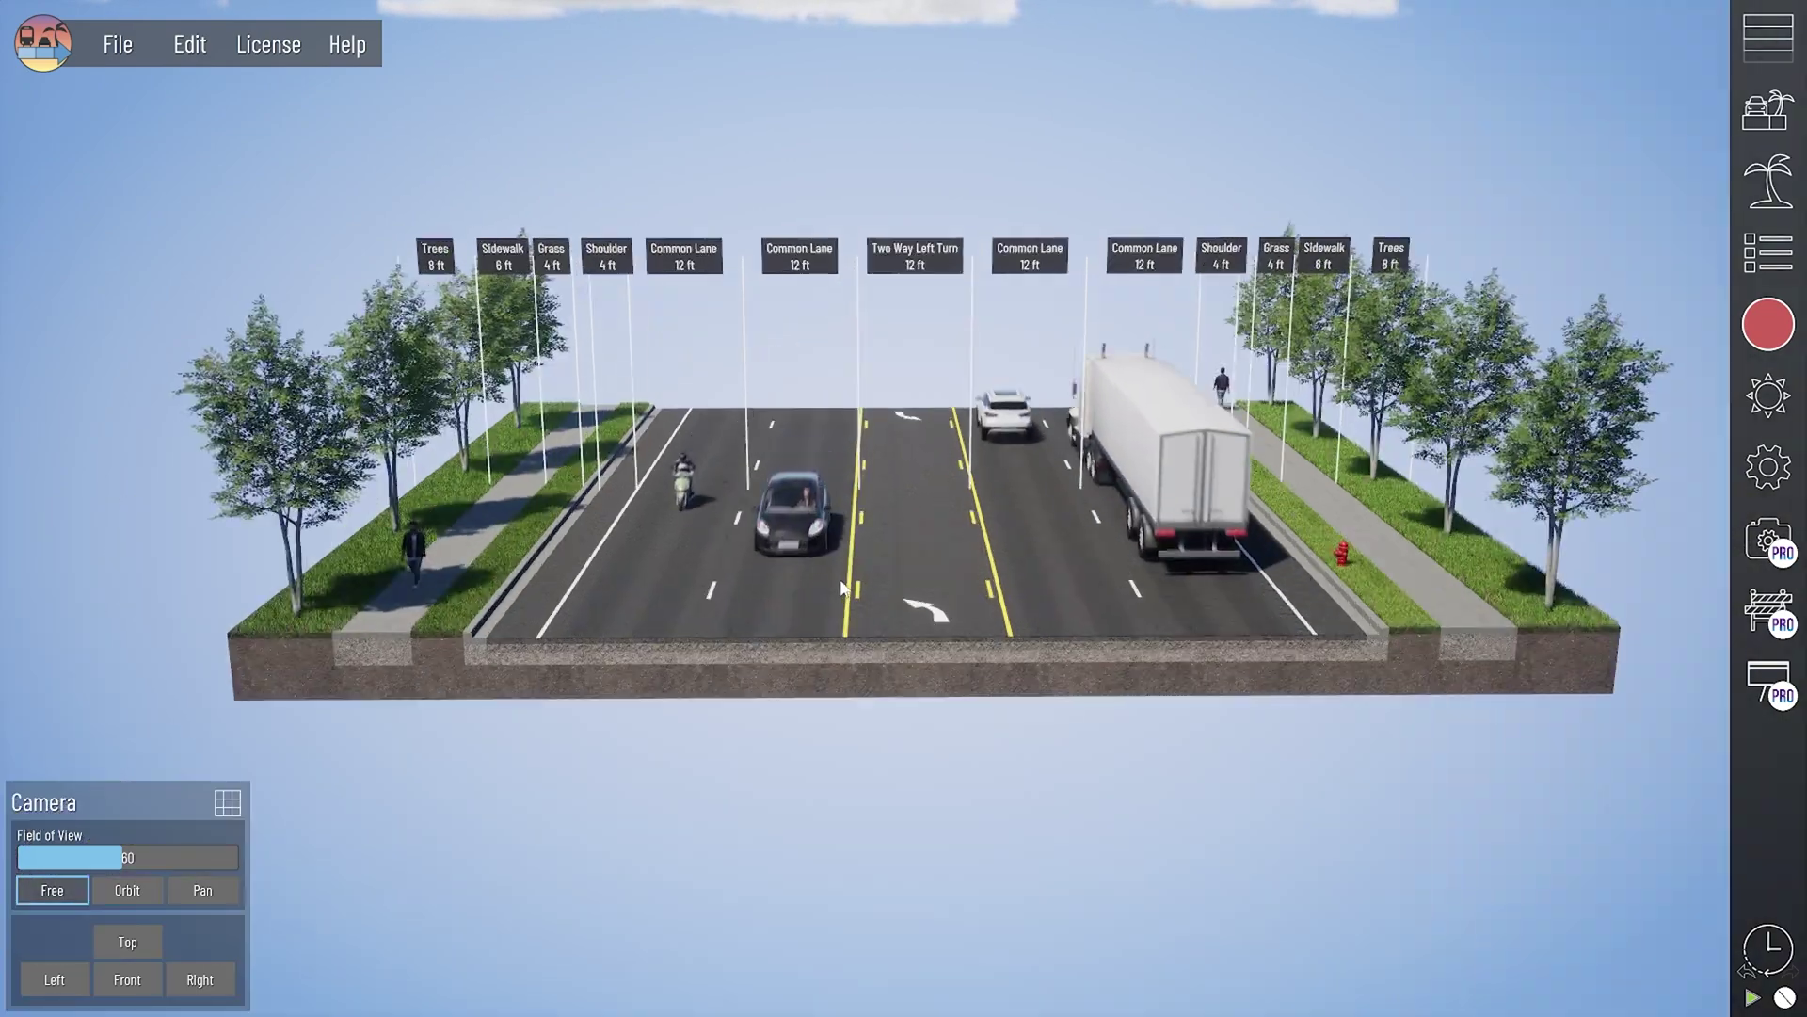
scroll(1015, 569, up, 2)
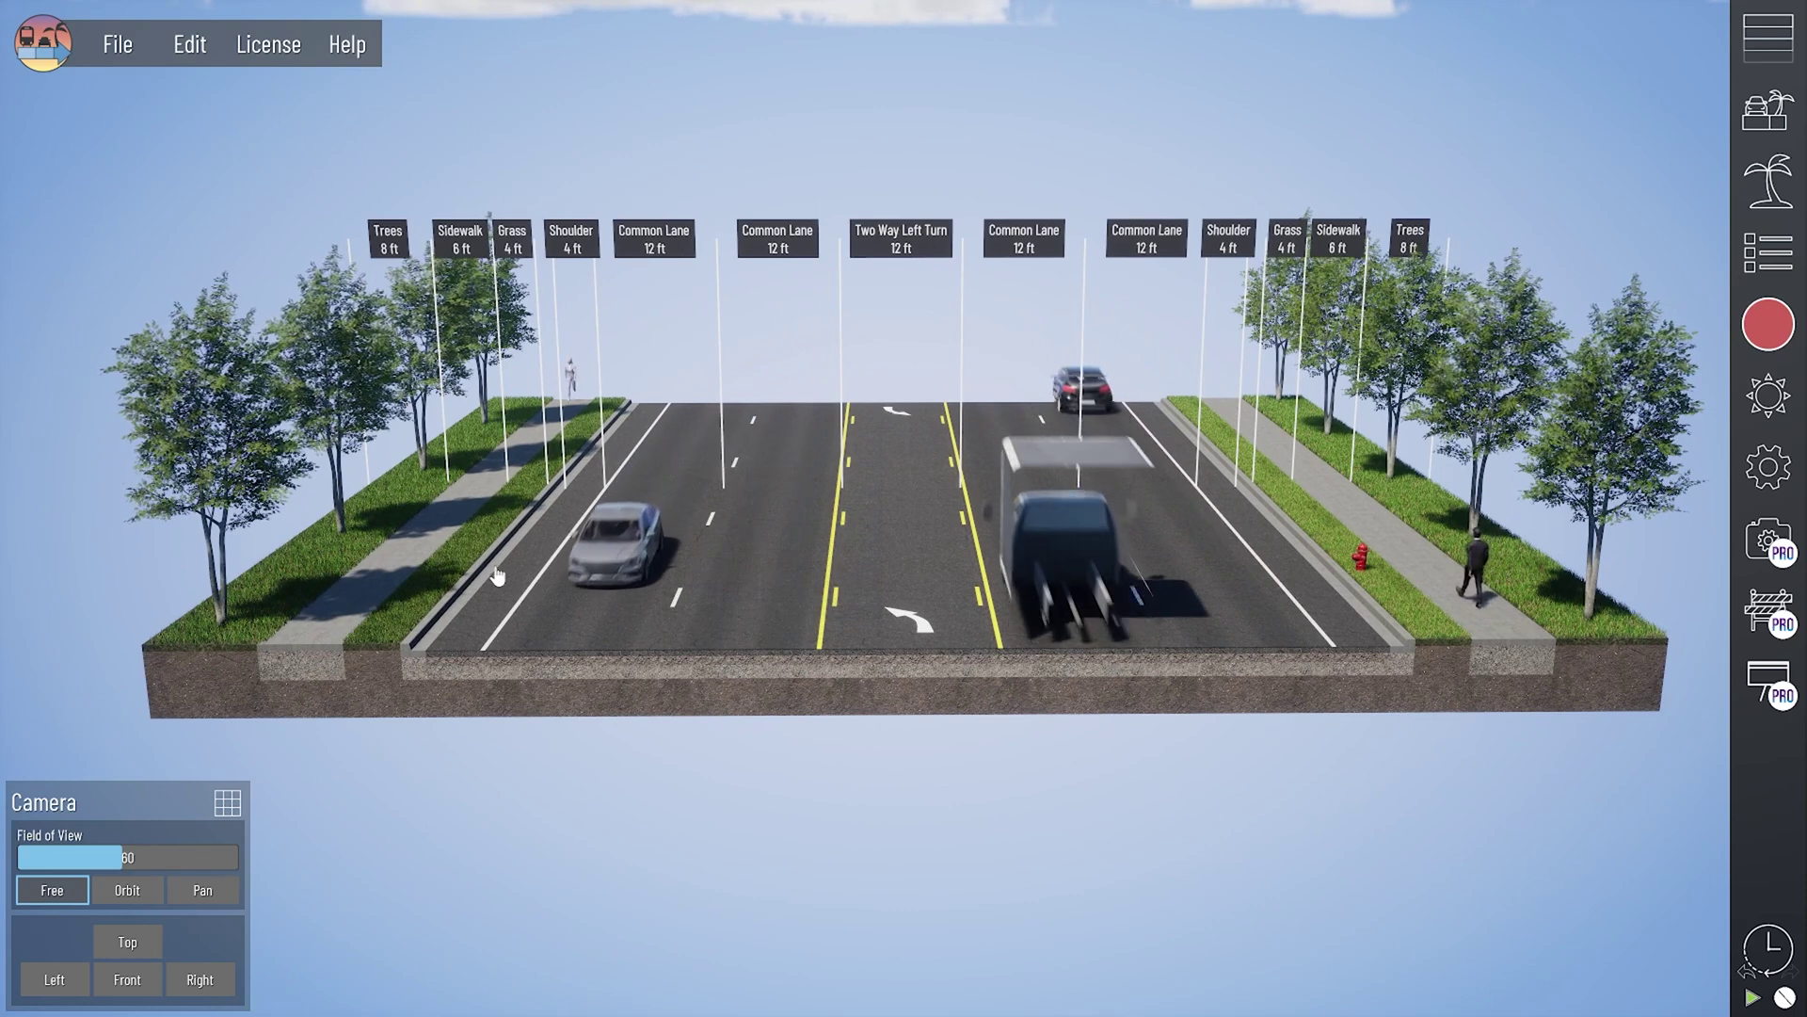
click(406, 403)
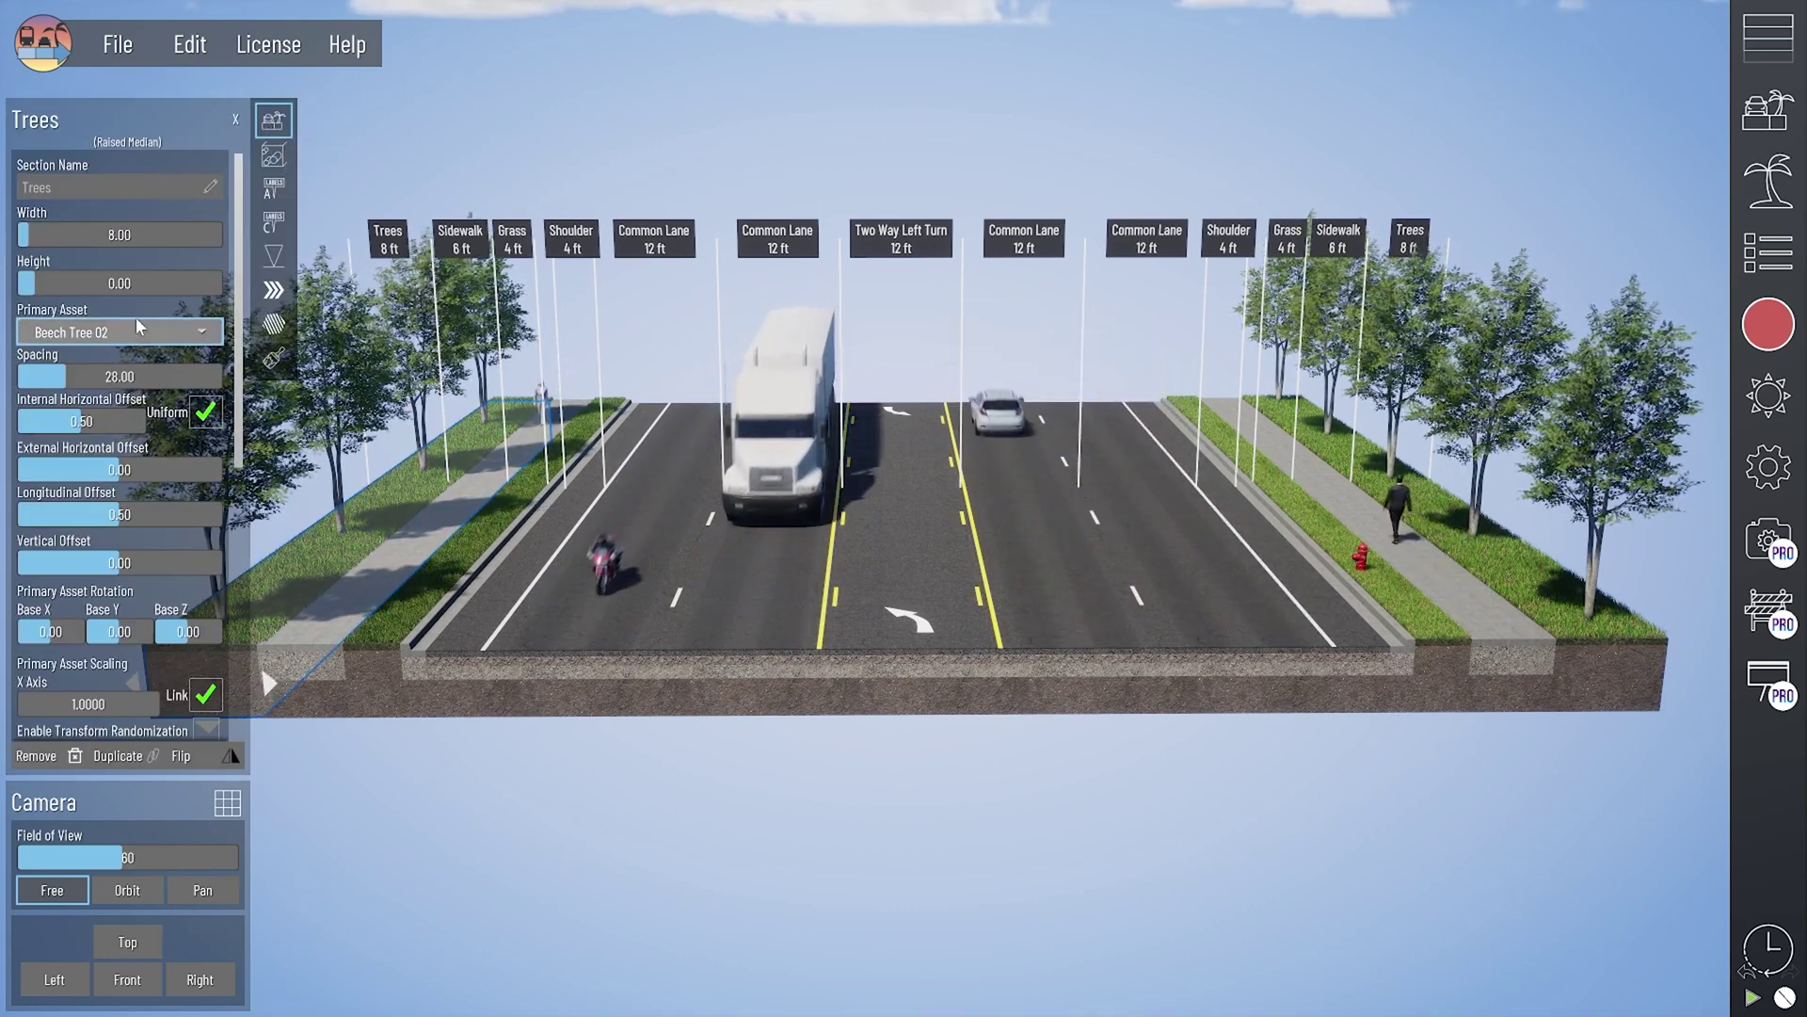
Step: Place one Fire Hydrant from the asset library onto the right grass strip, undoing the extra copy
click(1231, 832)
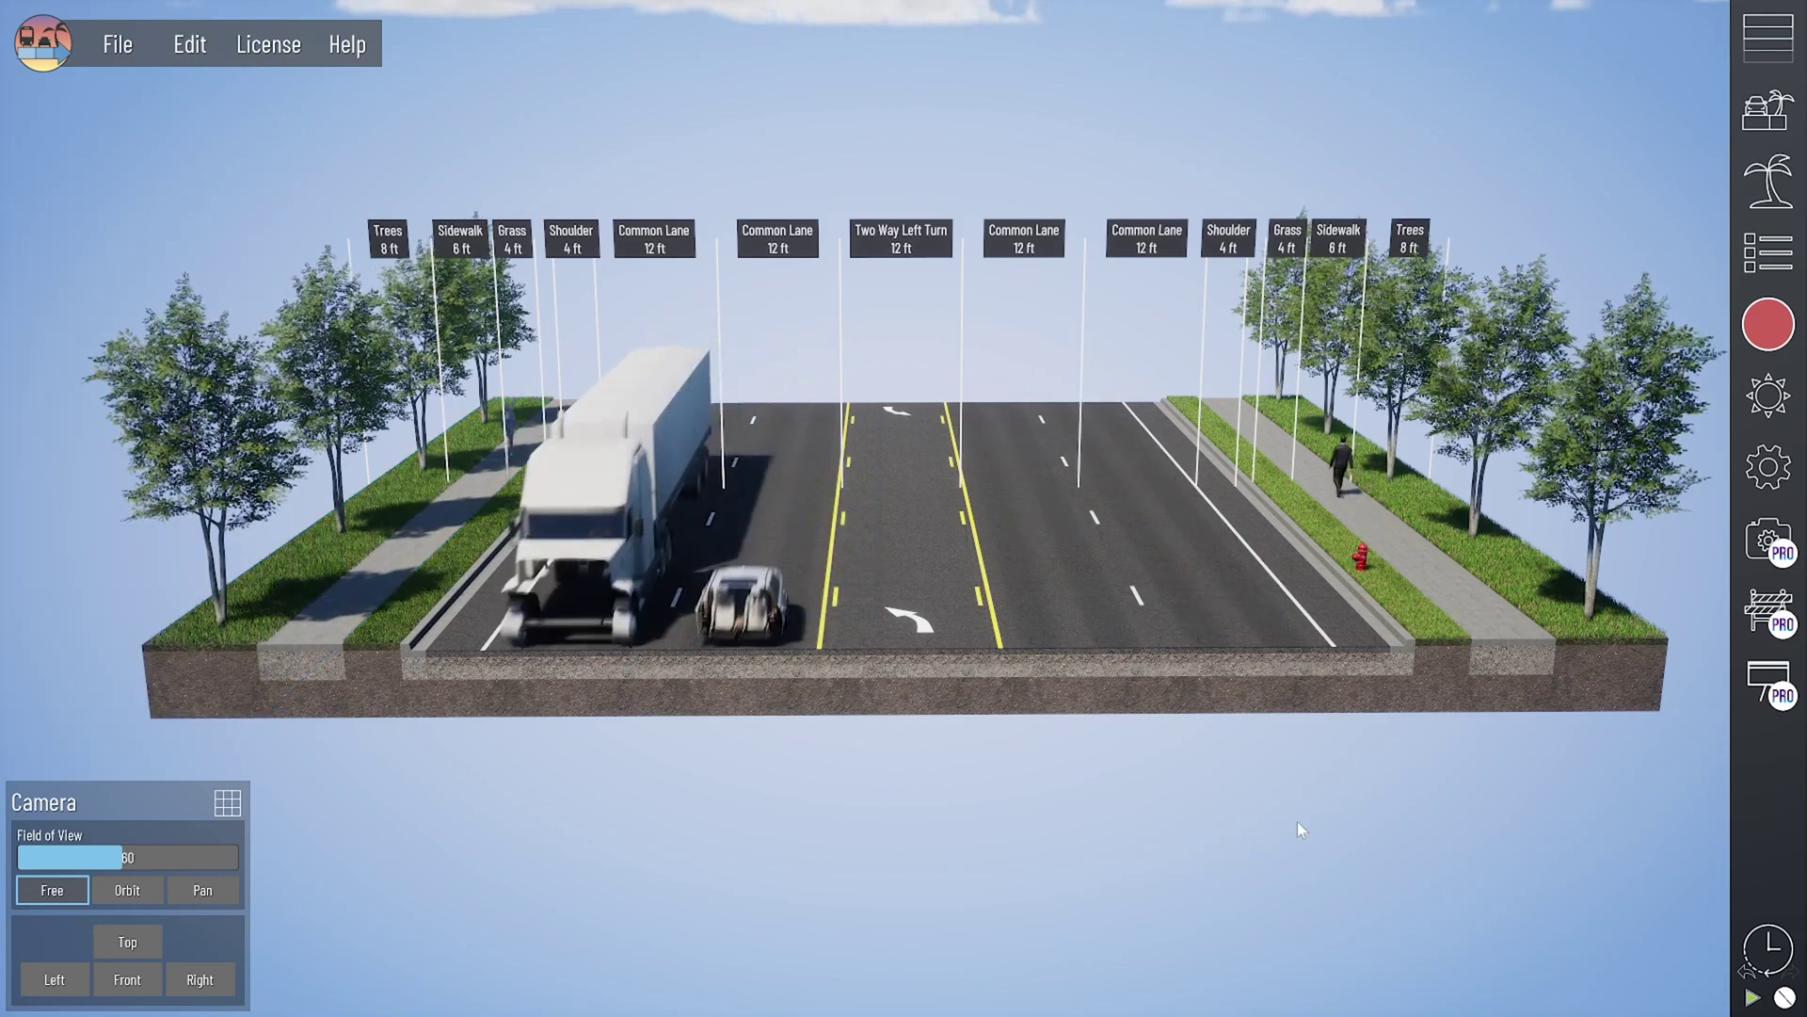
click(1360, 570)
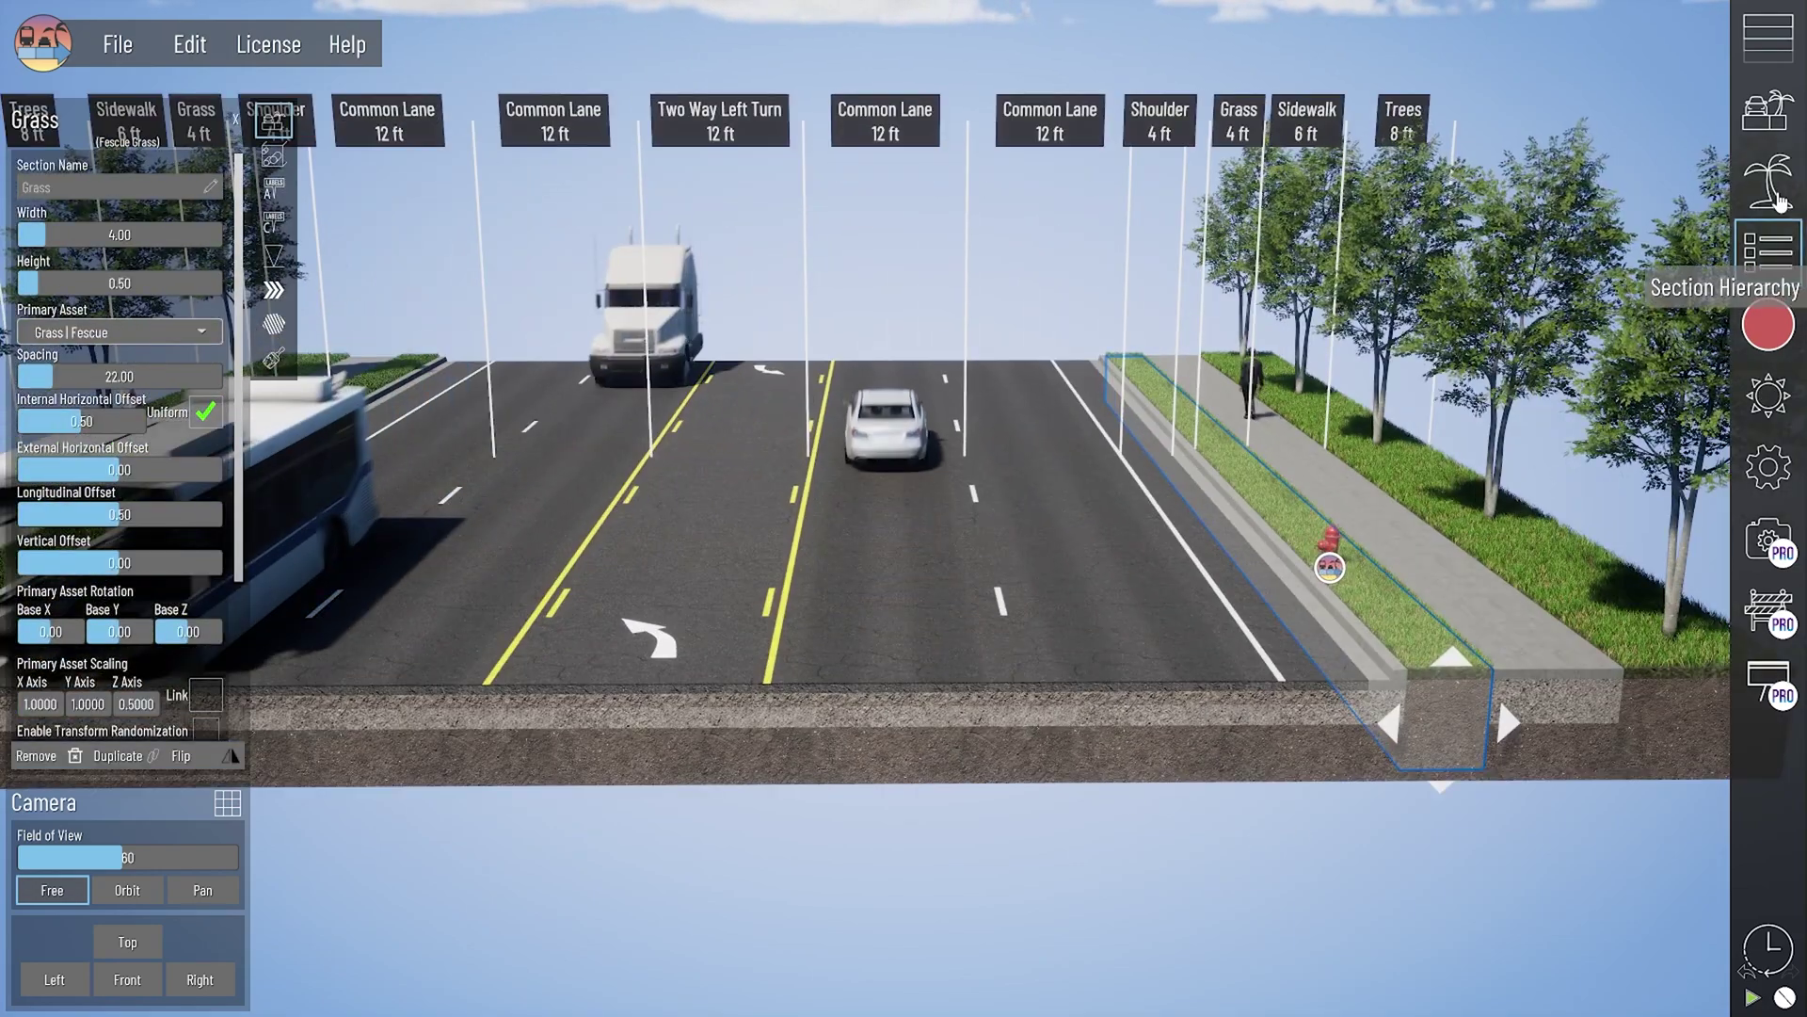
click(1771, 183)
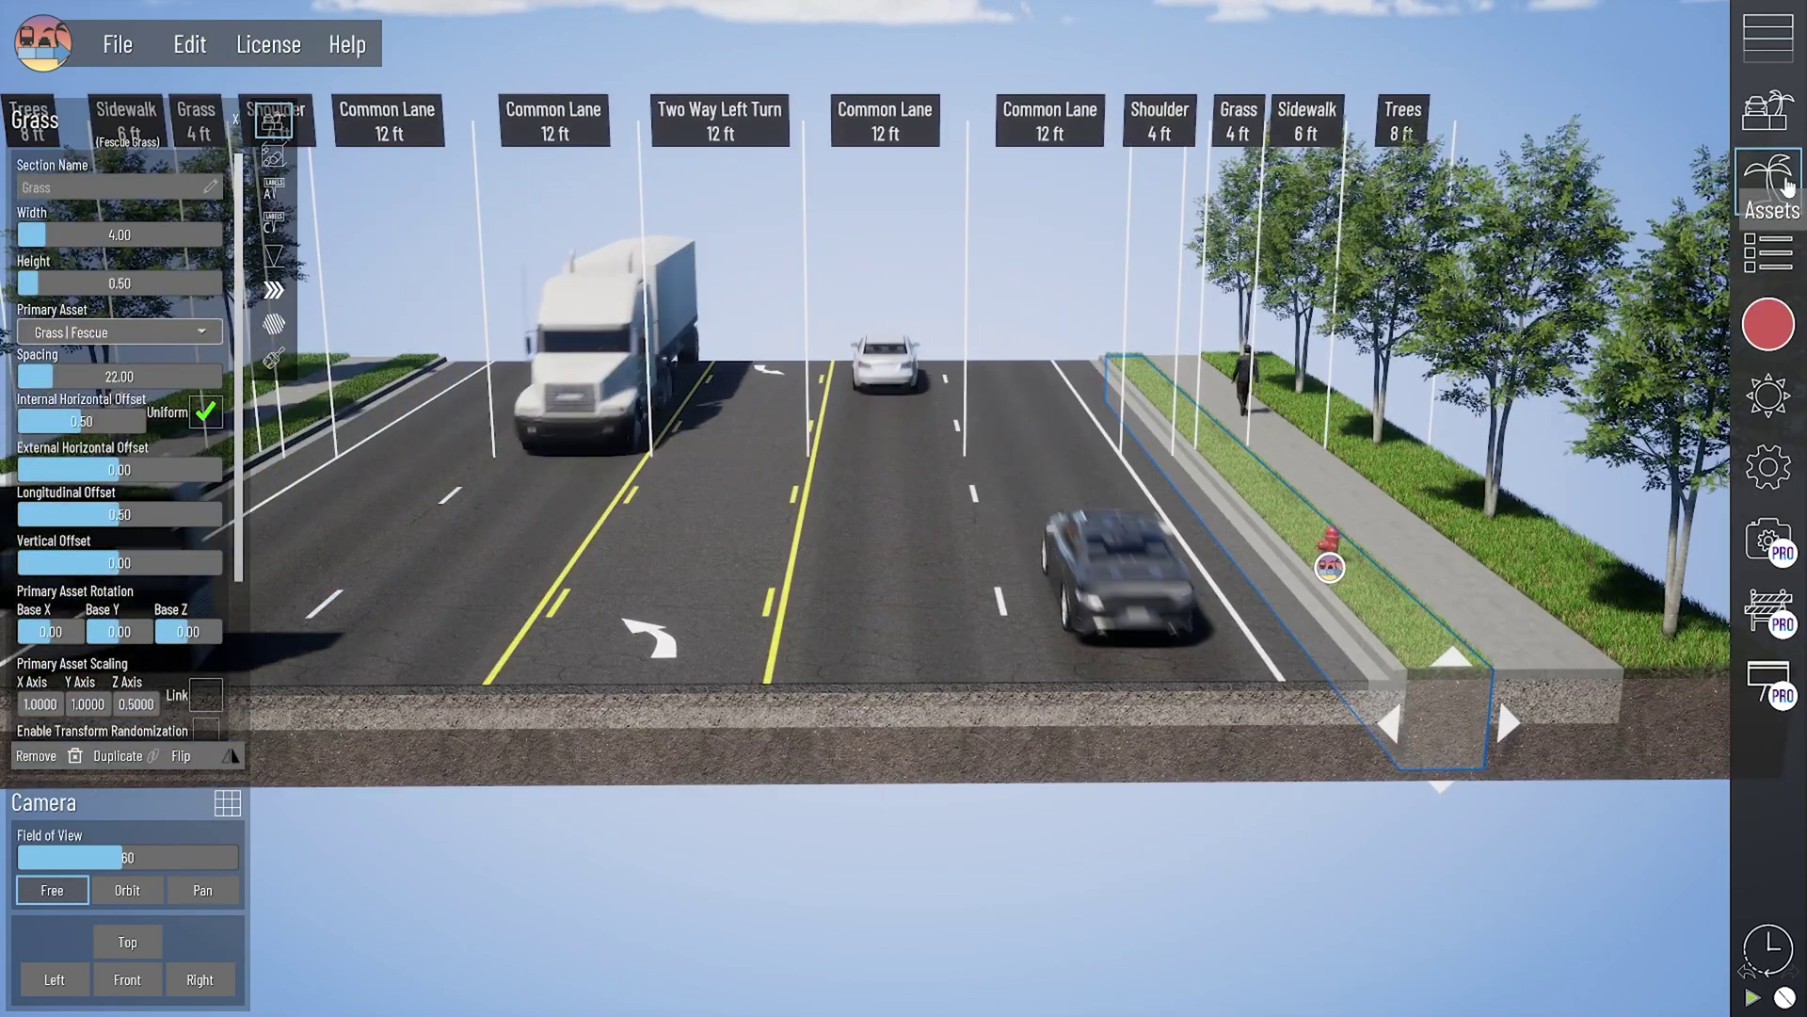
drag(1453, 539, 972, 470)
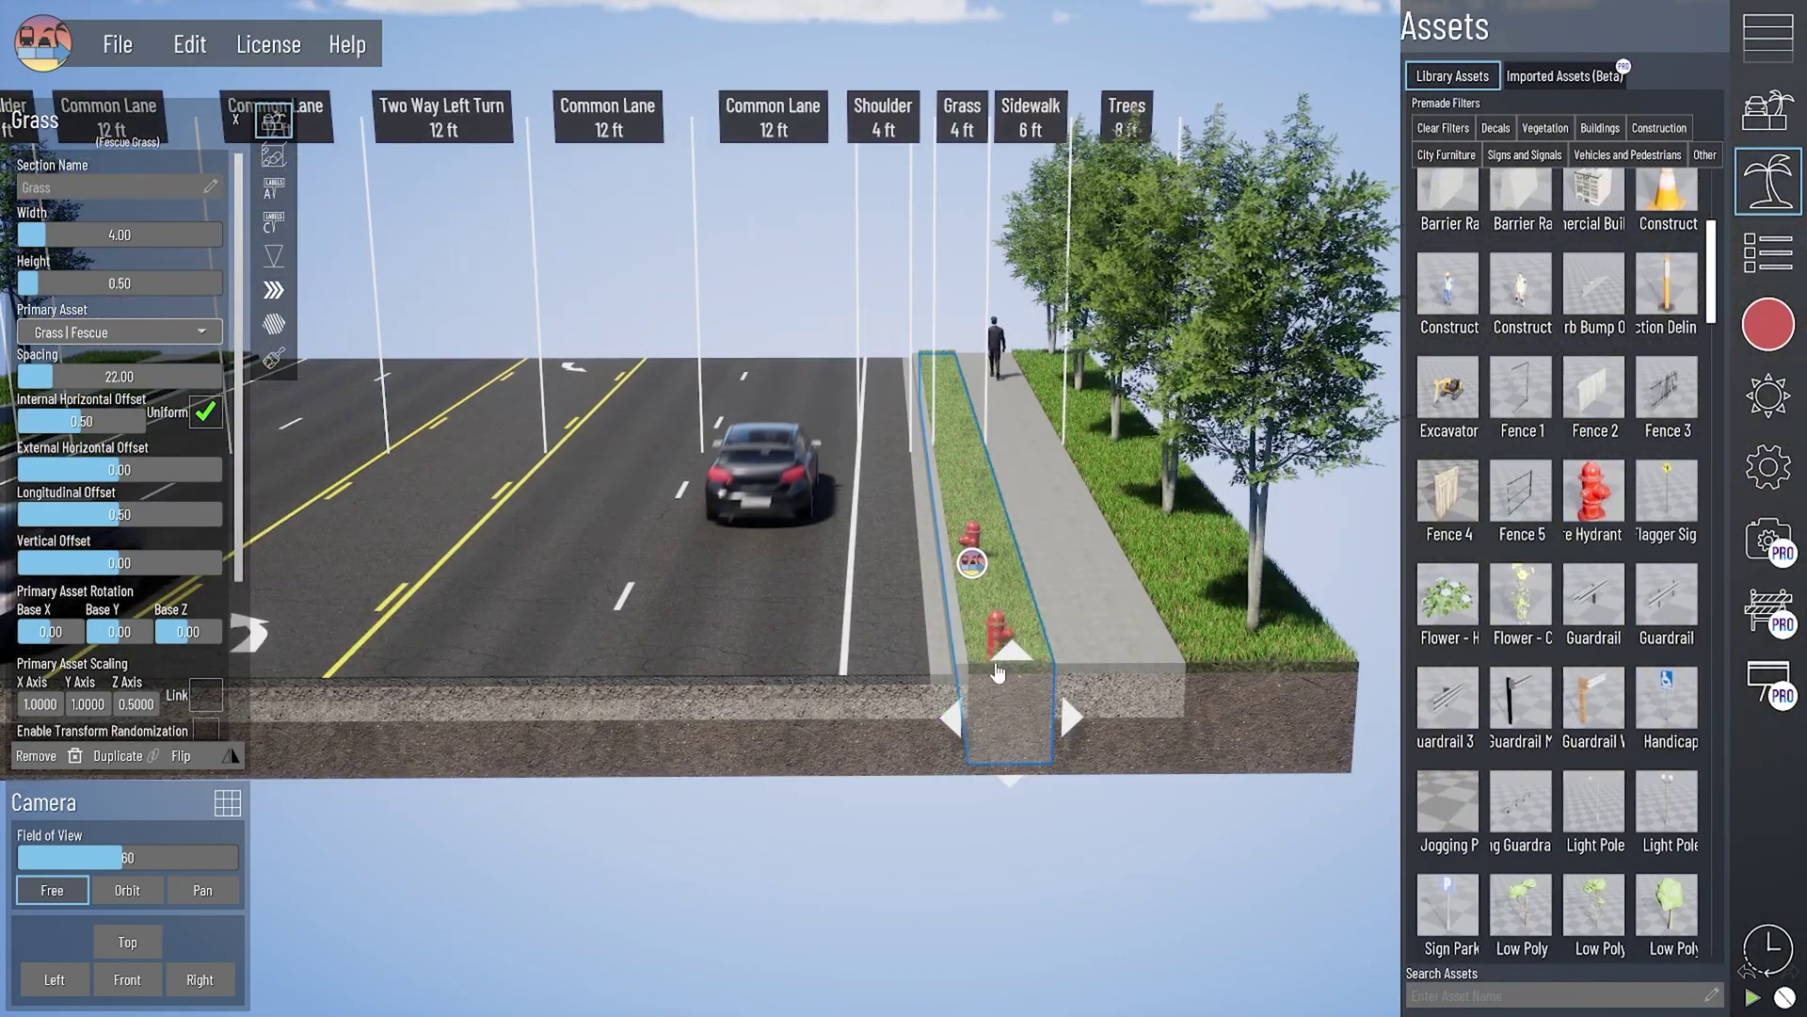
drag(998, 672, 970, 494)
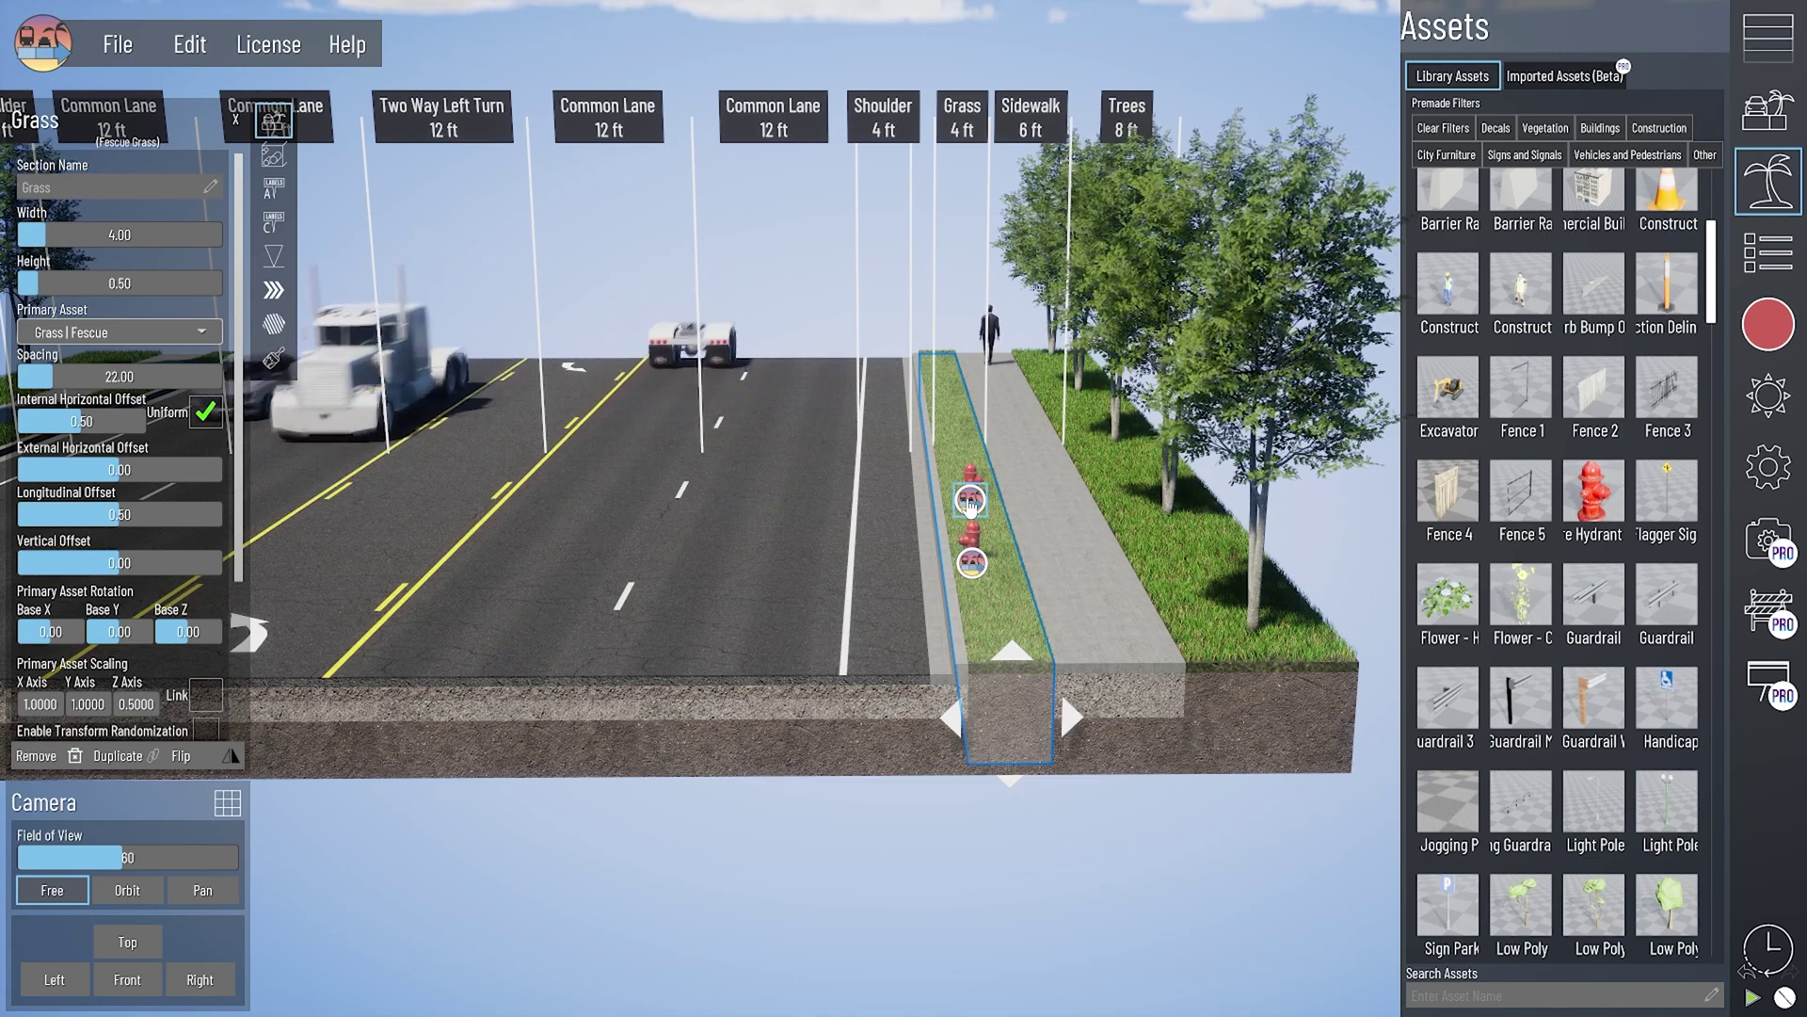
key(ctrl+z)
Step: Scale the placed fire hydrant down to 0.9778 using Asset Placement editing mode
click(274, 256)
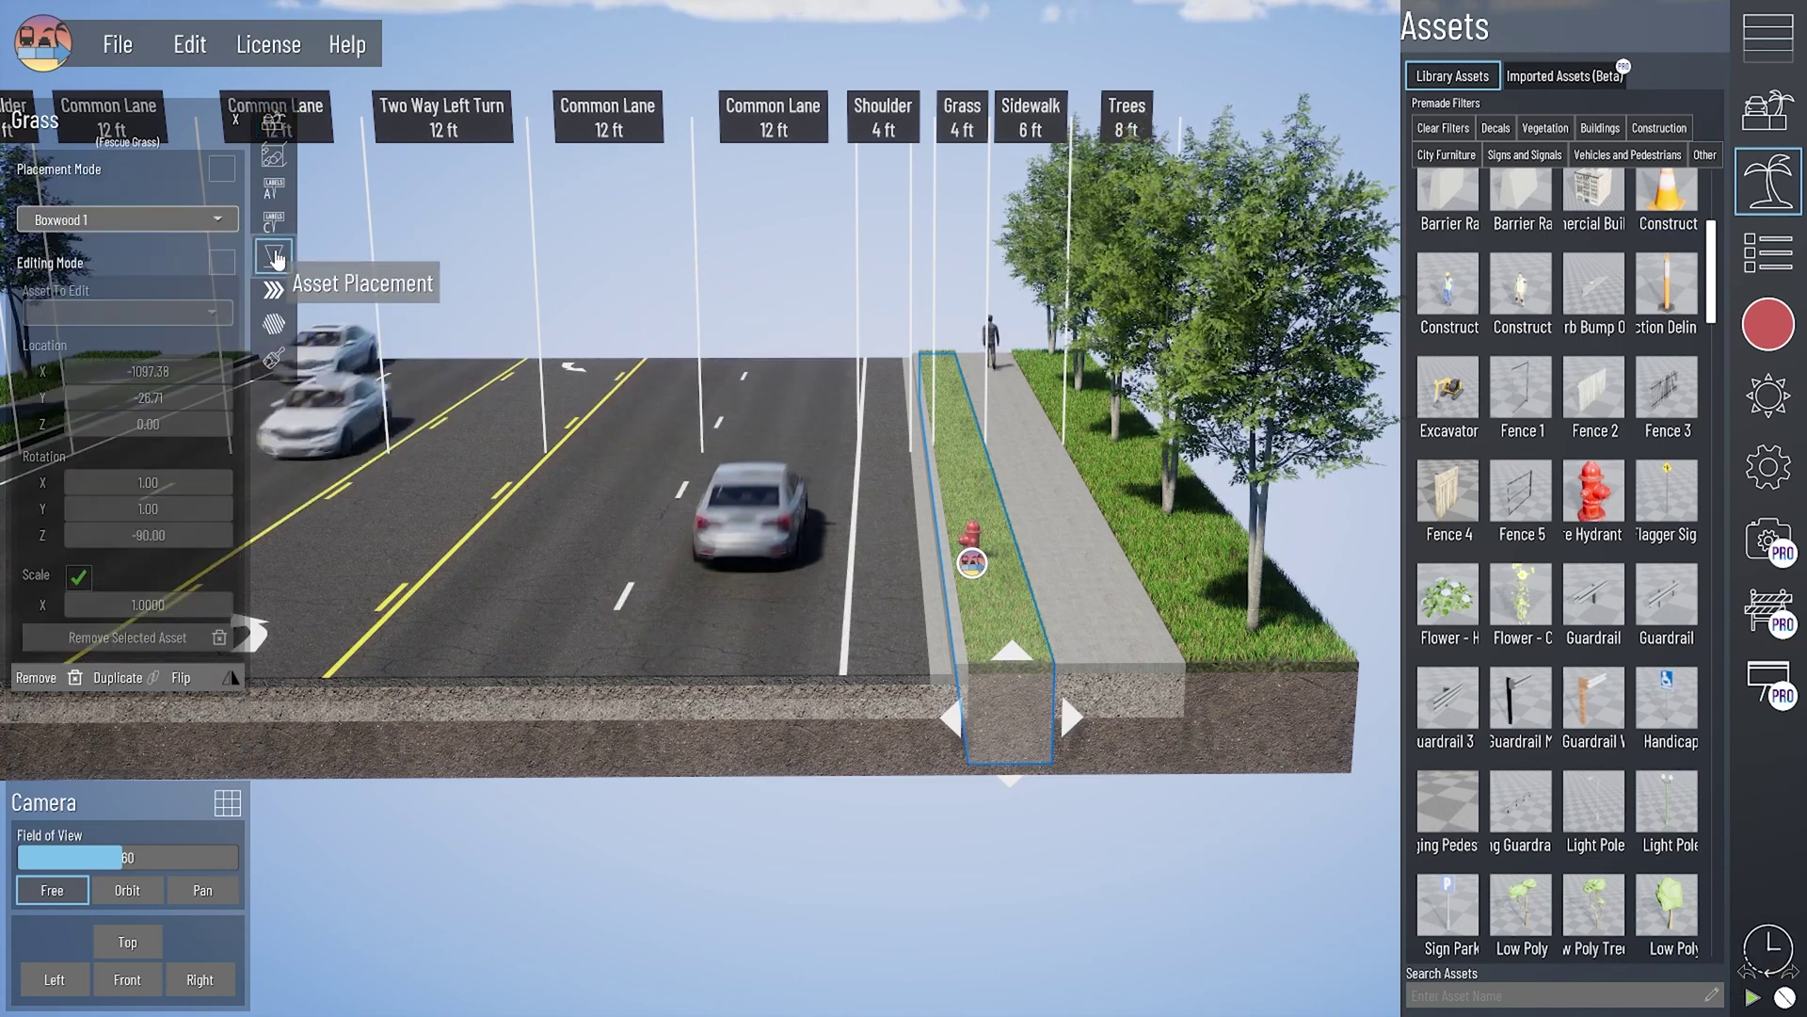
click(223, 263)
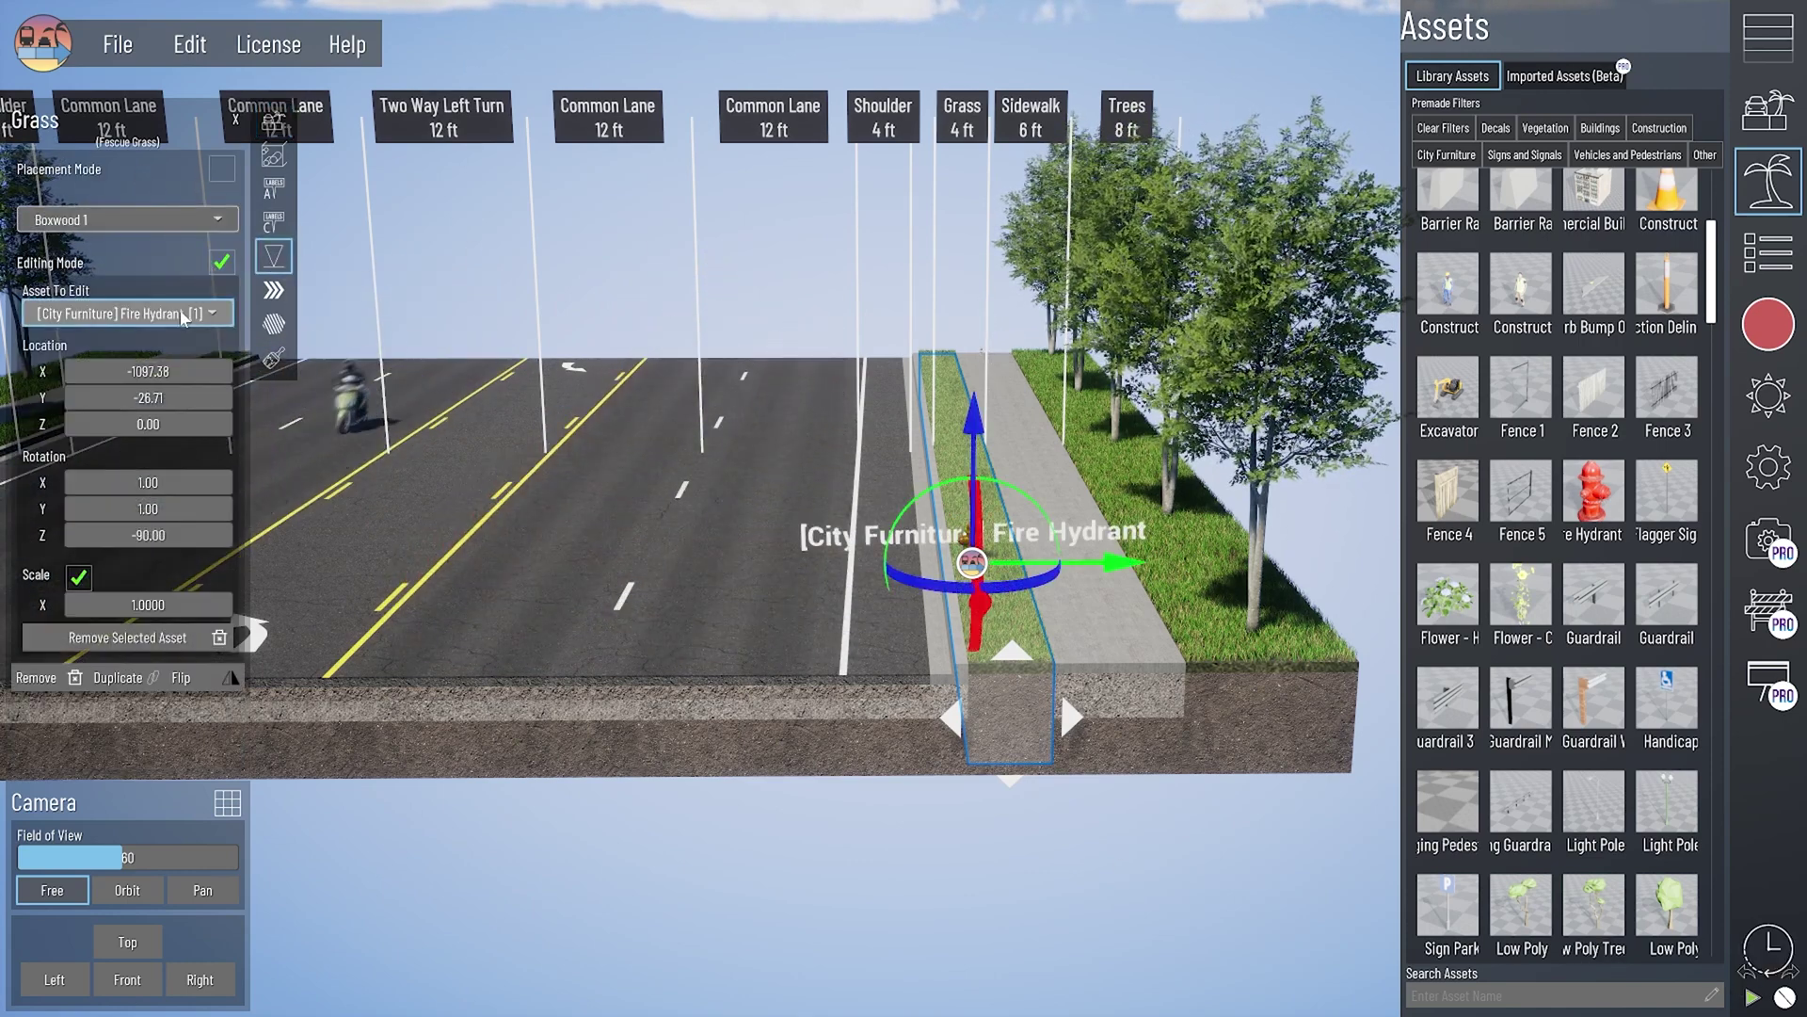
mouse_move(126, 607)
mouse_down()
mouse_move(146, 607)
mouse_move(124, 608)
mouse_up()
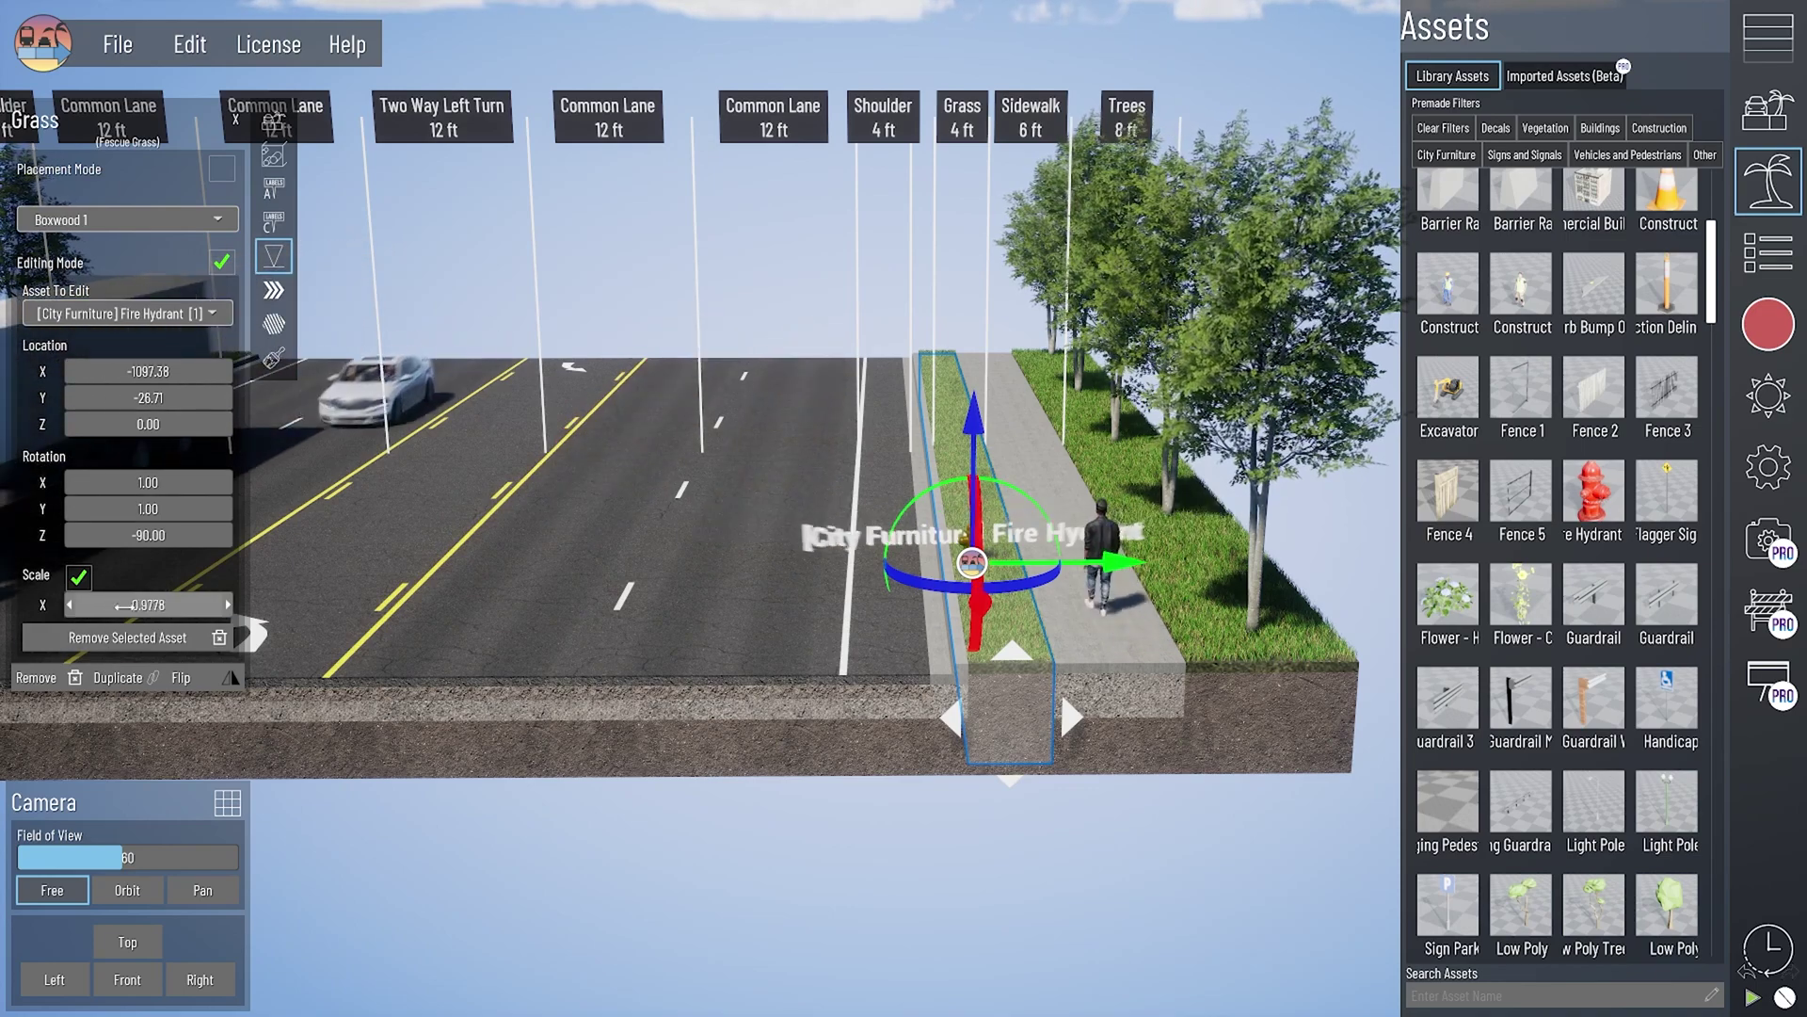
click(959, 878)
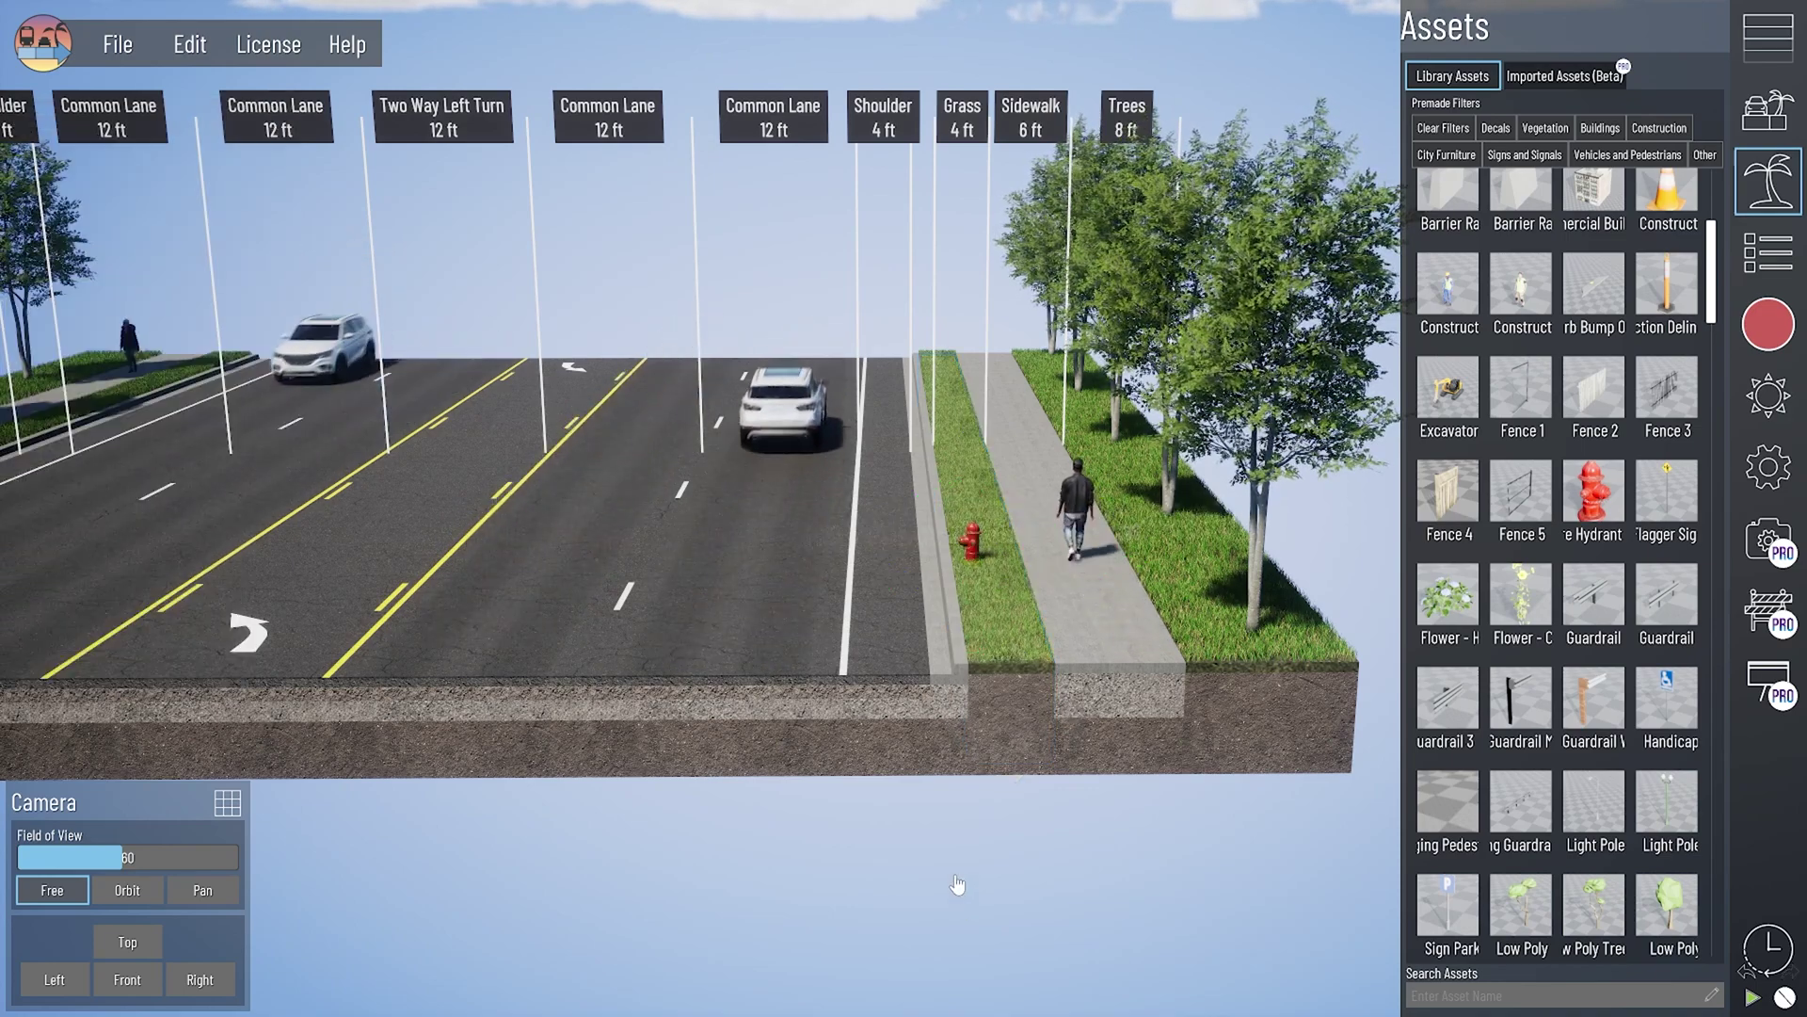
scroll(951, 882, down, 3)
middle_drag(803, 810, 1206, 850)
scroll(1206, 851, down, 1)
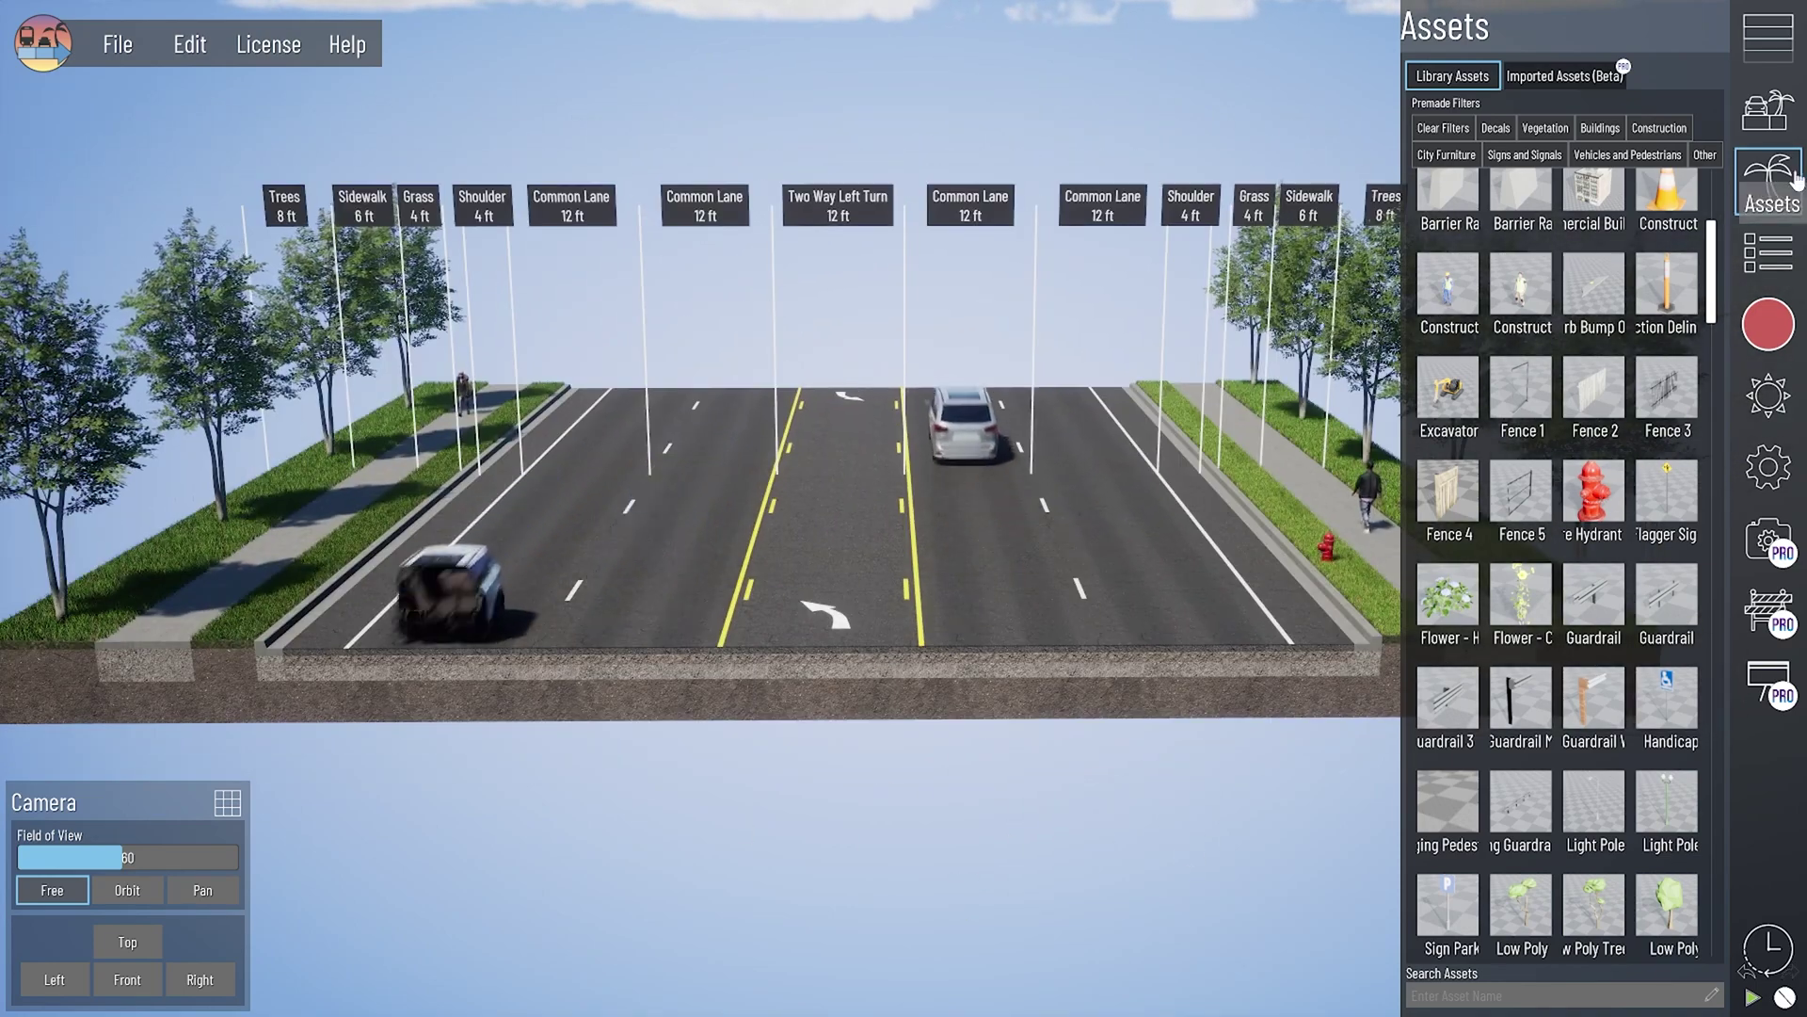
Step: Duplicate the Default phase and rename the copy to 'Default without Assets'
click(1769, 182)
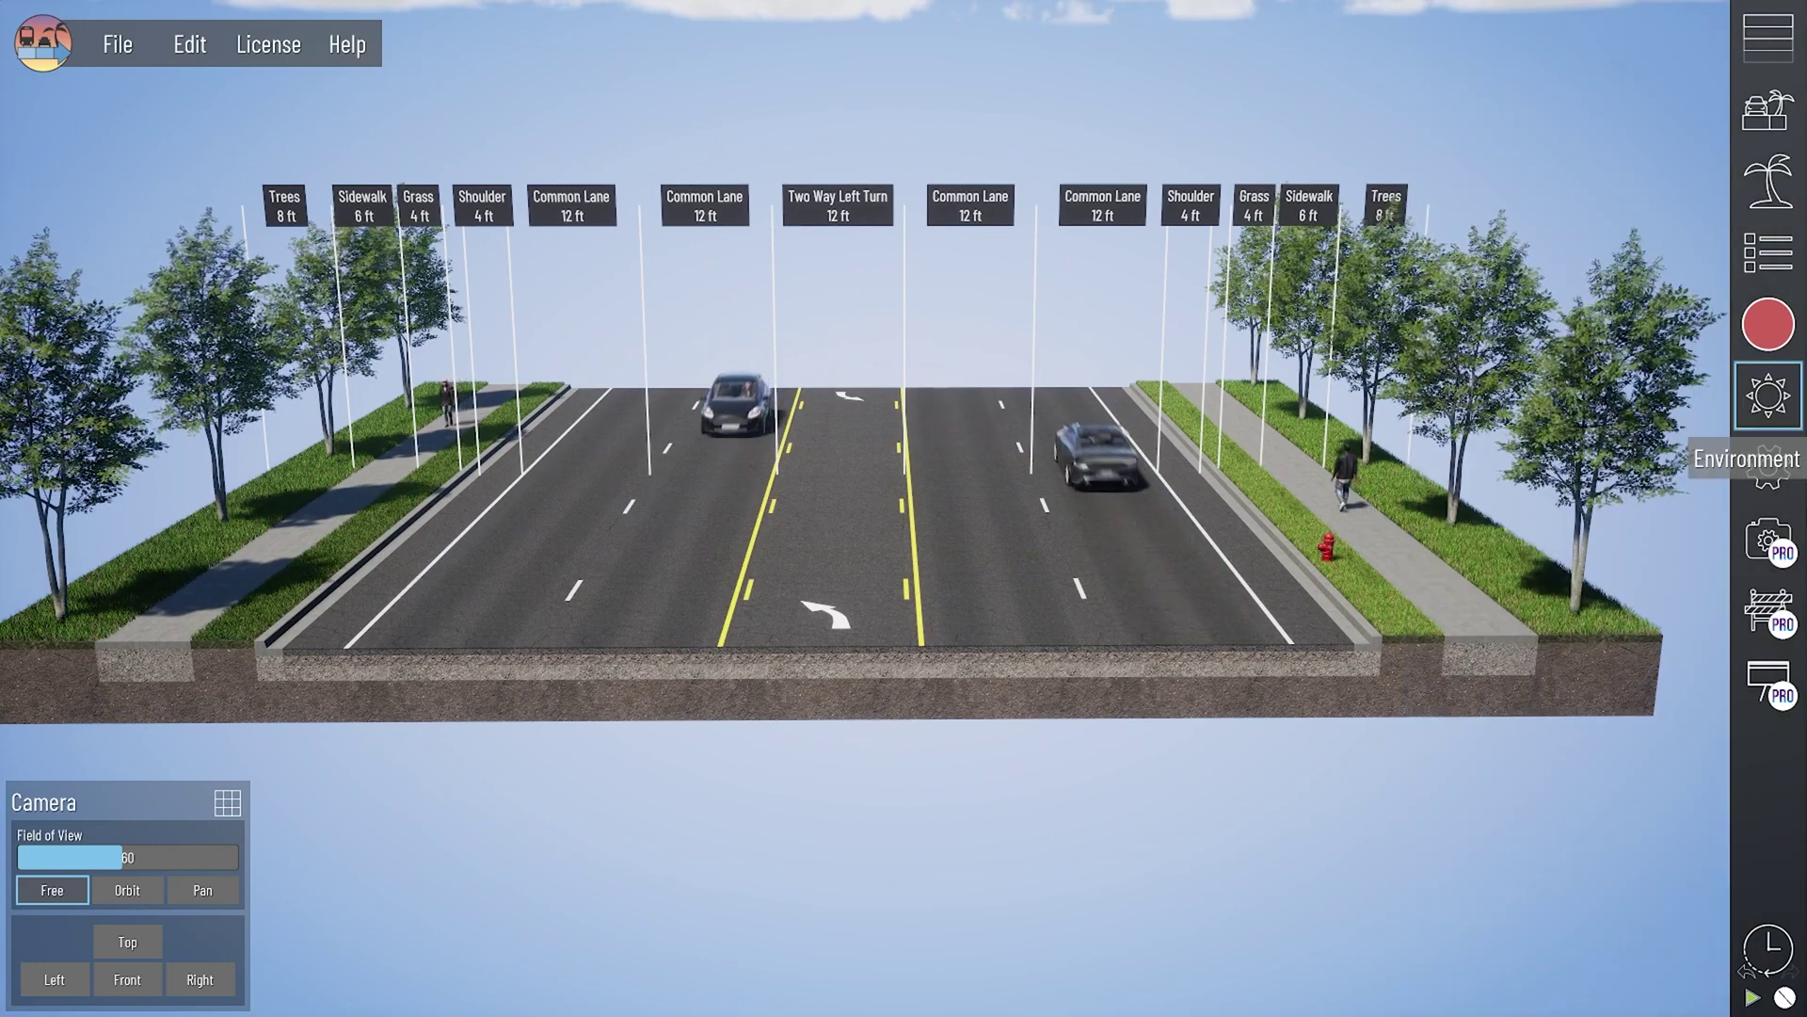
click(1772, 610)
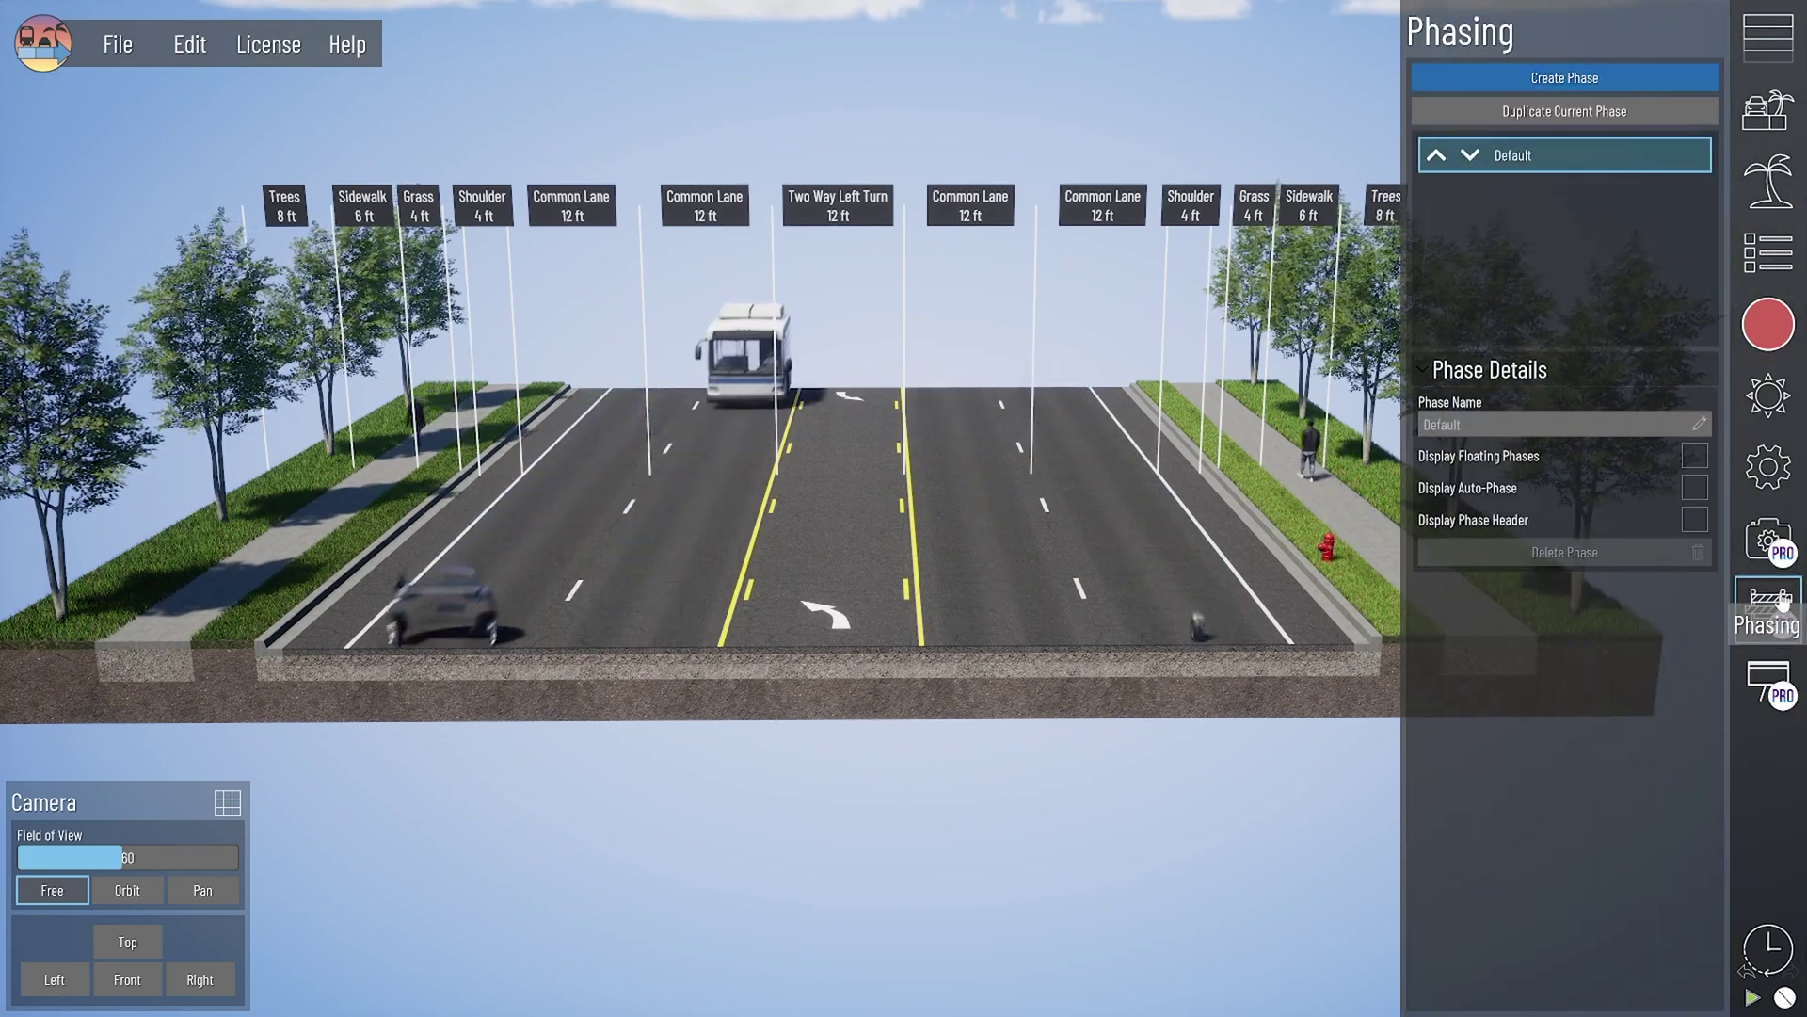
click(1517, 116)
click(1497, 425)
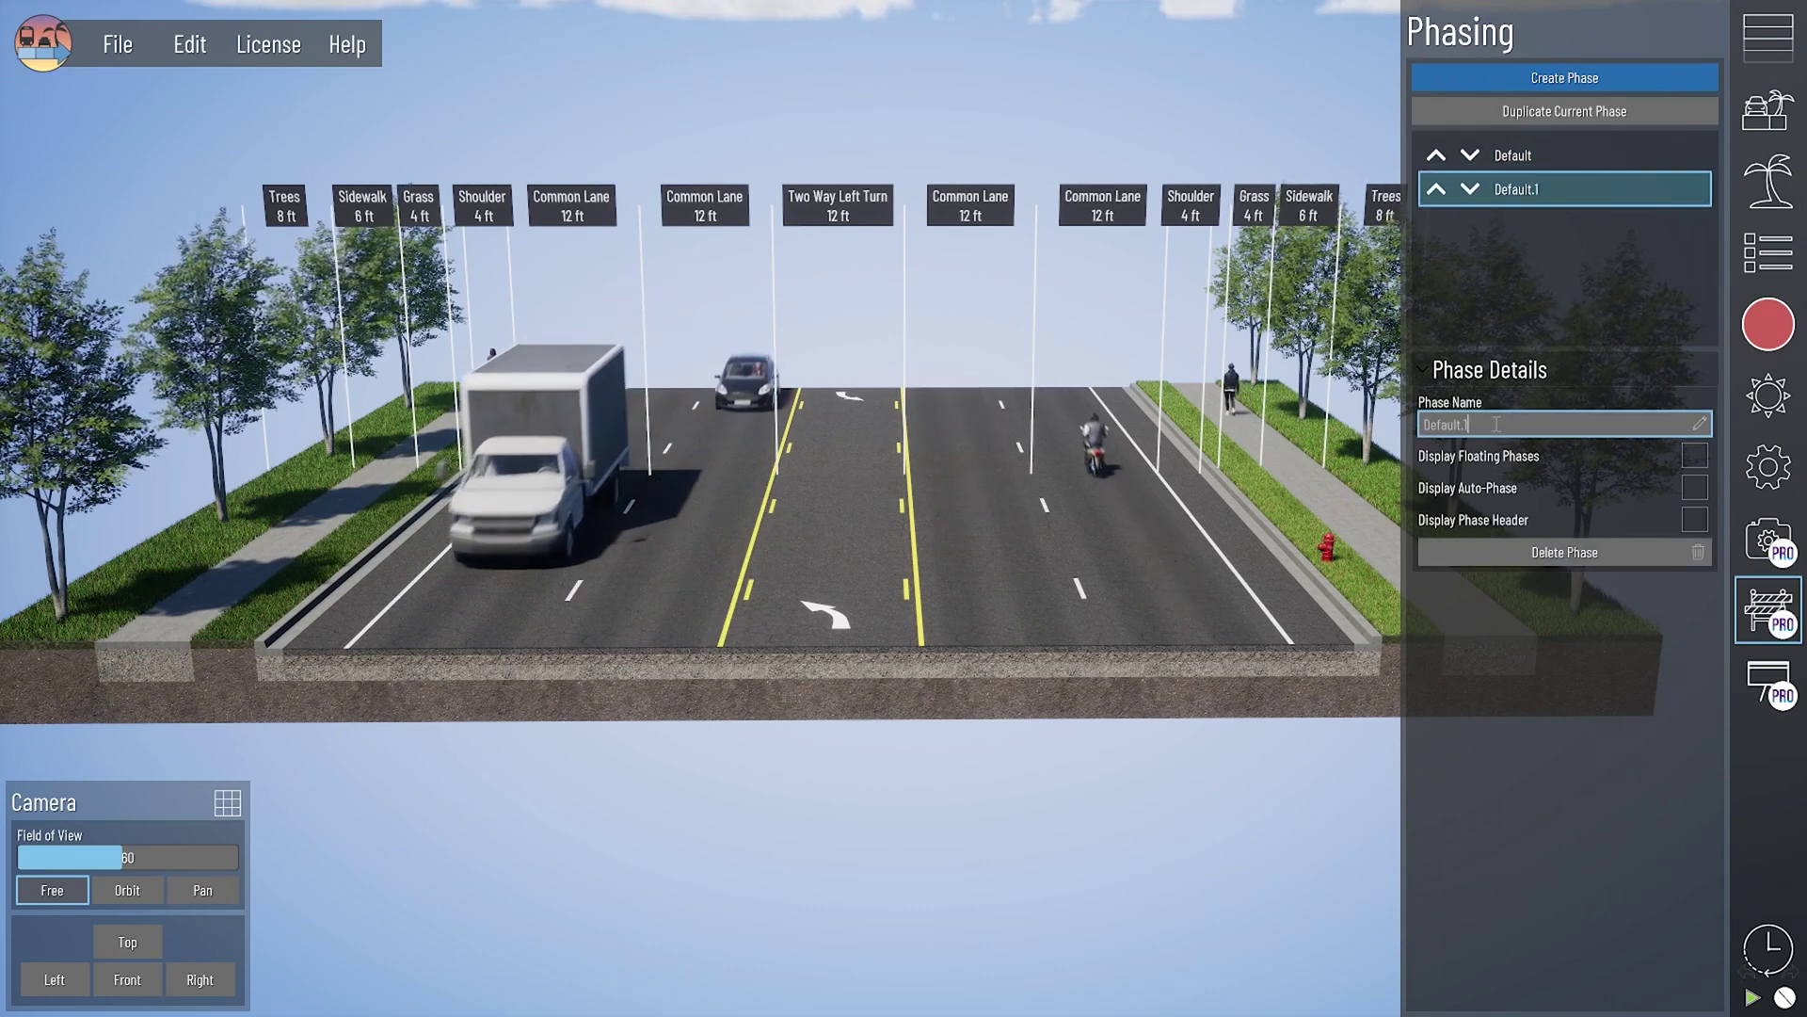
key(BackSpace)
key(BackSpace)
text(without As)
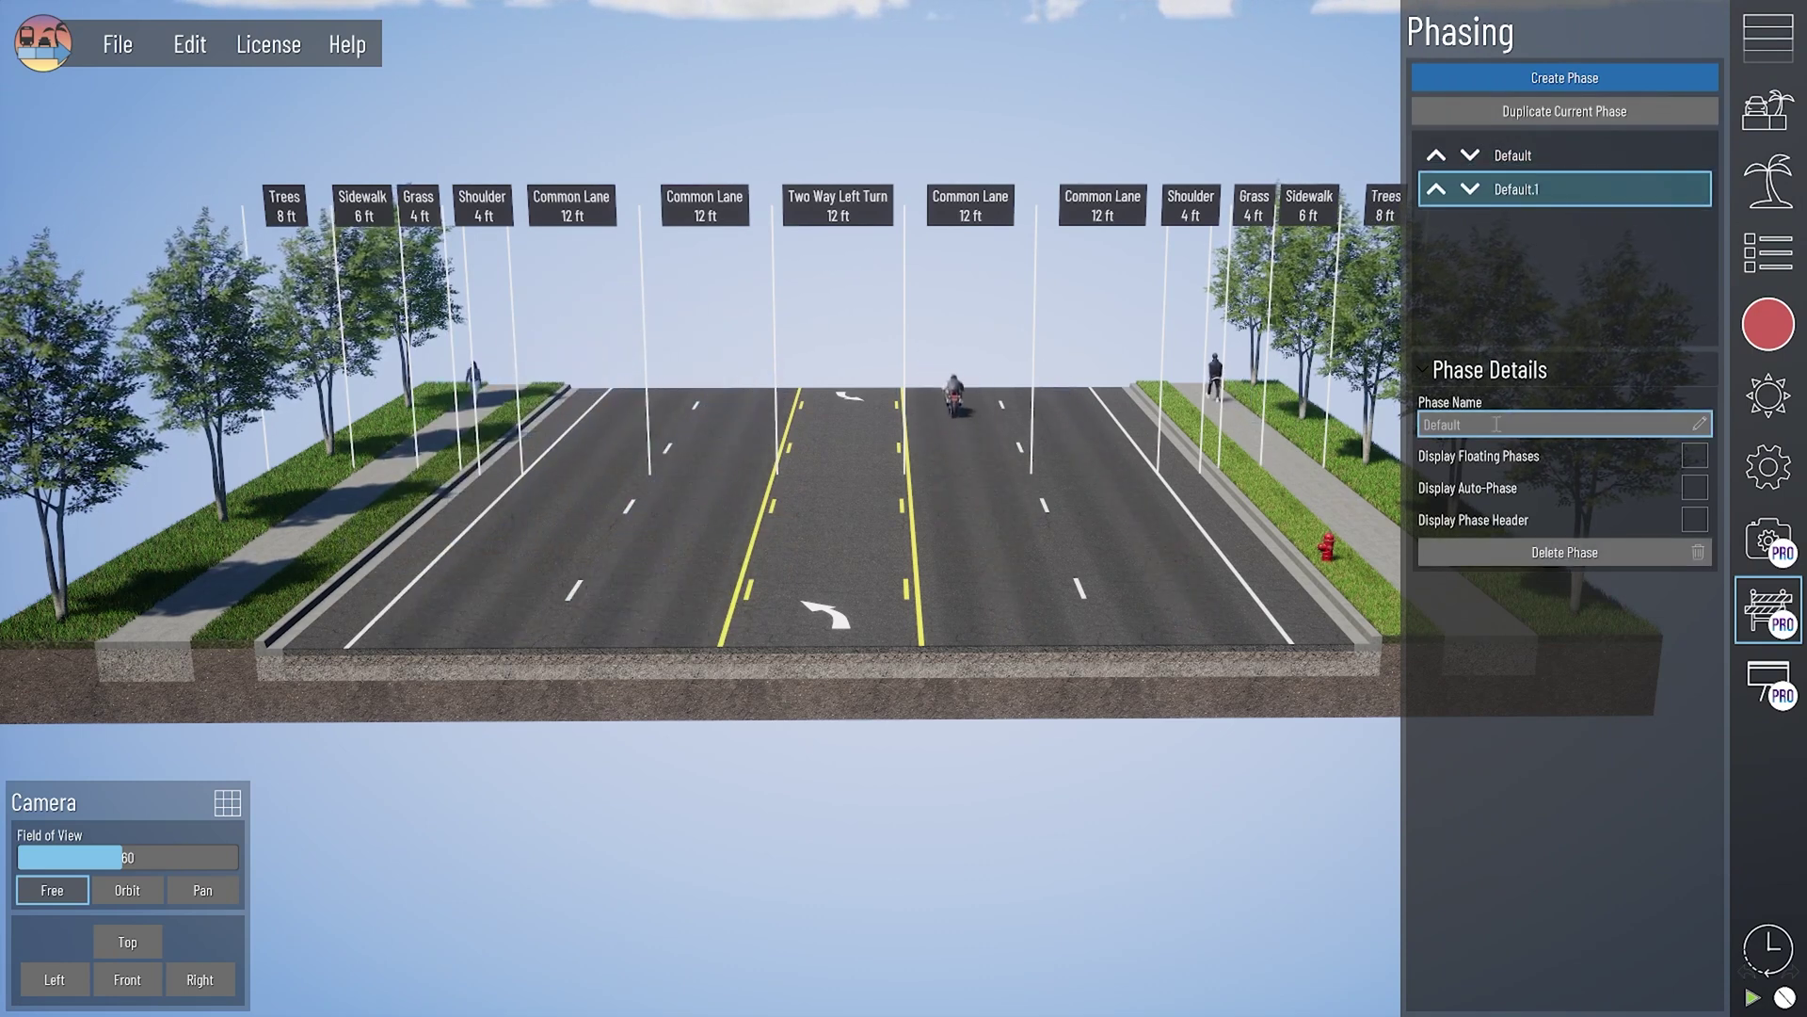
text(sets)
key(Return)
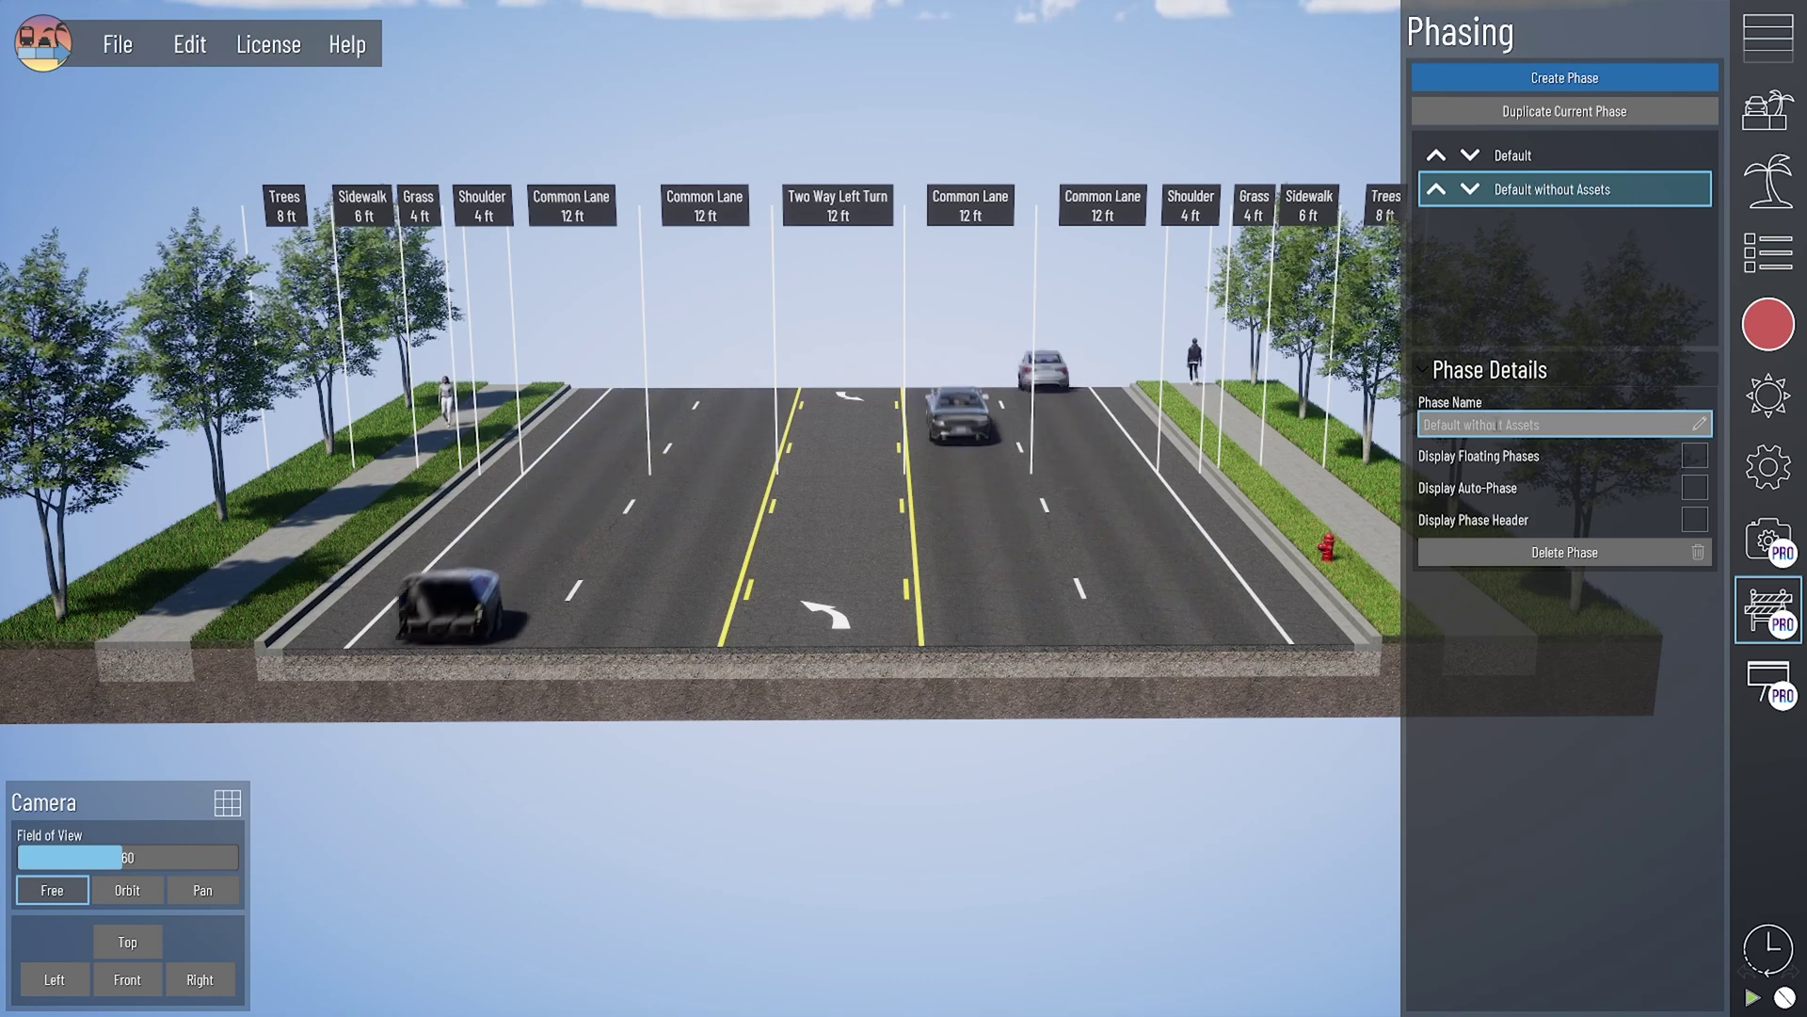
Step: Enable Display Floating Phases and switch to the 'Default without Assets' phase
click(1695, 457)
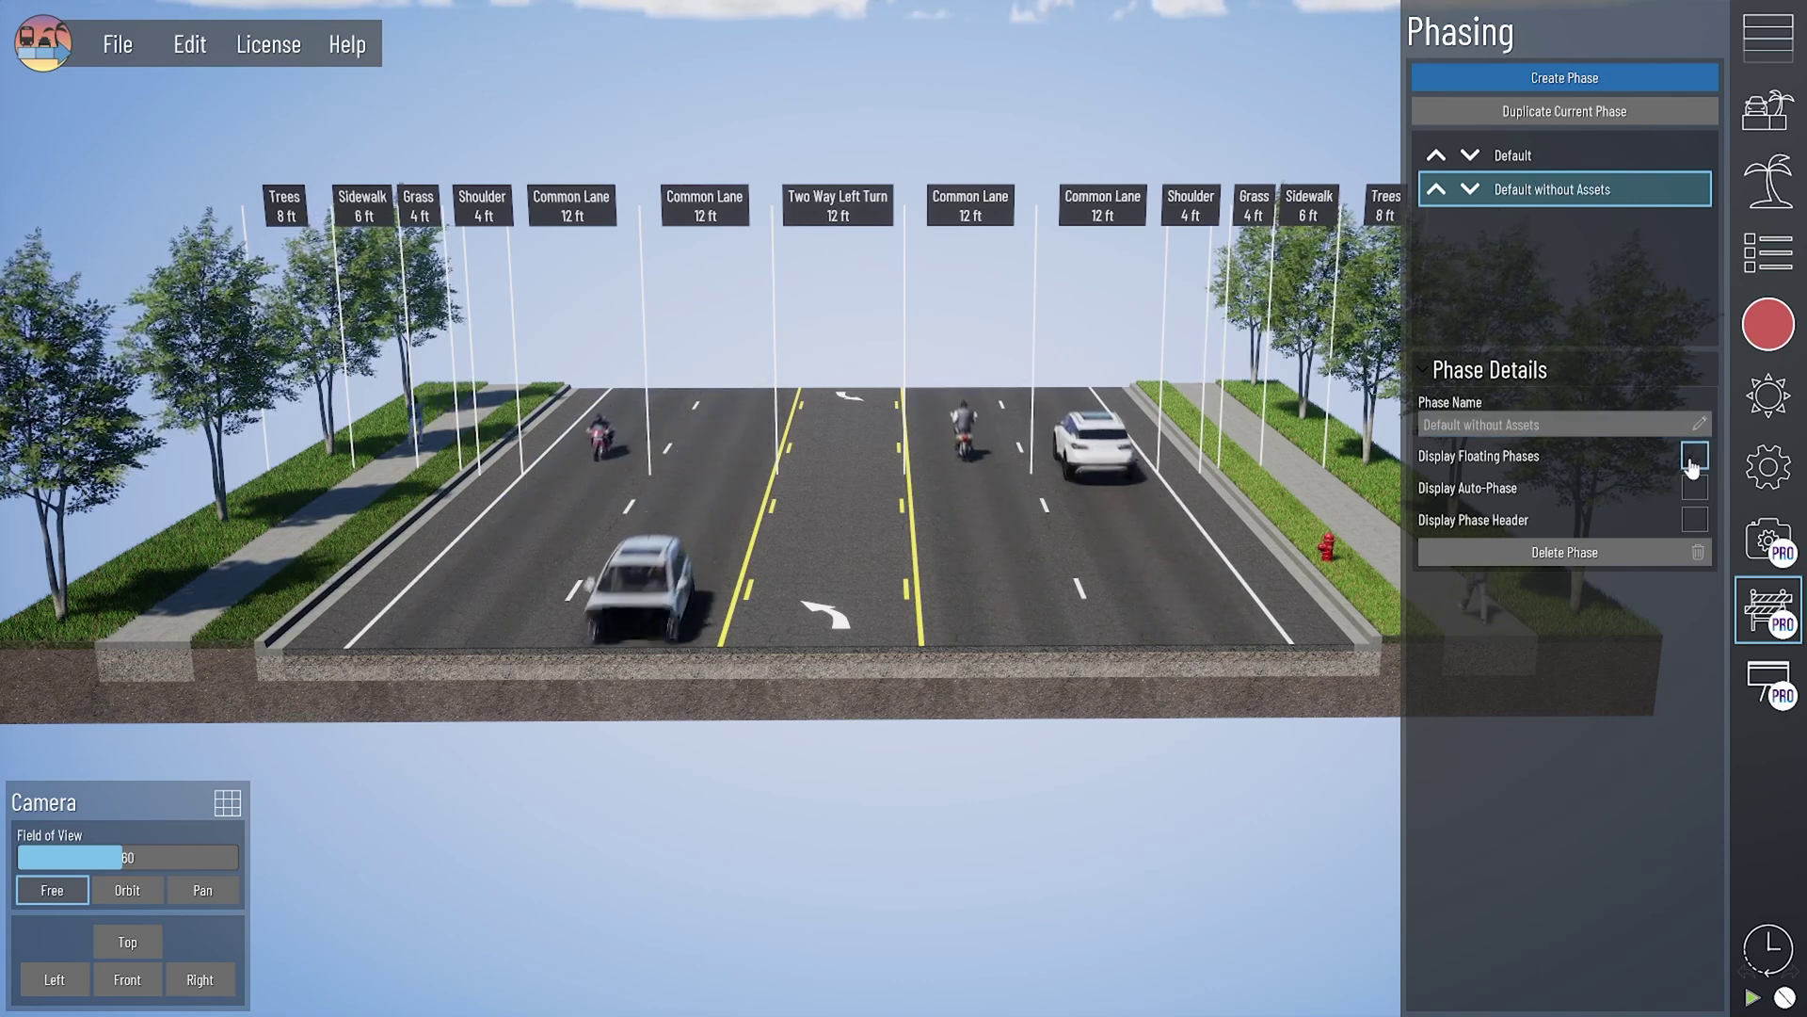
click(1768, 610)
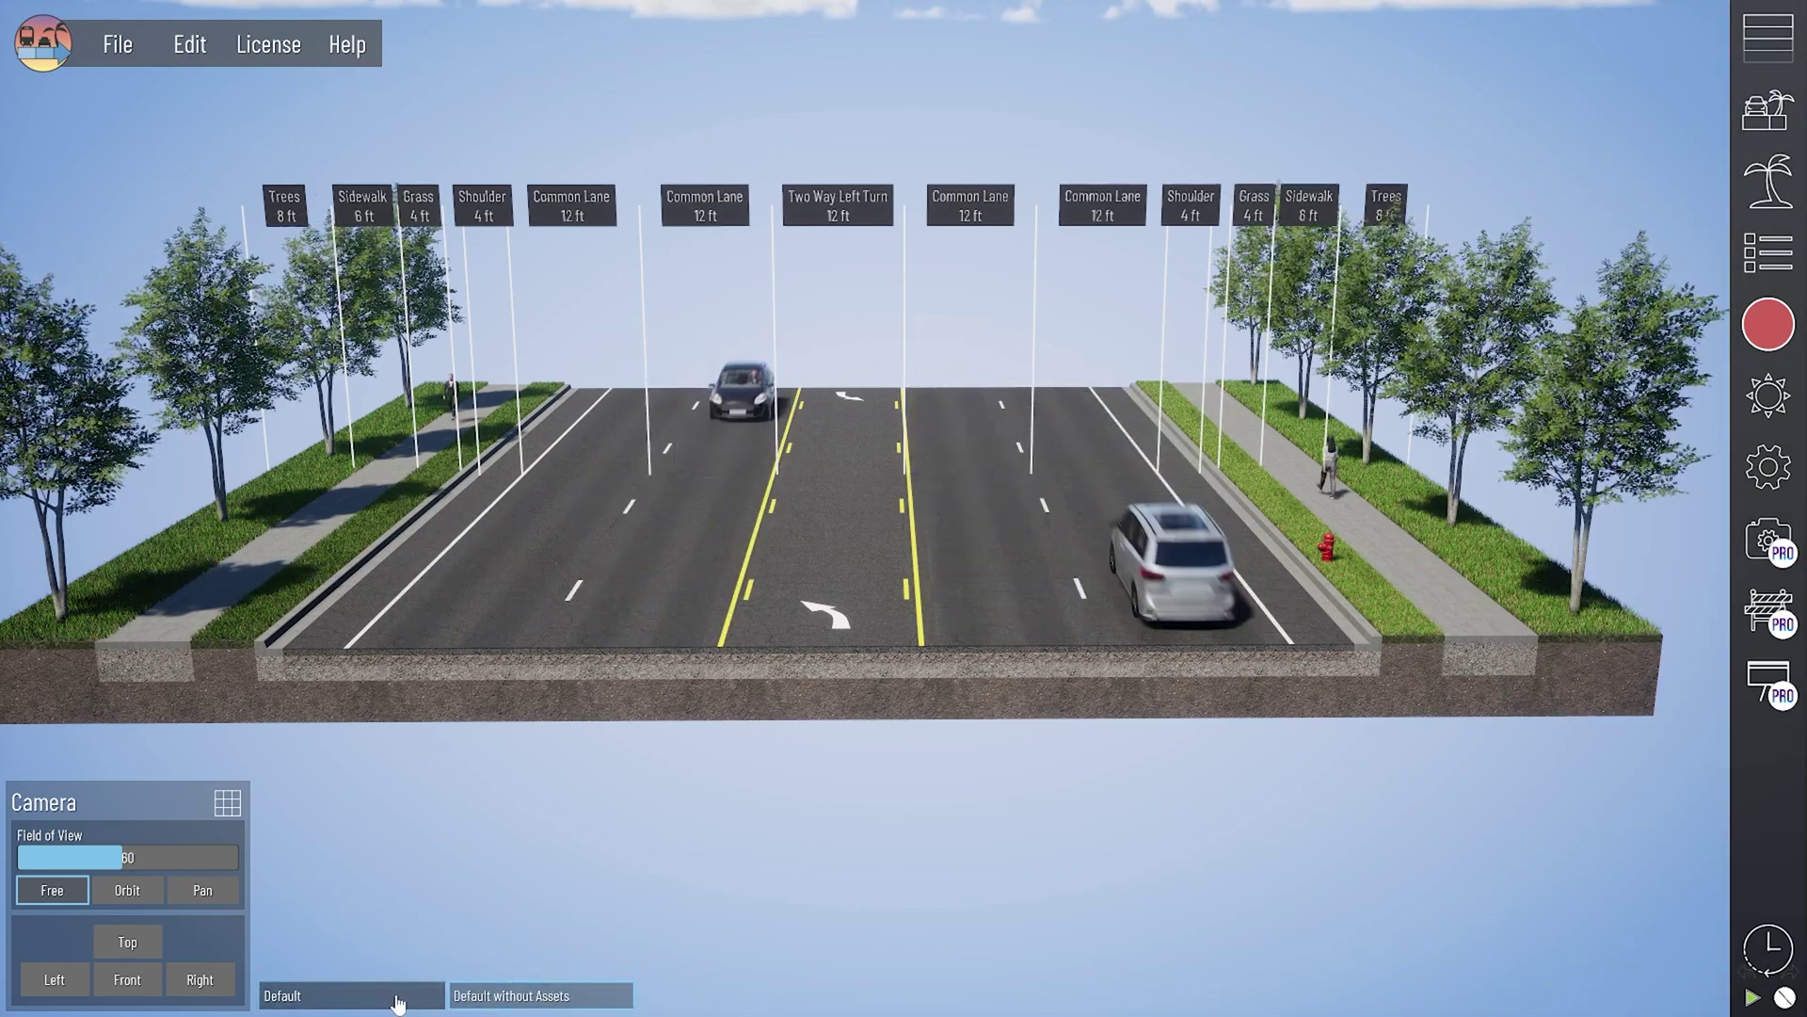
click(517, 1004)
key(s)
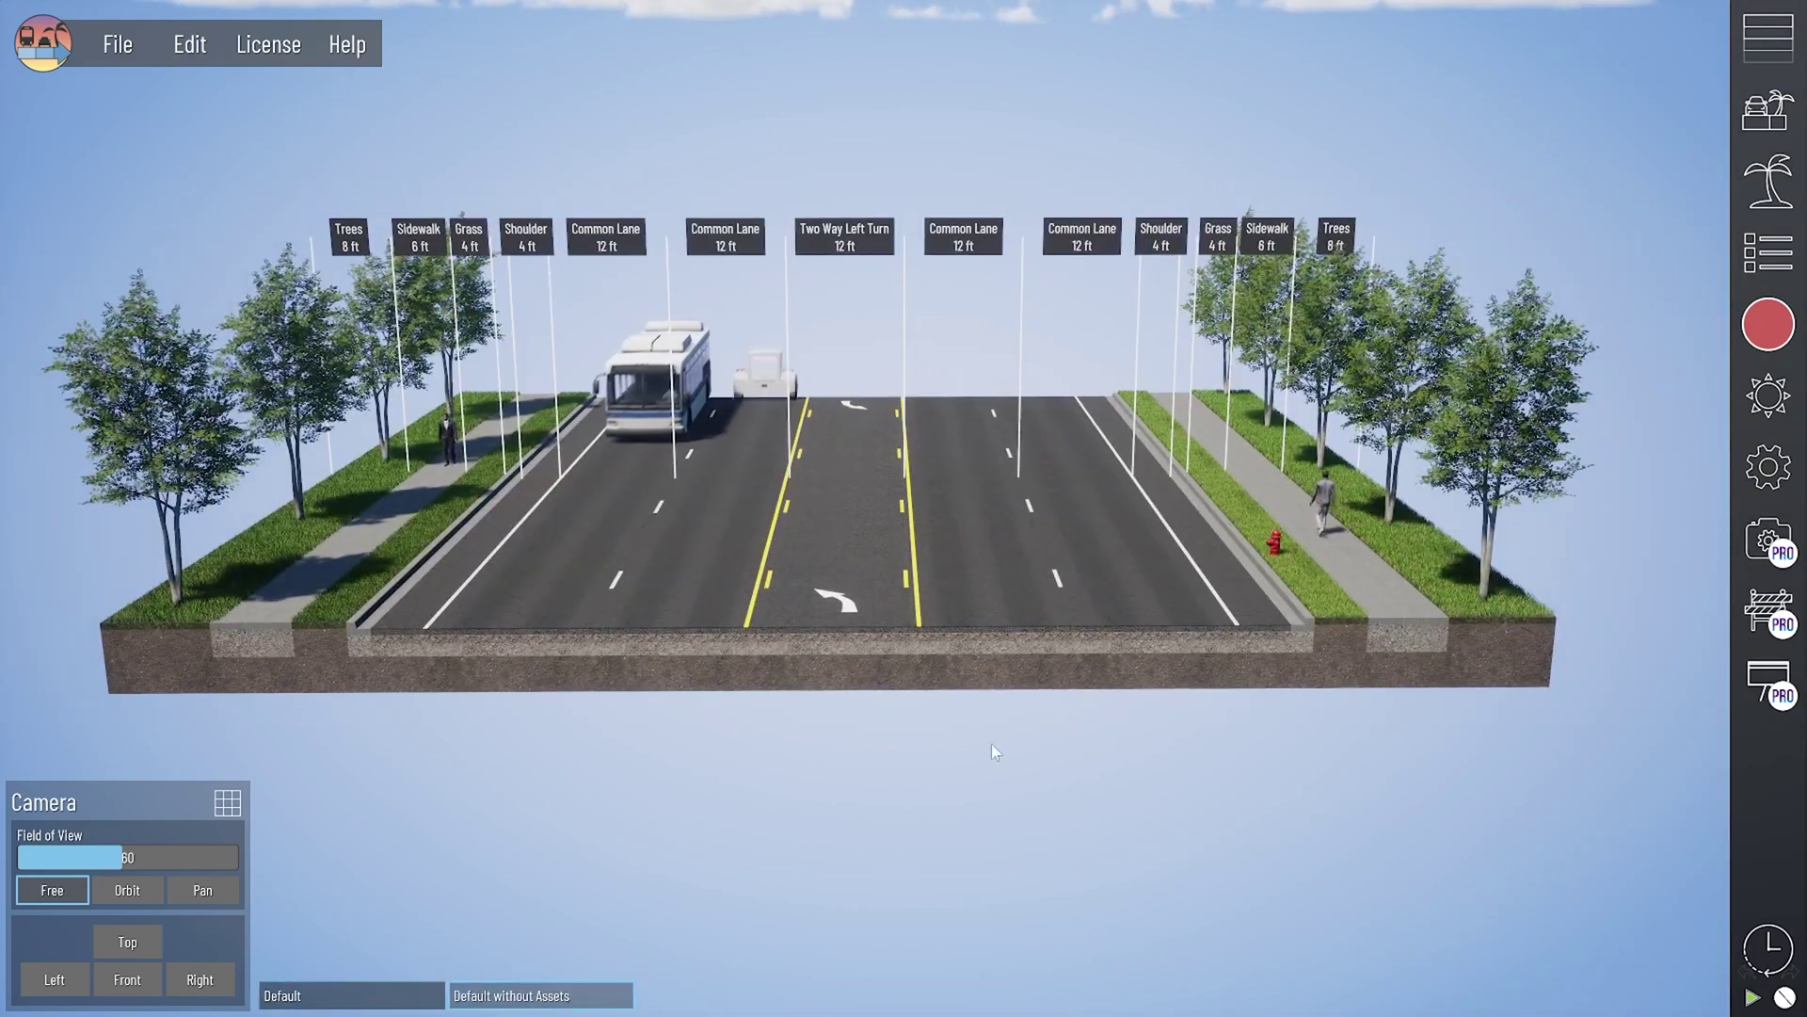
key(a)
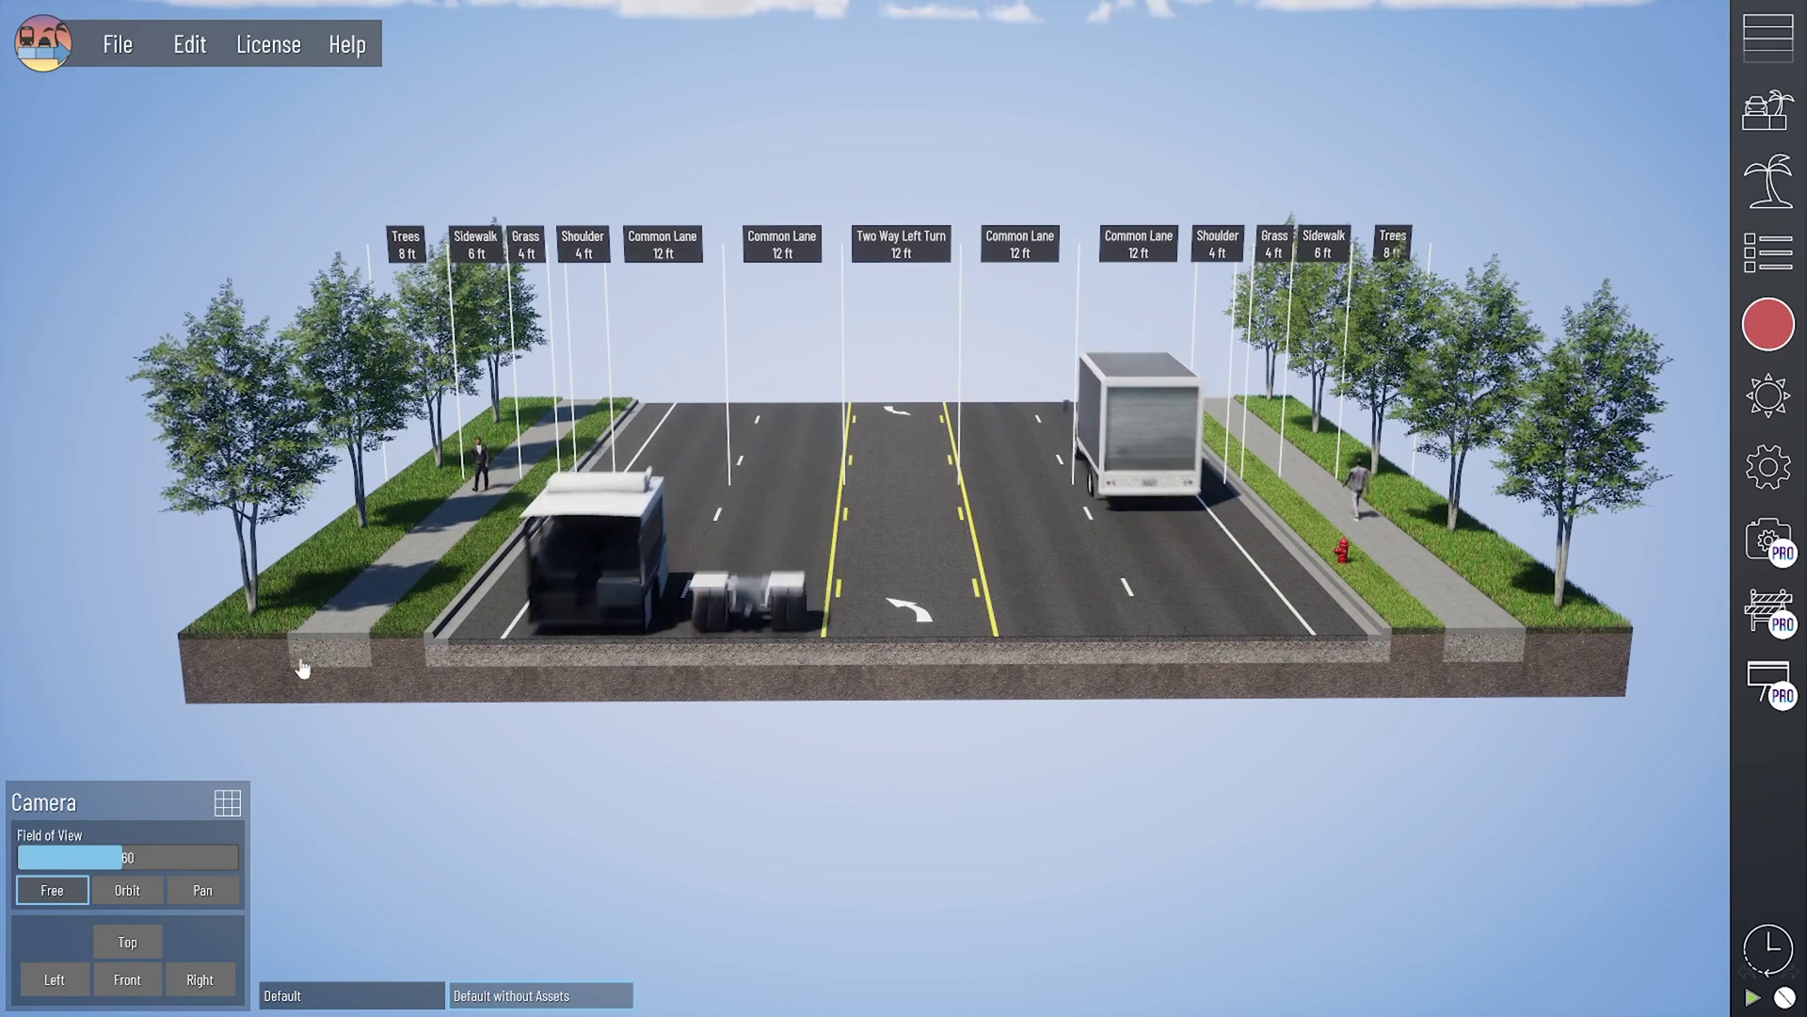
click(258, 647)
Step: Set the Trees strips' primary and secondary assets to None, removing trees and their grass
click(282, 122)
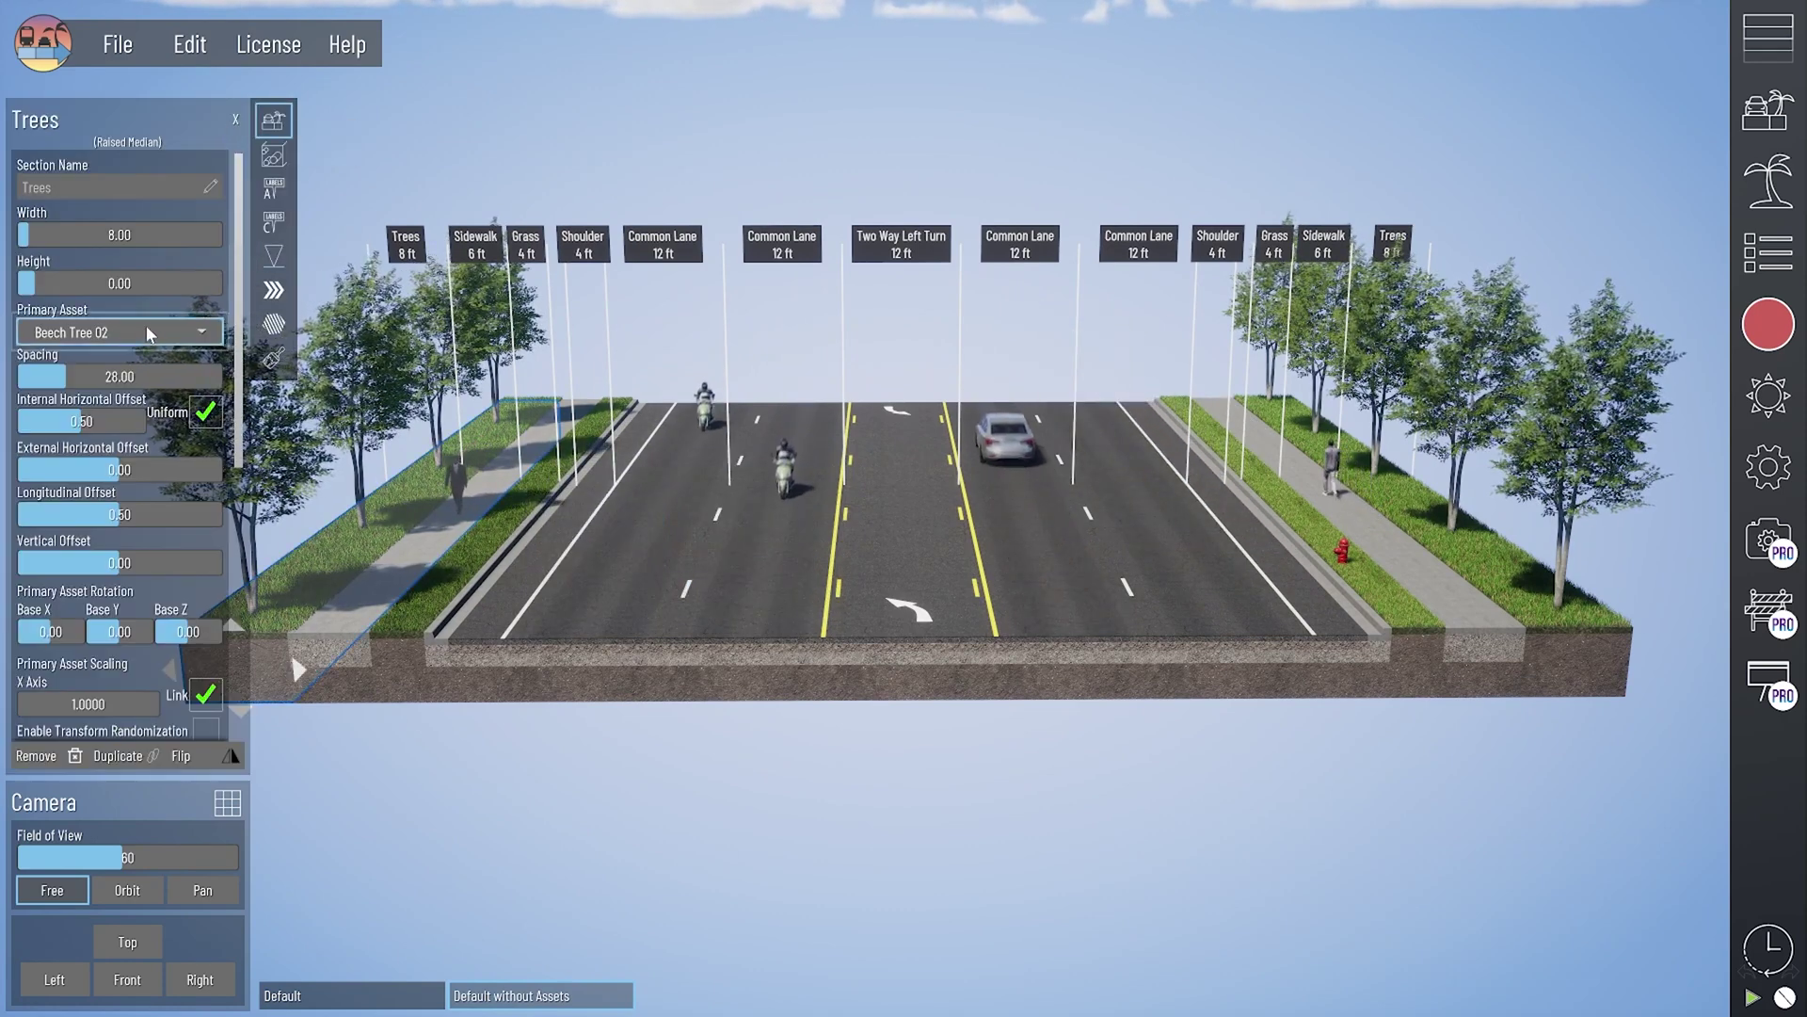
click(119, 333)
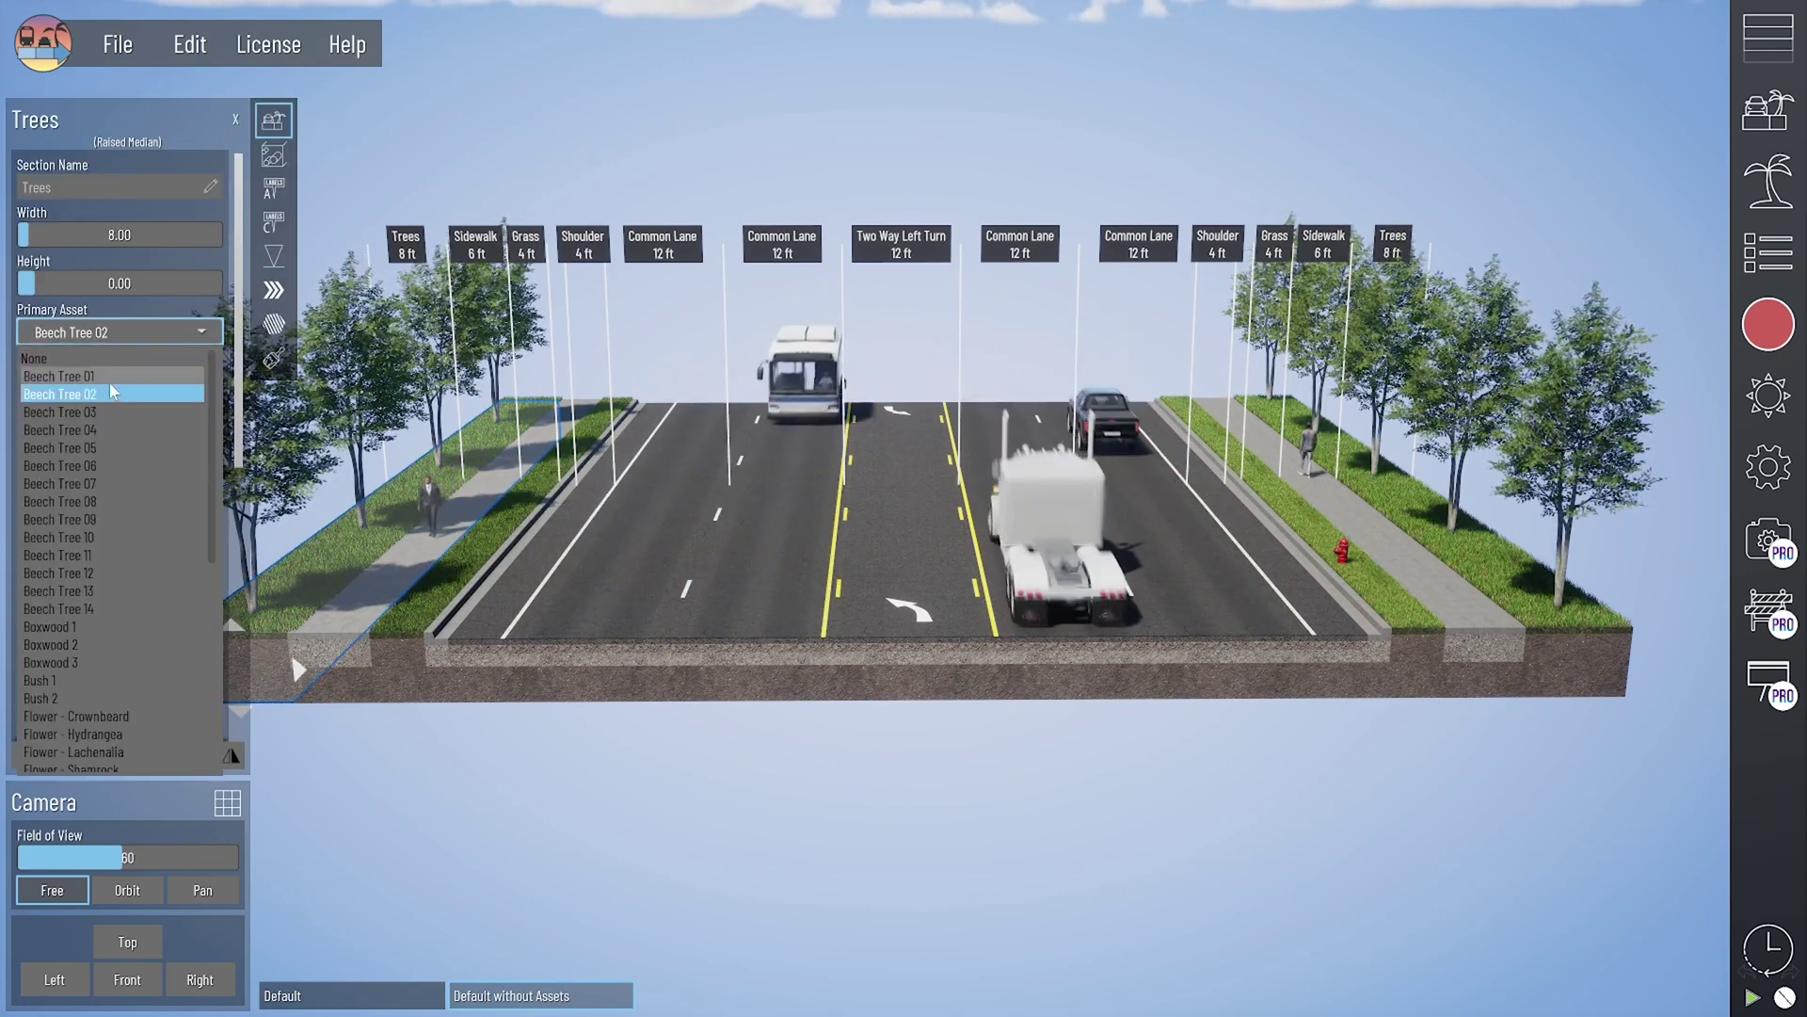
click(79, 357)
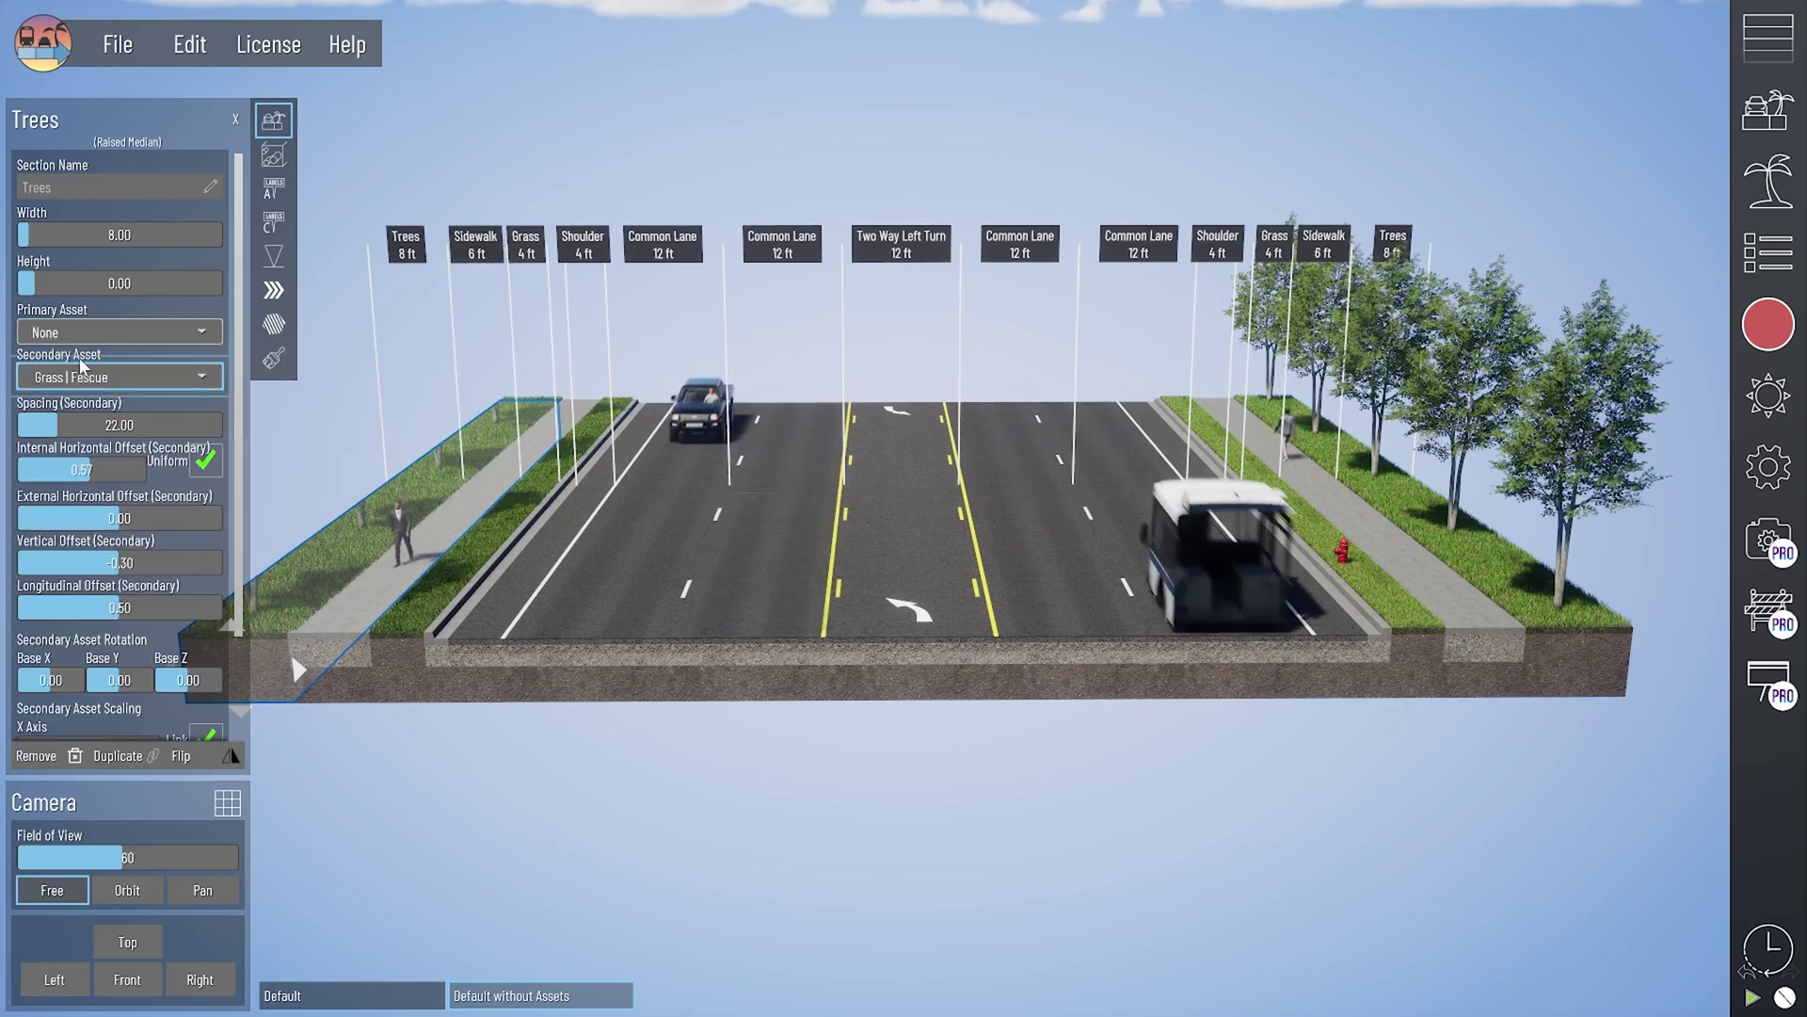
scroll(116, 513, down, 1)
scroll(117, 517, down, 1)
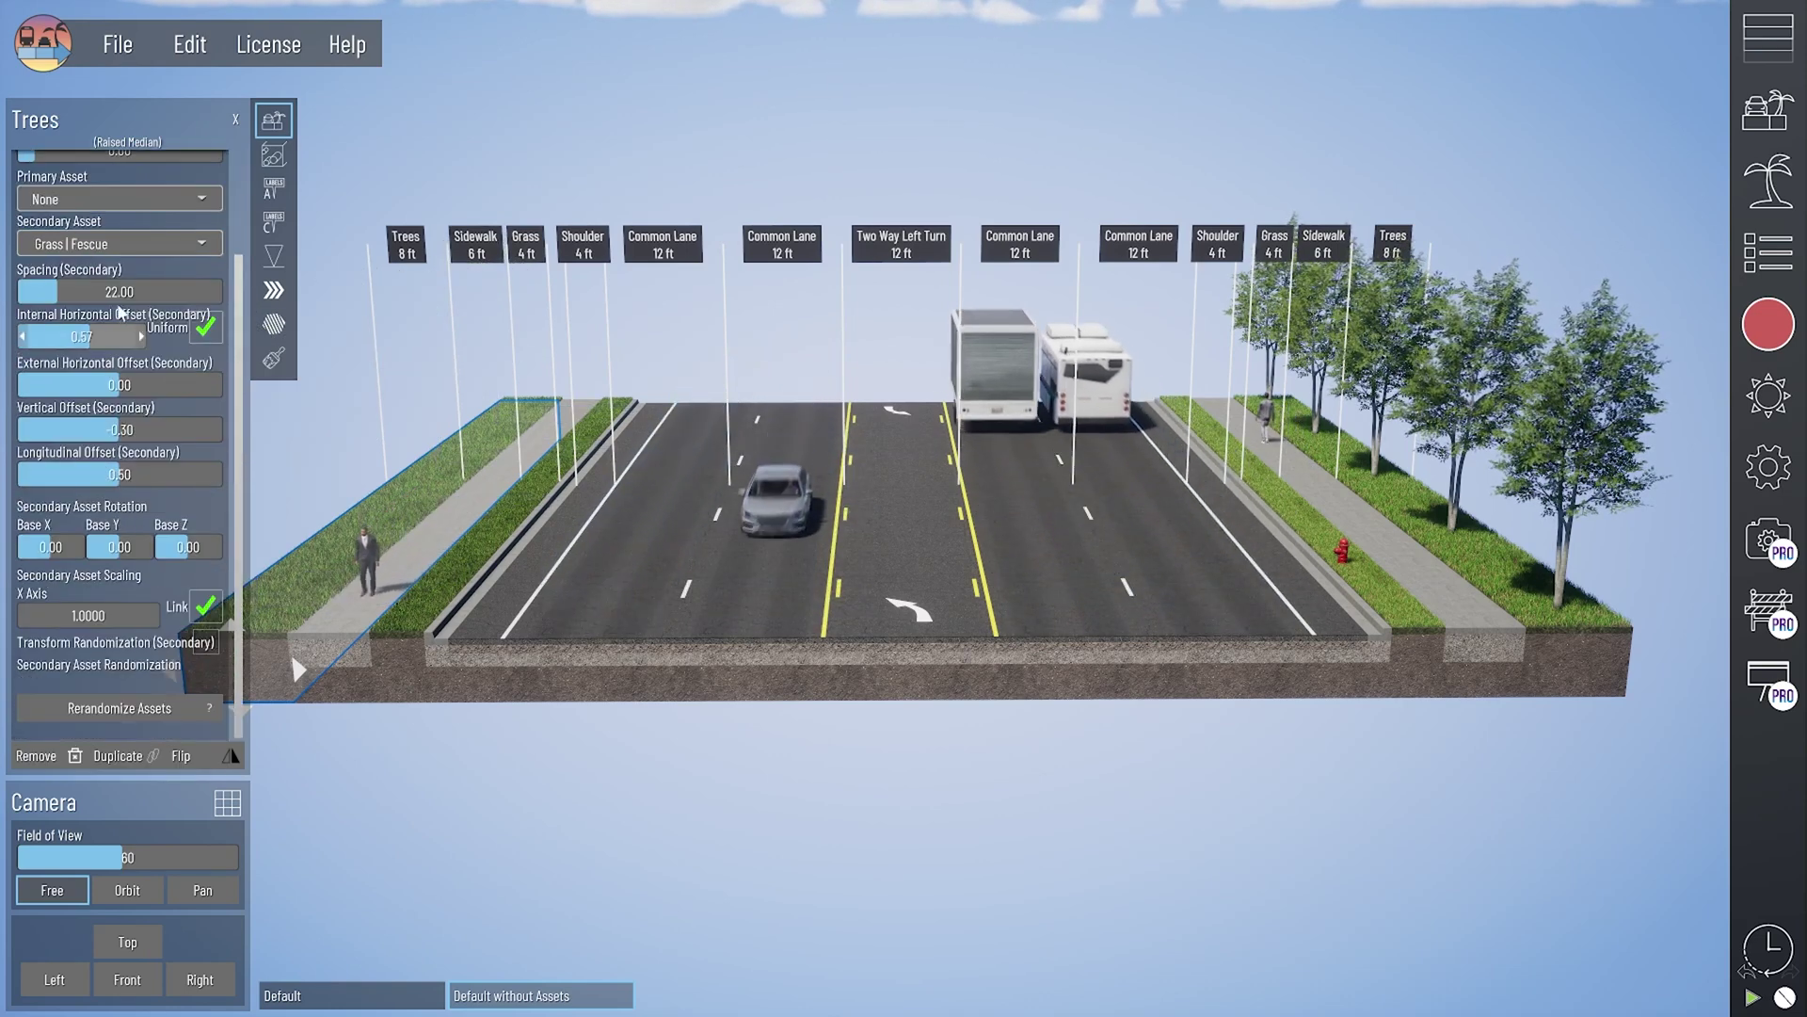
click(113, 243)
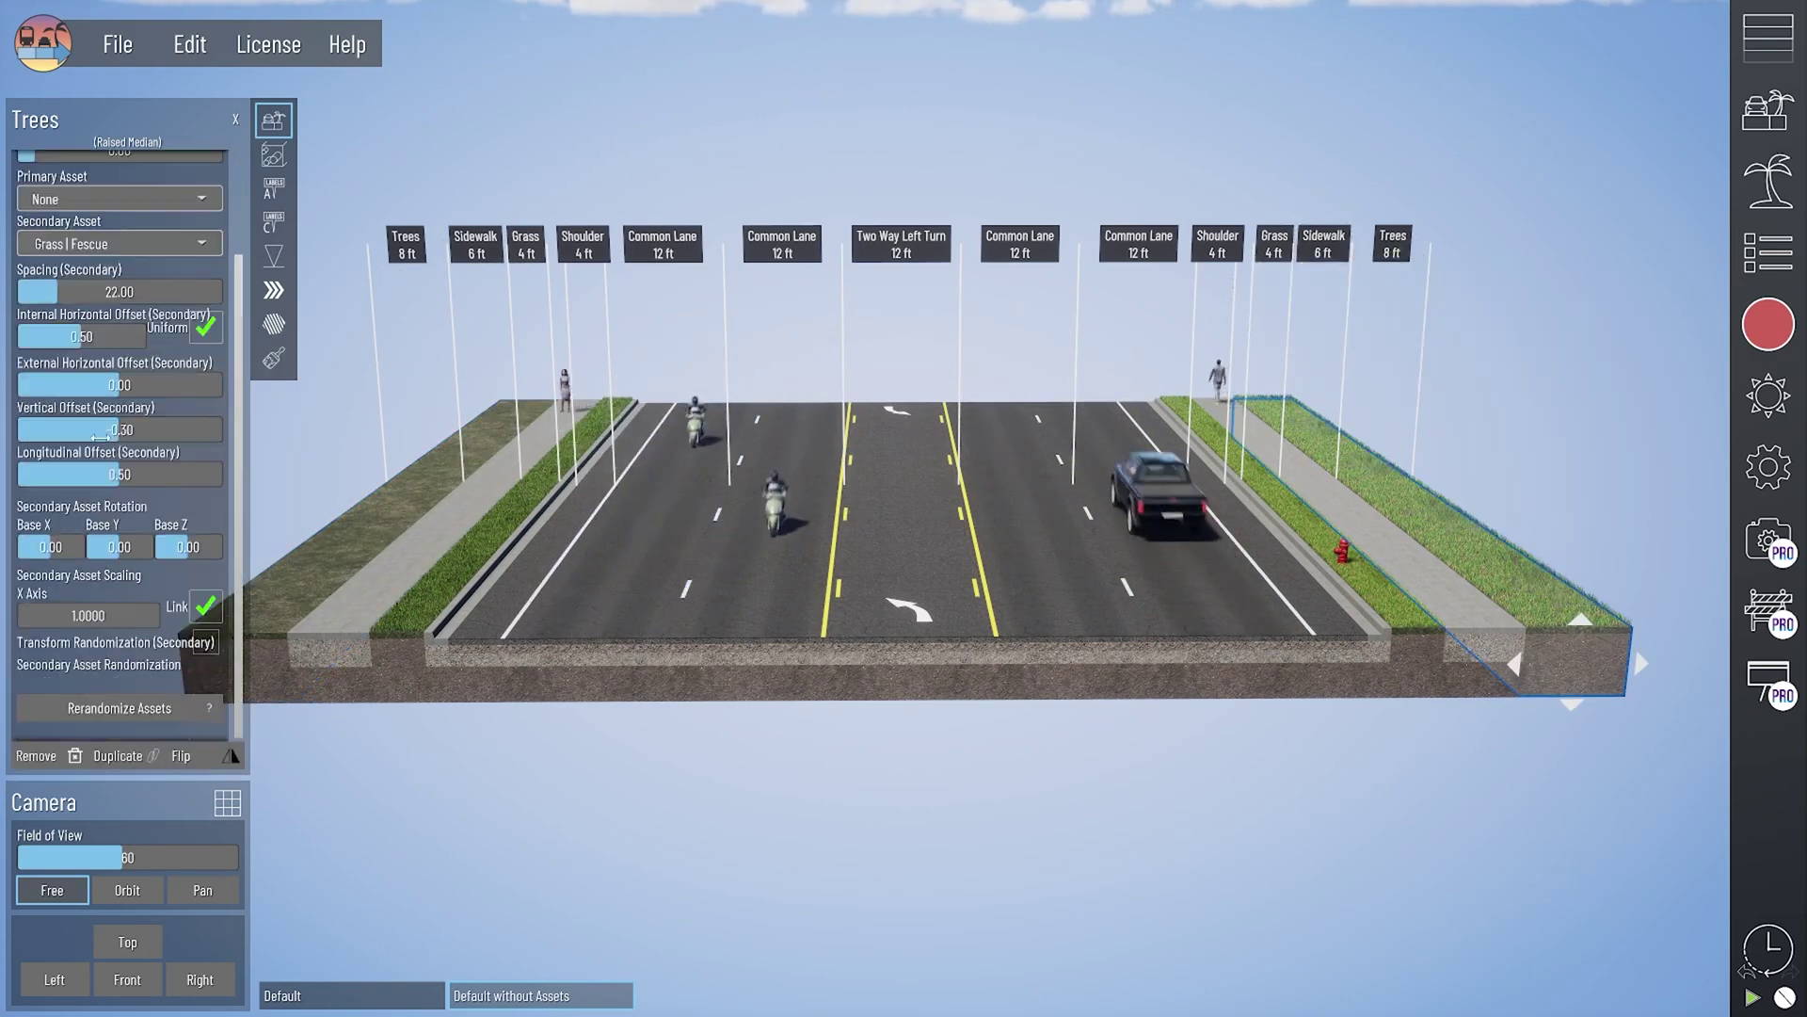
click(113, 244)
click(79, 271)
Step: Set both Grass strips' primary asset to None to remove the plantings
click(450, 573)
click(85, 200)
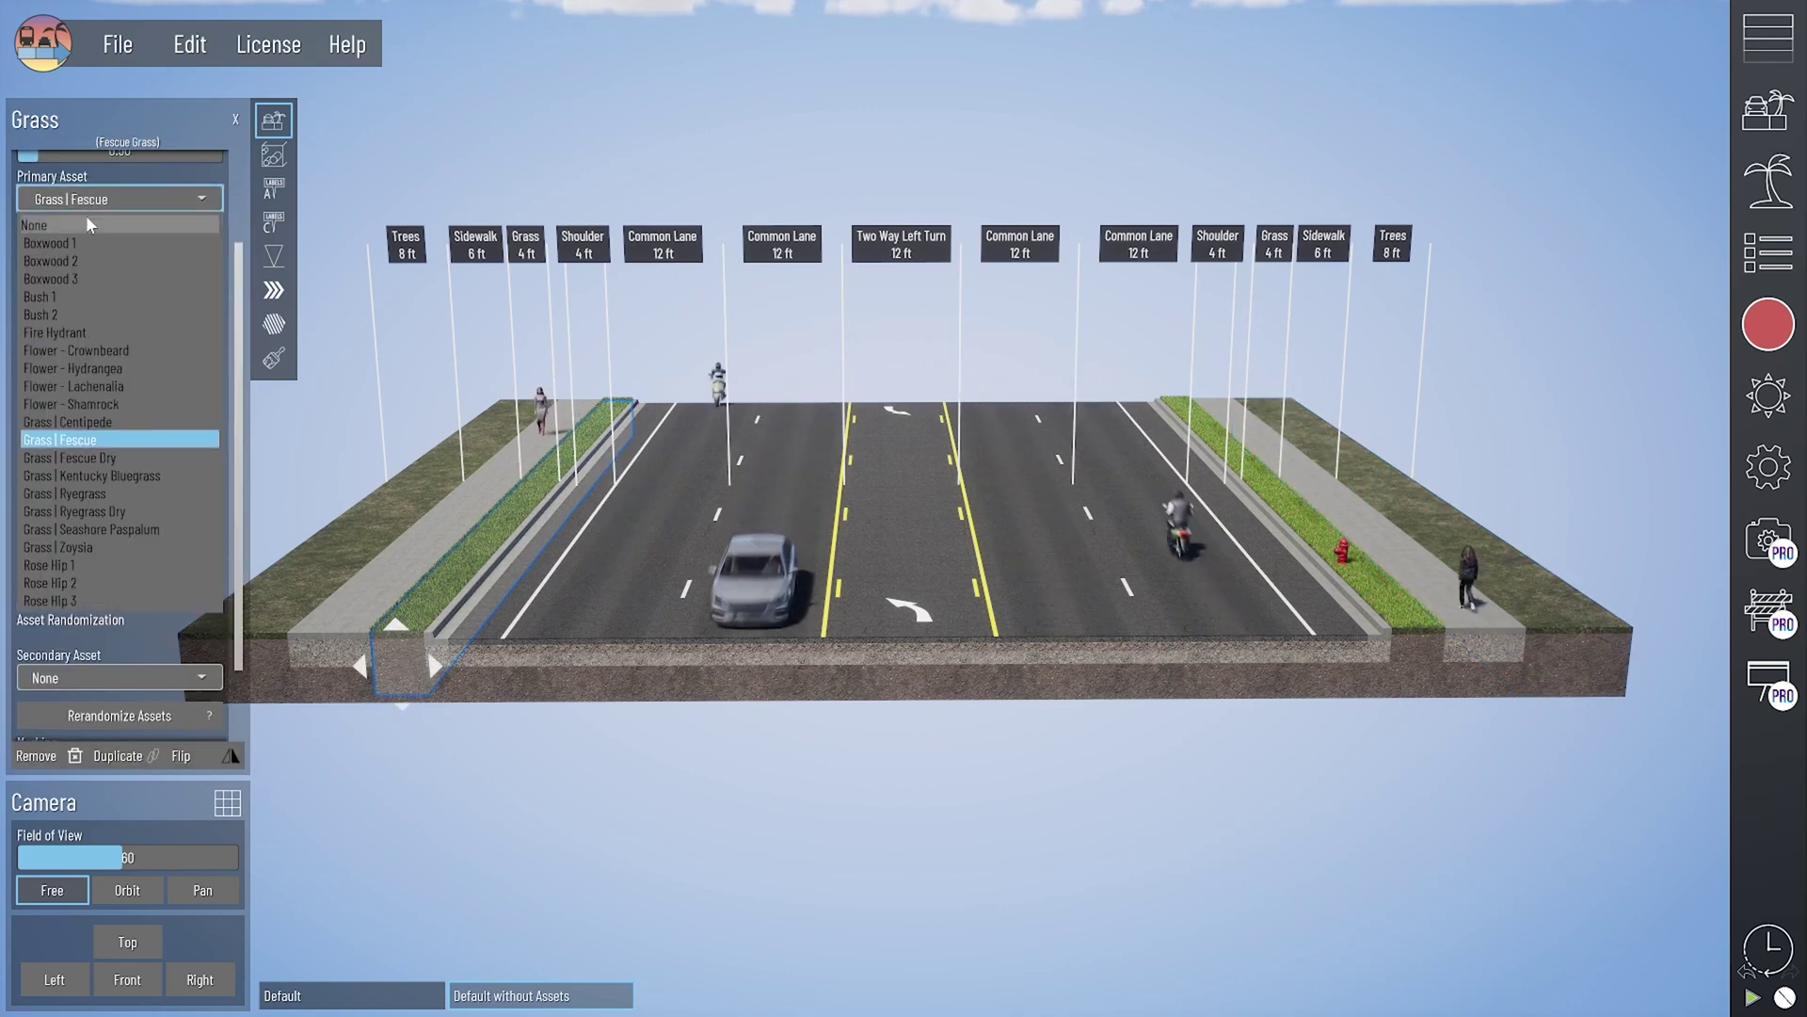
click(86, 225)
click(1427, 652)
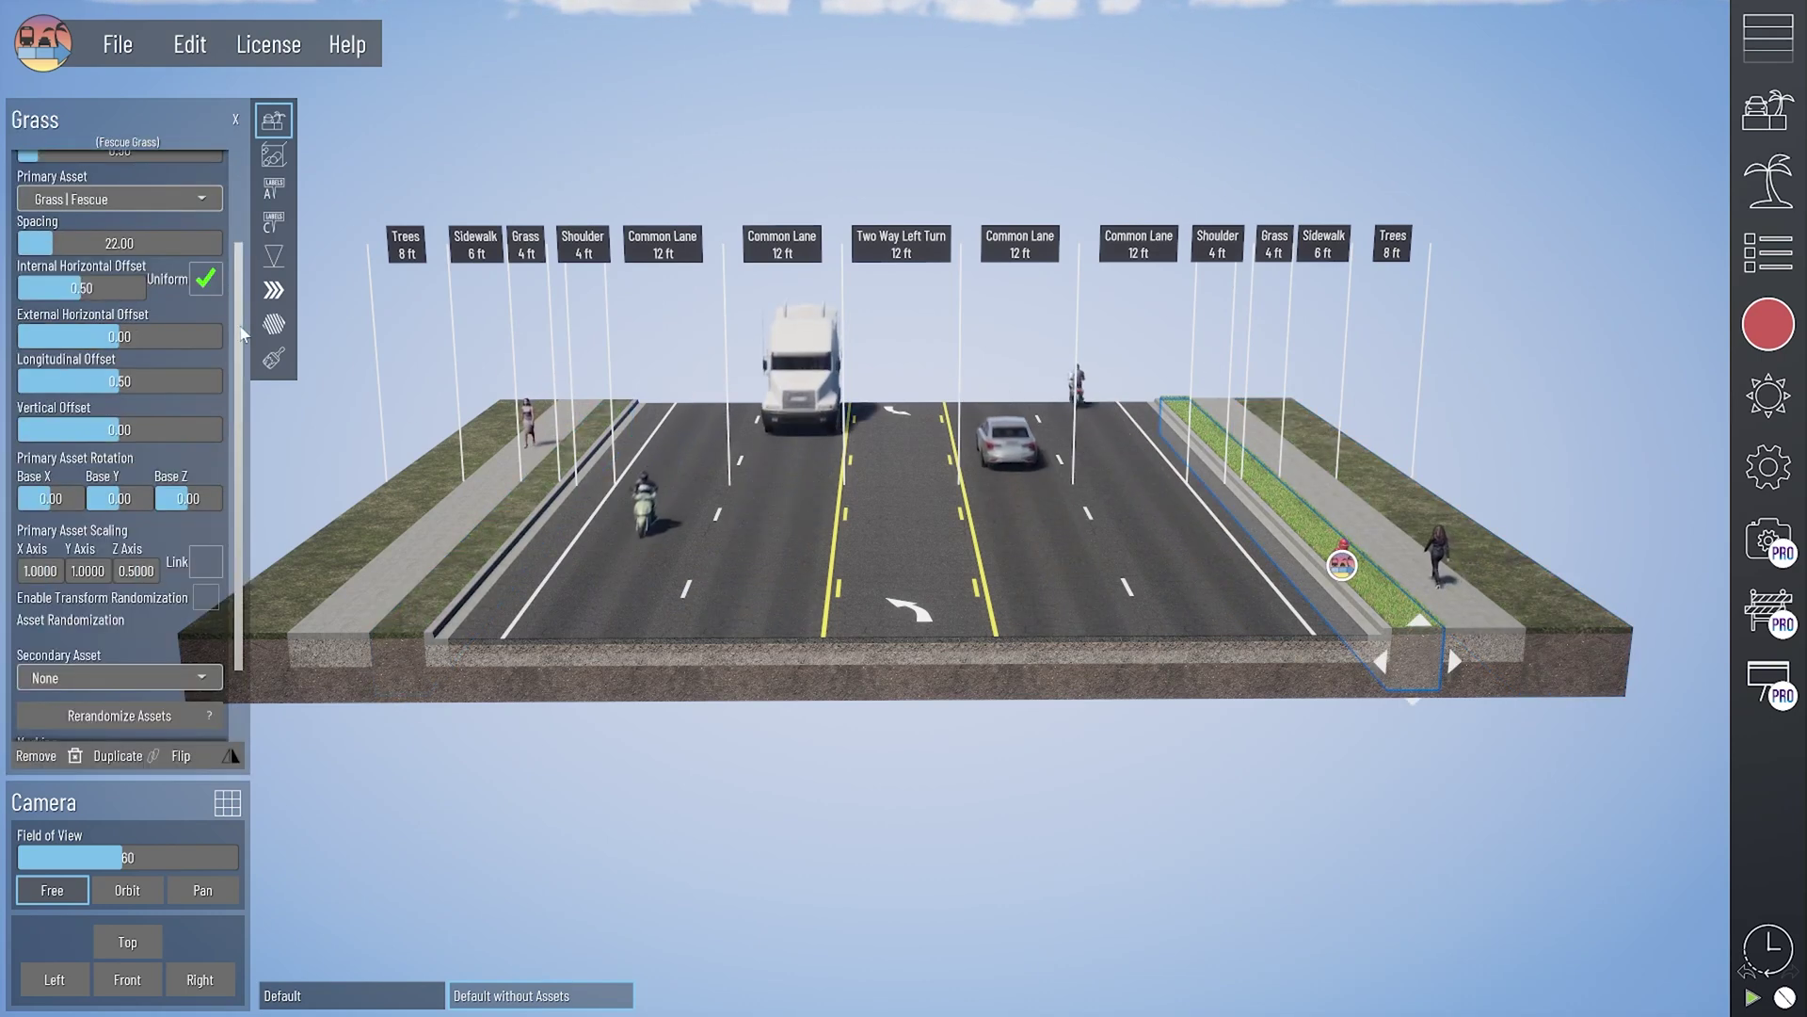
click(122, 202)
click(117, 221)
Step: Set both sidewalks' primary asset to None to remove the pedestrians
click(353, 657)
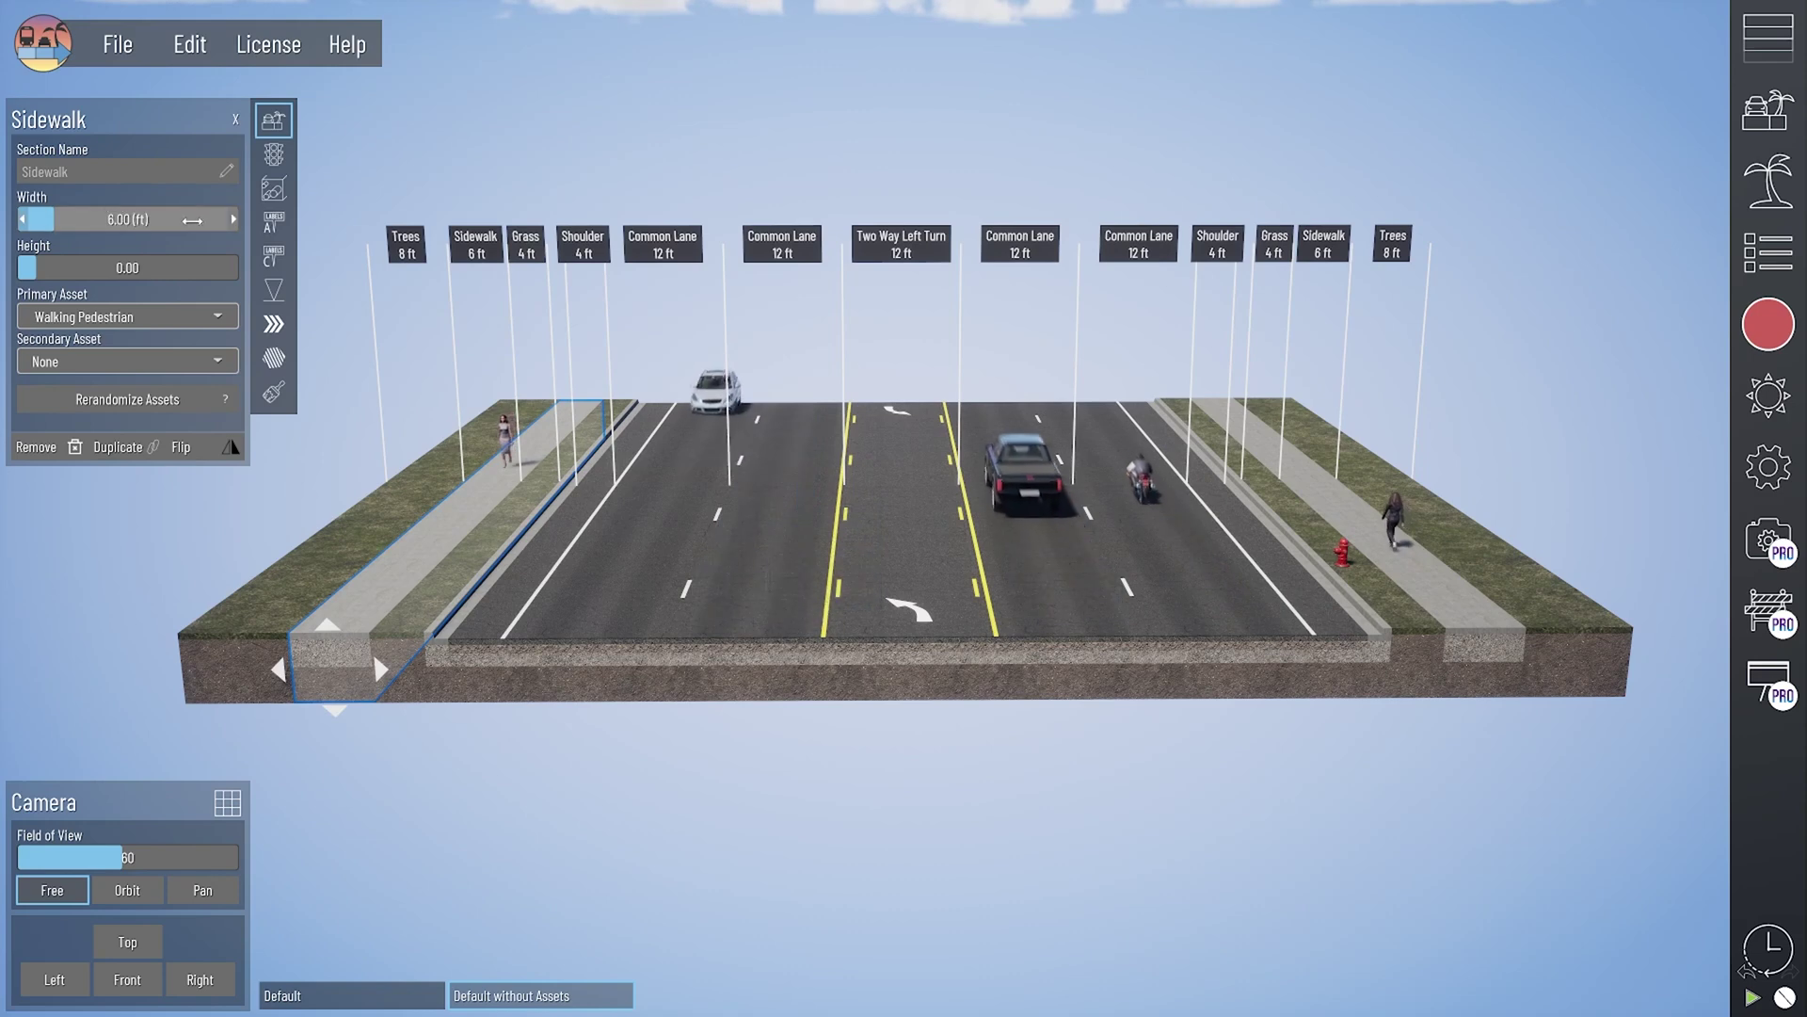
click(168, 321)
click(94, 336)
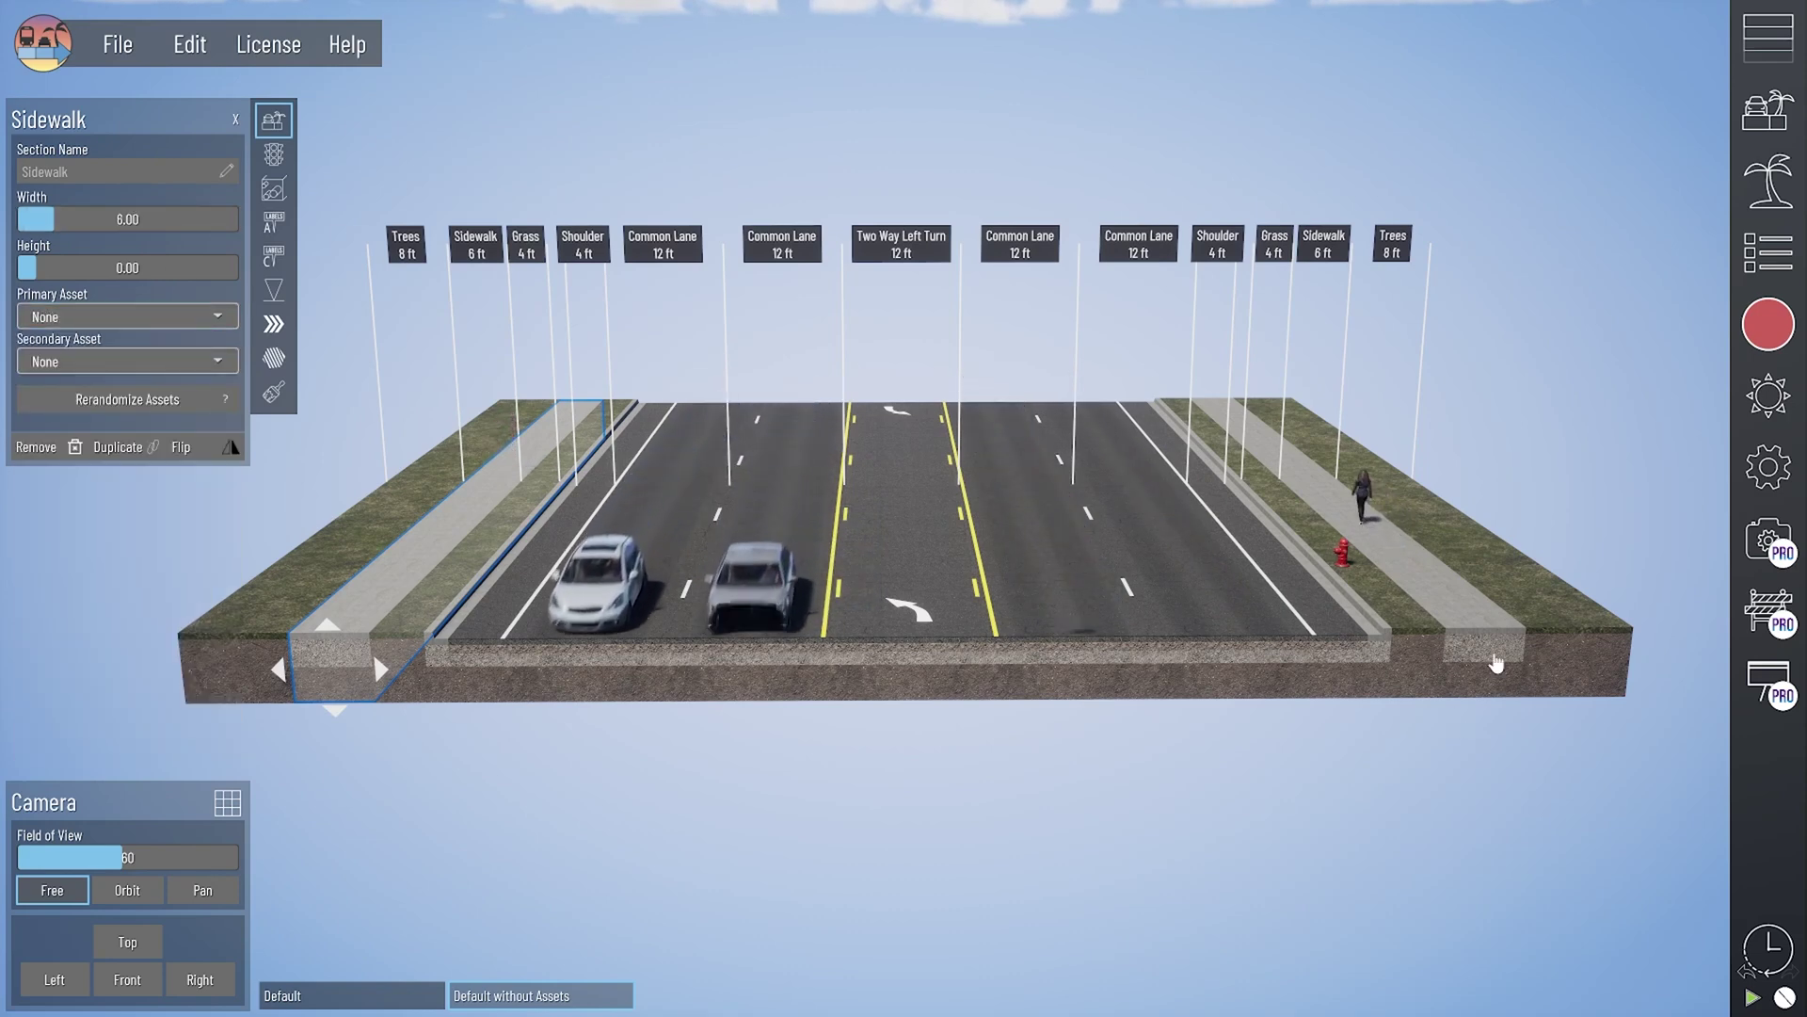
click(1495, 663)
click(84, 317)
click(86, 335)
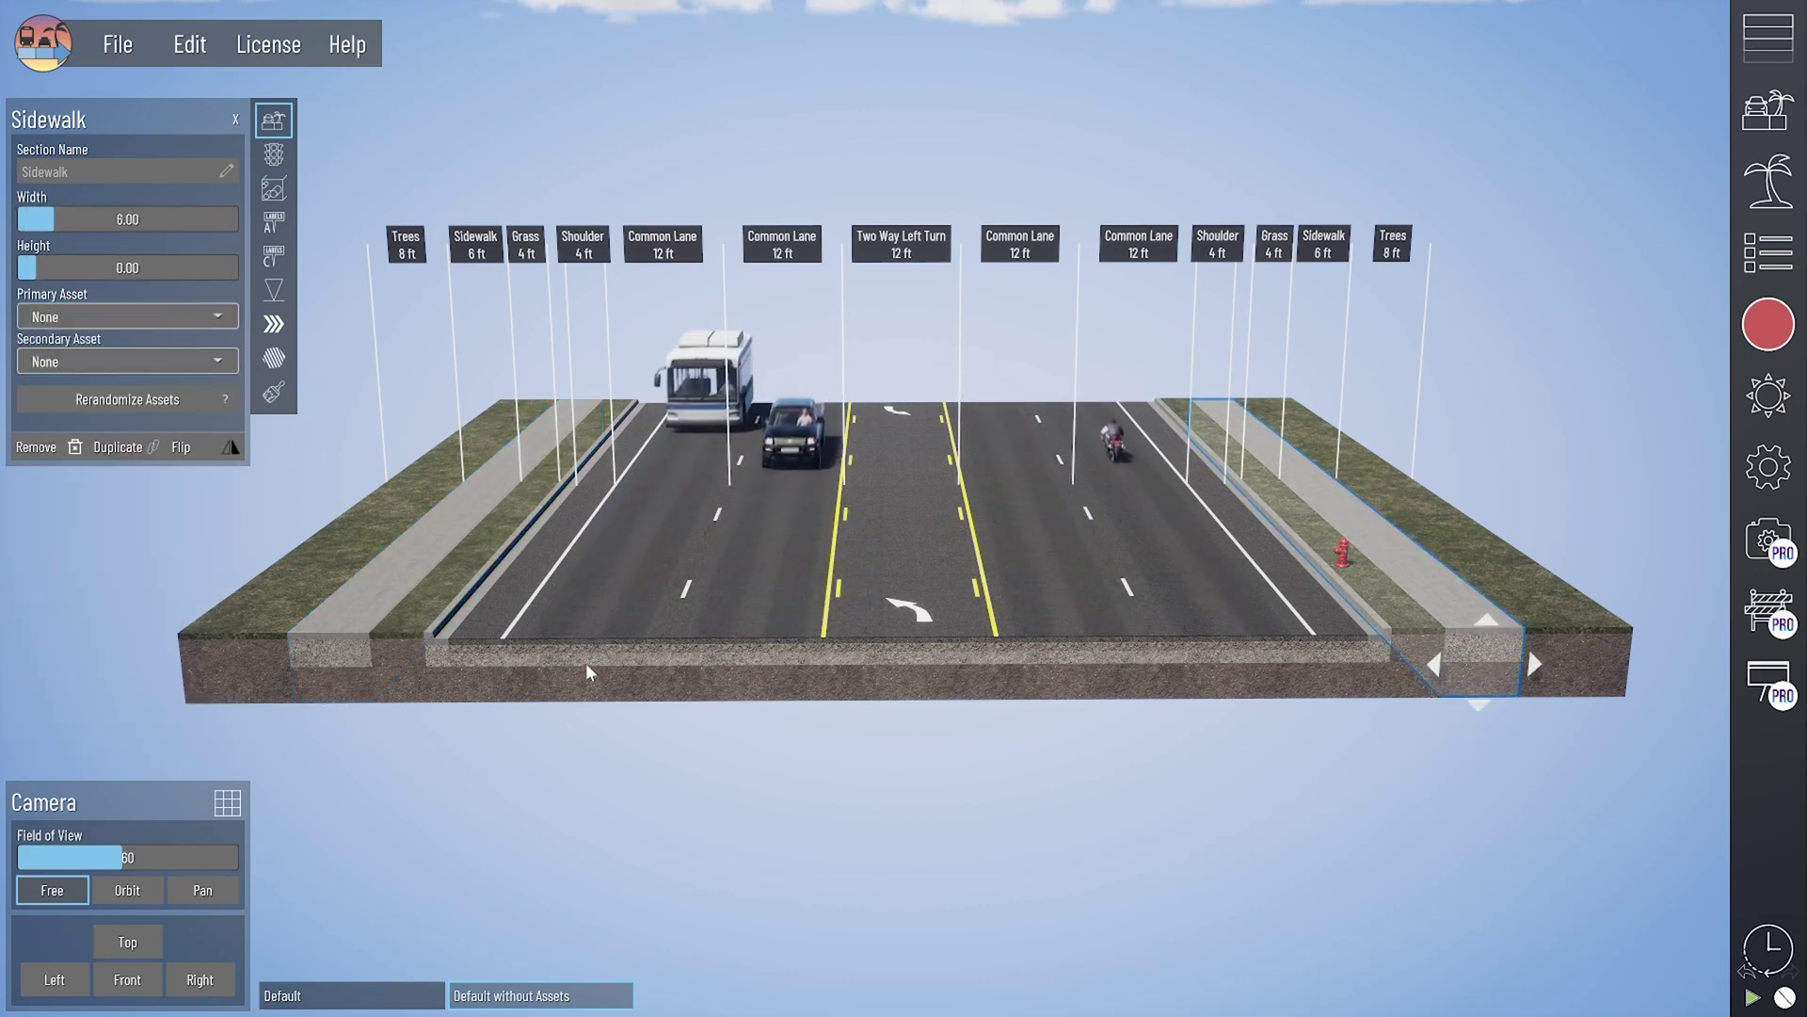
Step: Set the first two Common Lanes' primary asset to None to clear the traffic
click(585, 663)
click(138, 325)
click(87, 336)
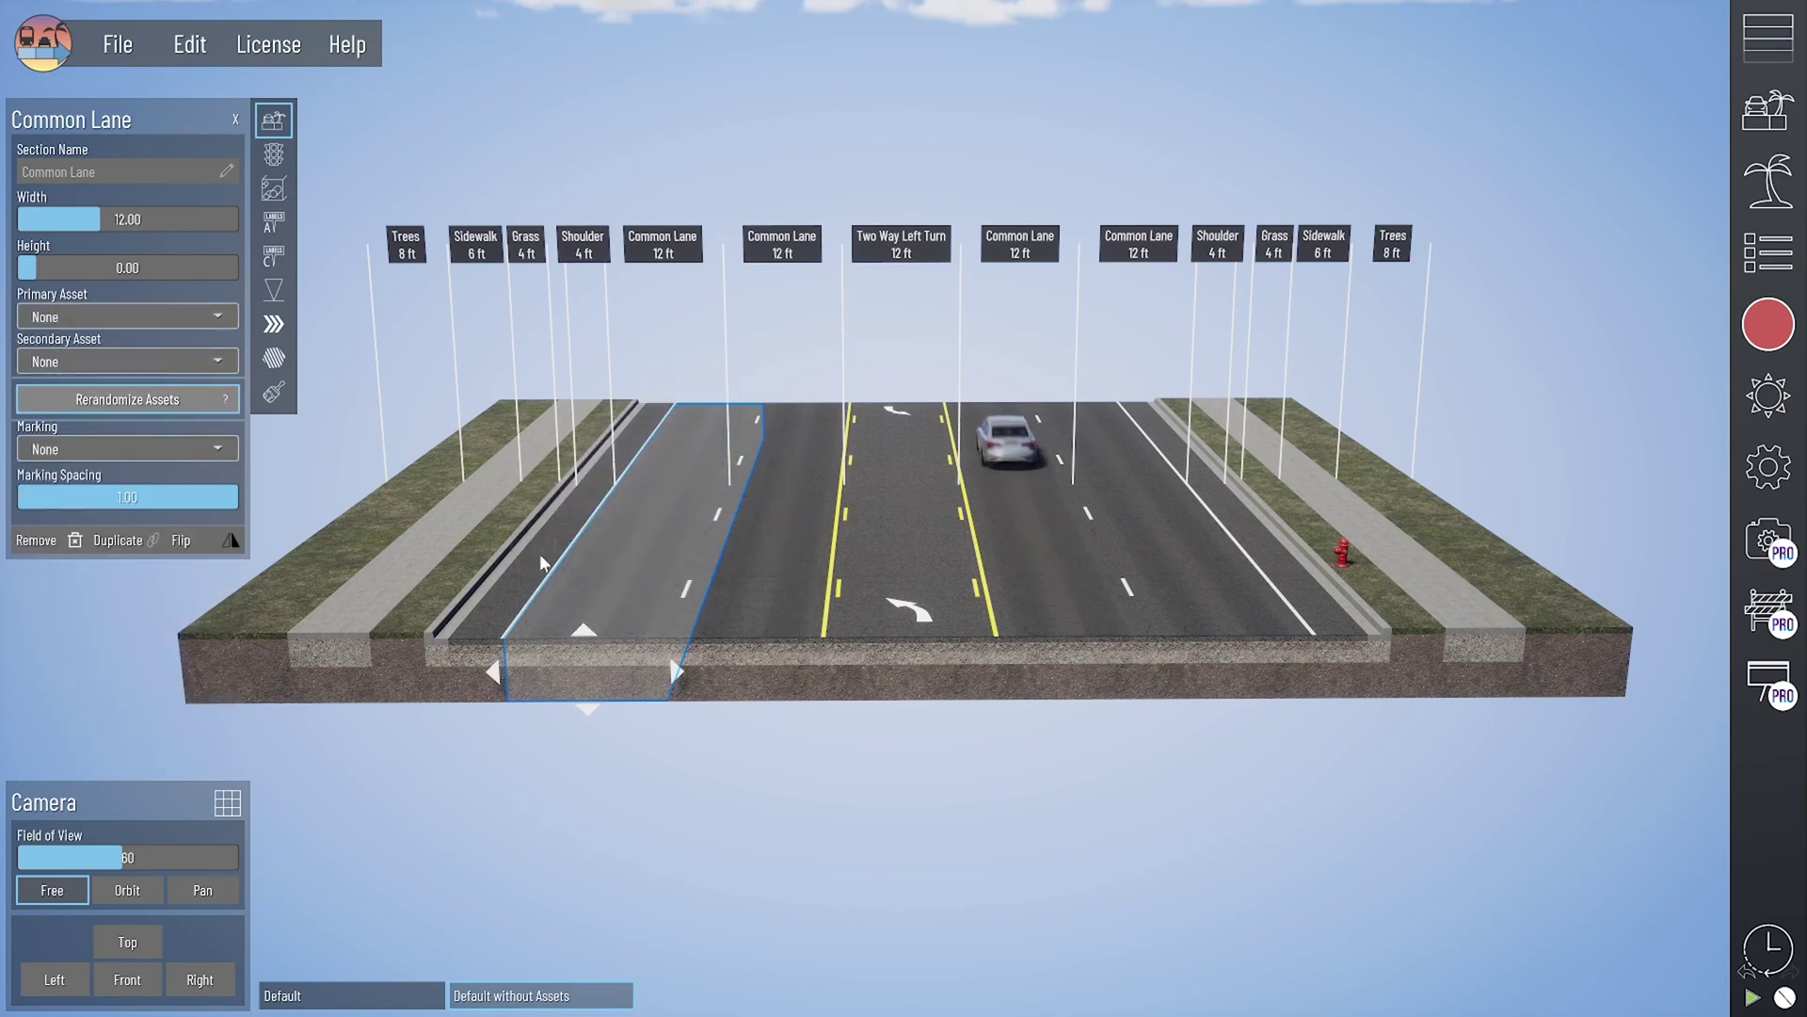
click(746, 664)
click(127, 316)
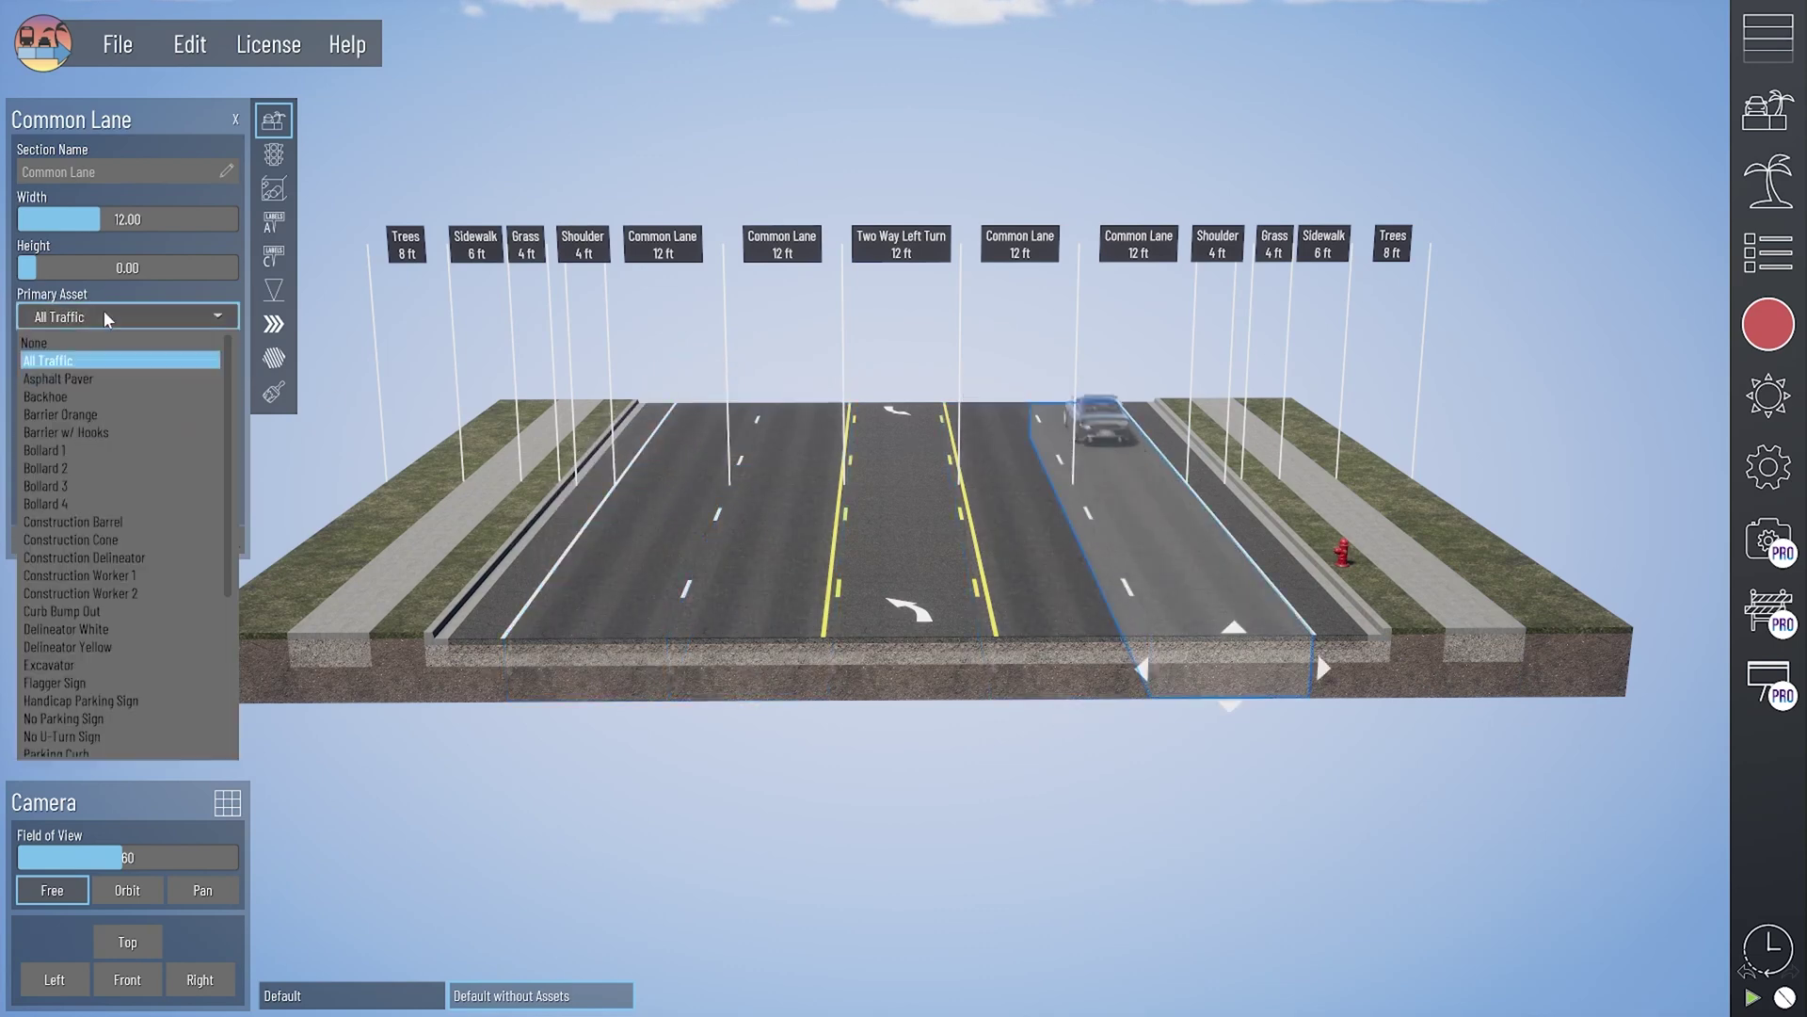
click(87, 336)
click(563, 916)
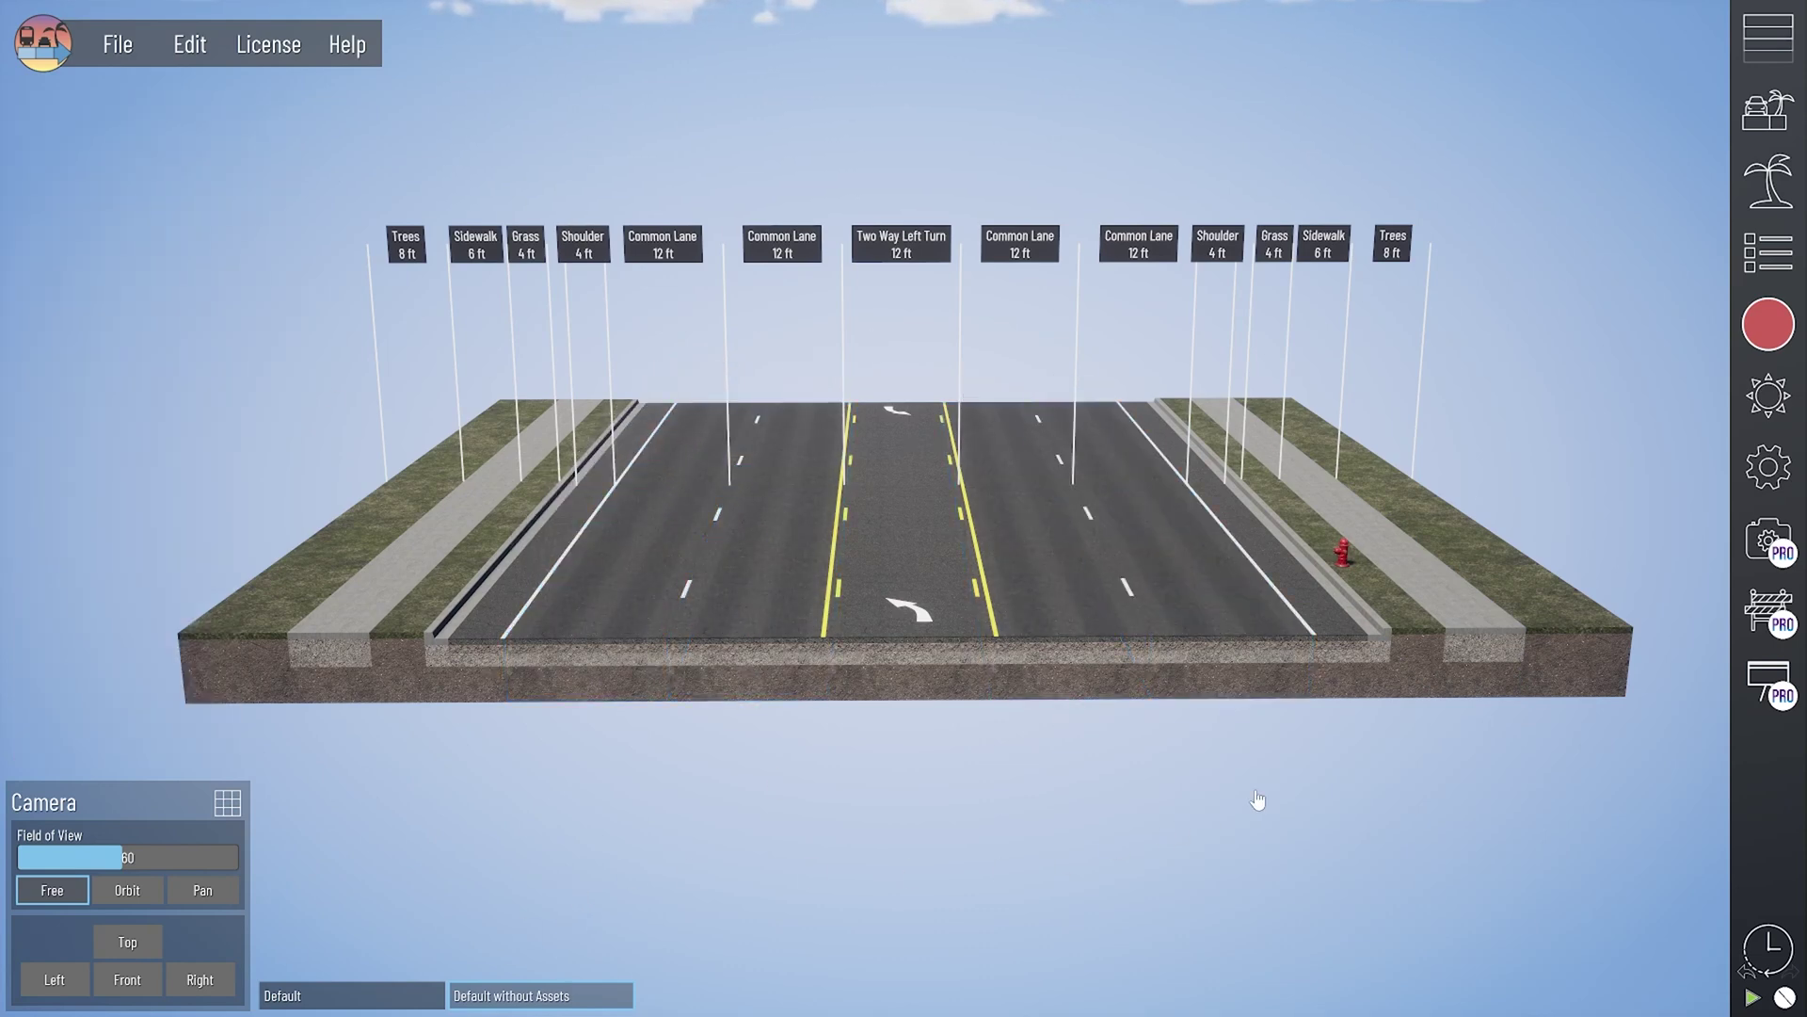
Step: Select the fire hydrant on the right grass strip and remove it via Asset Placement
click(1425, 664)
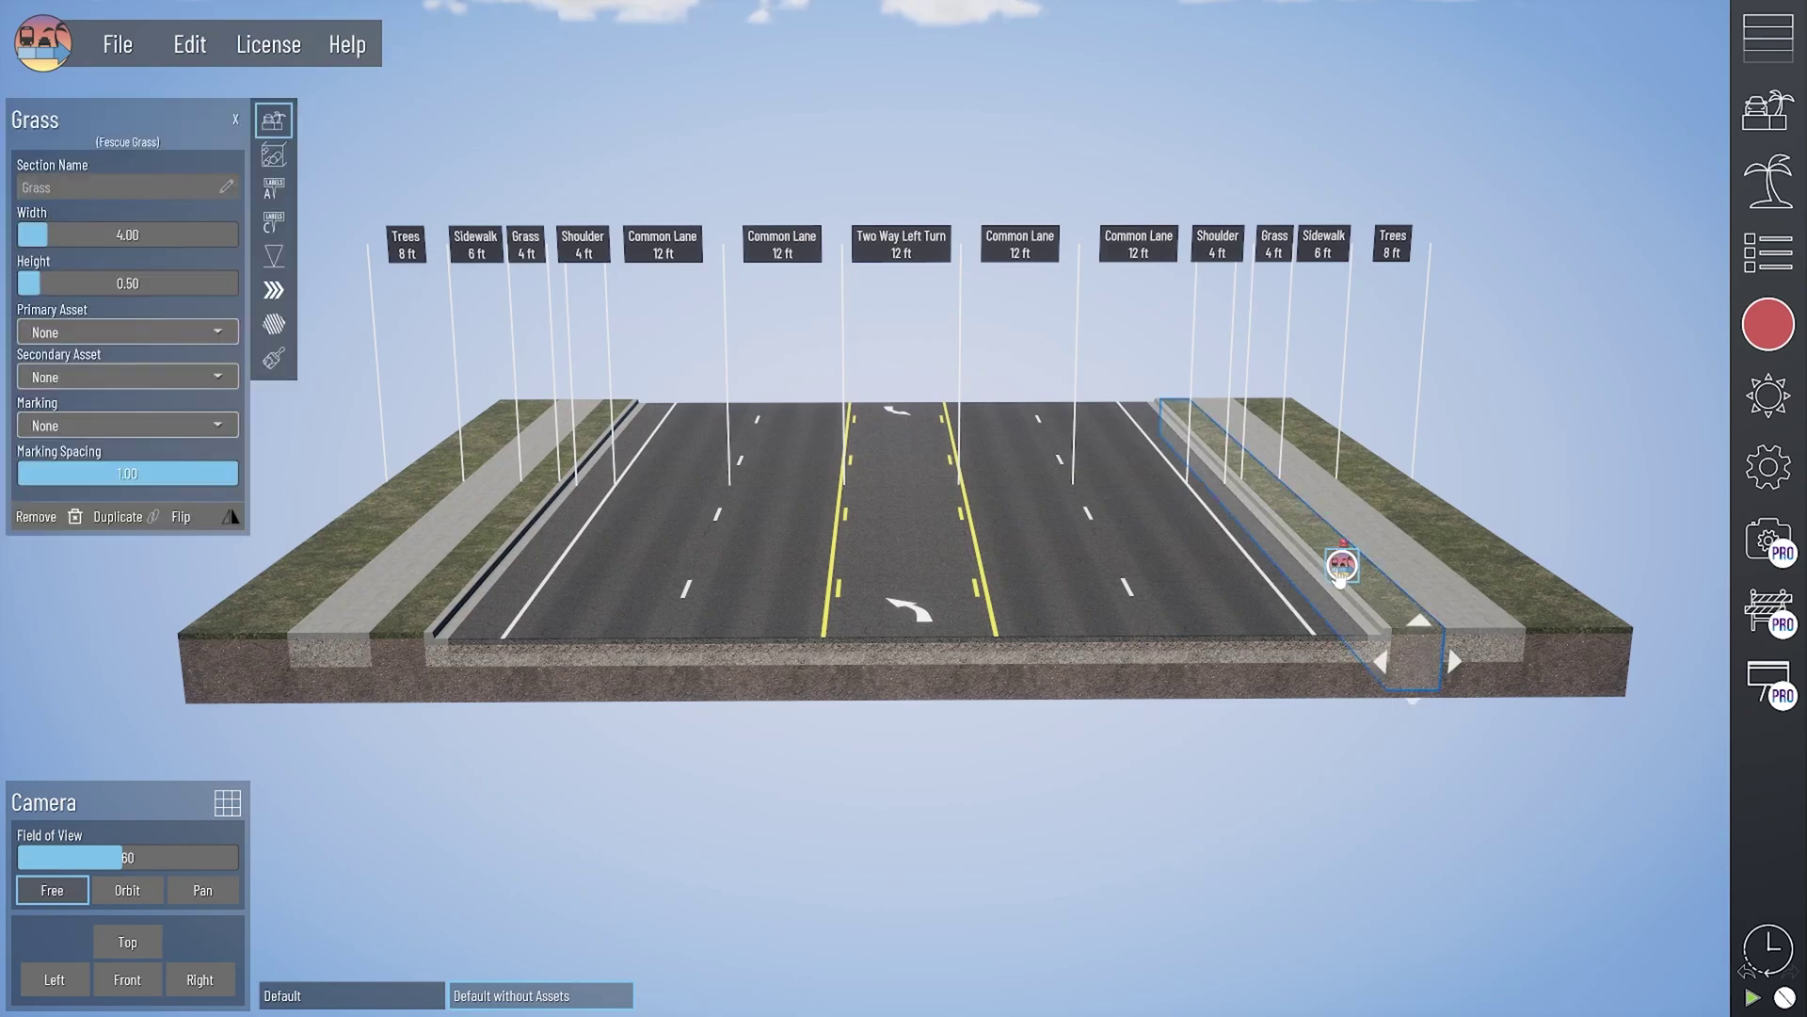
scroll(1365, 591, up, 4)
middle_drag(1243, 605, 887, 599)
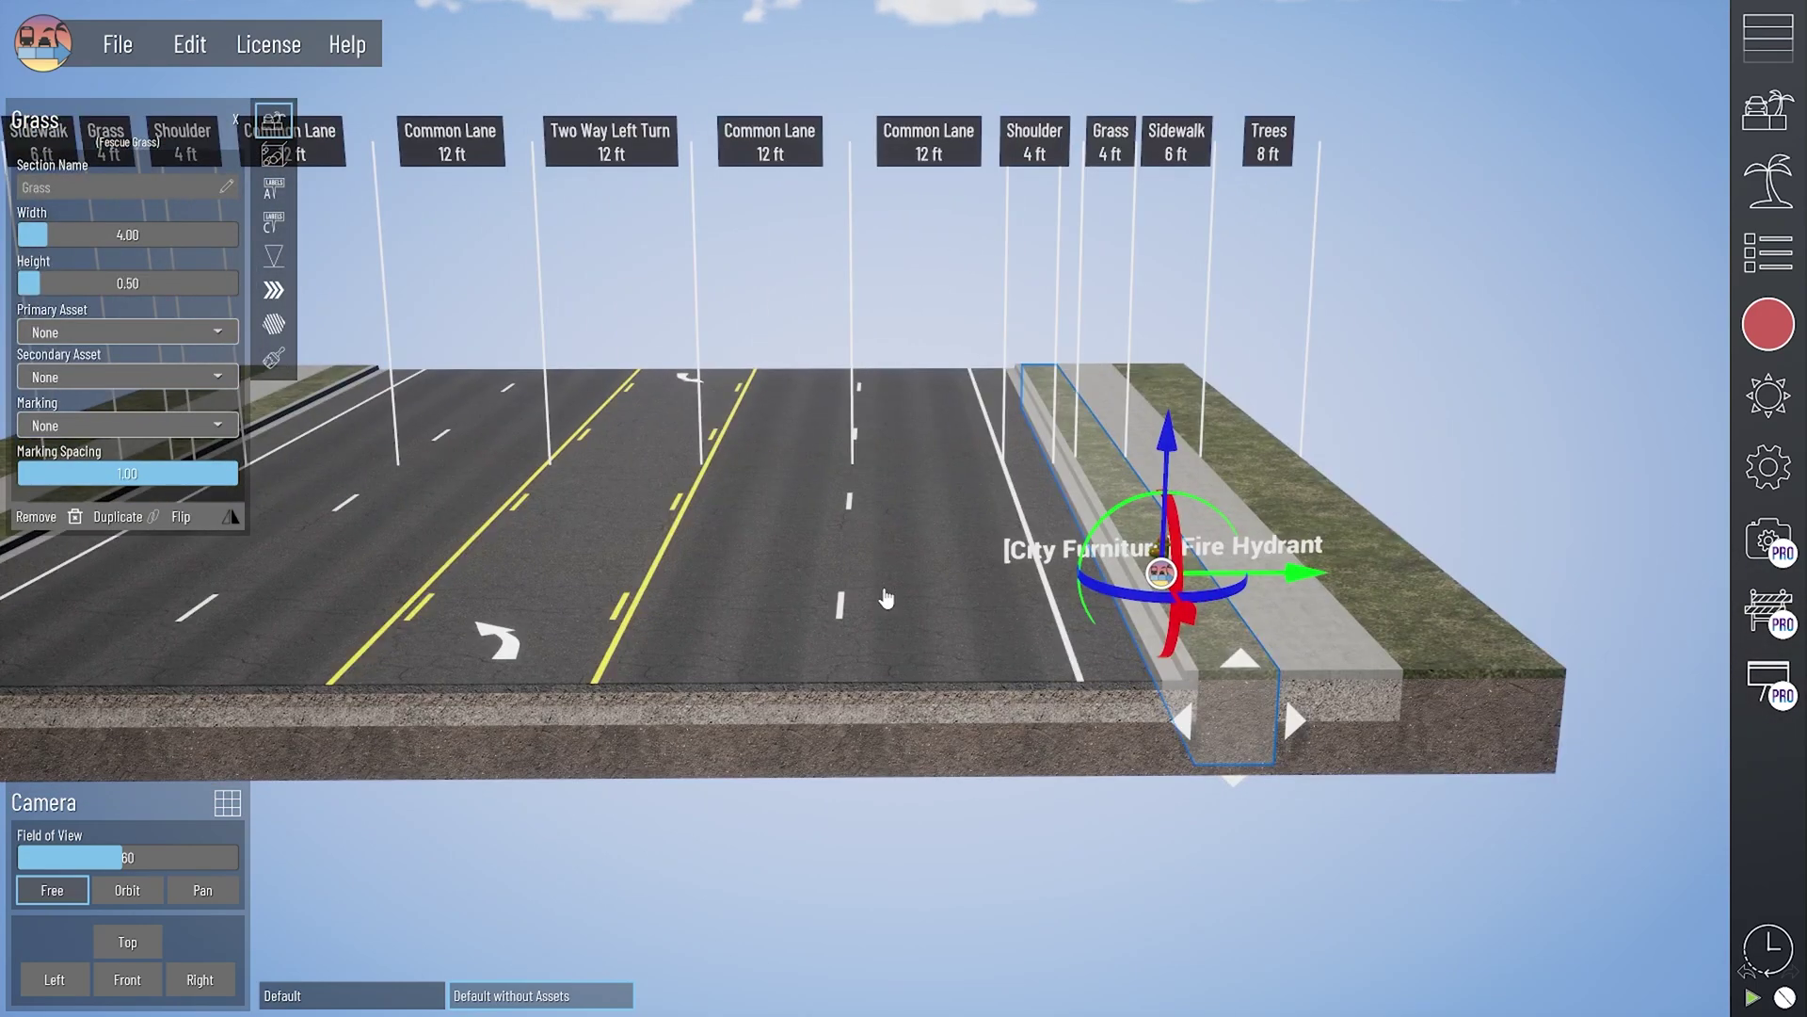
scroll(1158, 616, down, 1)
scroll(1110, 602, down, 1)
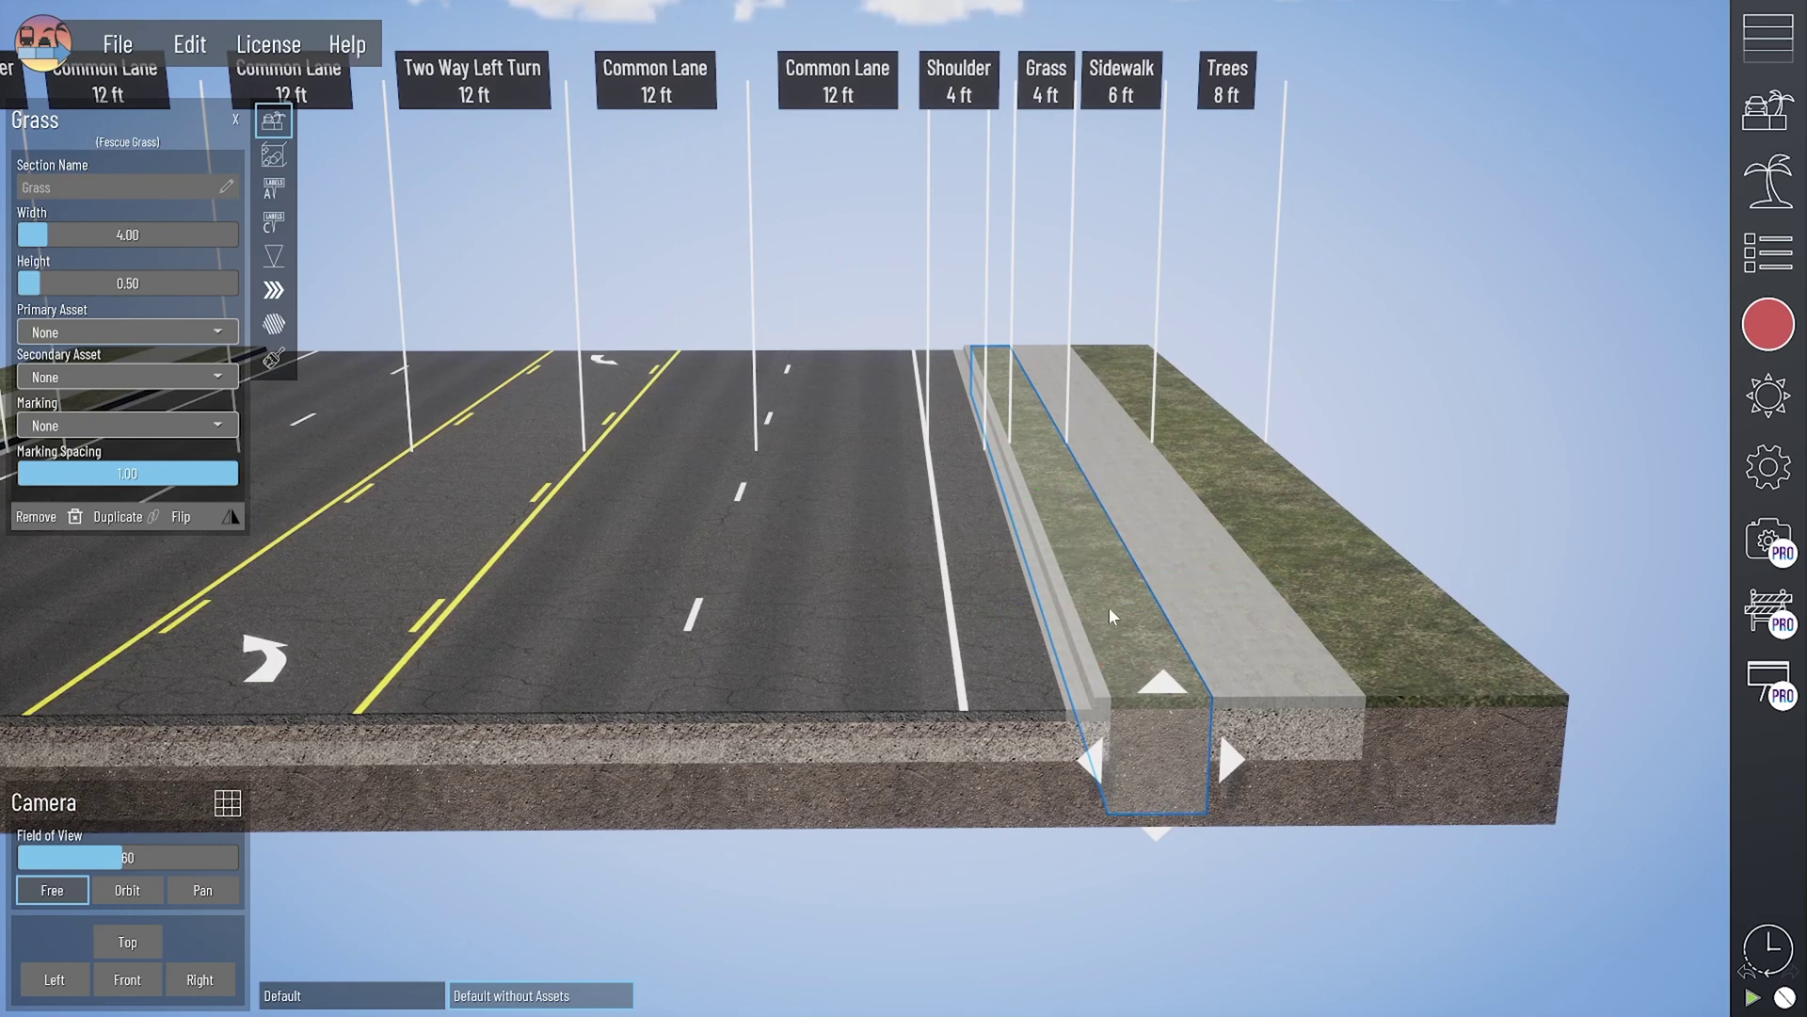
click(1084, 572)
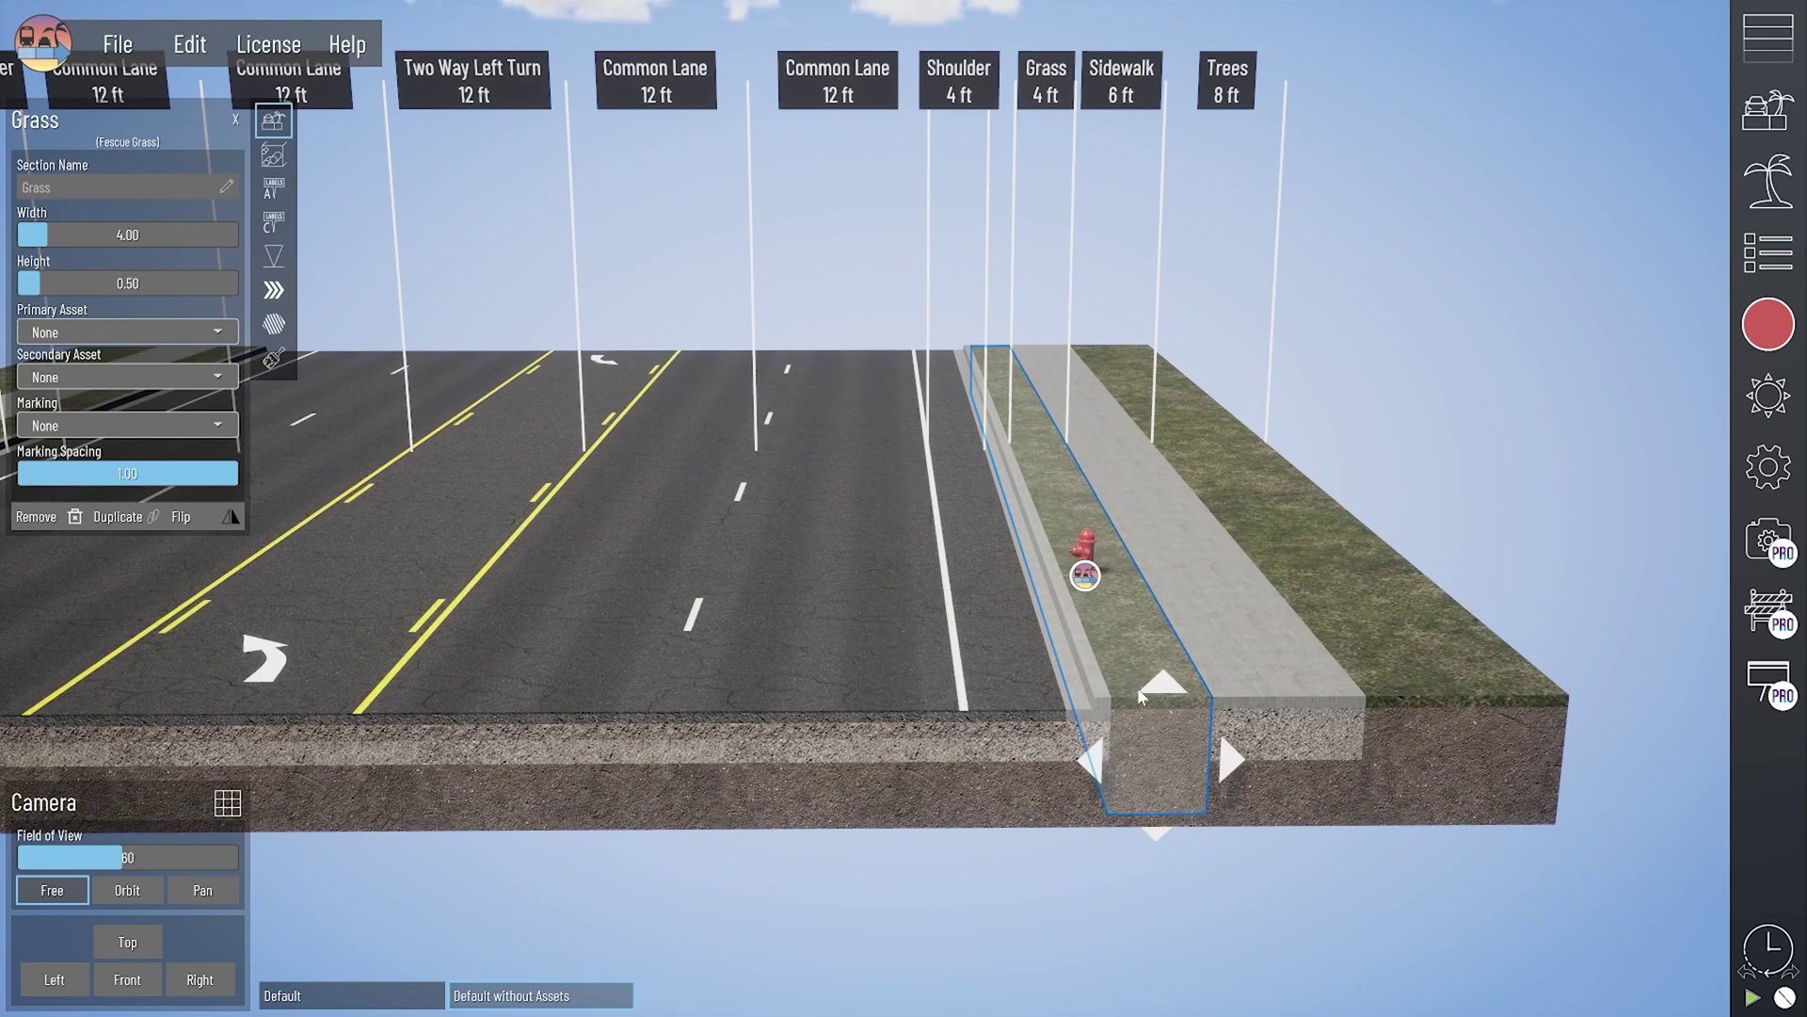
click(274, 256)
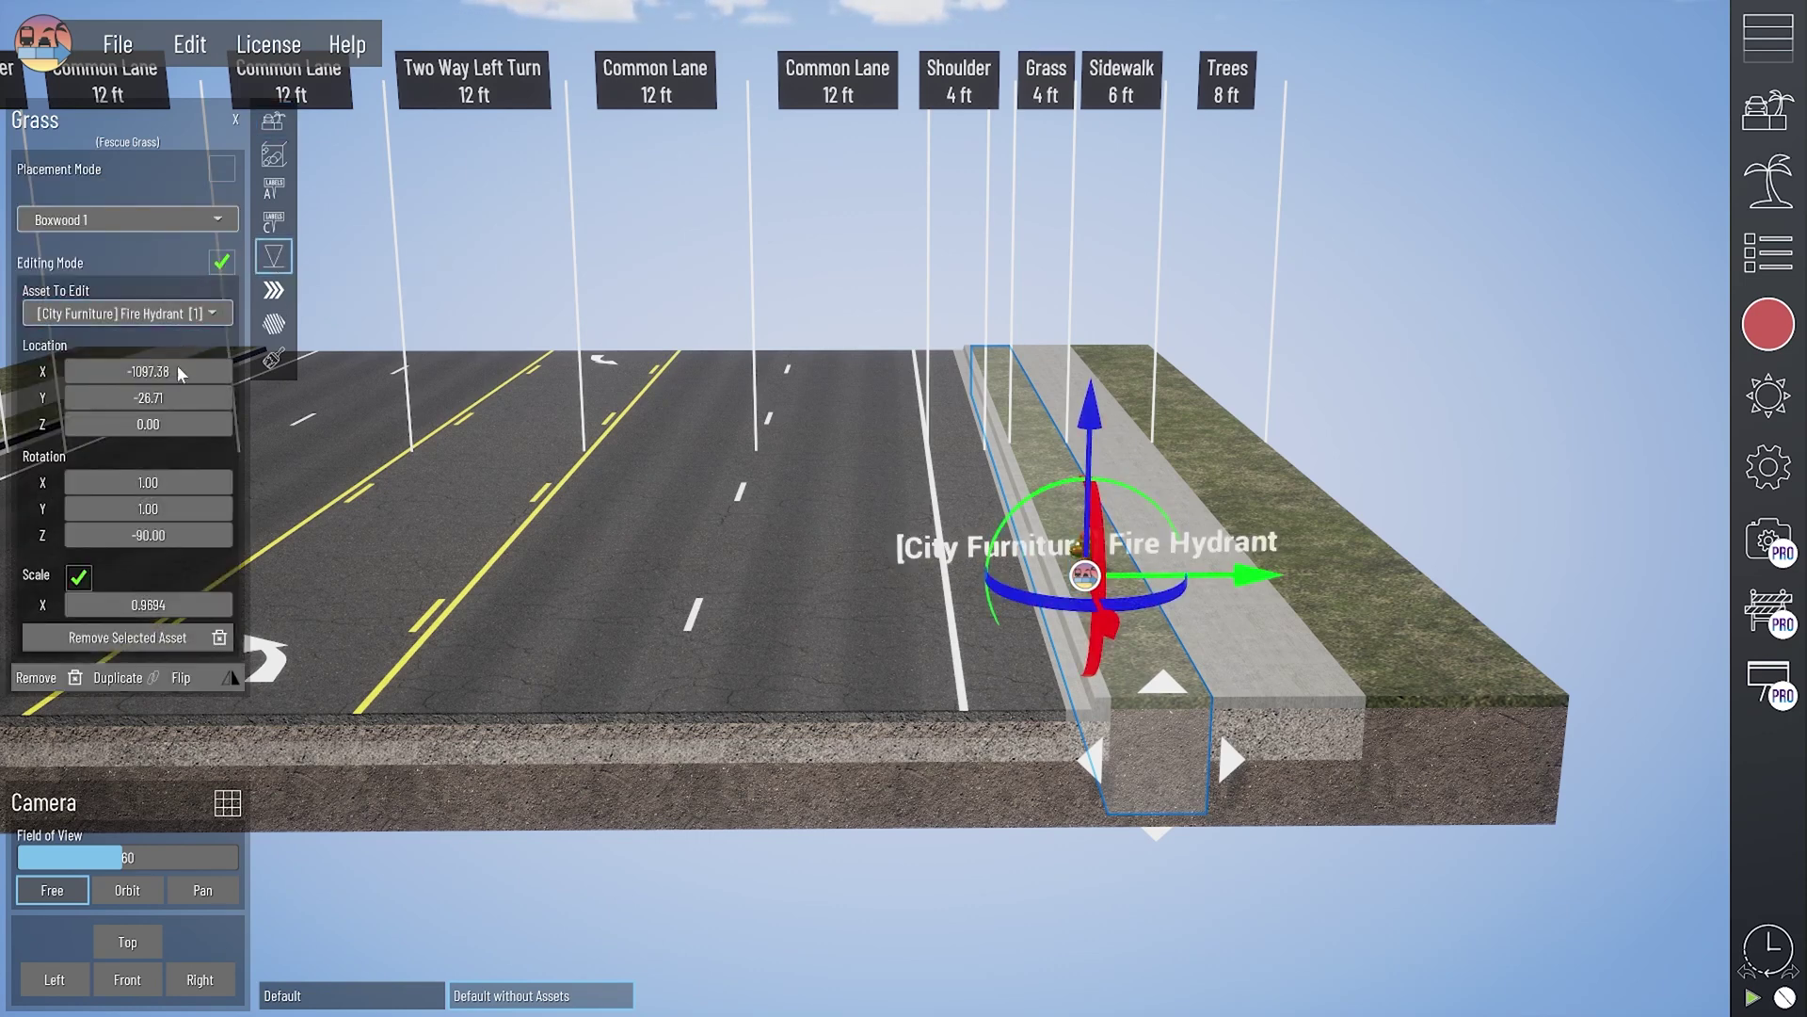
click(145, 636)
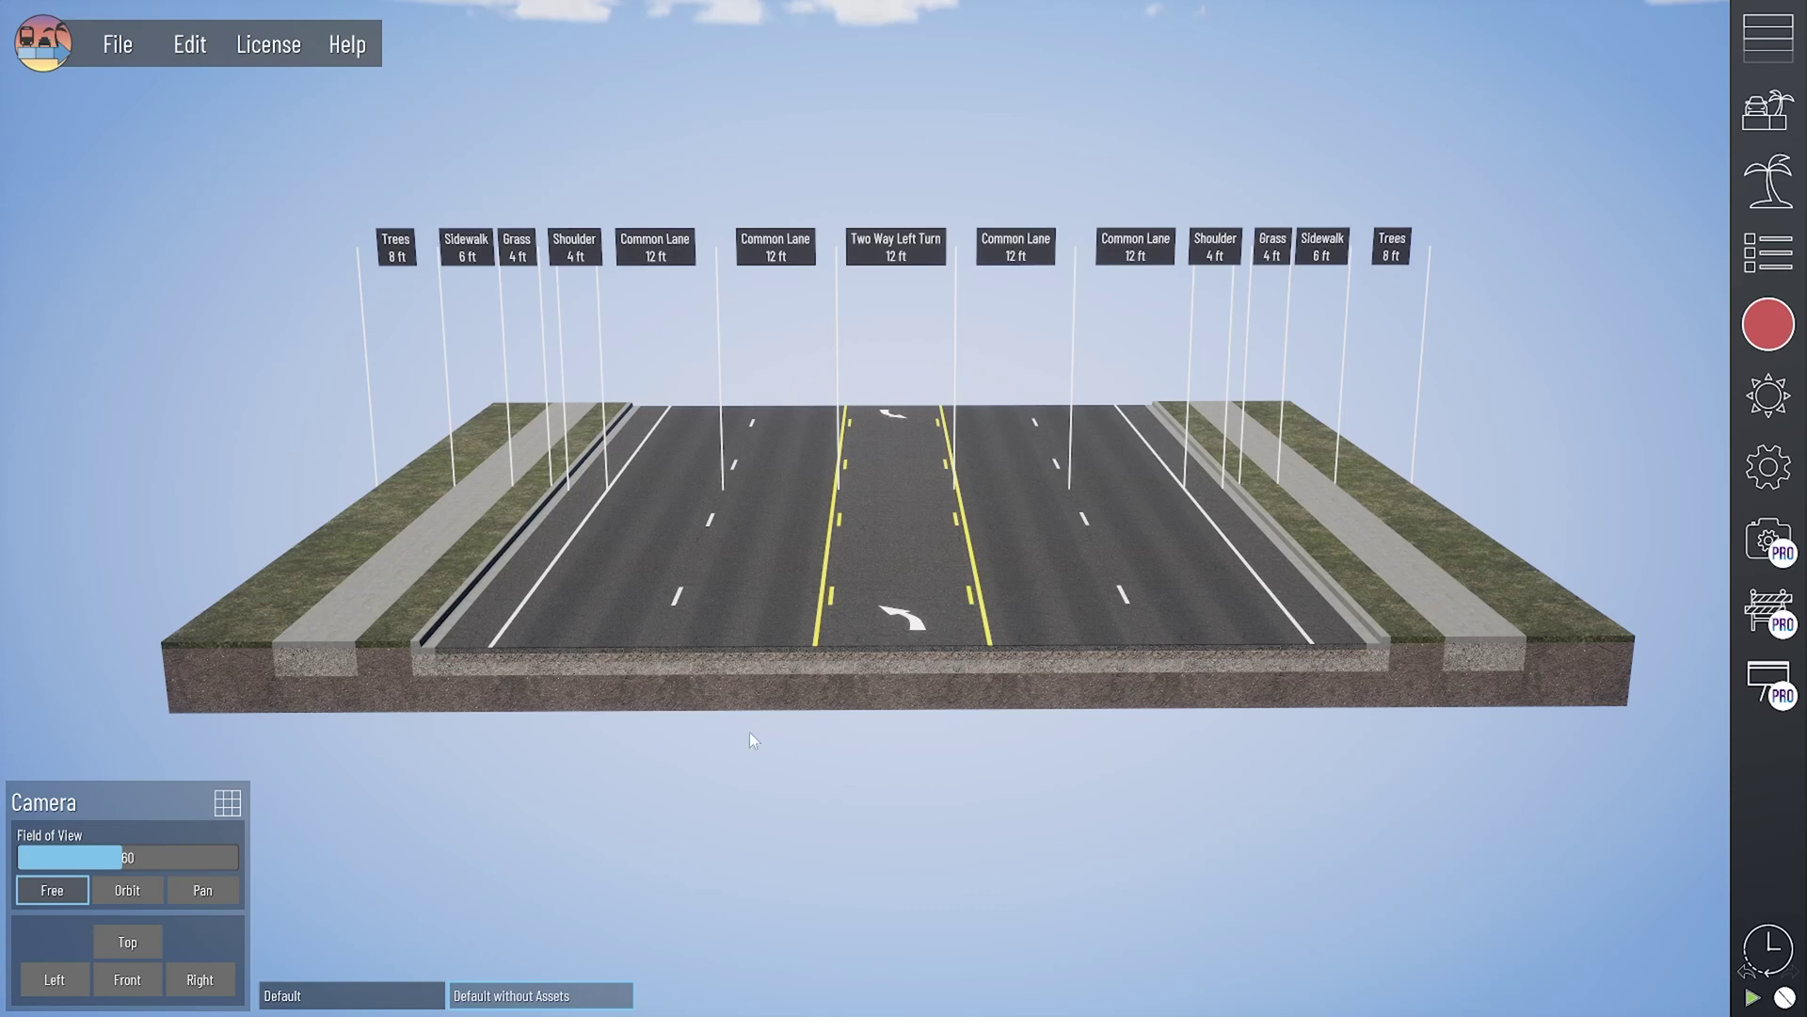
Step: Toggle between the Default and 'Default without Assets' phases, ending on Default
click(373, 1001)
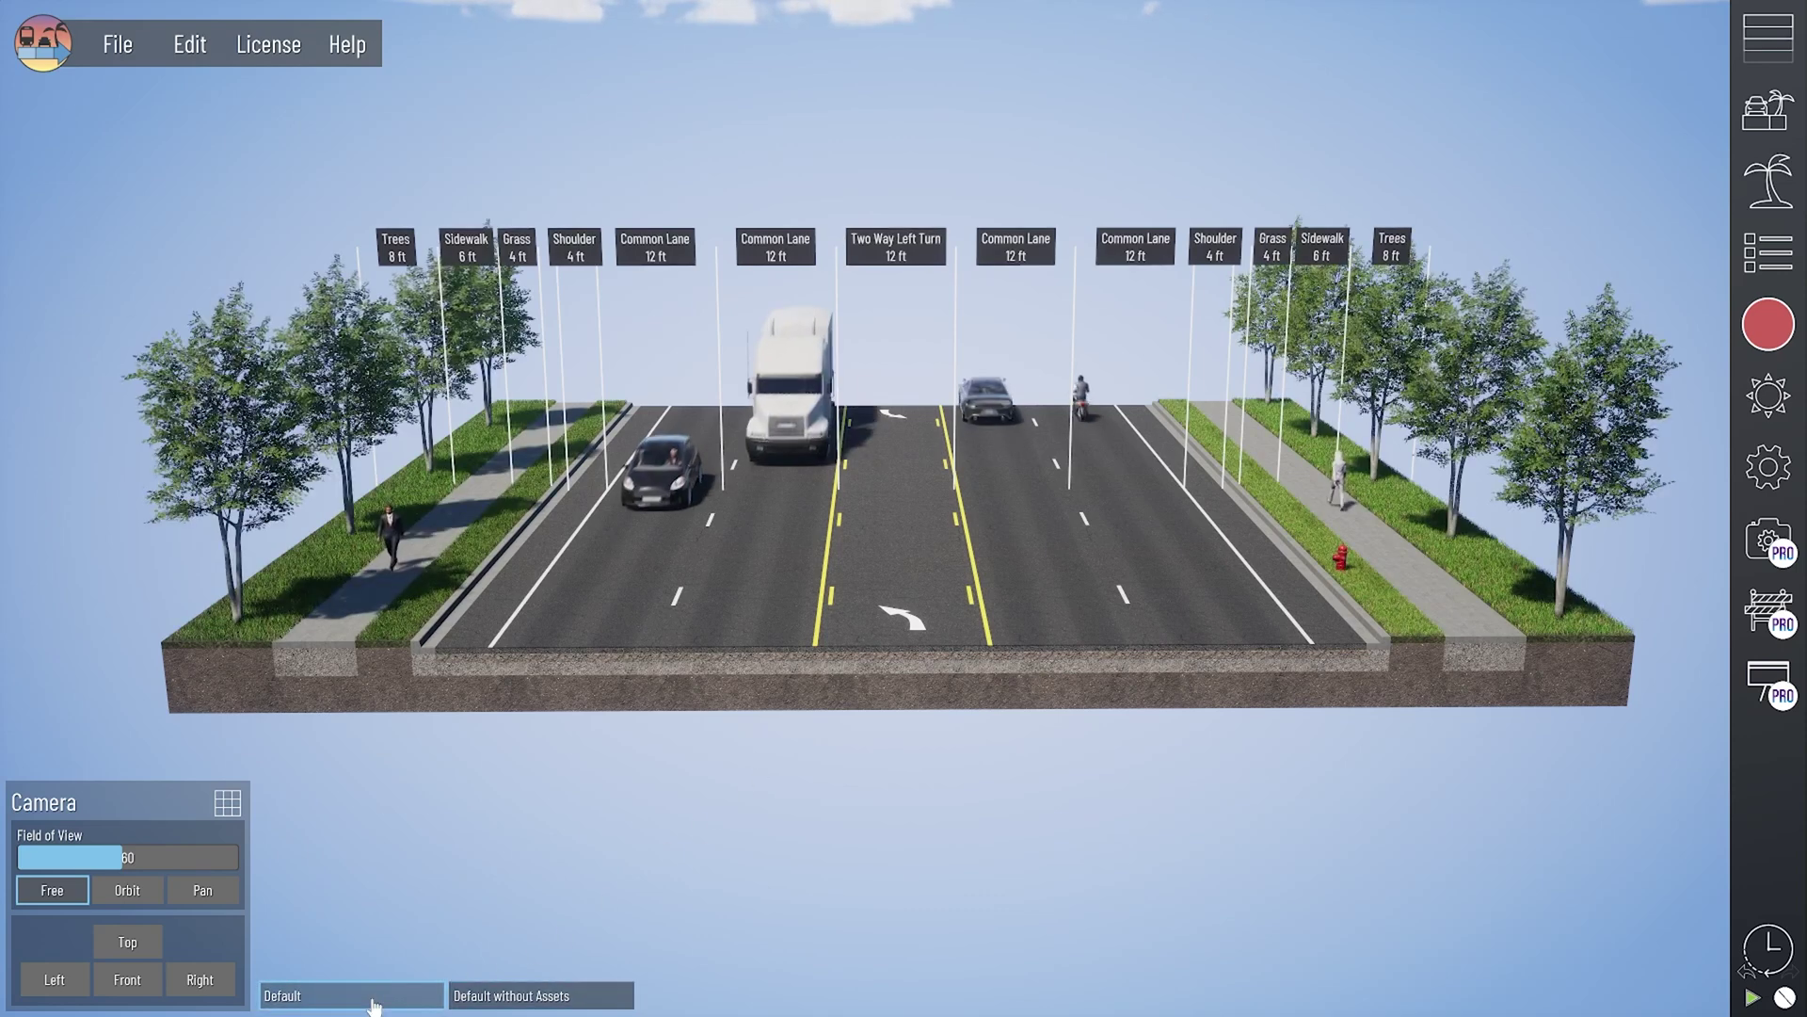
click(546, 1000)
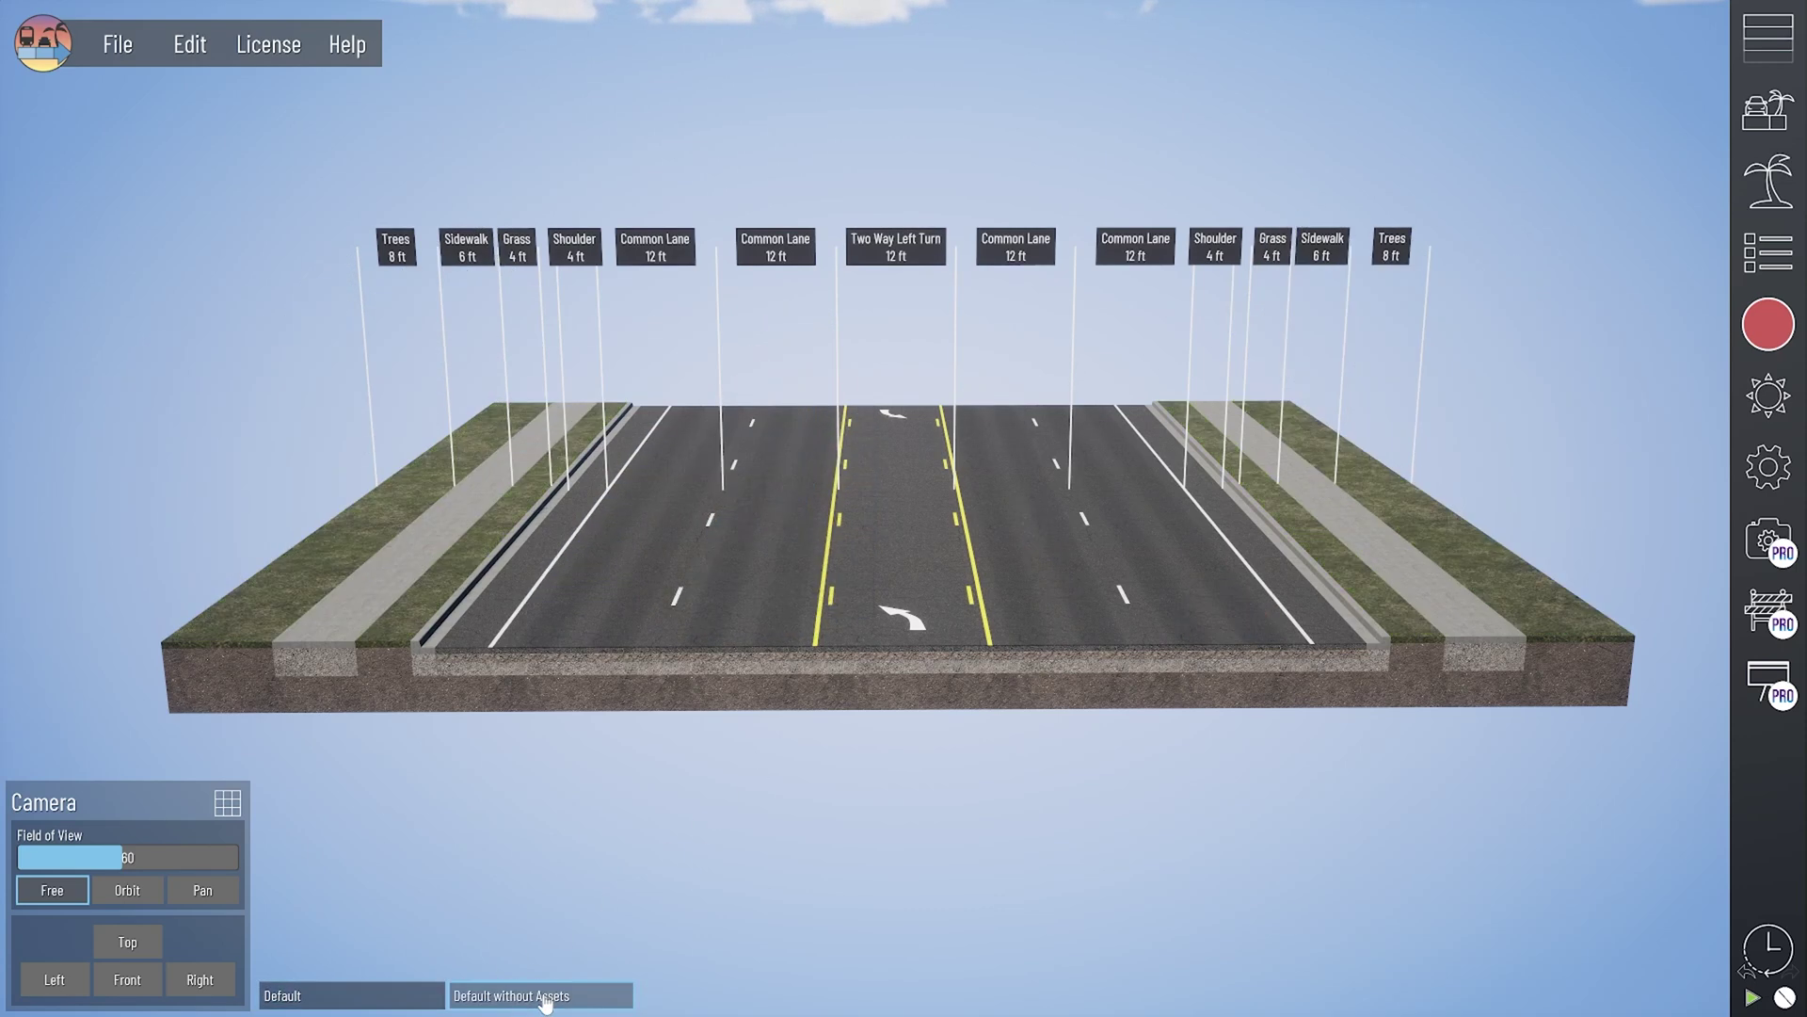
click(373, 997)
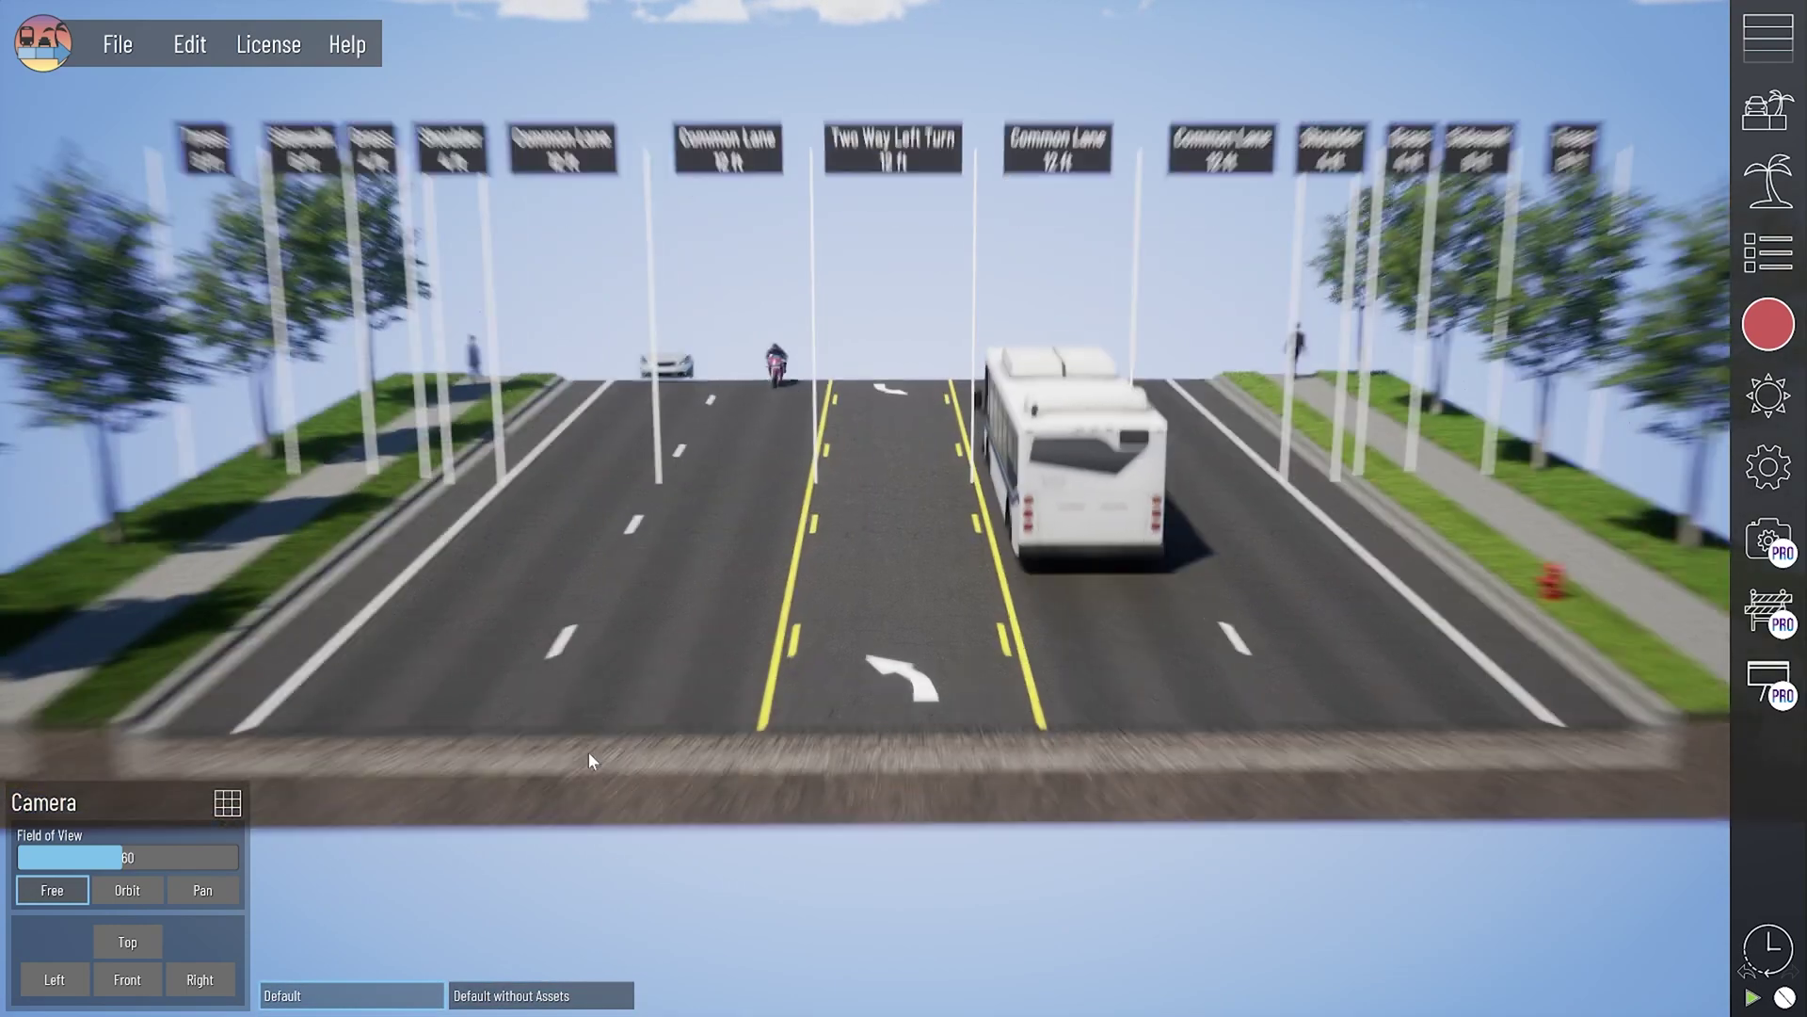
click(525, 1000)
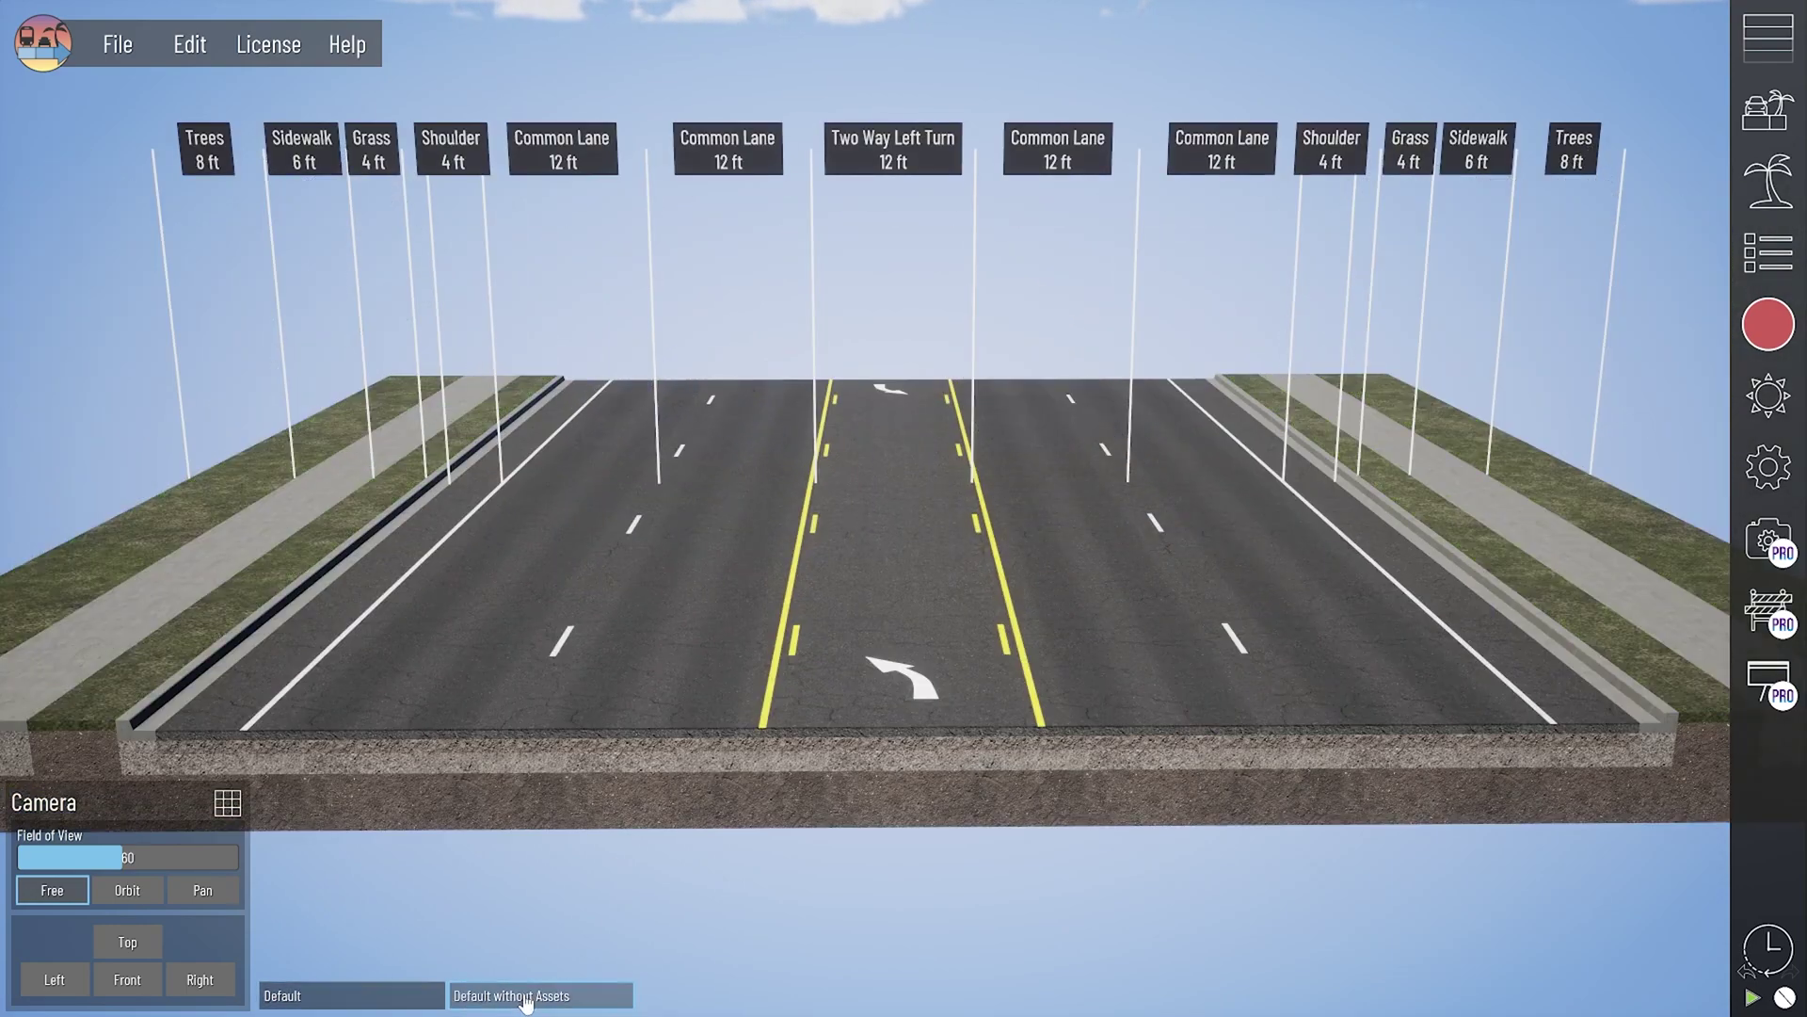
click(331, 1002)
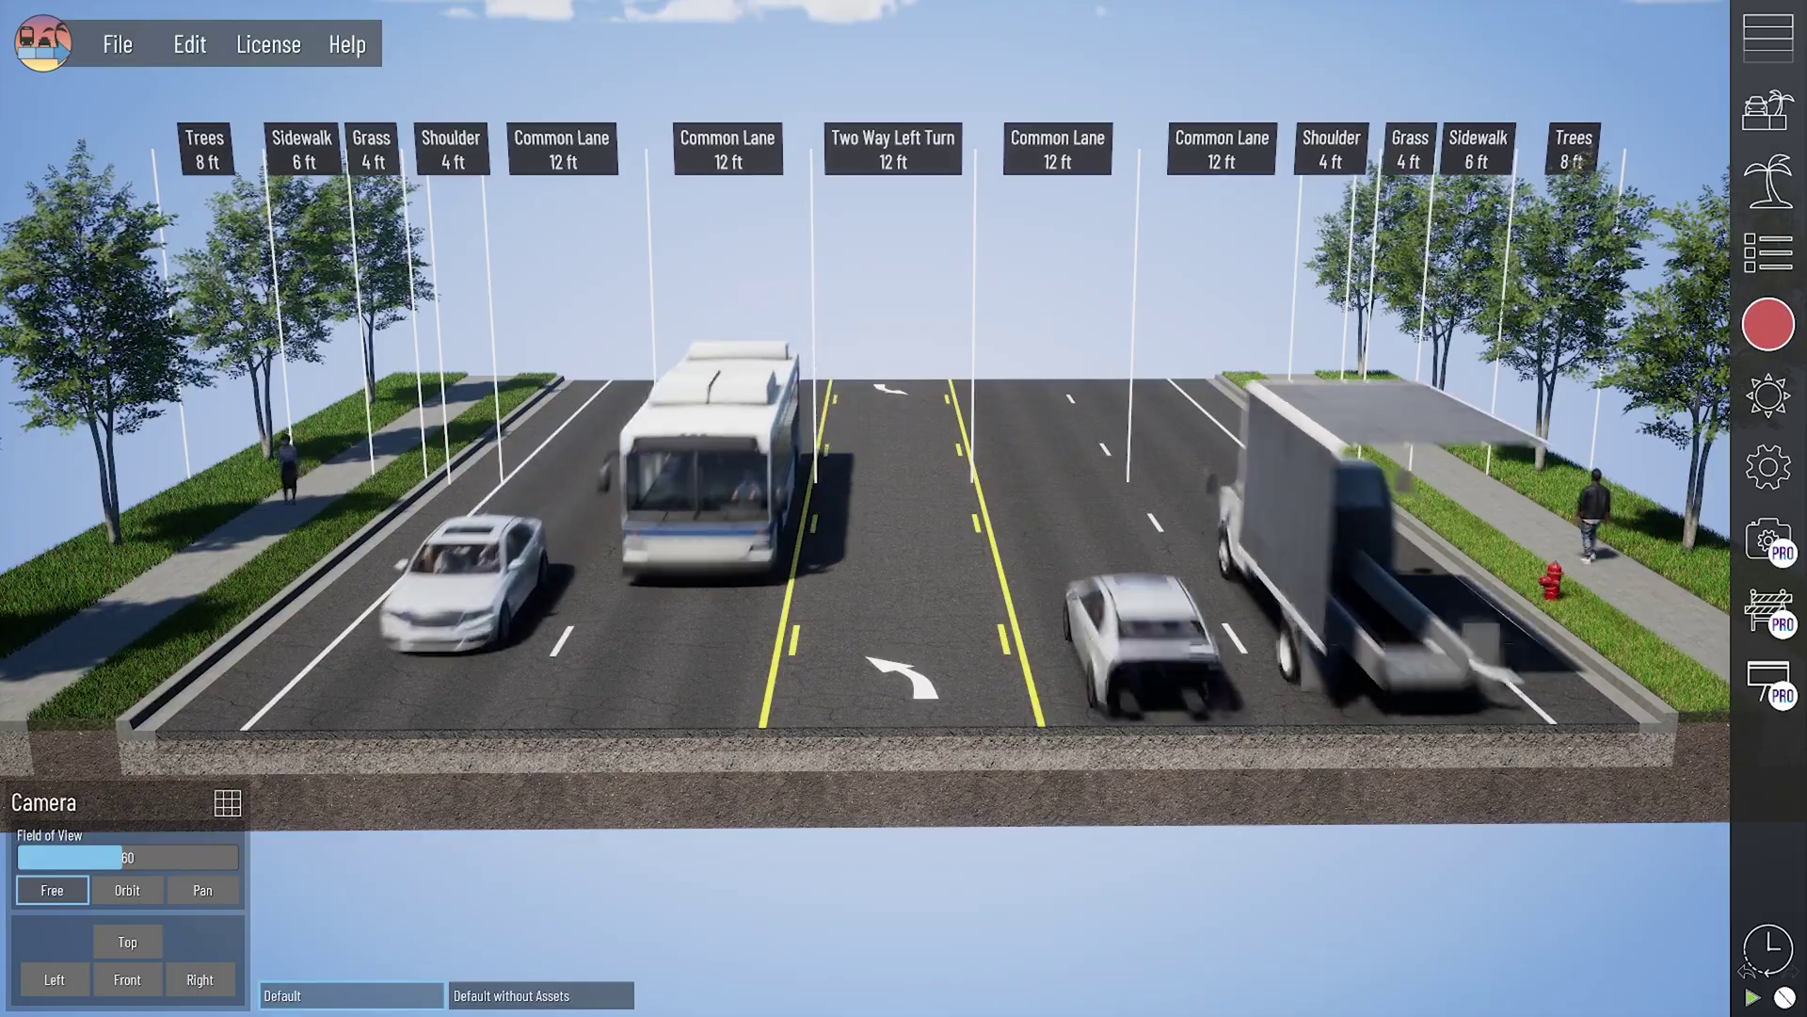
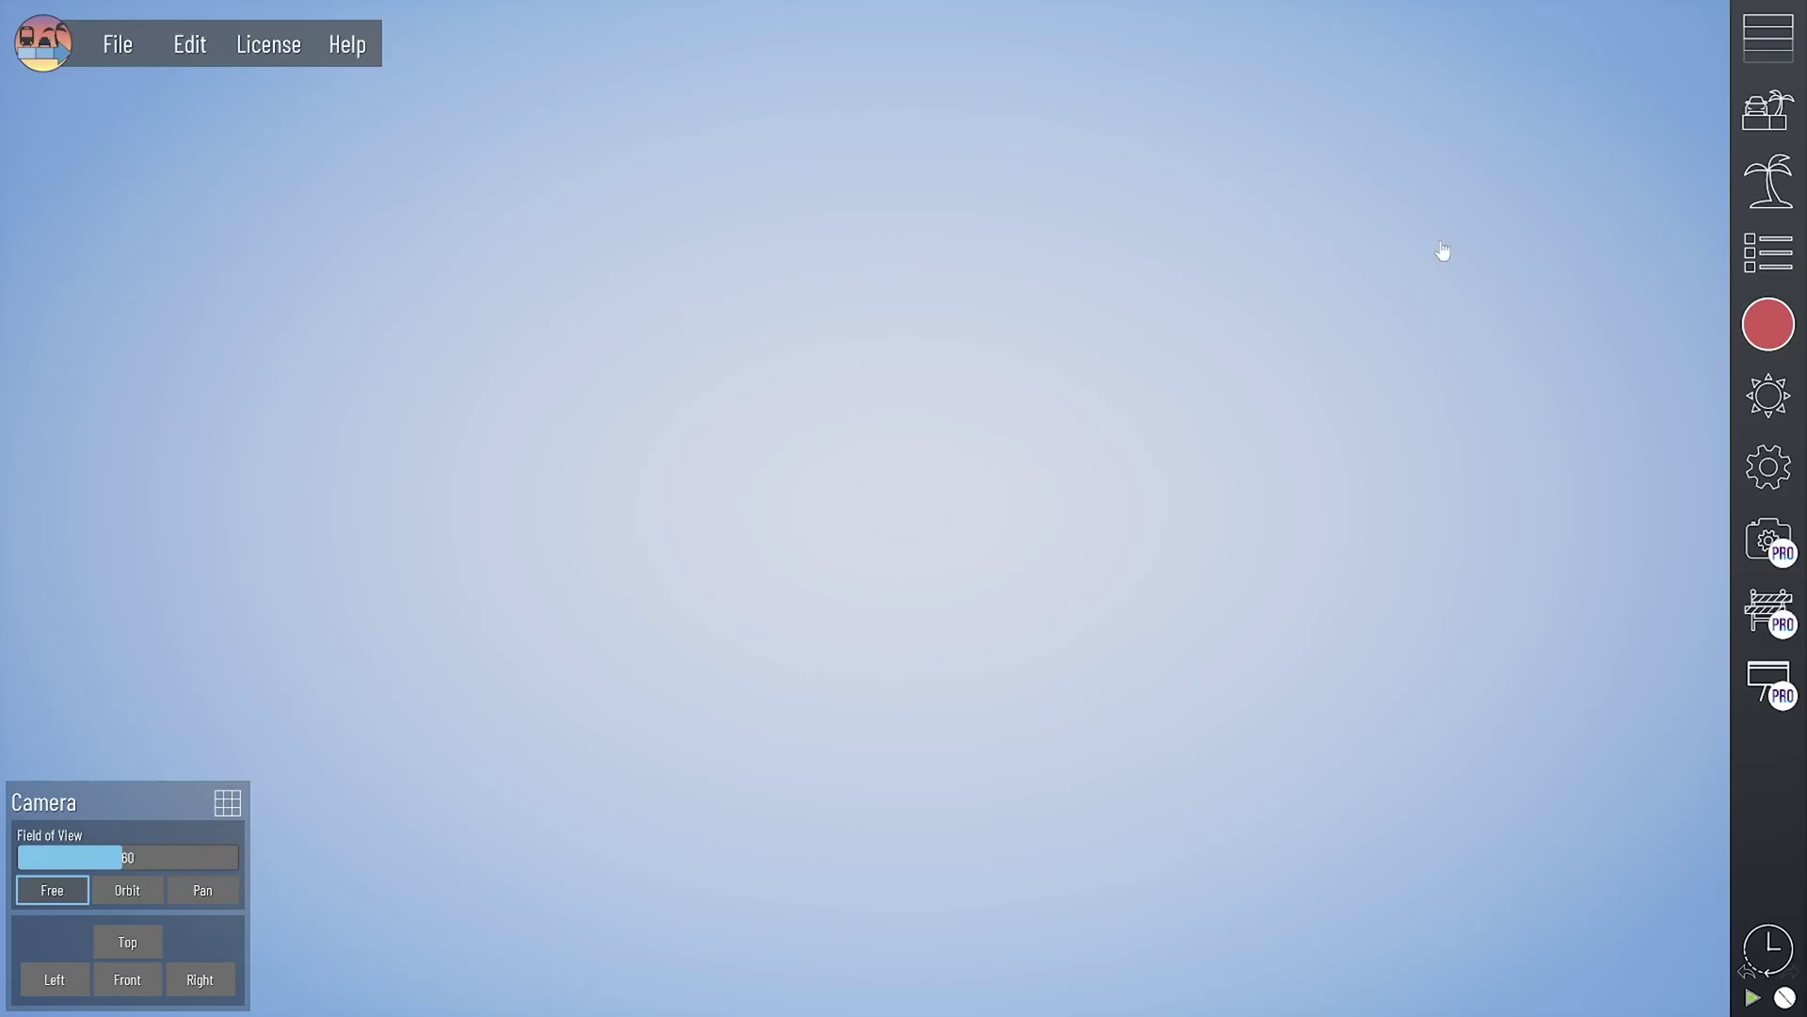
Step: Drag a 12 ft Common Lane from Sections into the empty scene, then open Settings
click(1738, 64)
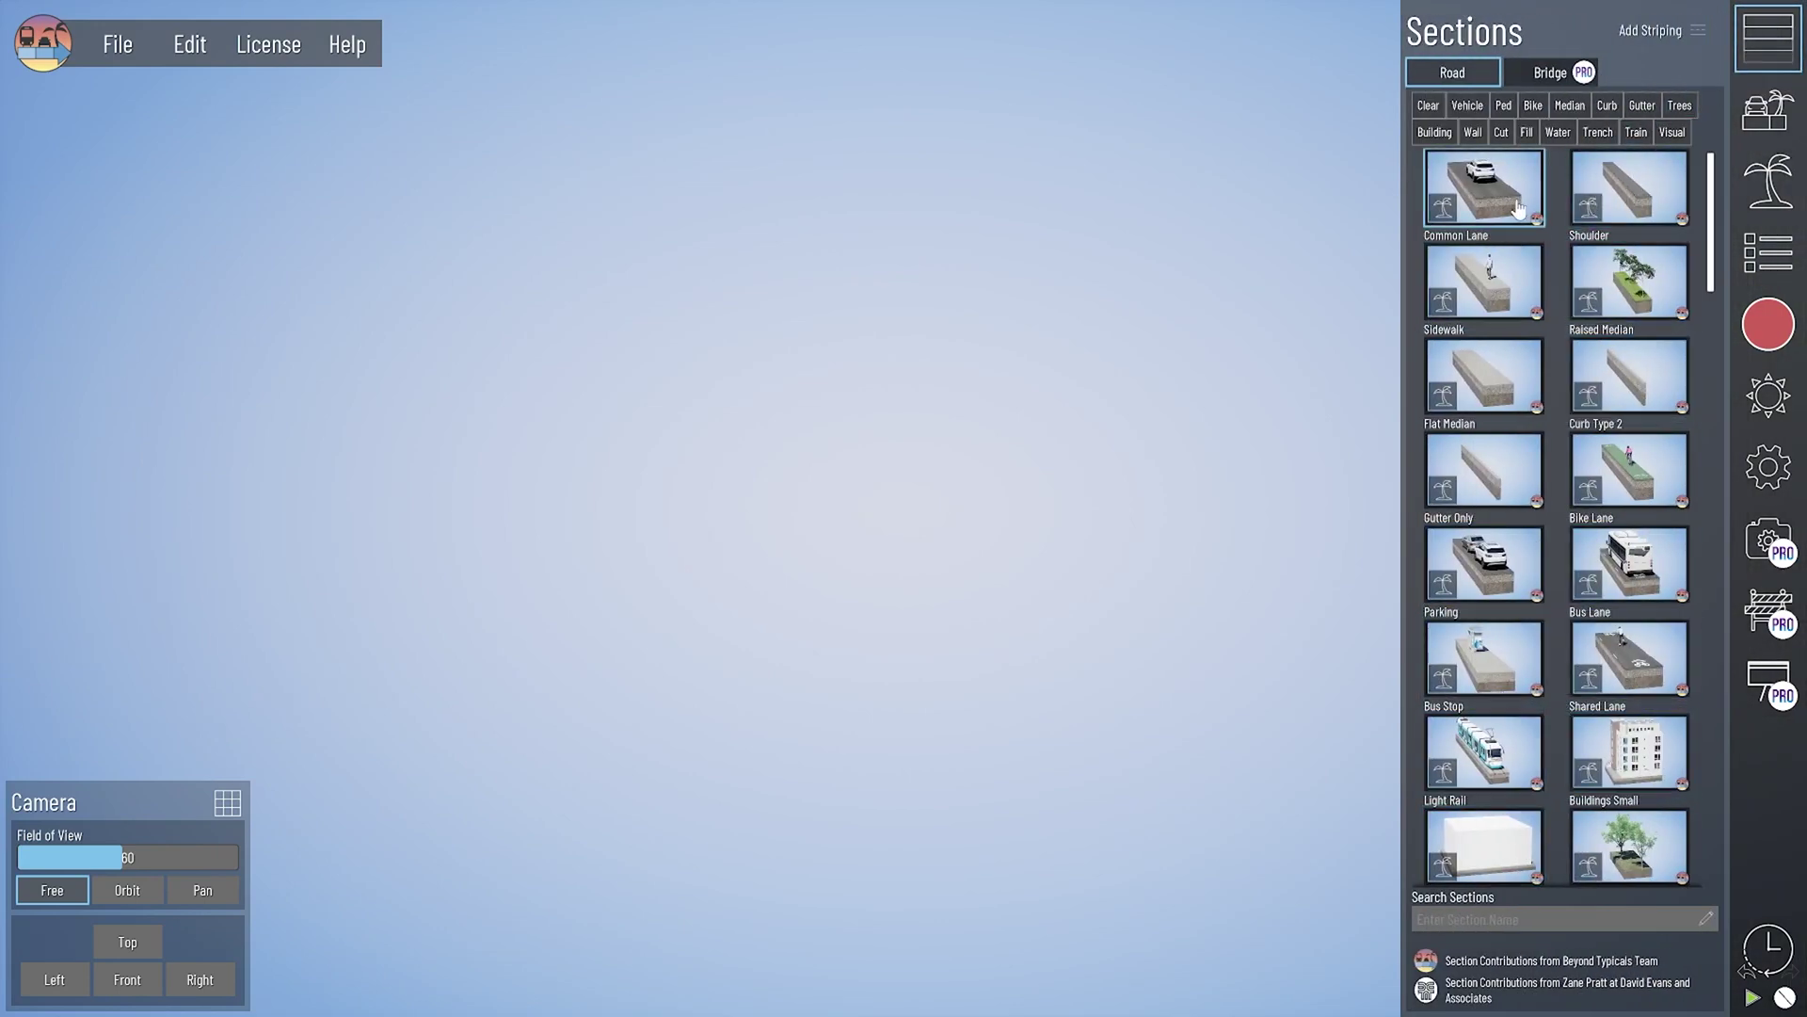
drag(1453, 229, 913, 473)
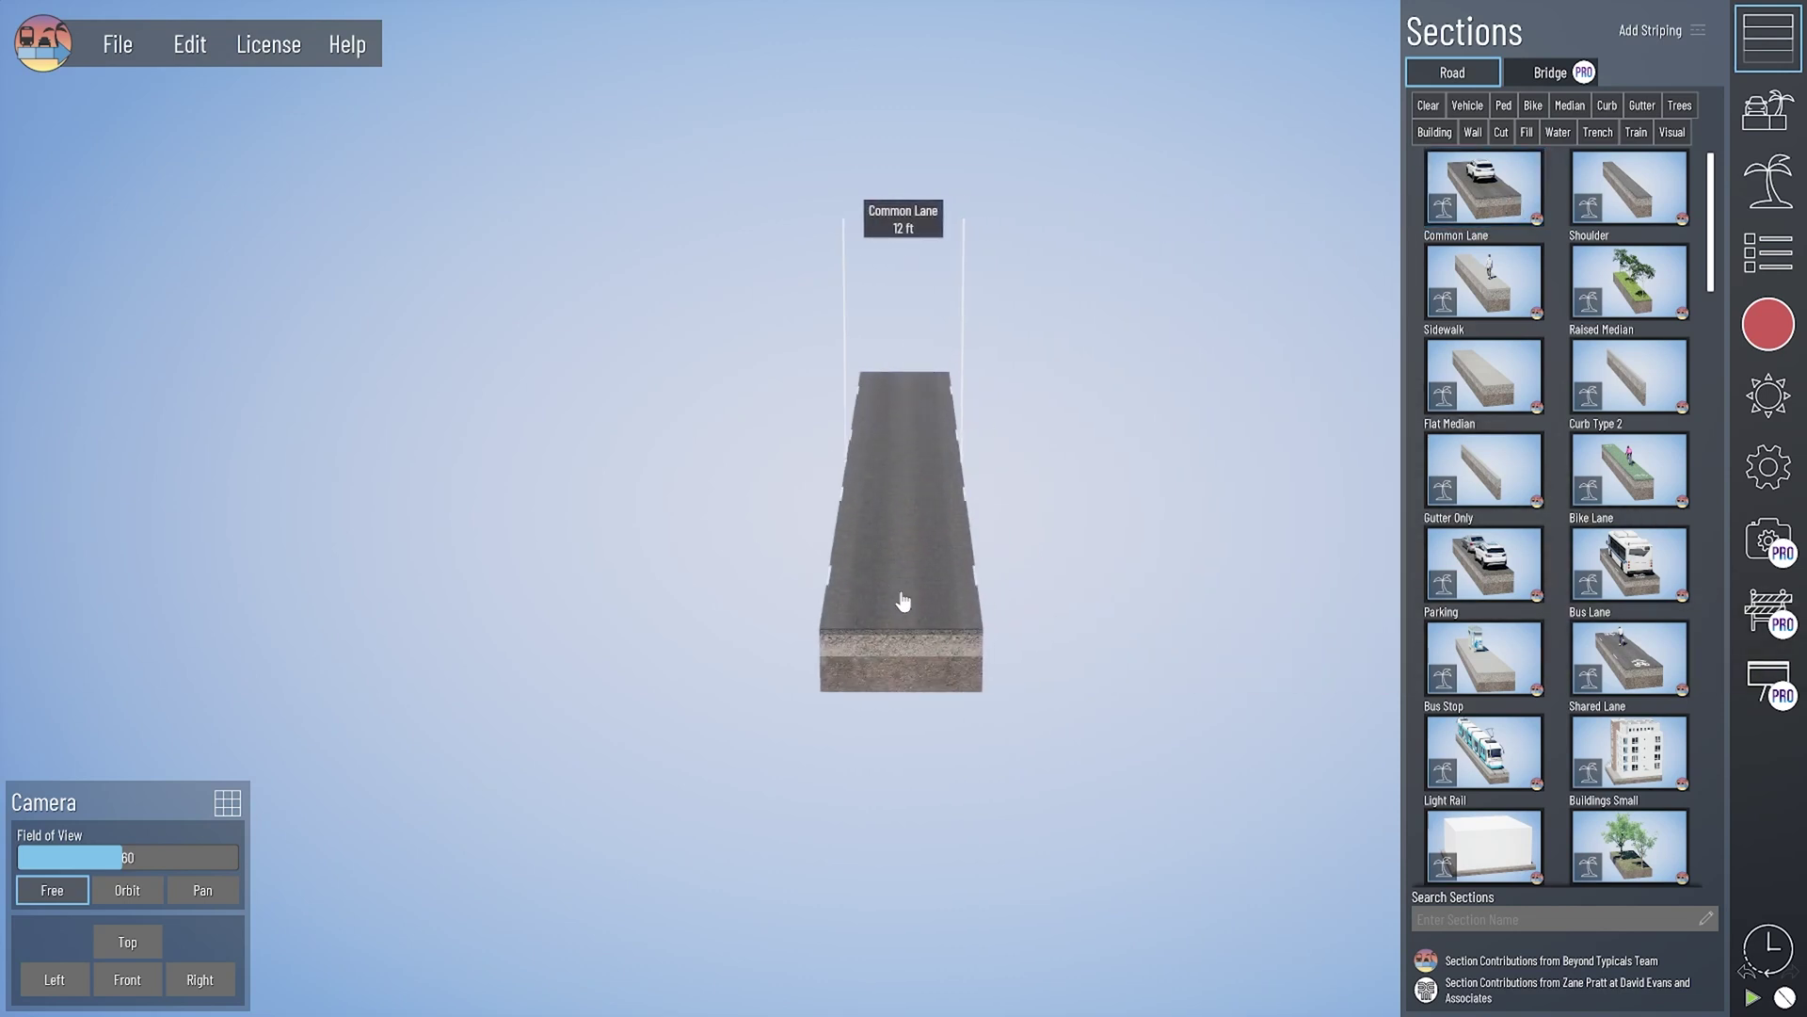
click(1763, 485)
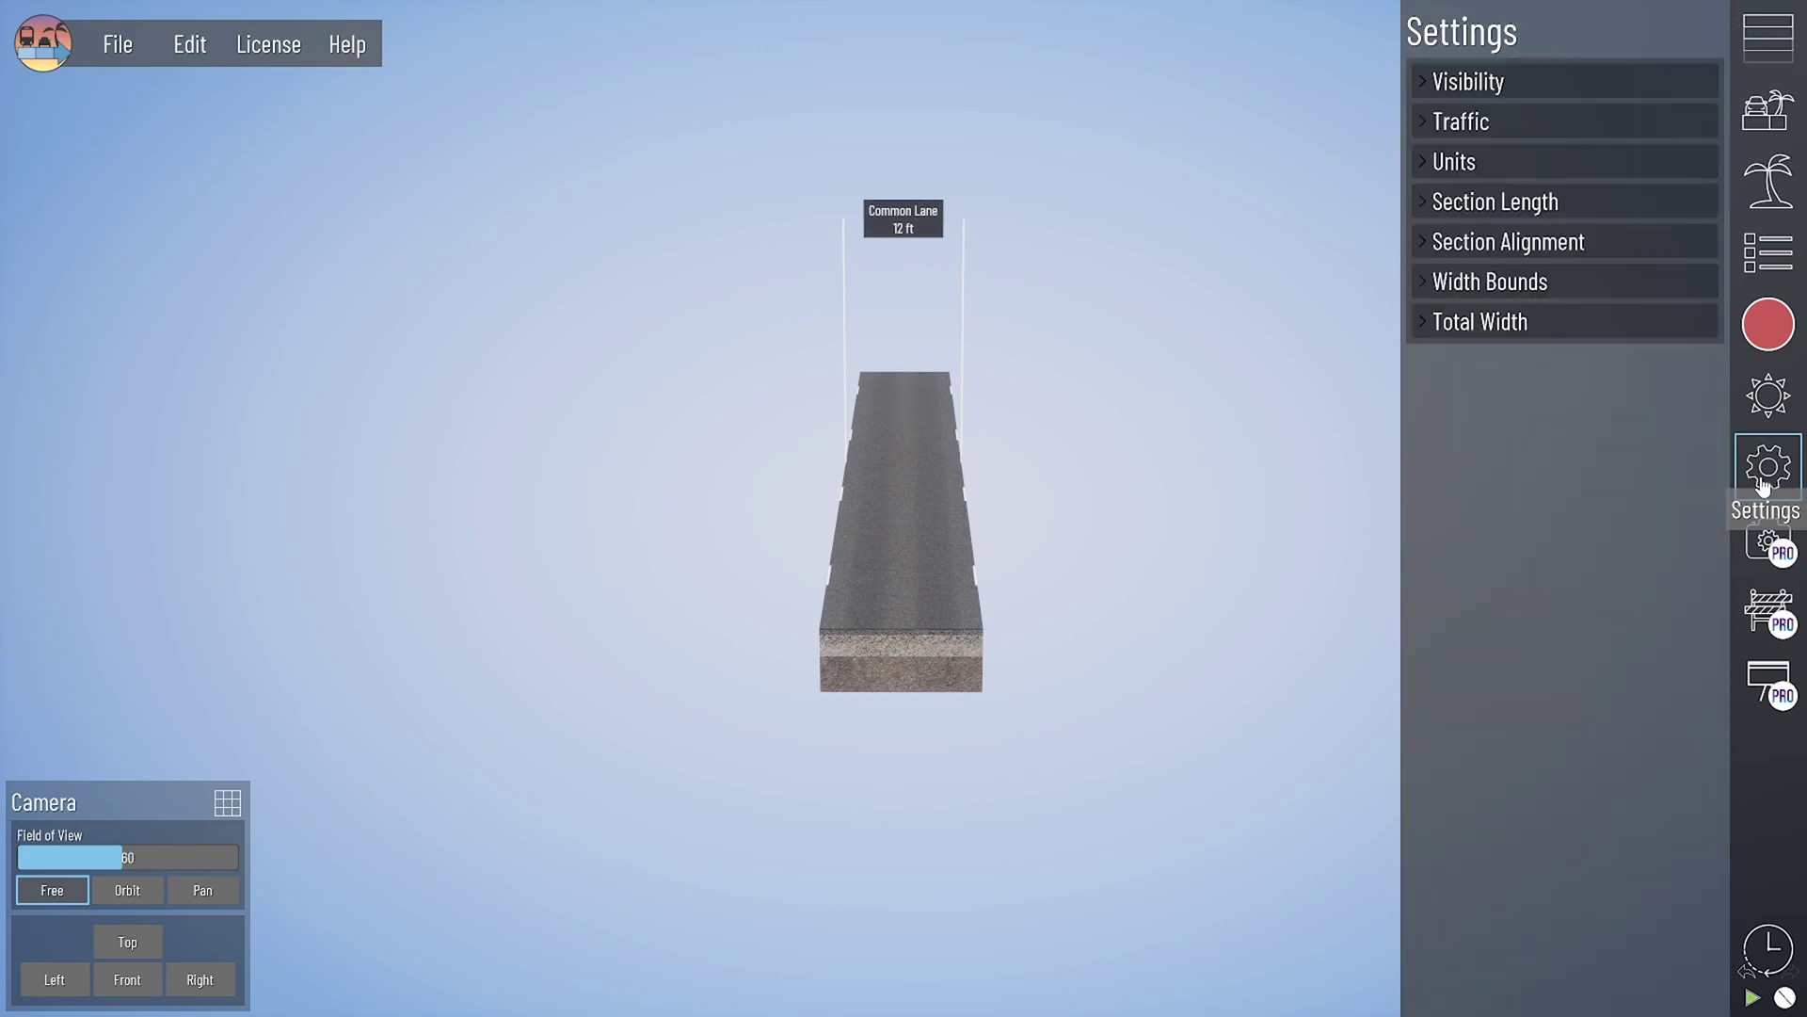
Step: Look through the Traffic Library settings, then add a 6 ft Sidewalk beside the Common Lane
click(1451, 132)
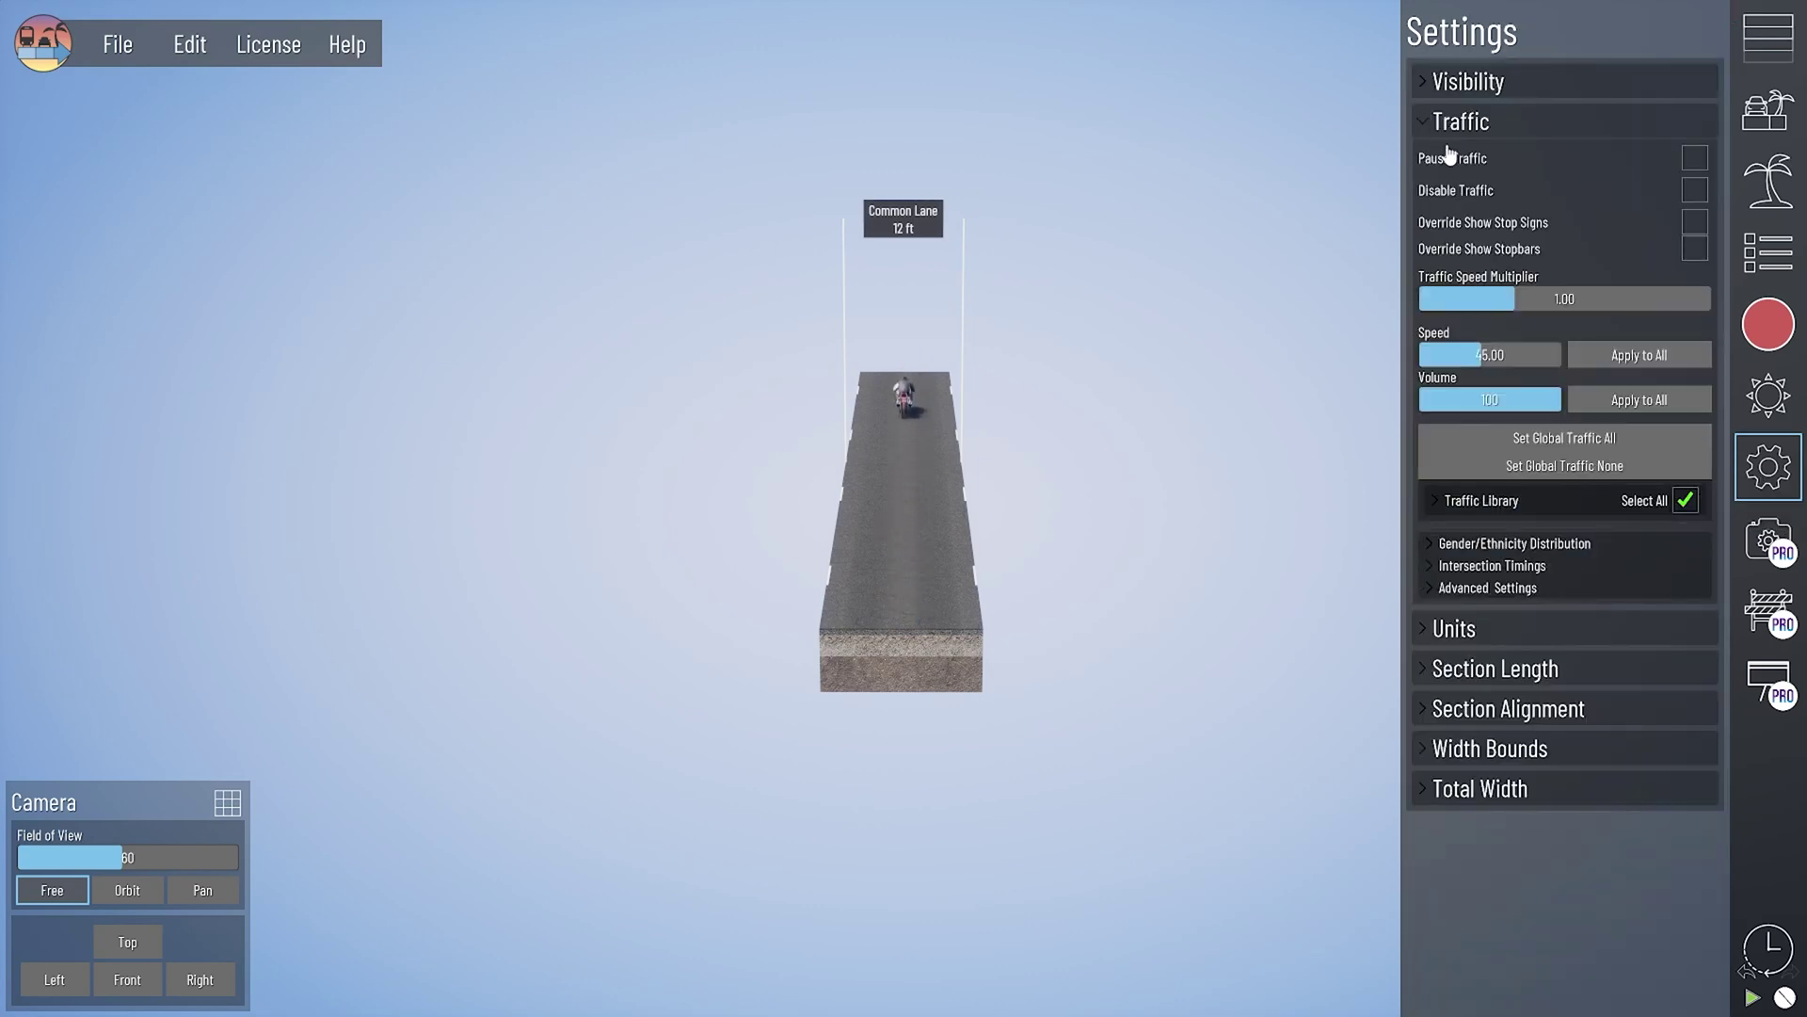
click(1437, 508)
scroll(1485, 536, down, 3)
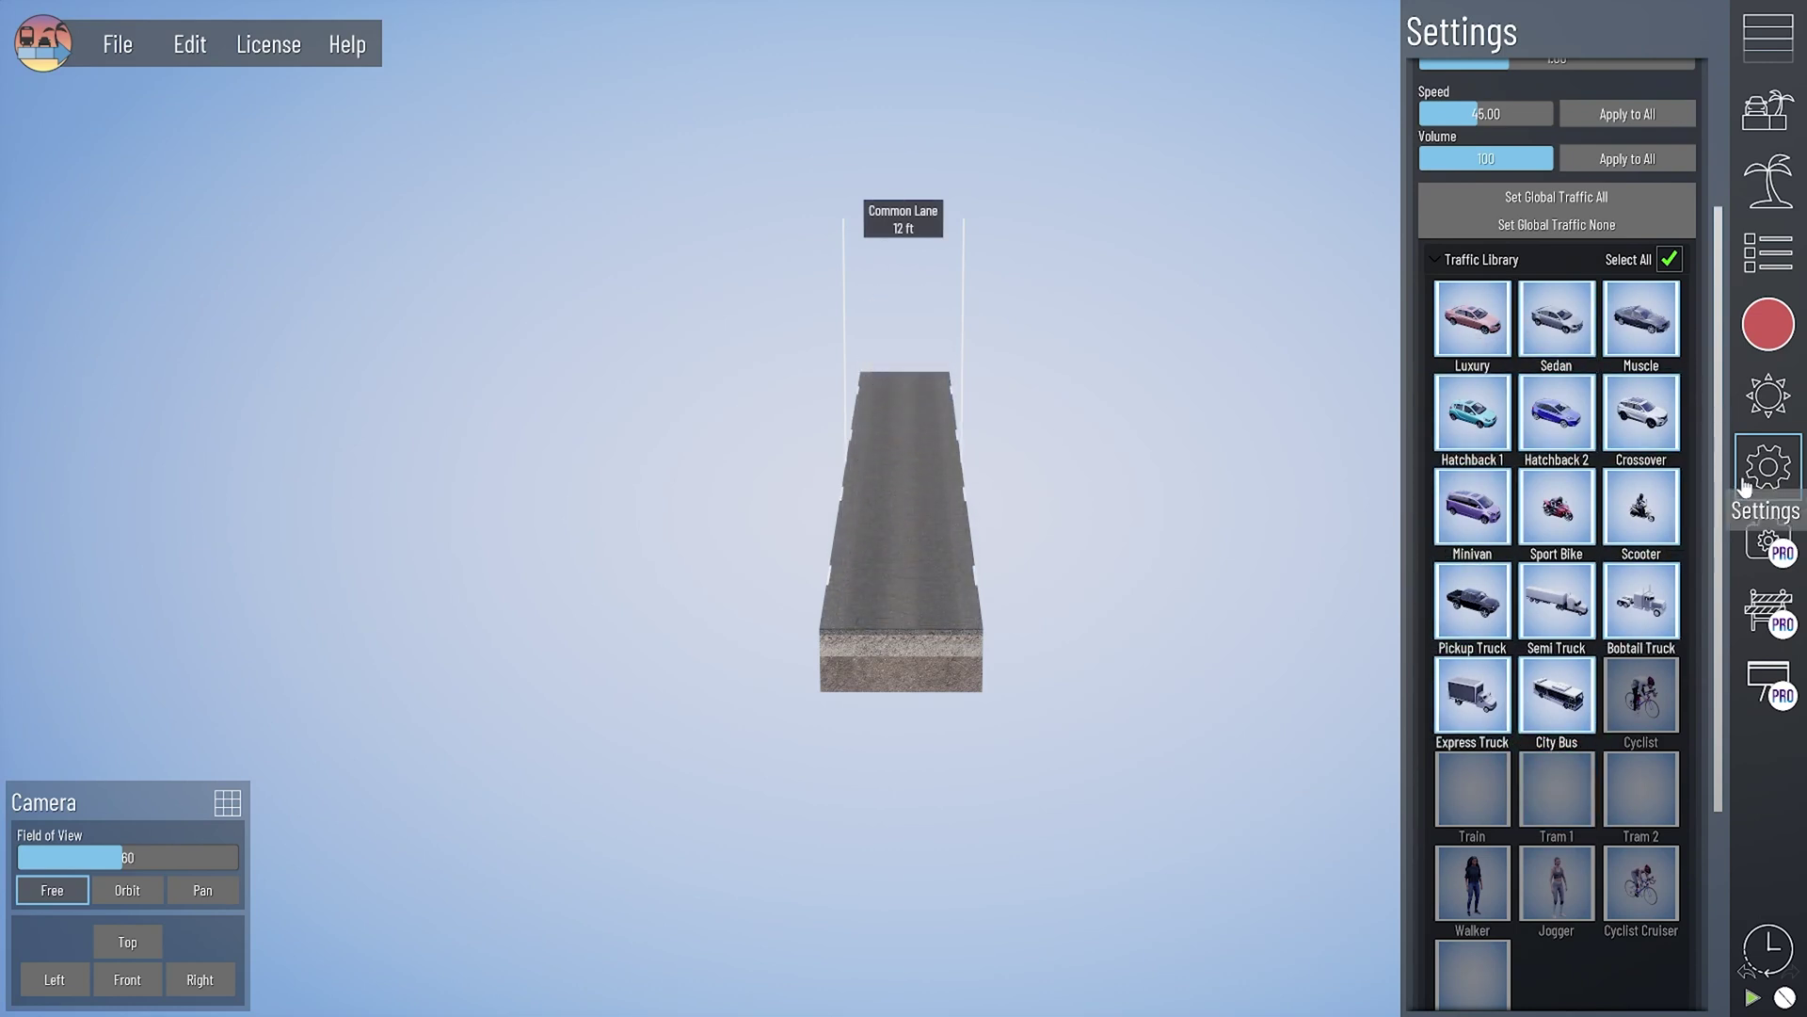
click(1767, 38)
drag(1484, 280, 1139, 436)
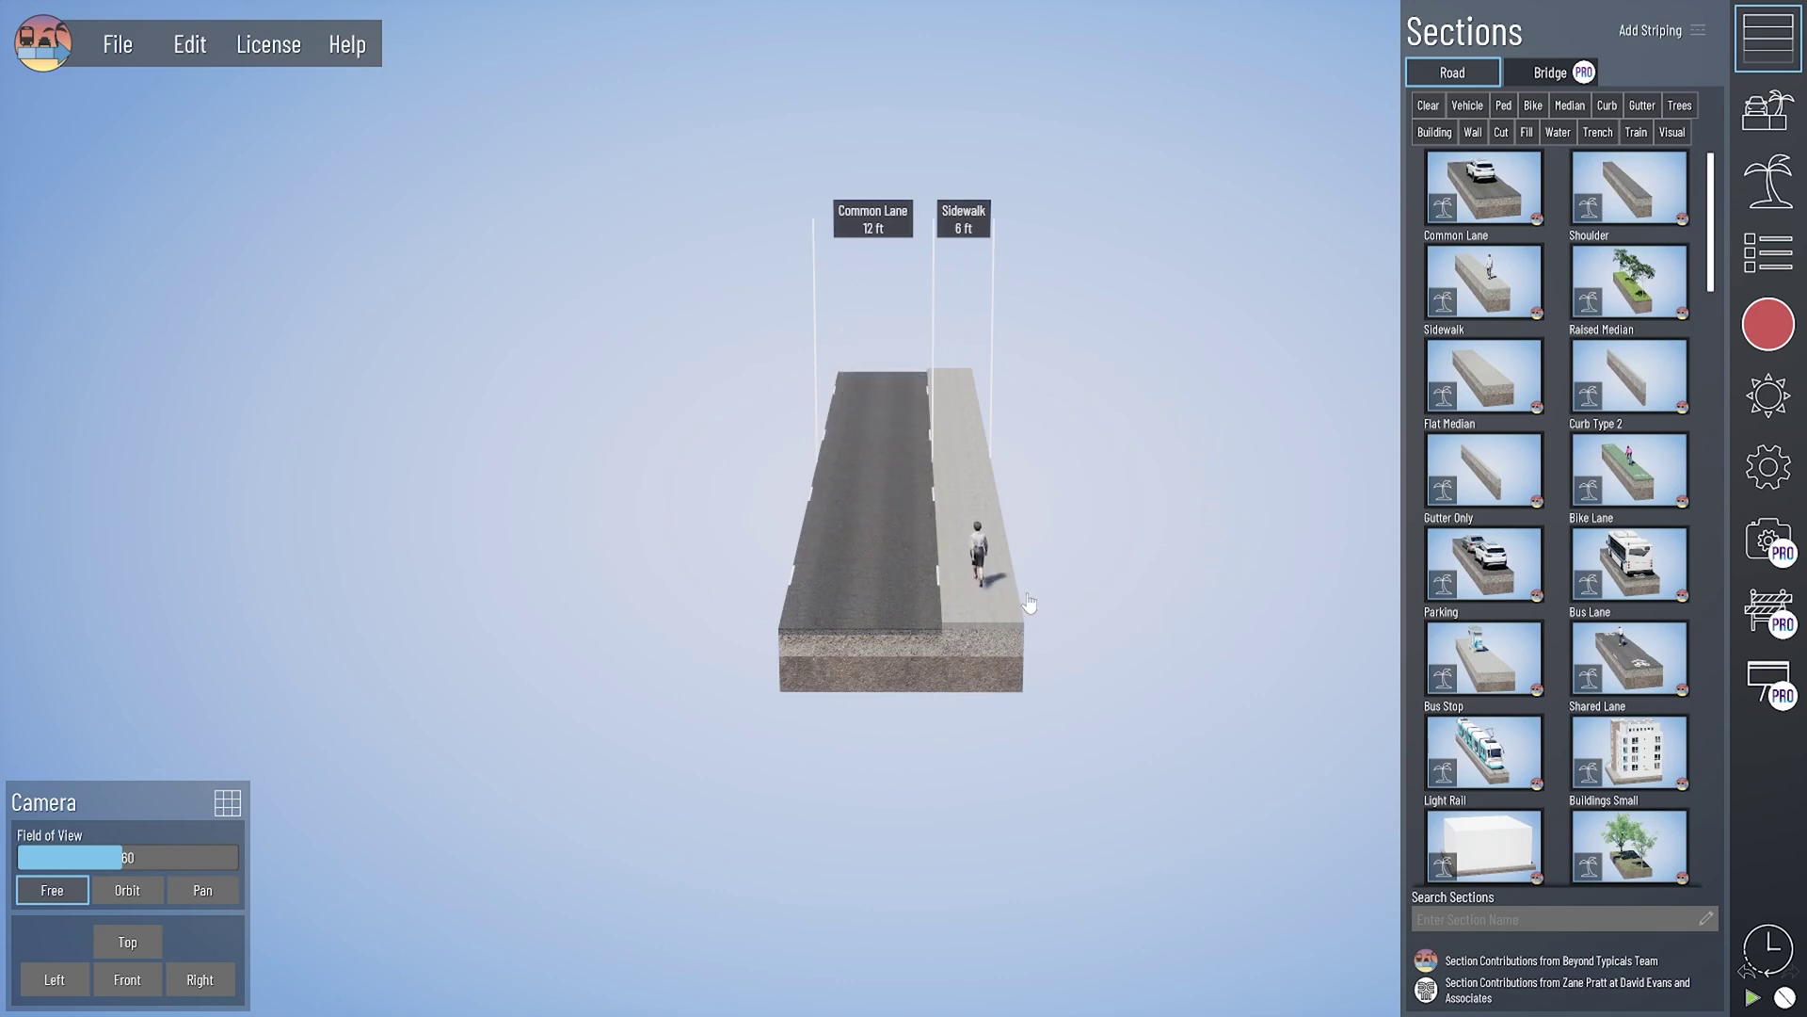
Step: Review the pedestrian Gender/Ethnicity Distribution in Settings, then return to the section catalogue
click(1770, 467)
scroll(1498, 300, down, 5)
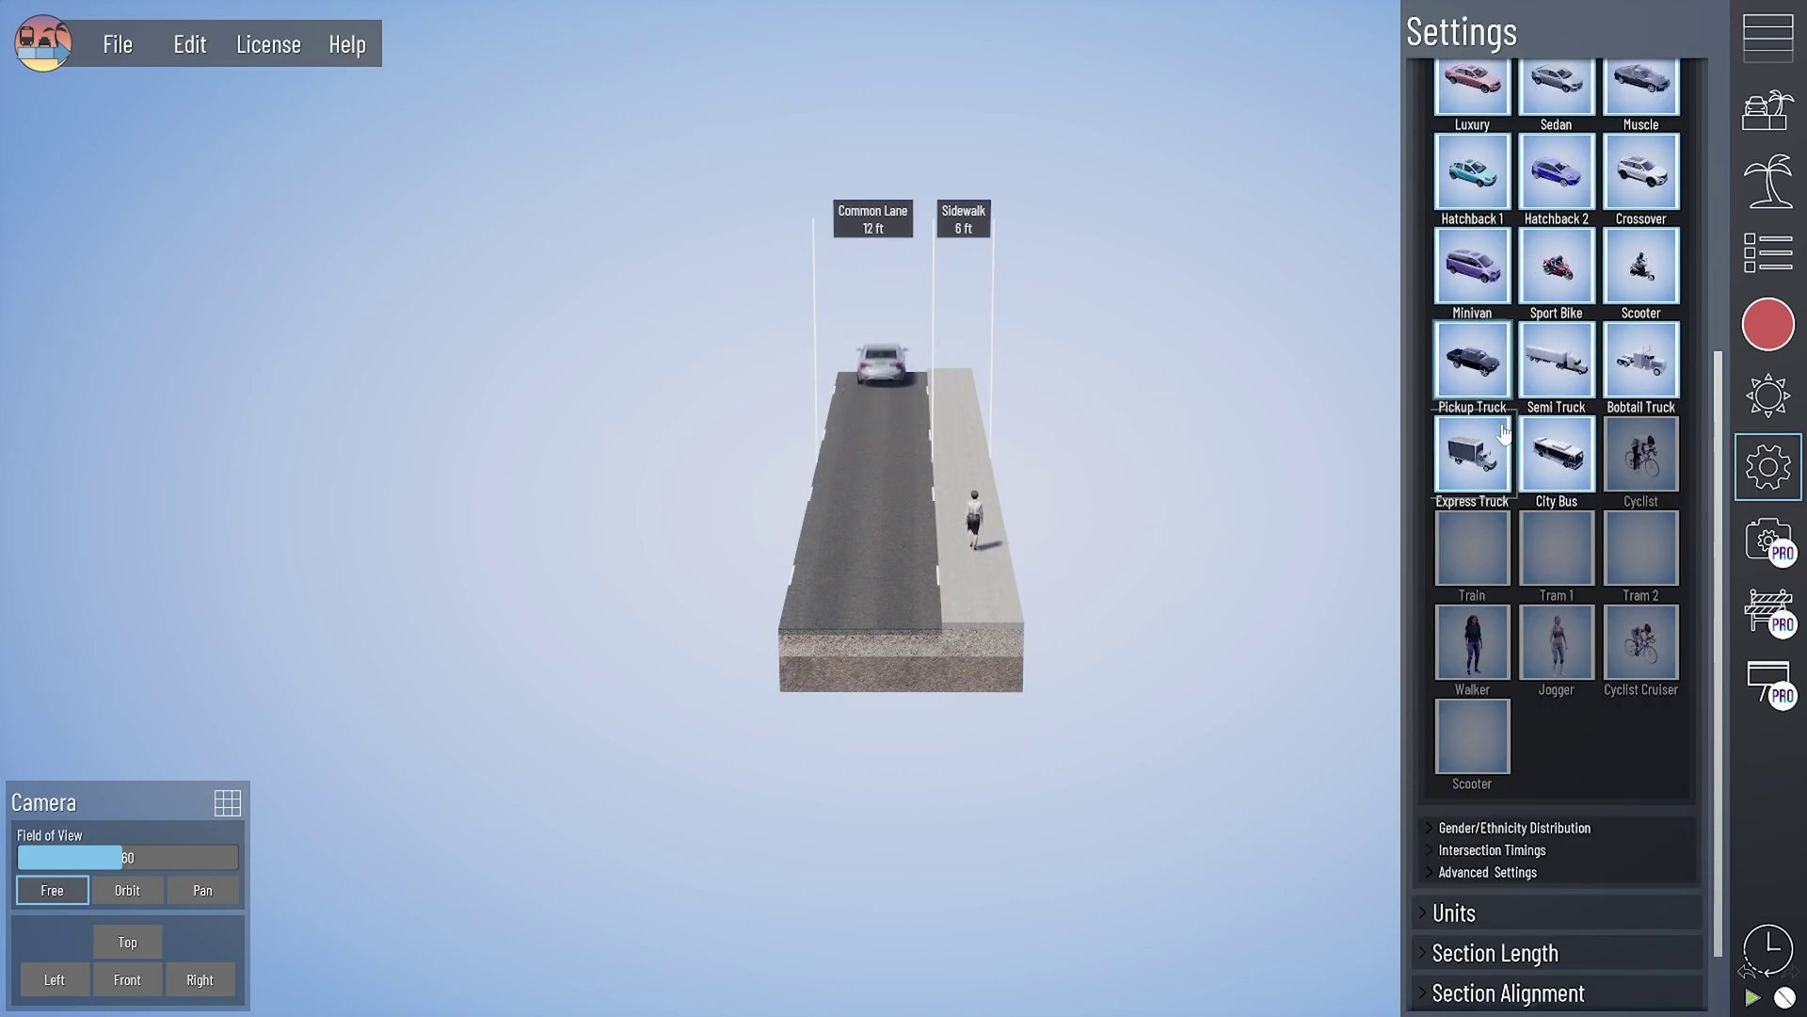
click(1427, 743)
scroll(1484, 600, down, 4)
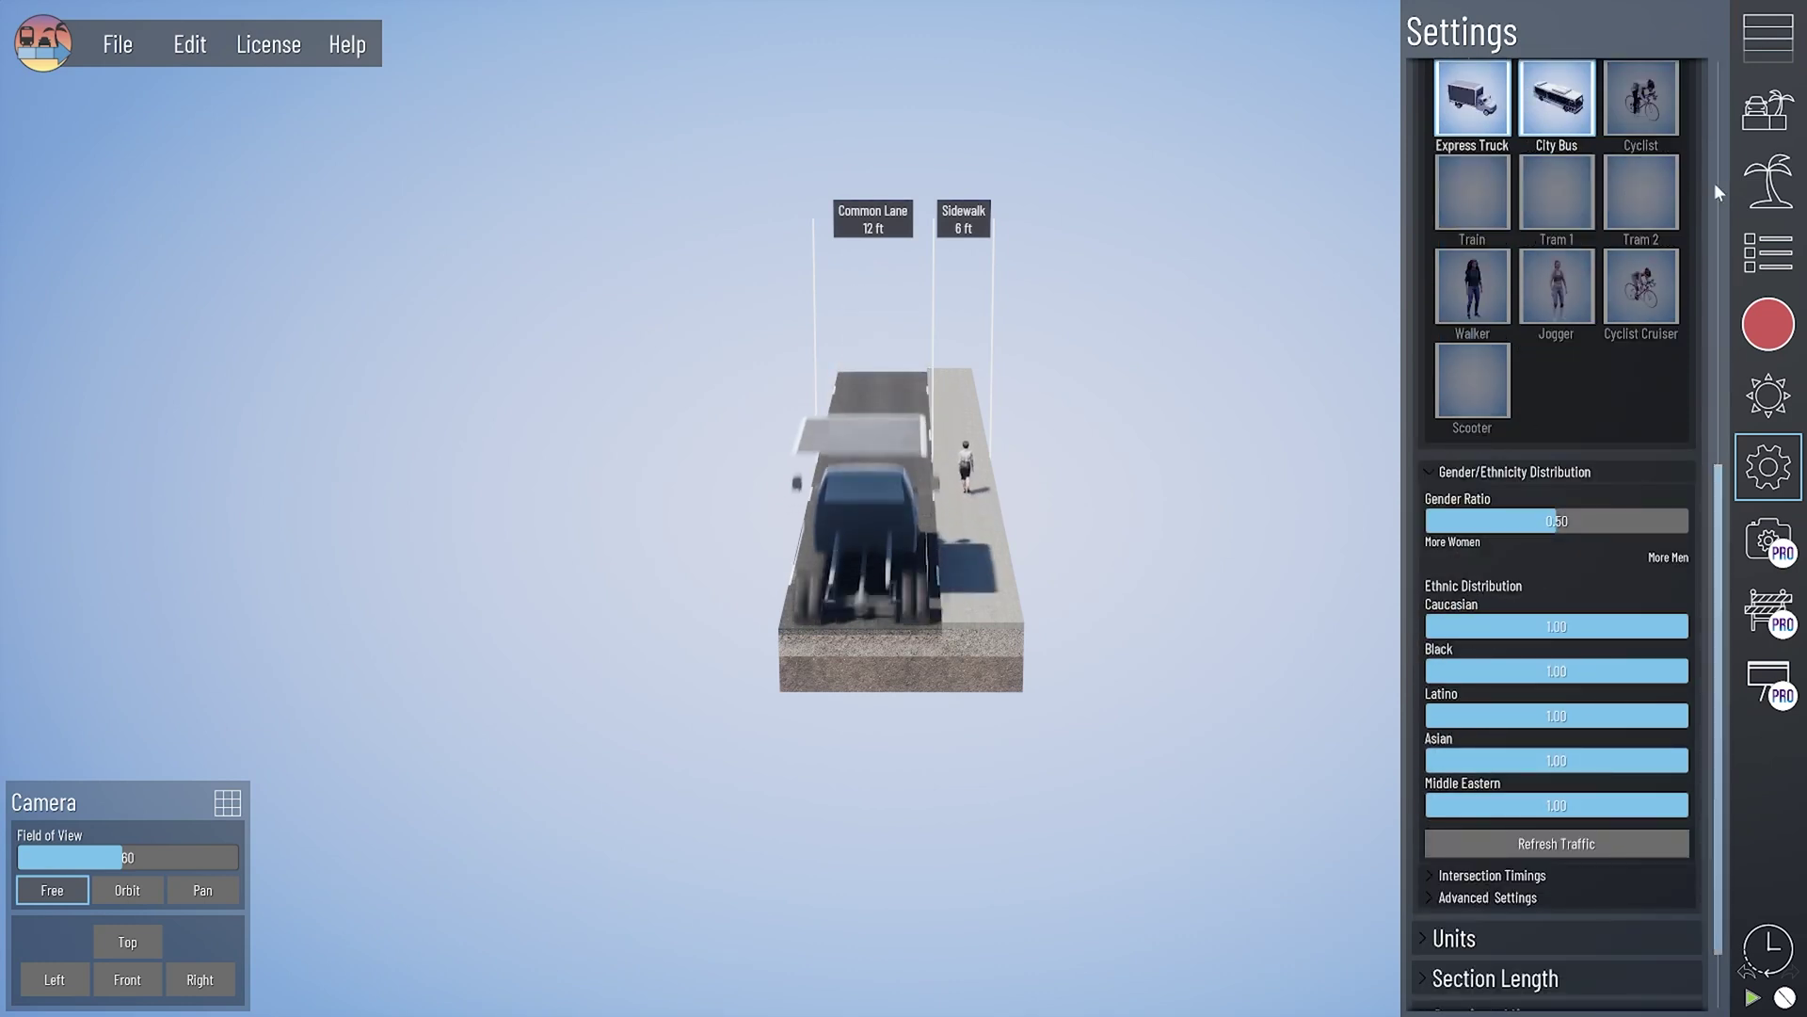
click(1795, 33)
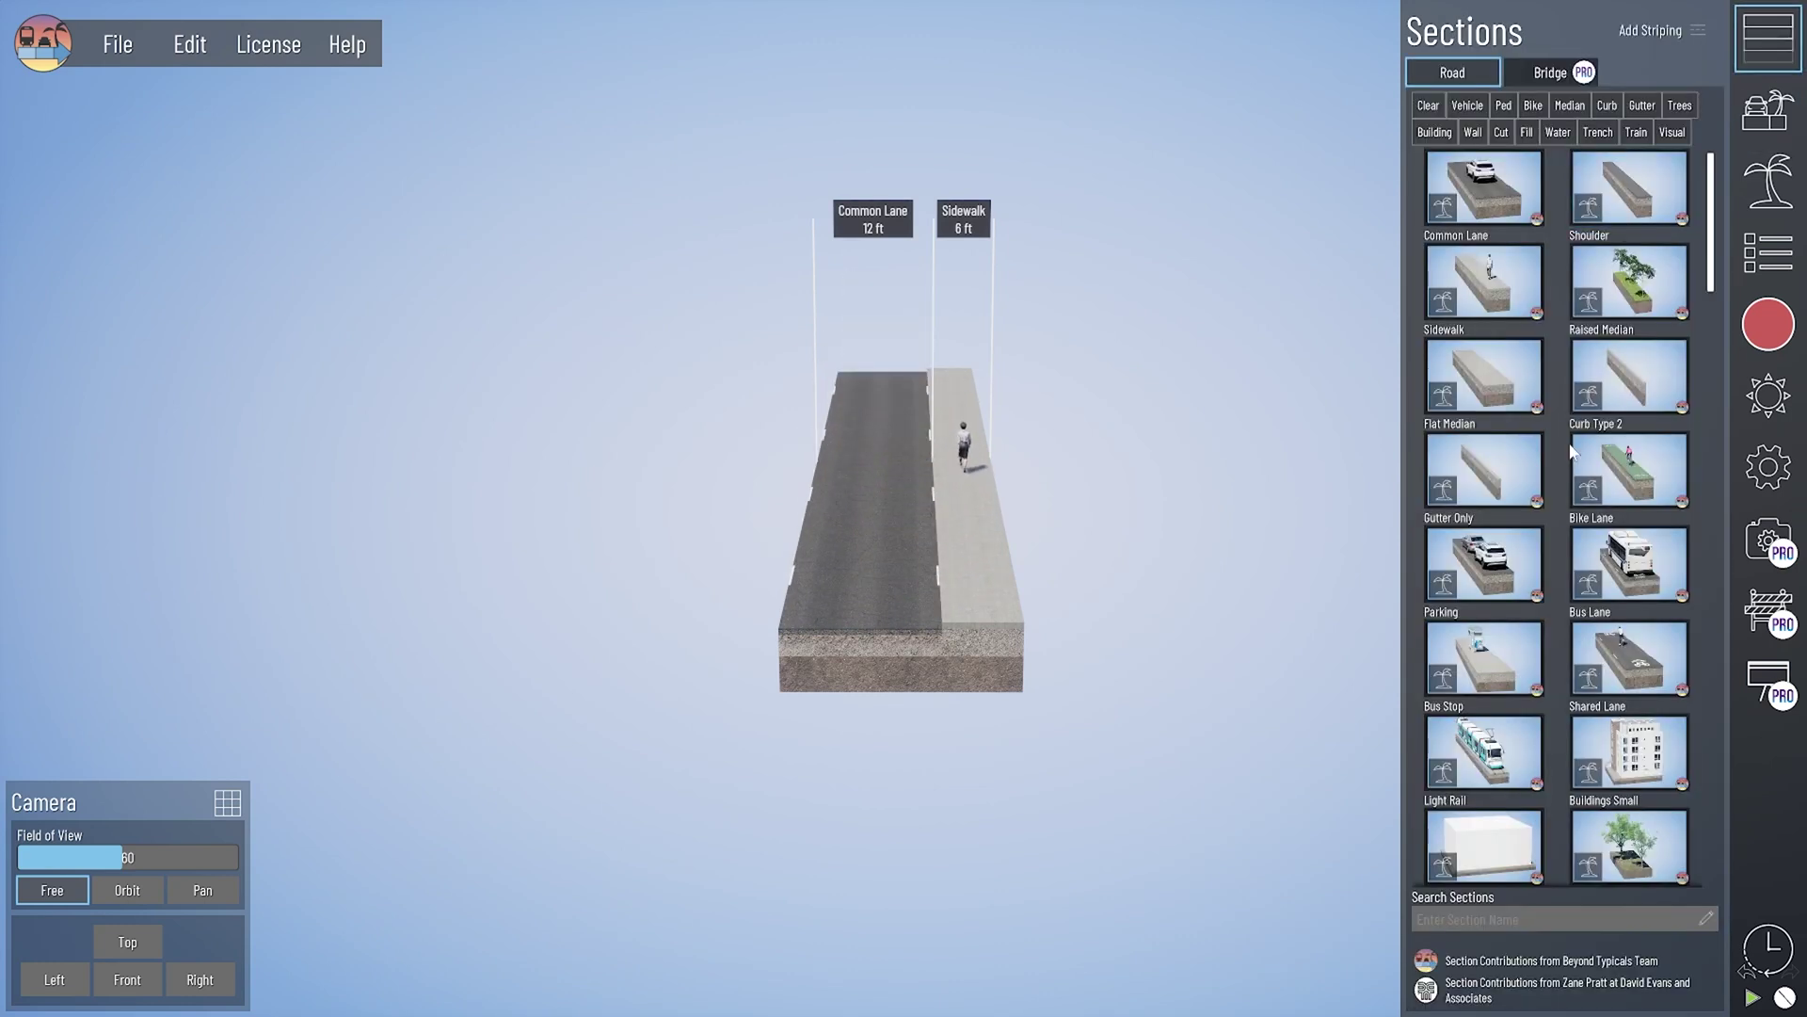
Step: Insert a Bike Lane, a Shared Lane and a Bus Lane beside the Common Lane
click(1620, 468)
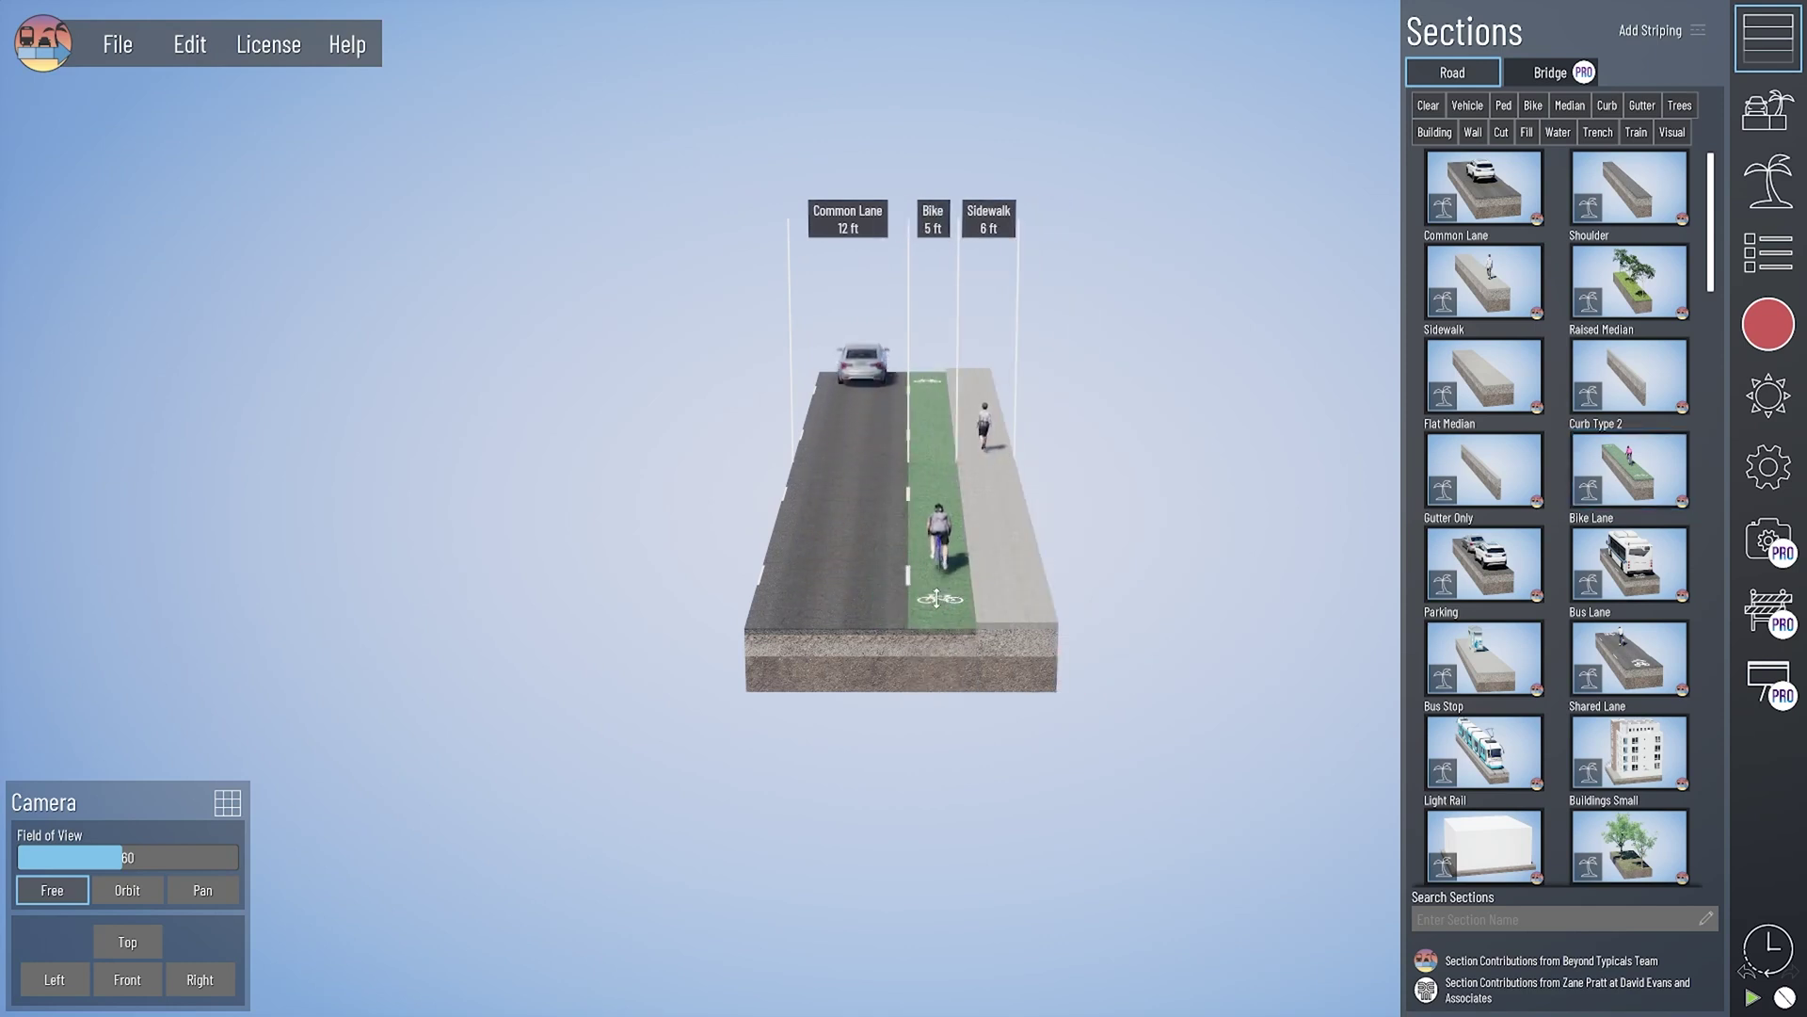
click(1625, 656)
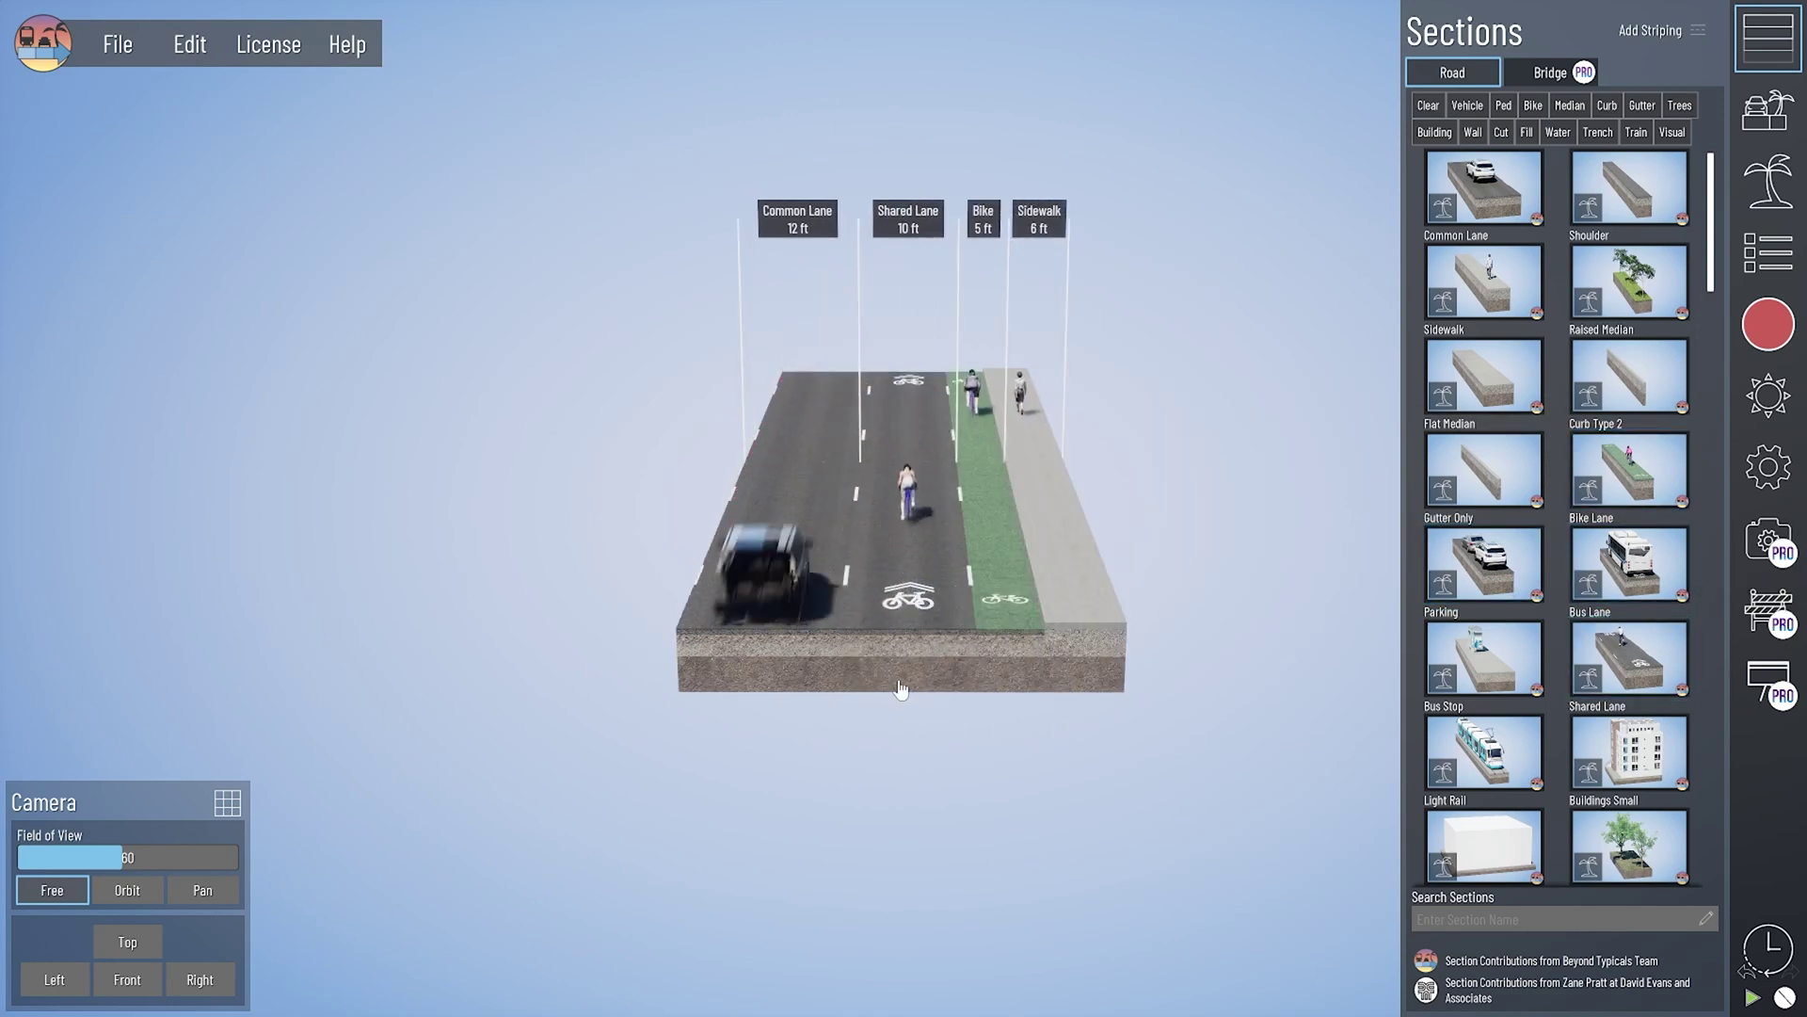
click(1639, 573)
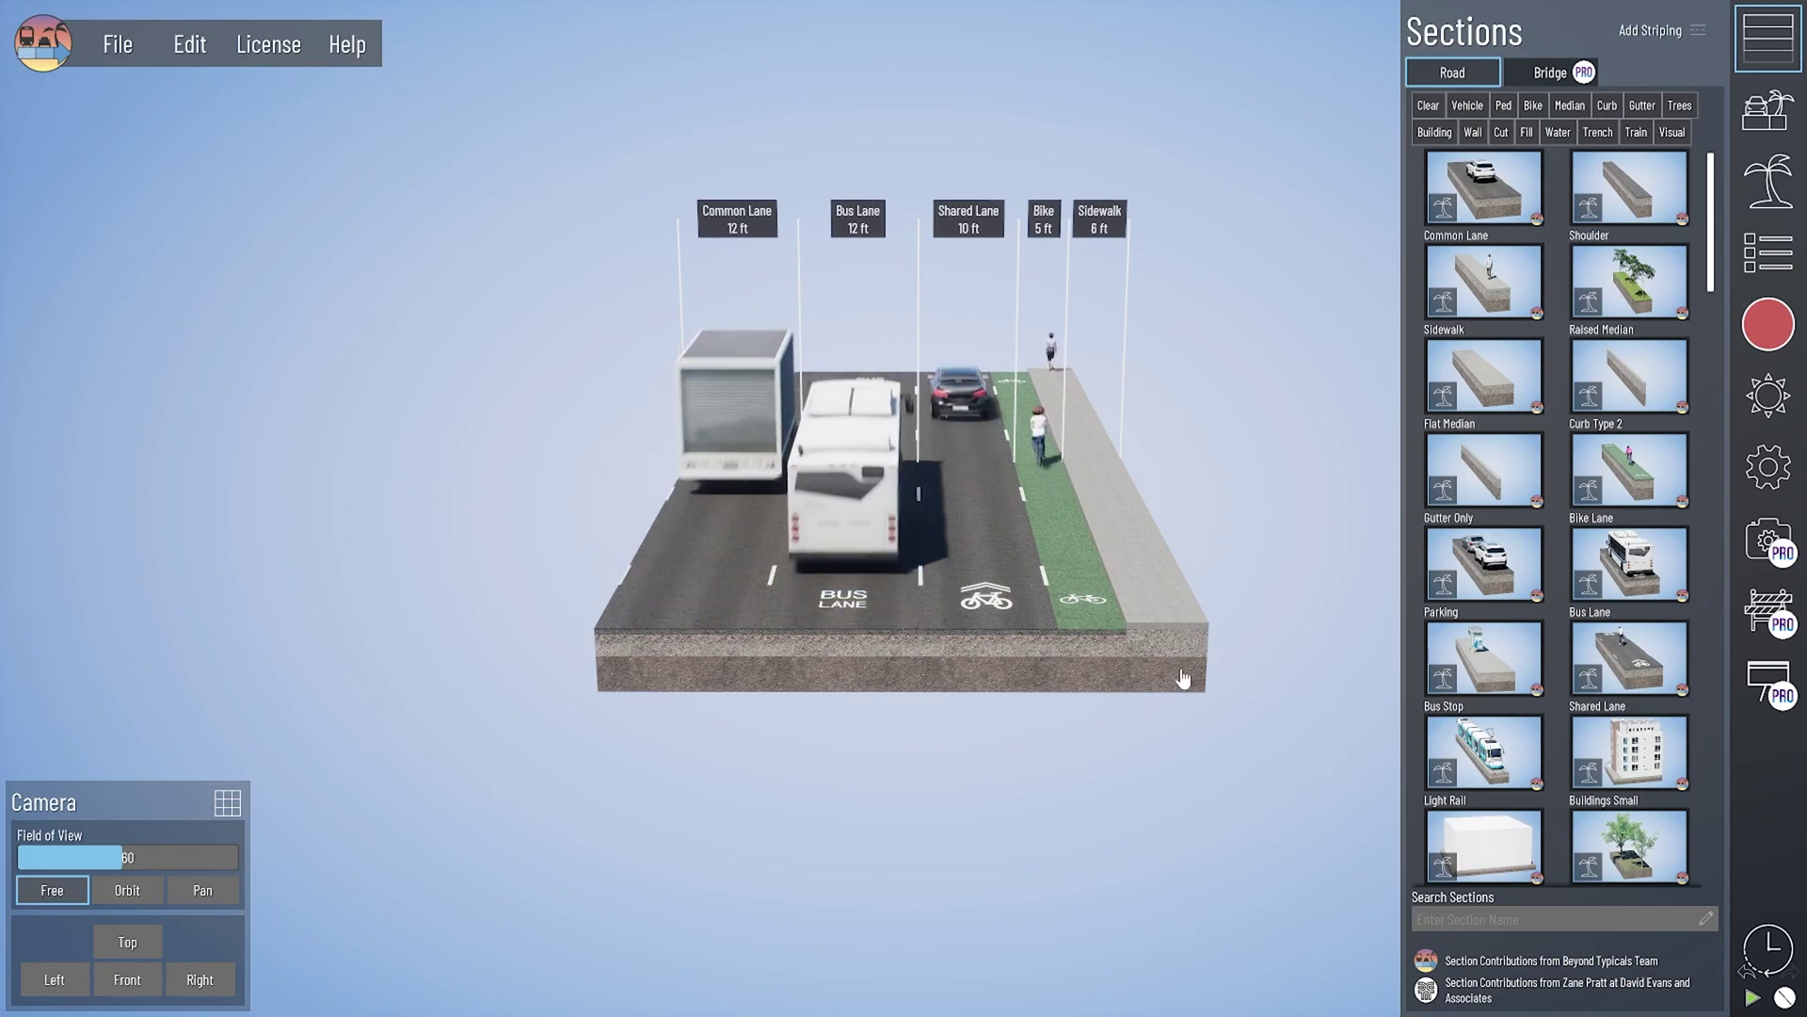
Step: Add Light Rail, Tram, Raised Rail, High Speed Rail and Train sections at the street's left
drag(1484, 751, 585, 687)
click(1636, 132)
drag(1642, 187, 527, 668)
drag(1488, 281, 462, 668)
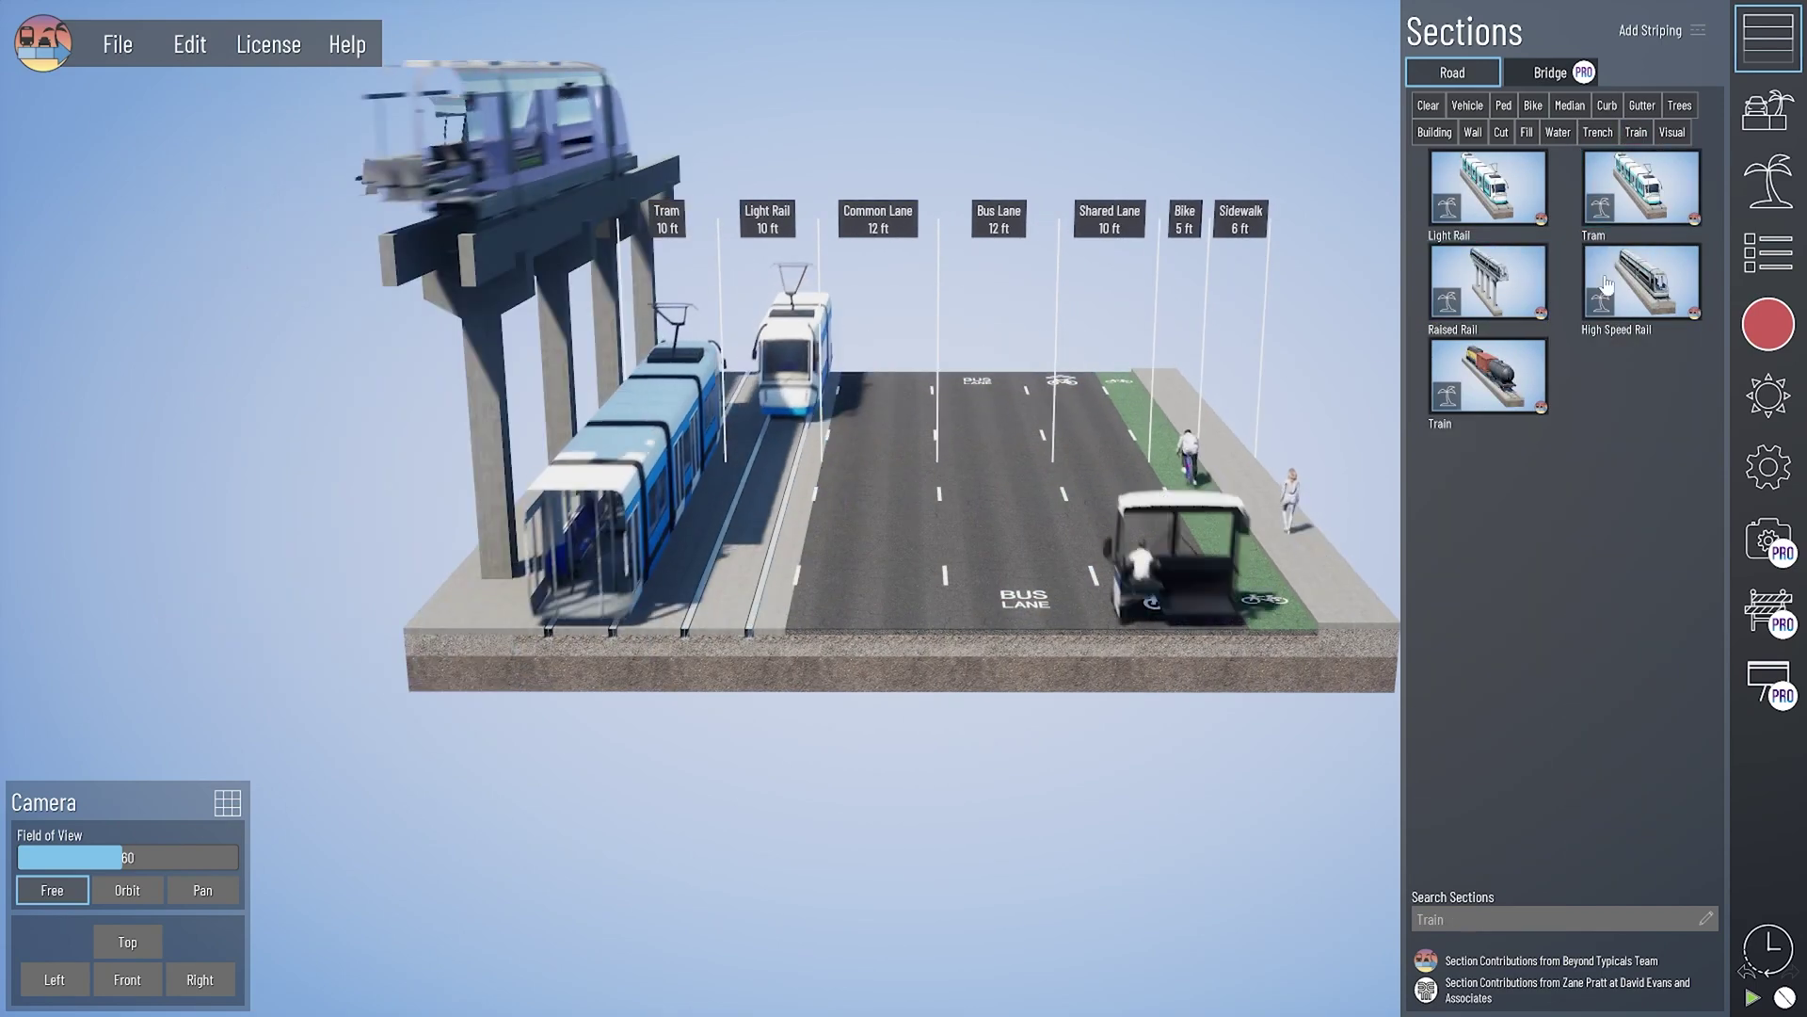
drag(1642, 281, 407, 669)
drag(1488, 376, 325, 668)
scroll(782, 613, down, 2)
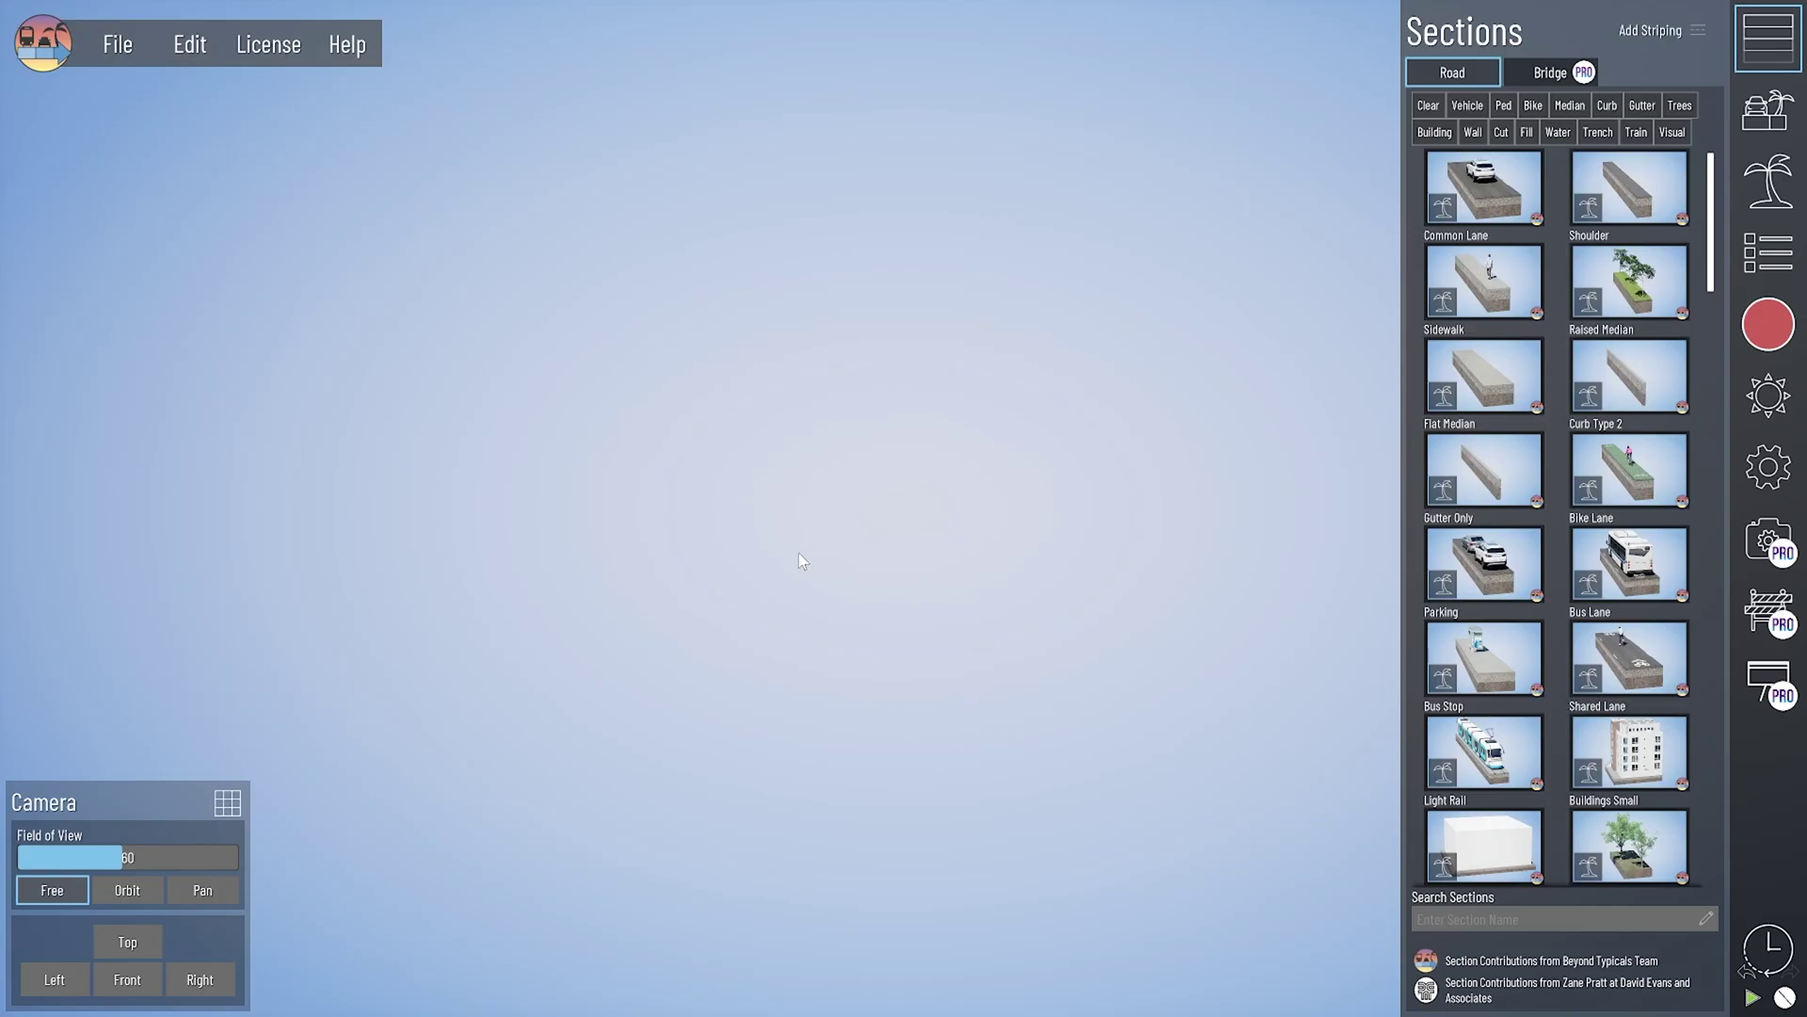
Step: Add a tree-lined Raised Median to the empty scene and reposition the view
click(1627, 306)
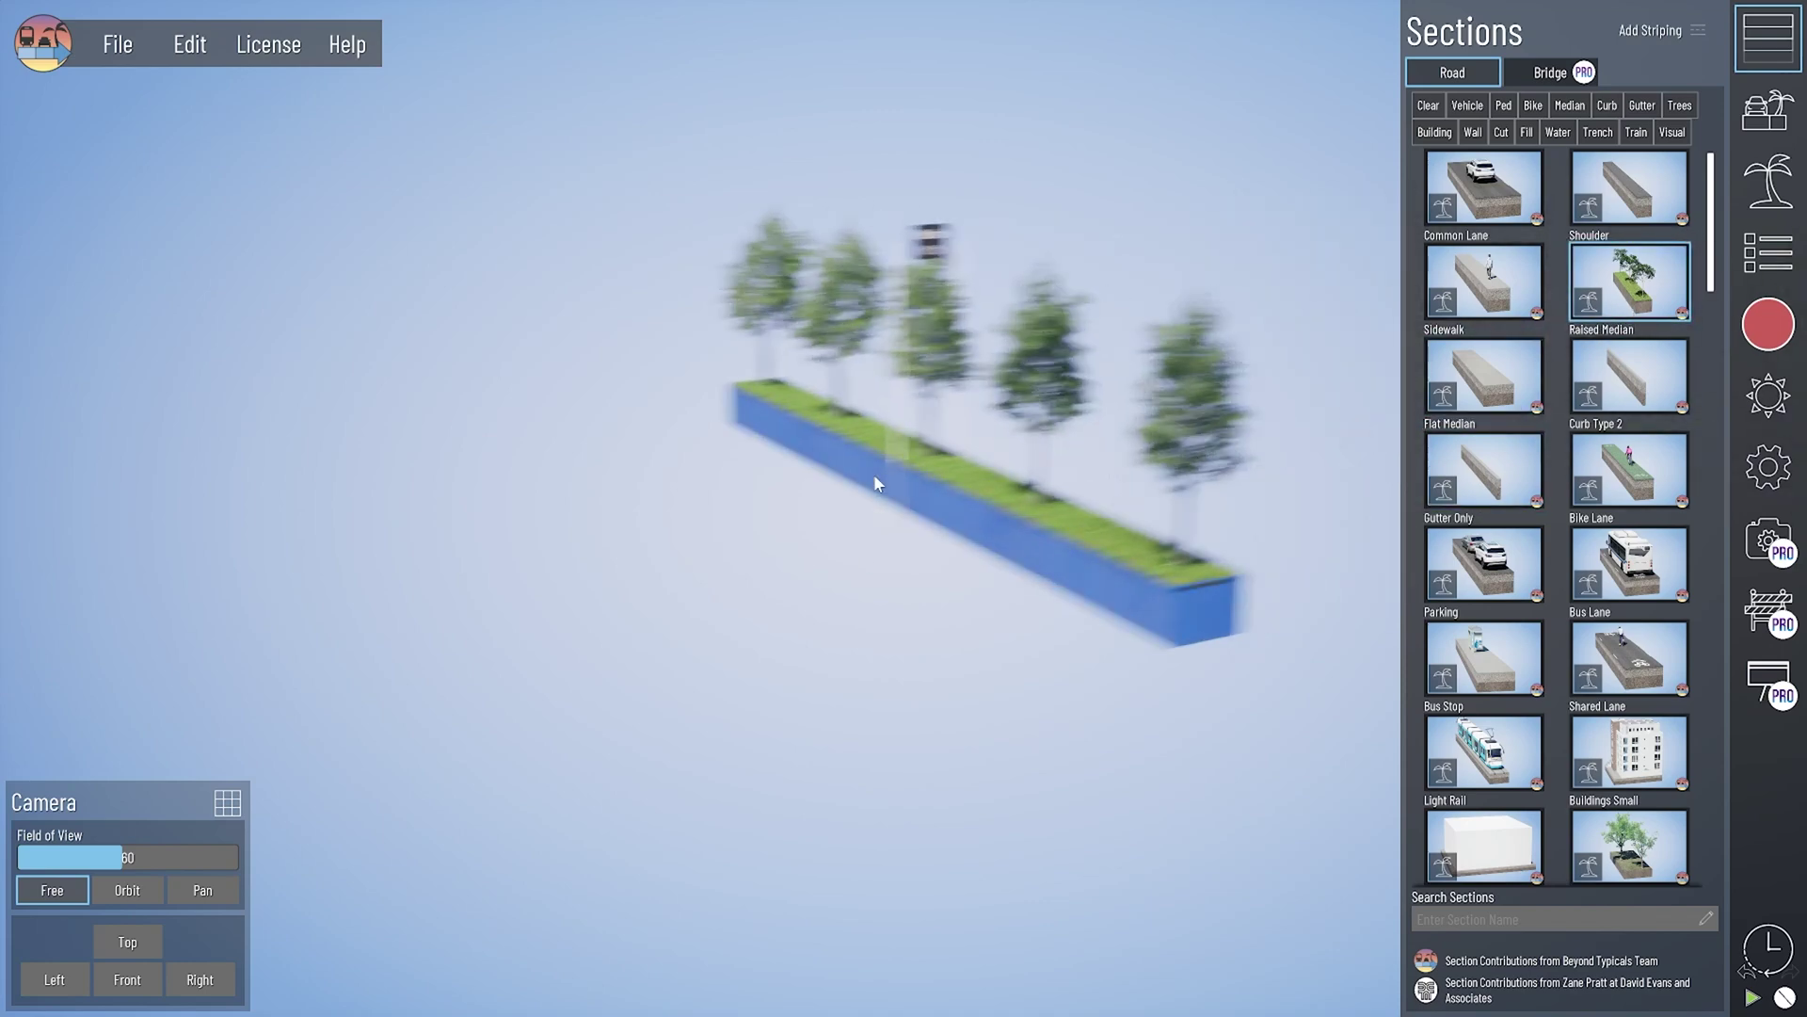
scroll(1228, 533, up, 2)
middle_drag(1217, 540, 840, 636)
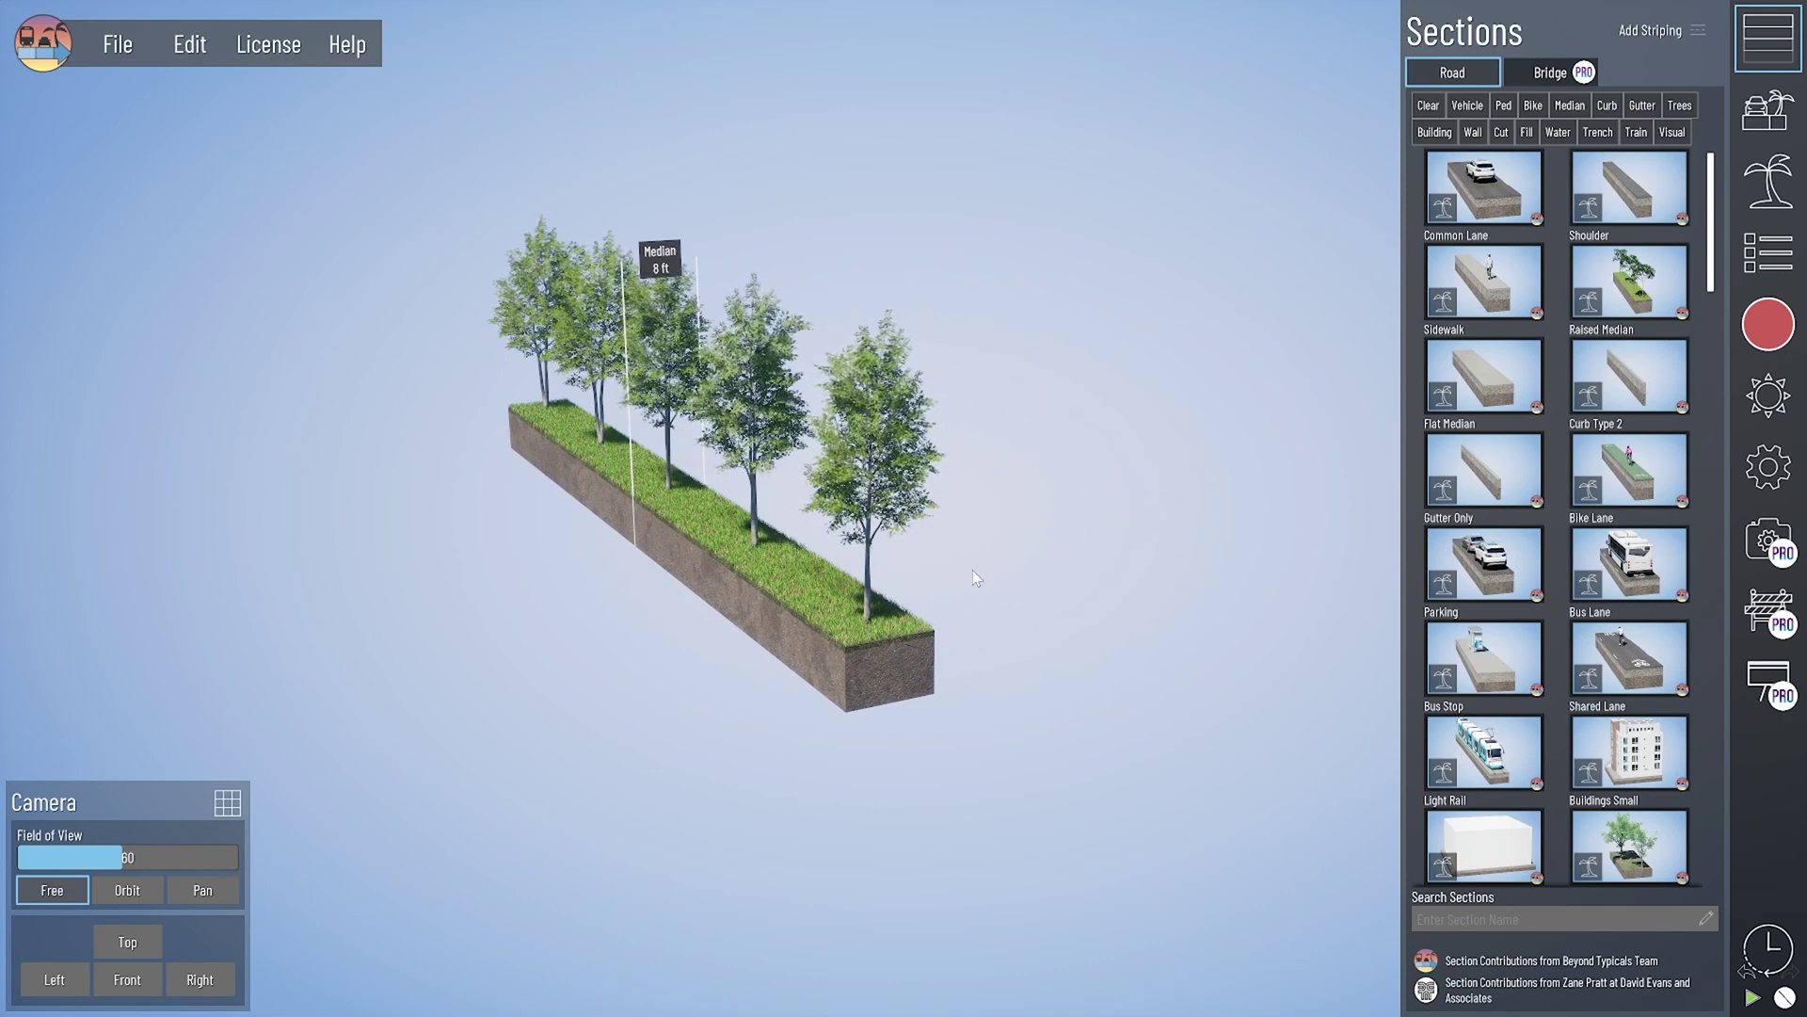
Step: Add an 8 ft Parking strip and a 12 ft Bus Stop beside it
click(1485, 565)
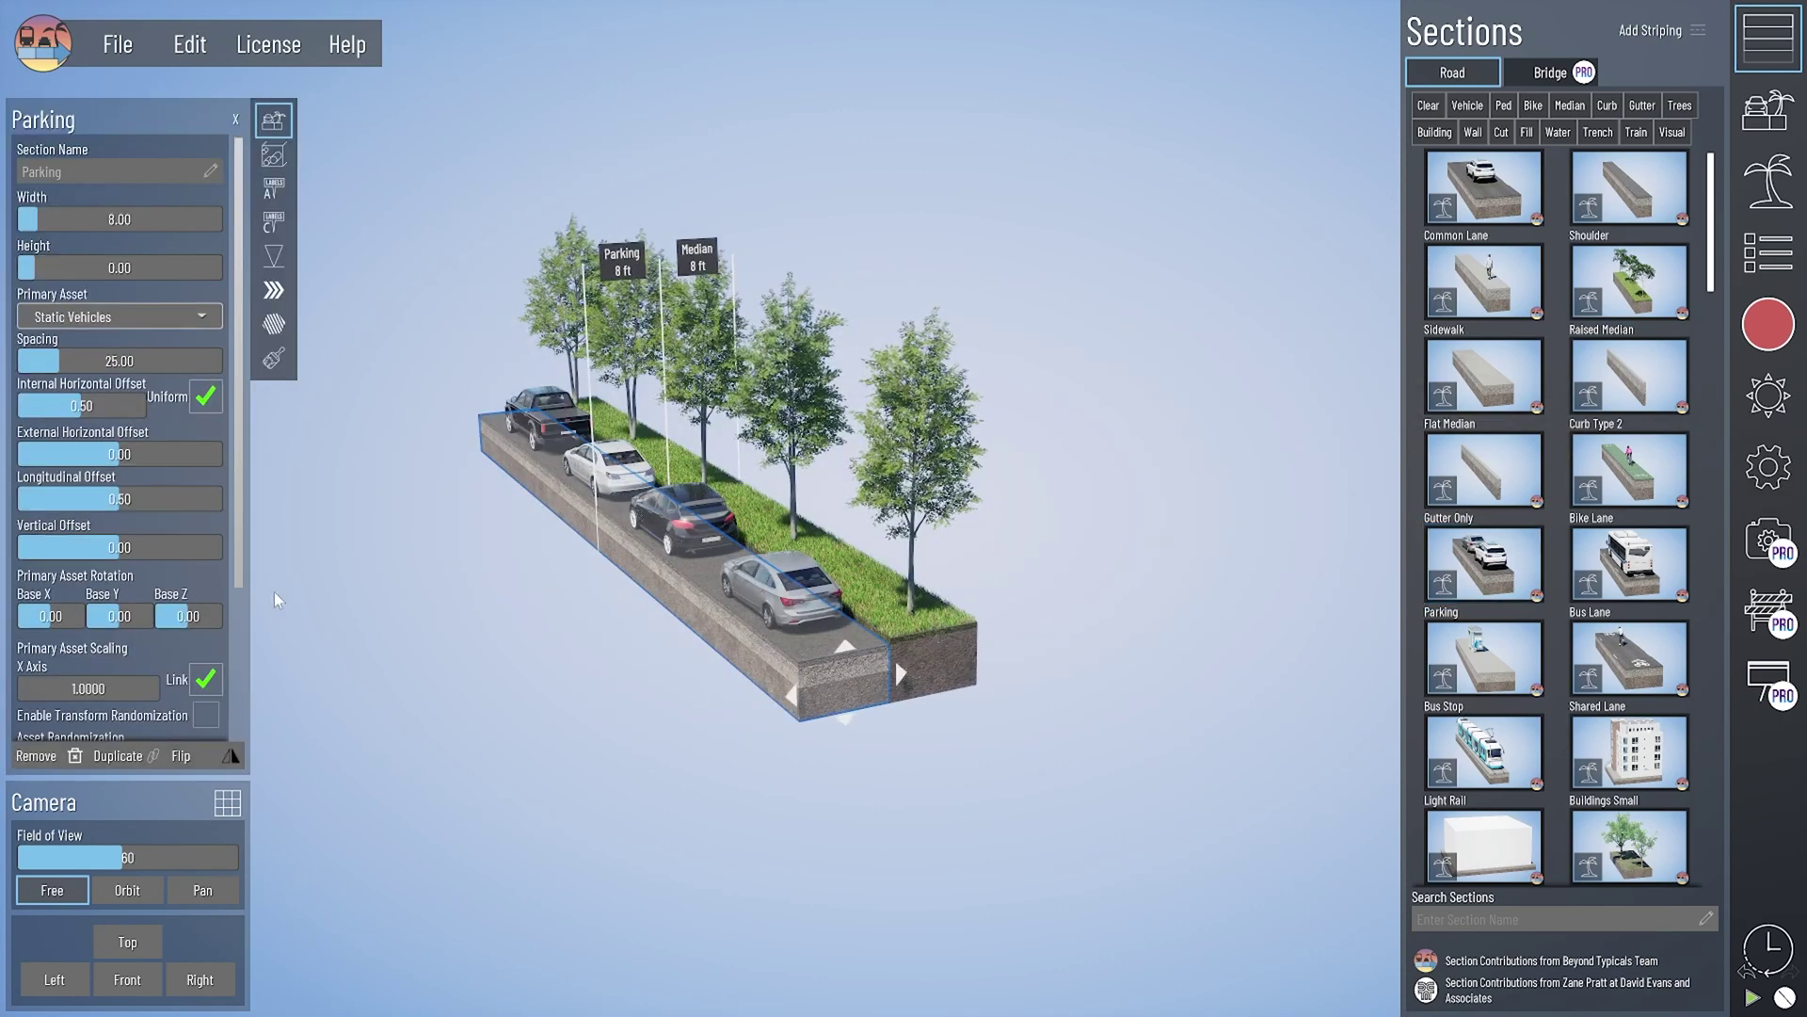
drag(1484, 657, 669, 774)
click(876, 662)
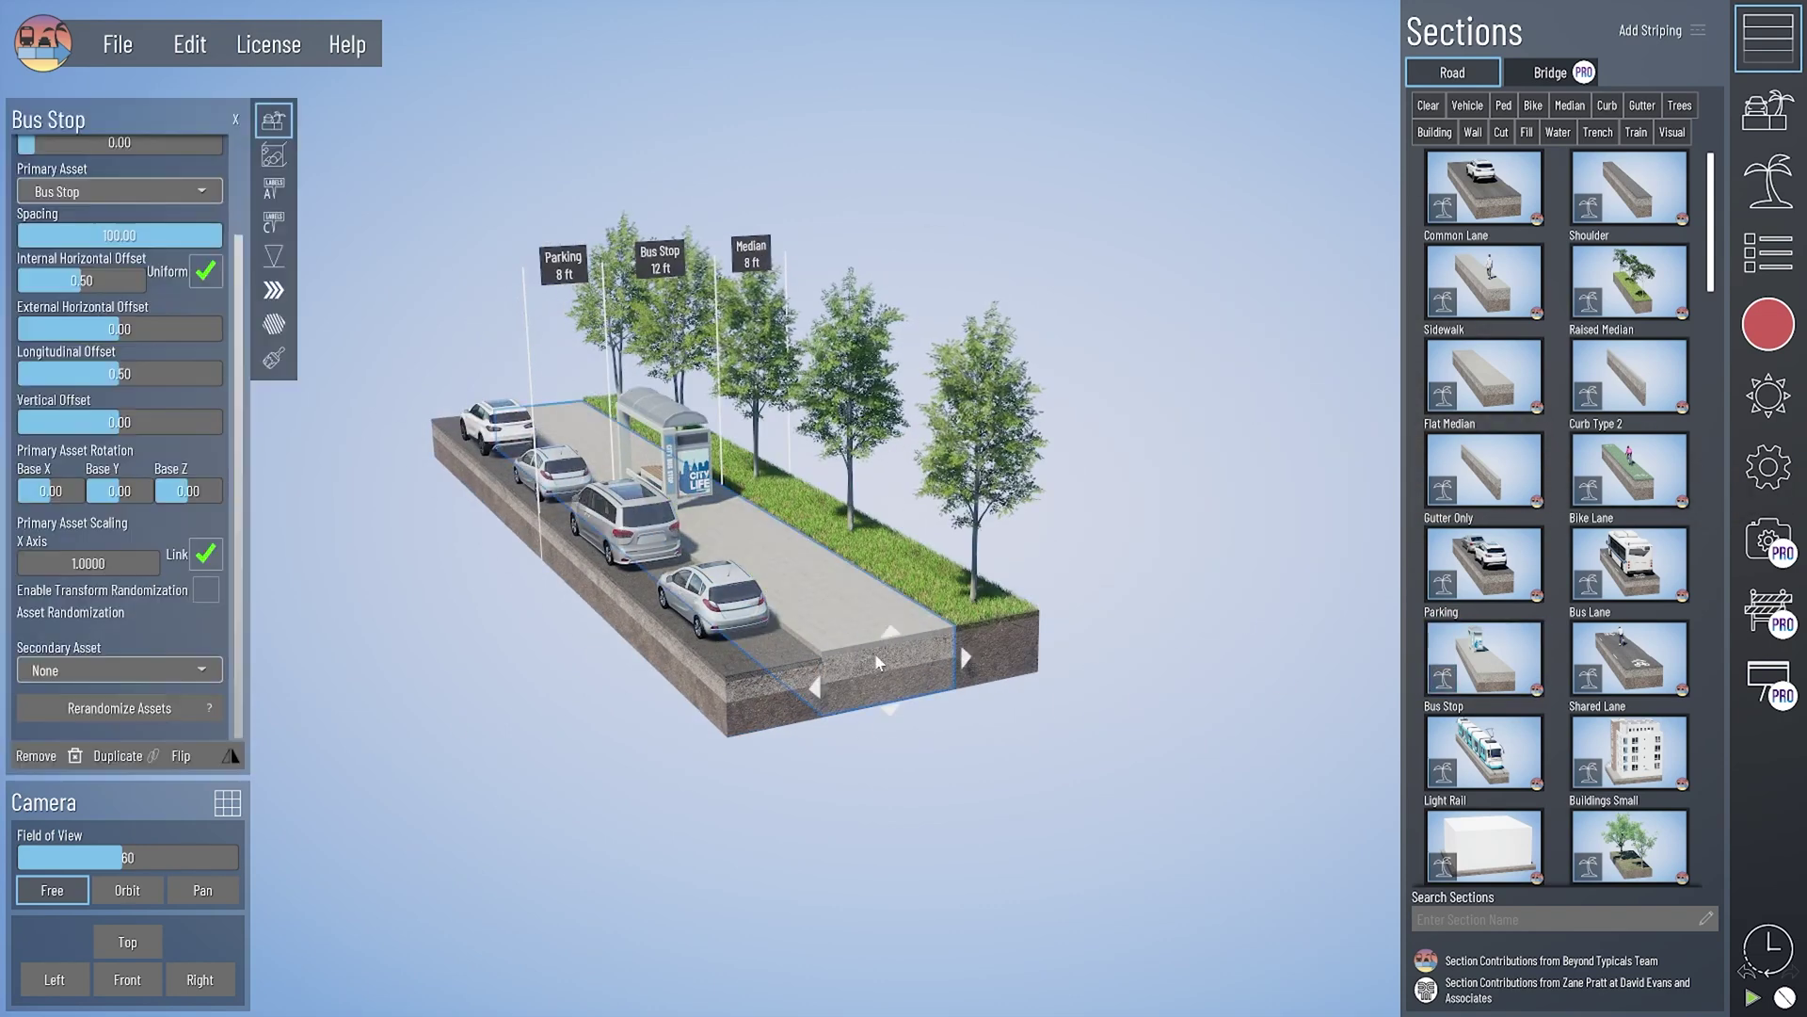
click(1159, 844)
Step: Try a Buildings Small section, rerandomize it, then delete it
drag(1651, 763, 815, 686)
click(113, 713)
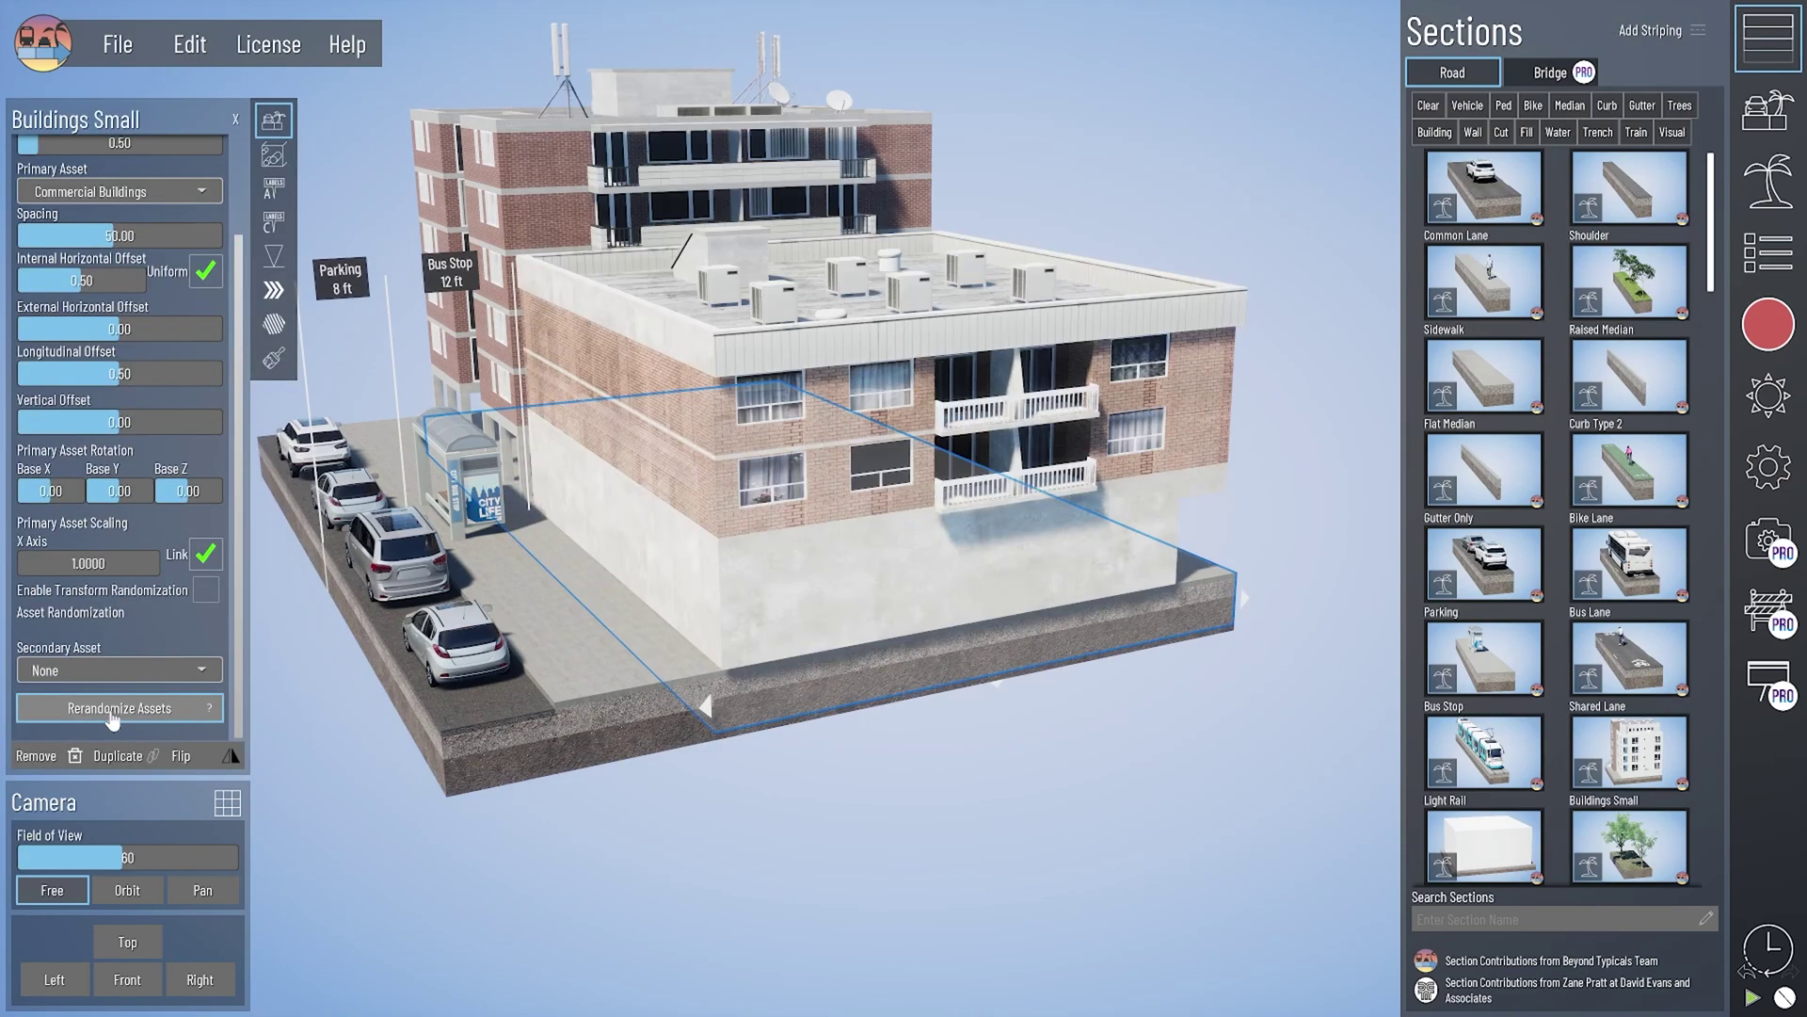
key(Delete)
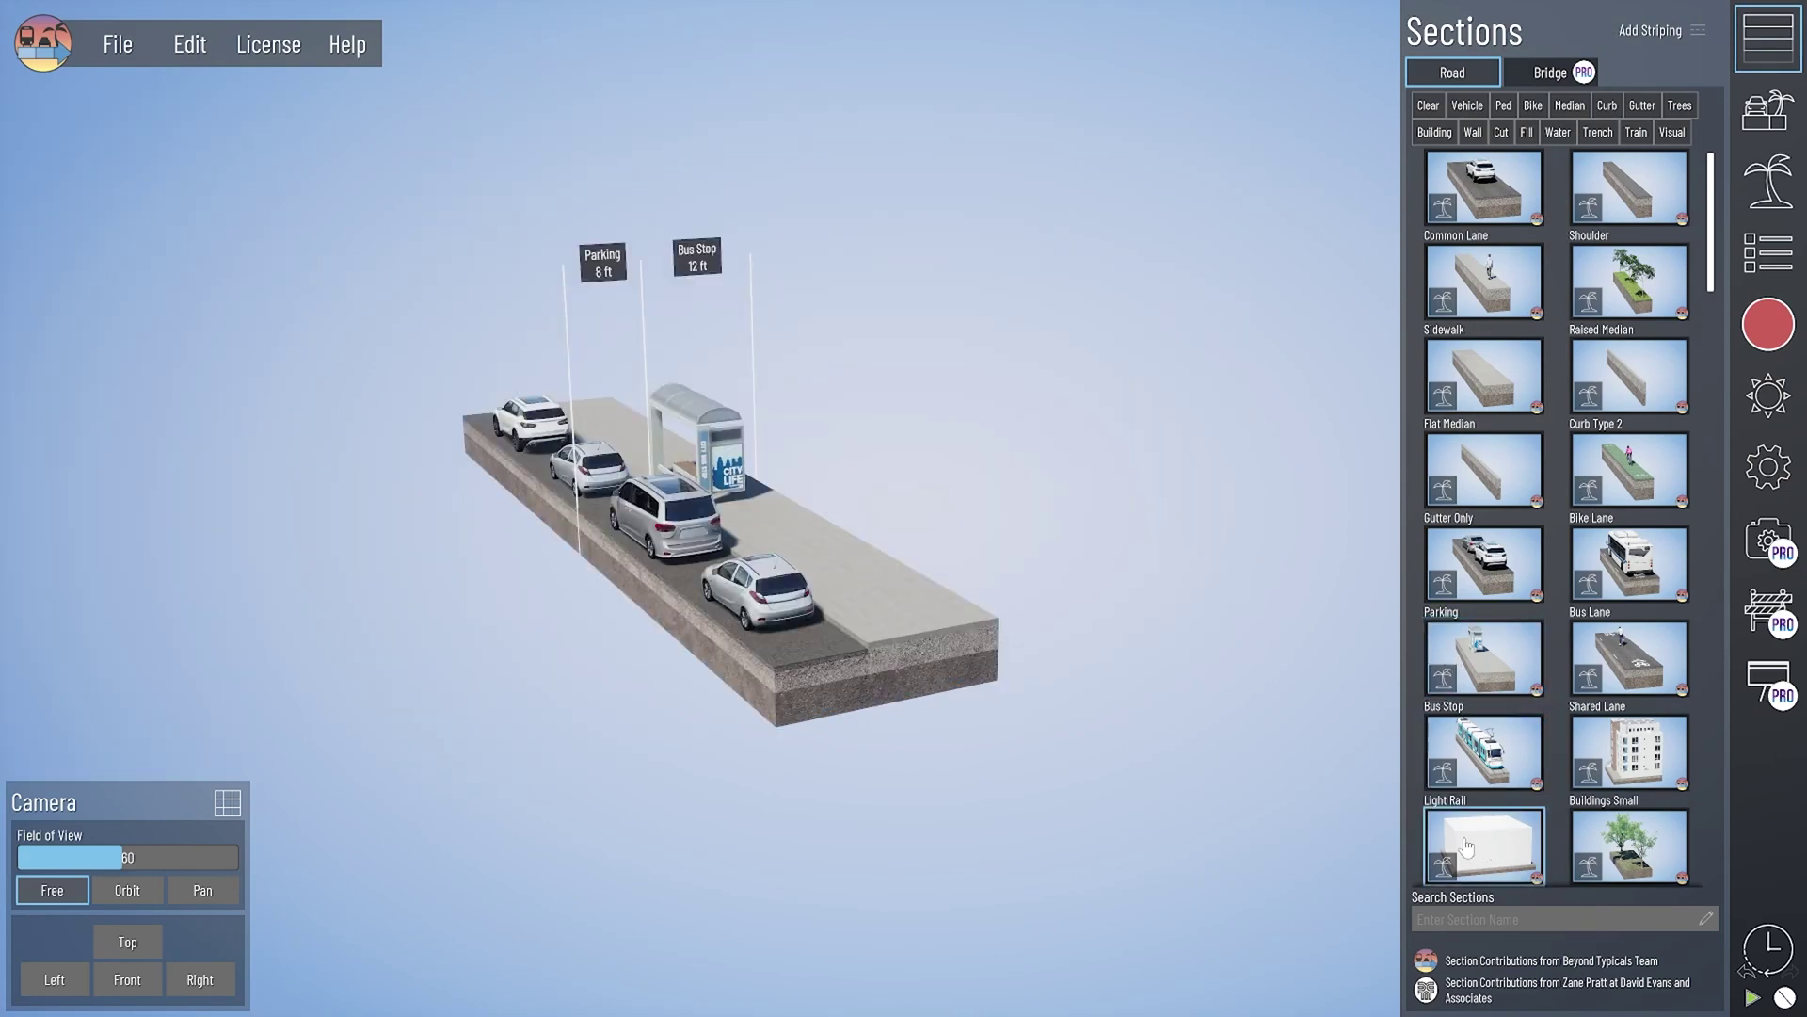
Step: Add a large white building beside the street, then delete it
drag(1466, 846, 631, 783)
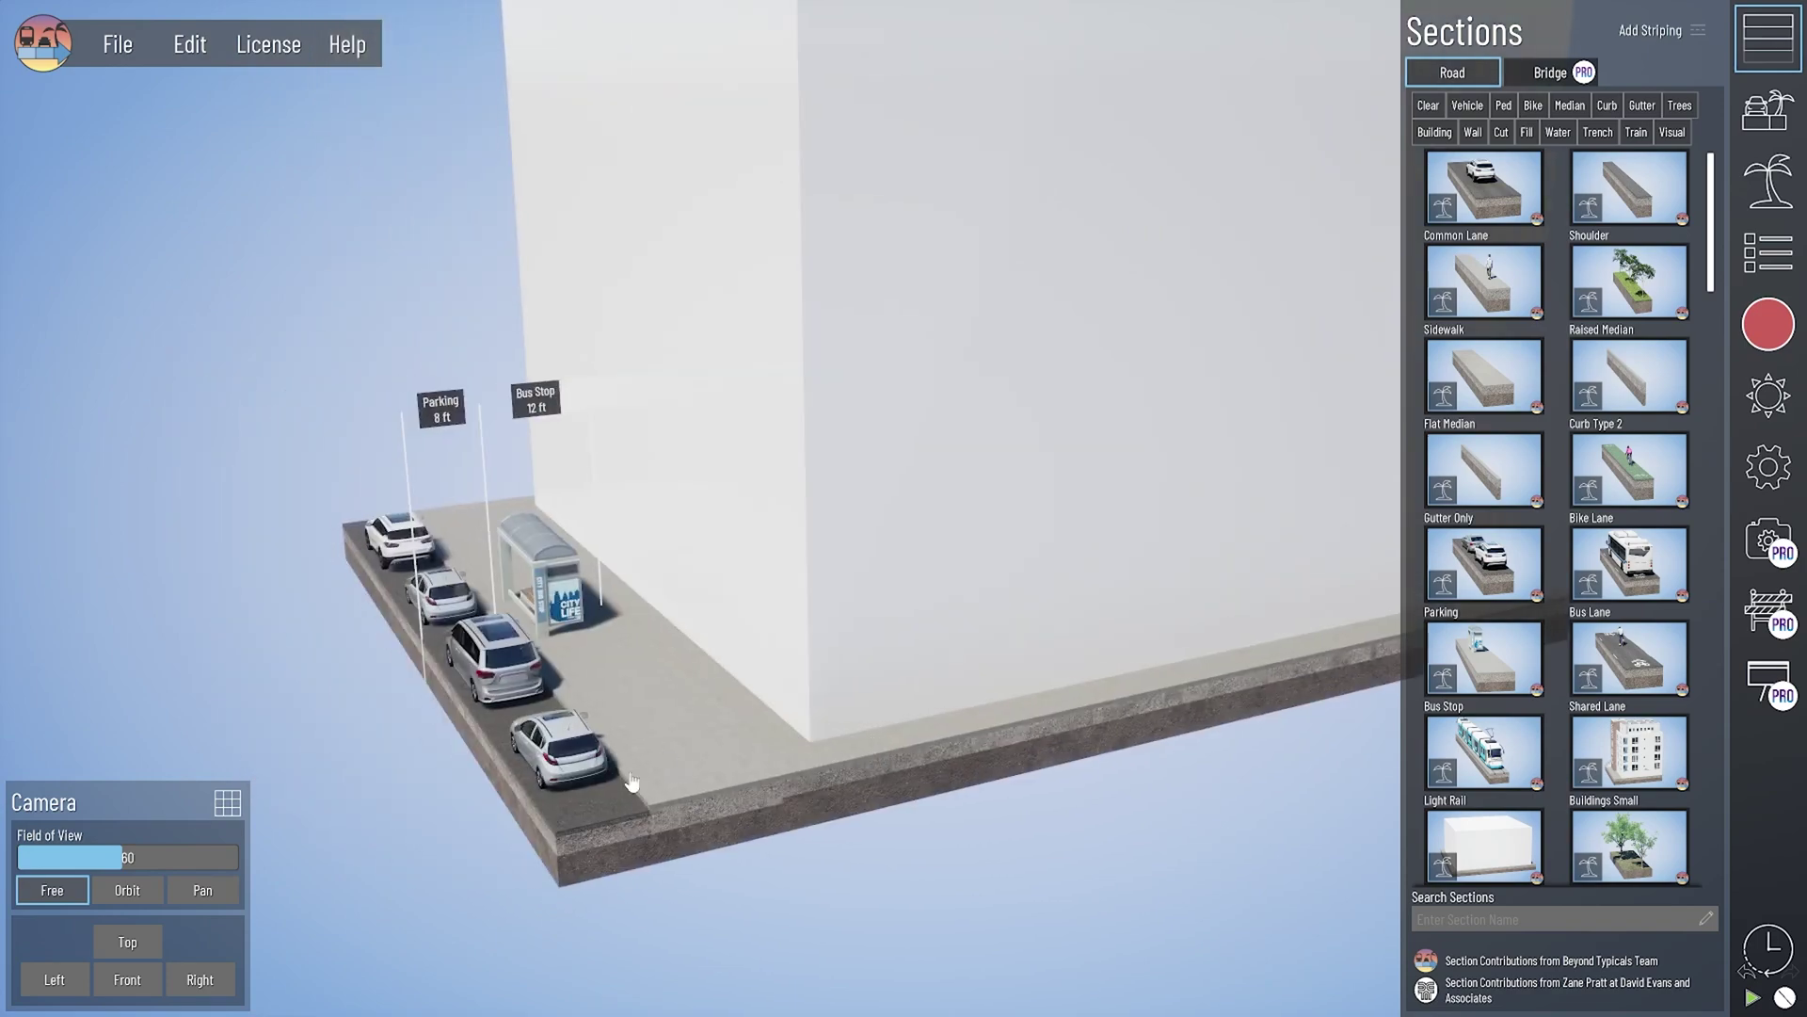
click(819, 798)
key(Delete)
Step: Try a 20 ft Trees strip plus desert and Fescue, Bluegrass, Ryegrass grass strips, then delete them
drag(1630, 841, 1190, 706)
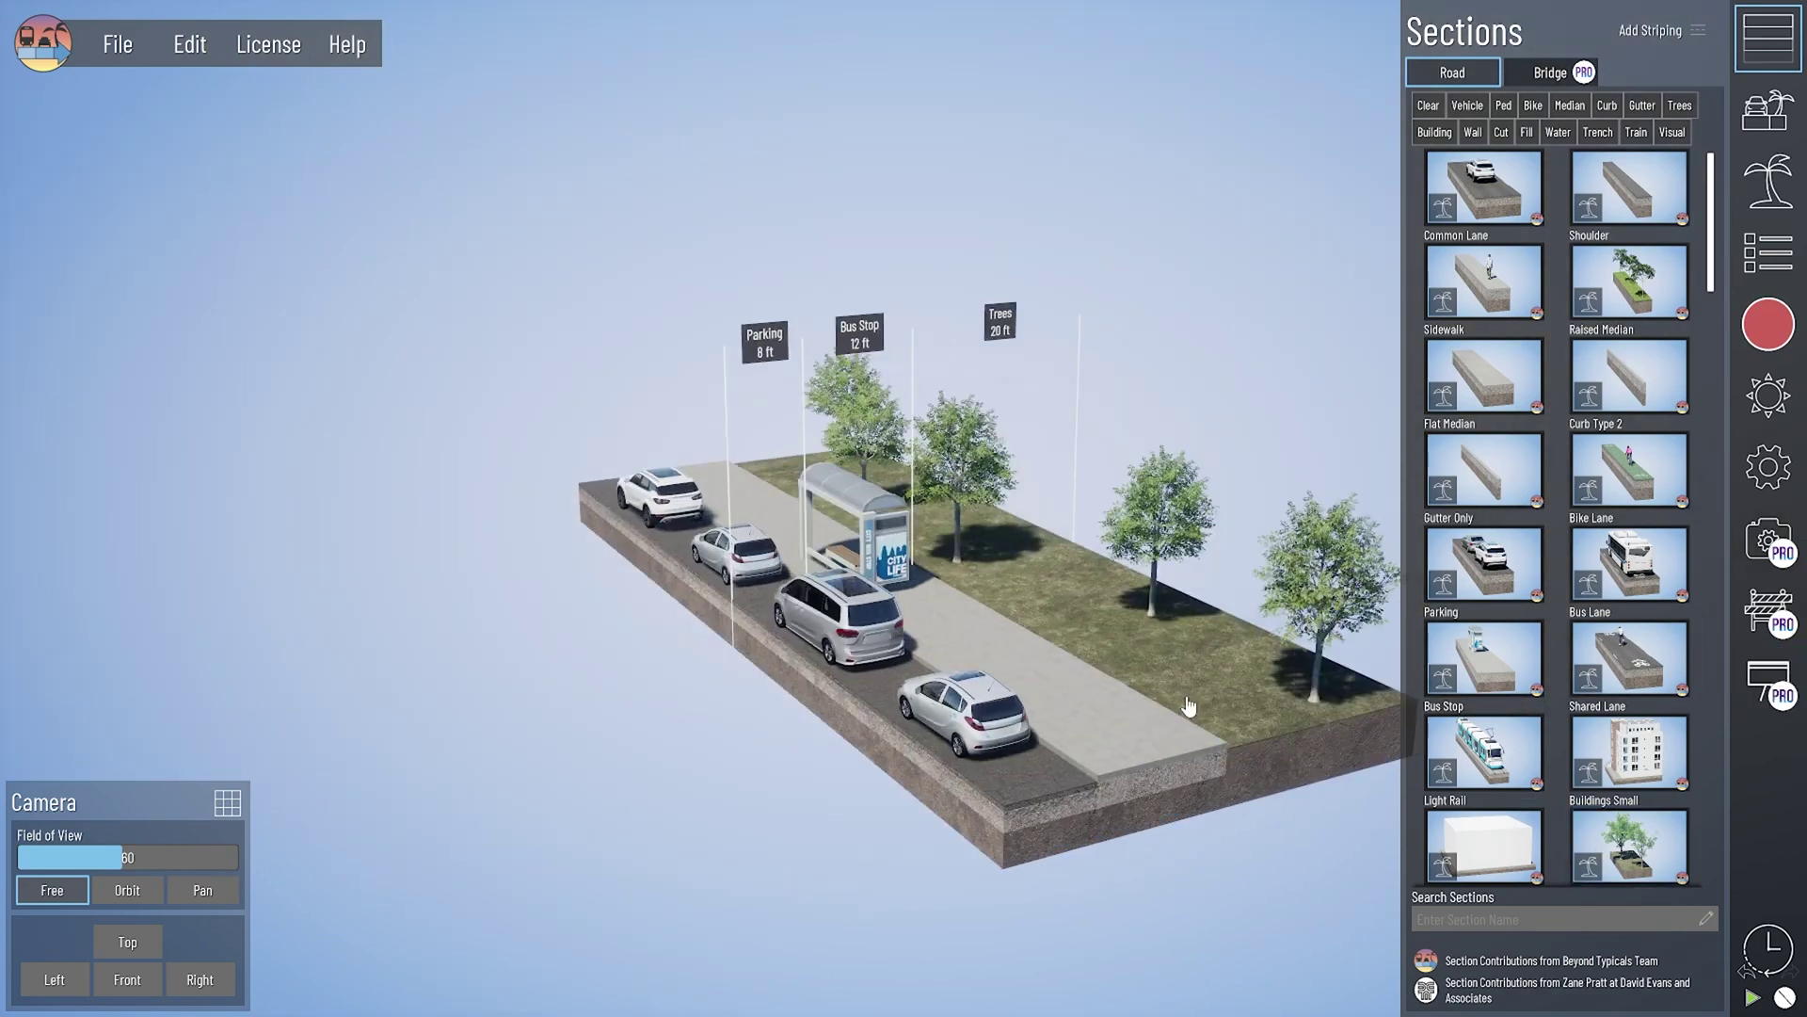
scroll(1621, 574, down, 8)
drag(1485, 689, 1198, 618)
drag(1485, 218, 861, 673)
drag(1631, 218, 909, 692)
drag(1485, 312, 951, 702)
drag(1630, 313, 969, 730)
drag(1484, 406, 1064, 696)
key(ctrl+z)
drag(1484, 500, 1054, 696)
drag(1631, 500, 1120, 682)
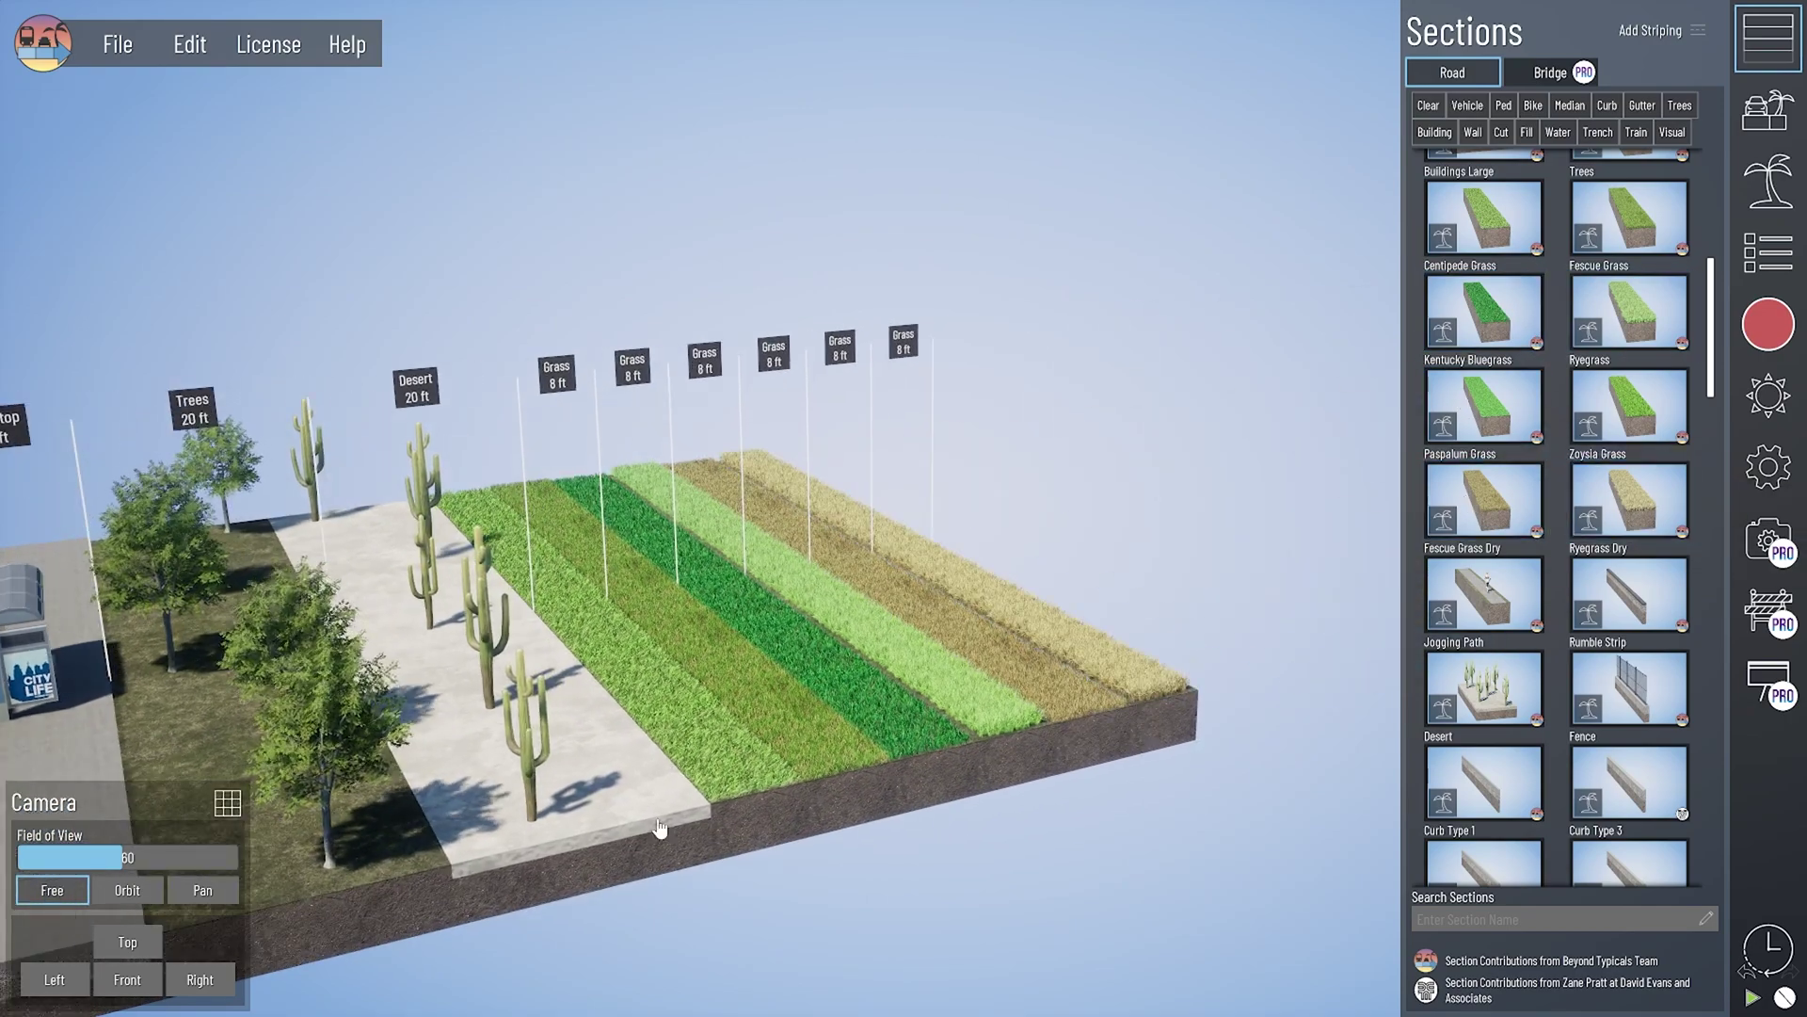
key(Delete)
key(Delete)
key(Delete)
key(Delete)
key(Delete)
key(Delete)
key(Delete)
key(Delete)
Step: Add a Fence and a Sound Wall at the street's edge, flipping the wall to face the street
drag(1630, 689, 666, 835)
scroll(666, 835, up, 3)
scroll(1654, 750, down, 2)
drag(1709, 410, 1706, 830)
drag(1630, 453, 692, 697)
click(753, 714)
click(226, 756)
Step: Set the fence's Primary Asset to chain-link Fence 3
click(690, 710)
scroll(309, 595, up, 2)
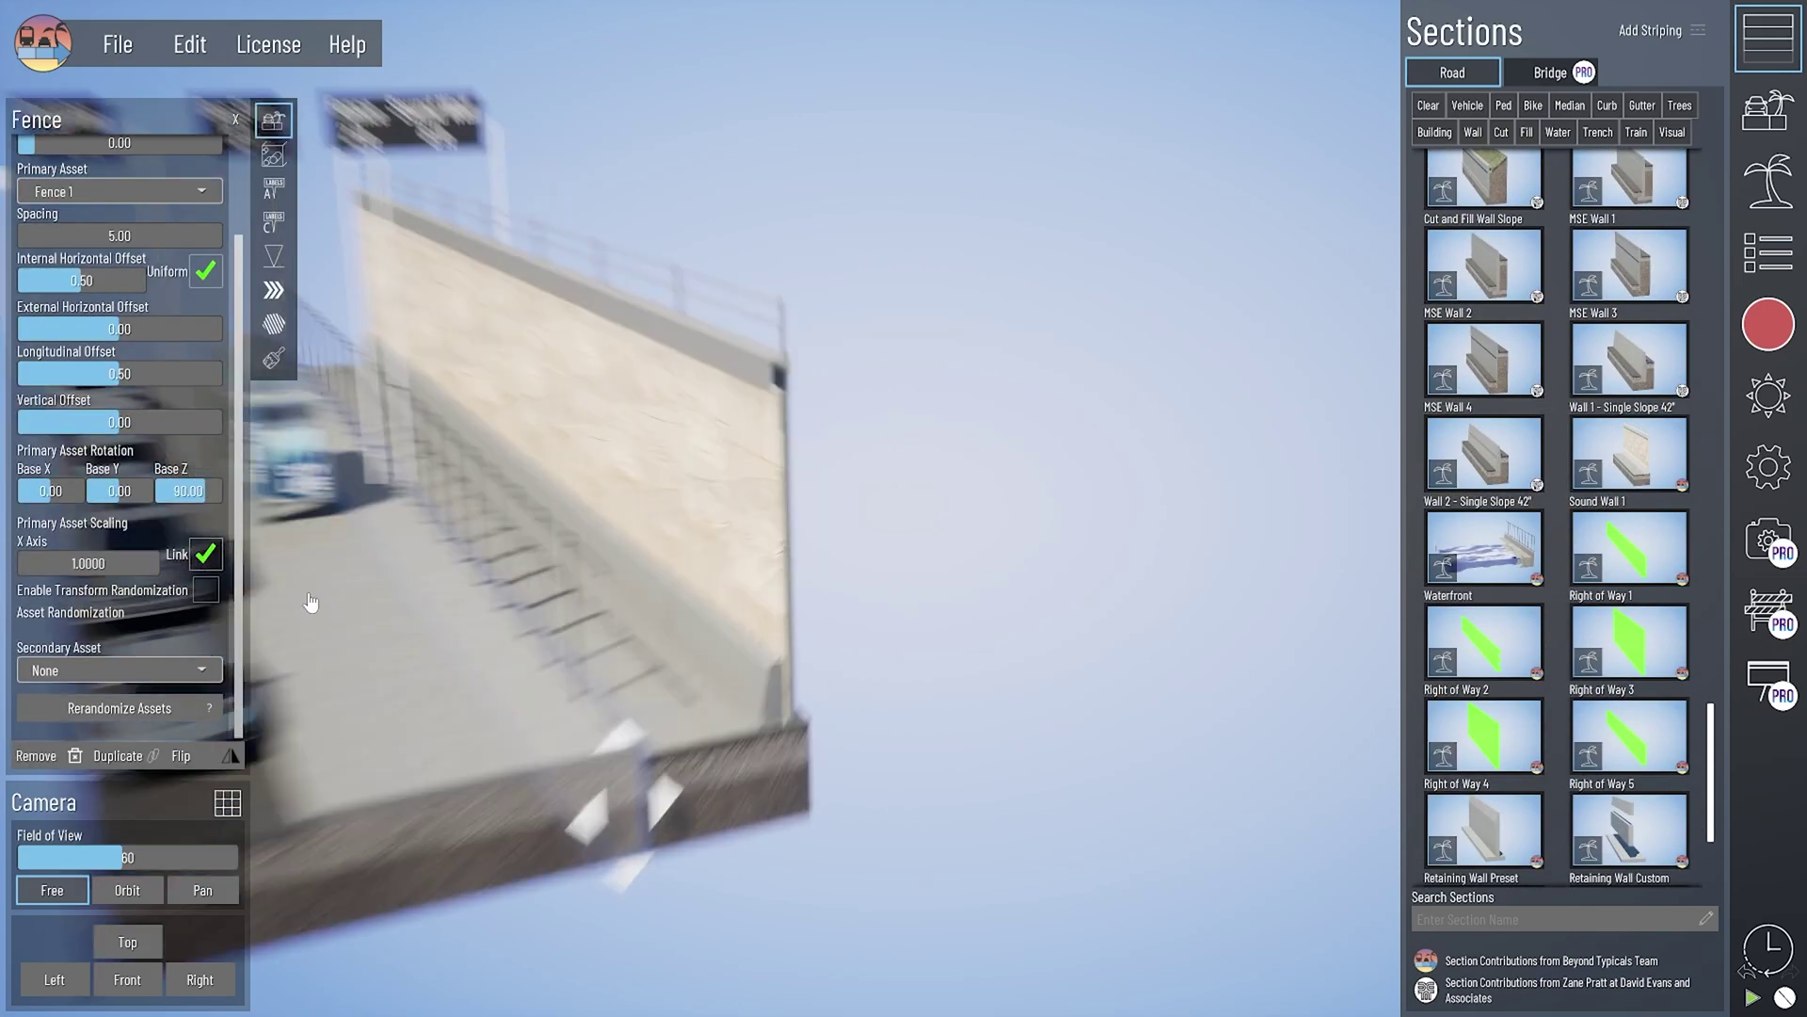
click(85, 325)
click(1322, 728)
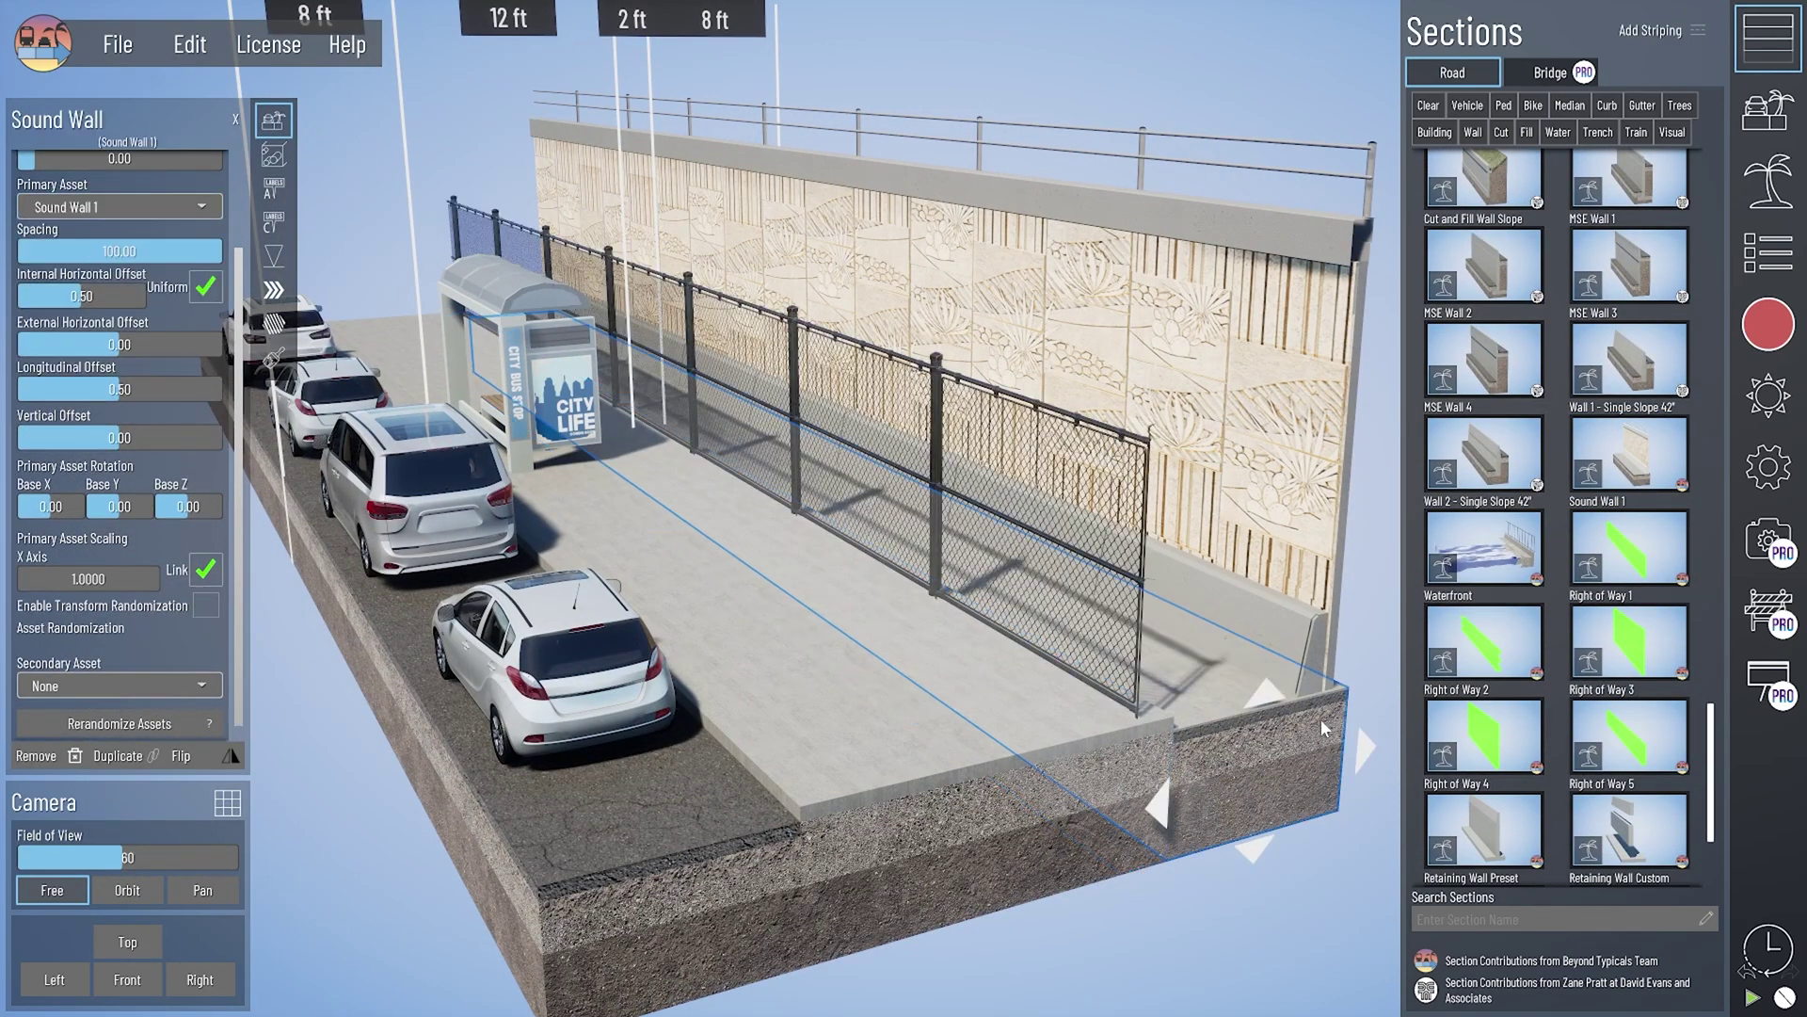
click(92, 272)
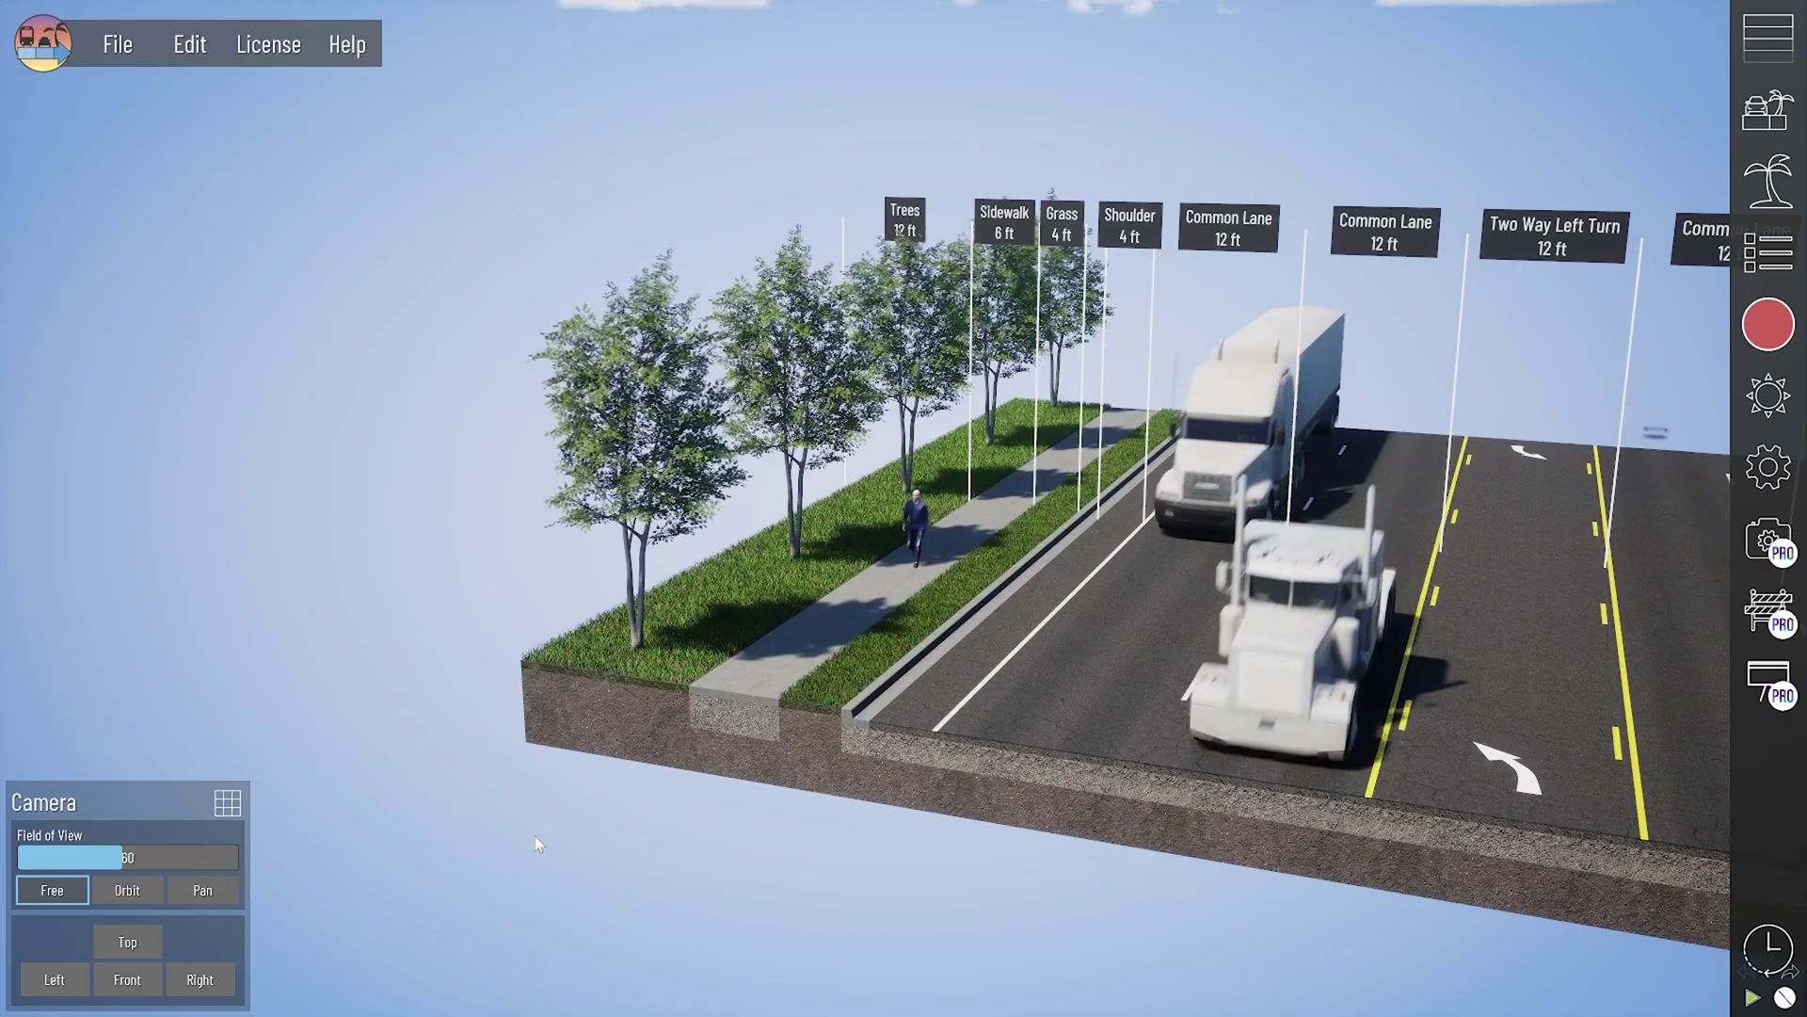
Step: Change the Trees strip's Primary Asset from Beech Tree 02 to Bush 1
click(648, 710)
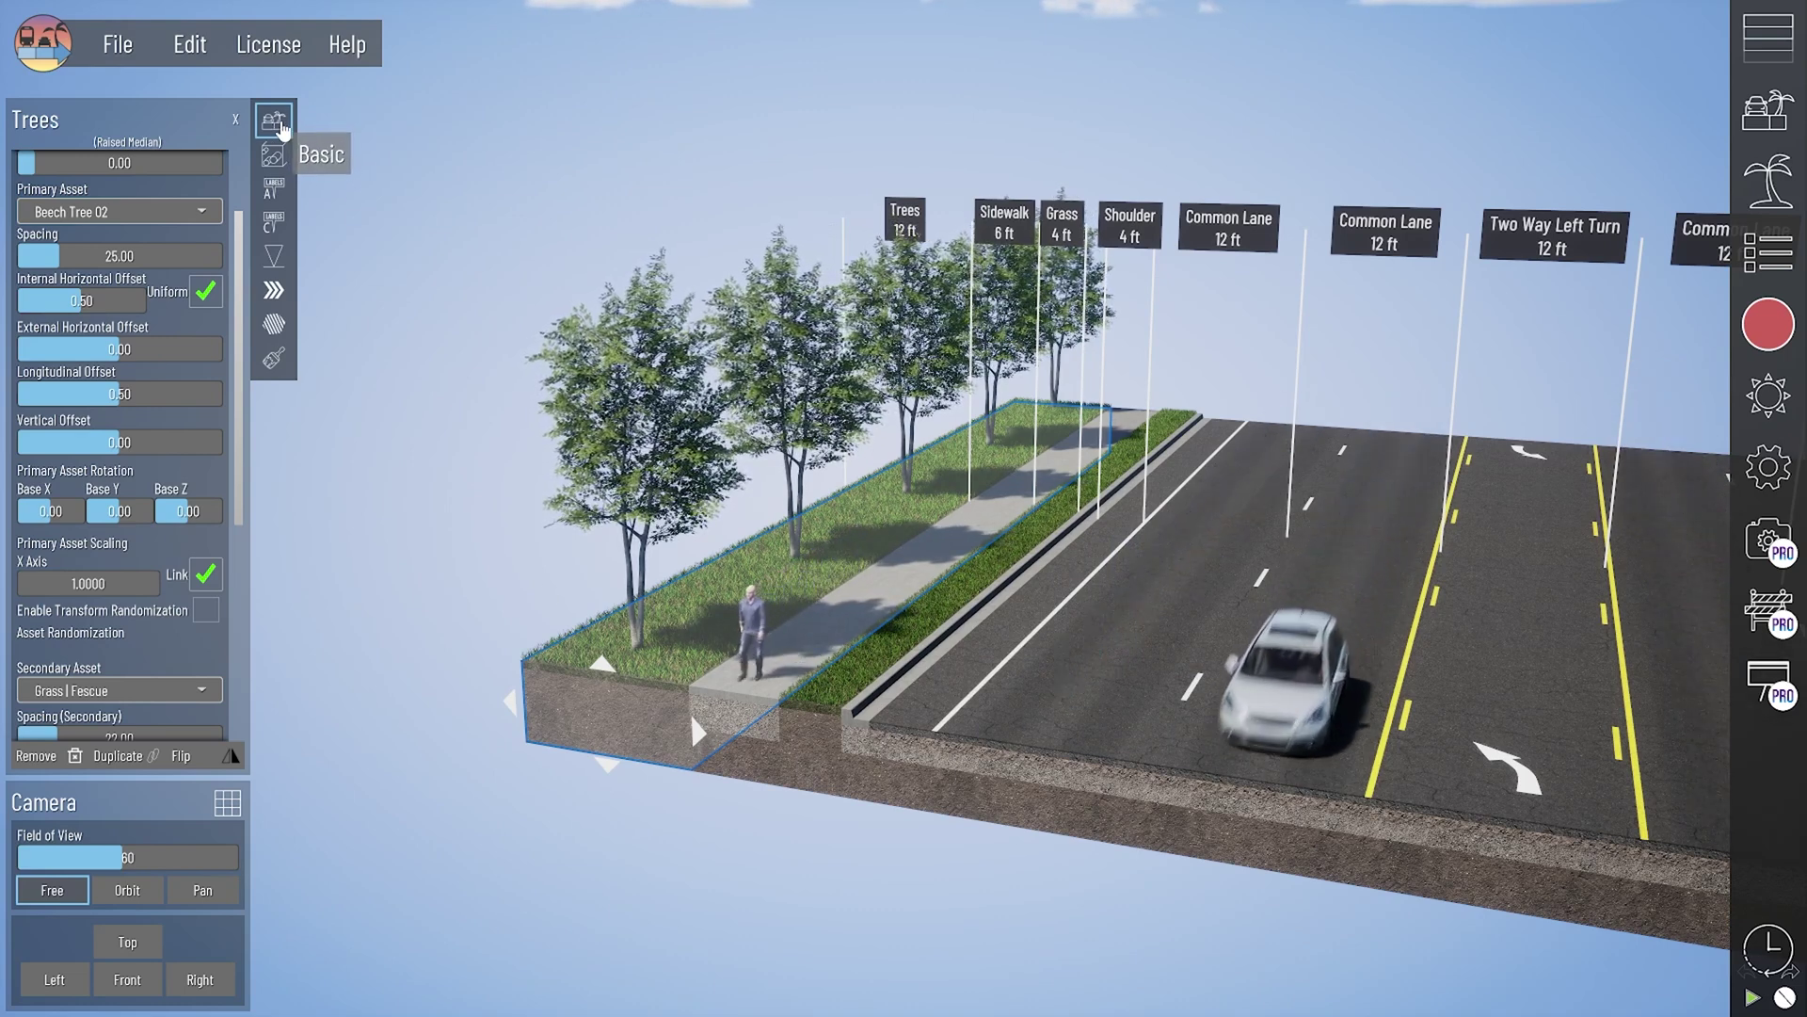
click(122, 212)
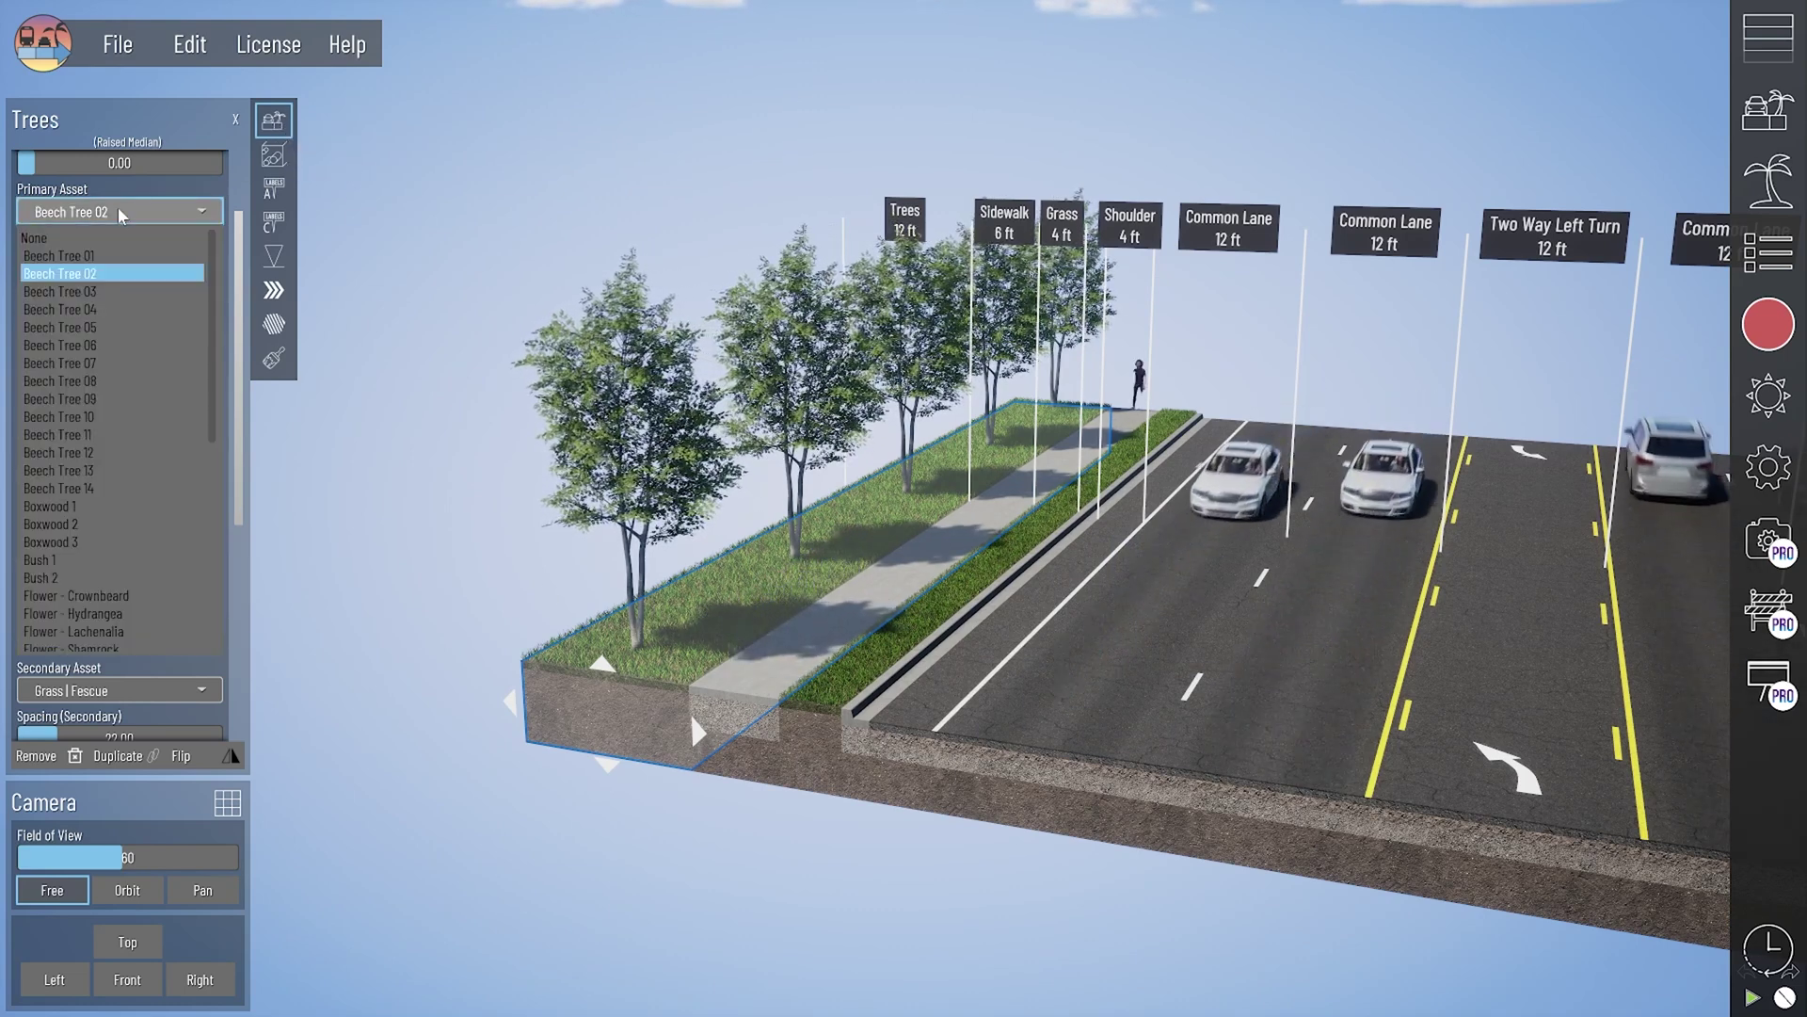
click(91, 561)
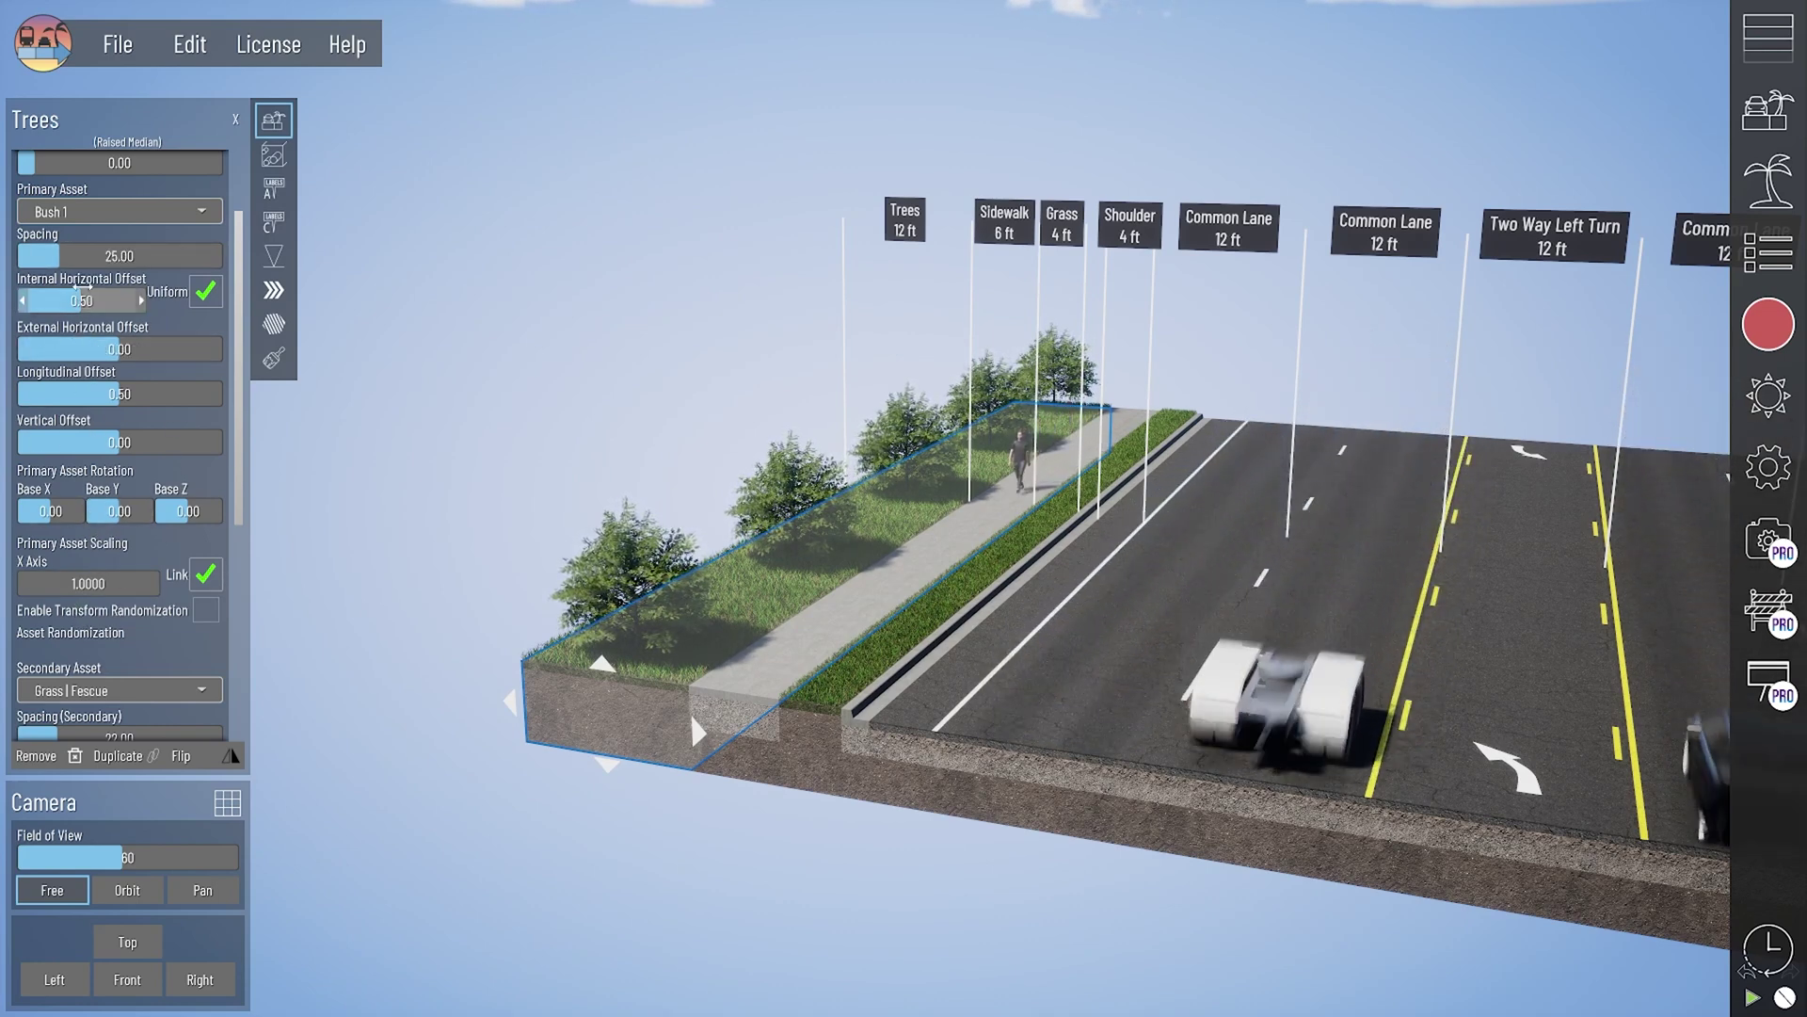
Step: Set bush Spacing to 24 ft, Vertical Offset to -0.30 and Primary Asset Scaling to 0.5
drag(113, 256, 120, 349)
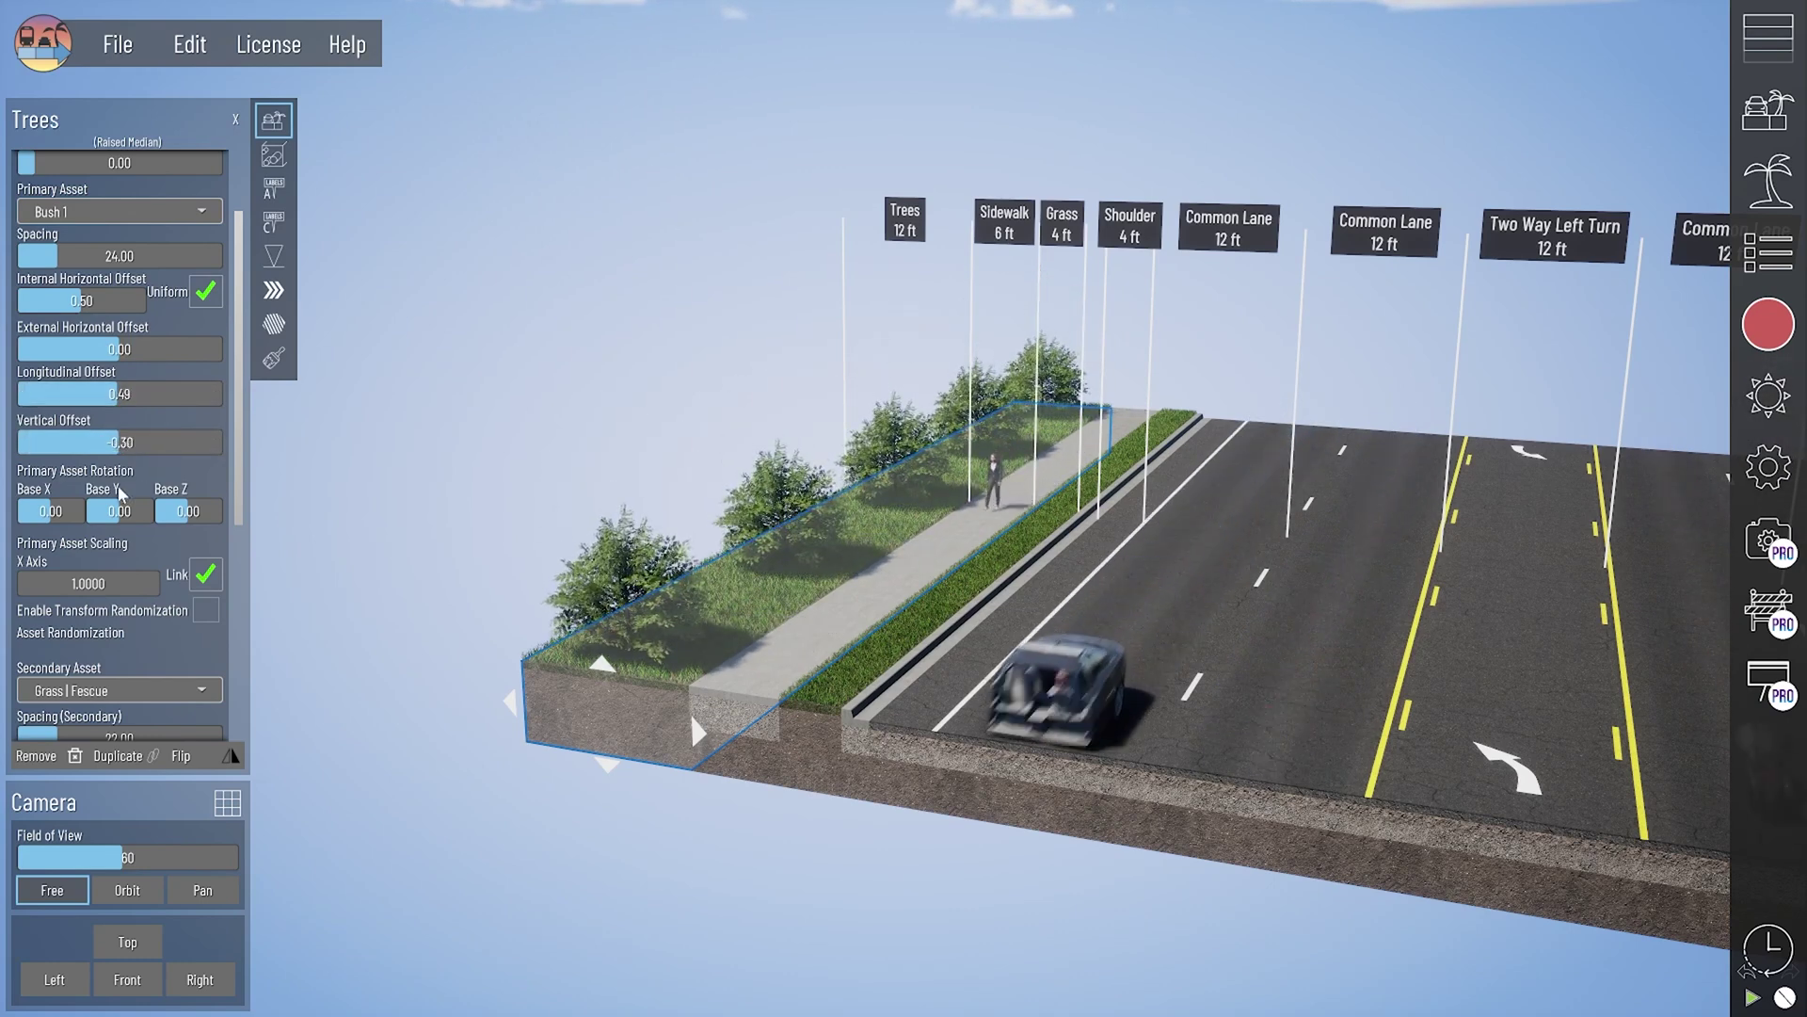
mouse_move(69, 511)
mouse_down()
mouse_move(48, 511)
mouse_move(219, 511)
mouse_move(51, 511)
mouse_up()
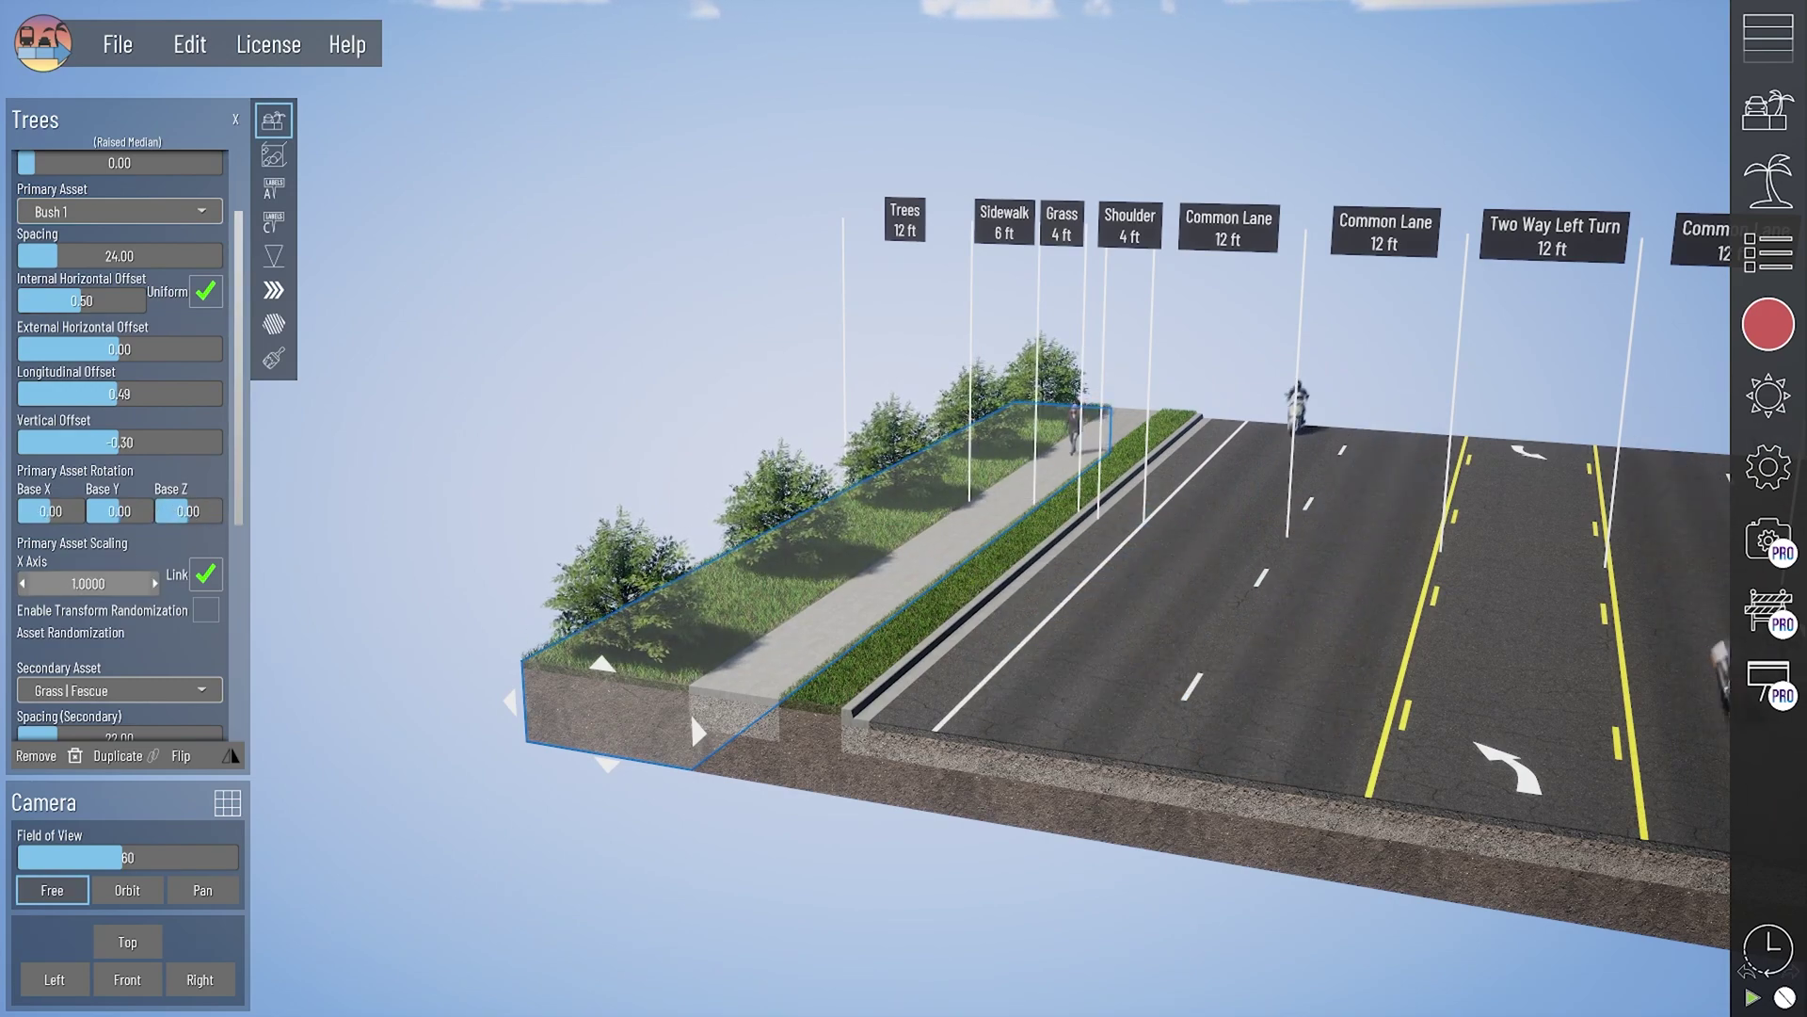
drag(89, 584, 58, 584)
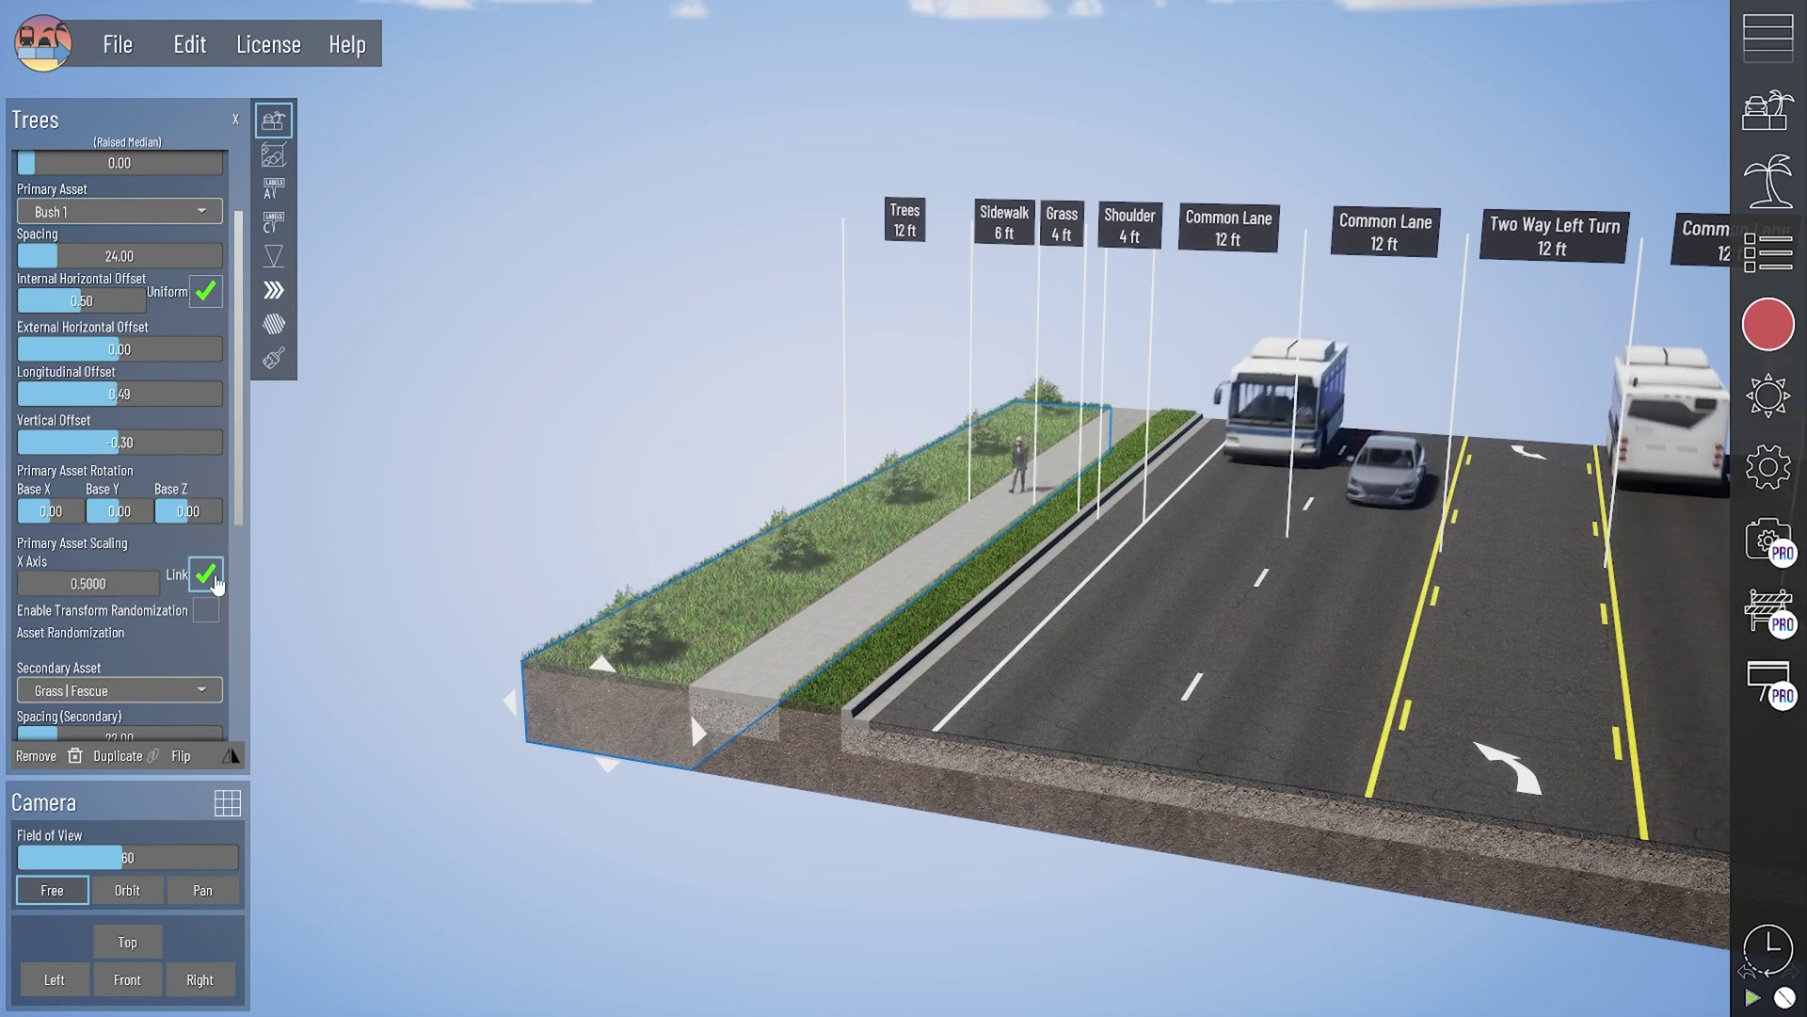
Step: Test unlinked bush scaling, revert to 0.5, and uncheck Uniform on Internal Horizontal Offset
click(212, 583)
drag(33, 583, 41, 583)
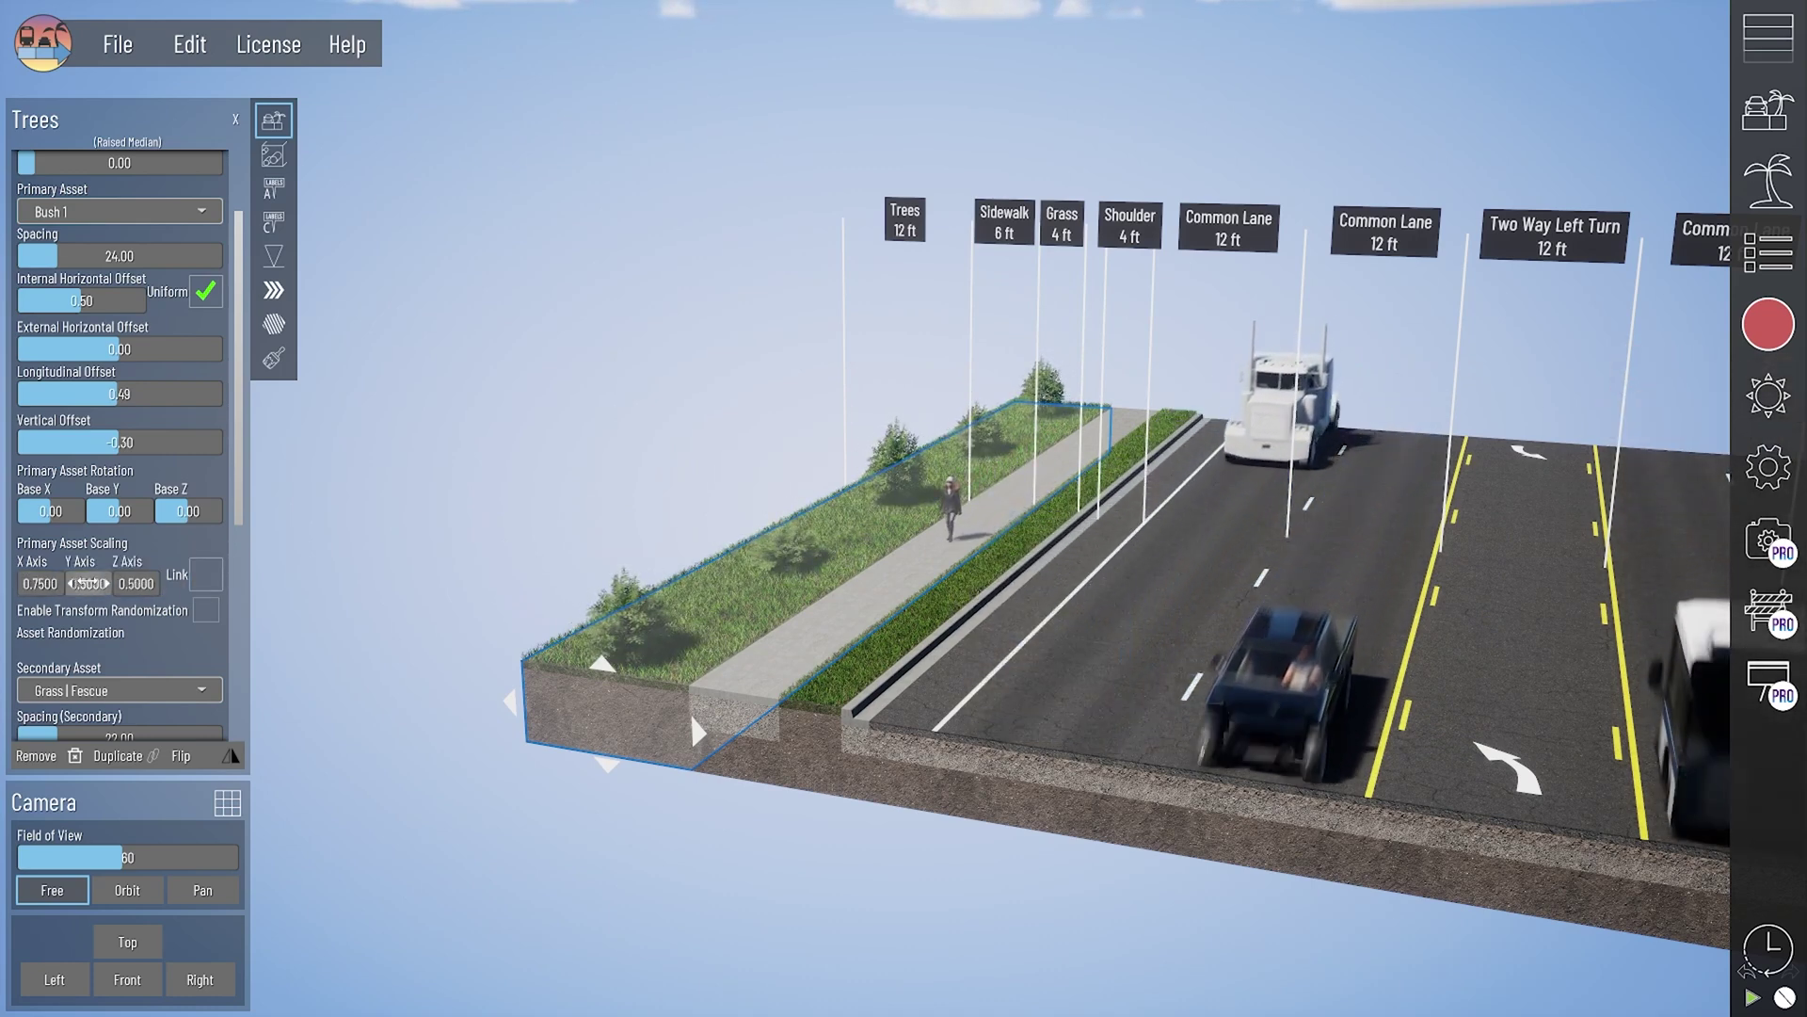
drag(134, 575, 155, 575)
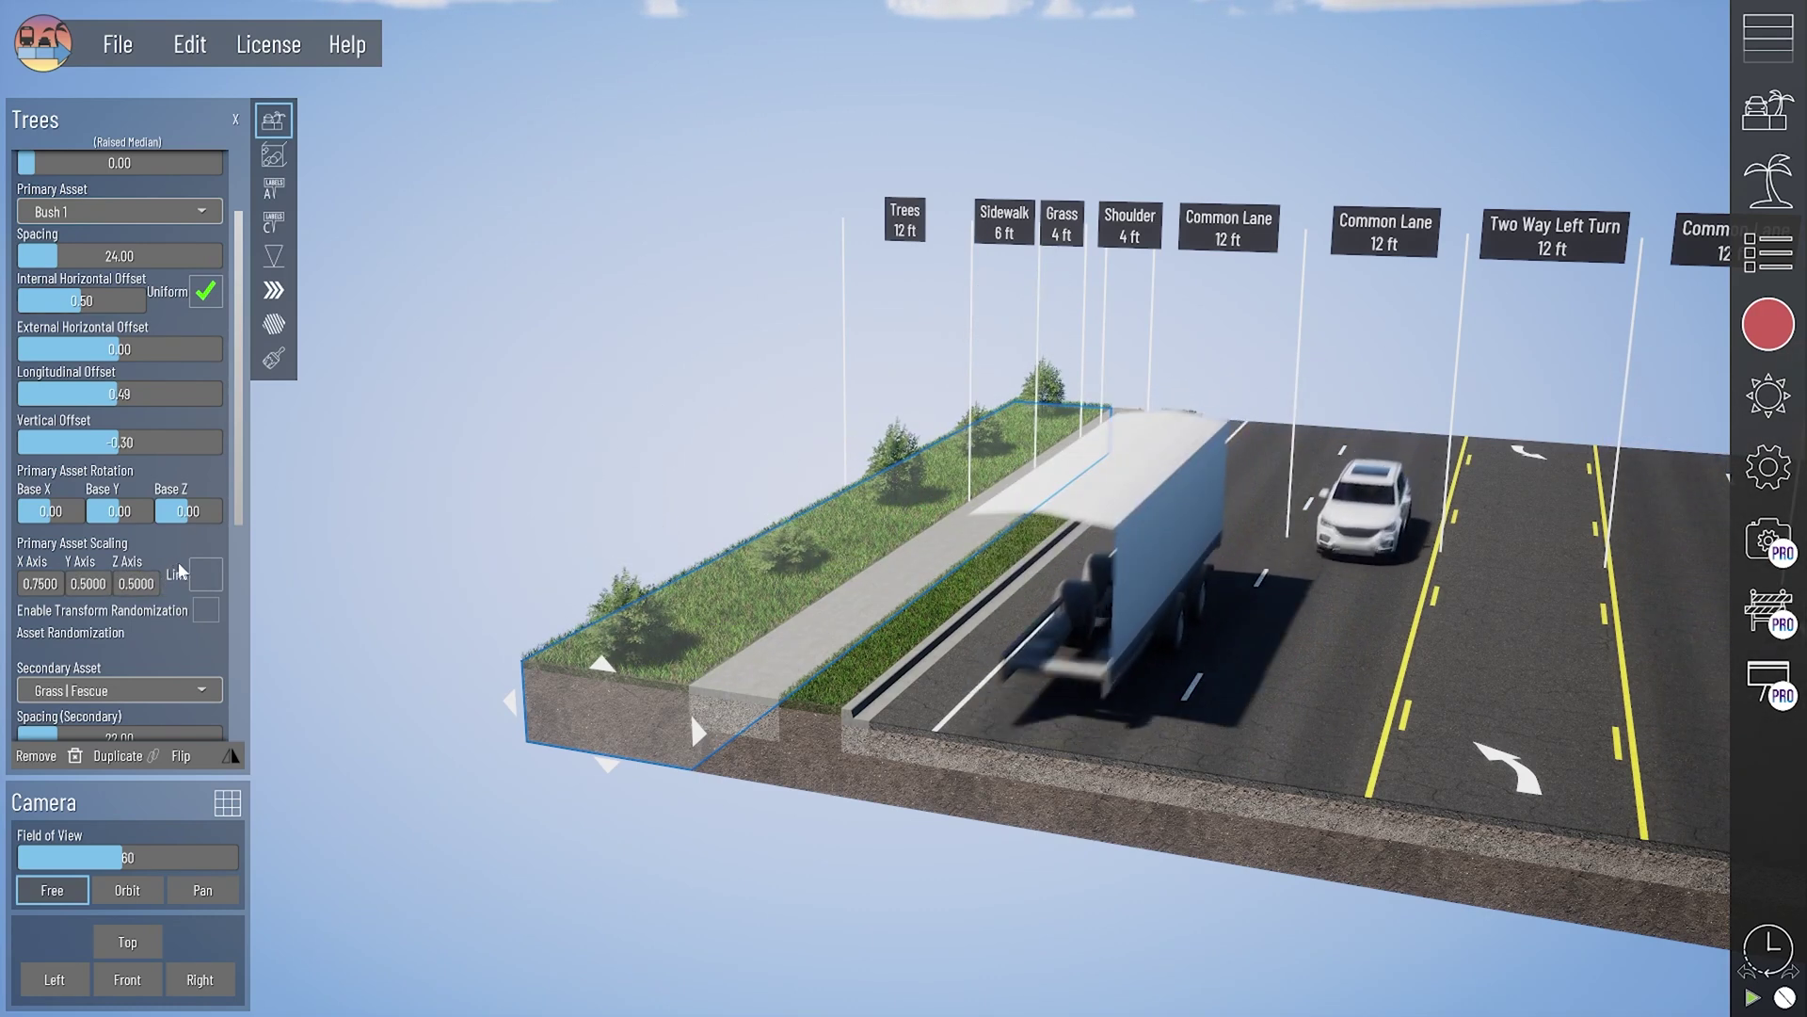
key(ctrl+z)
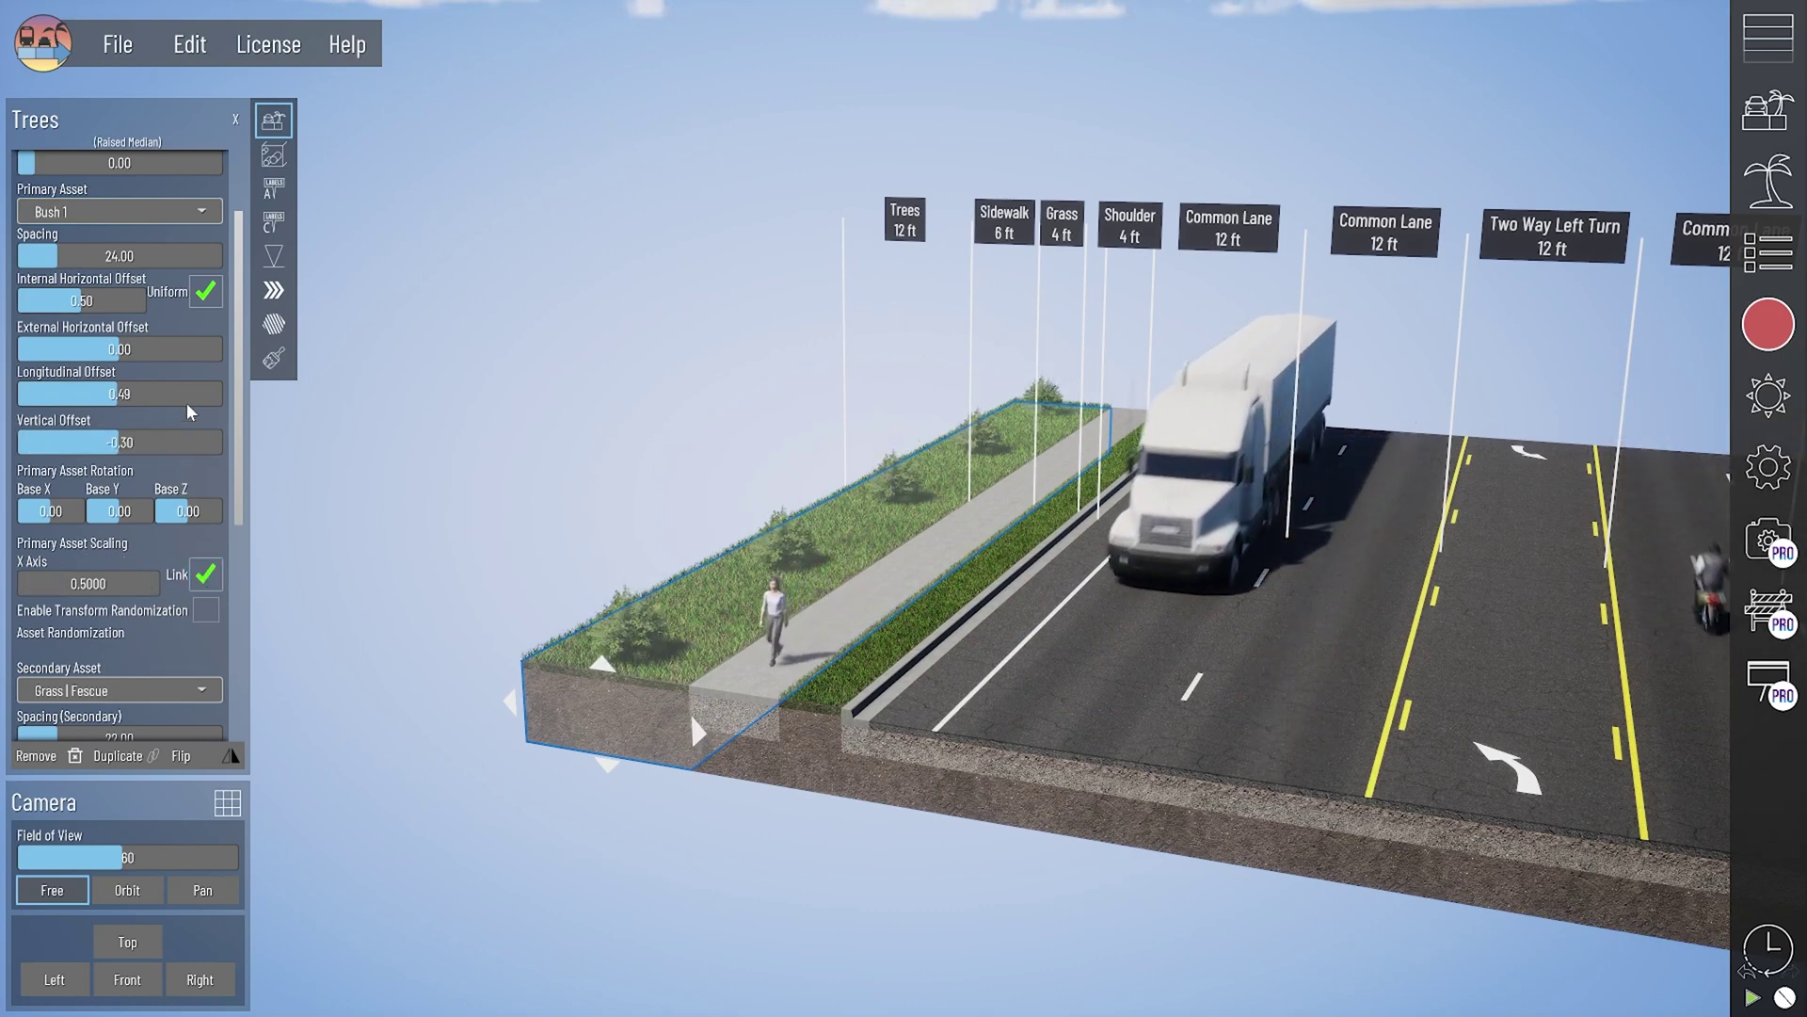
click(202, 293)
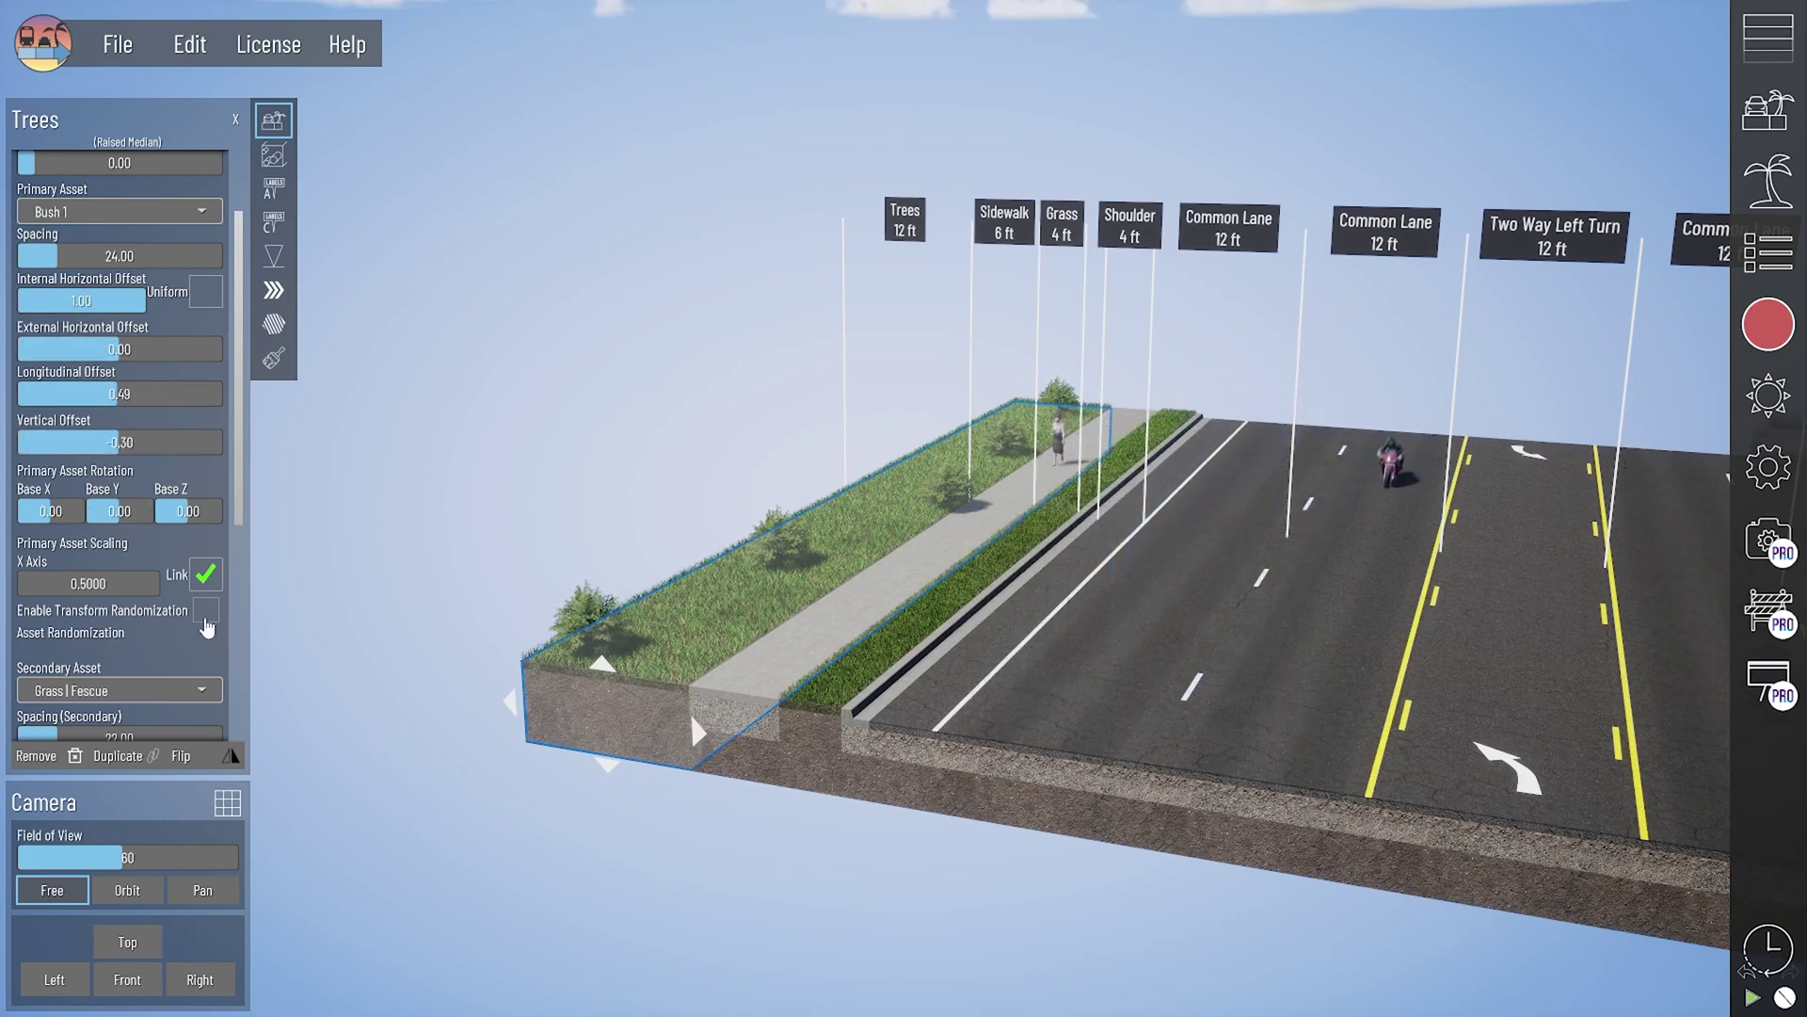
Step: Set random Rotation to -180/180 and Add Scale to 0.25/1.0 for the bushes
scroll(206, 613, down, 3)
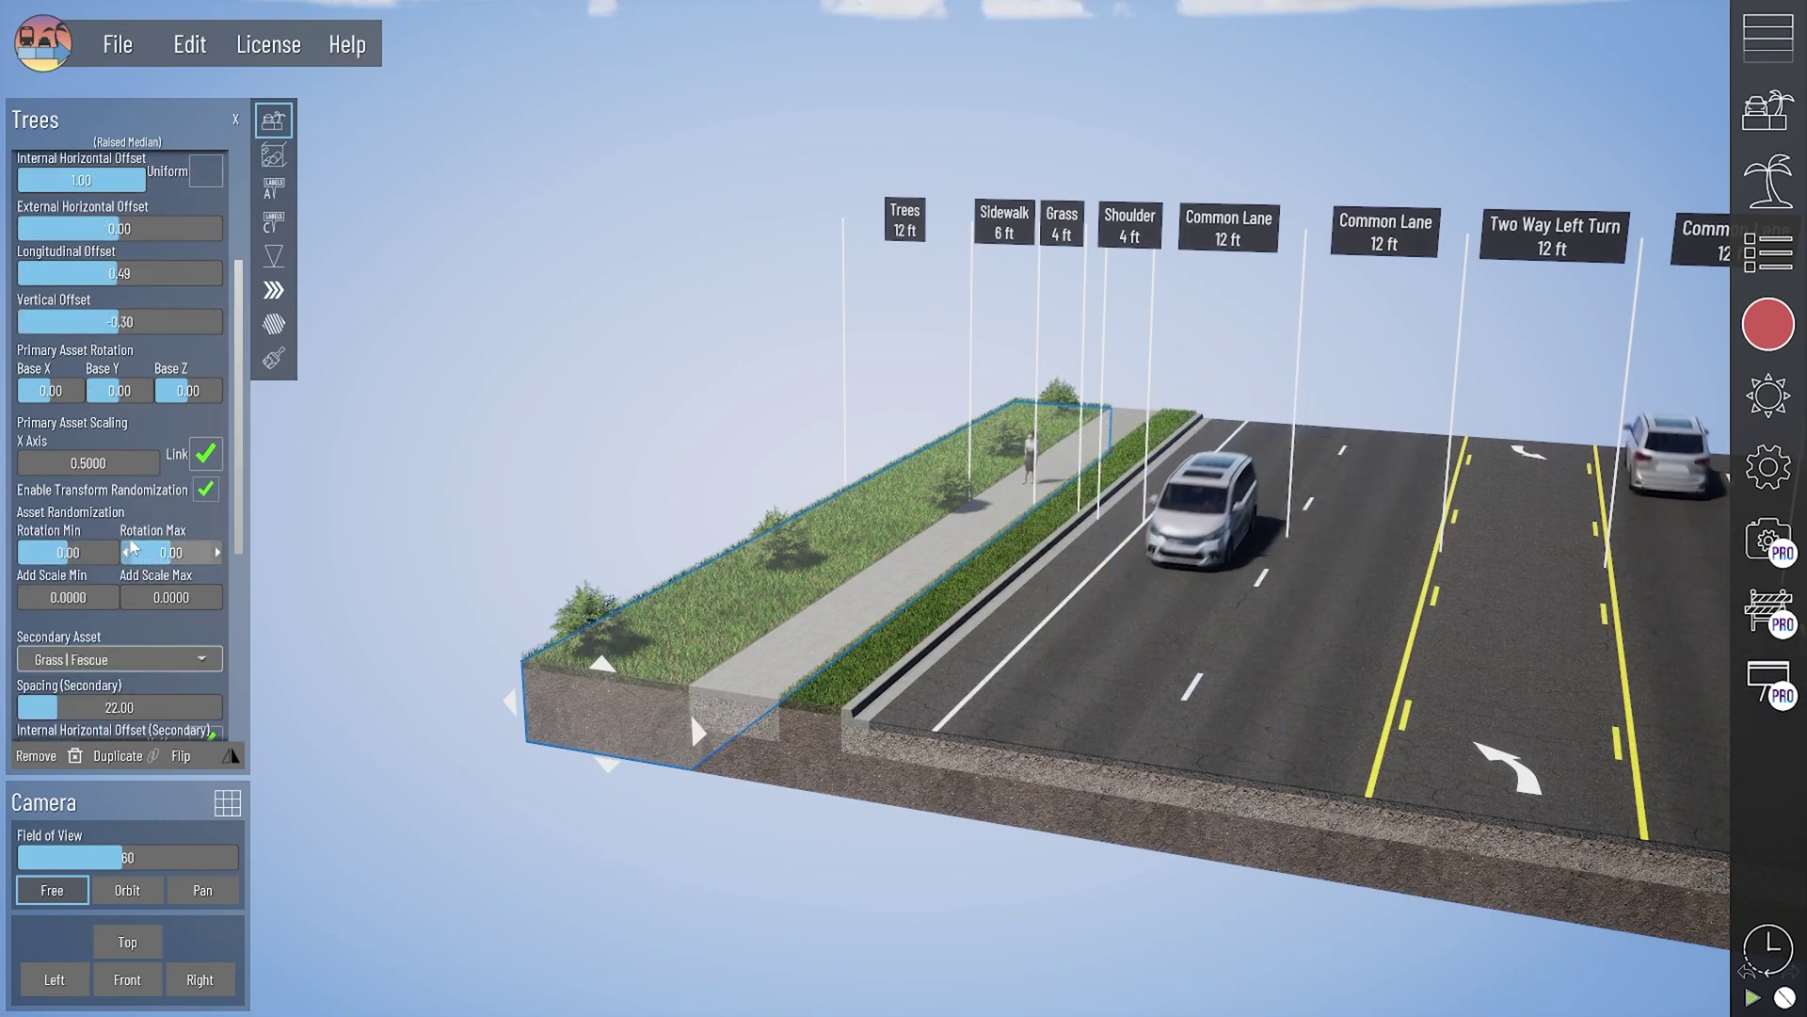
drag(68, 522, 32, 522)
drag(165, 523, 226, 522)
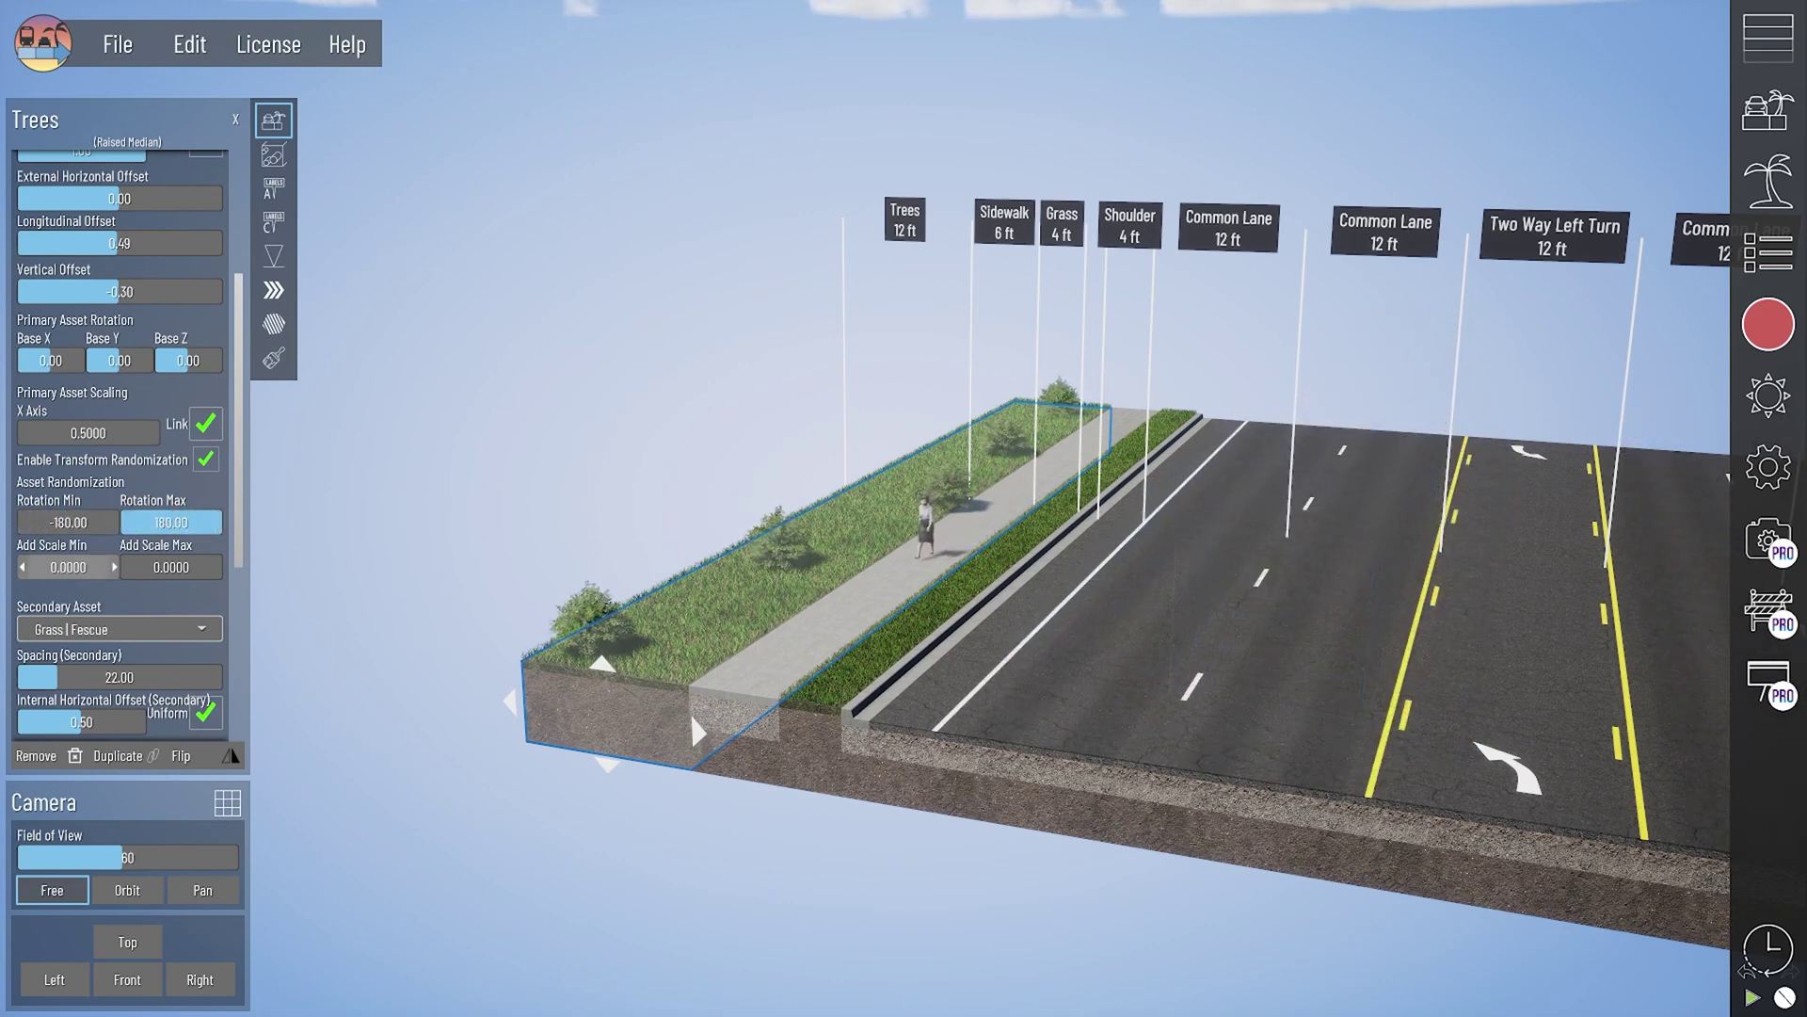
mouse_move(156, 566)
mouse_down()
mouse_move(193, 567)
mouse_move(143, 554)
mouse_up()
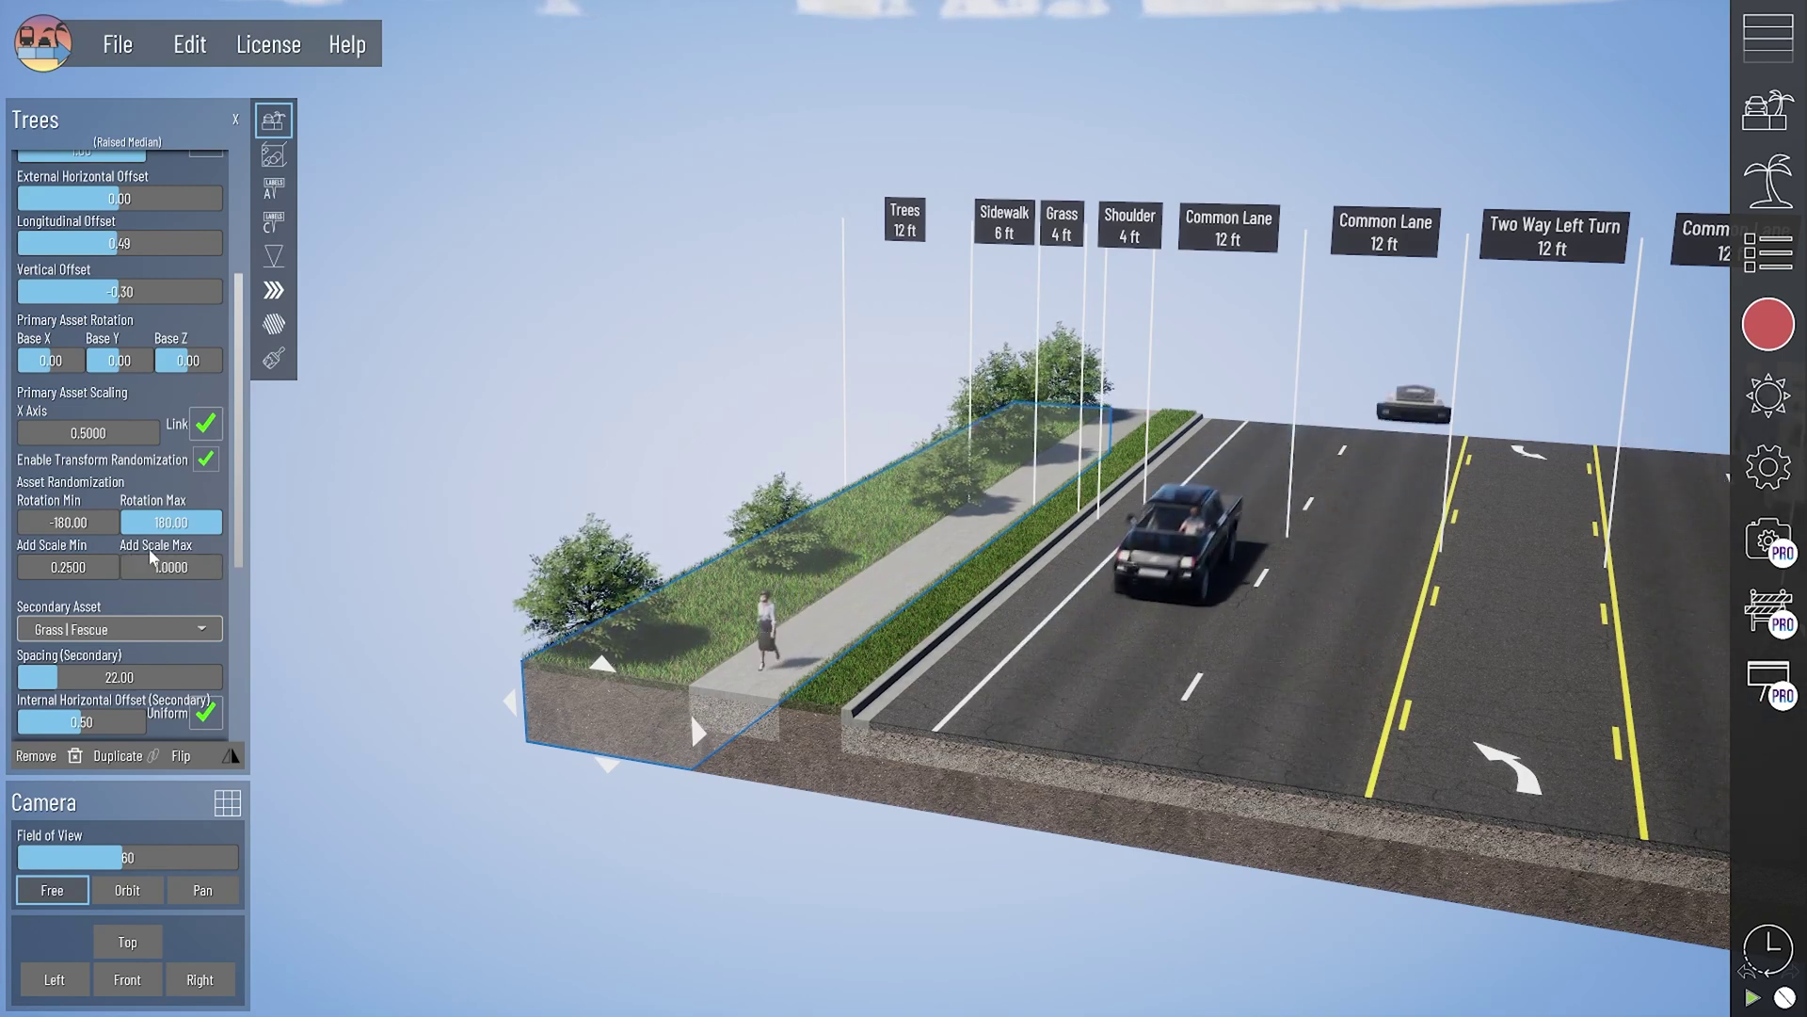
Step: Rerandomize the bush assets six times to reshuffle their arrangement
scroll(146, 584, down, 5)
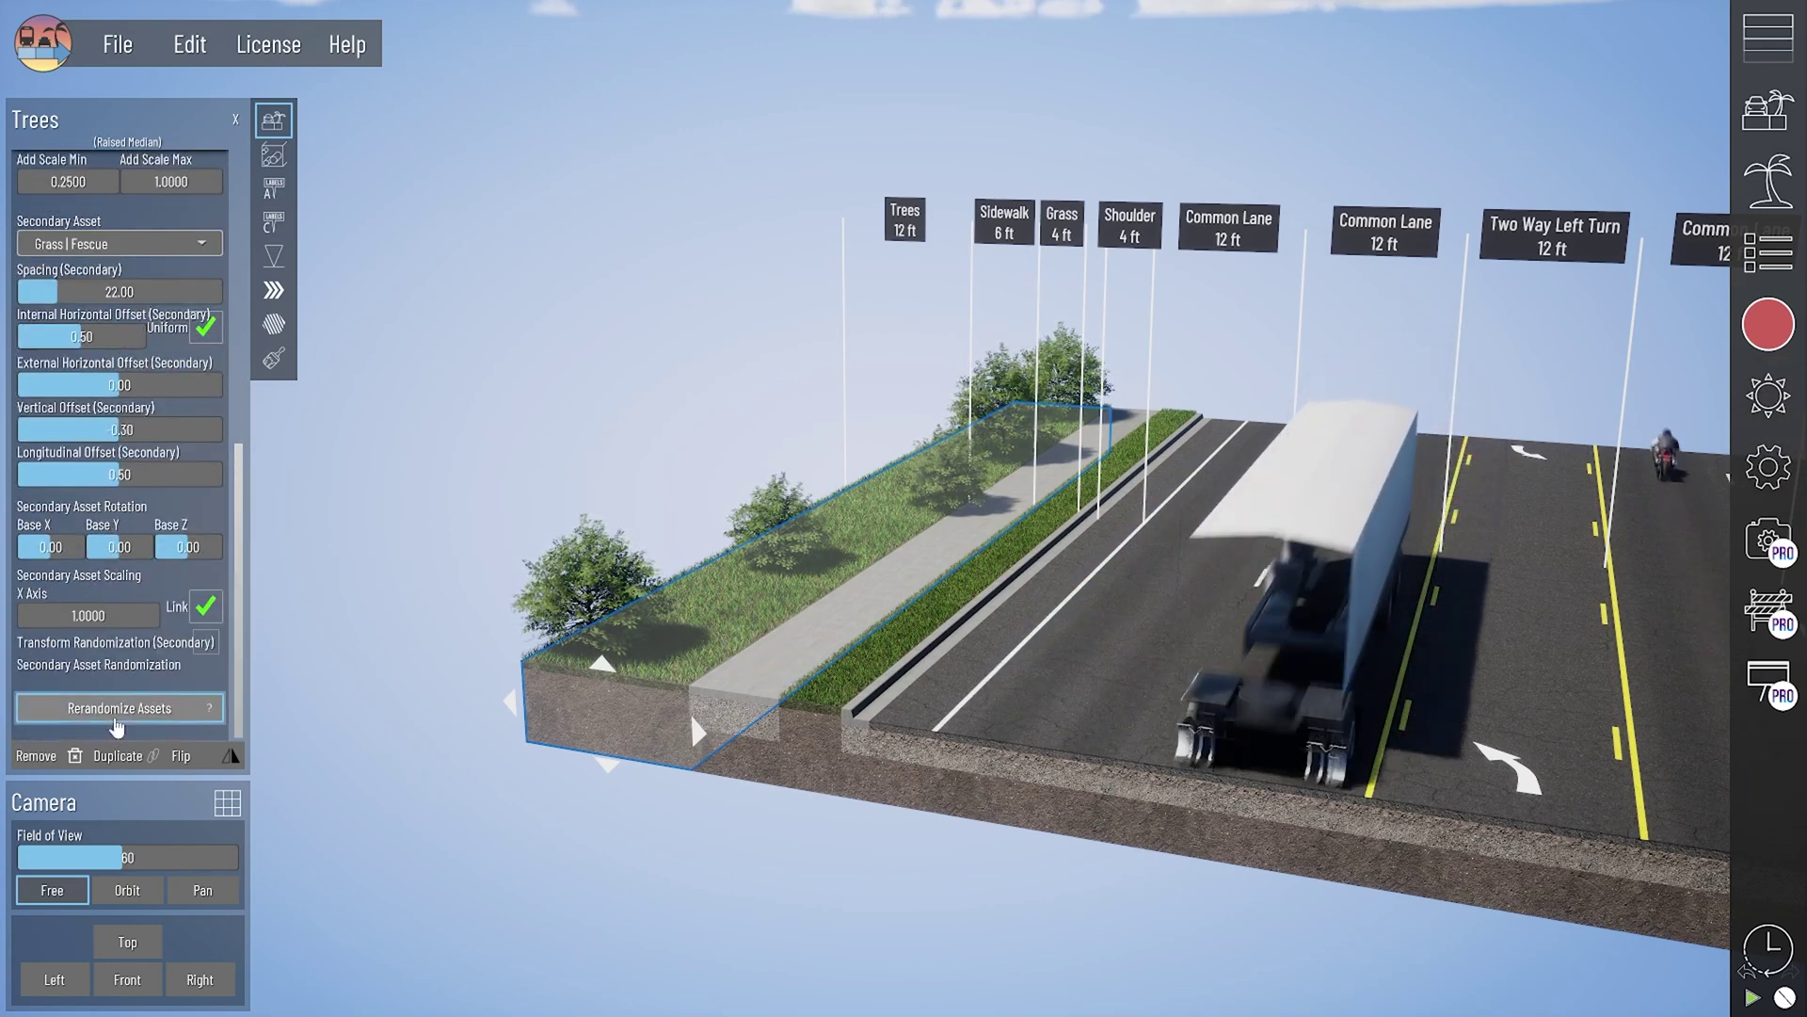
click(115, 721)
click(116, 720)
click(115, 718)
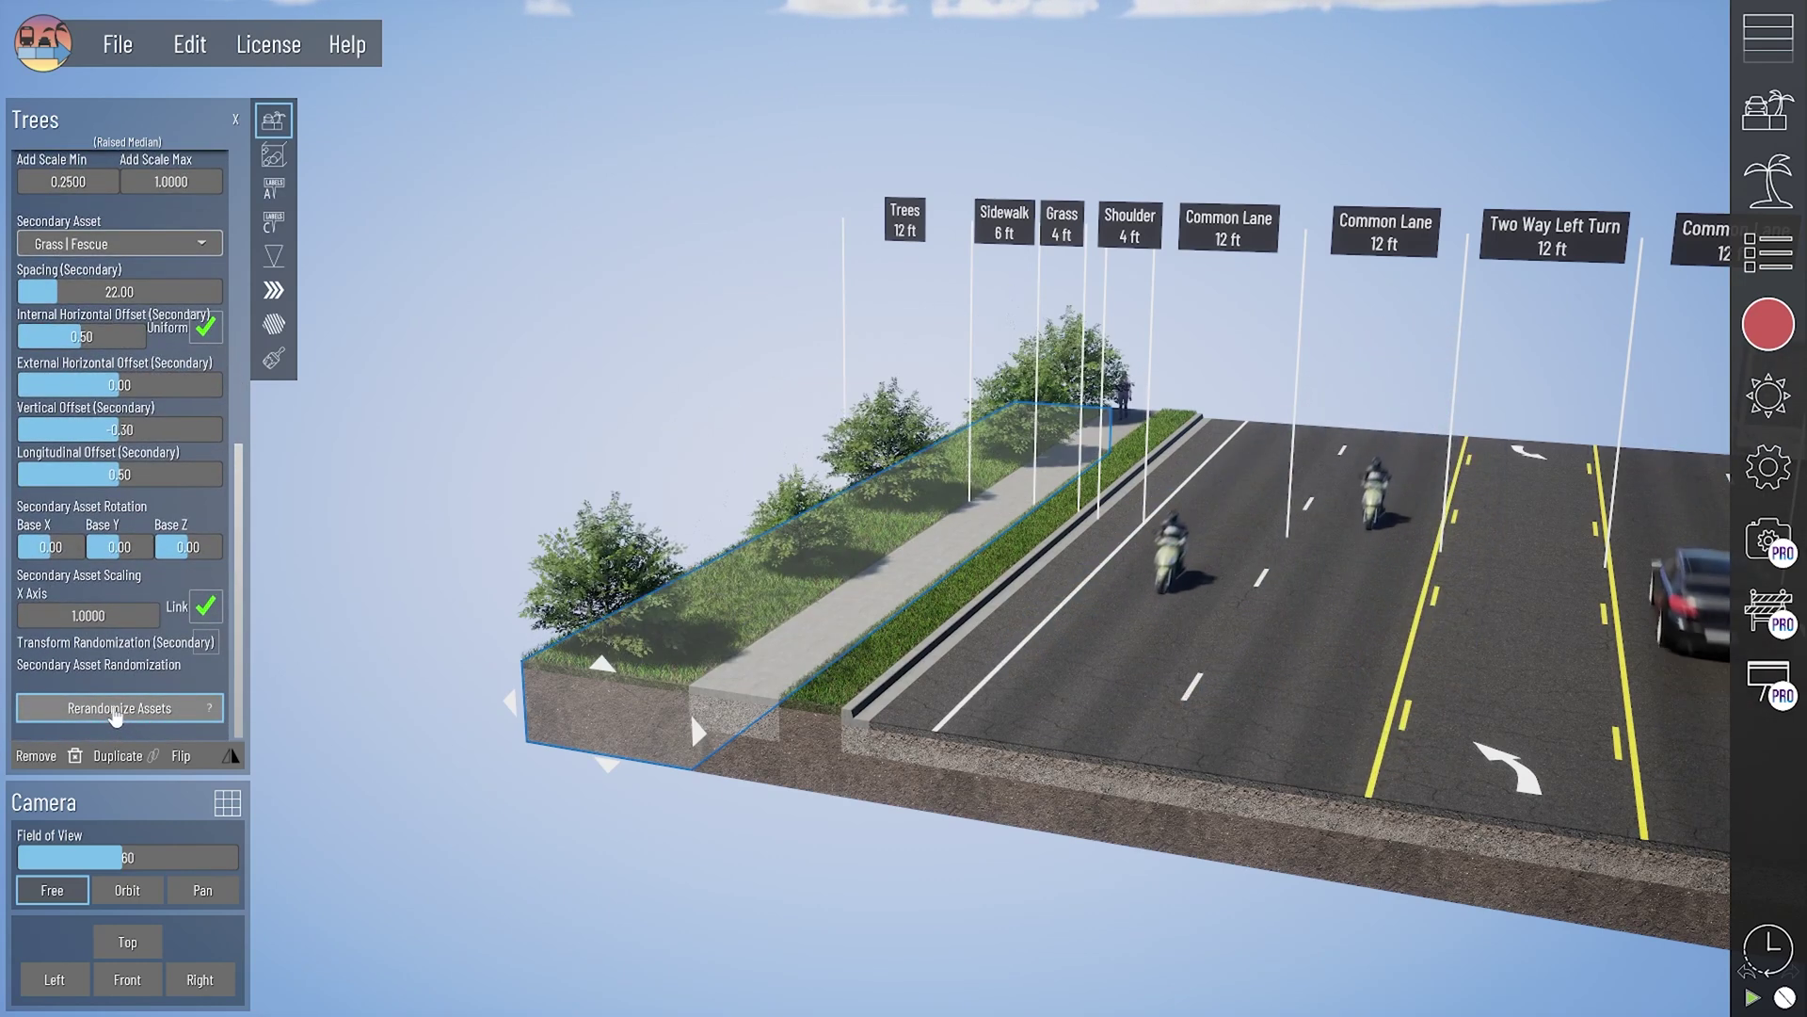
click(116, 717)
click(116, 717)
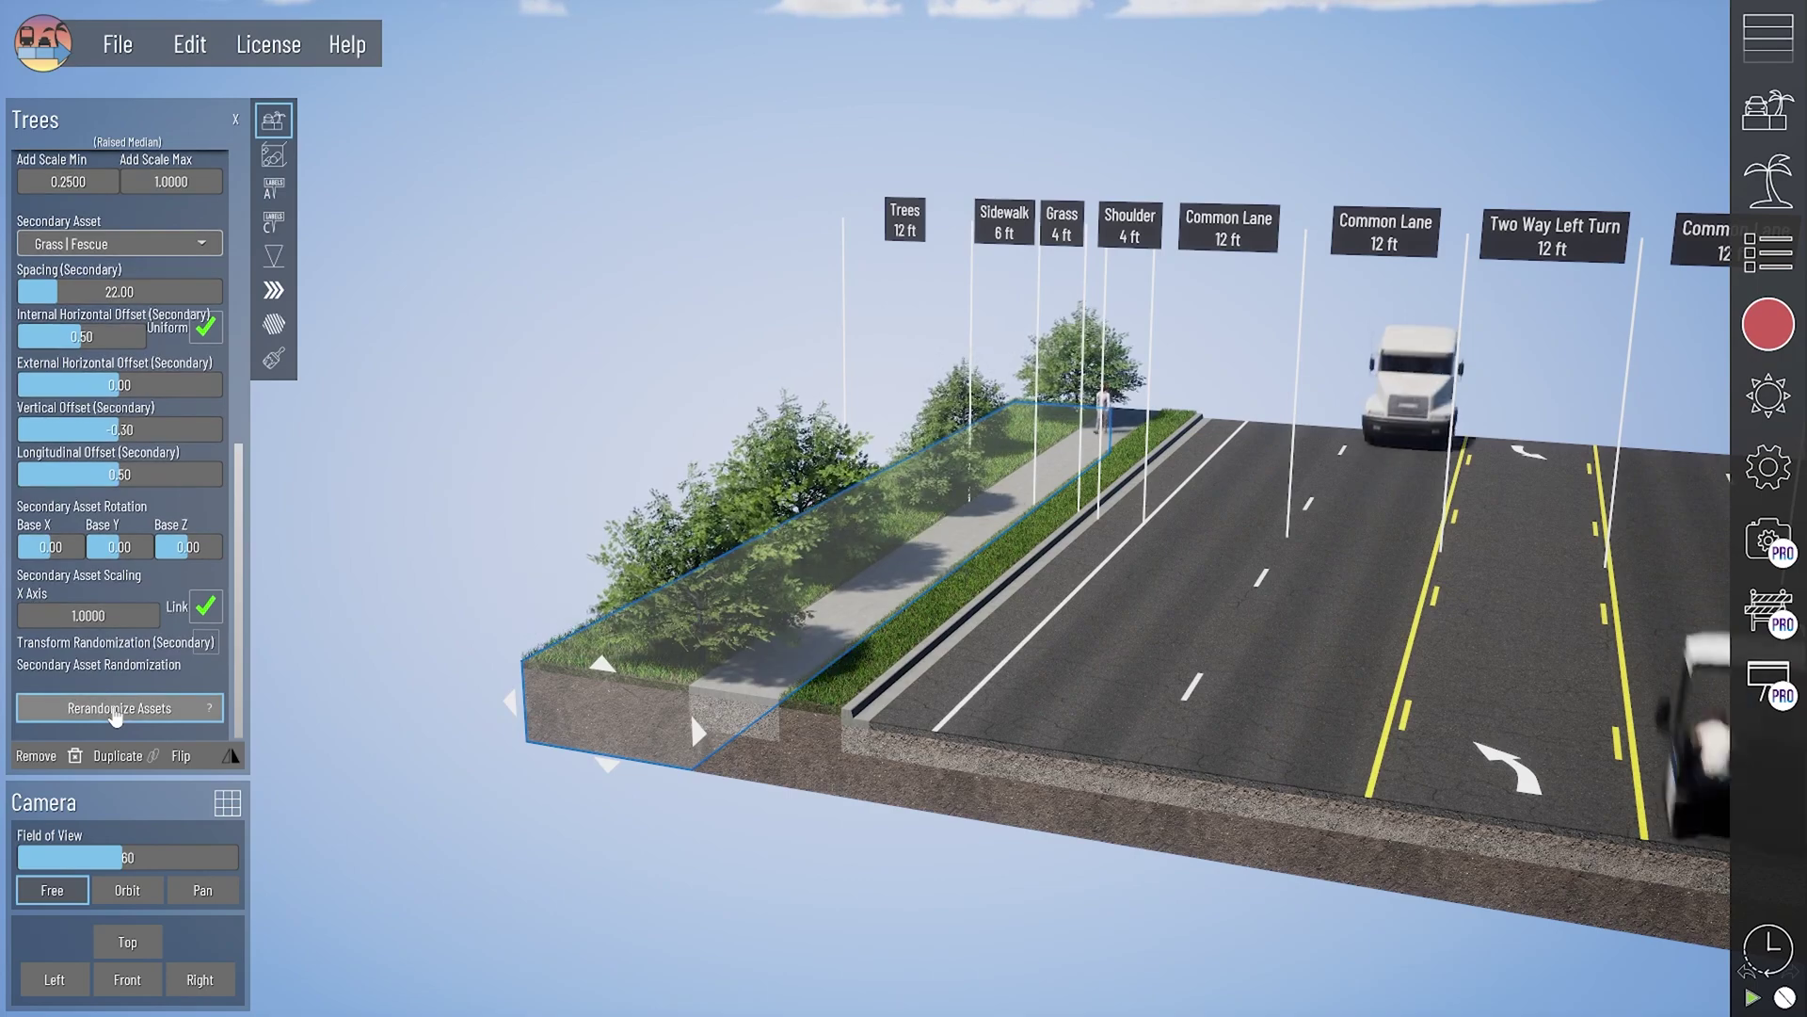
click(115, 718)
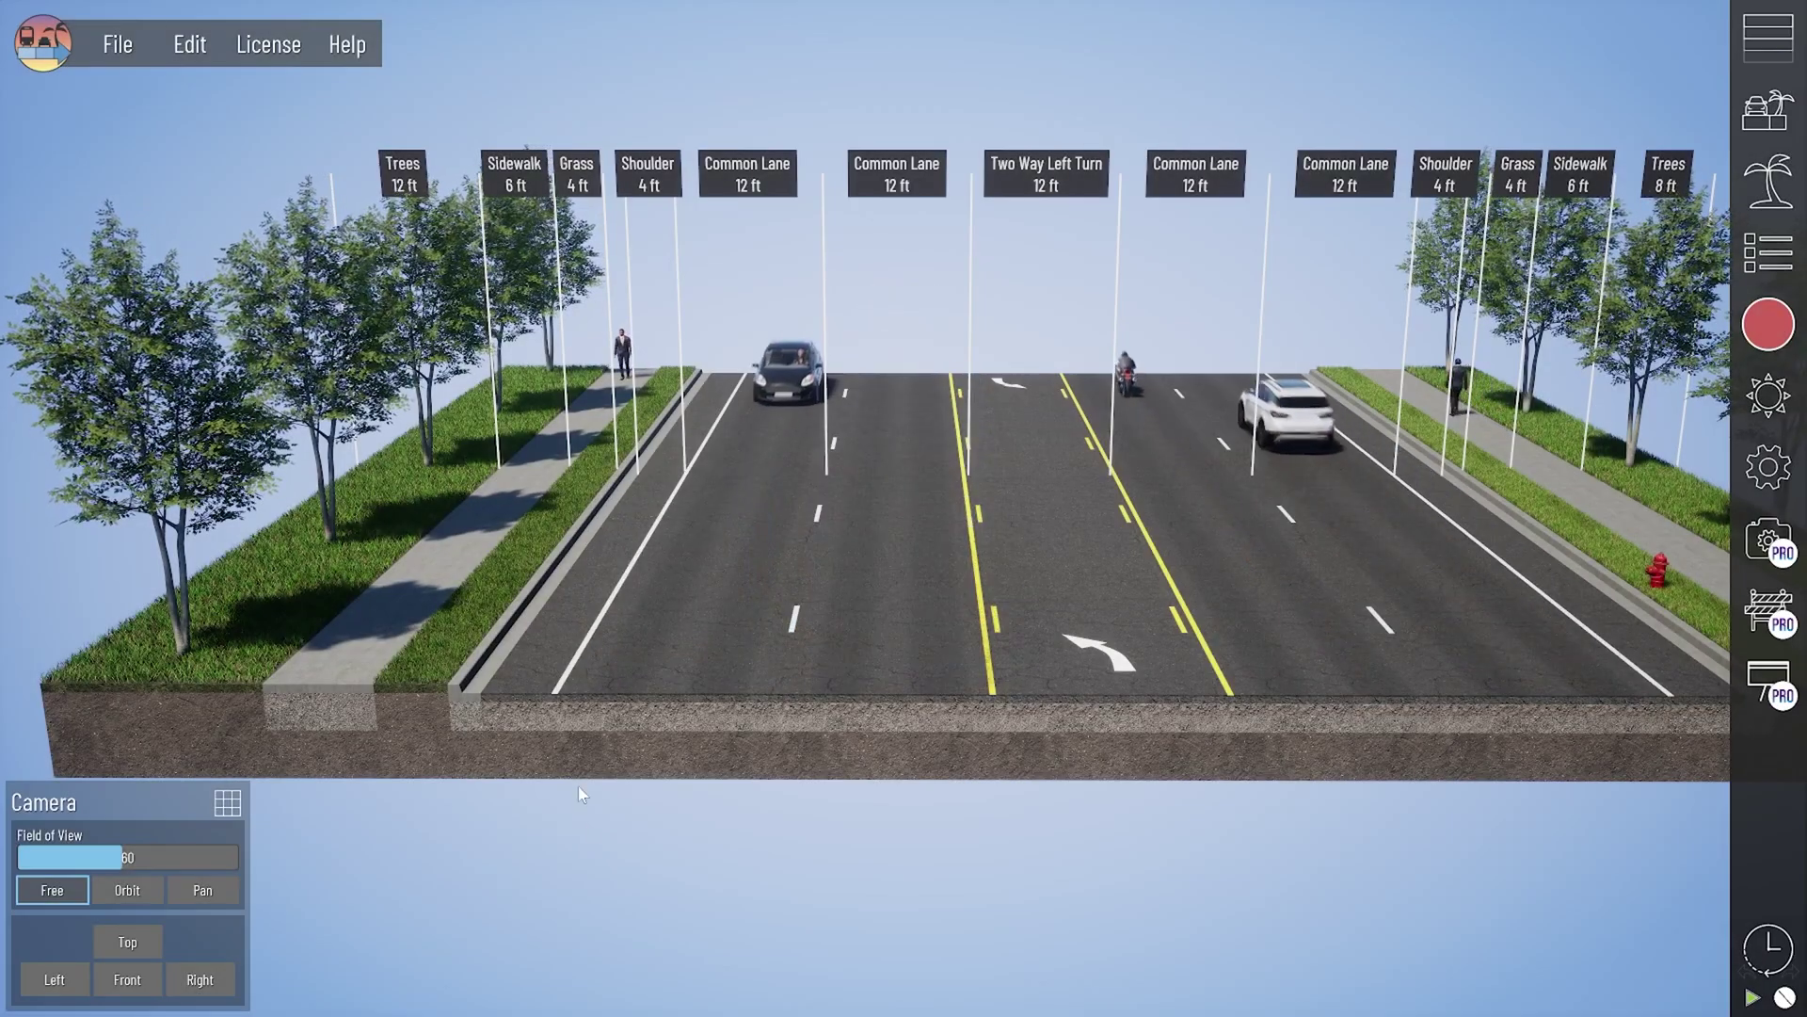
Step: Open the asset library and select the Fescue Grass strip beside the road
click(1768, 181)
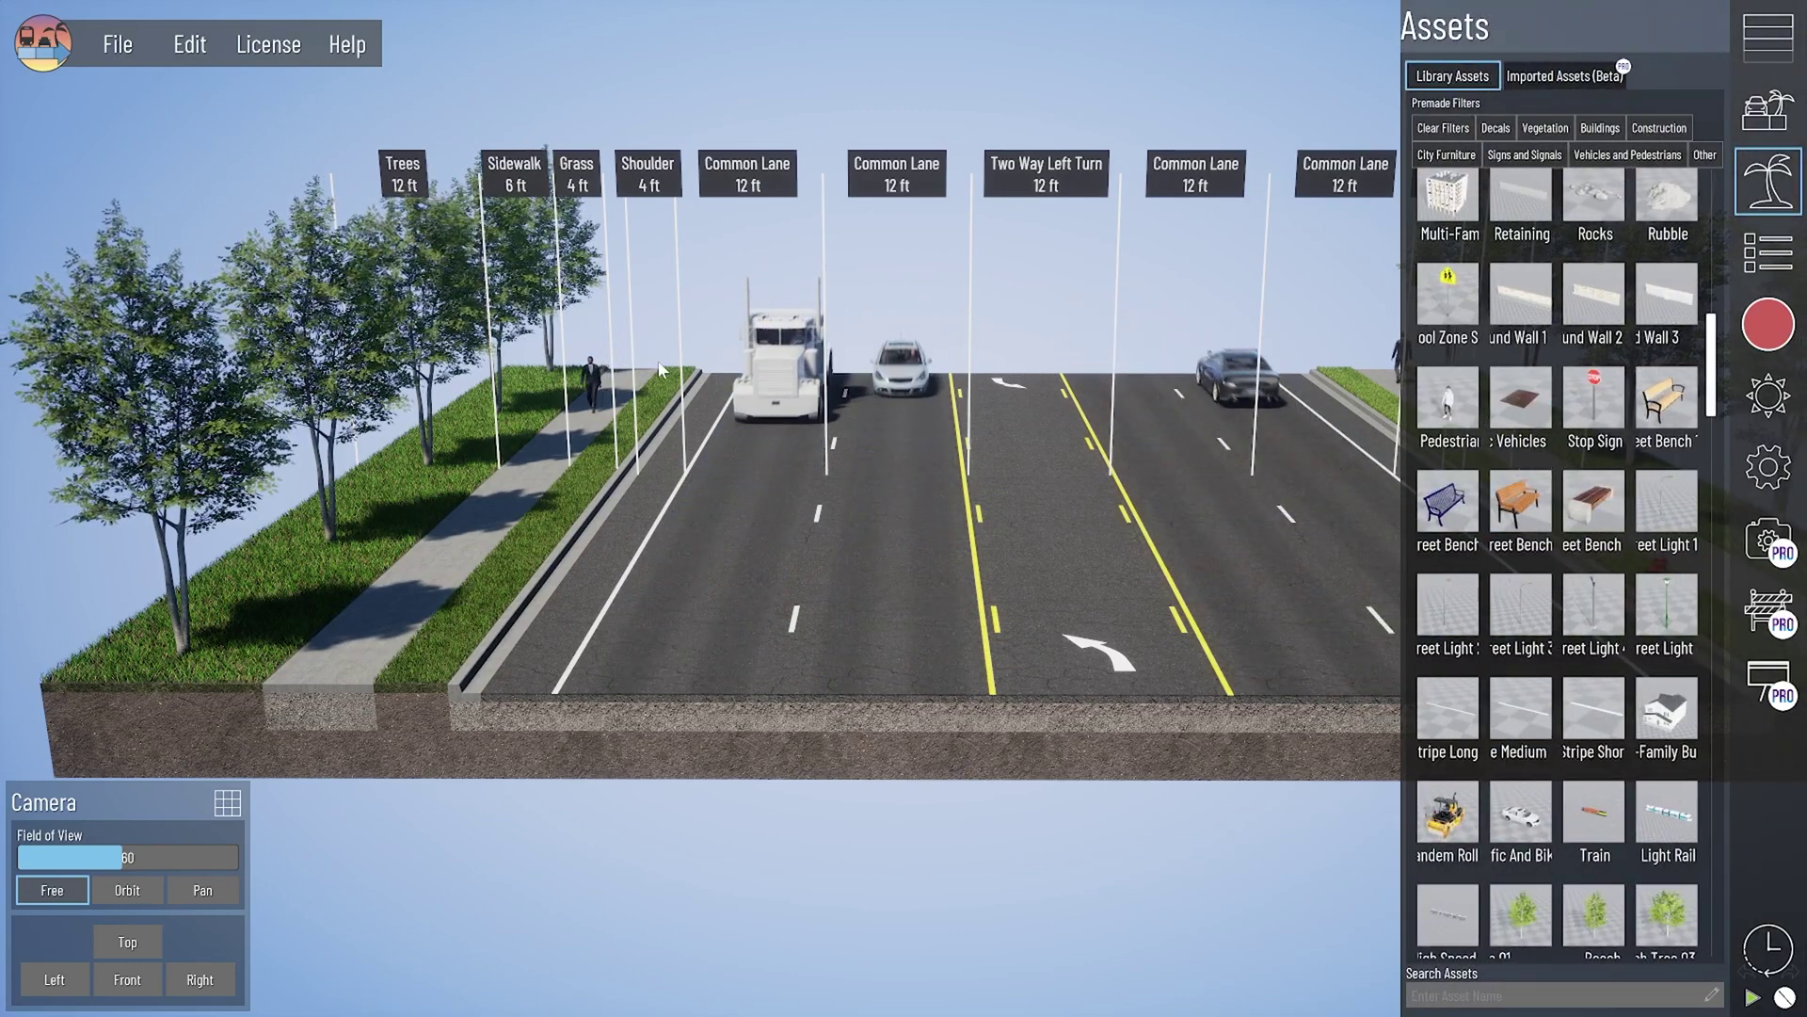
click(416, 703)
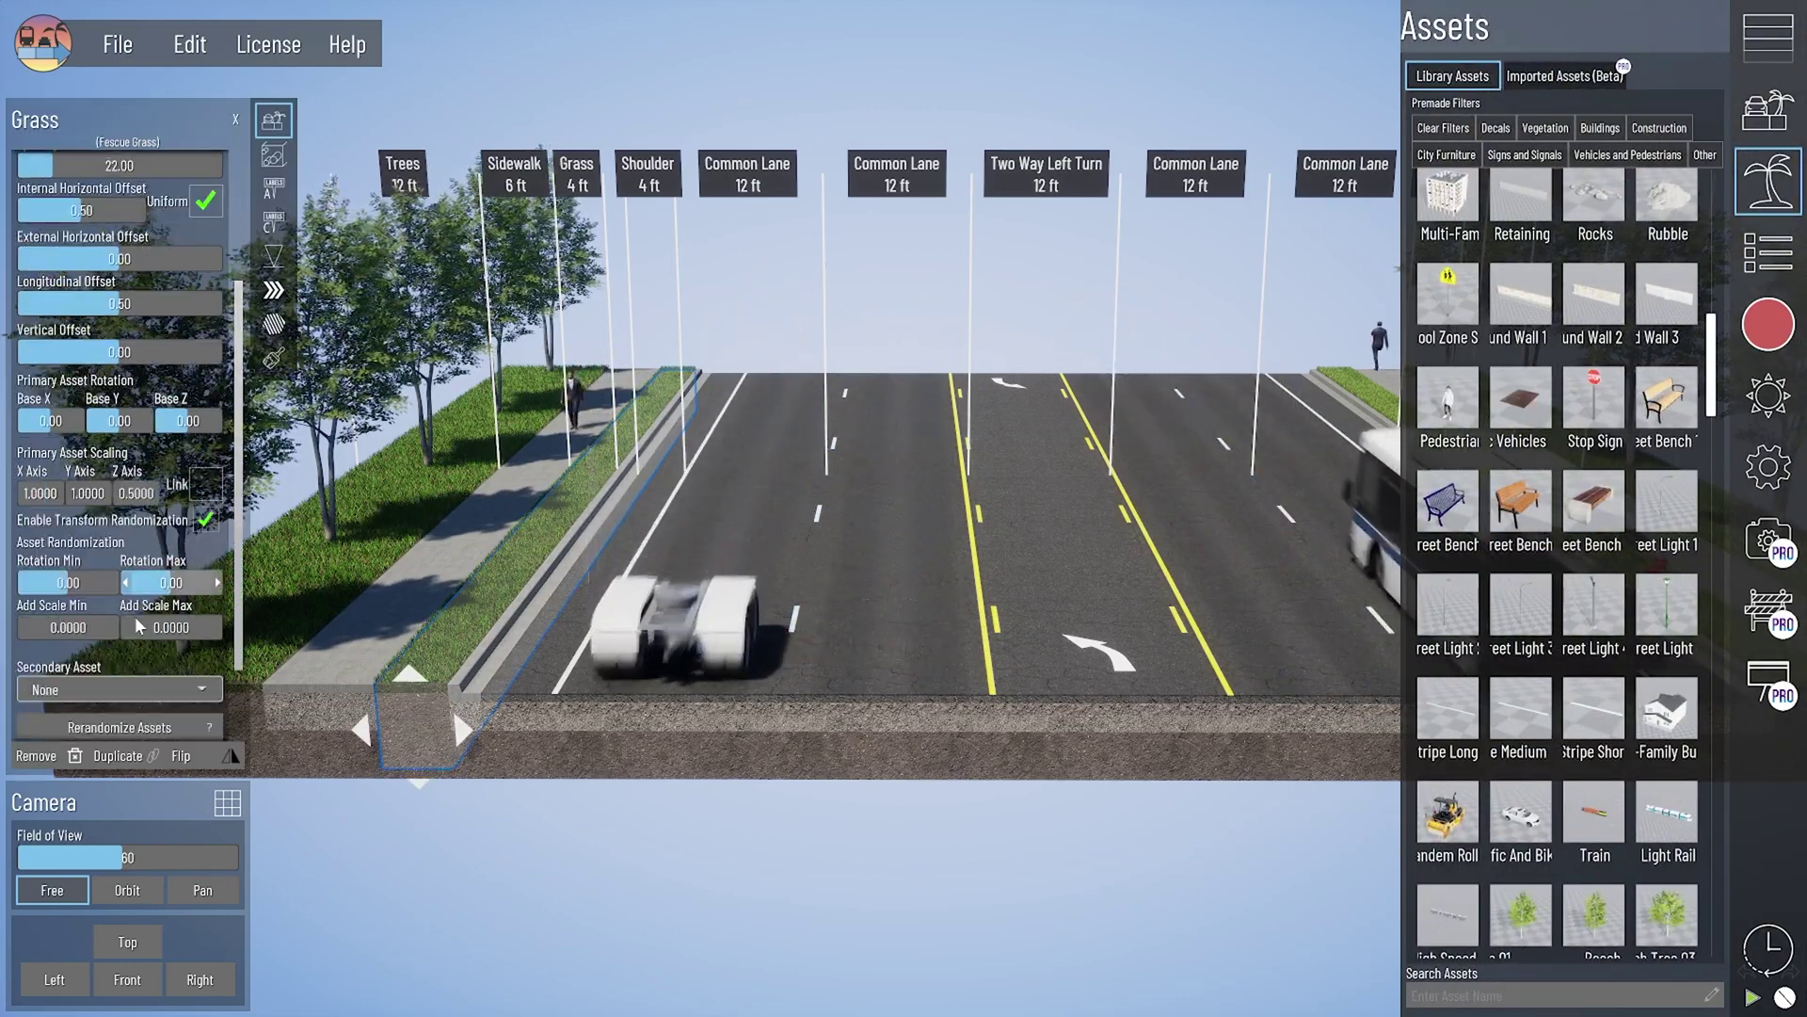
scroll(139, 626, down, 2)
Step: Leave the grass strip's Secondary Asset at None, then return to the asset library
click(119, 576)
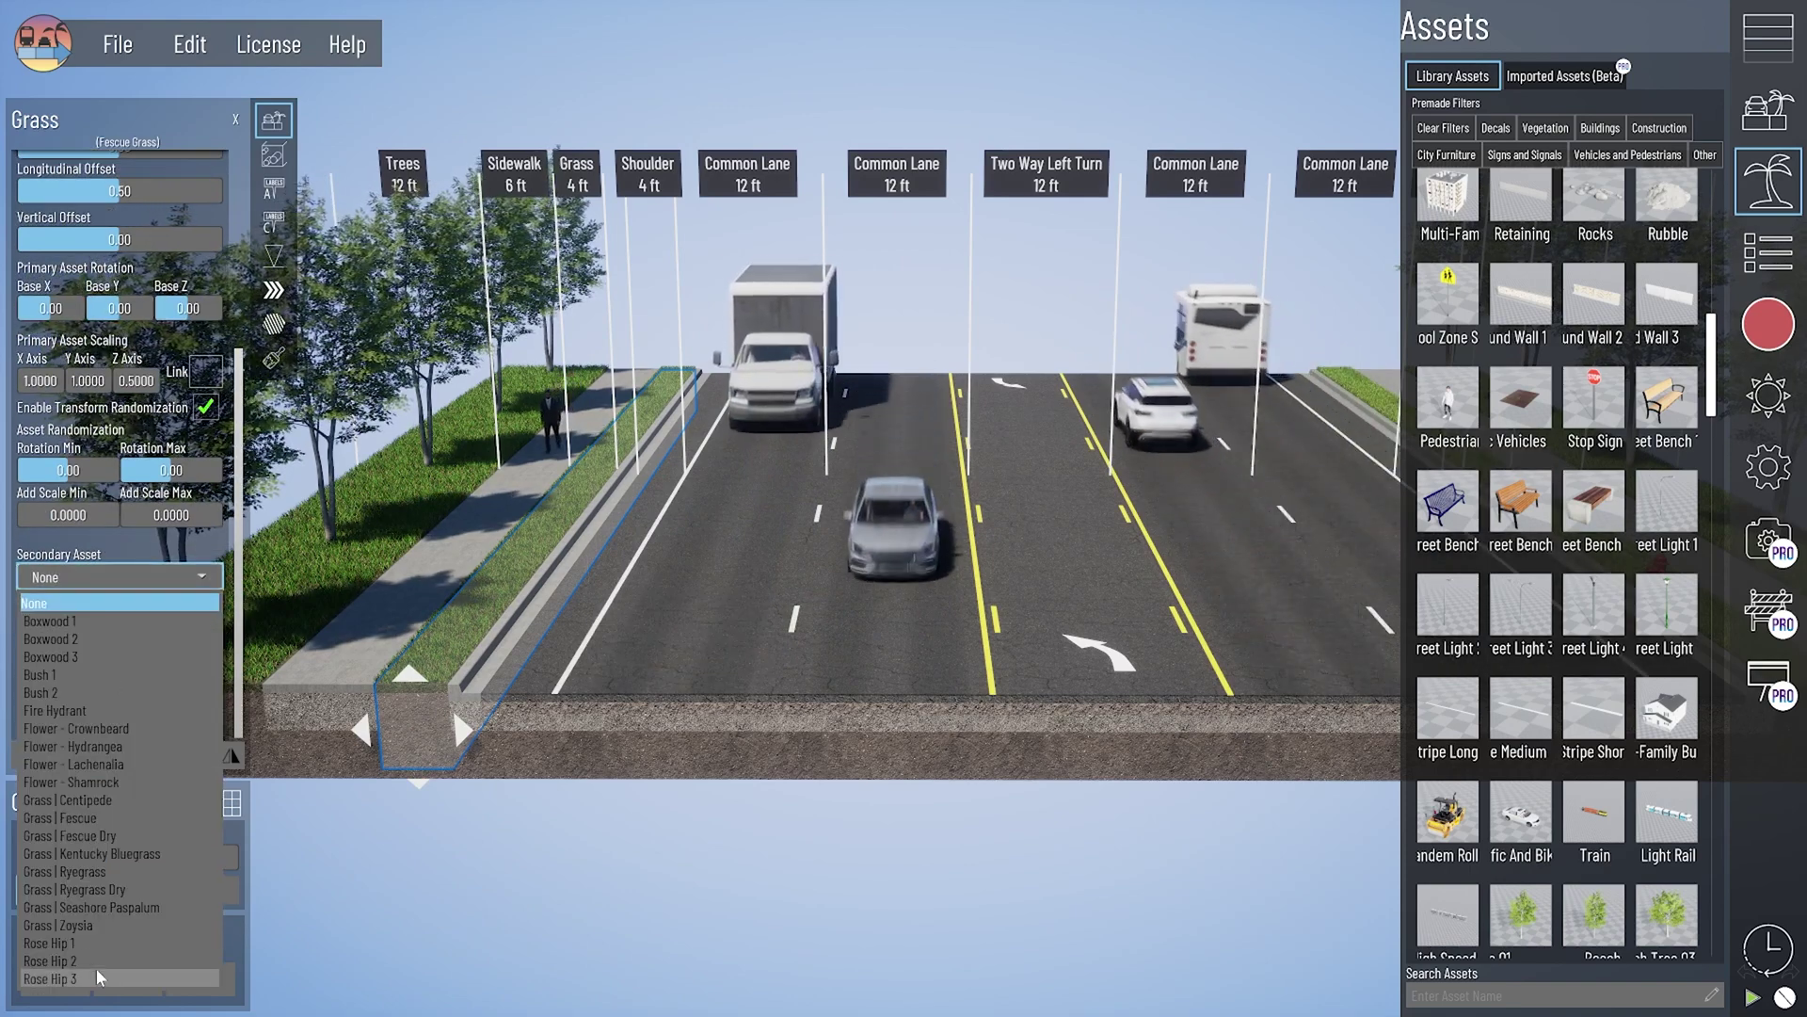
click(135, 584)
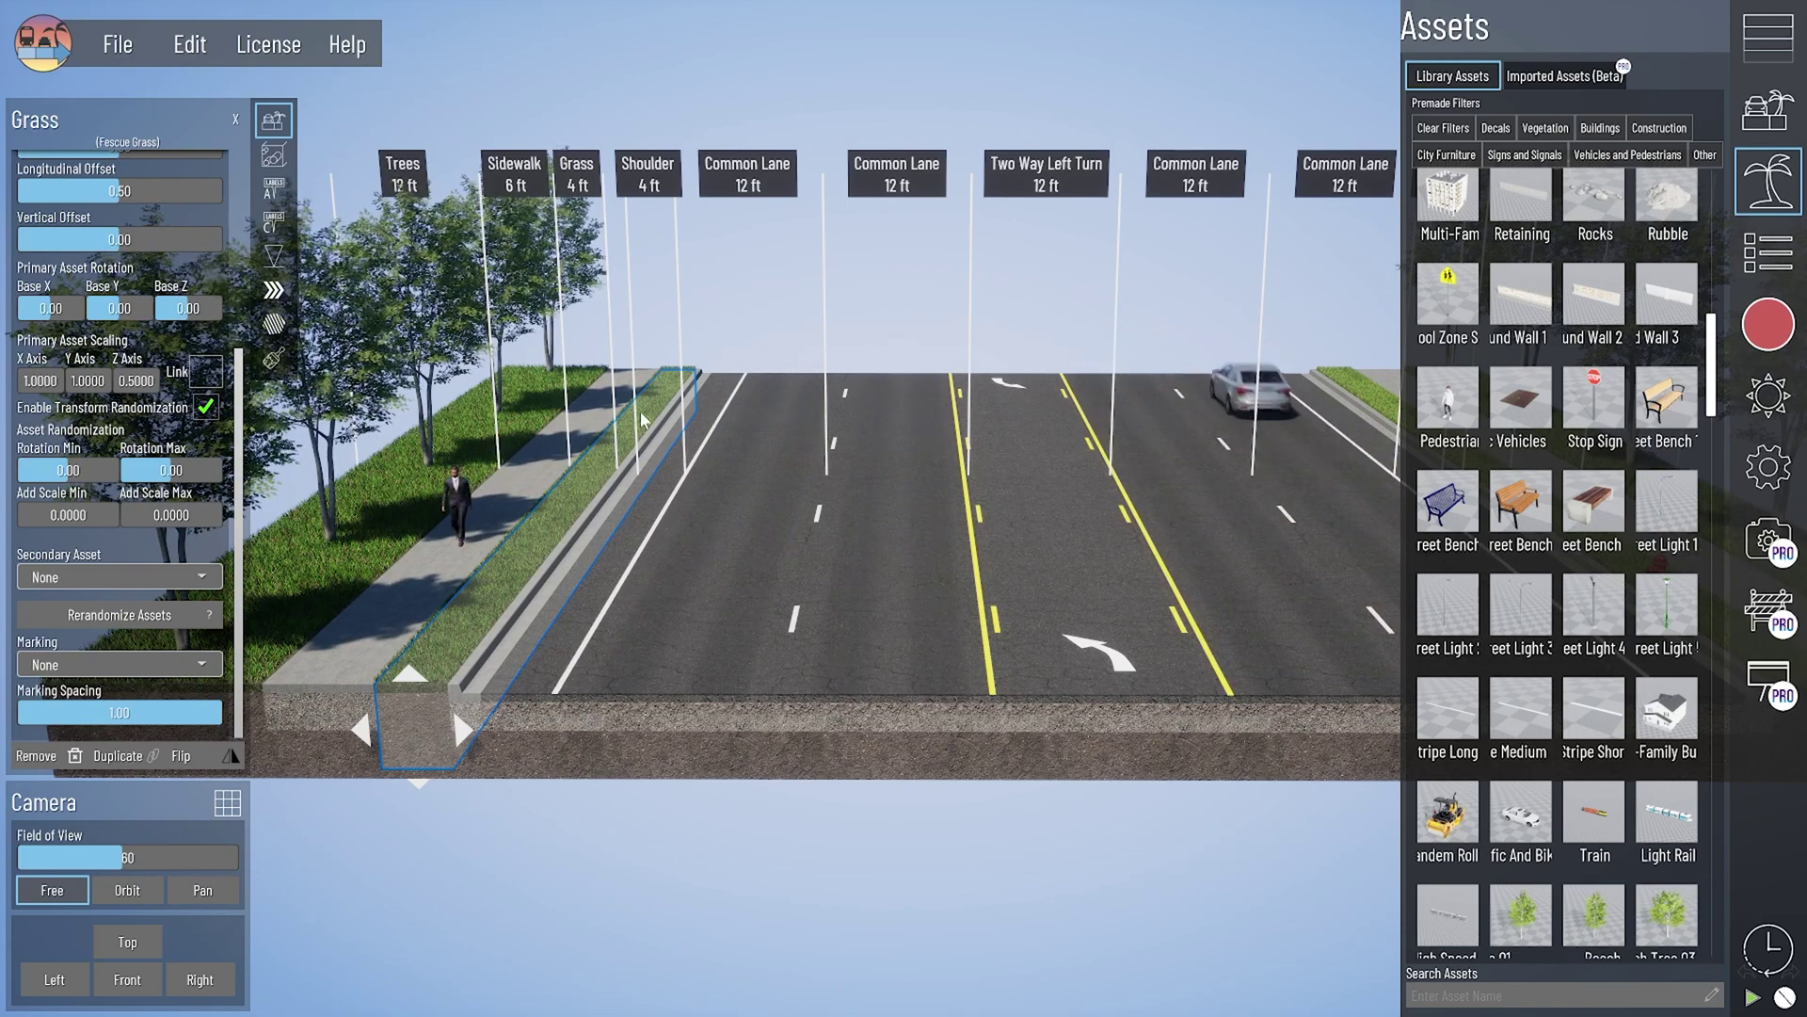
click(188, 578)
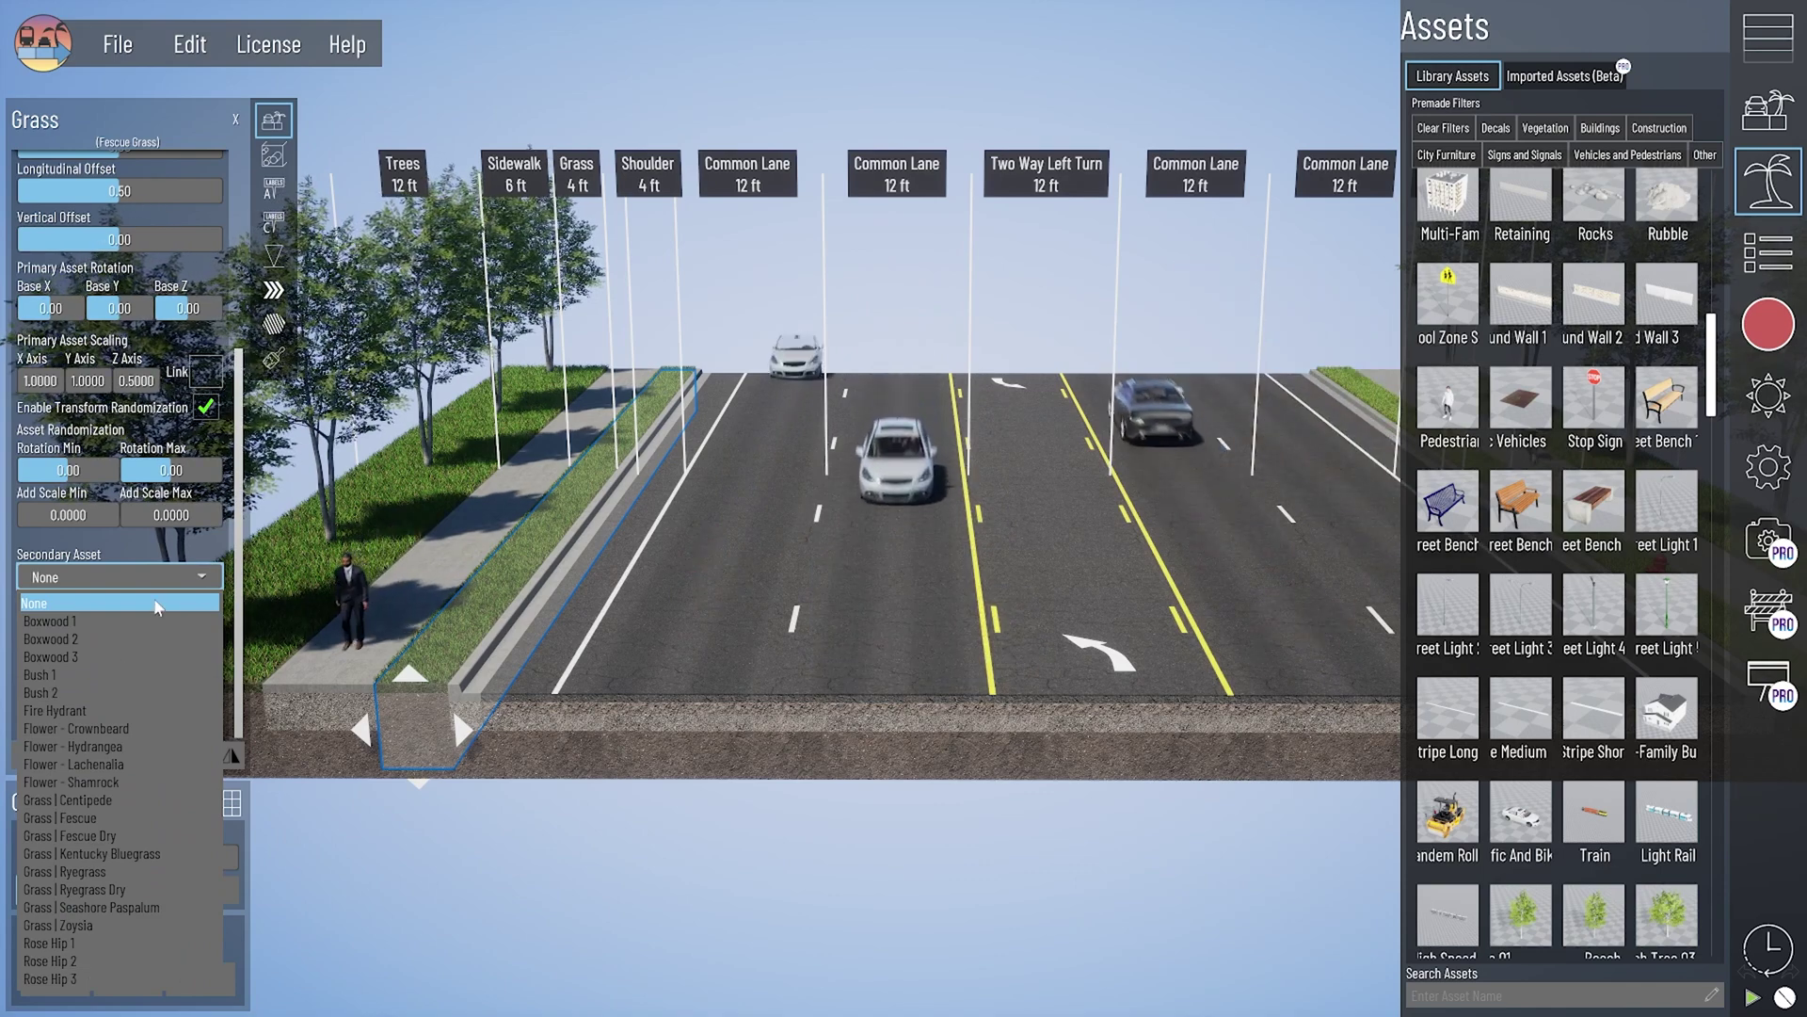
click(214, 578)
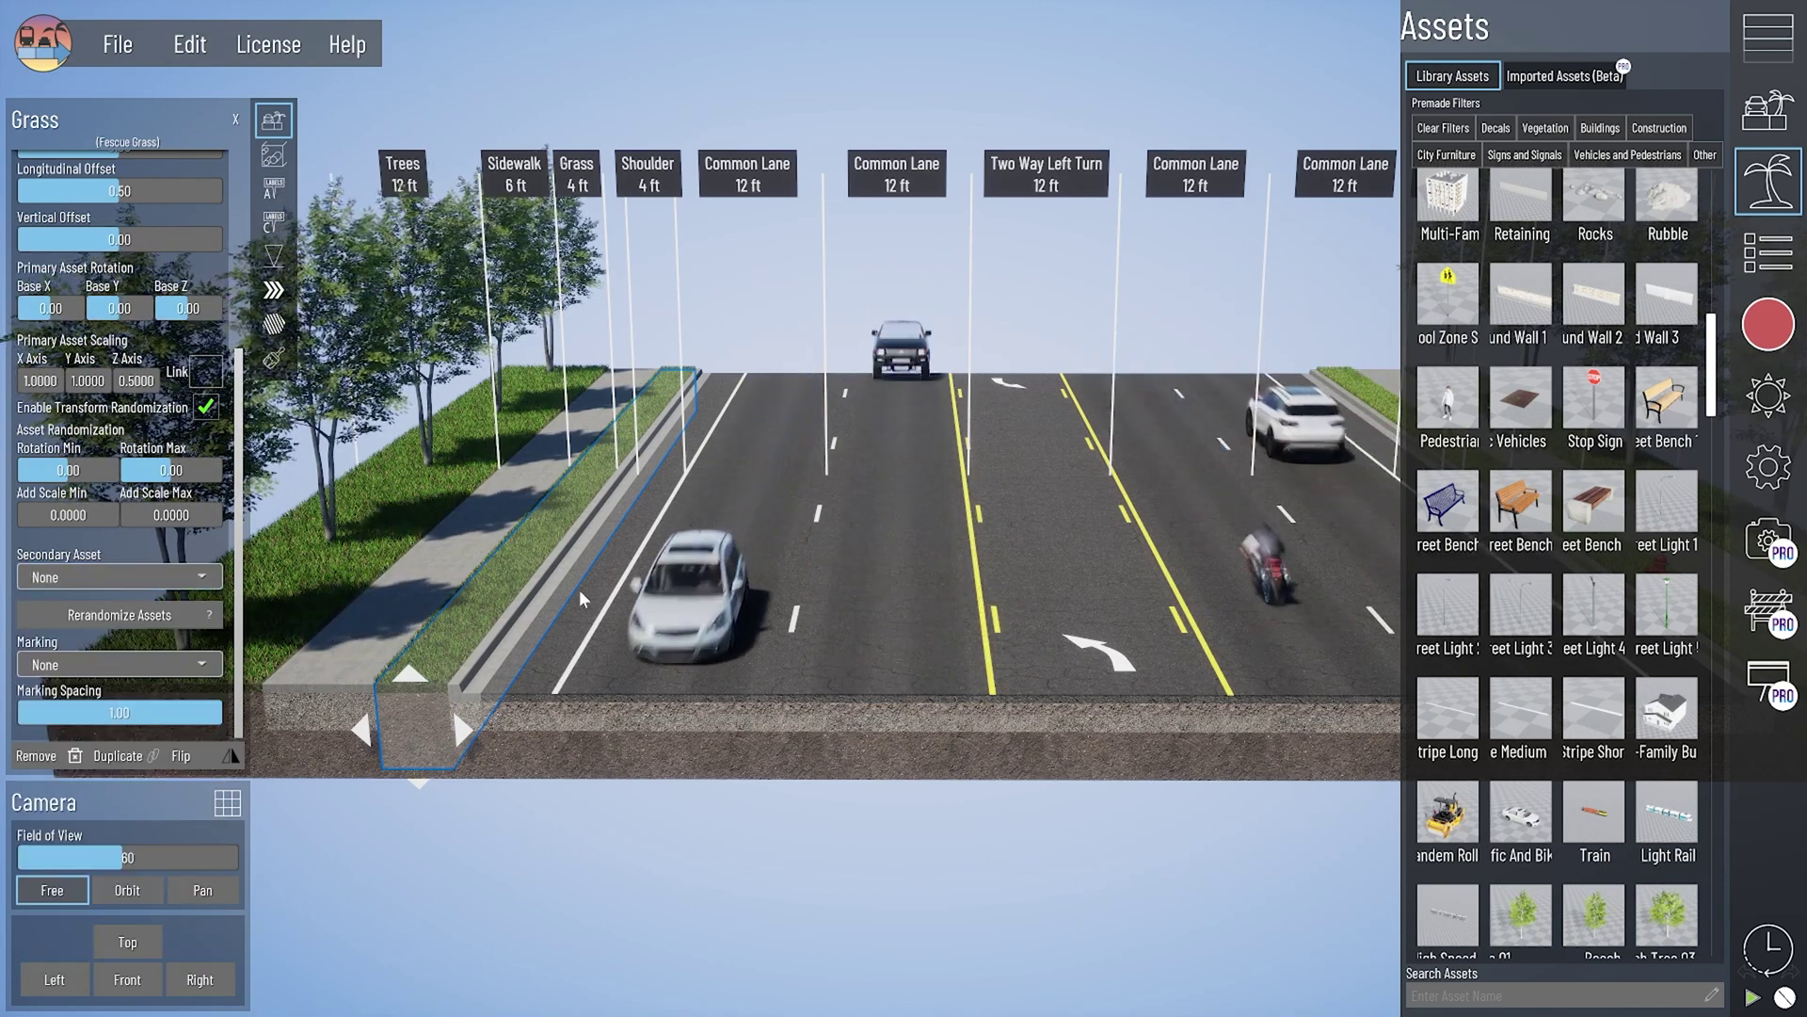
click(1764, 32)
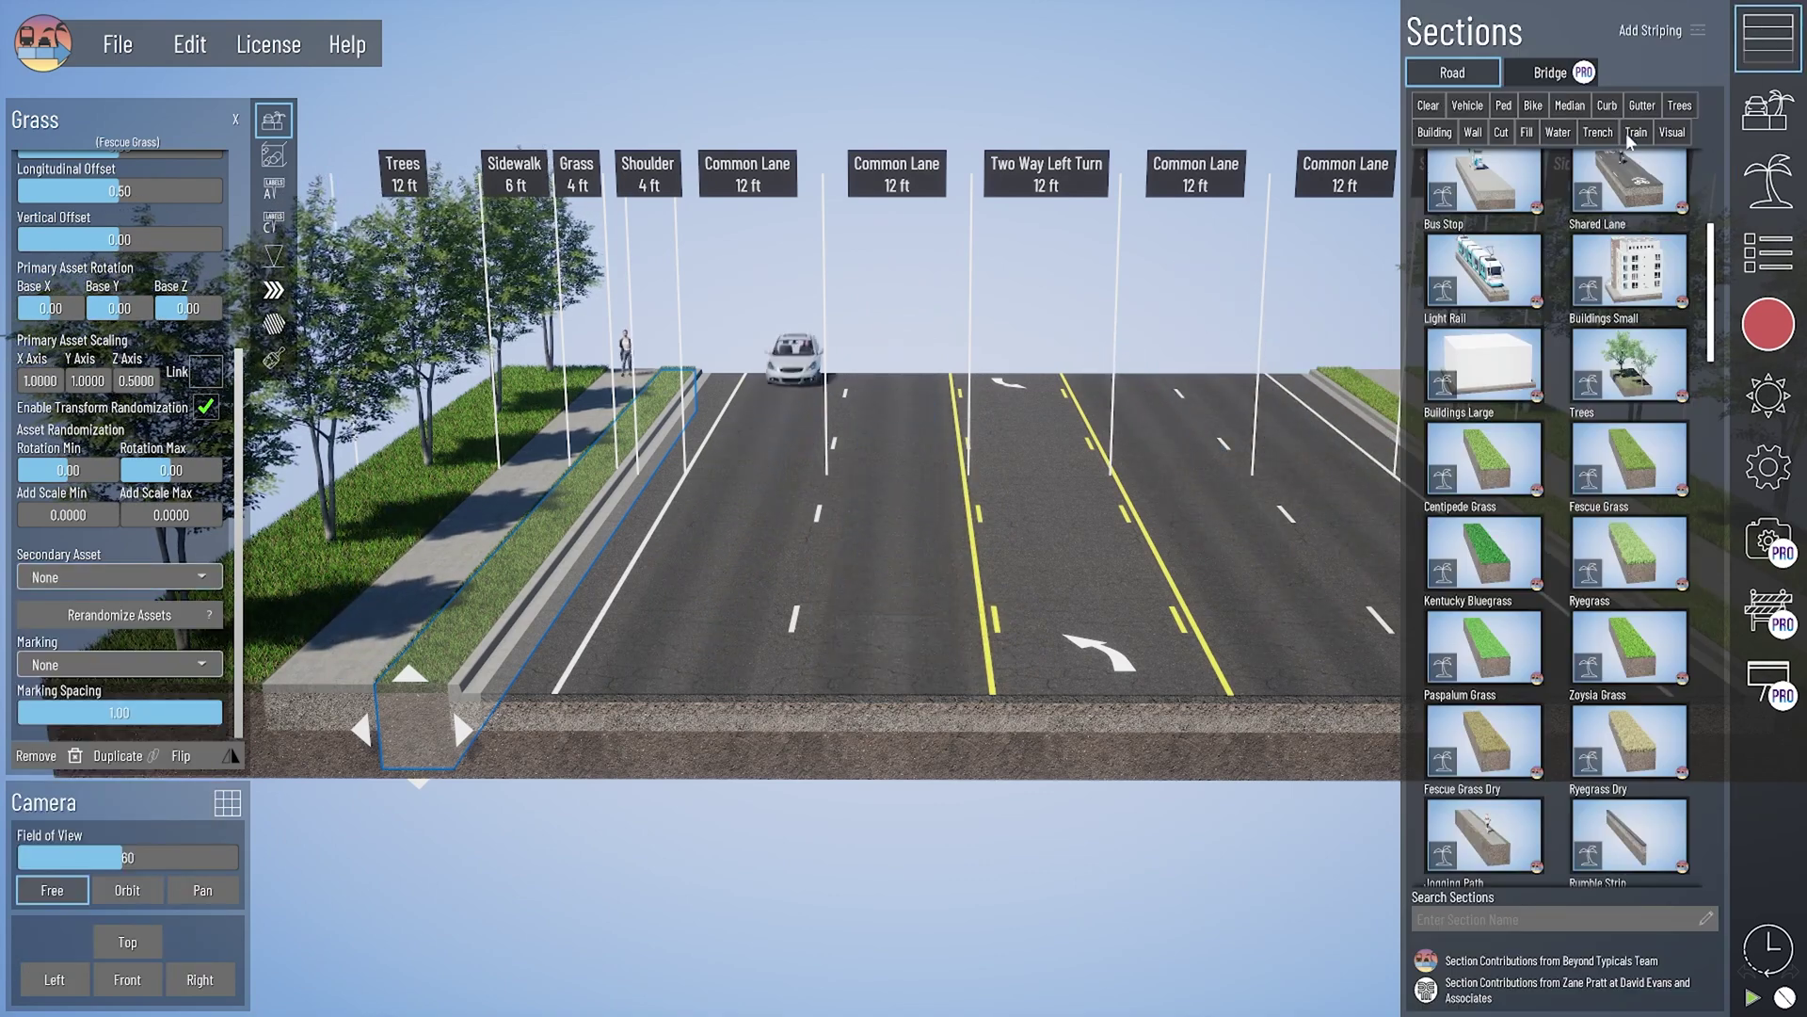
click(1768, 179)
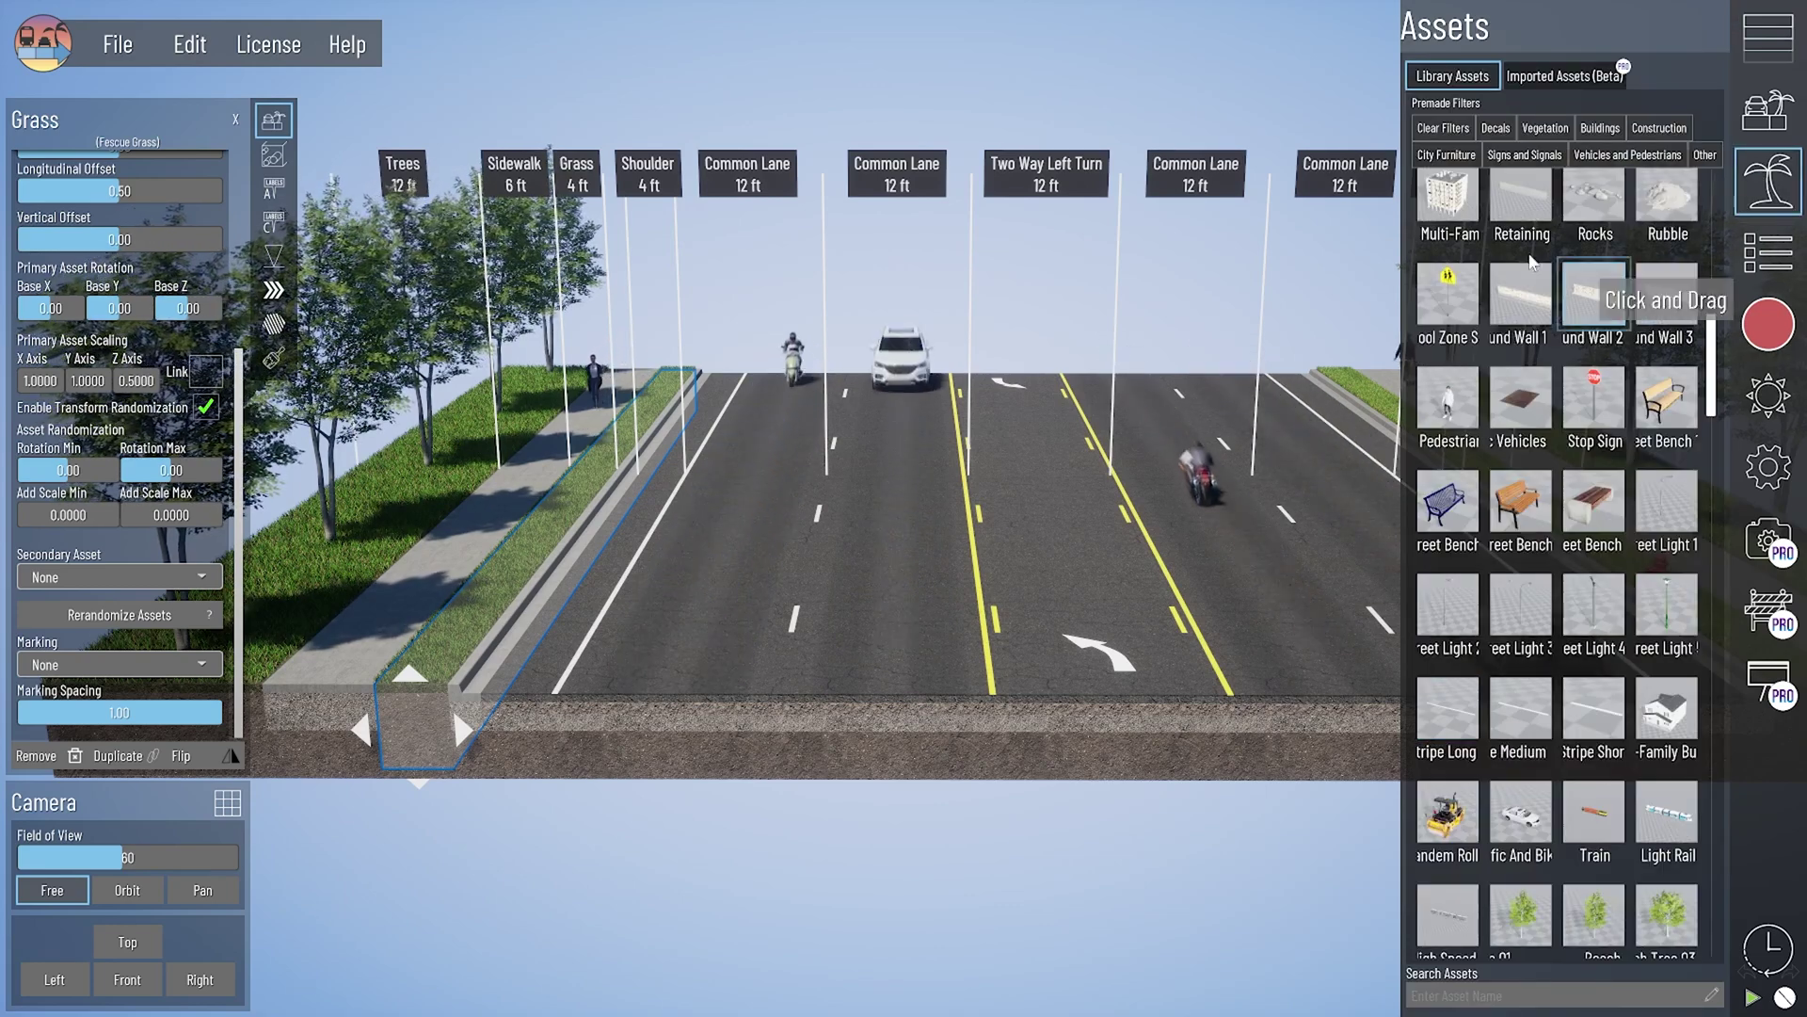
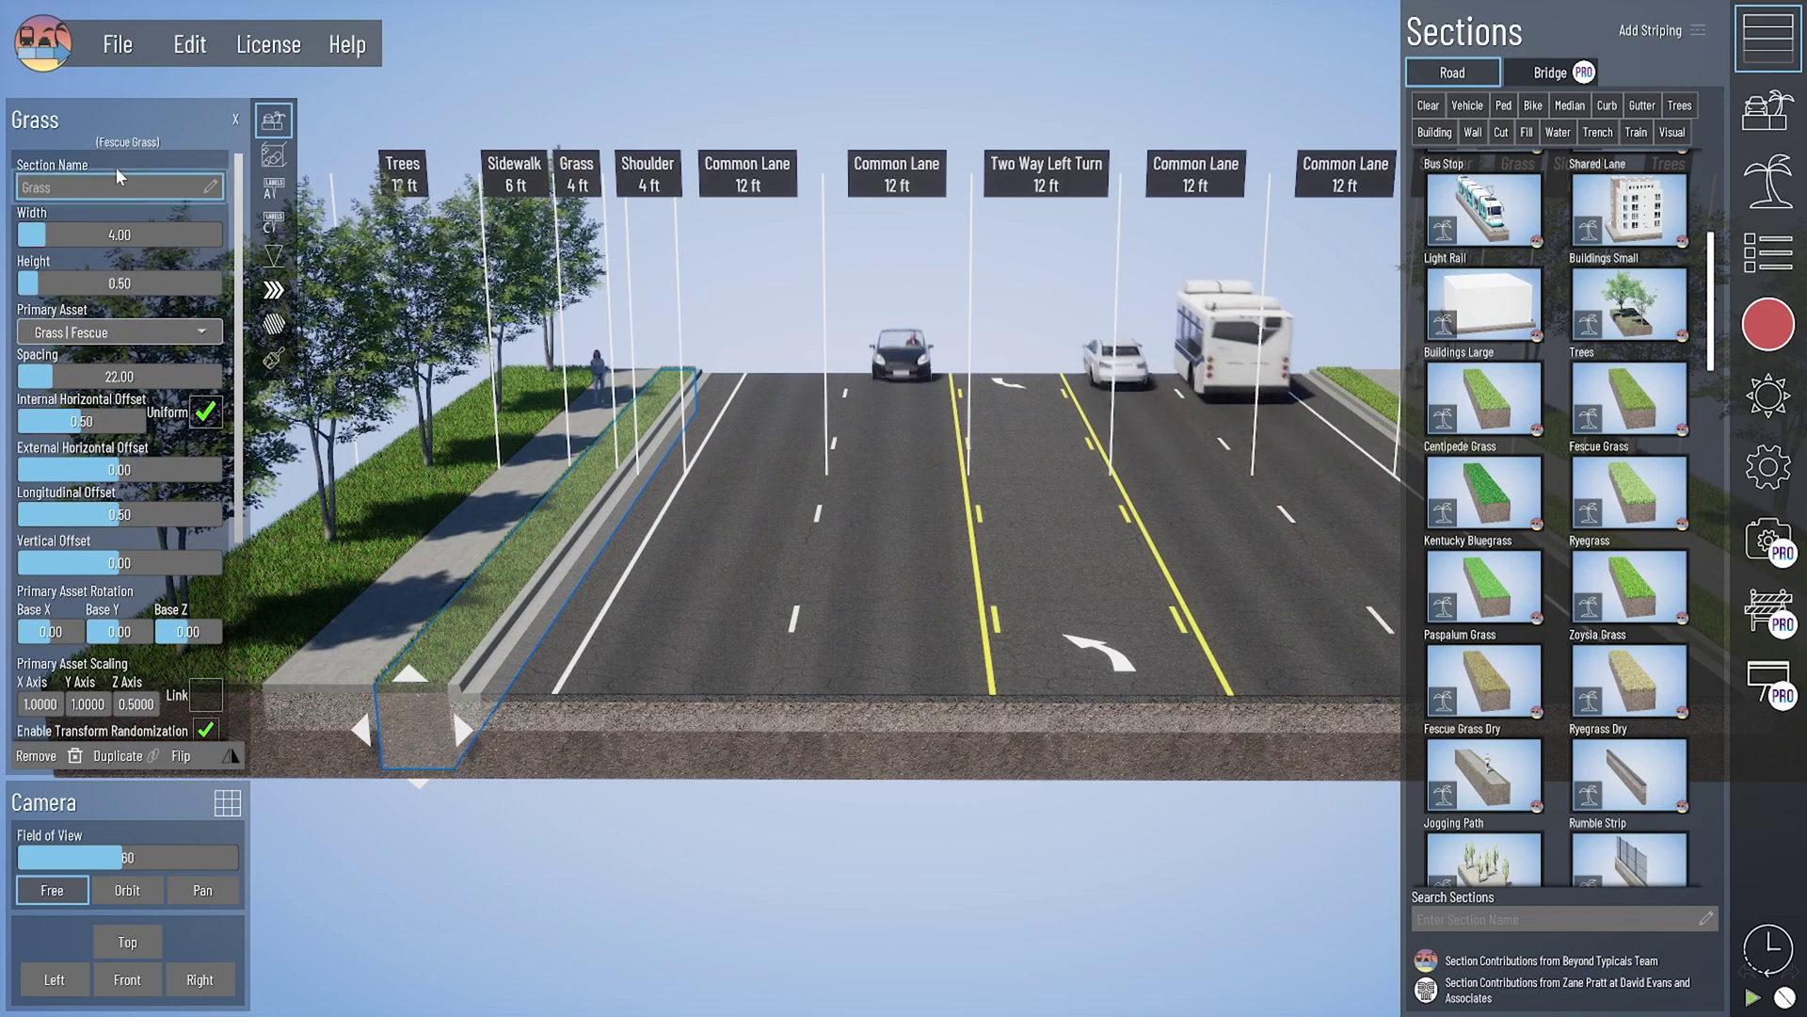
Step: Reselect the grass strip beside the curb and close its settings panel
click(626, 576)
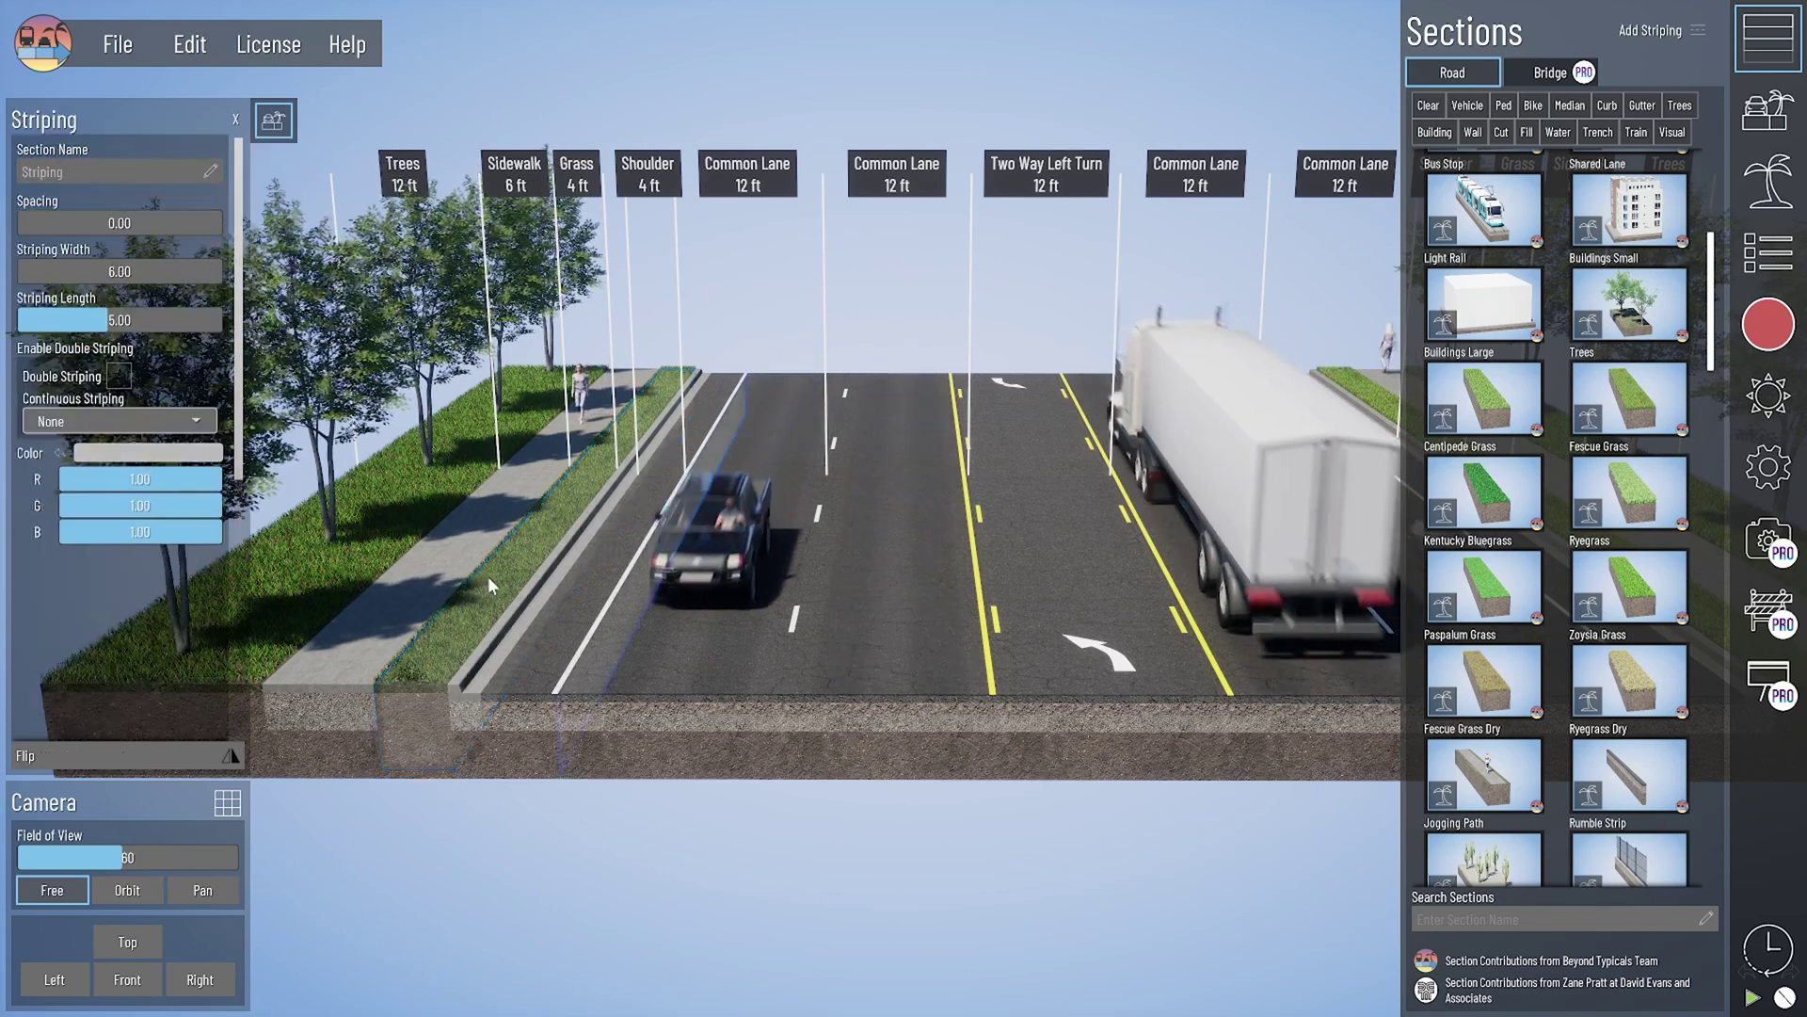
click(416, 668)
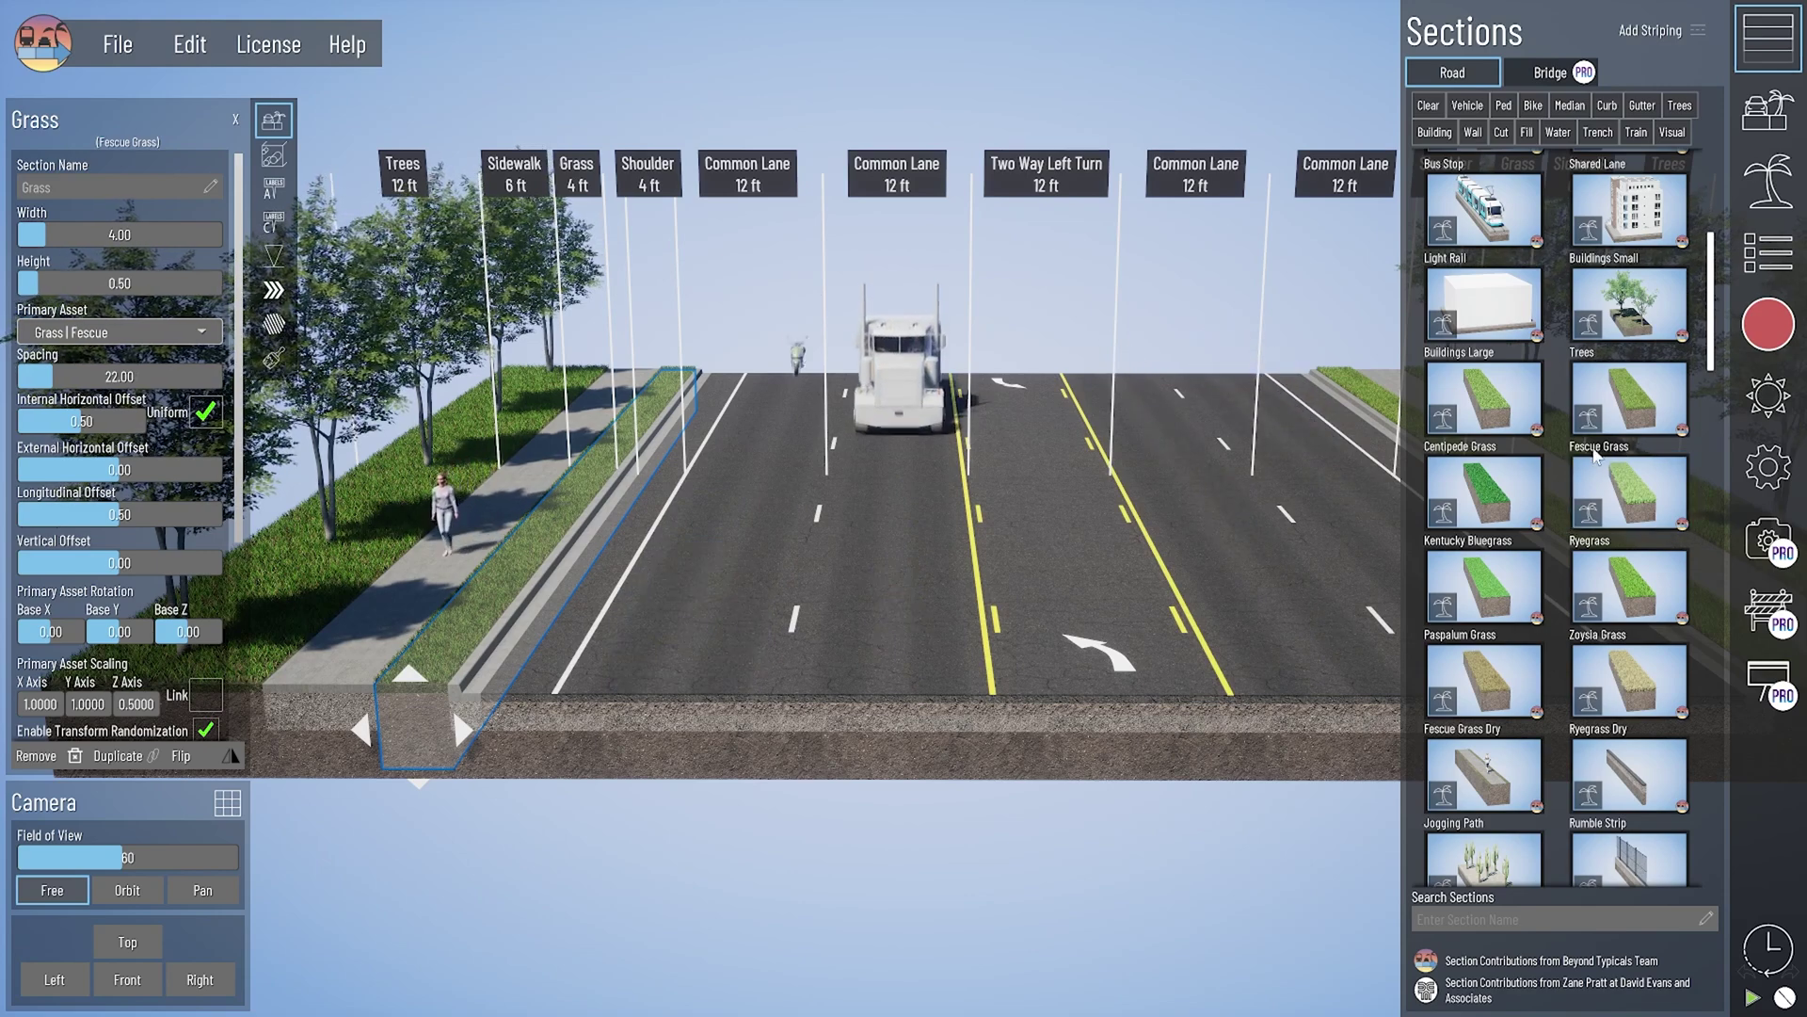
click(1624, 445)
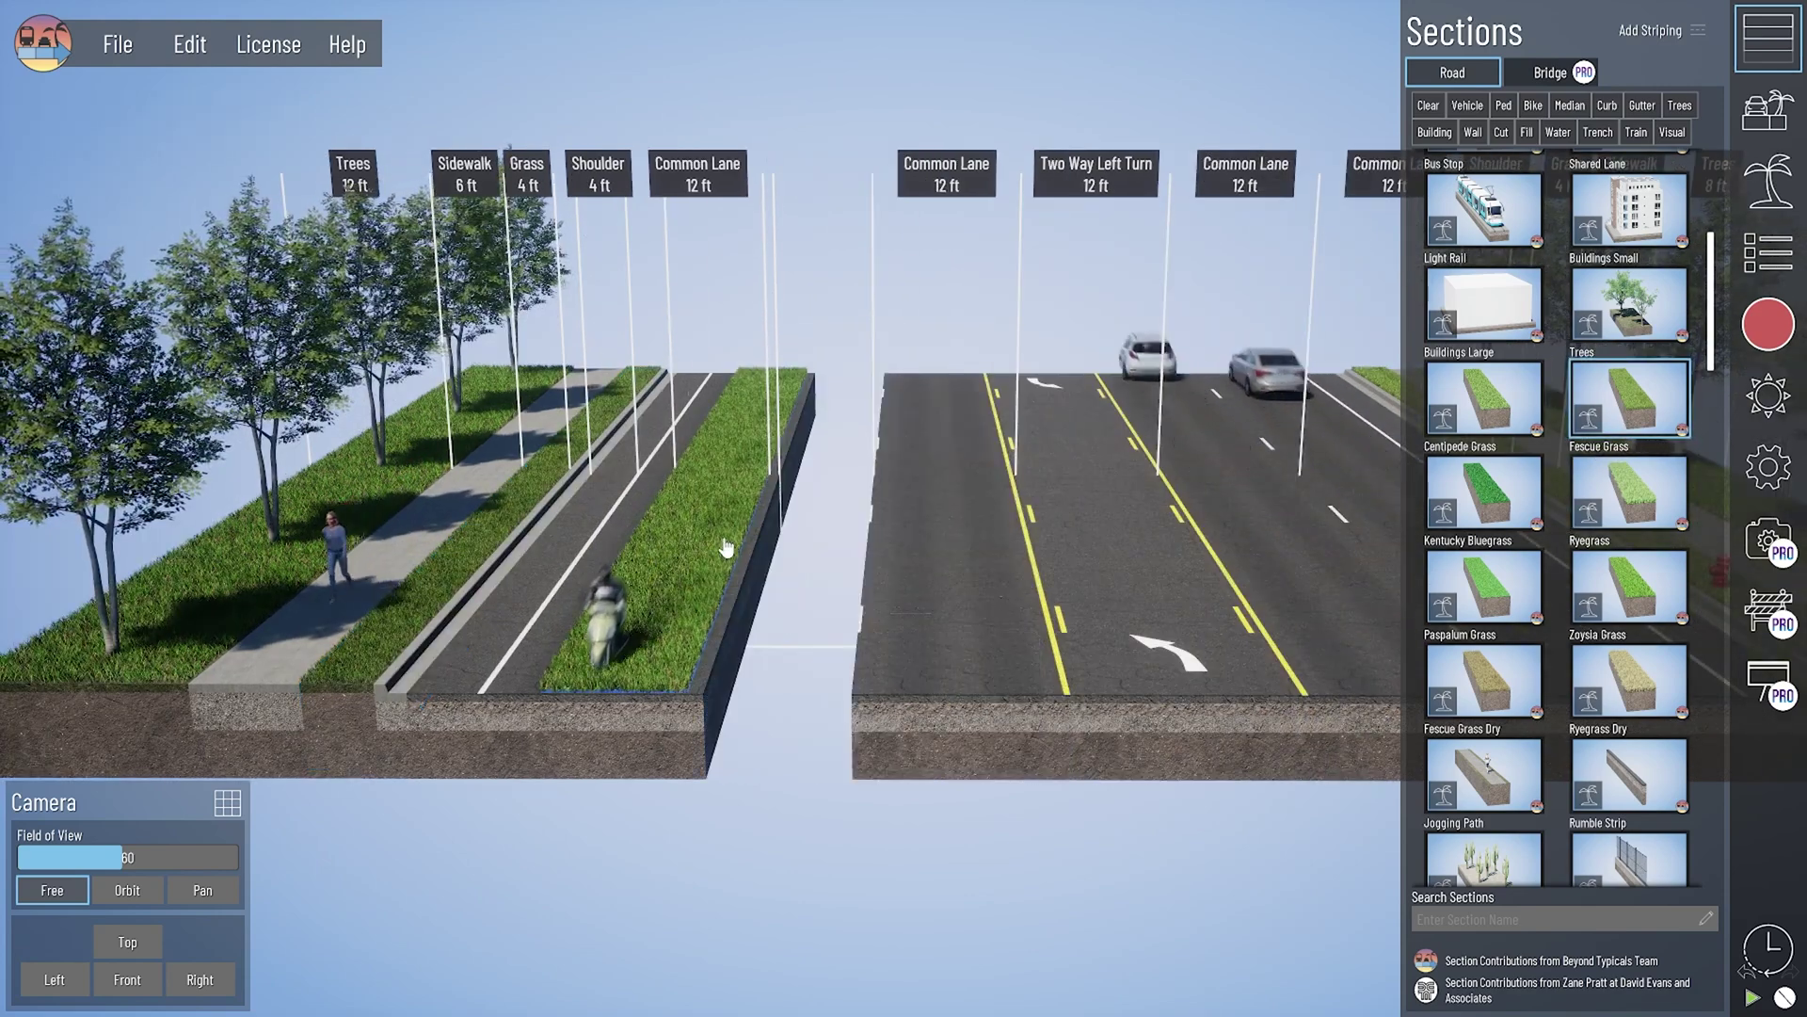
Step: Check the Section Hierarchy, then open Fescue Grass's Customizing Section Assets list
click(1769, 252)
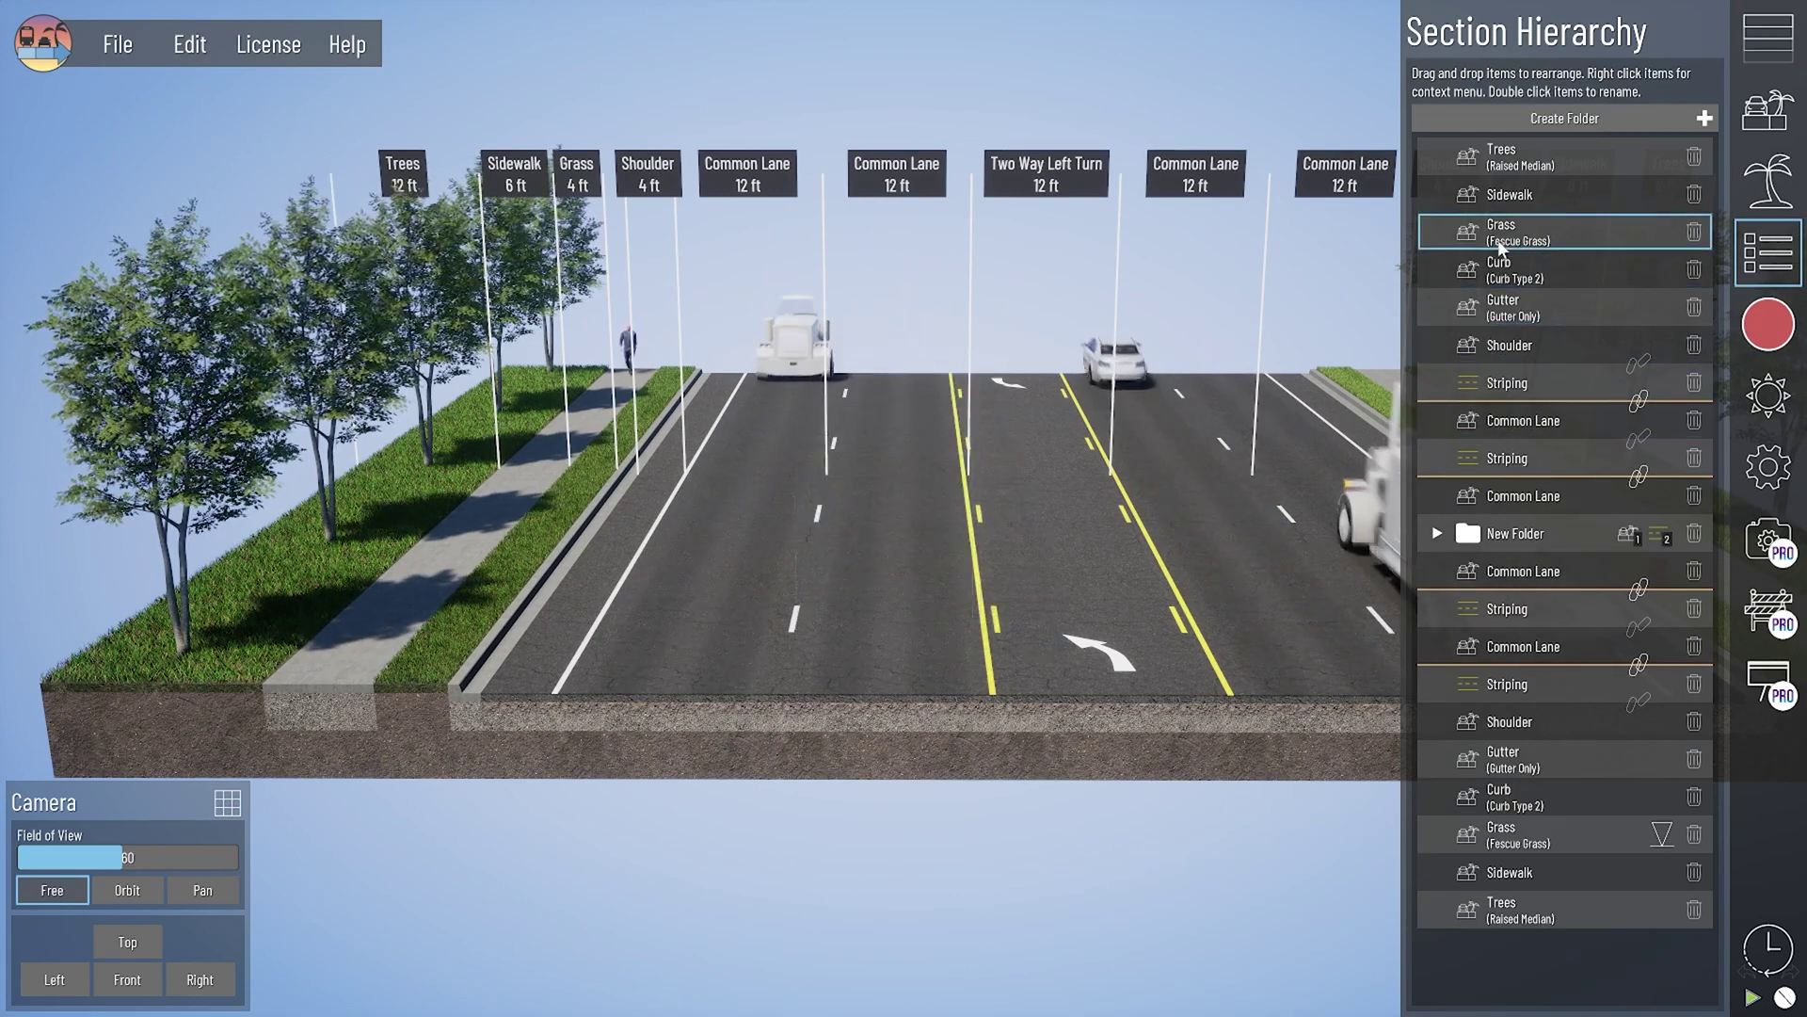
click(1769, 38)
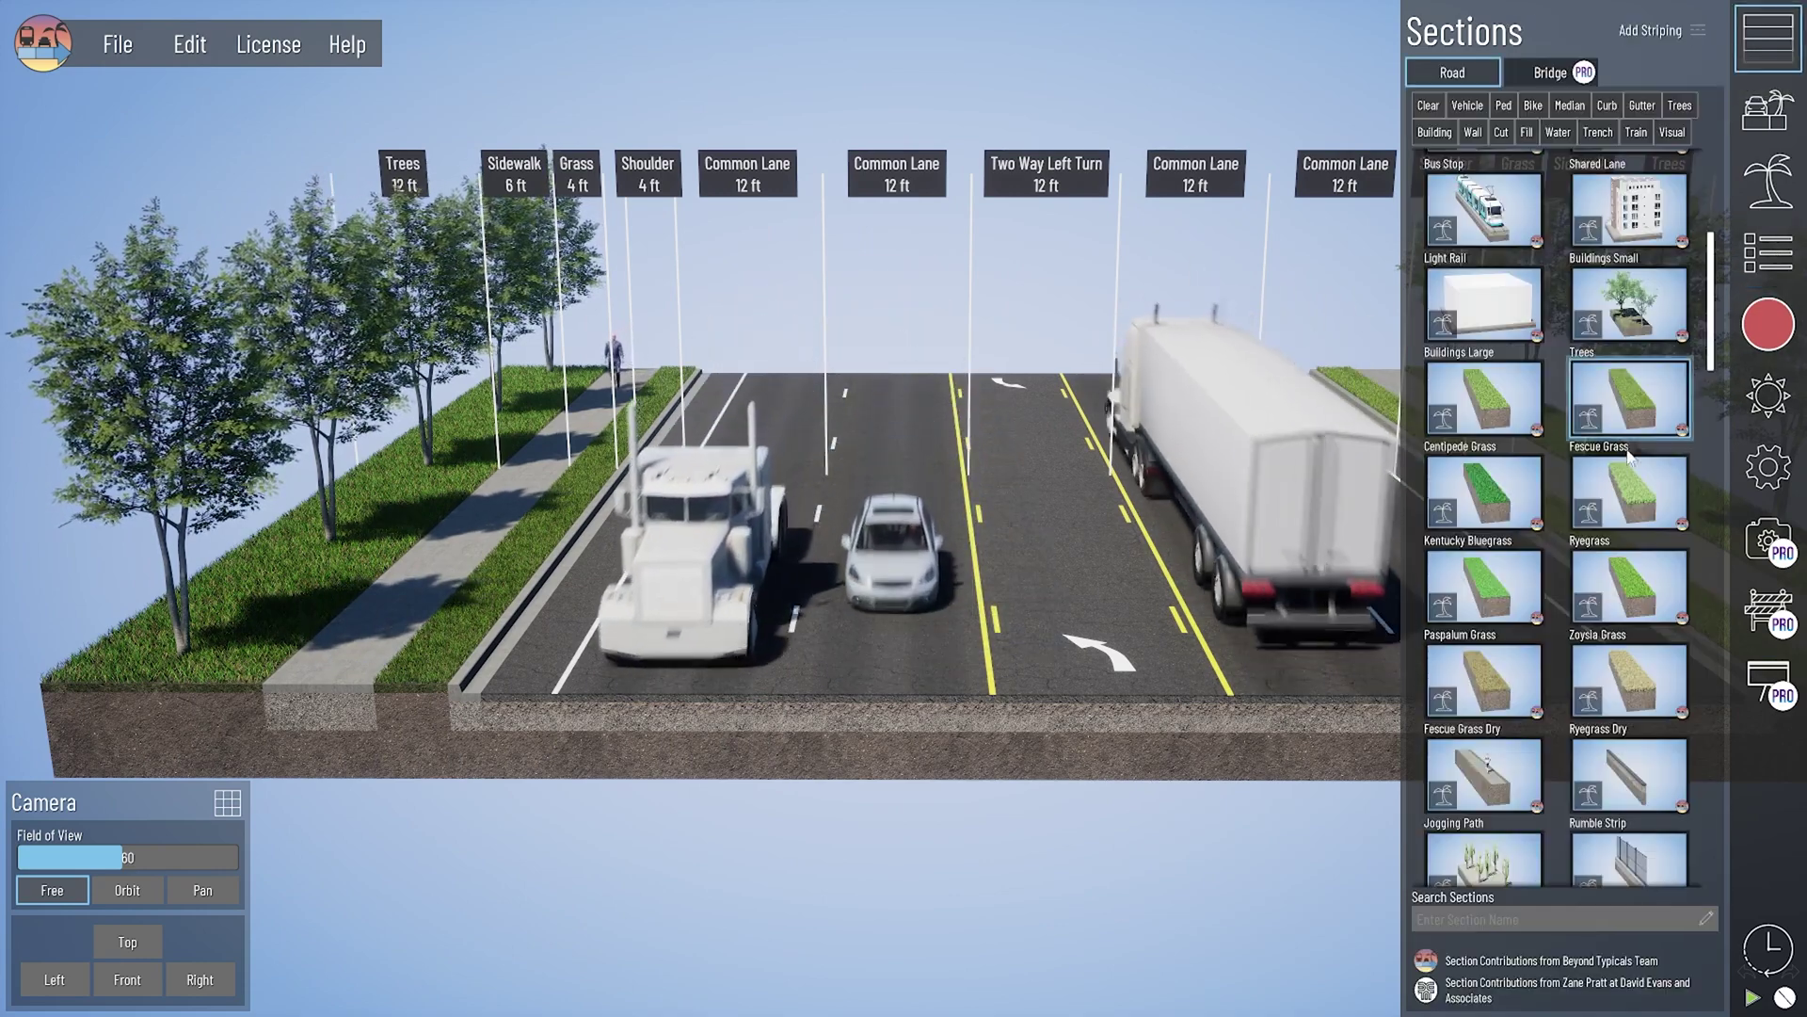
click(1589, 421)
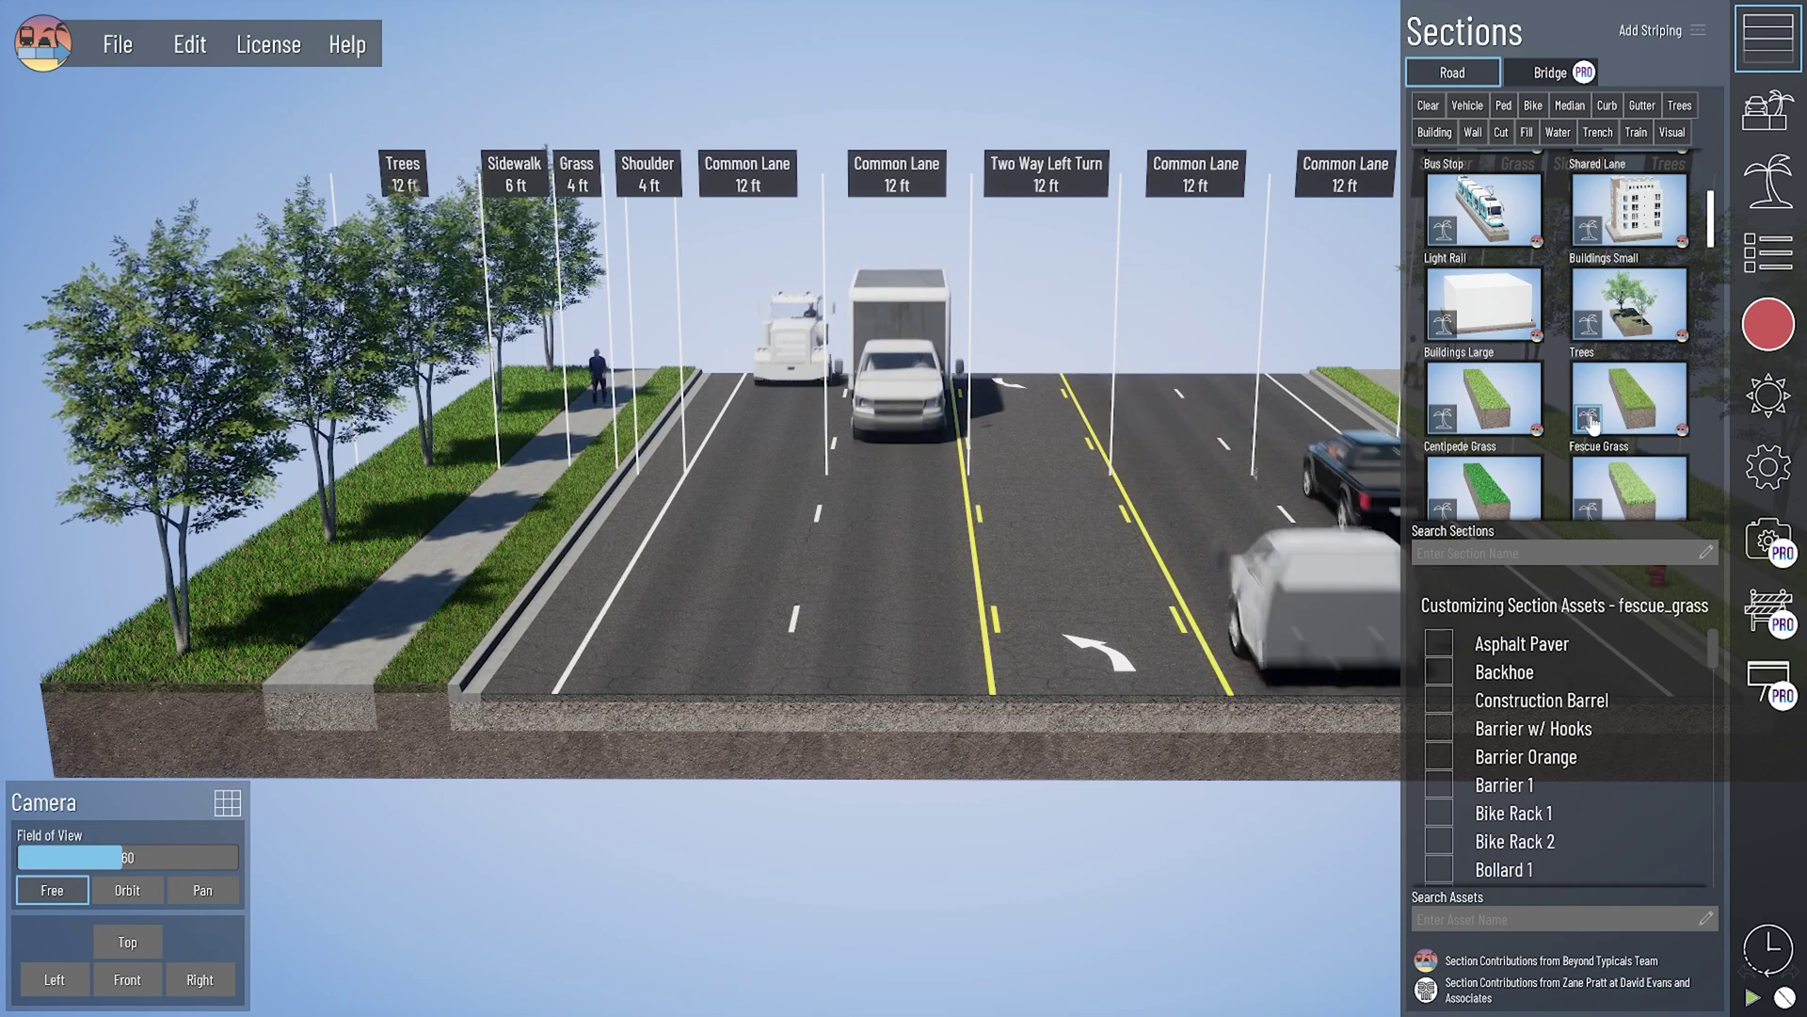
Step: Filter the fescue_grass asset list by LIGHT and tick Street Light 1
click(1590, 421)
click(1590, 426)
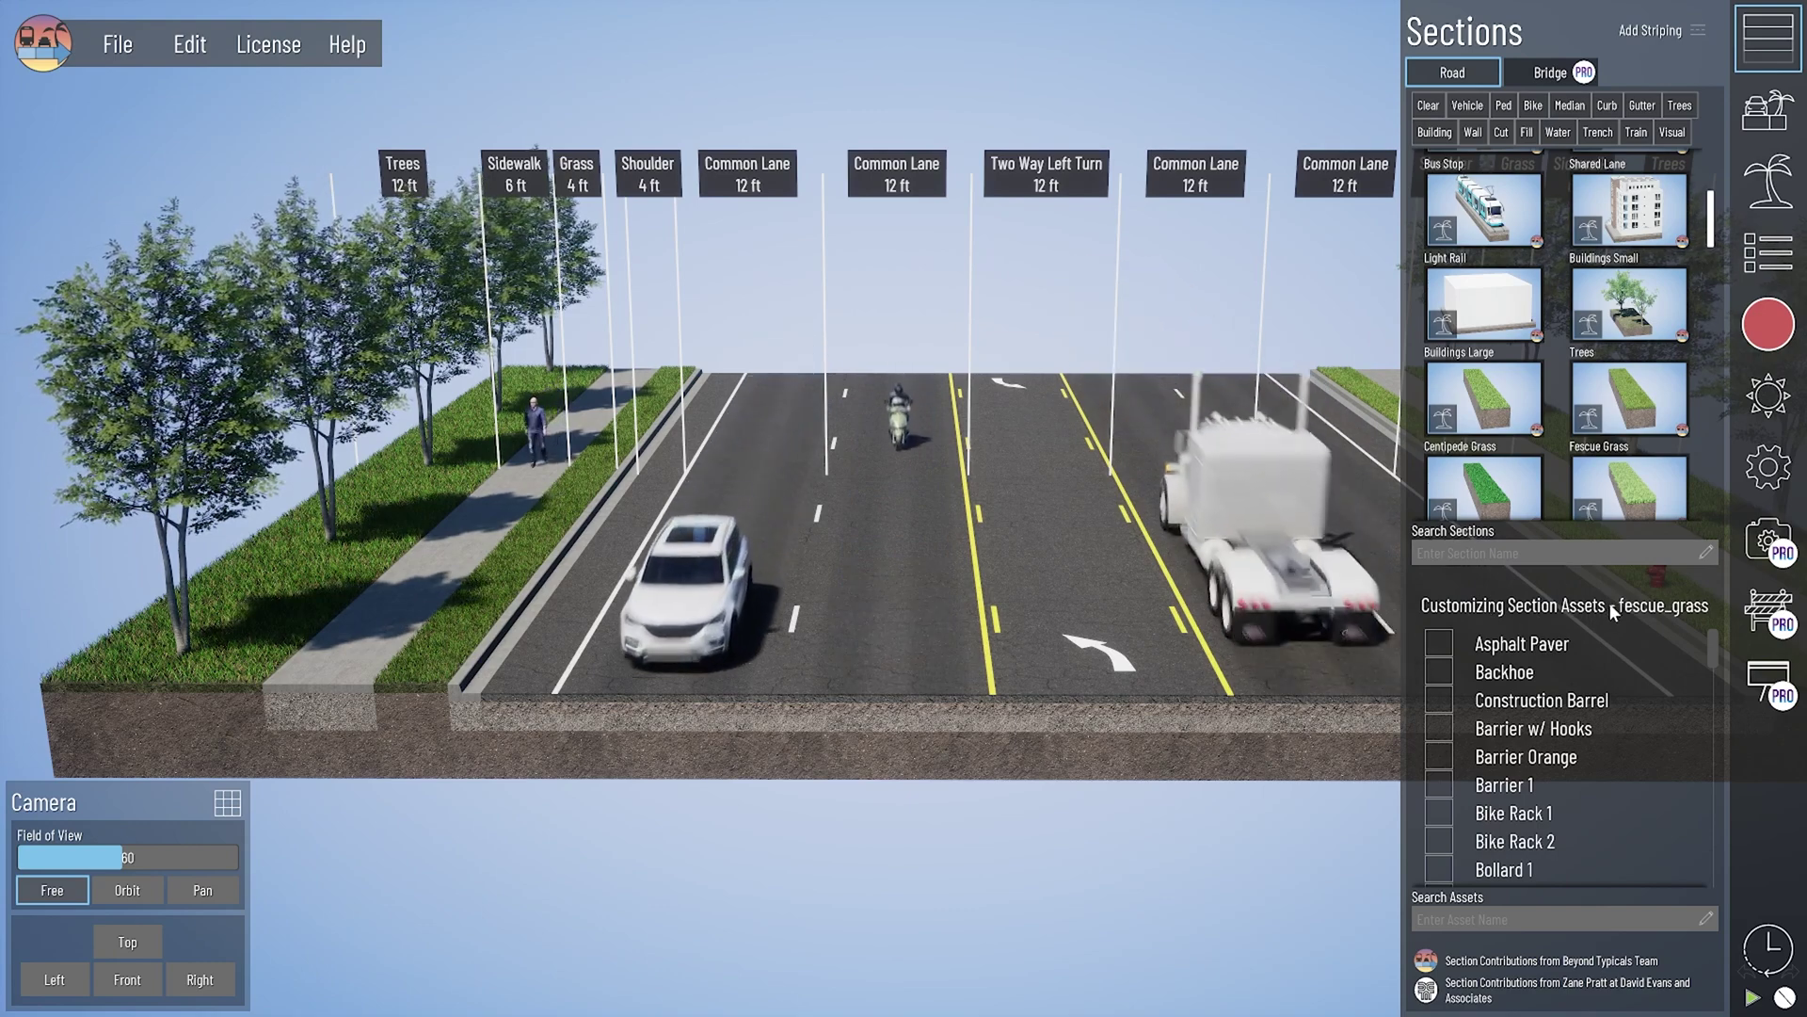
scroll(1613, 659, down, 5)
scroll(1617, 697, down, 5)
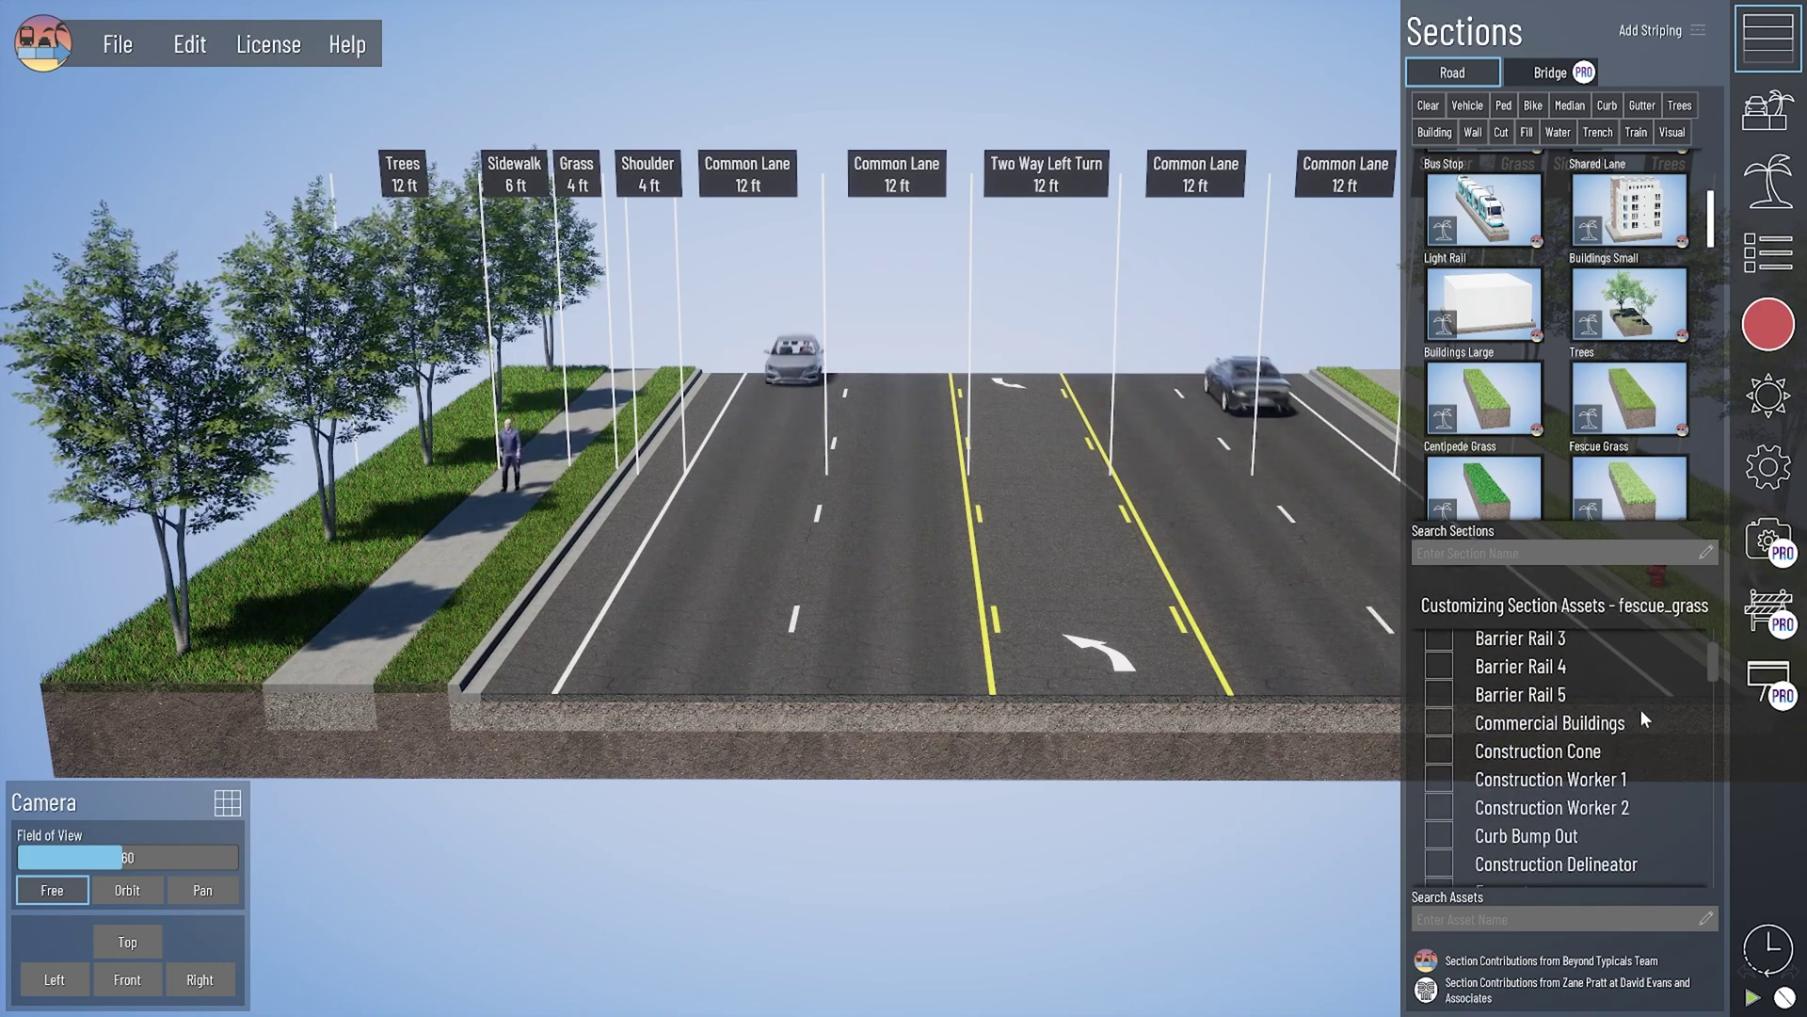
drag(1715, 758, 1716, 669)
scroll(1668, 755, down, 6)
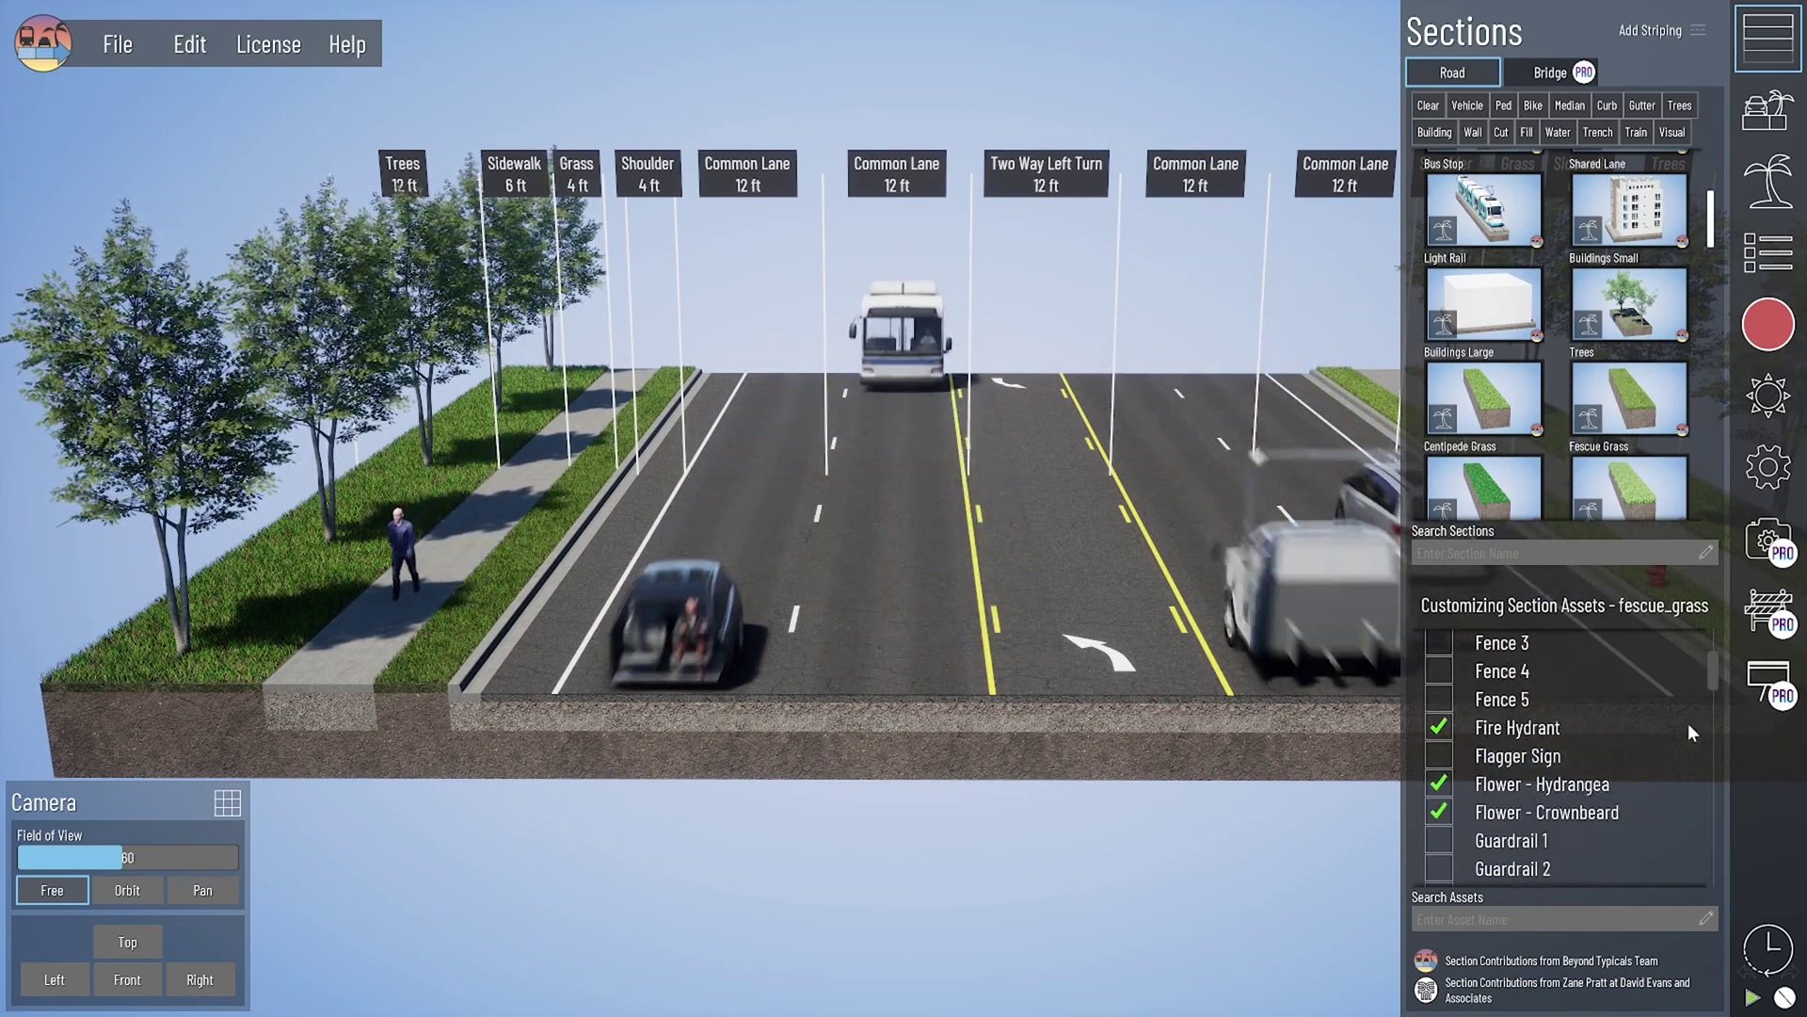
scroll(1650, 767, down, 10)
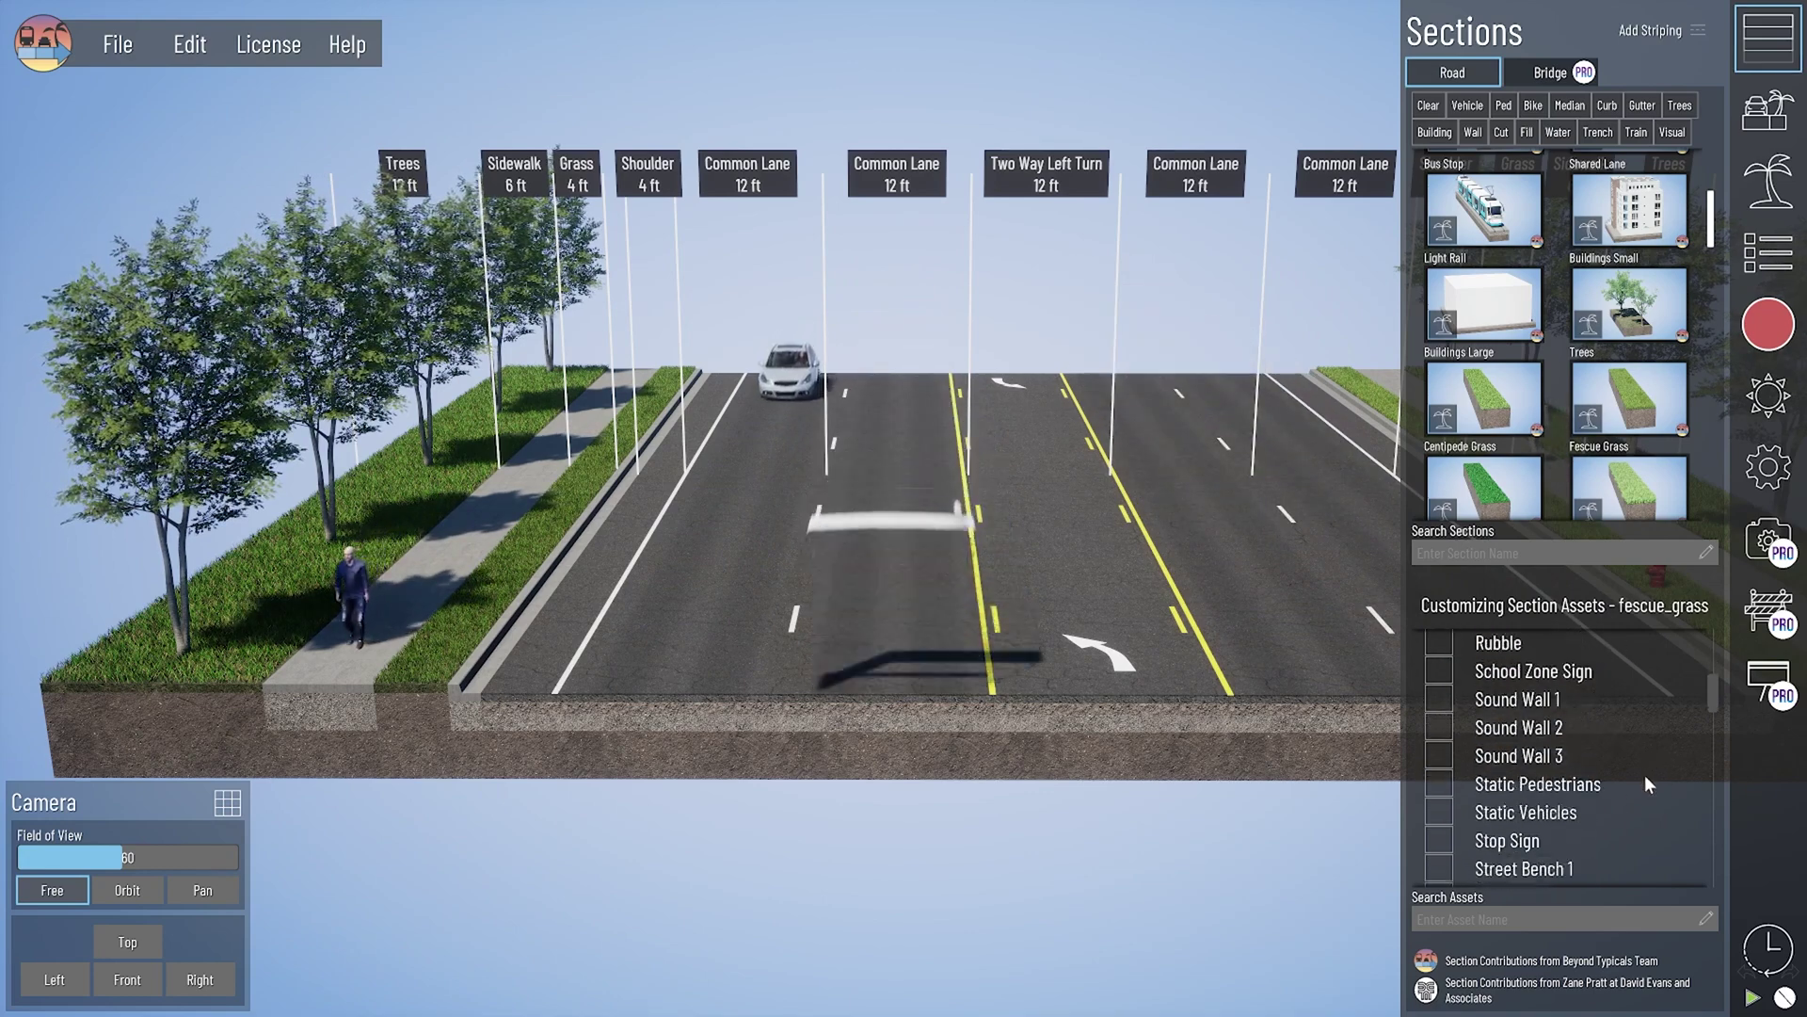
scroll(1646, 781, down, 4)
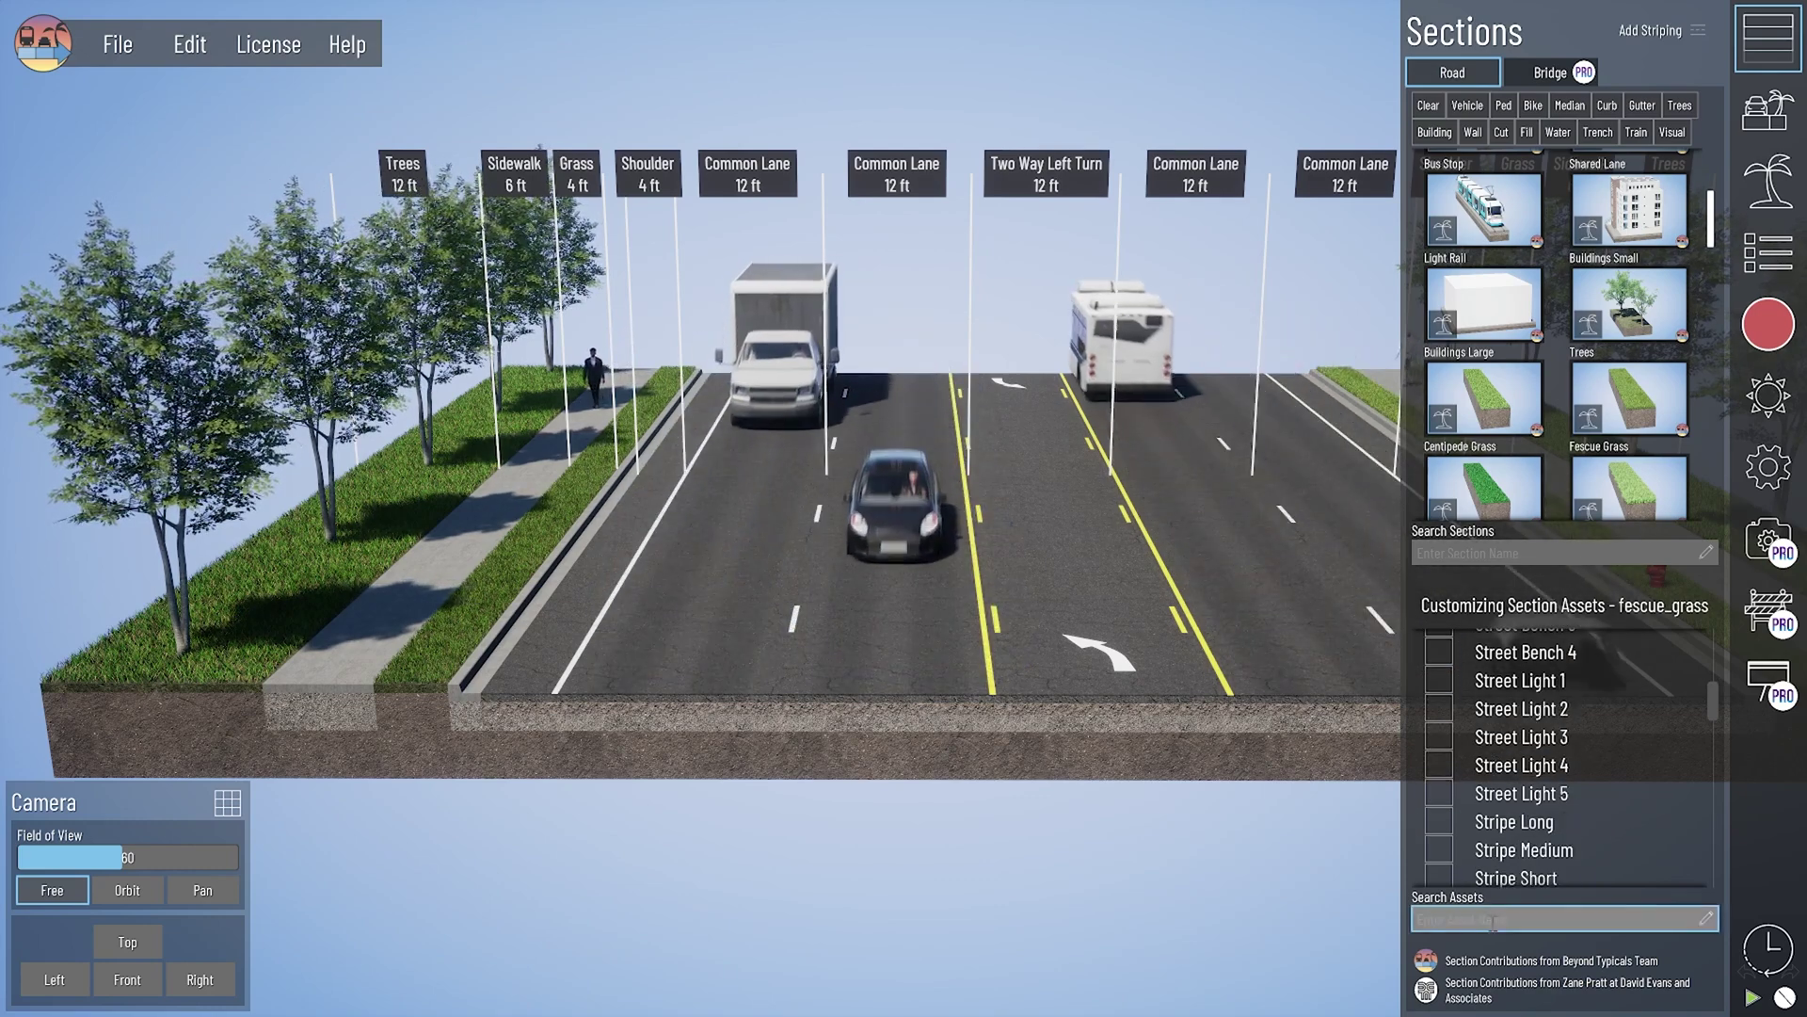
text(IGHT)
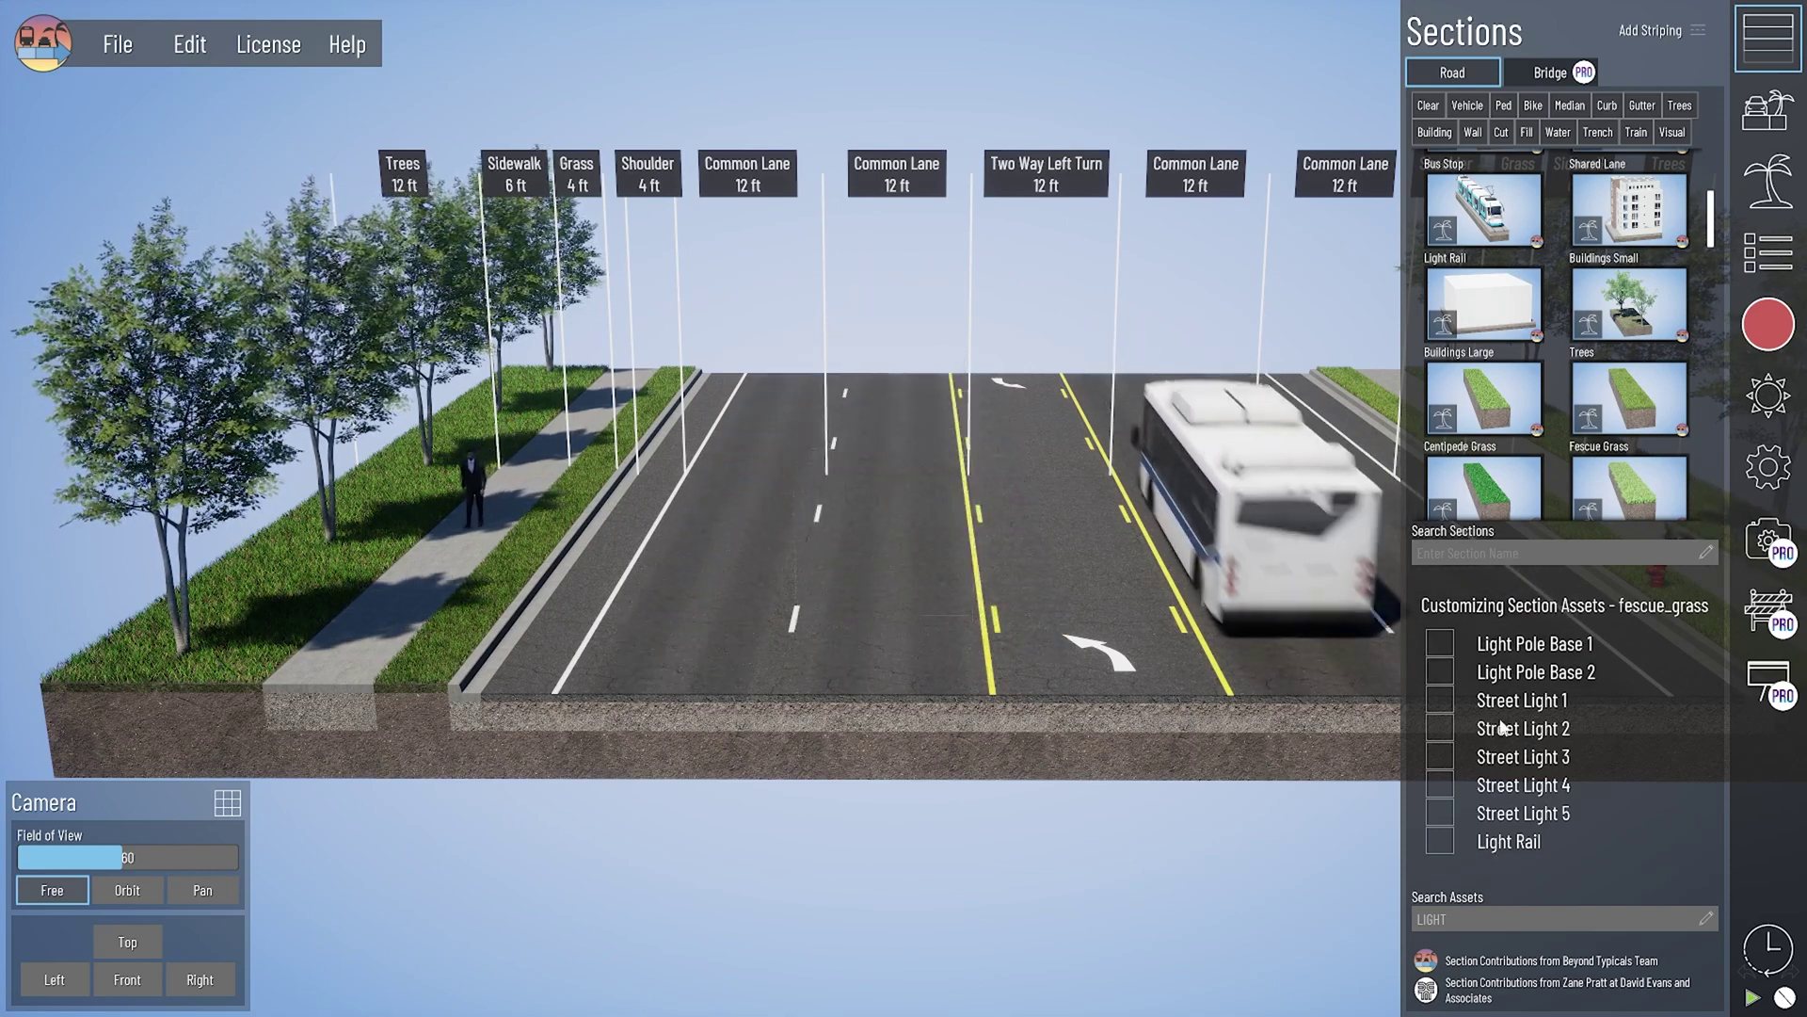
click(1440, 699)
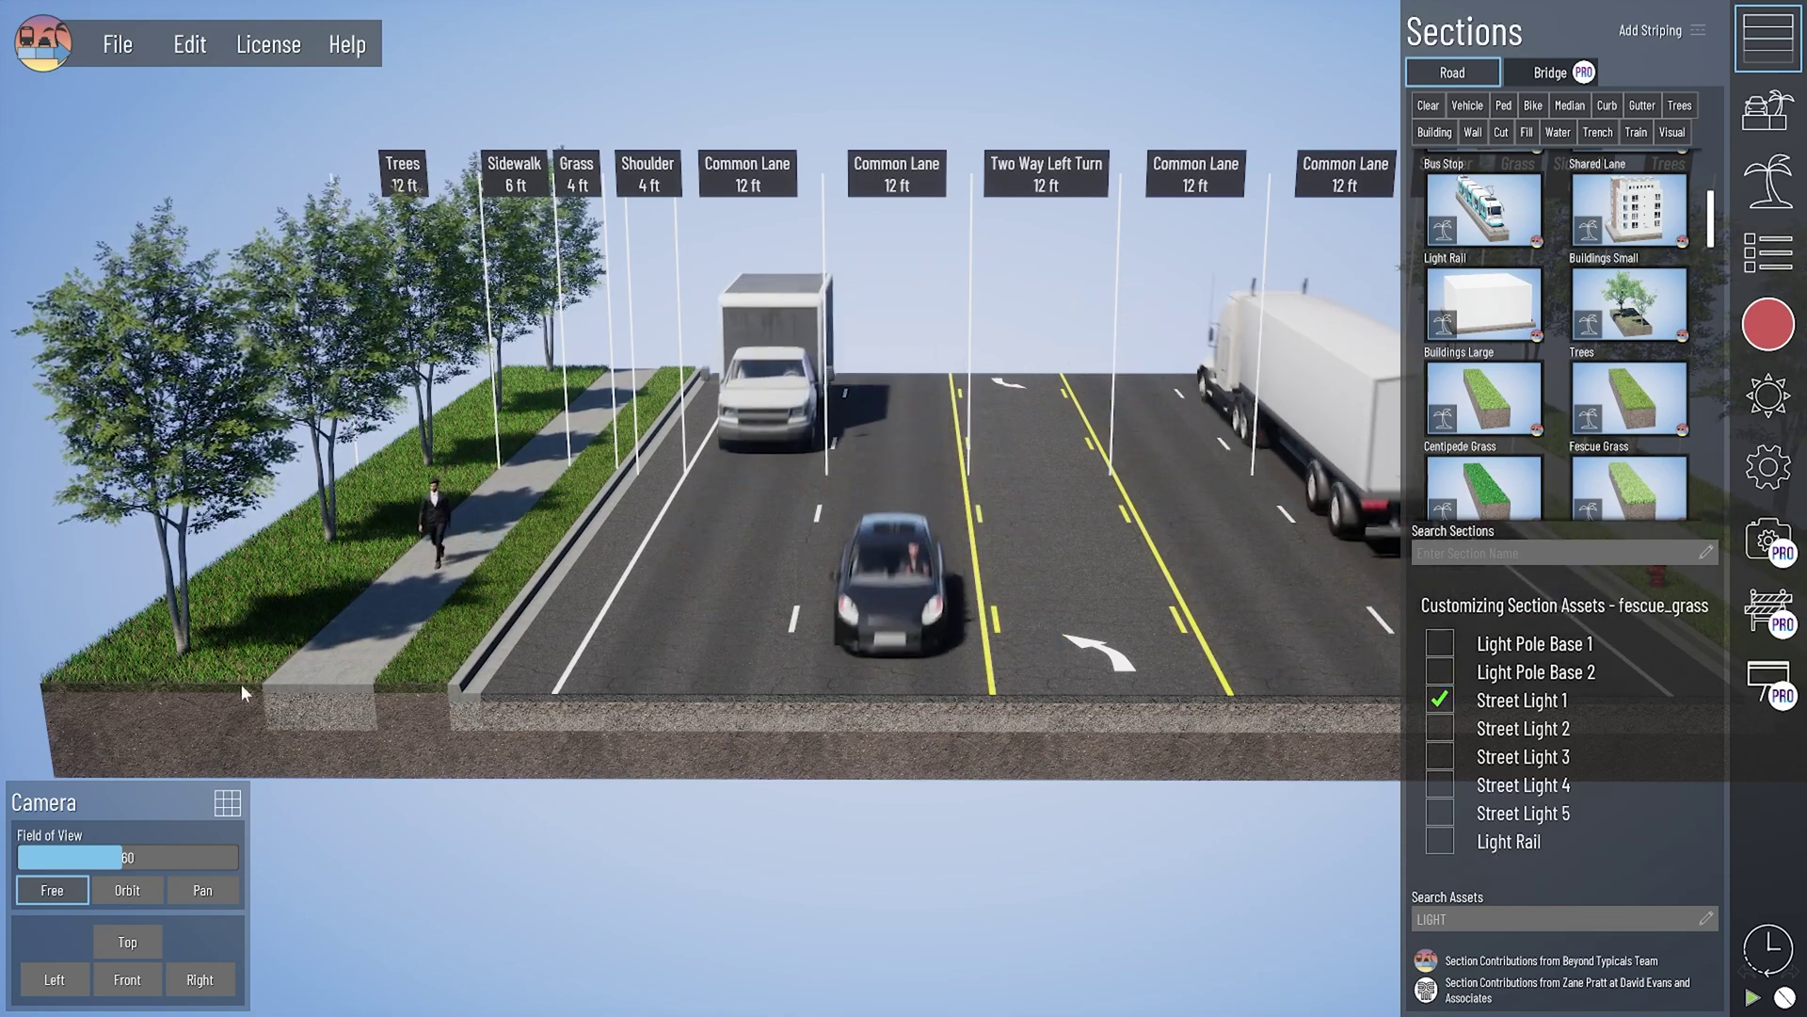
Step: Set the left grass strip's Secondary Asset to Street Light 1
click(401, 697)
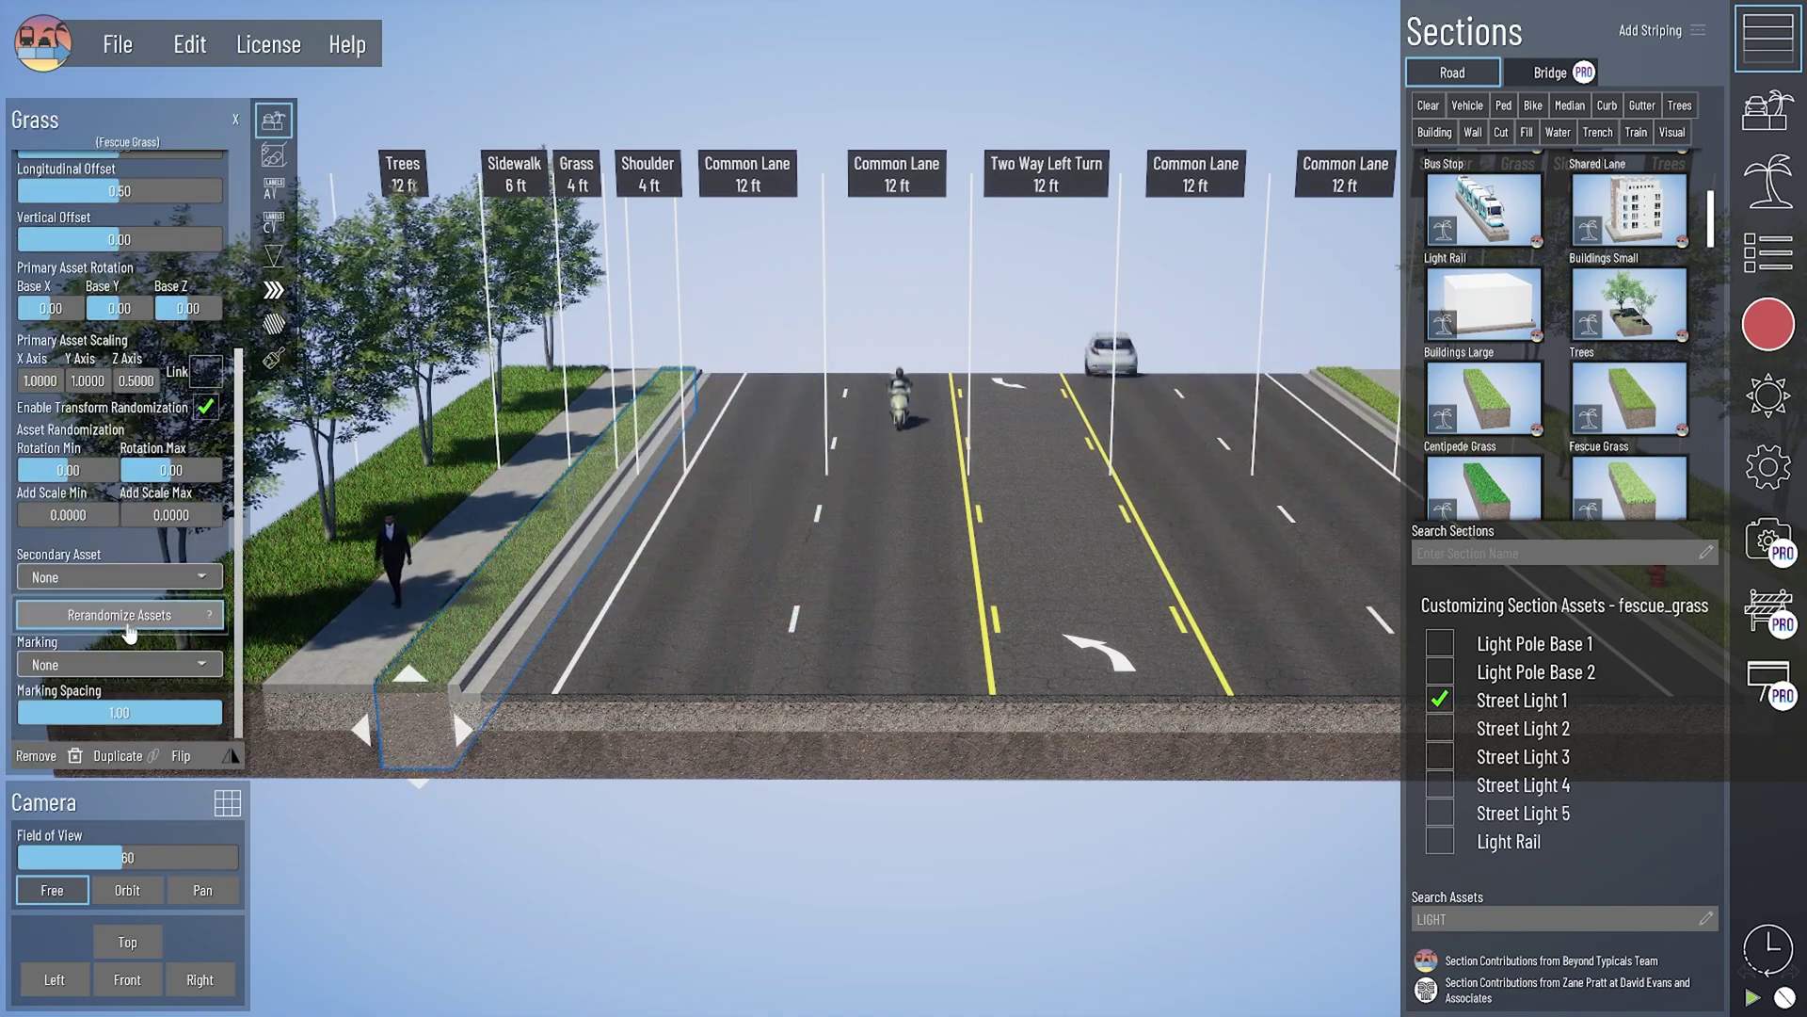
click(121, 585)
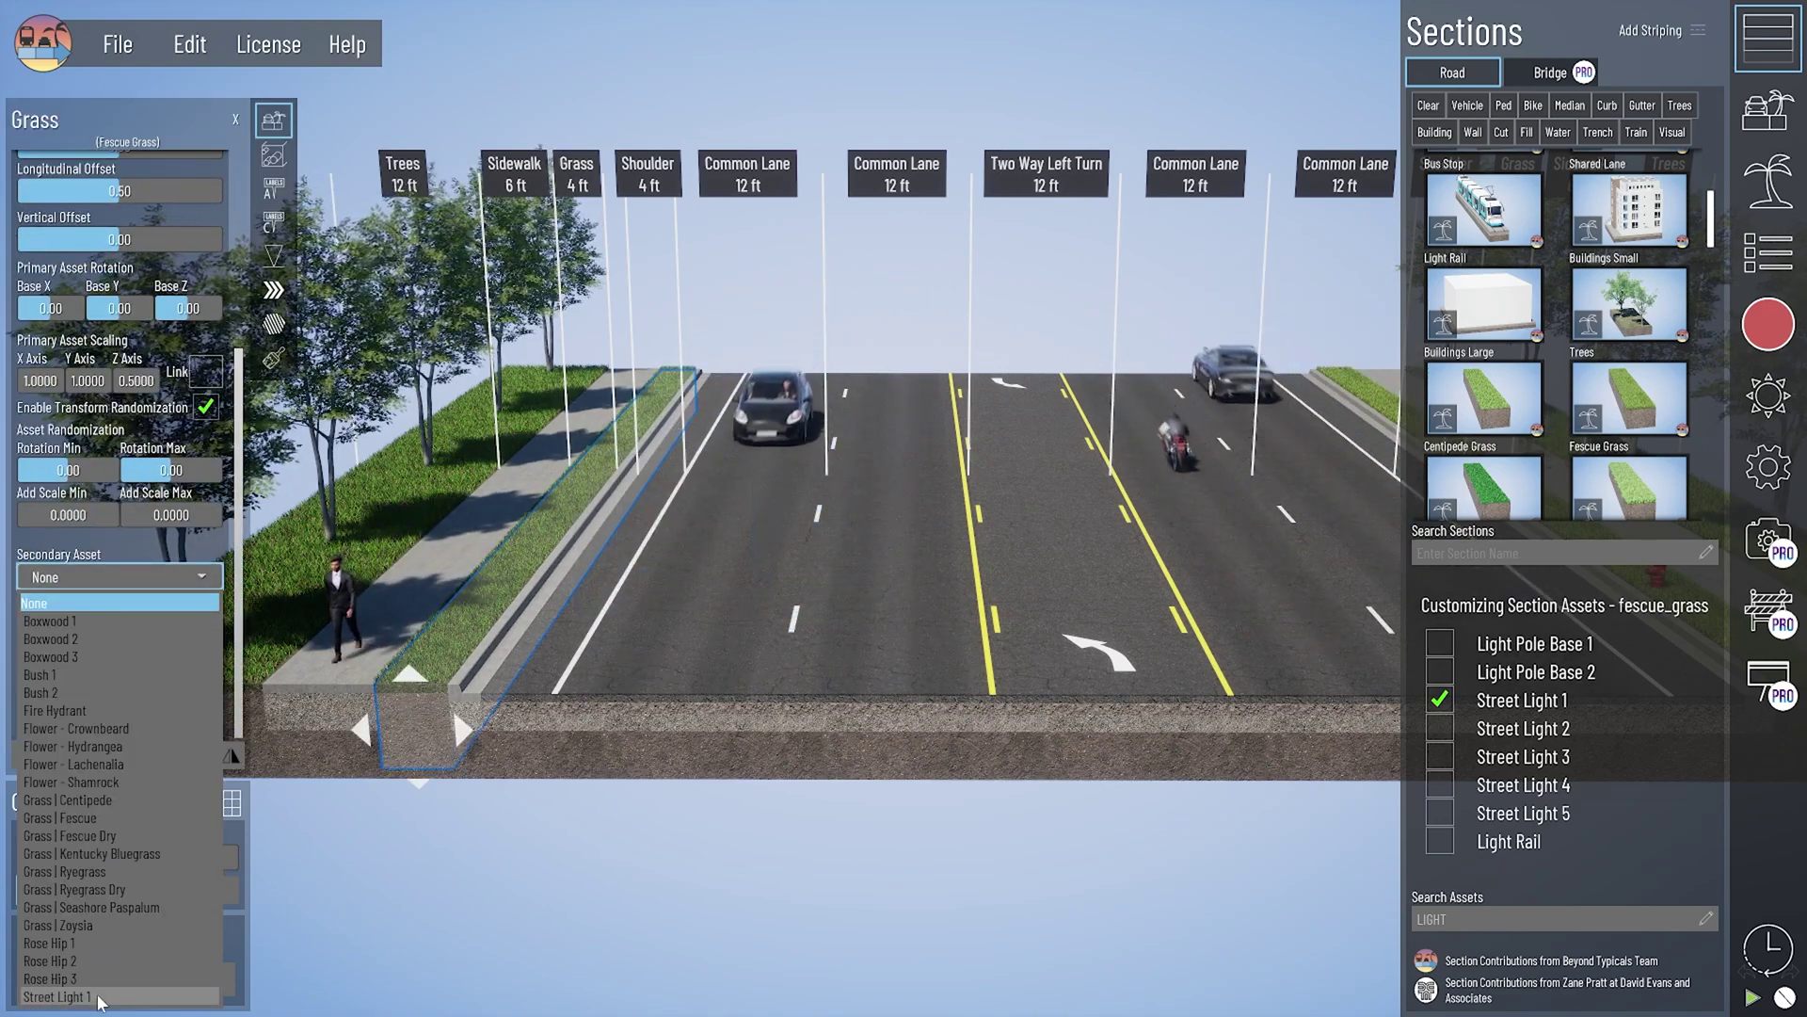
click(59, 997)
scroll(122, 565, down, 5)
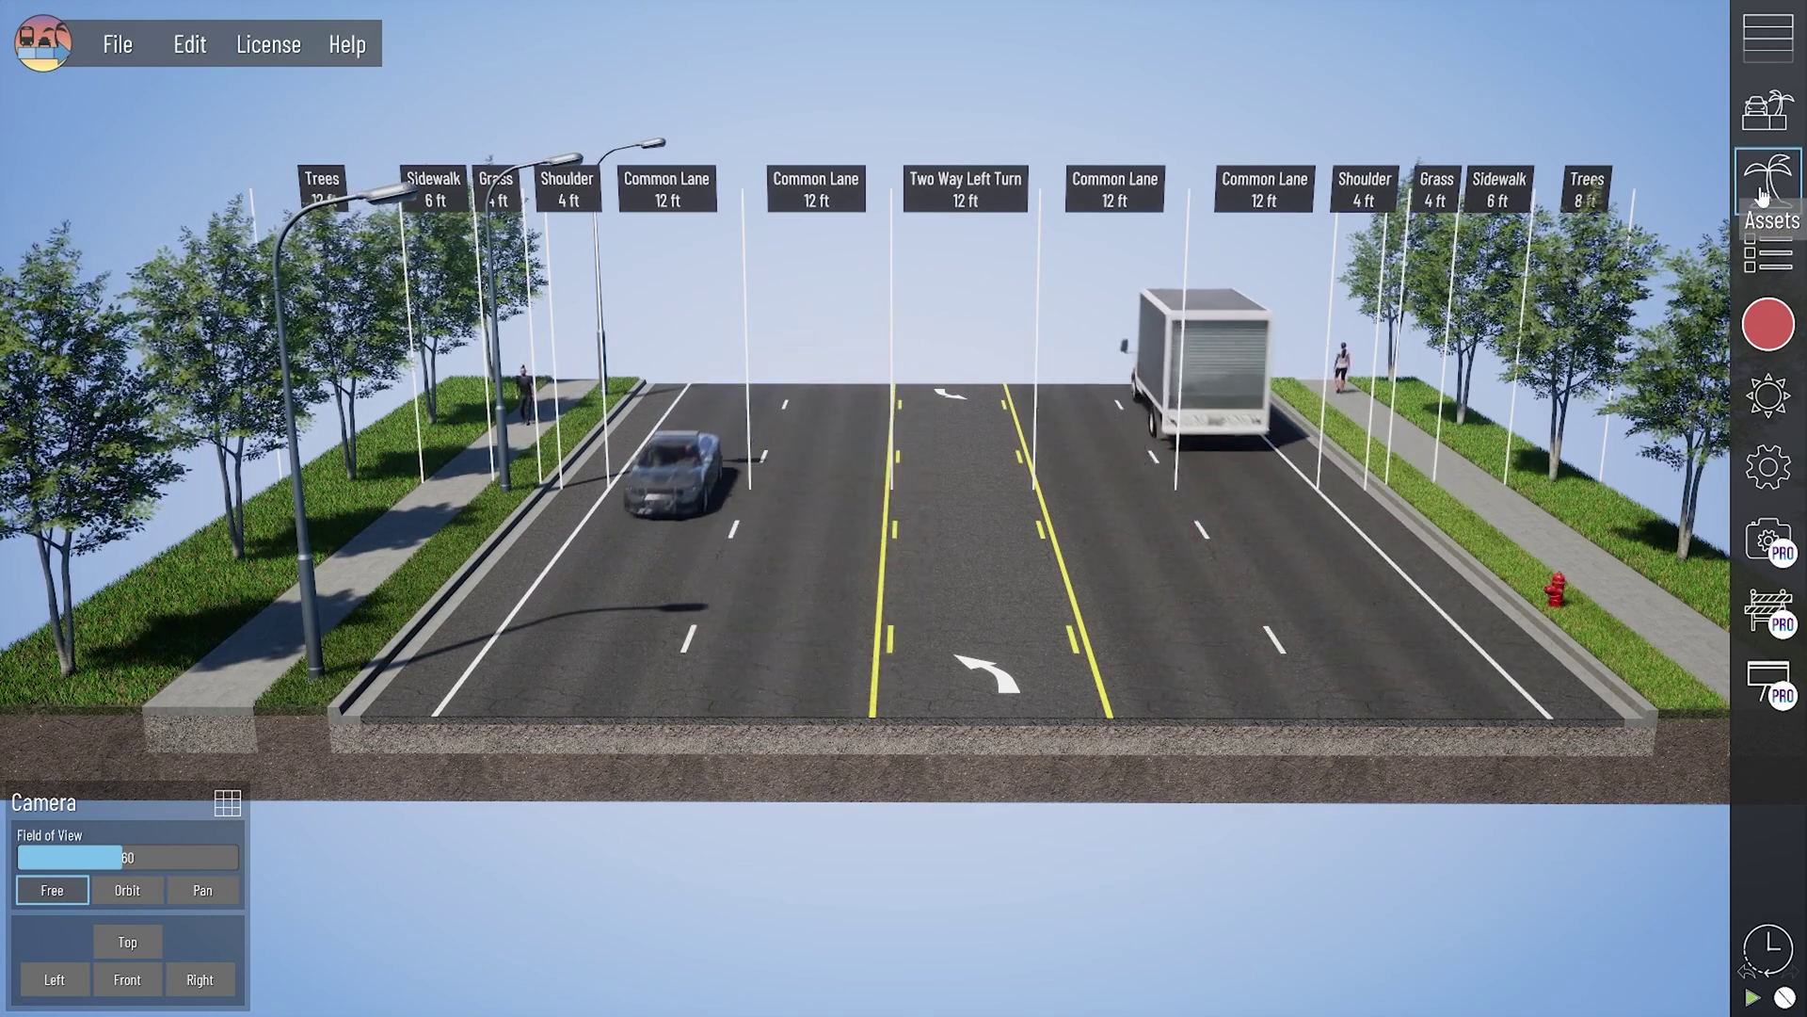
Step: Search the asset library for LIGHT and open Street Light 5's section options
click(1763, 195)
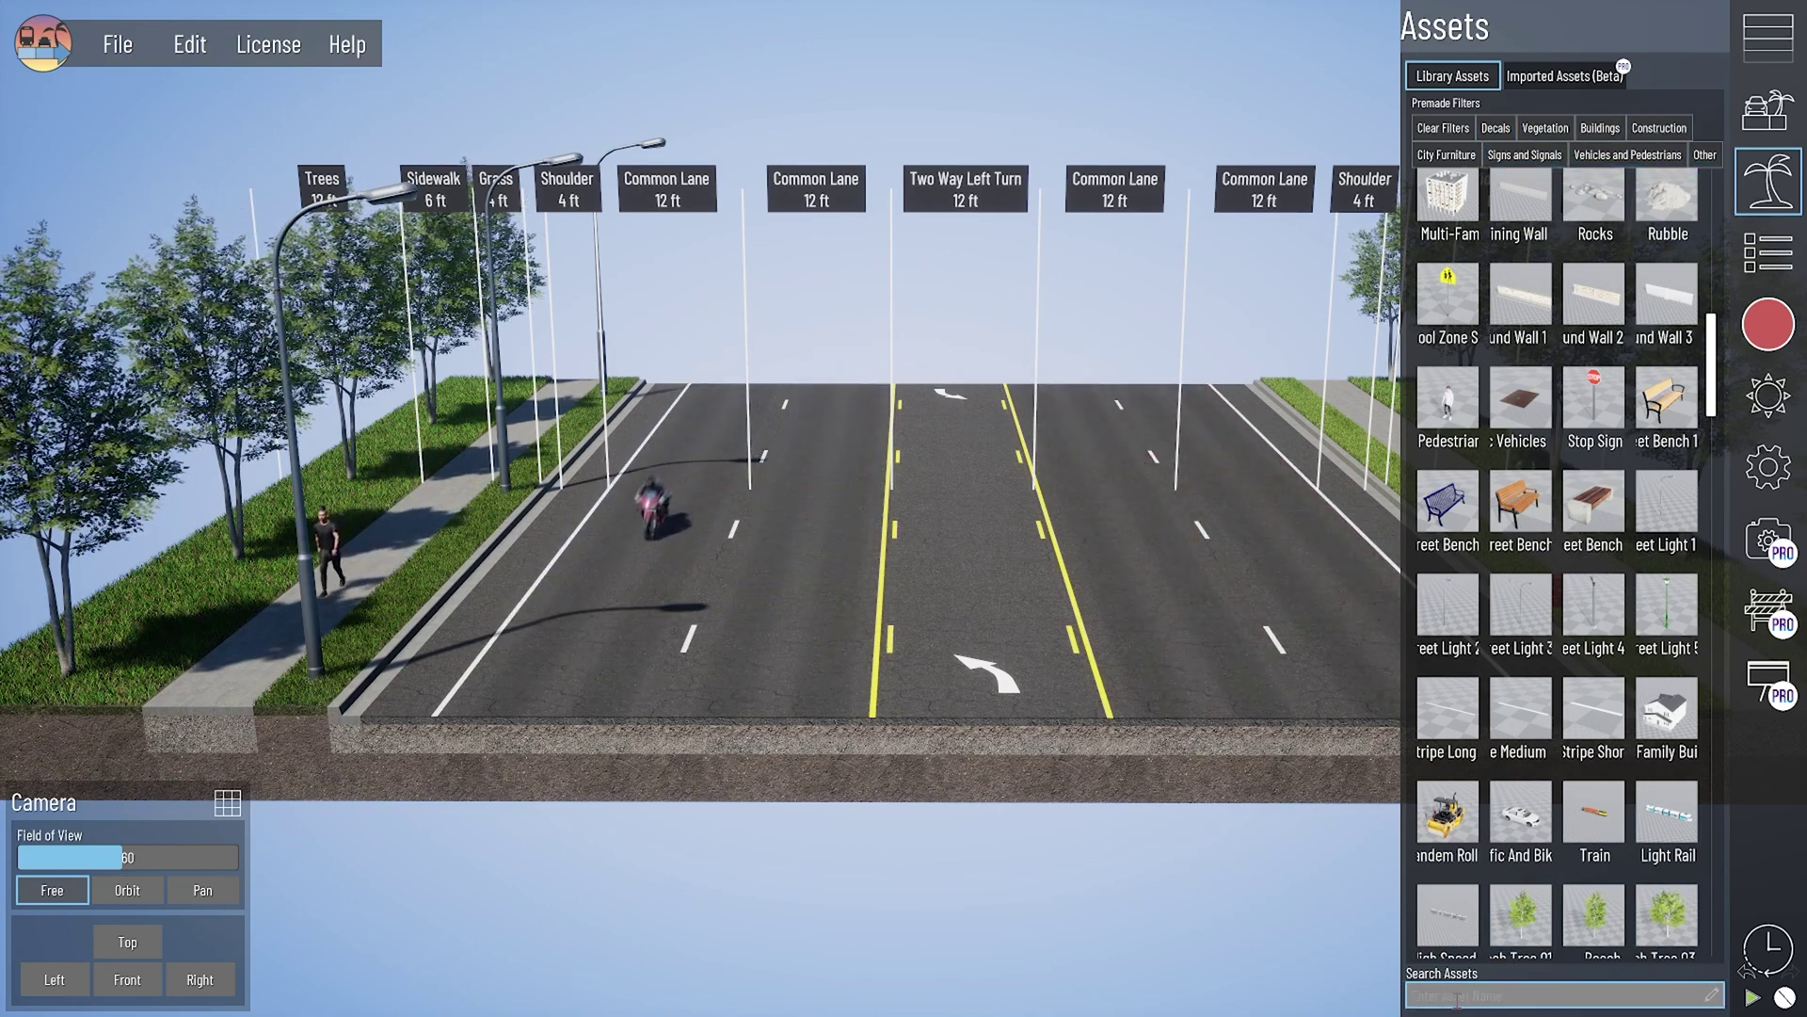
text(ight)
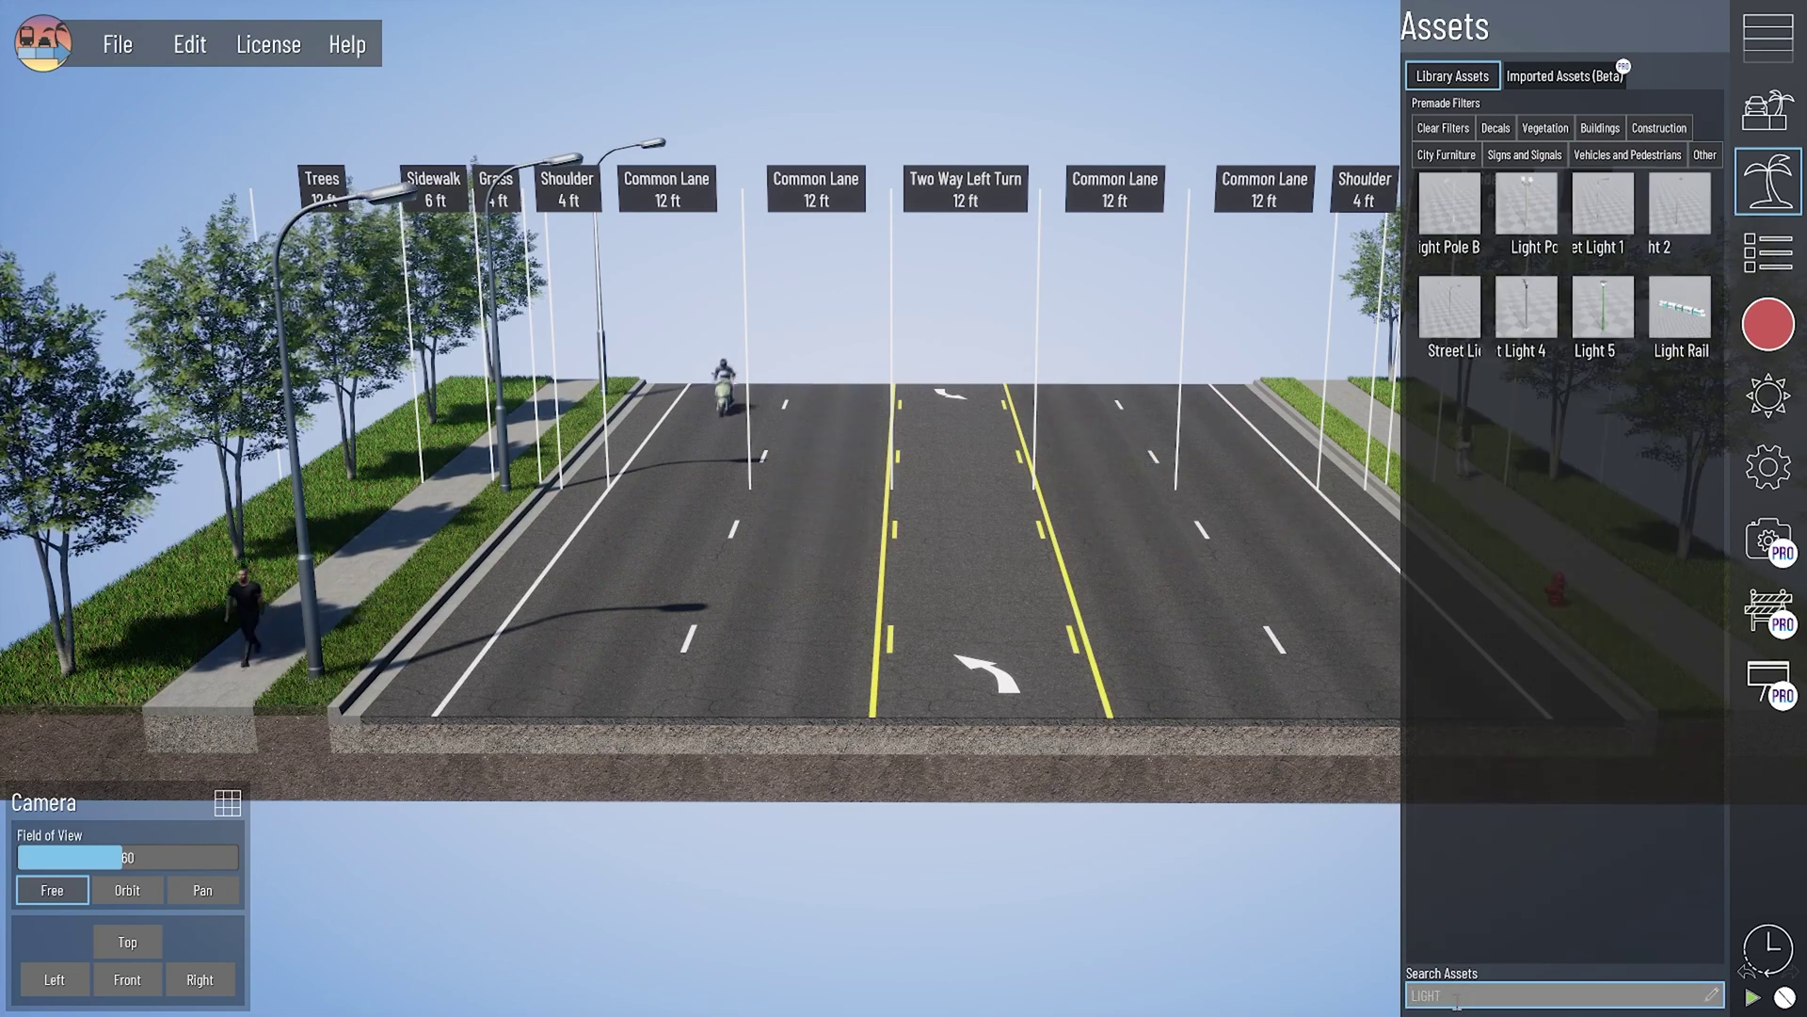
click(1605, 344)
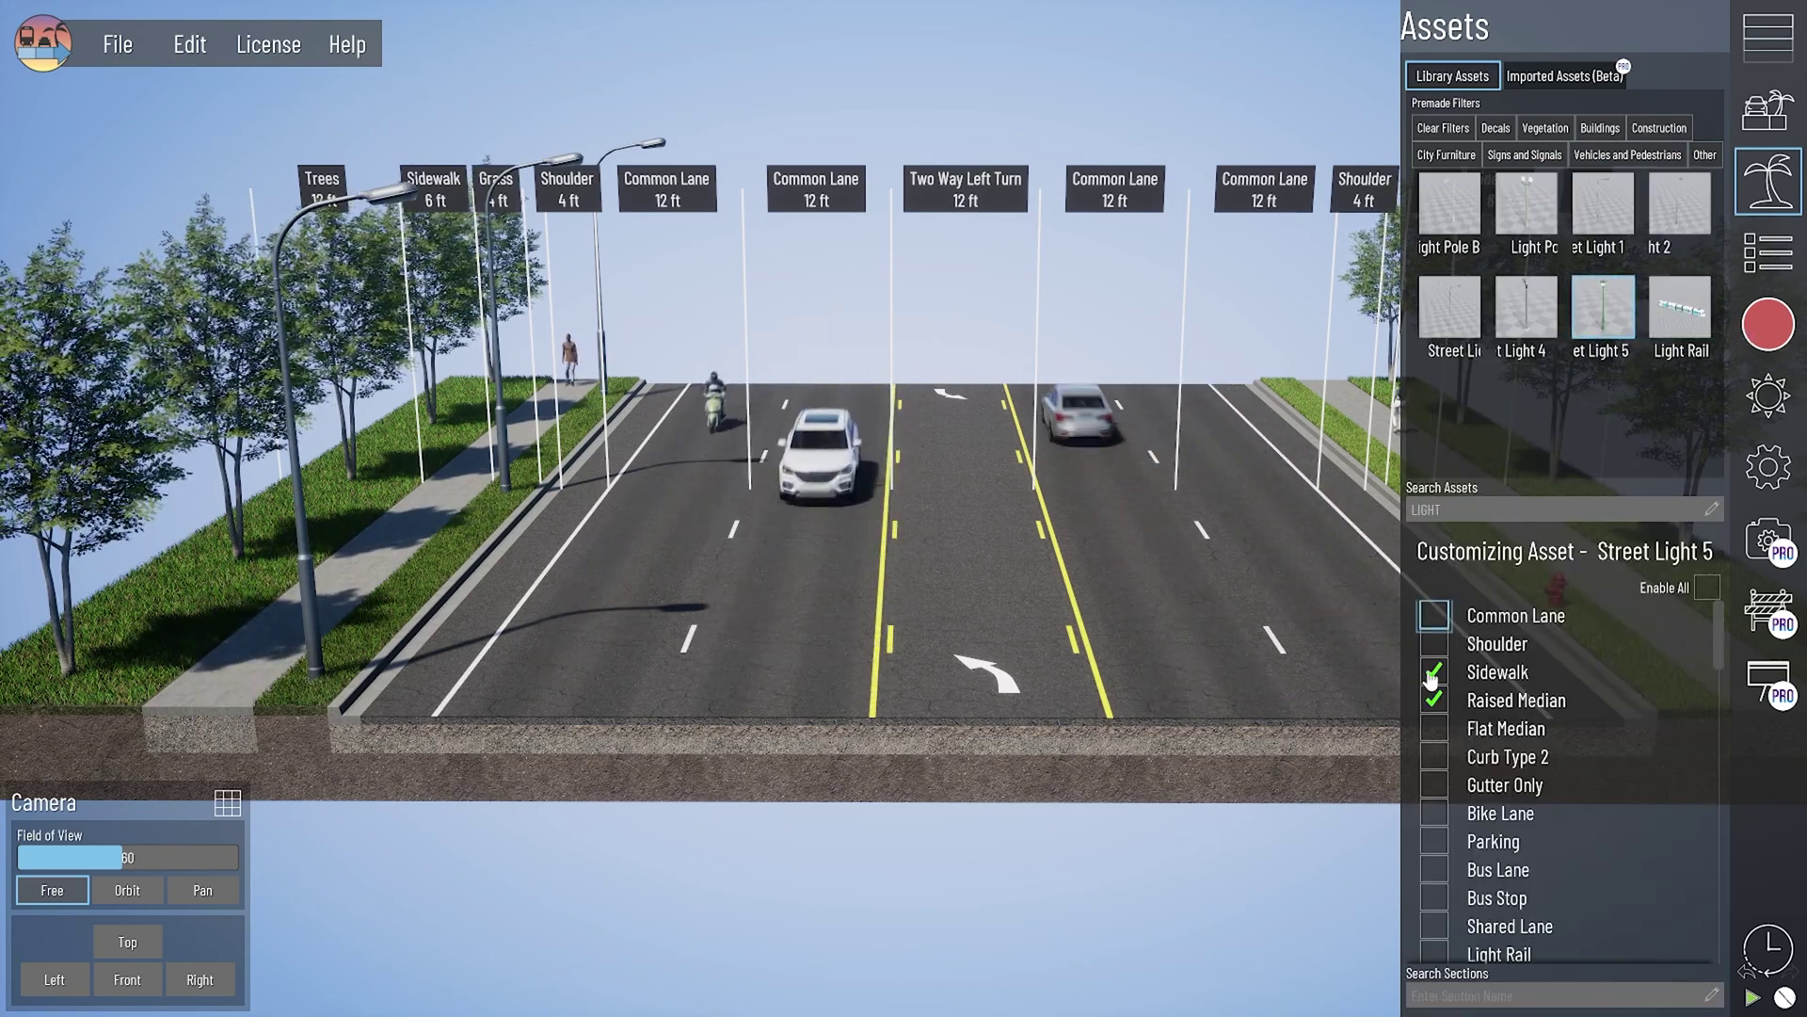
Step: Pan to the road's right side and start a section search in Customizing Asset
scroll(1454, 863, down, 5)
scroll(1449, 861, down, 2)
scroll(1440, 847, up, 6)
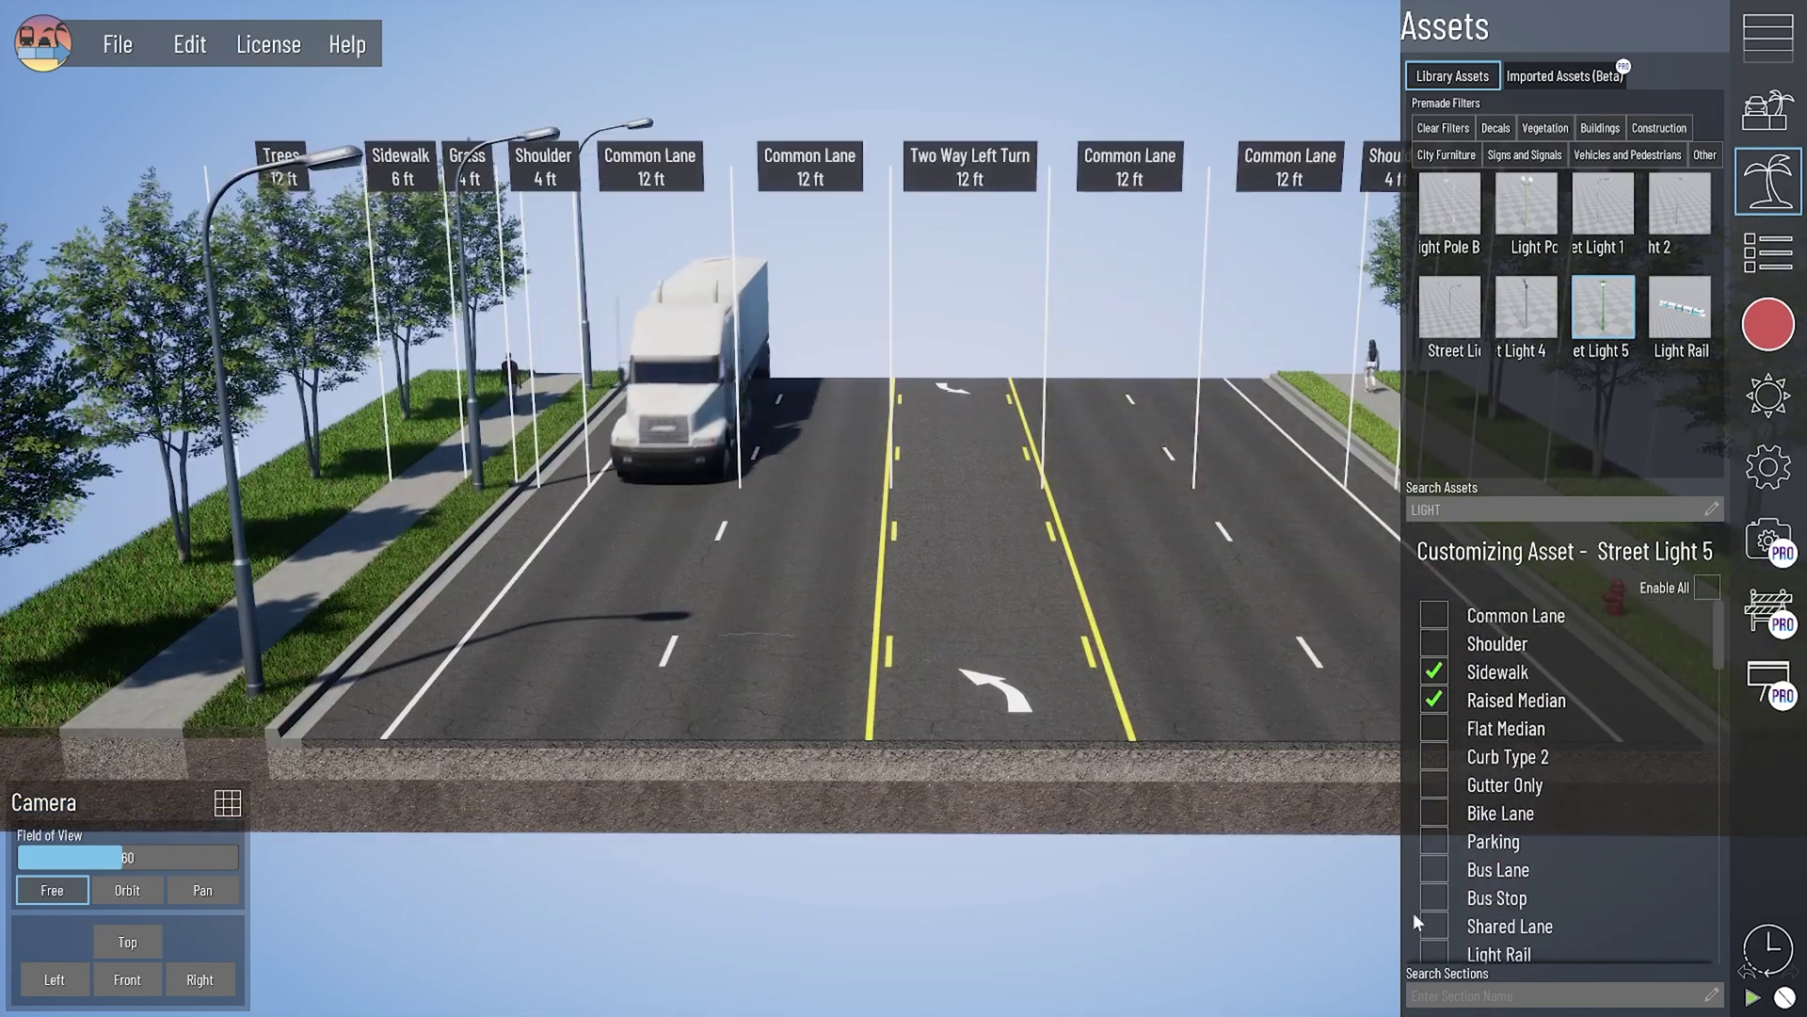
middle_drag(1325, 670, 847, 682)
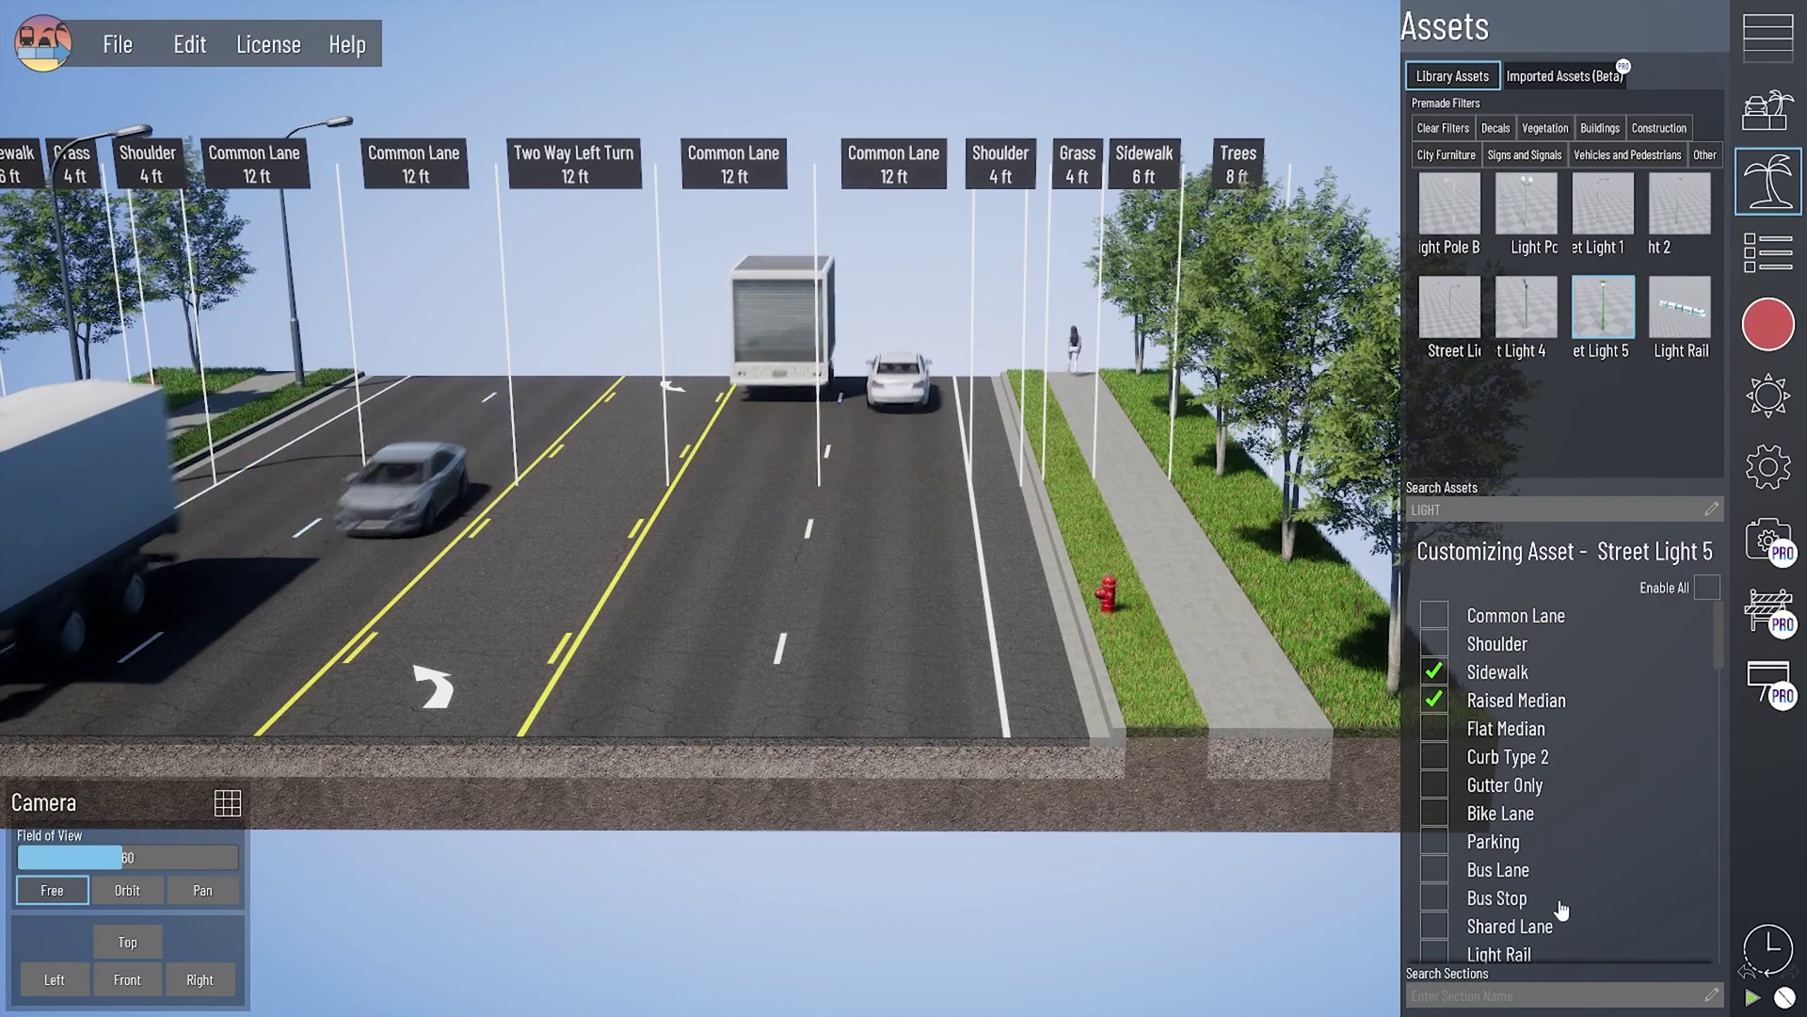
scroll(1562, 909, down, 3)
scroll(1539, 853, up, 1)
scroll(1540, 855, down, 4)
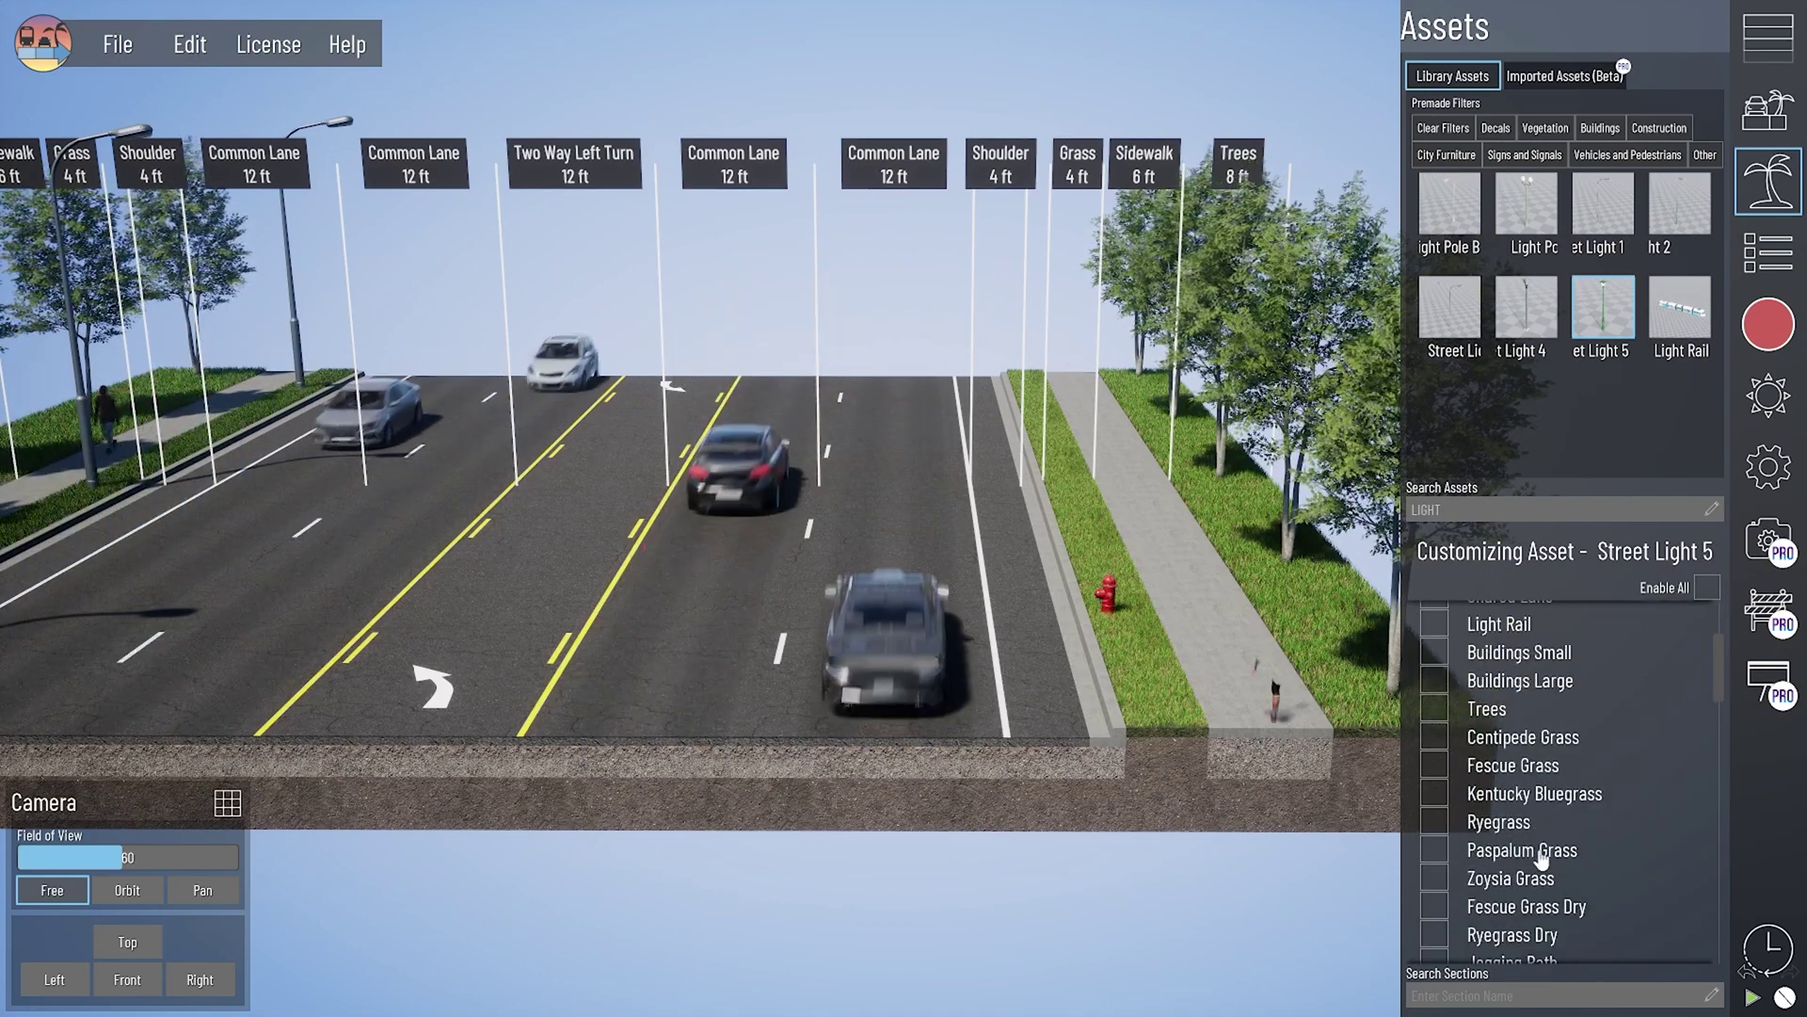
scroll(1541, 856, down, 1)
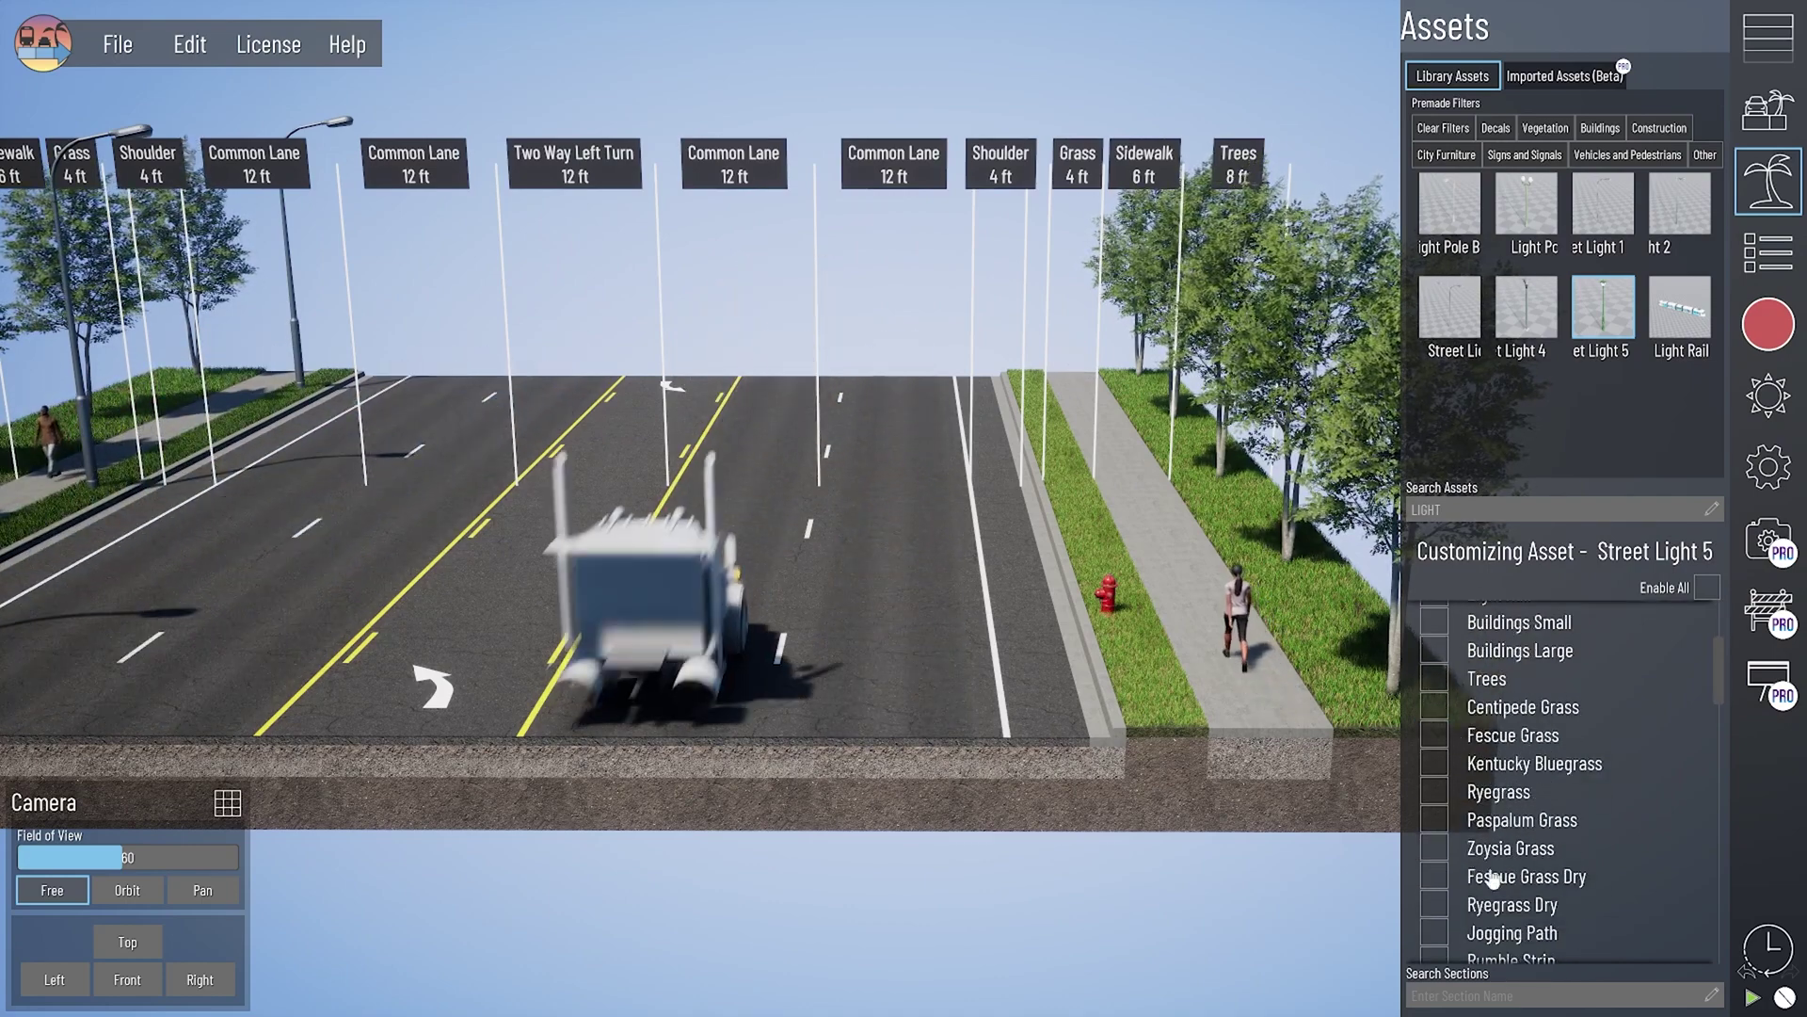
click(1494, 993)
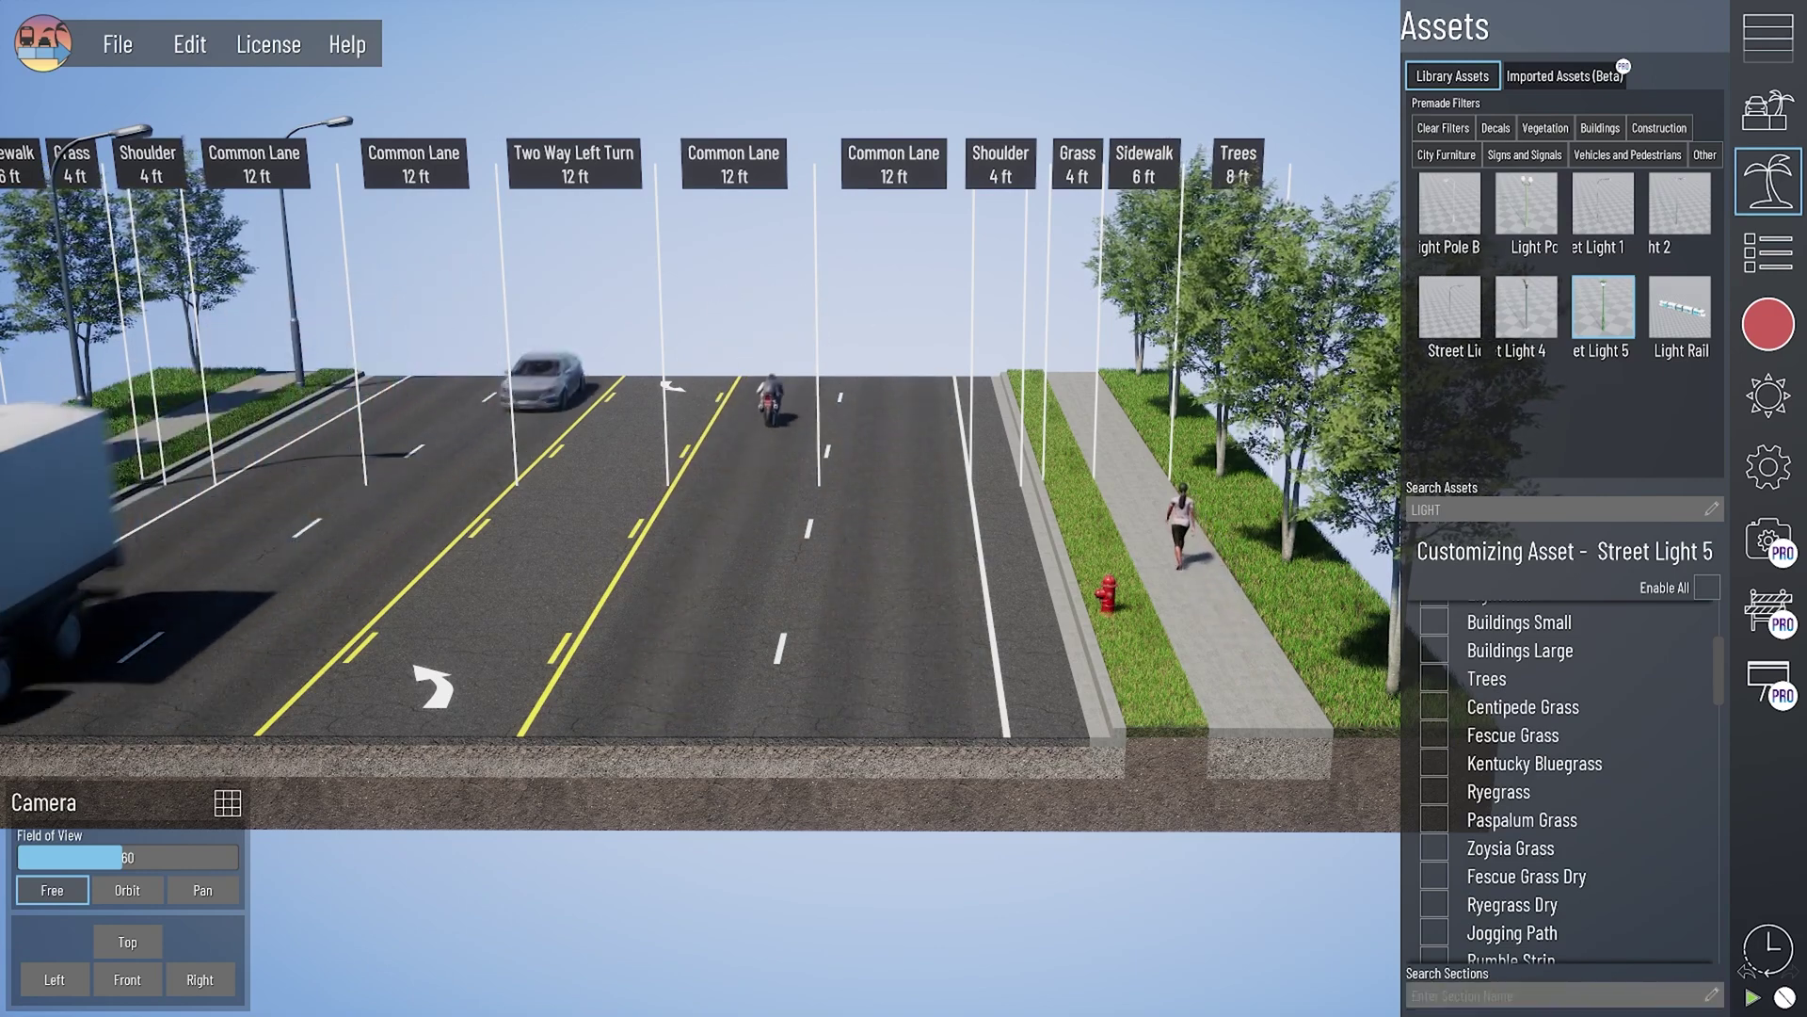
Step: Allow Street Light 5 on Fescue Grass and make it the right grass strip's secondary asset
text(GRASS)
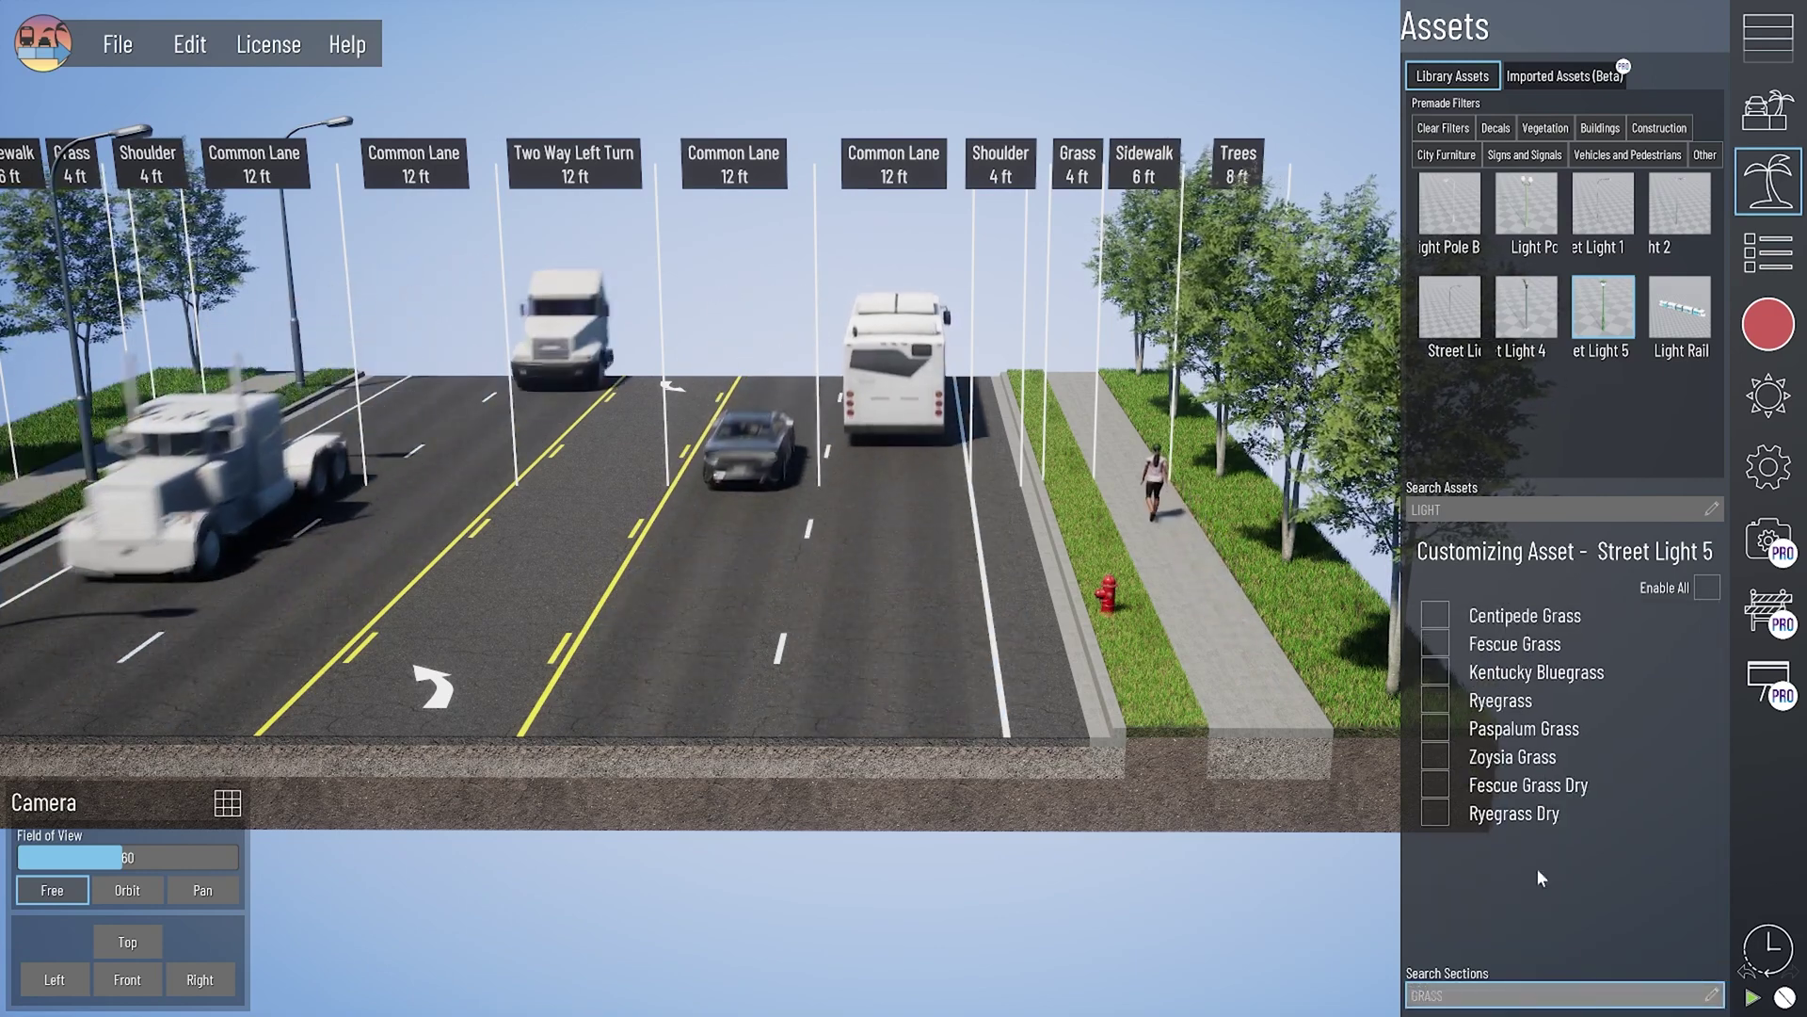
click(1432, 647)
click(1177, 764)
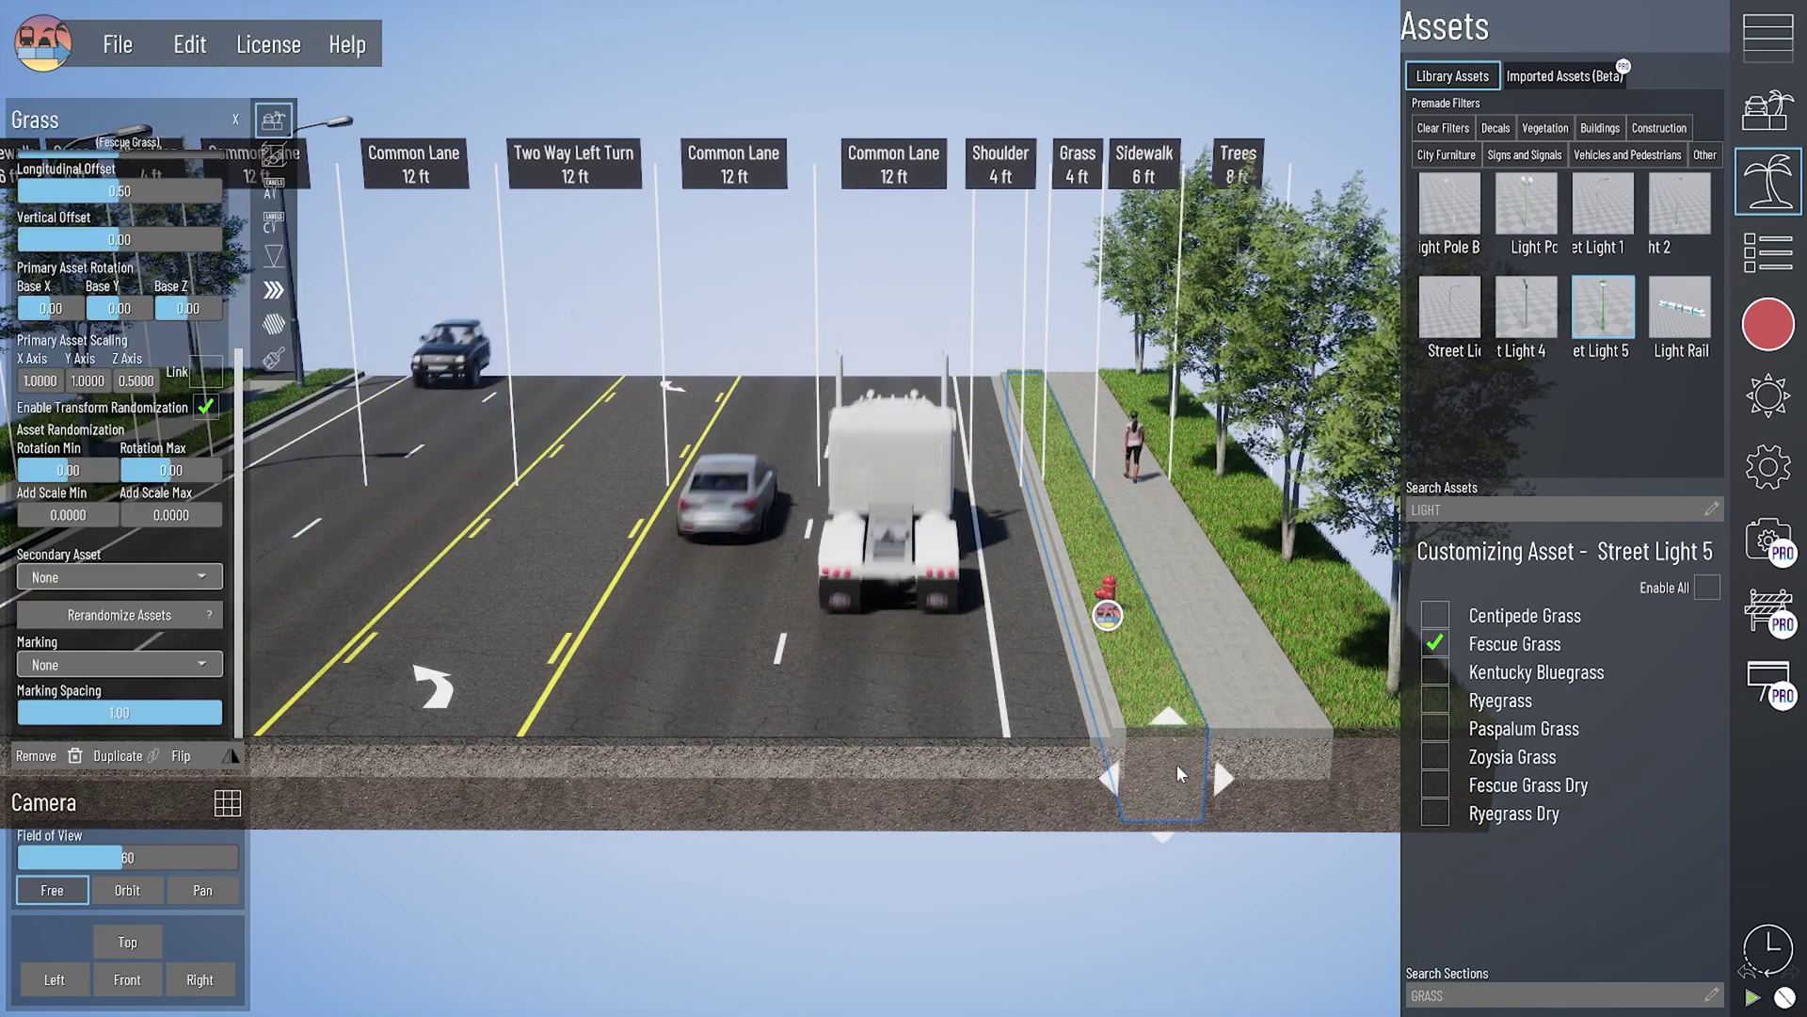
click(110, 577)
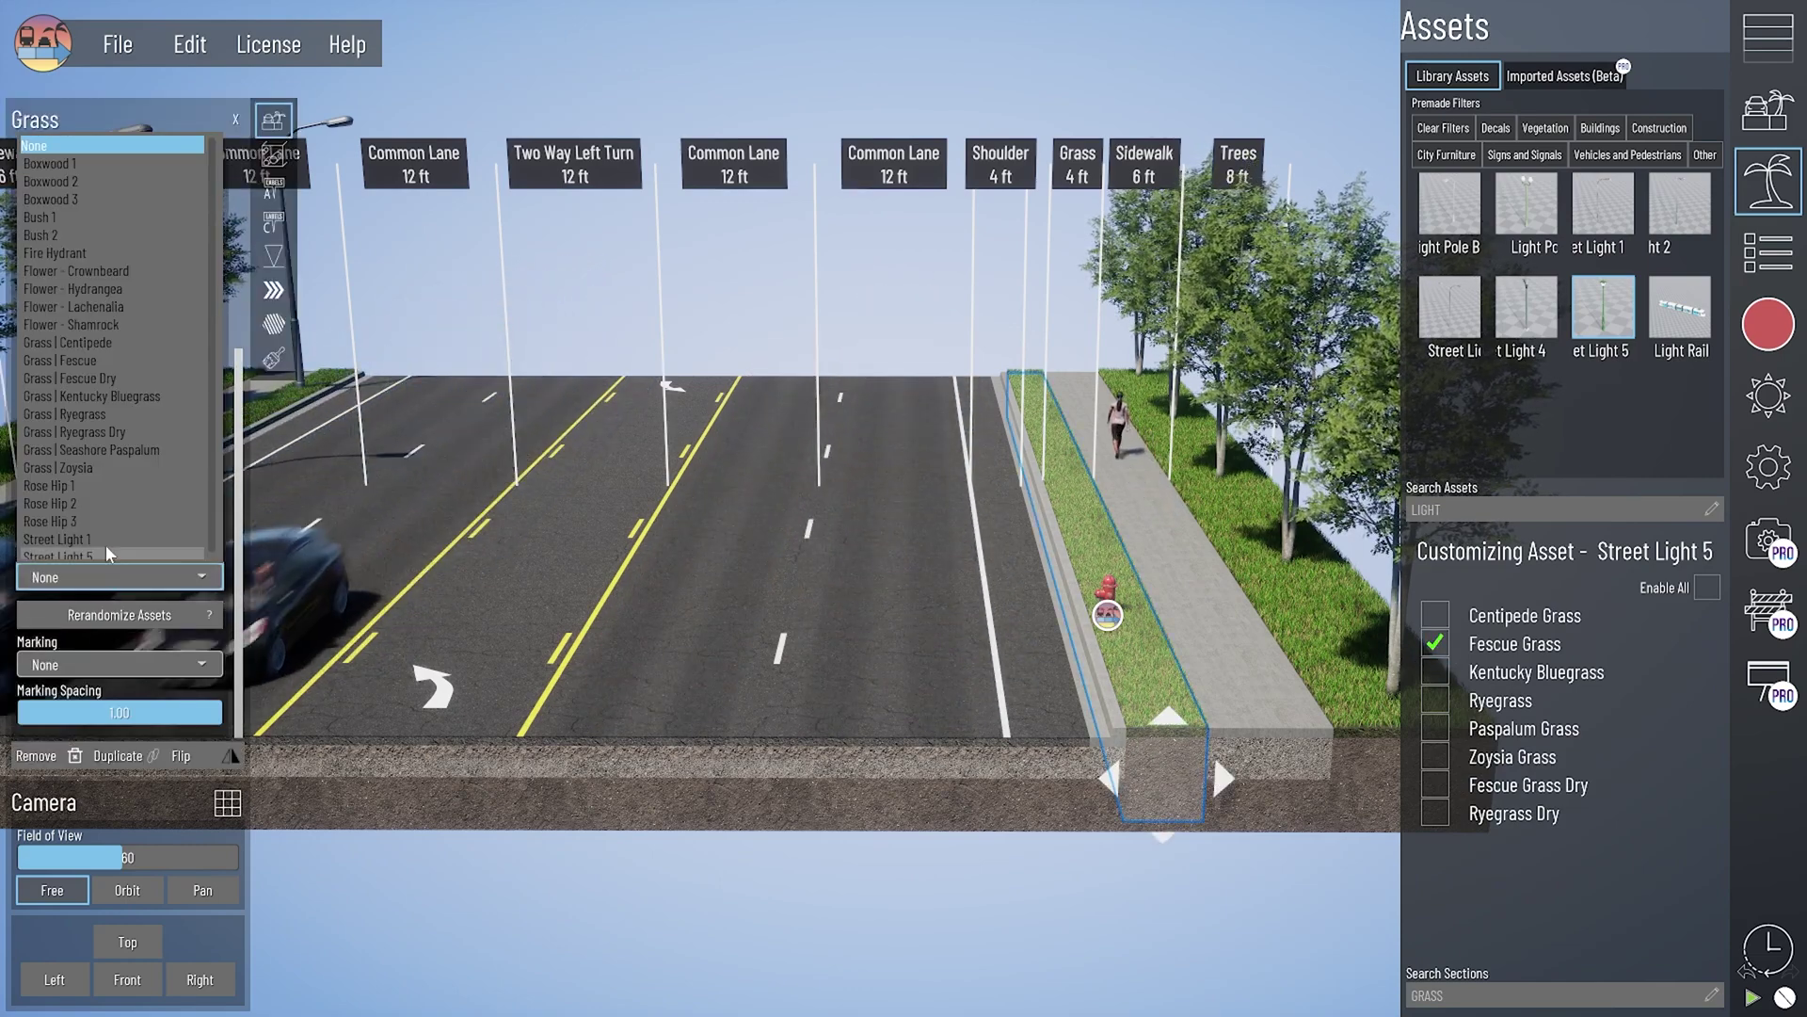
click(104, 546)
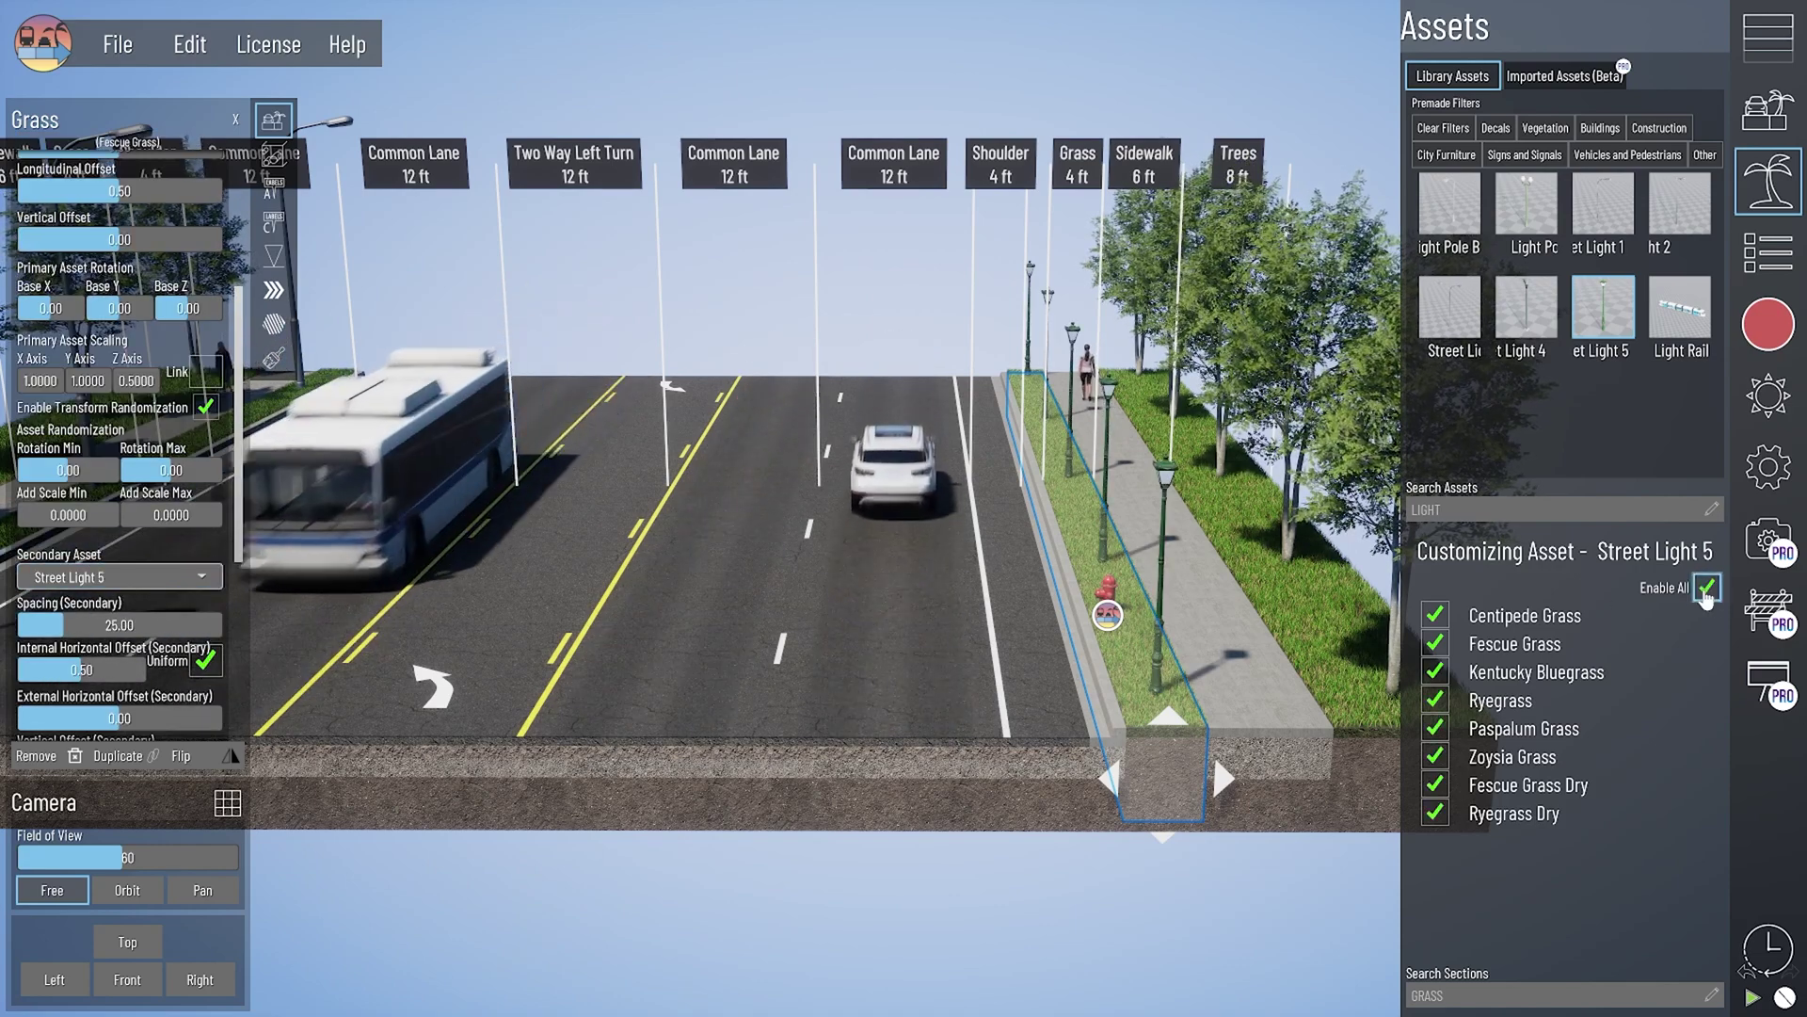
Step: Deselect the right grass strip to close its settings and pull back to the full street
click(1462, 995)
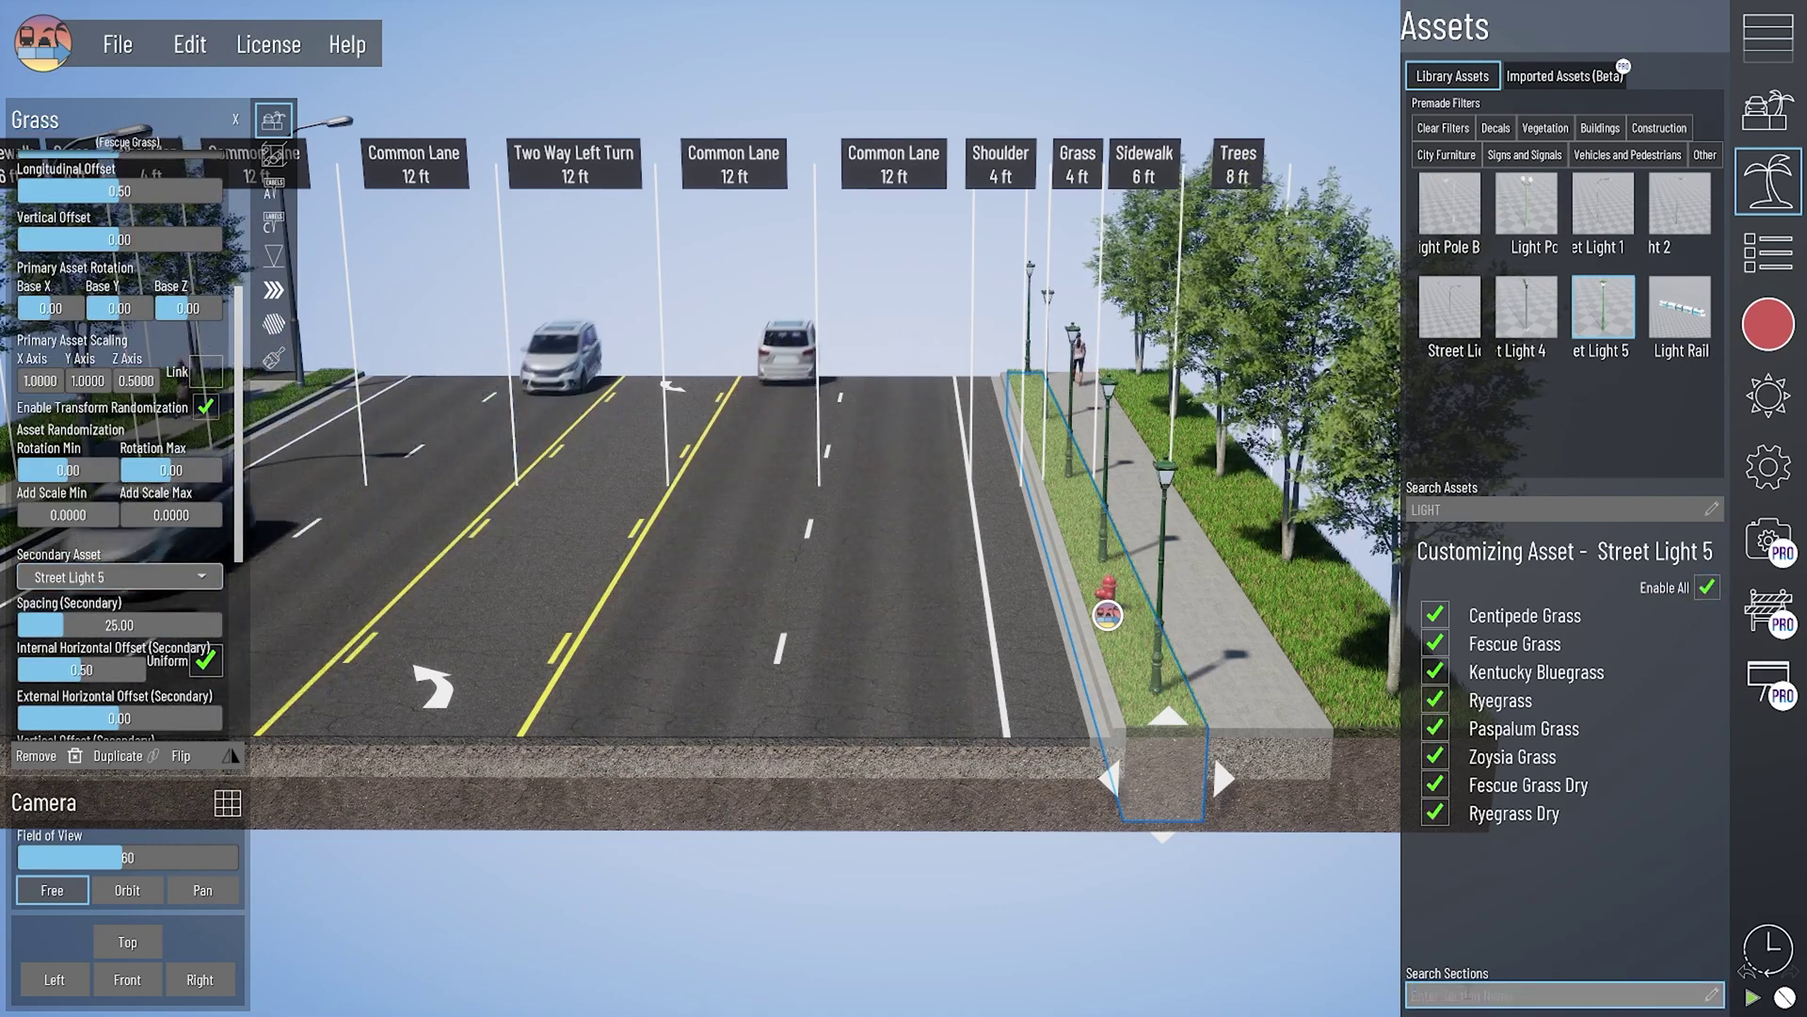
scroll(1591, 704, down, 7)
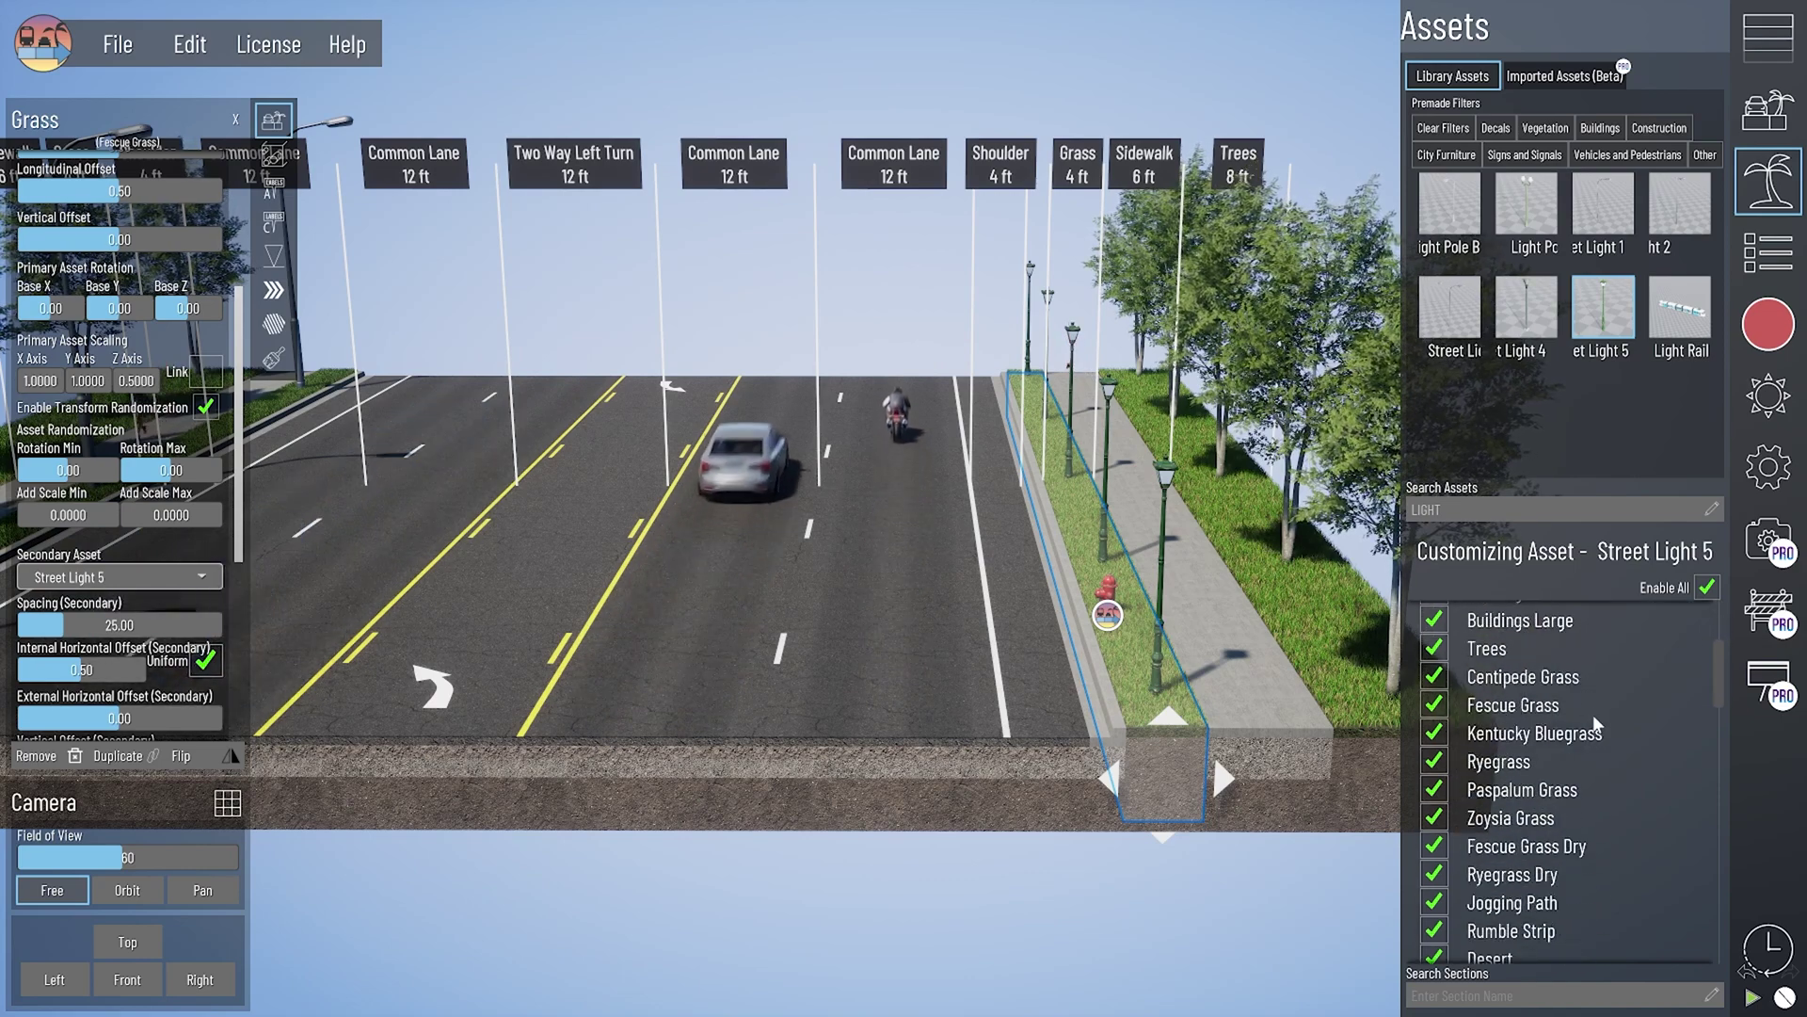
scroll(1594, 723, up, 8)
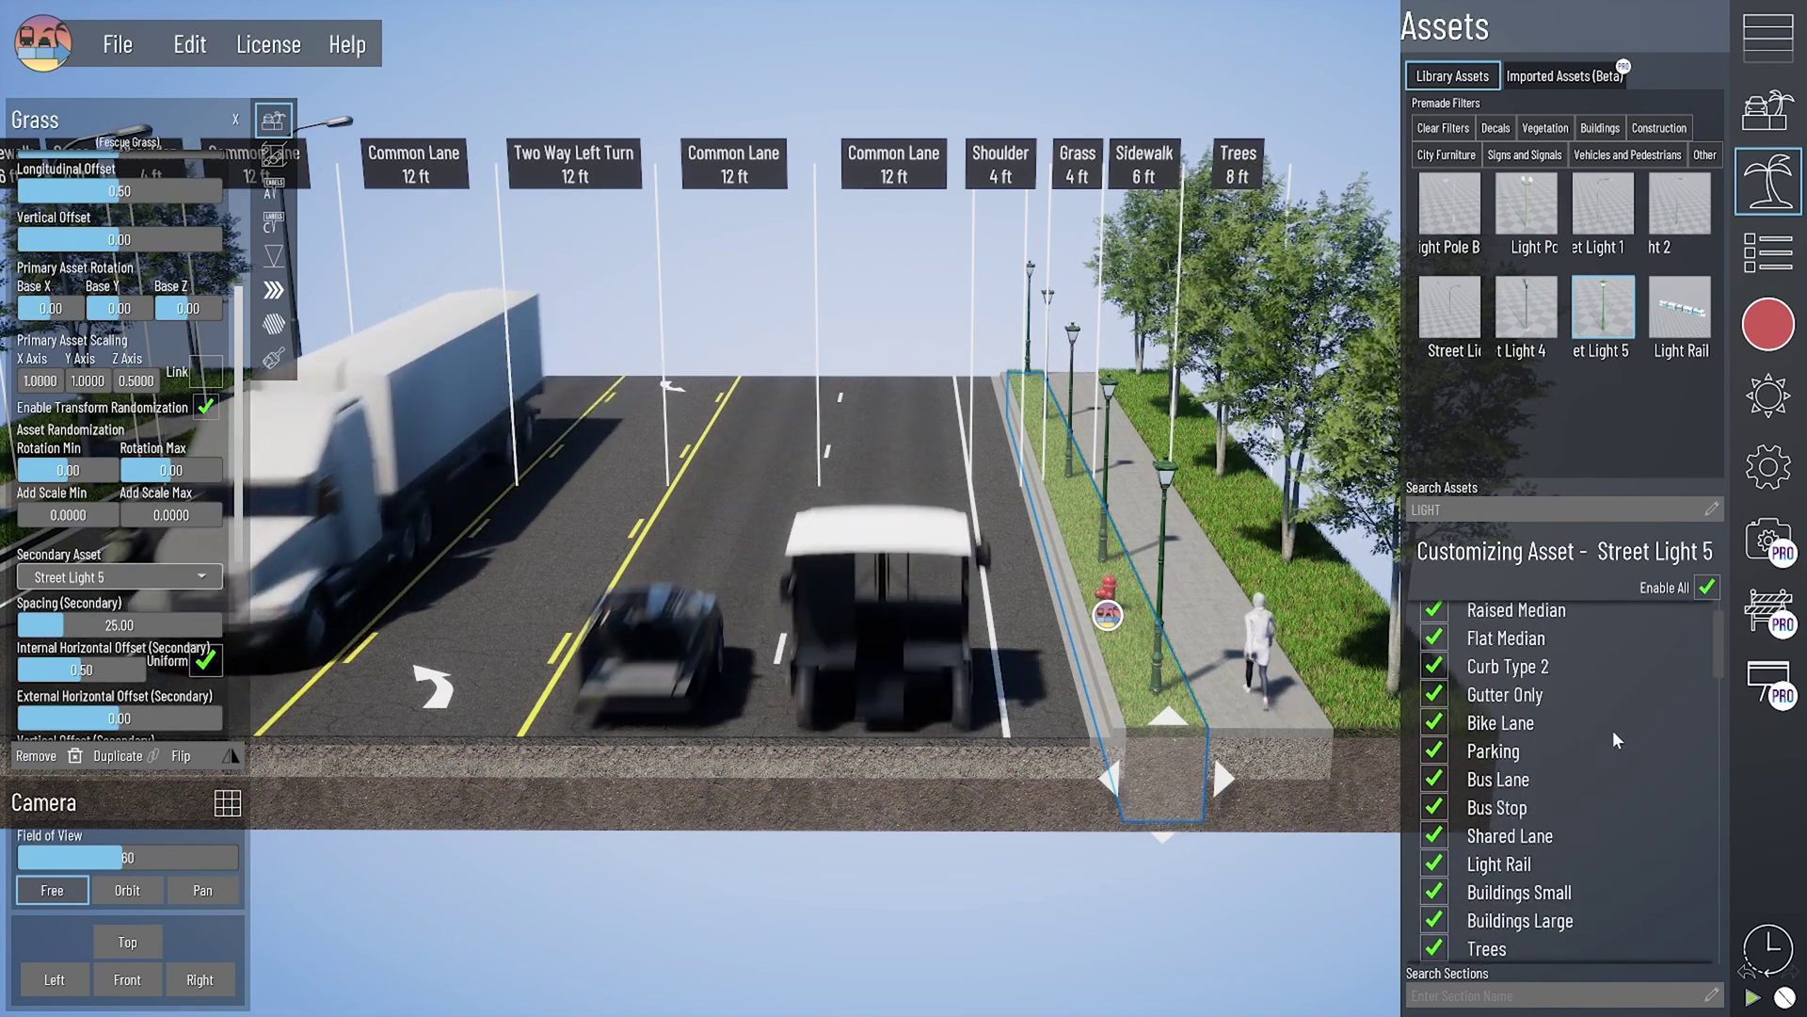
click(1176, 908)
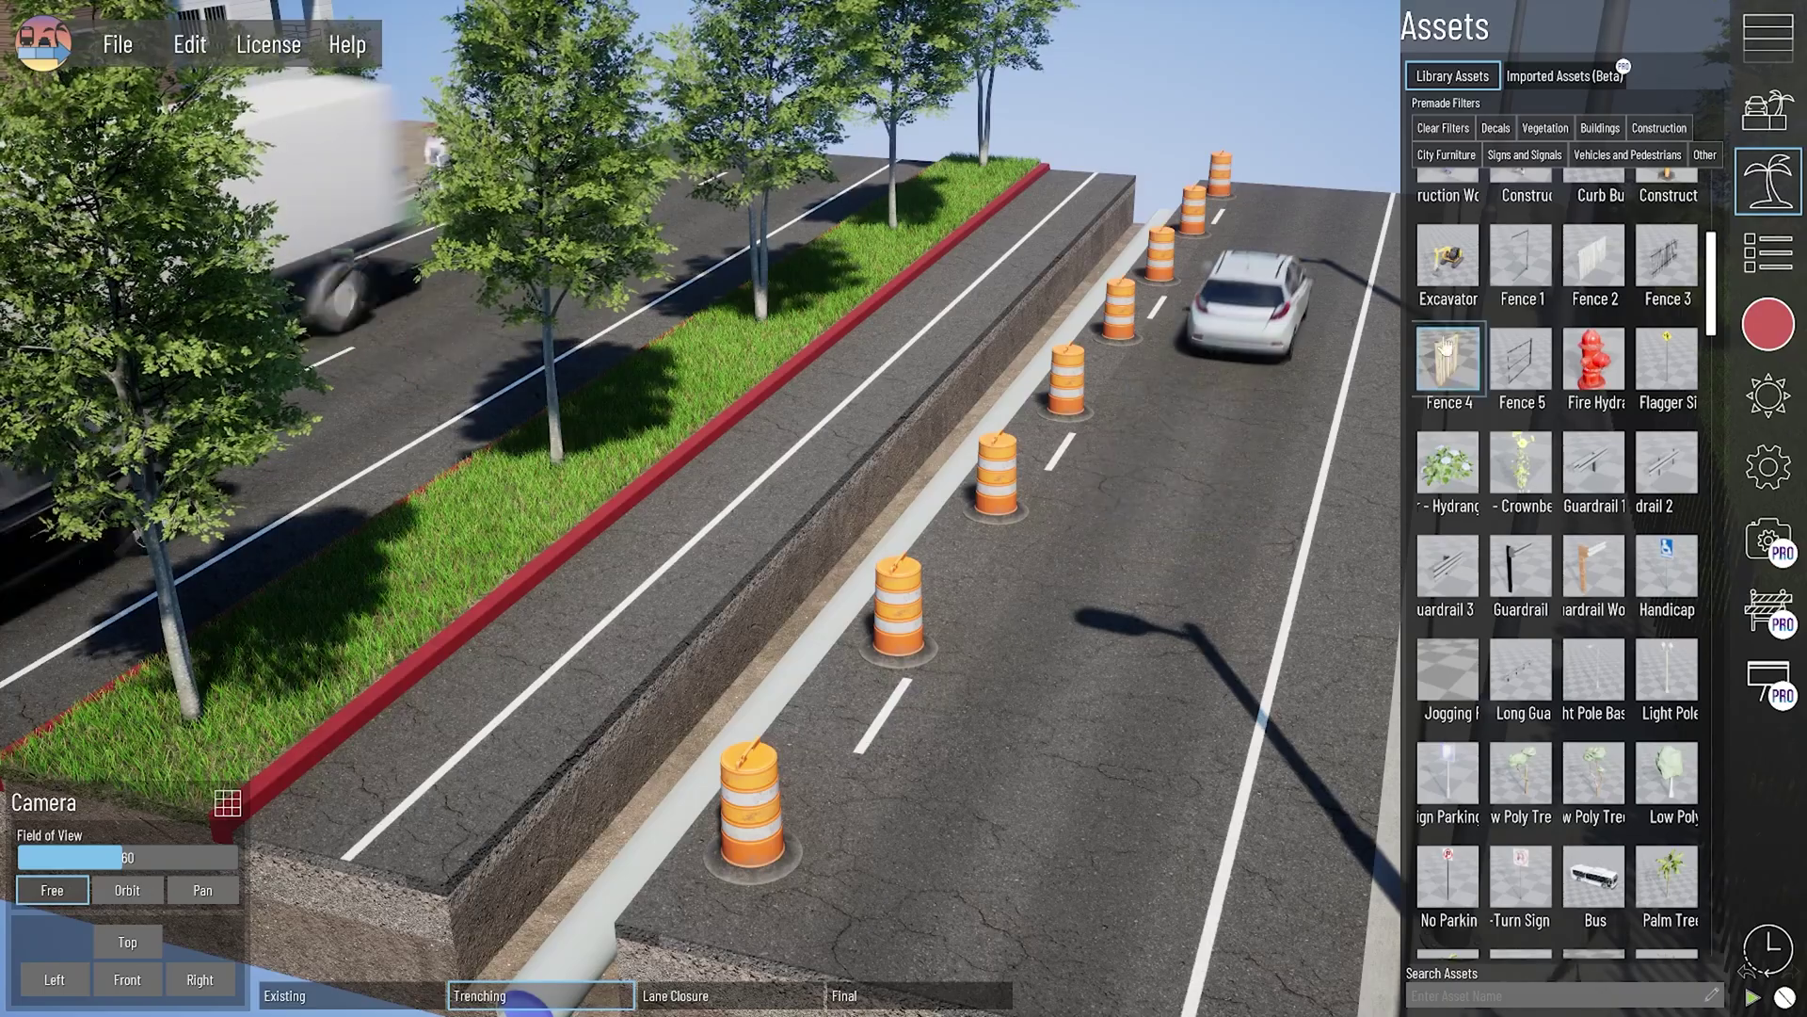
Step: Place an Excavator in the work zone and reposition it over the trench
drag(1447, 254, 1060, 438)
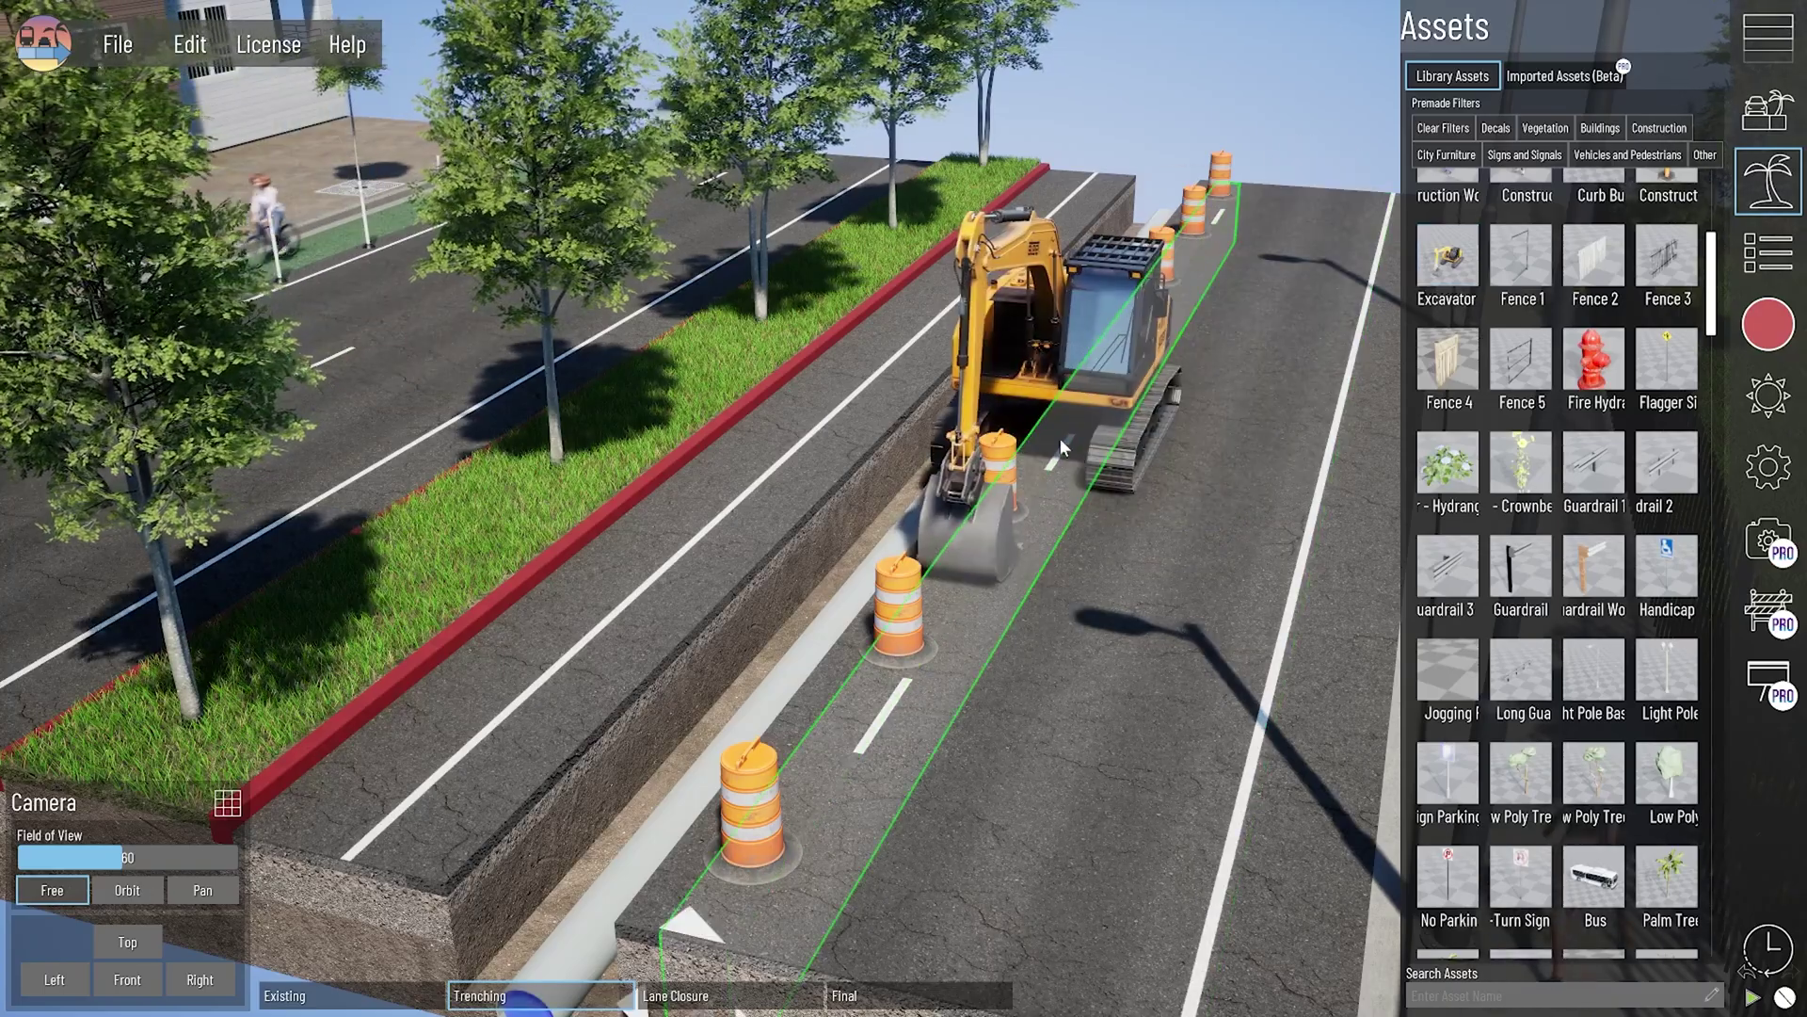
click(1053, 447)
drag(1200, 460, 1082, 448)
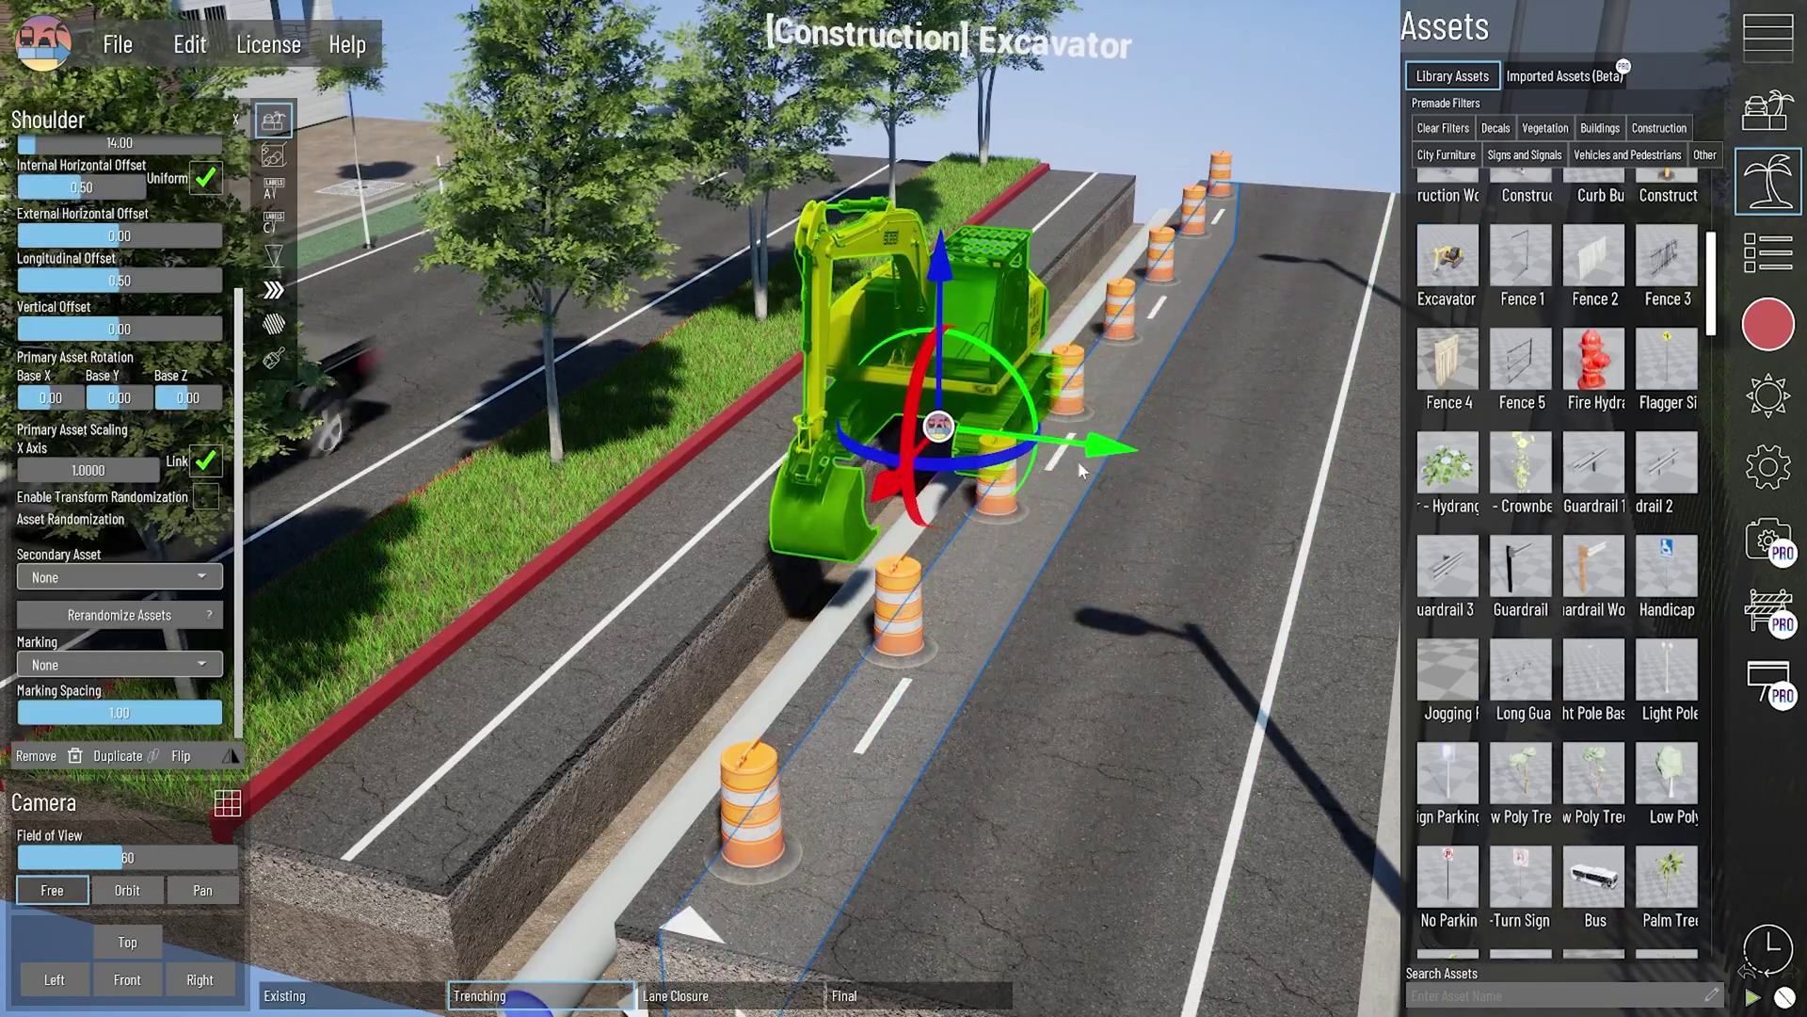
scroll(1556, 363, up, 4)
scroll(1556, 363, down, 5)
drag(1664, 607, 687, 536)
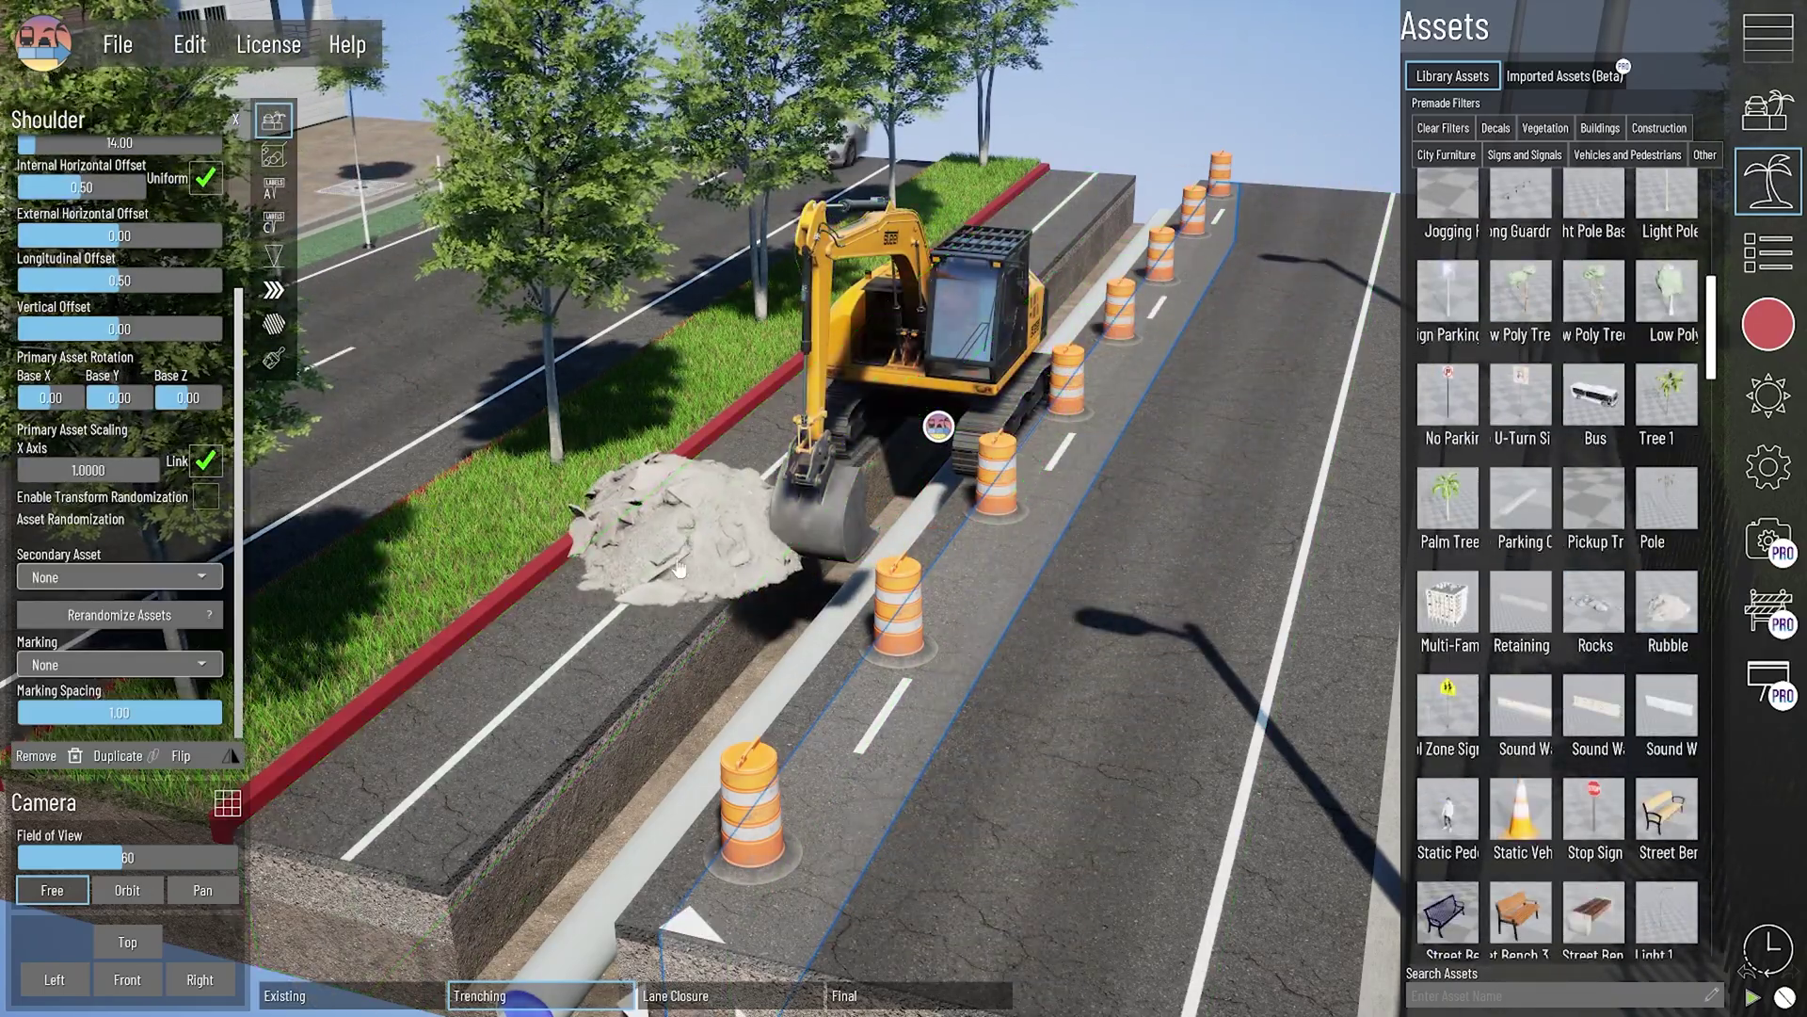
Step: Reduce the scale of the rubble pile on the shoulder beside the trench
click(407, 778)
click(272, 256)
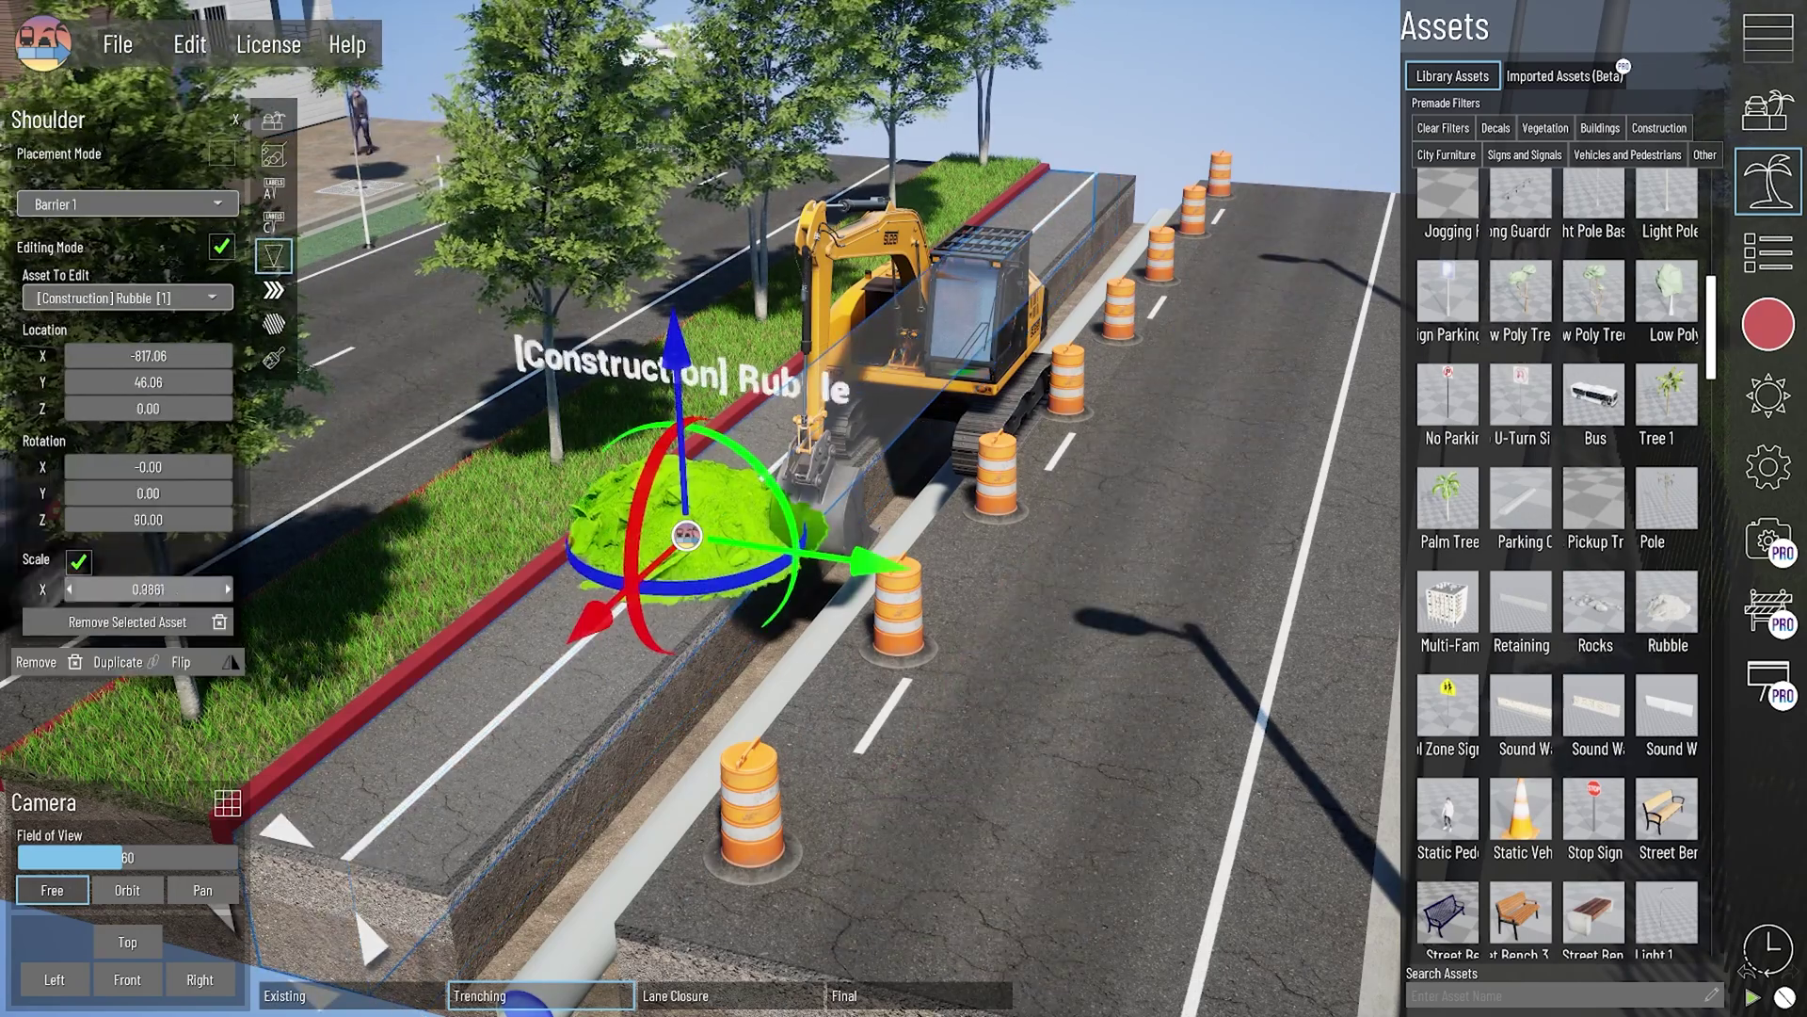
scroll(1558, 381, up, 8)
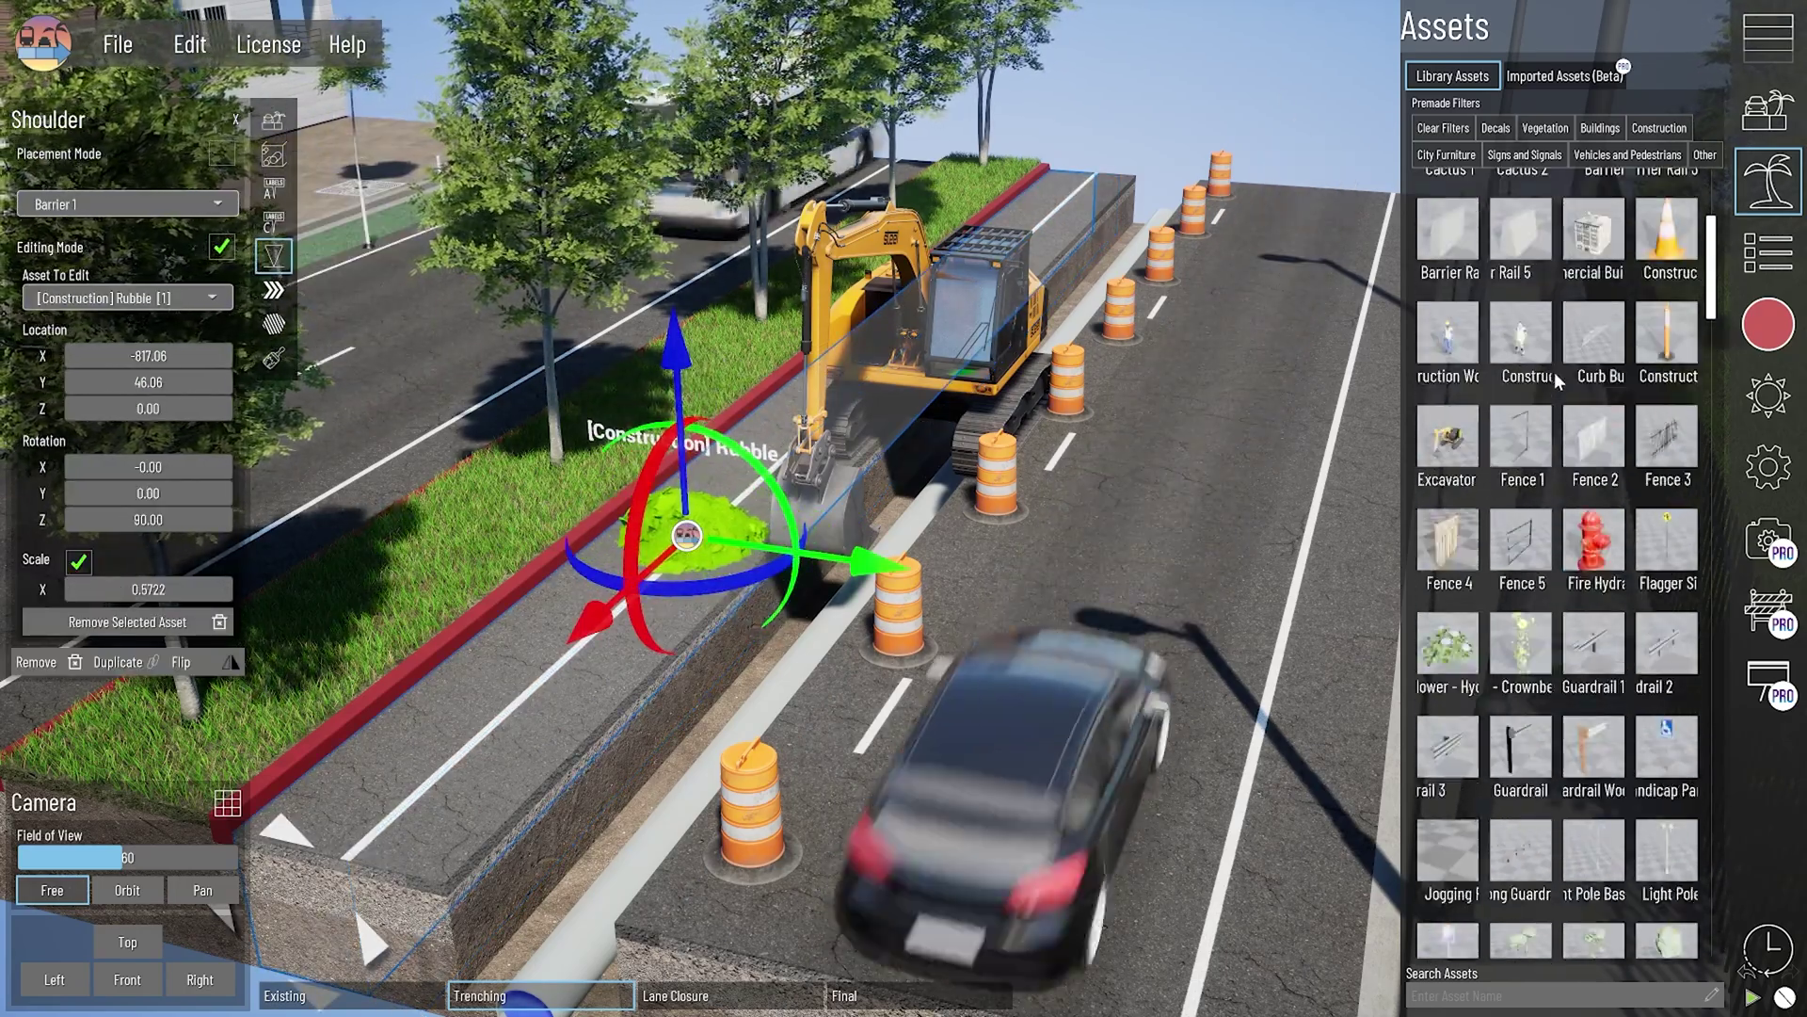
Step: Add two construction workers on the shoulder and drag in a pedestrian crossing beacon sign
drag(1447, 457, 597, 622)
drag(1522, 457, 513, 650)
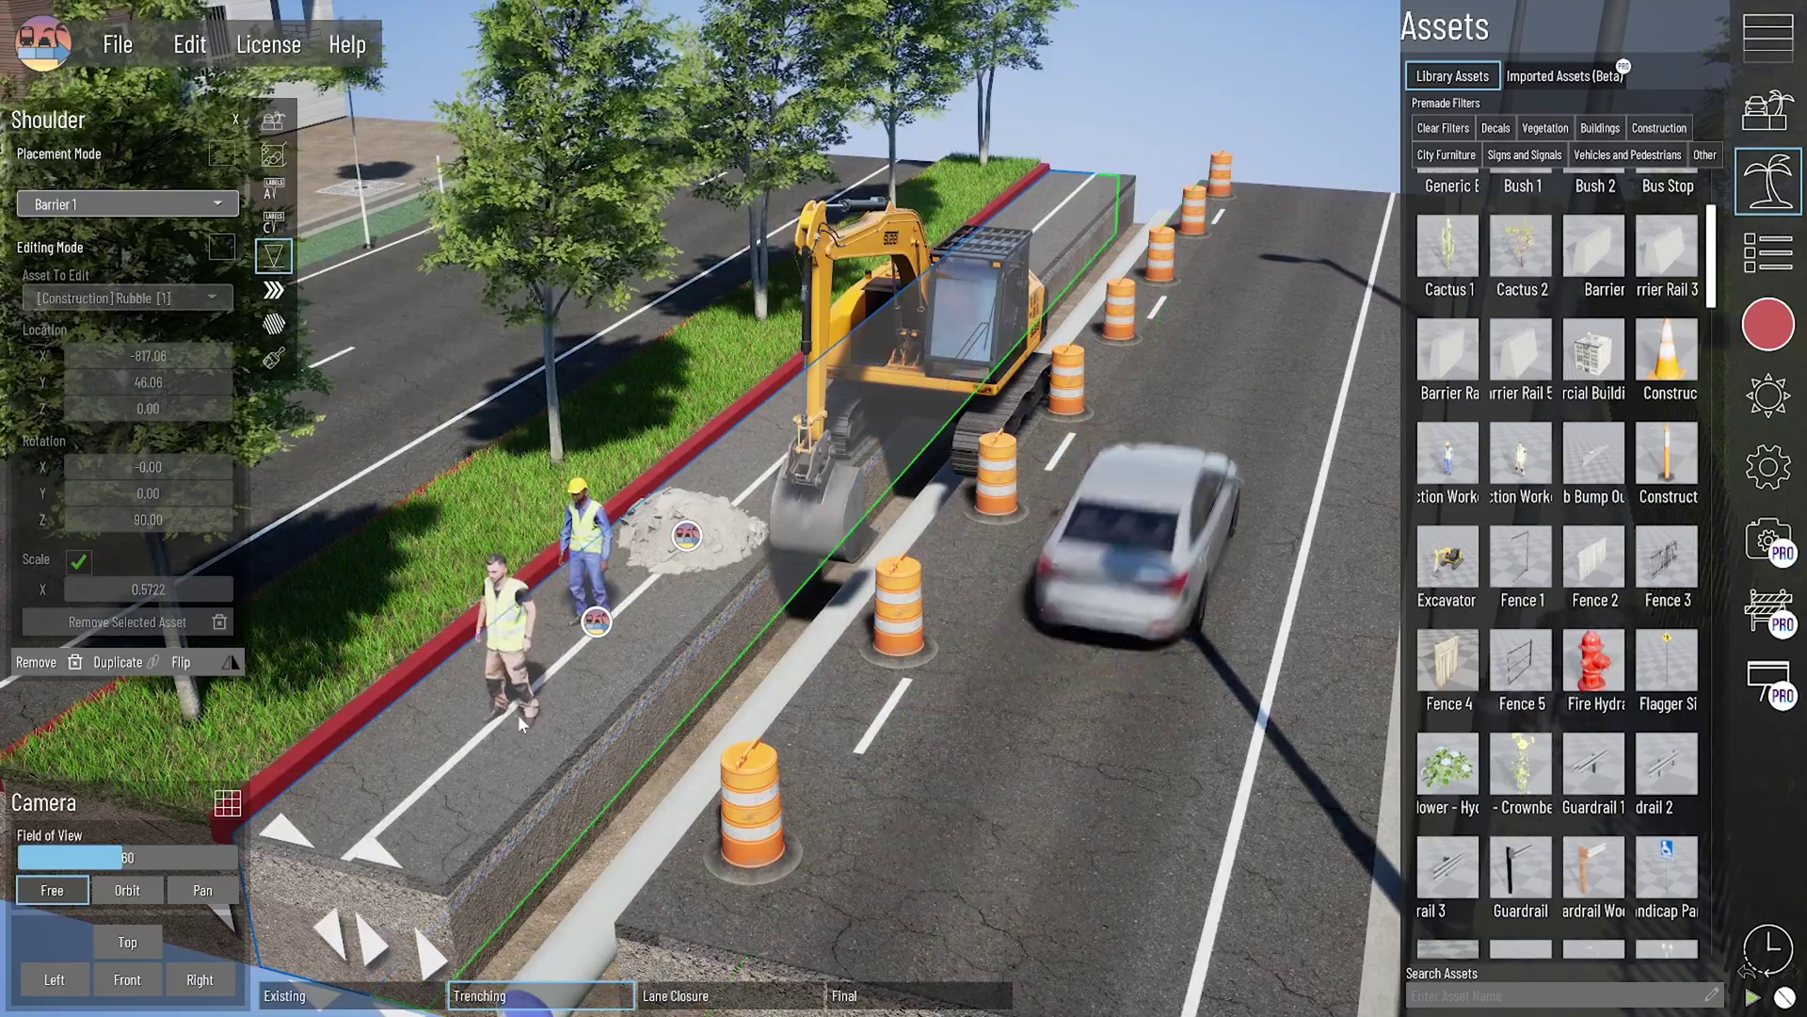
drag(529, 720, 539, 696)
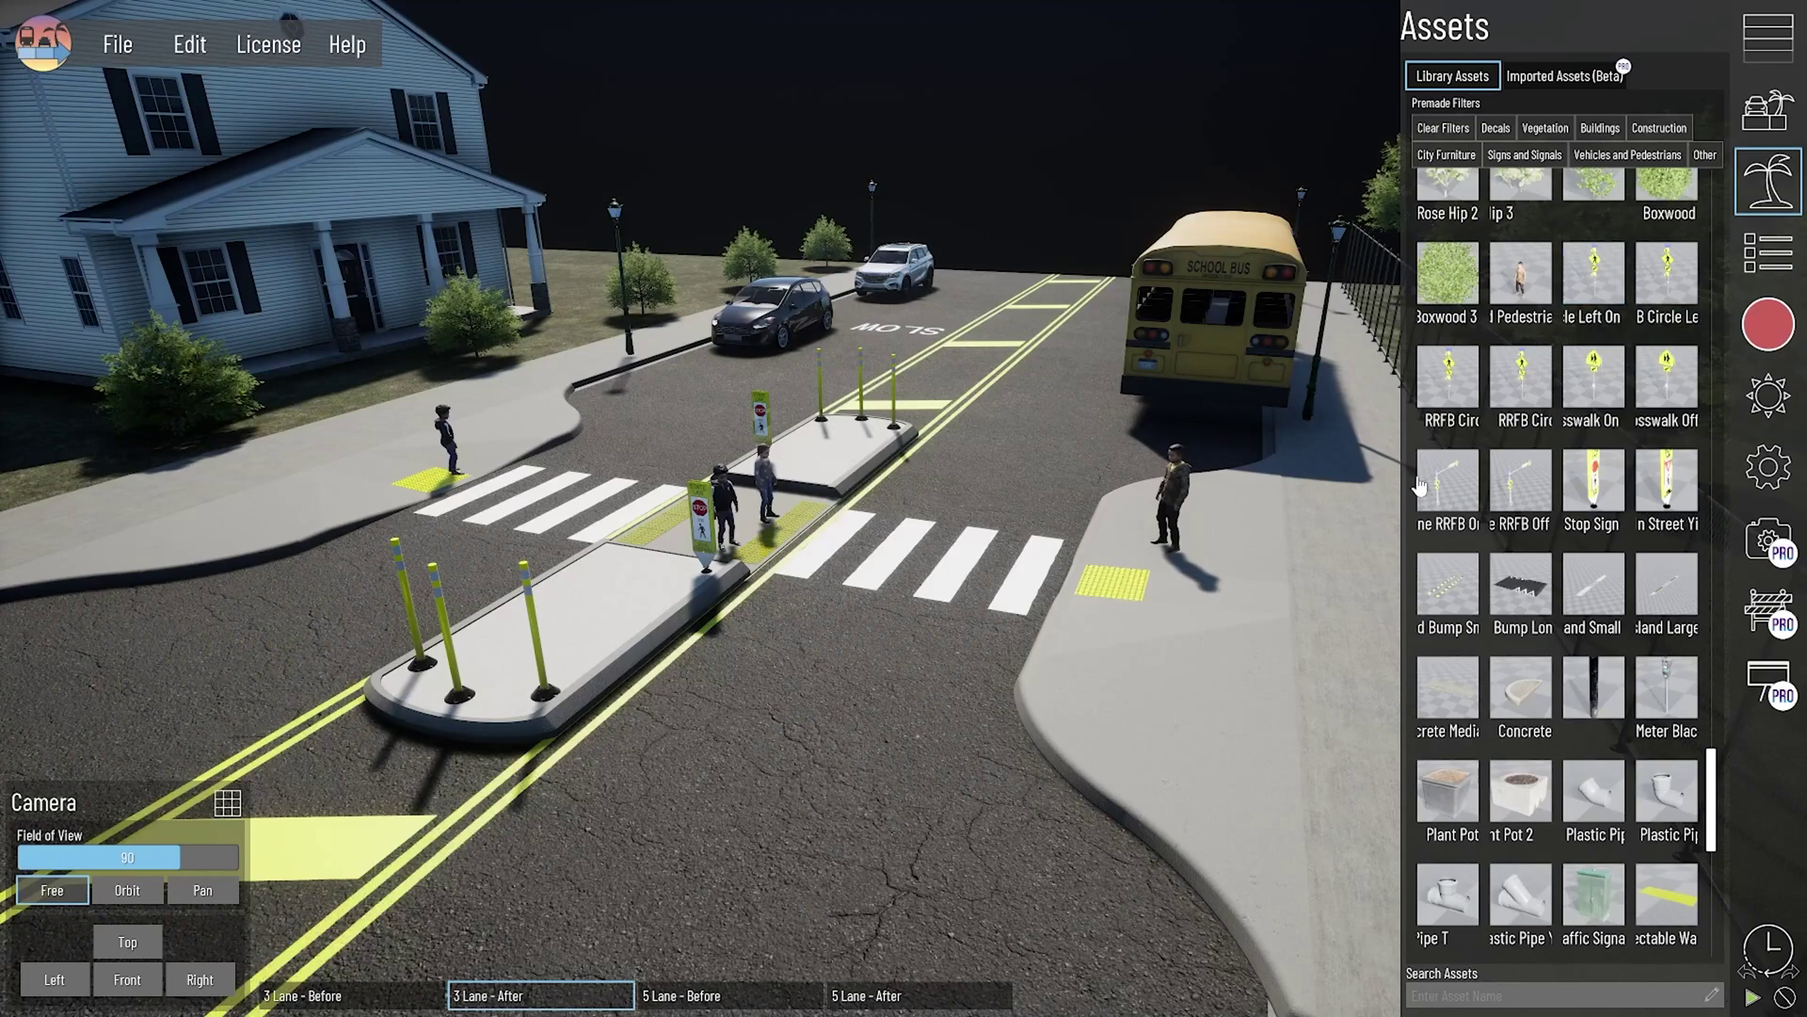
drag(1419, 485, 591, 425)
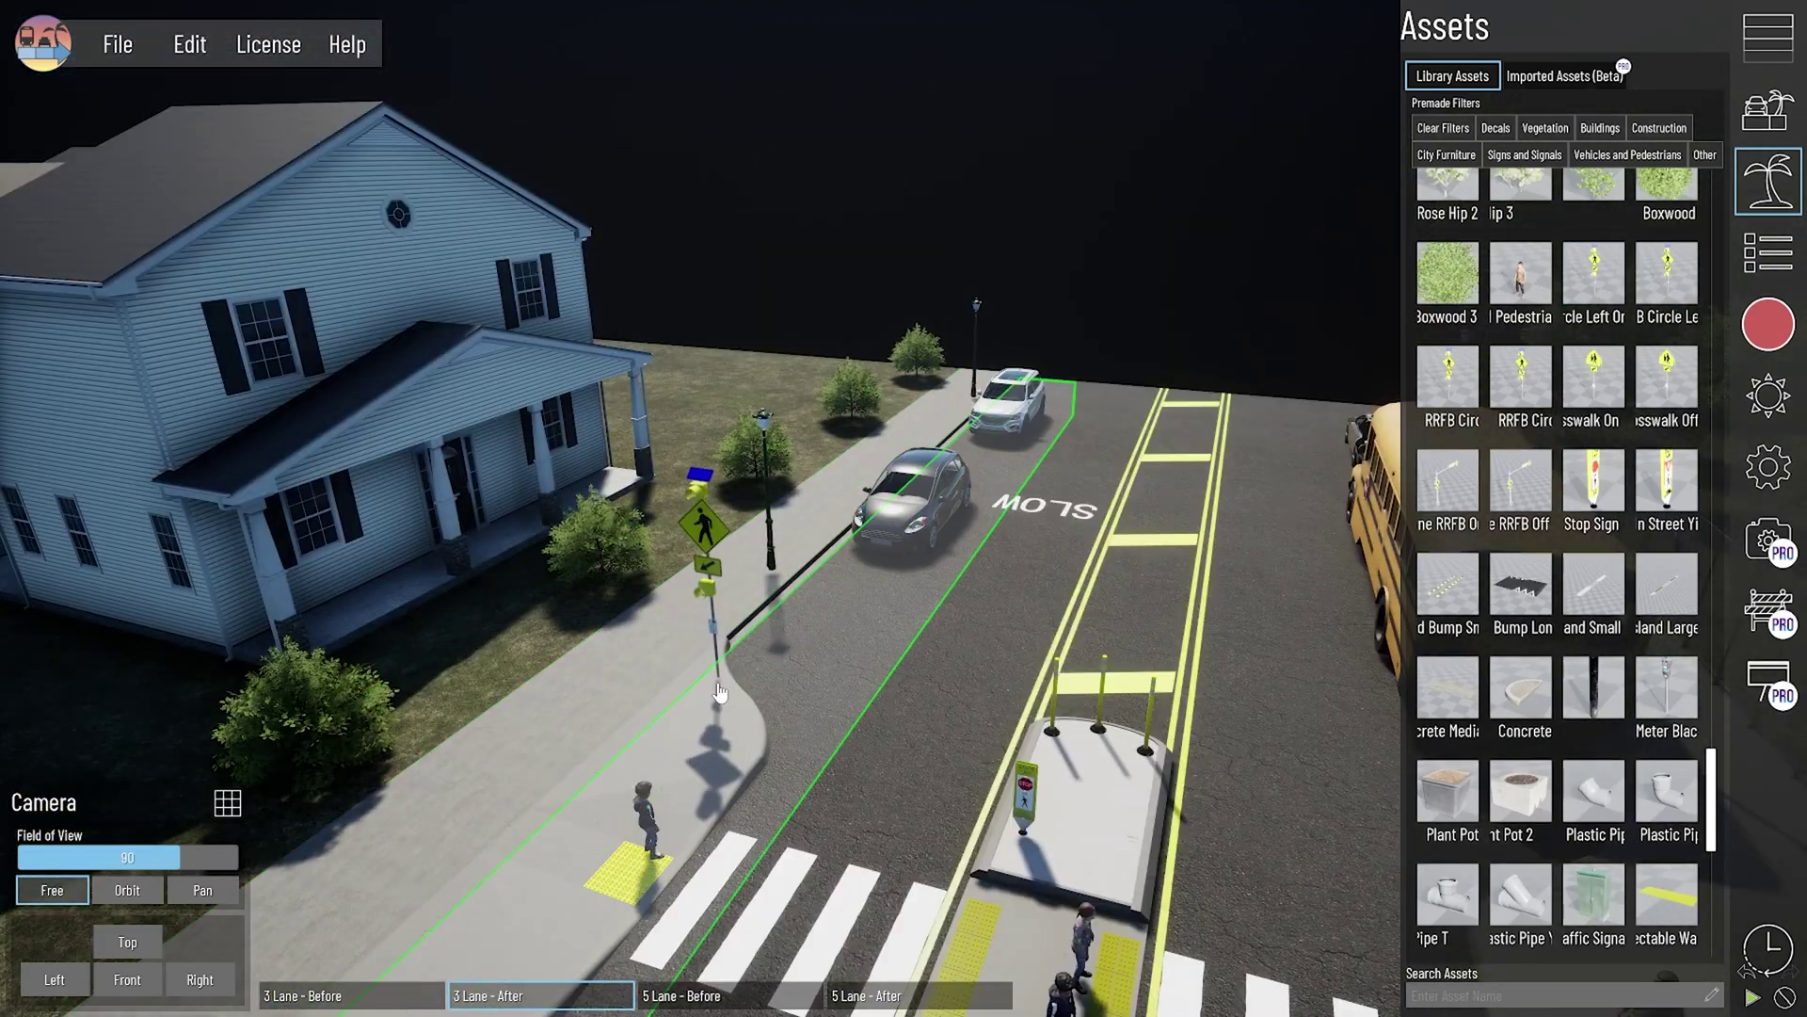
Step: Set the crossing sign beside the parking lane and add a plant pot near the building
drag(701, 682, 710, 706)
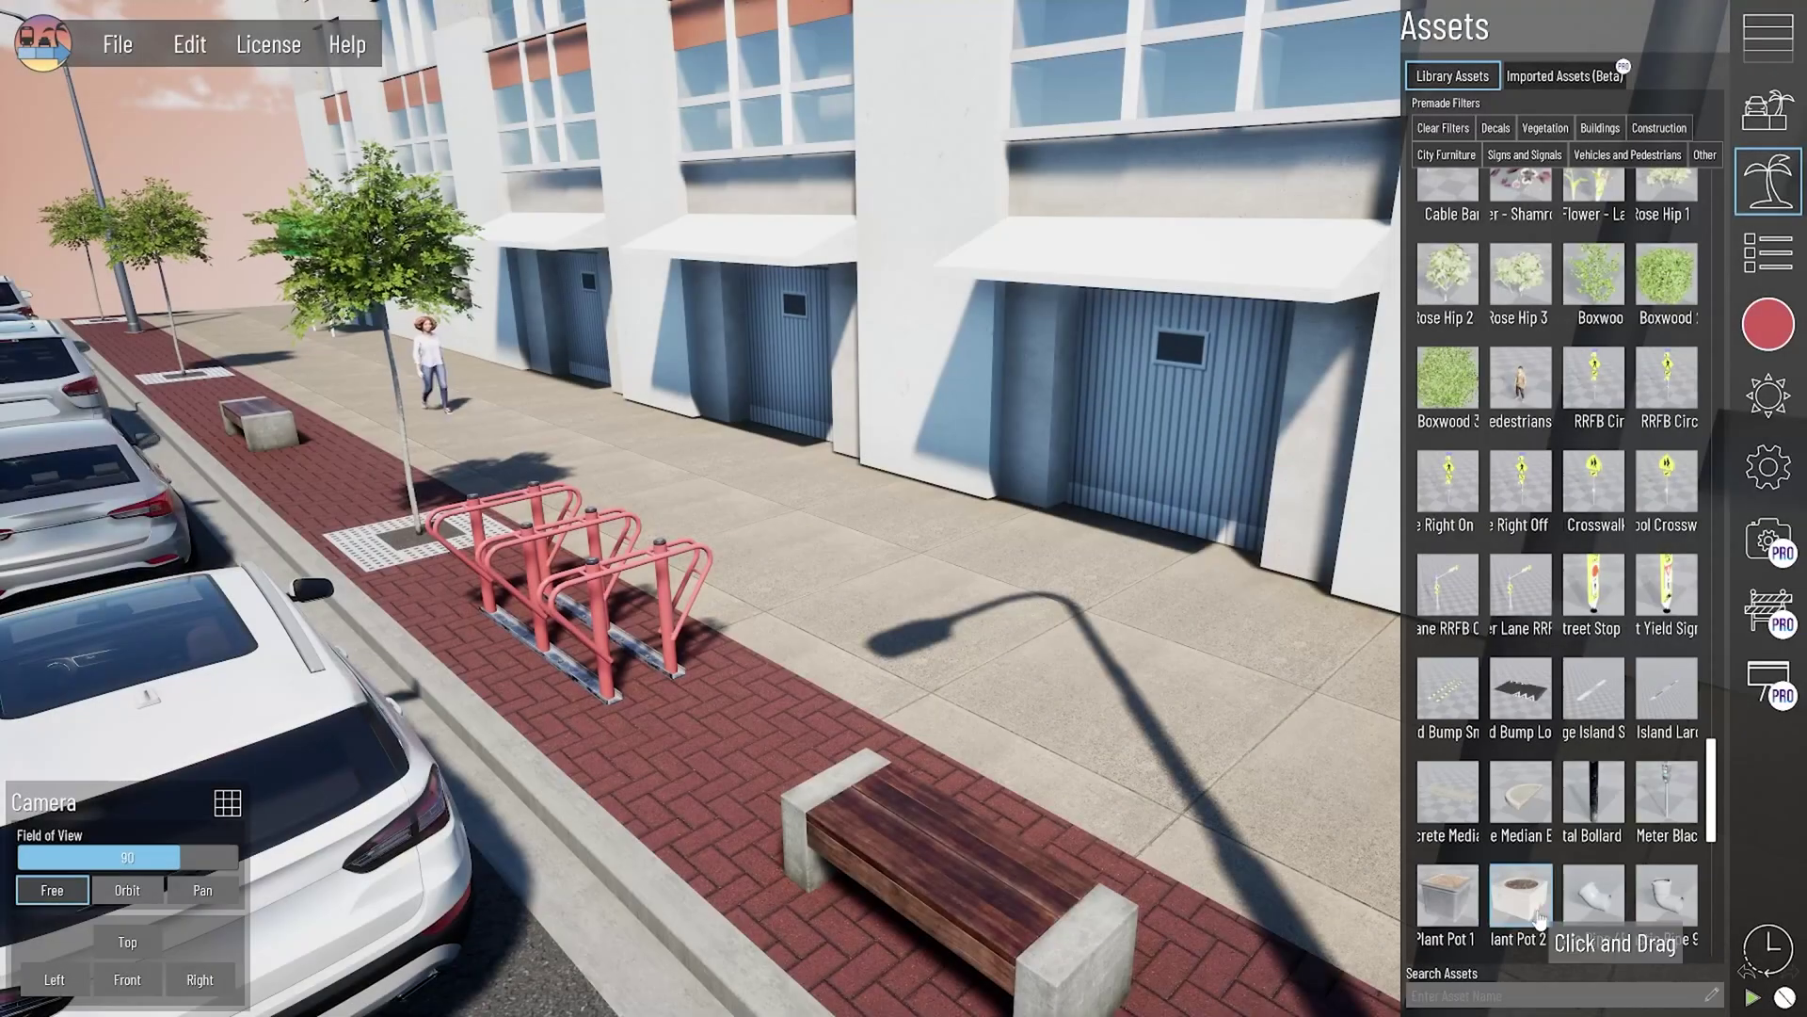
drag(1539, 918, 982, 541)
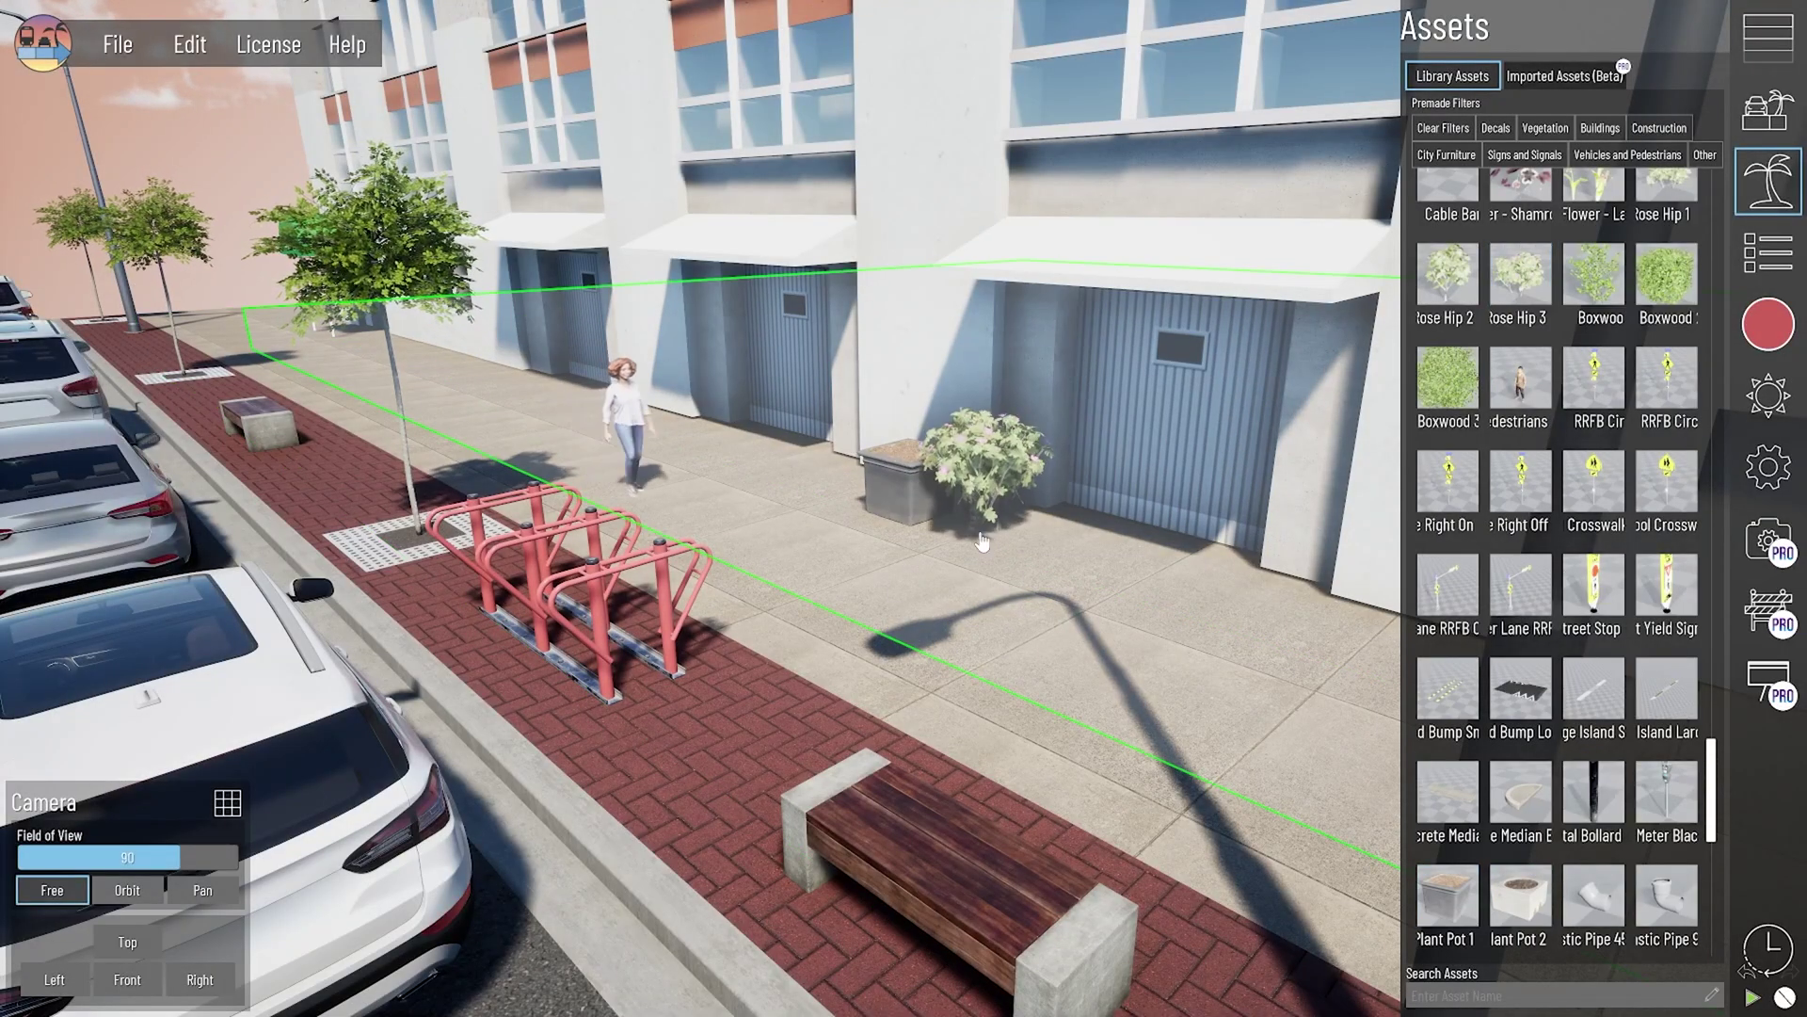
drag(993, 386, 994, 337)
drag(1197, 544, 1125, 522)
Step: Slide the bench back and left, and enter 0 for the house's Rotation Z
click(1011, 866)
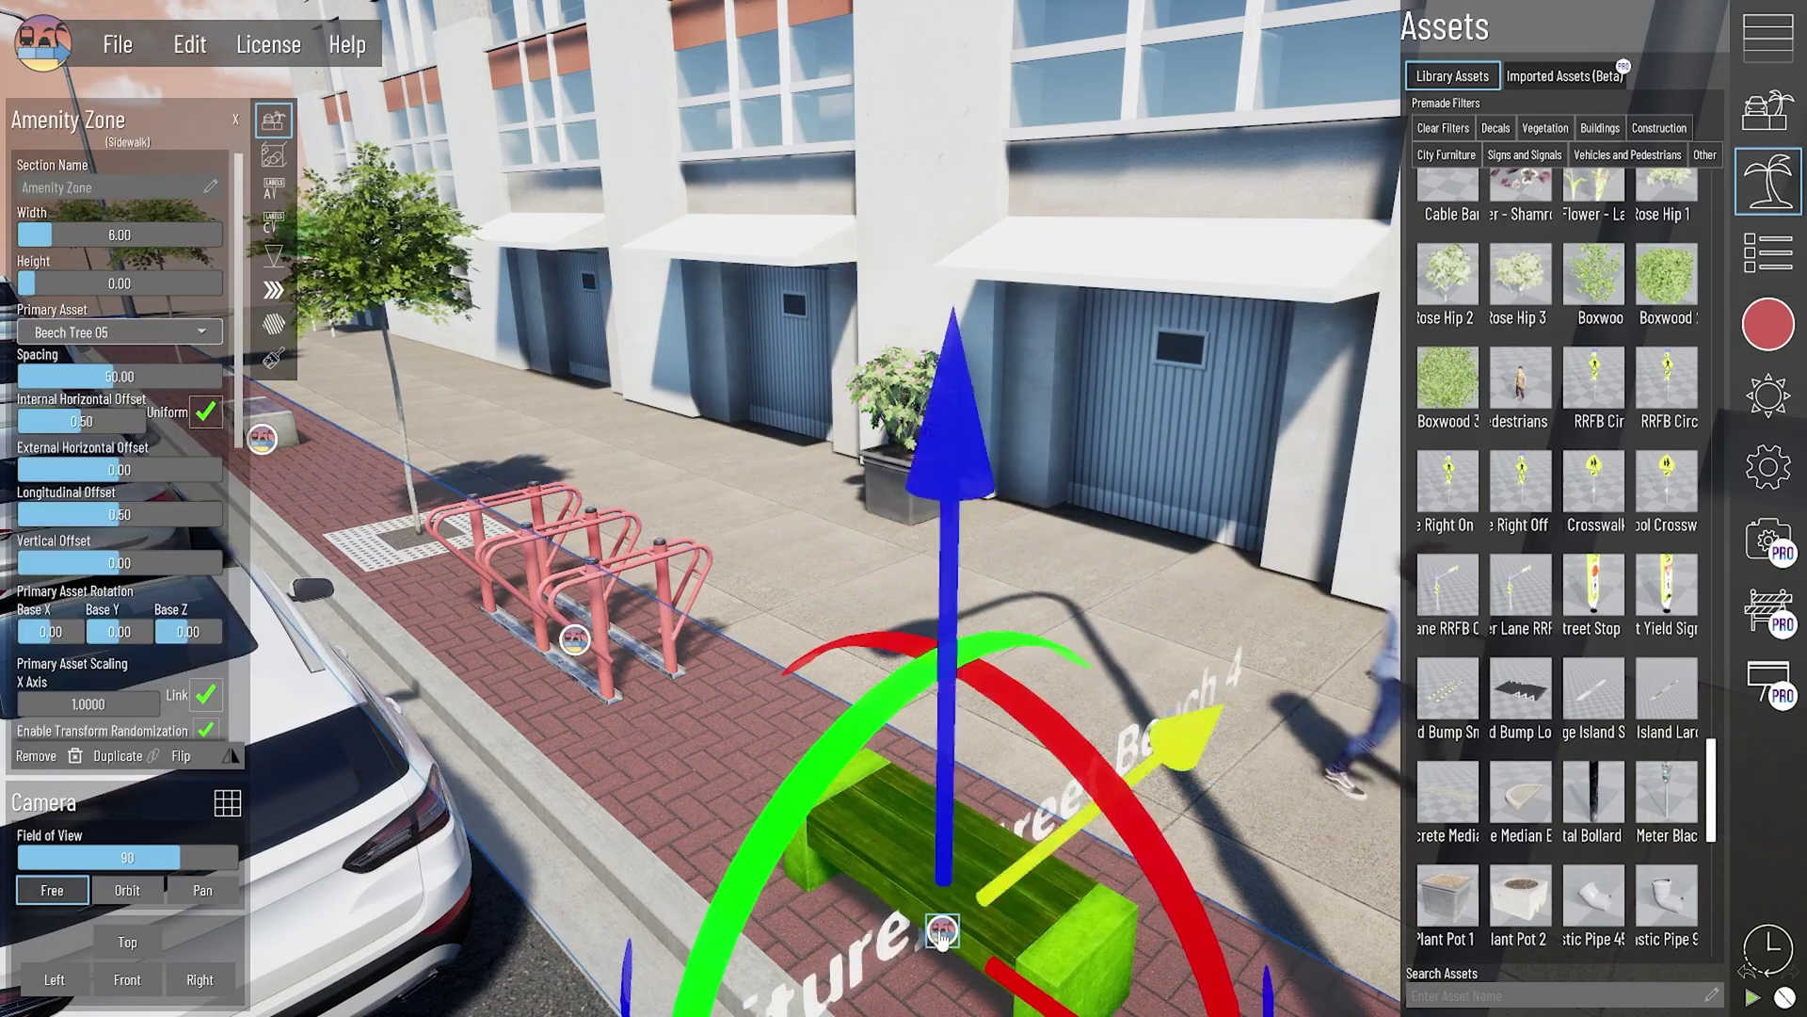
drag(979, 983, 944, 964)
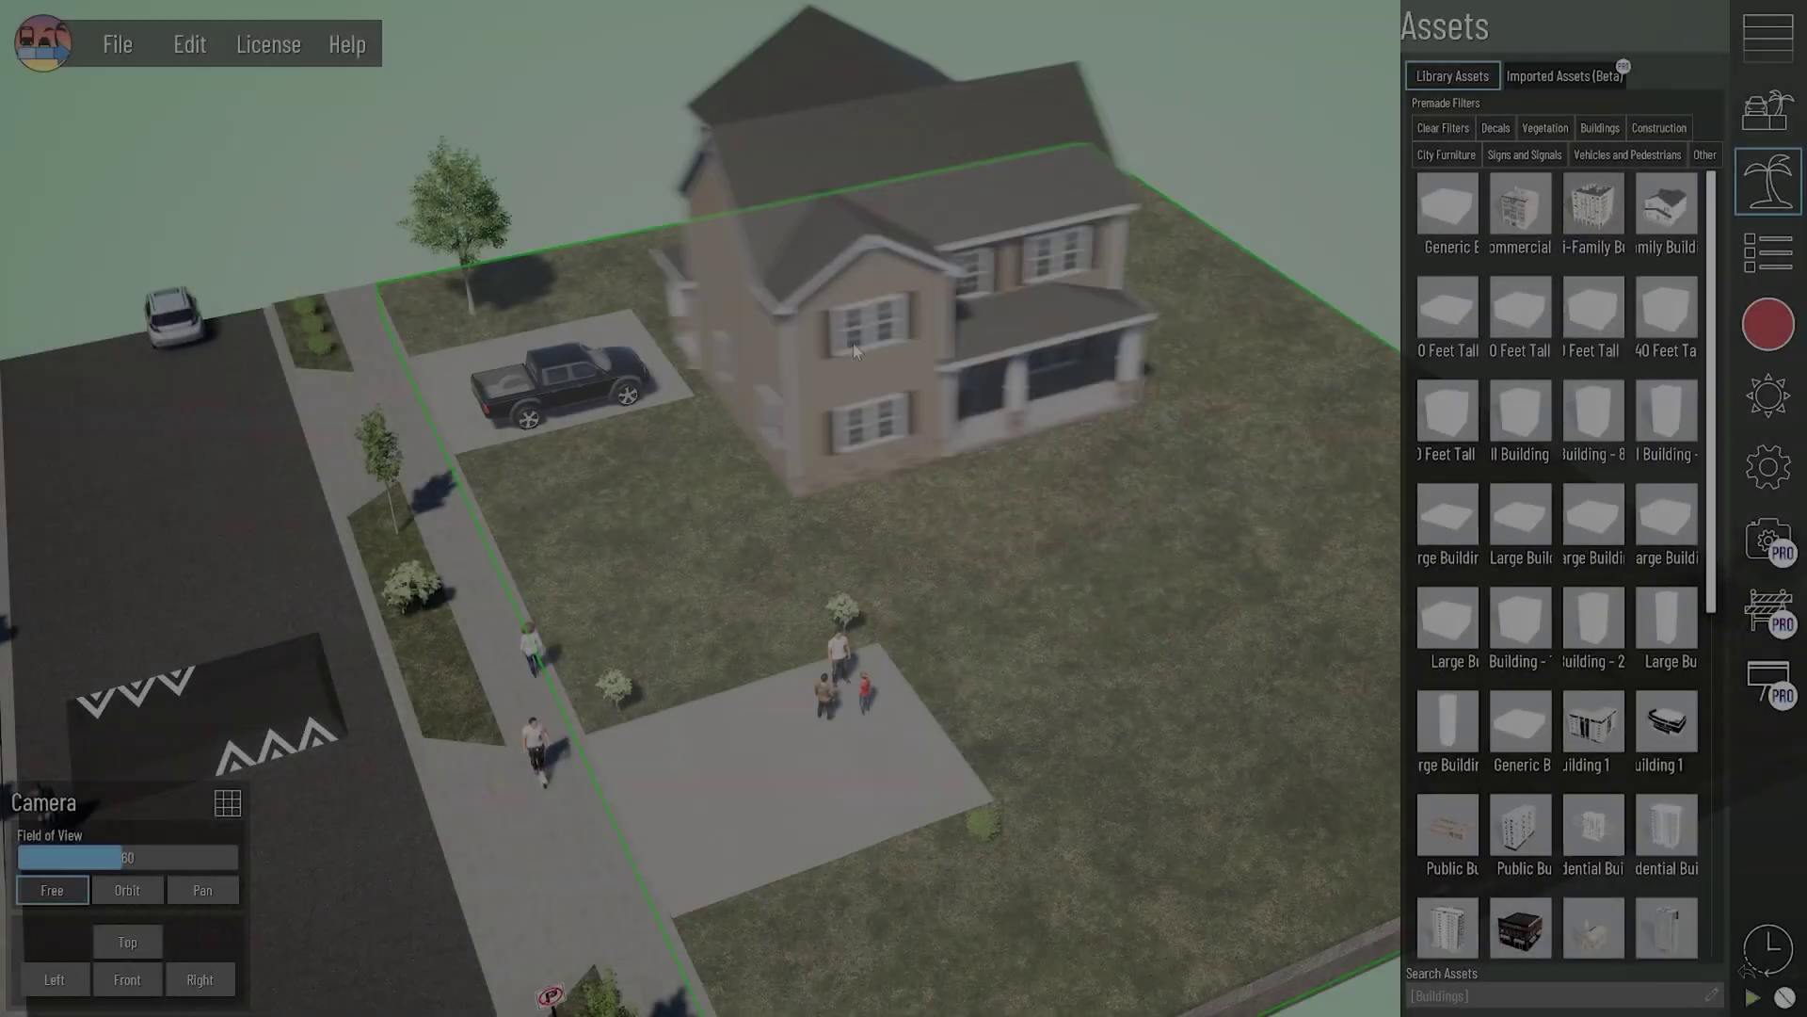
text(0)
key(Return)
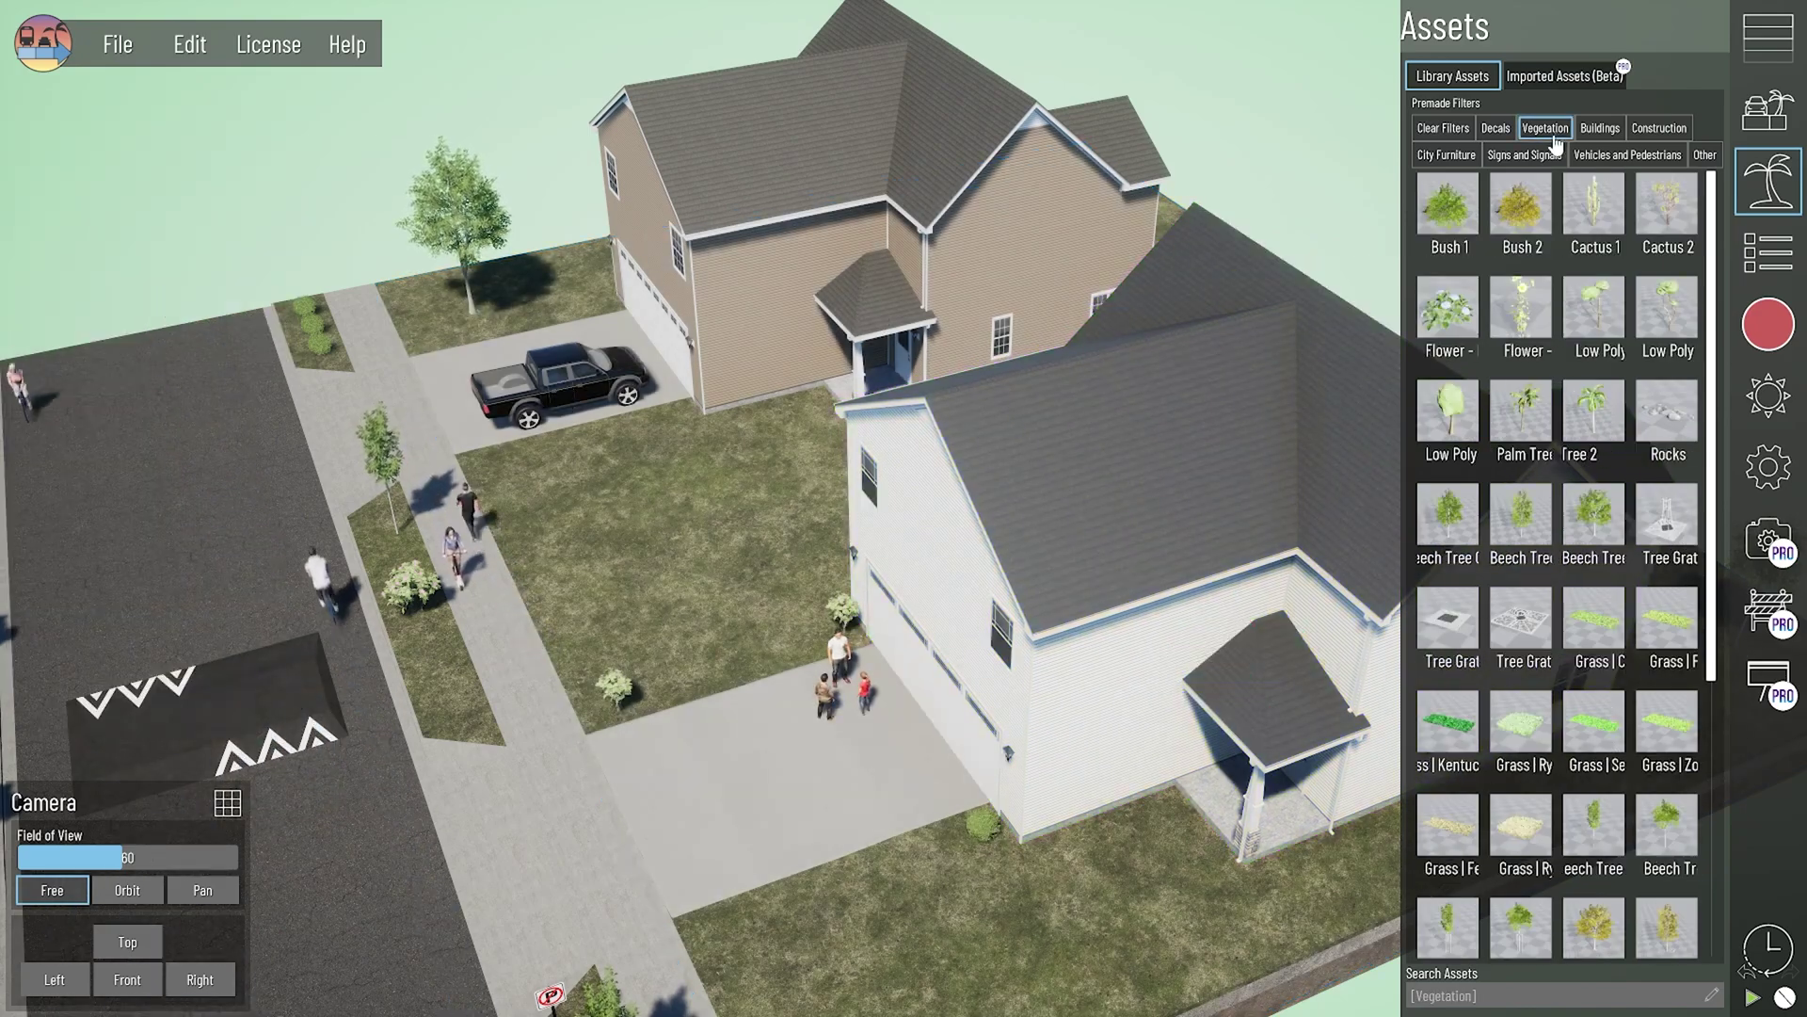
scroll(1558, 565, down, 5)
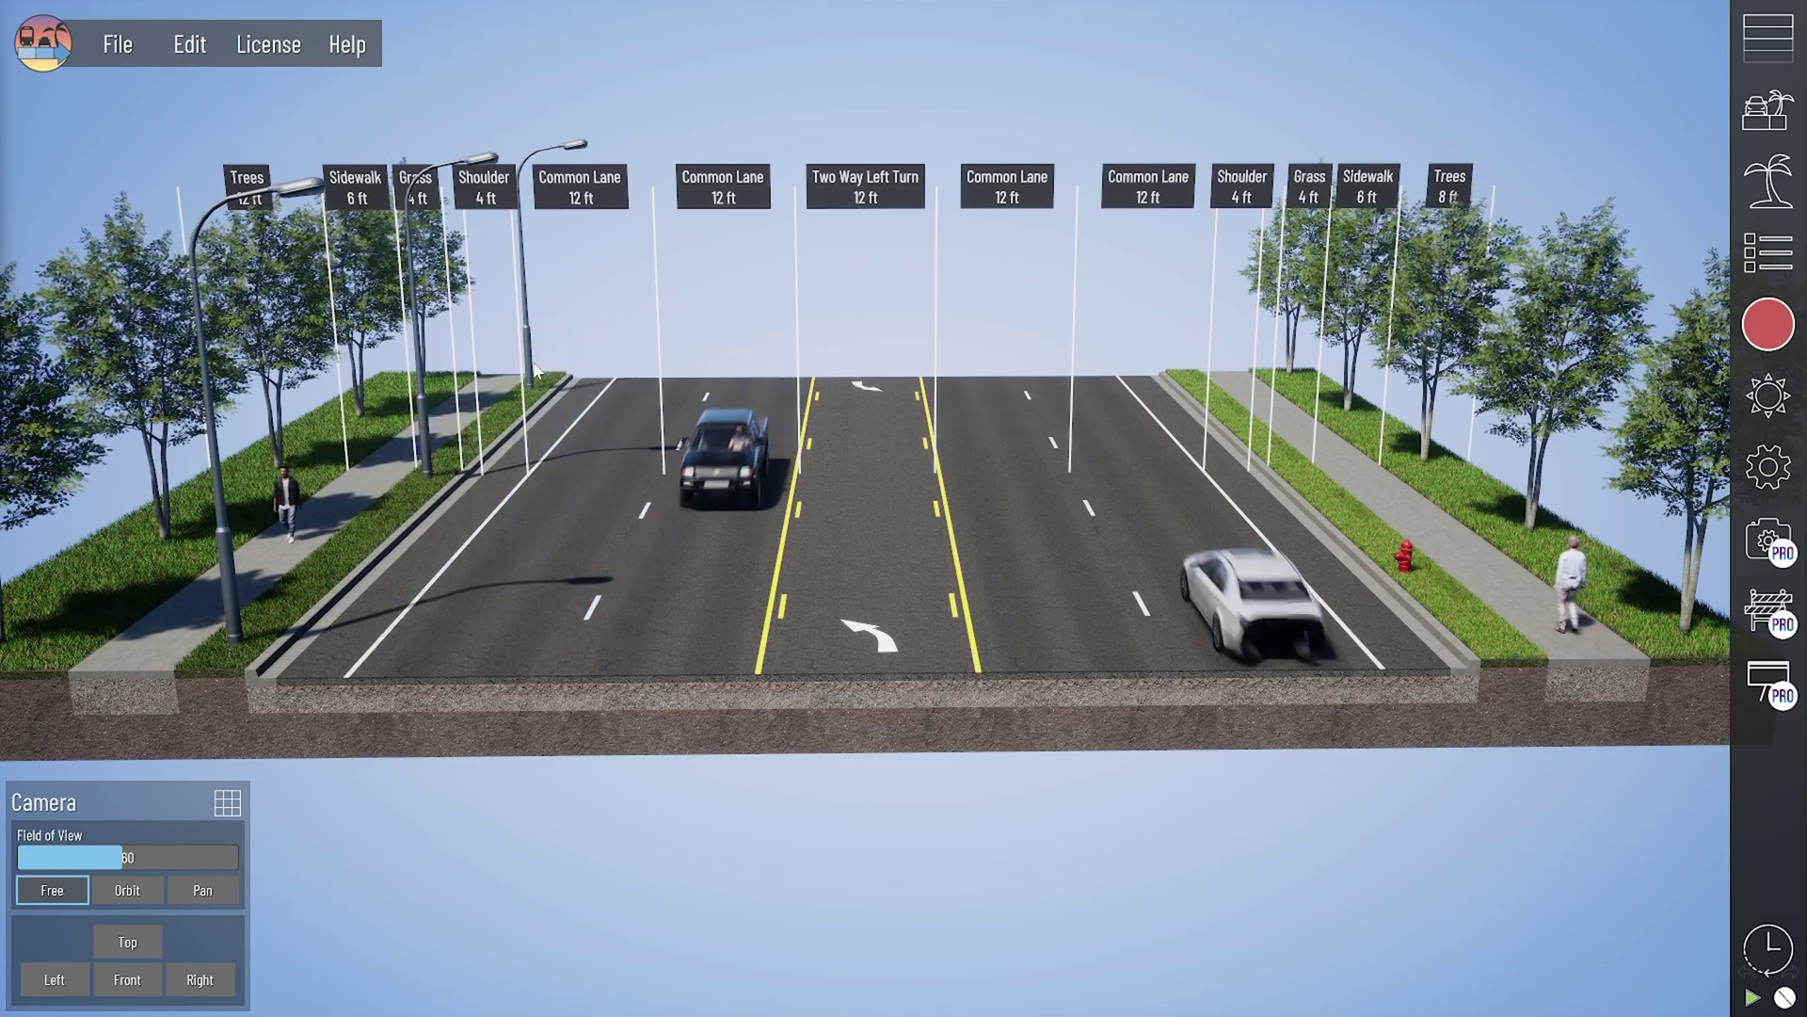
Step: Open the left grass strip's Asset Placement settings
click(223, 694)
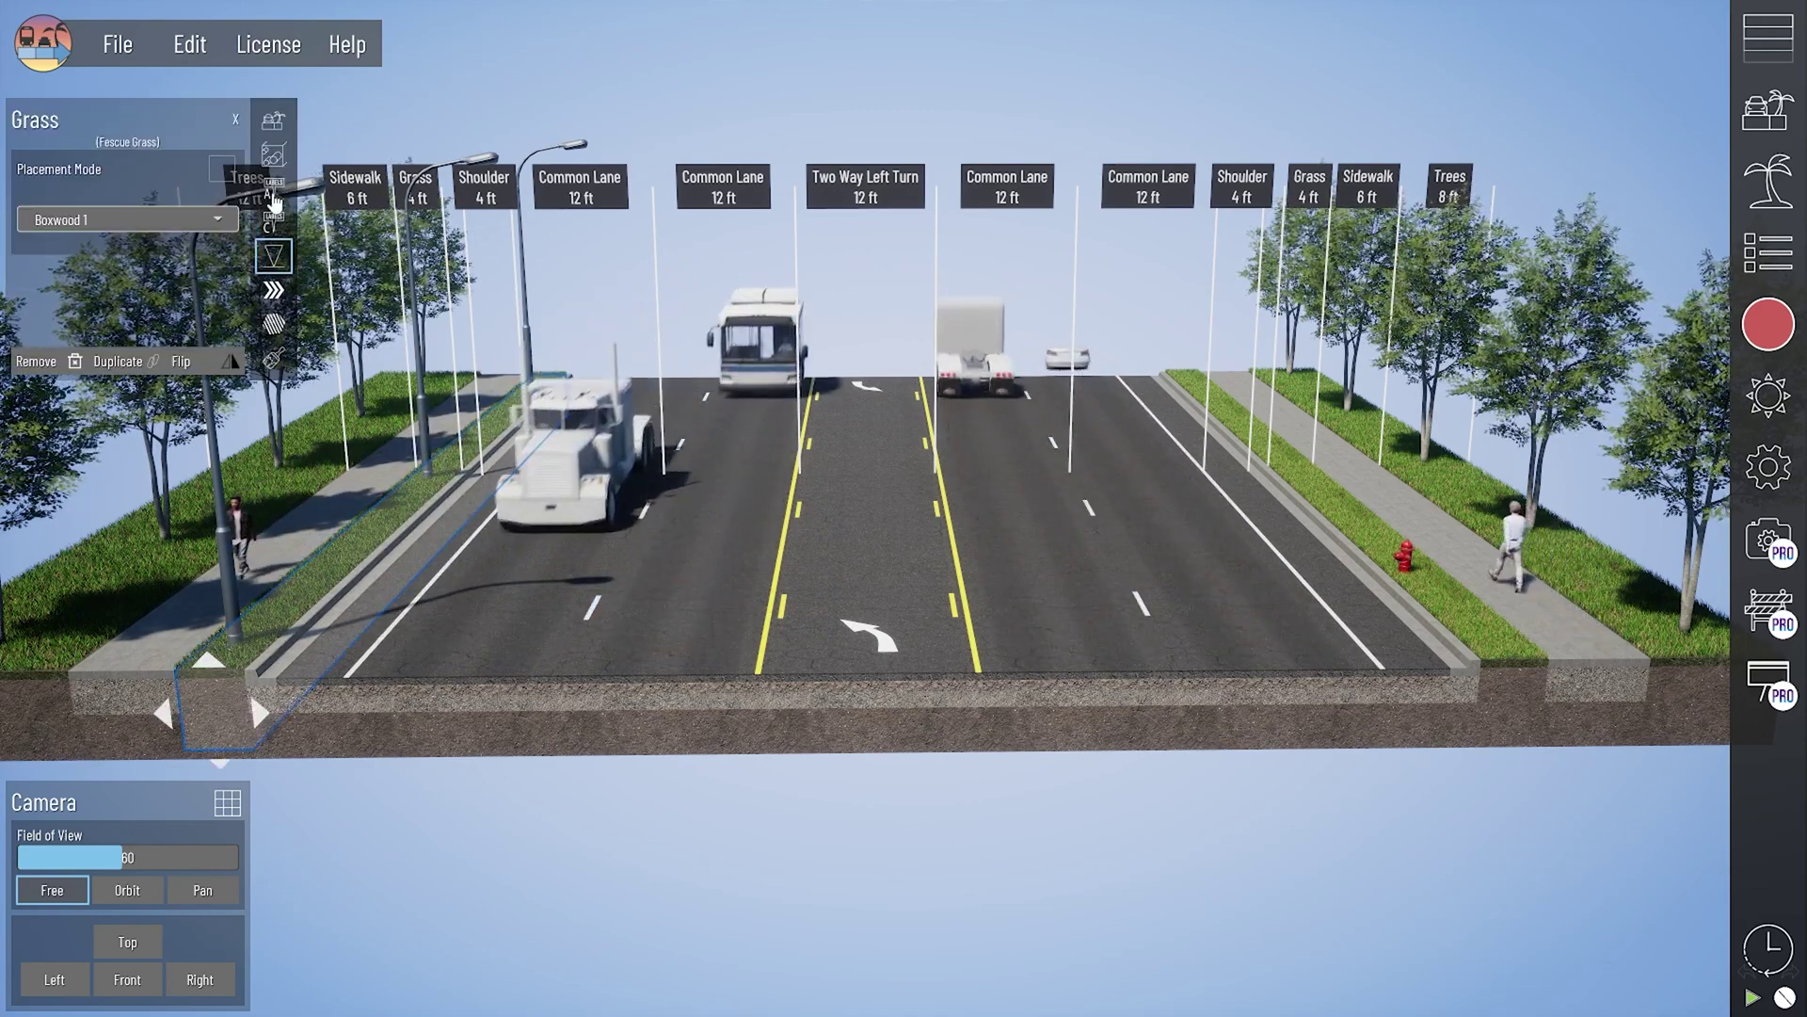
click(273, 120)
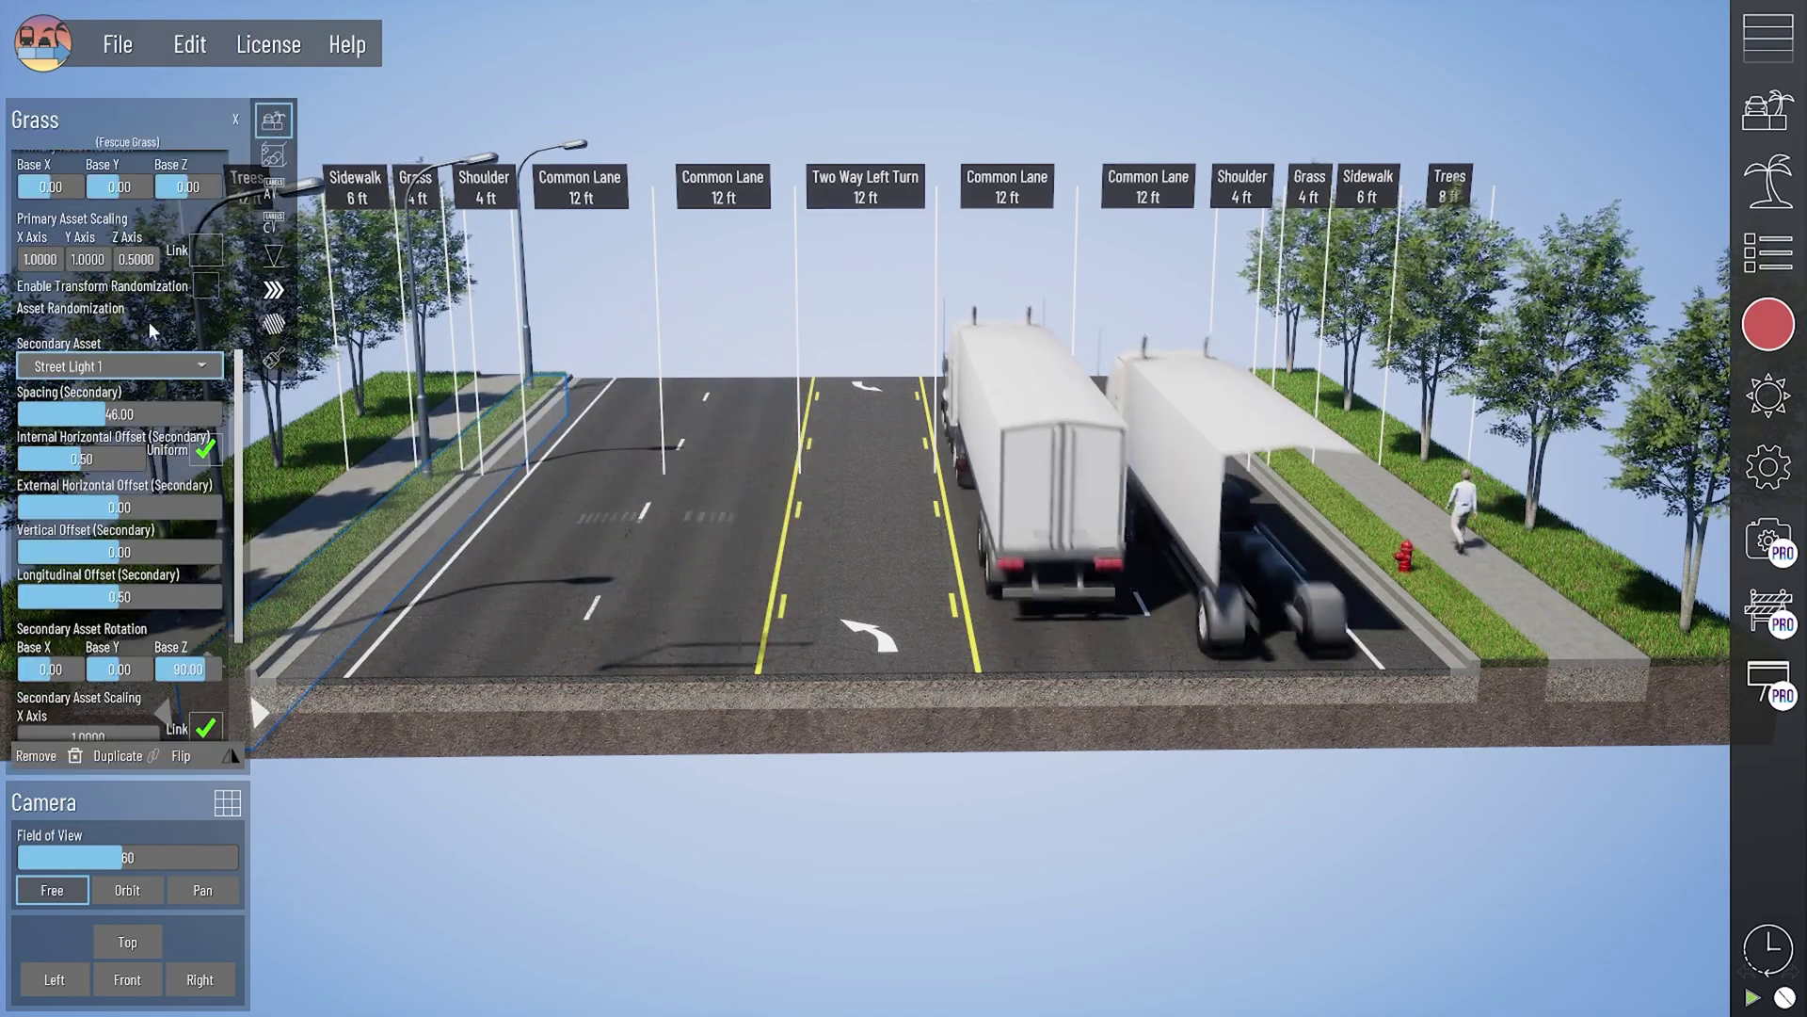
click(274, 255)
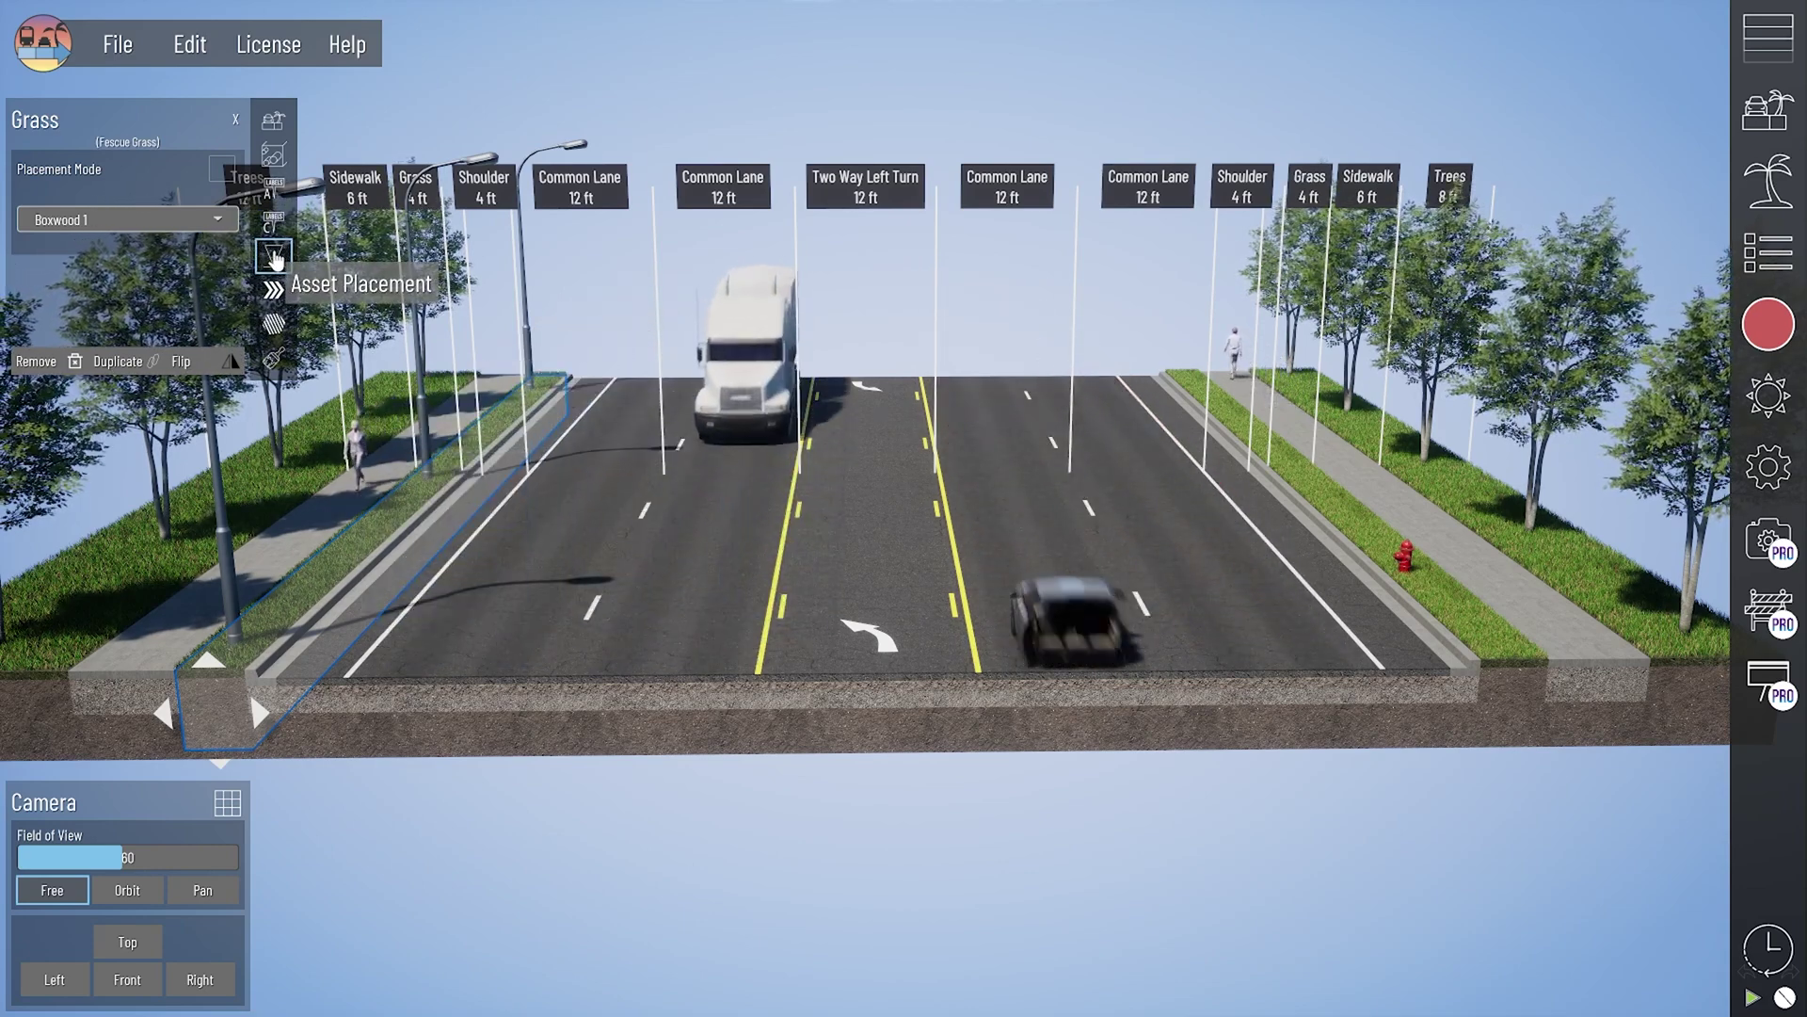
Step: Check its asset and secondary asset lists without changing them, then select the right grass strip
click(177, 217)
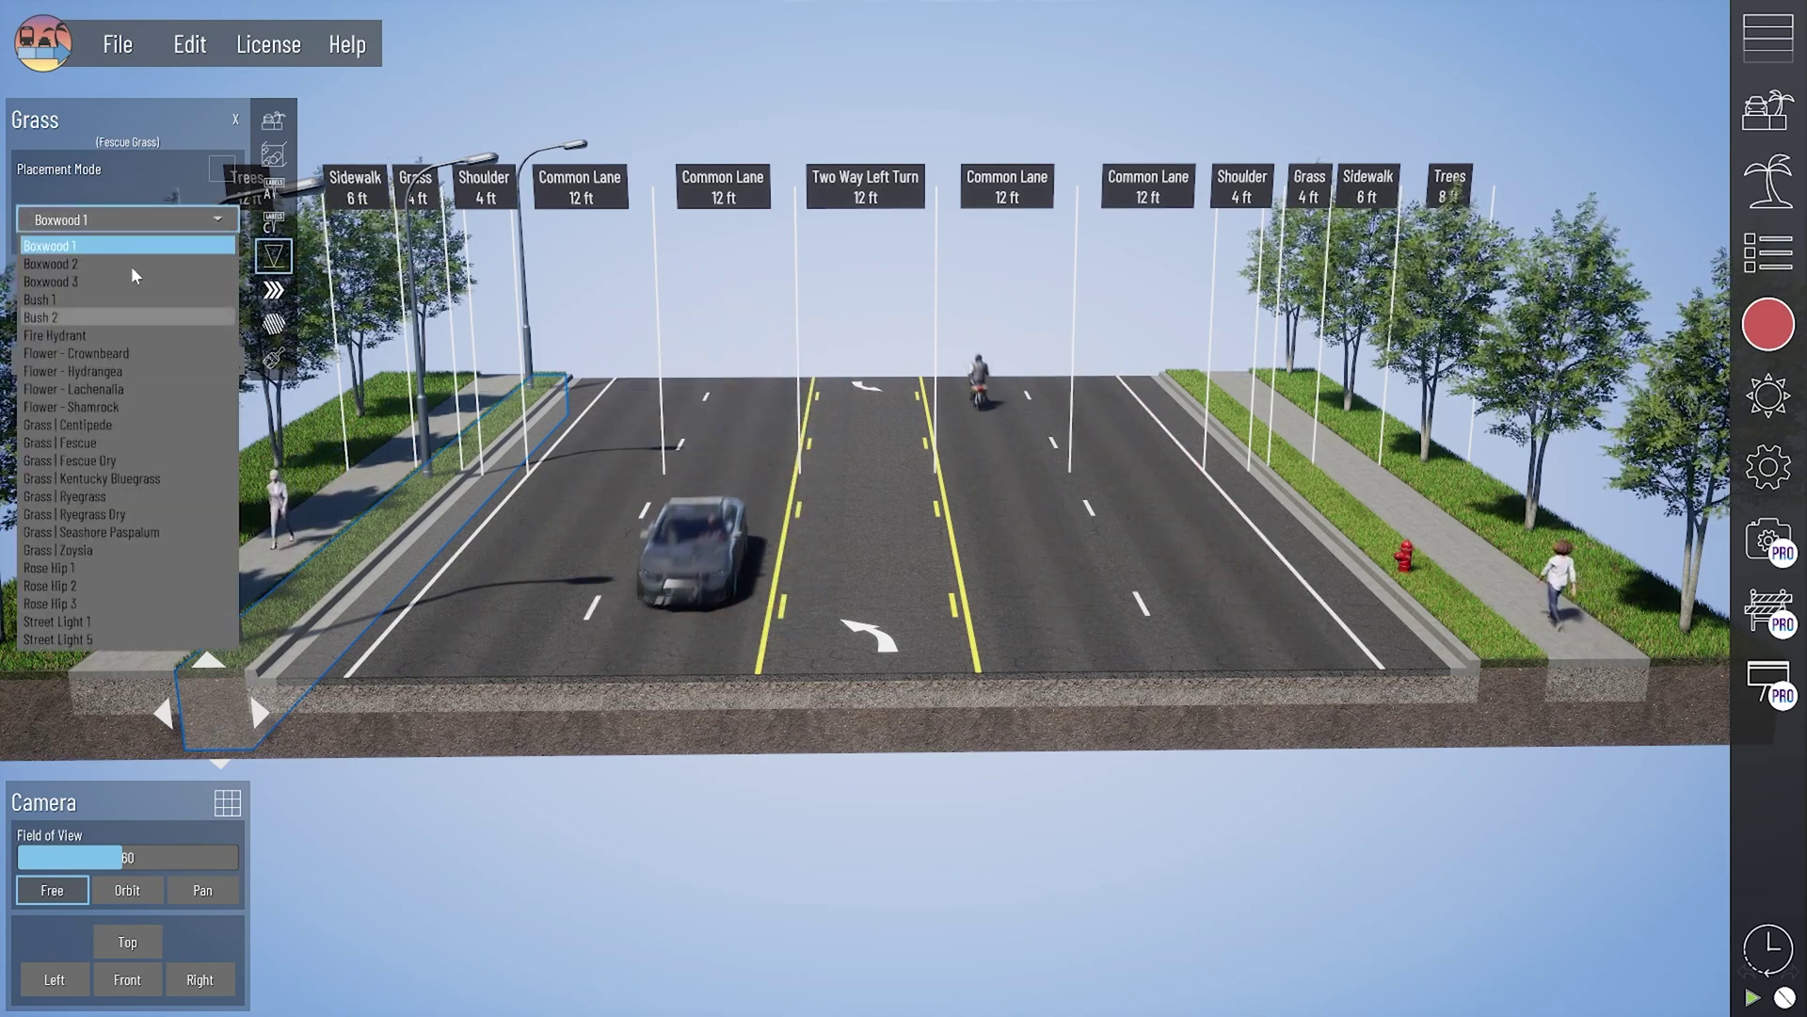
click(136, 220)
scroll(135, 337, down, 5)
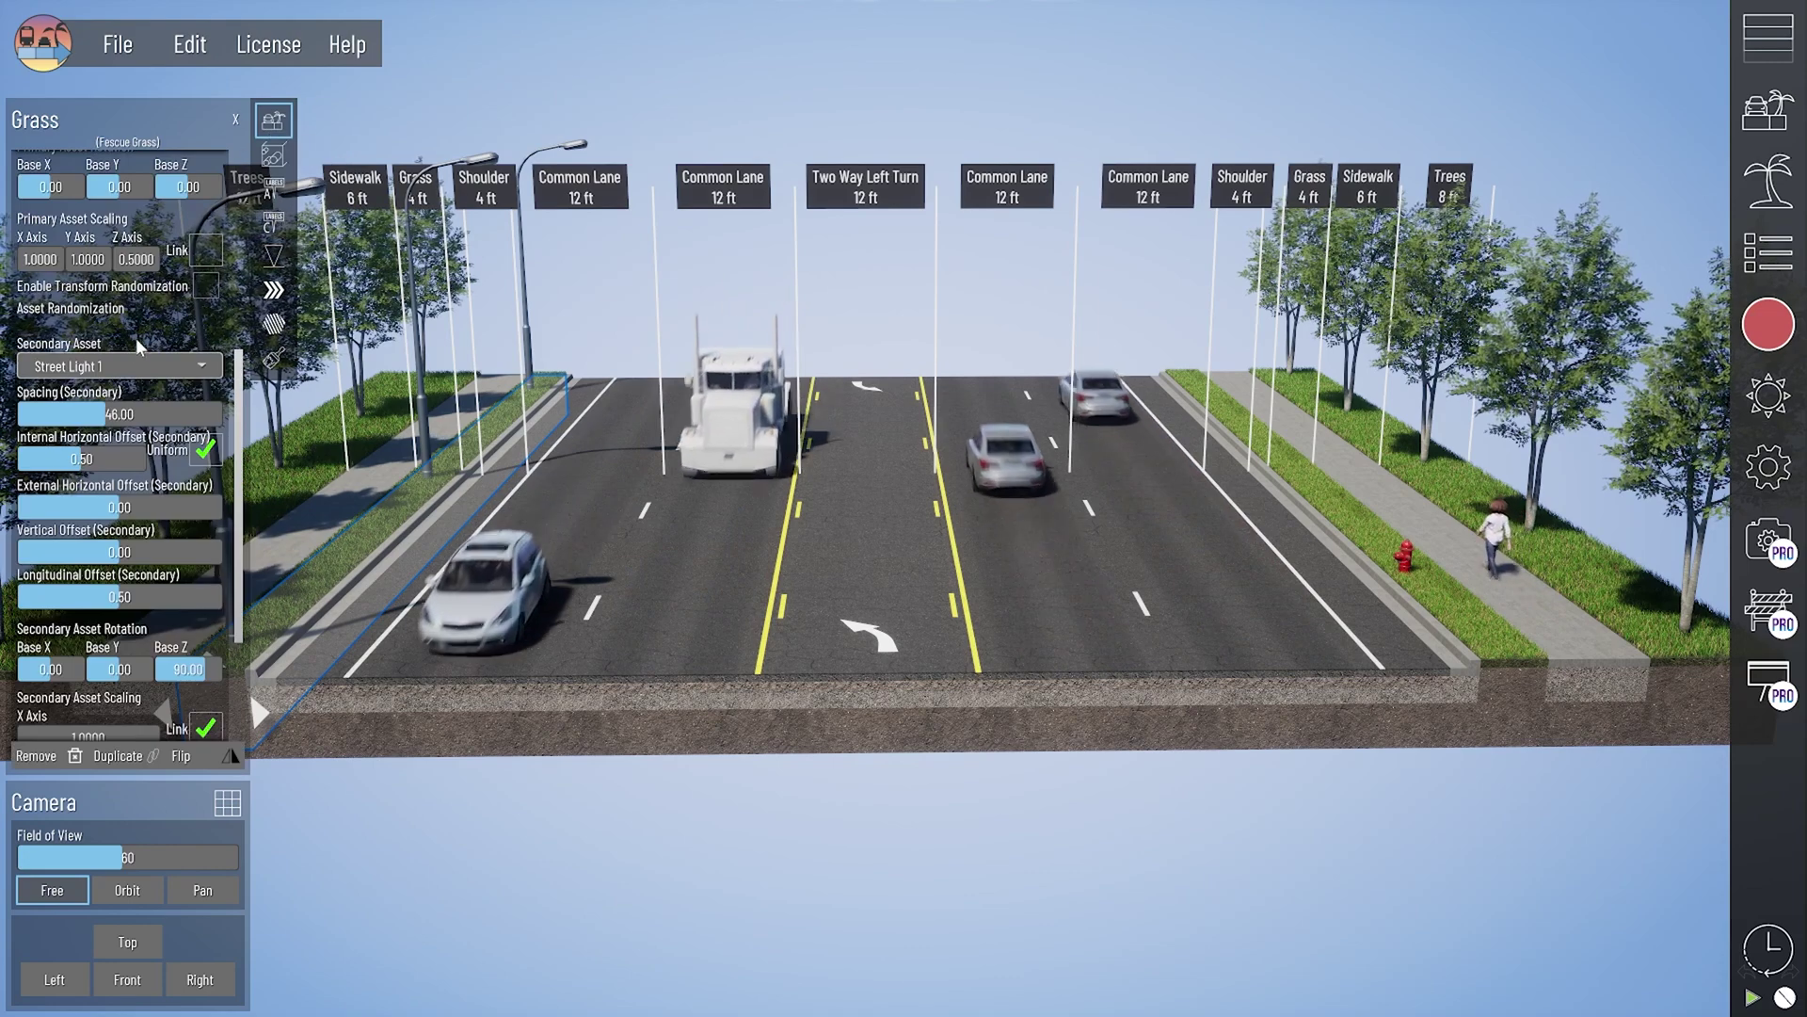
click(132, 366)
click(210, 294)
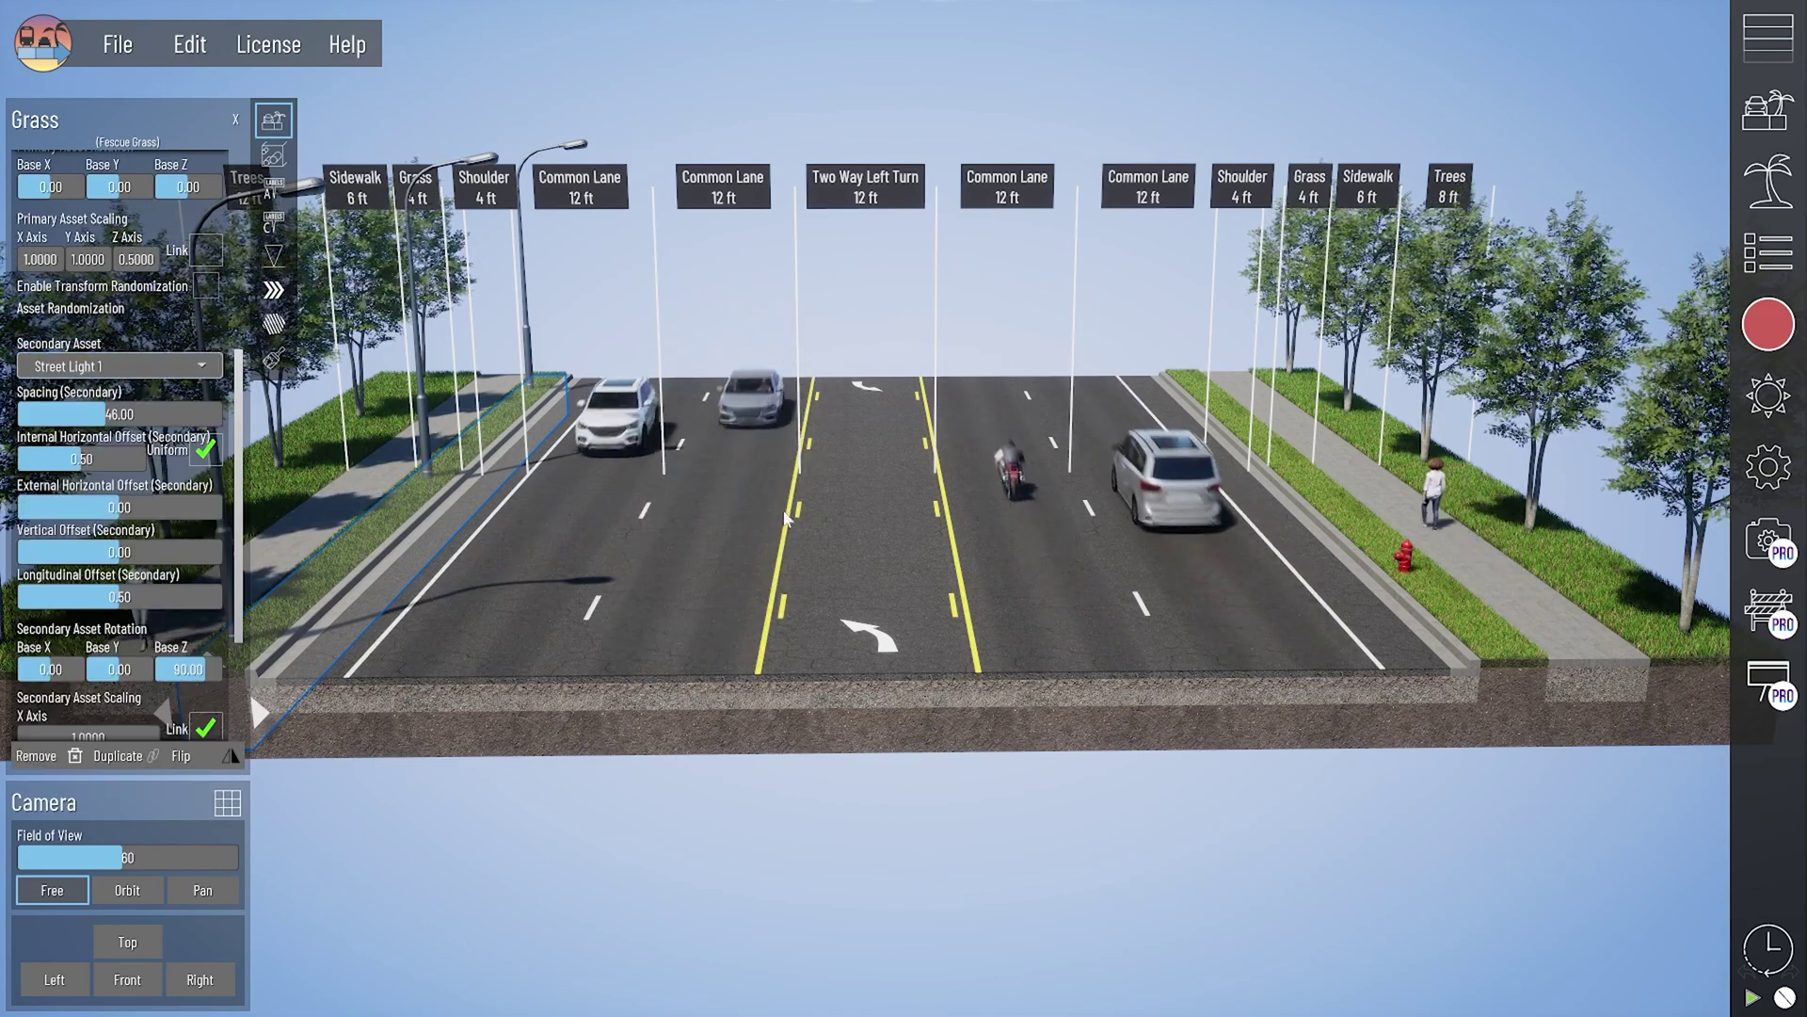
click(1525, 695)
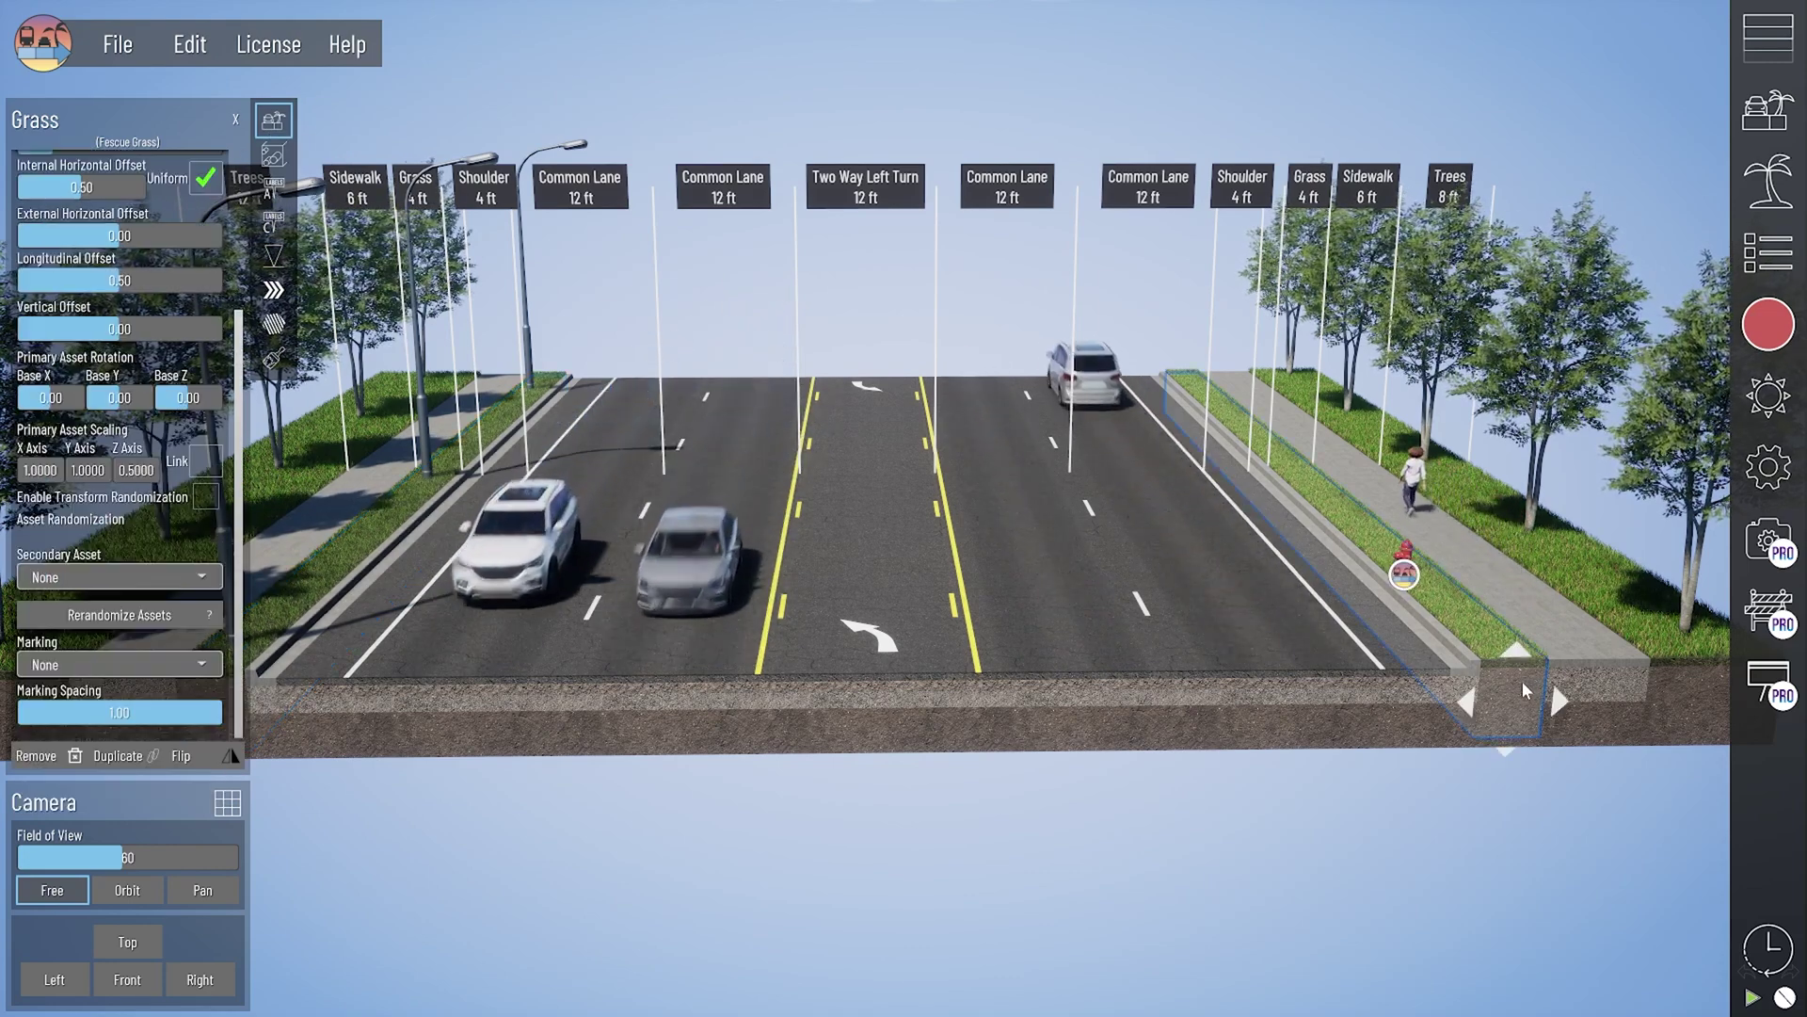
Step: Choose Street Light 5 in Asset Placement and place a light on the right grass strip
click(272, 256)
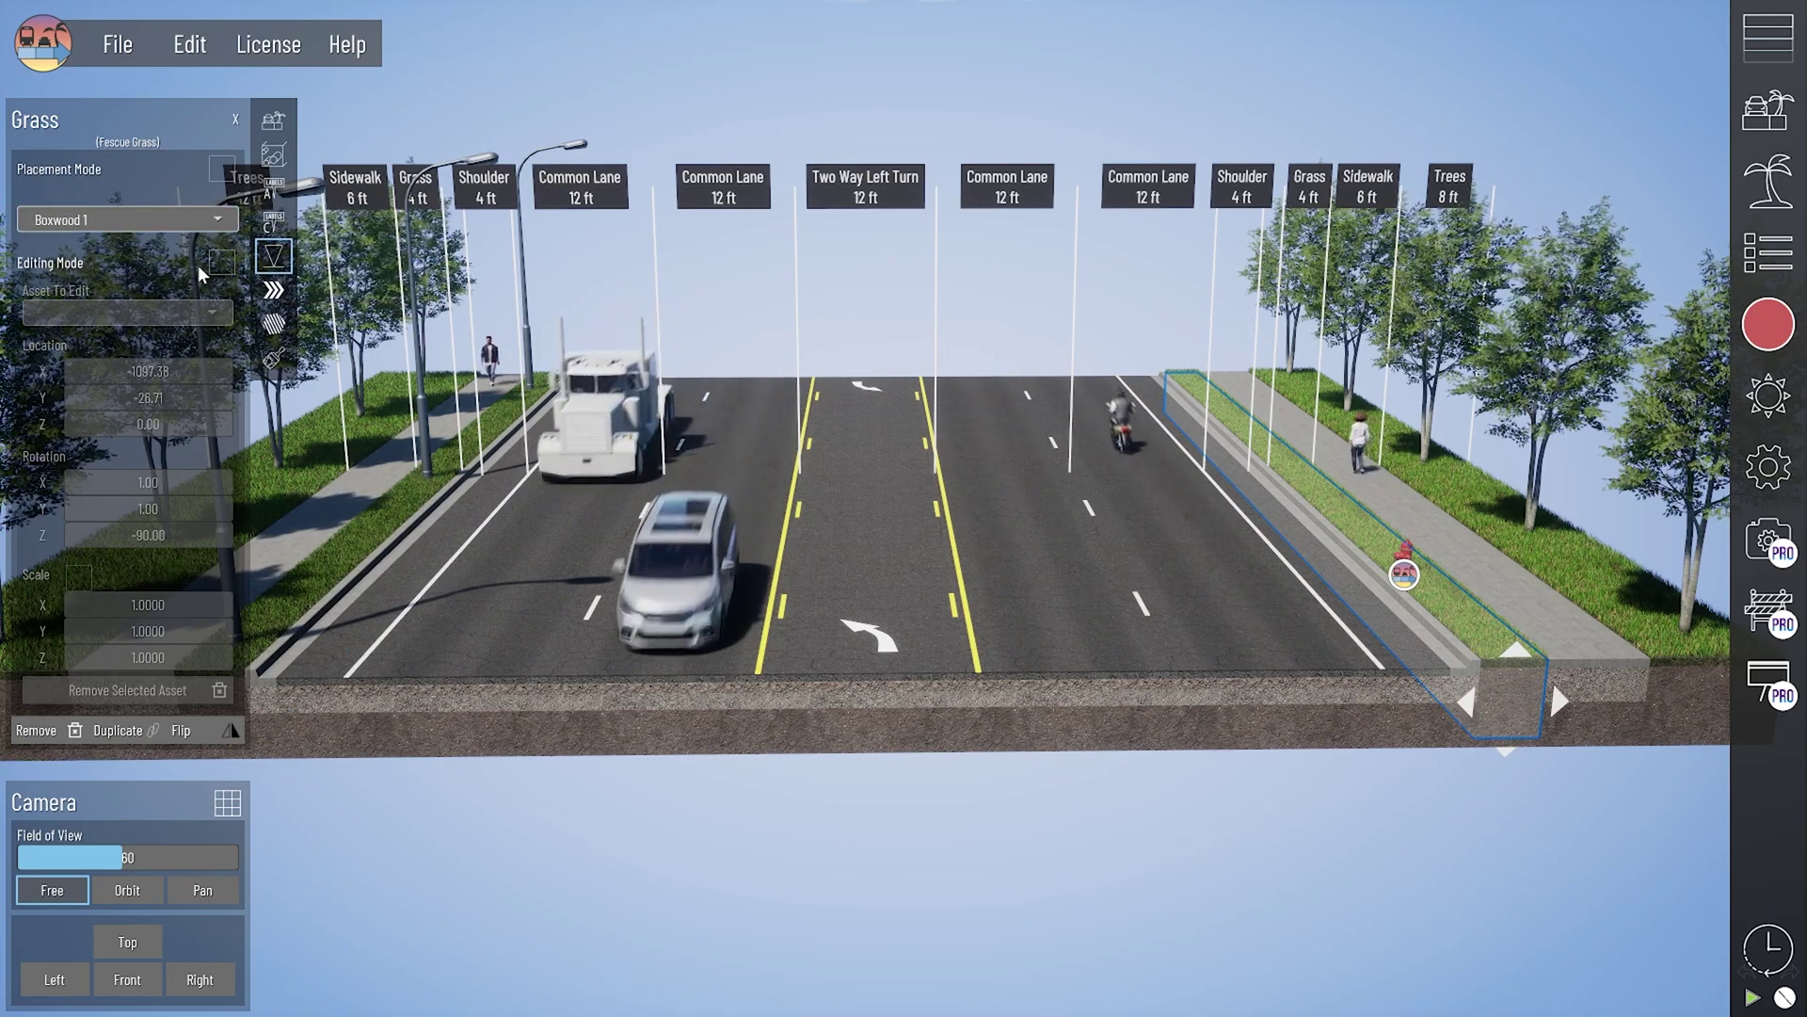
click(213, 222)
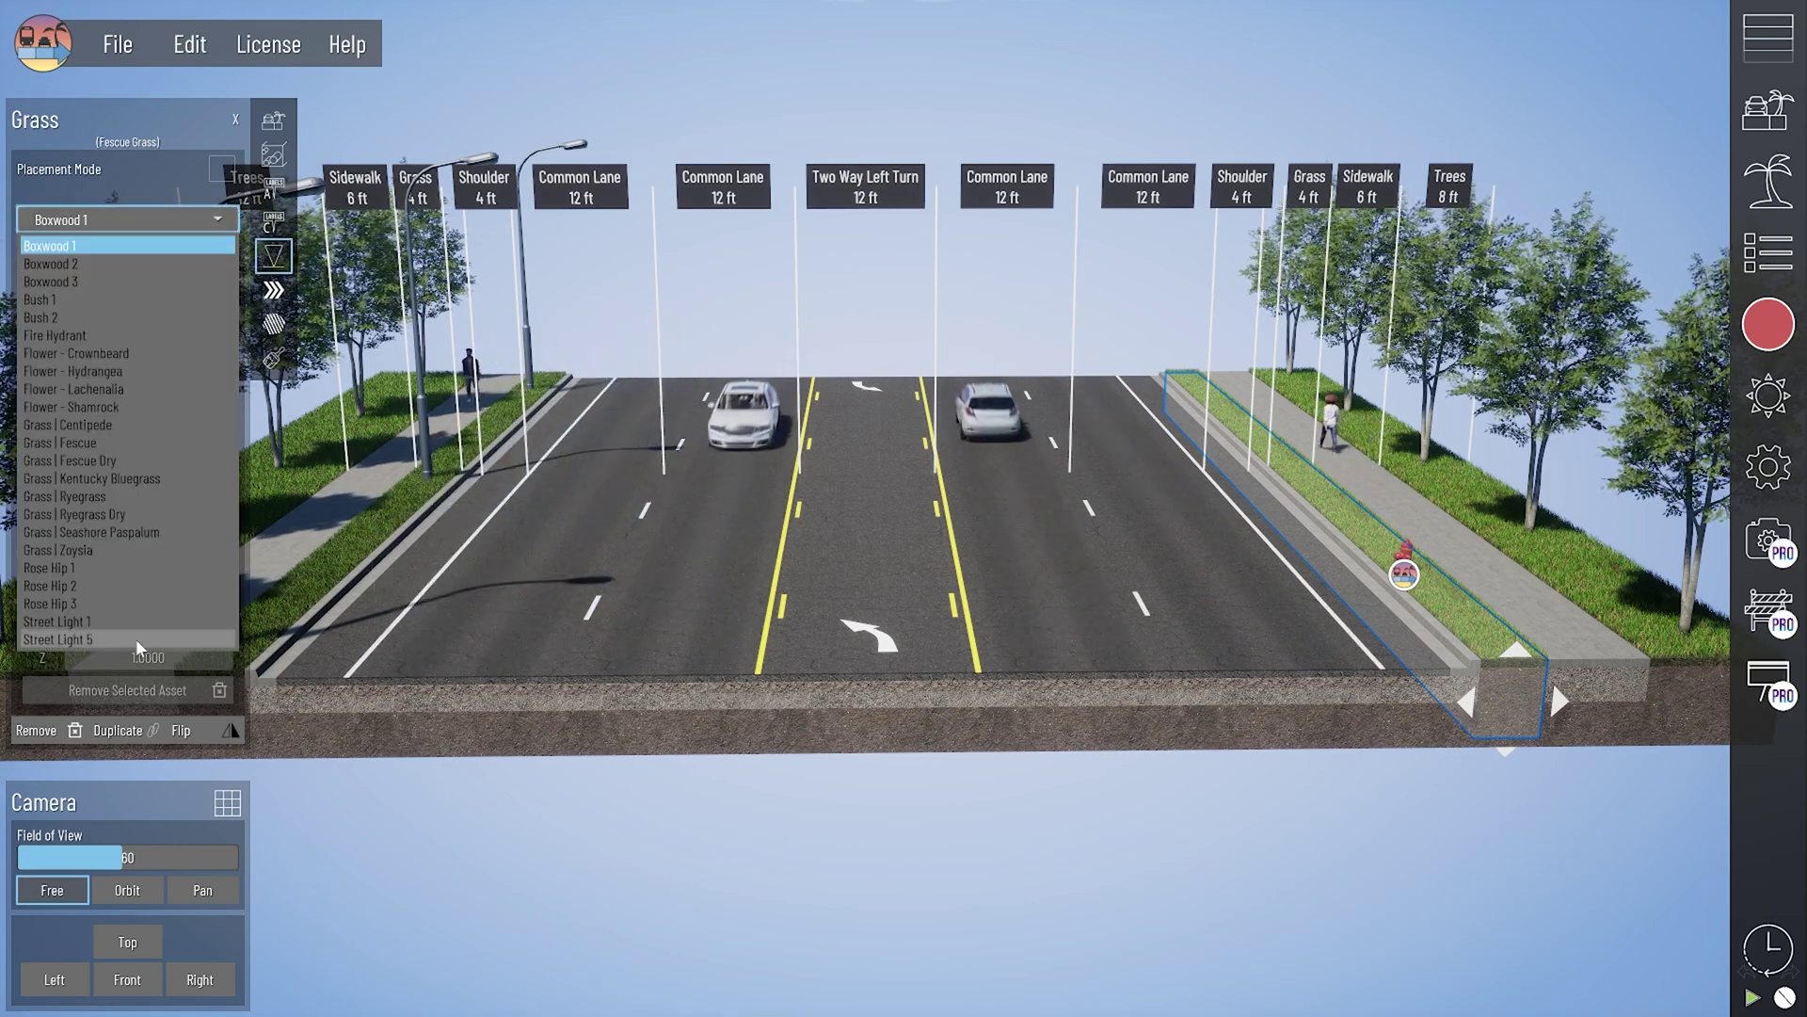
click(179, 203)
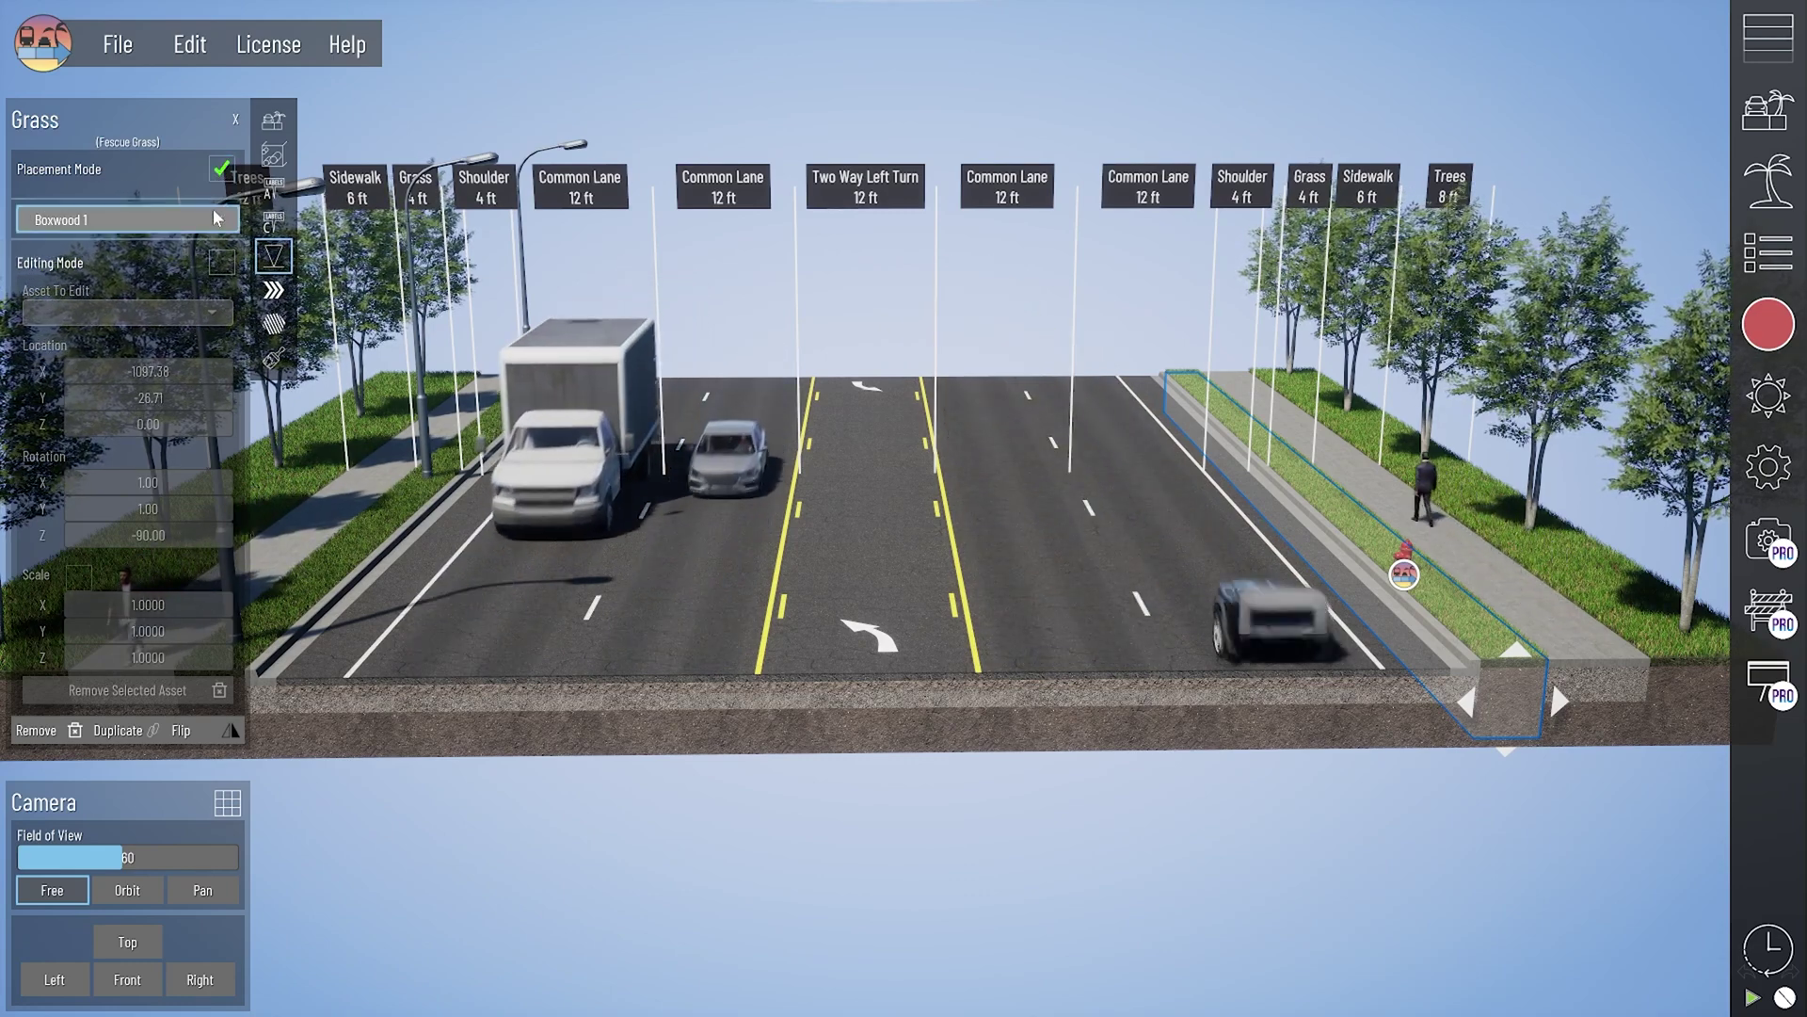
click(211, 218)
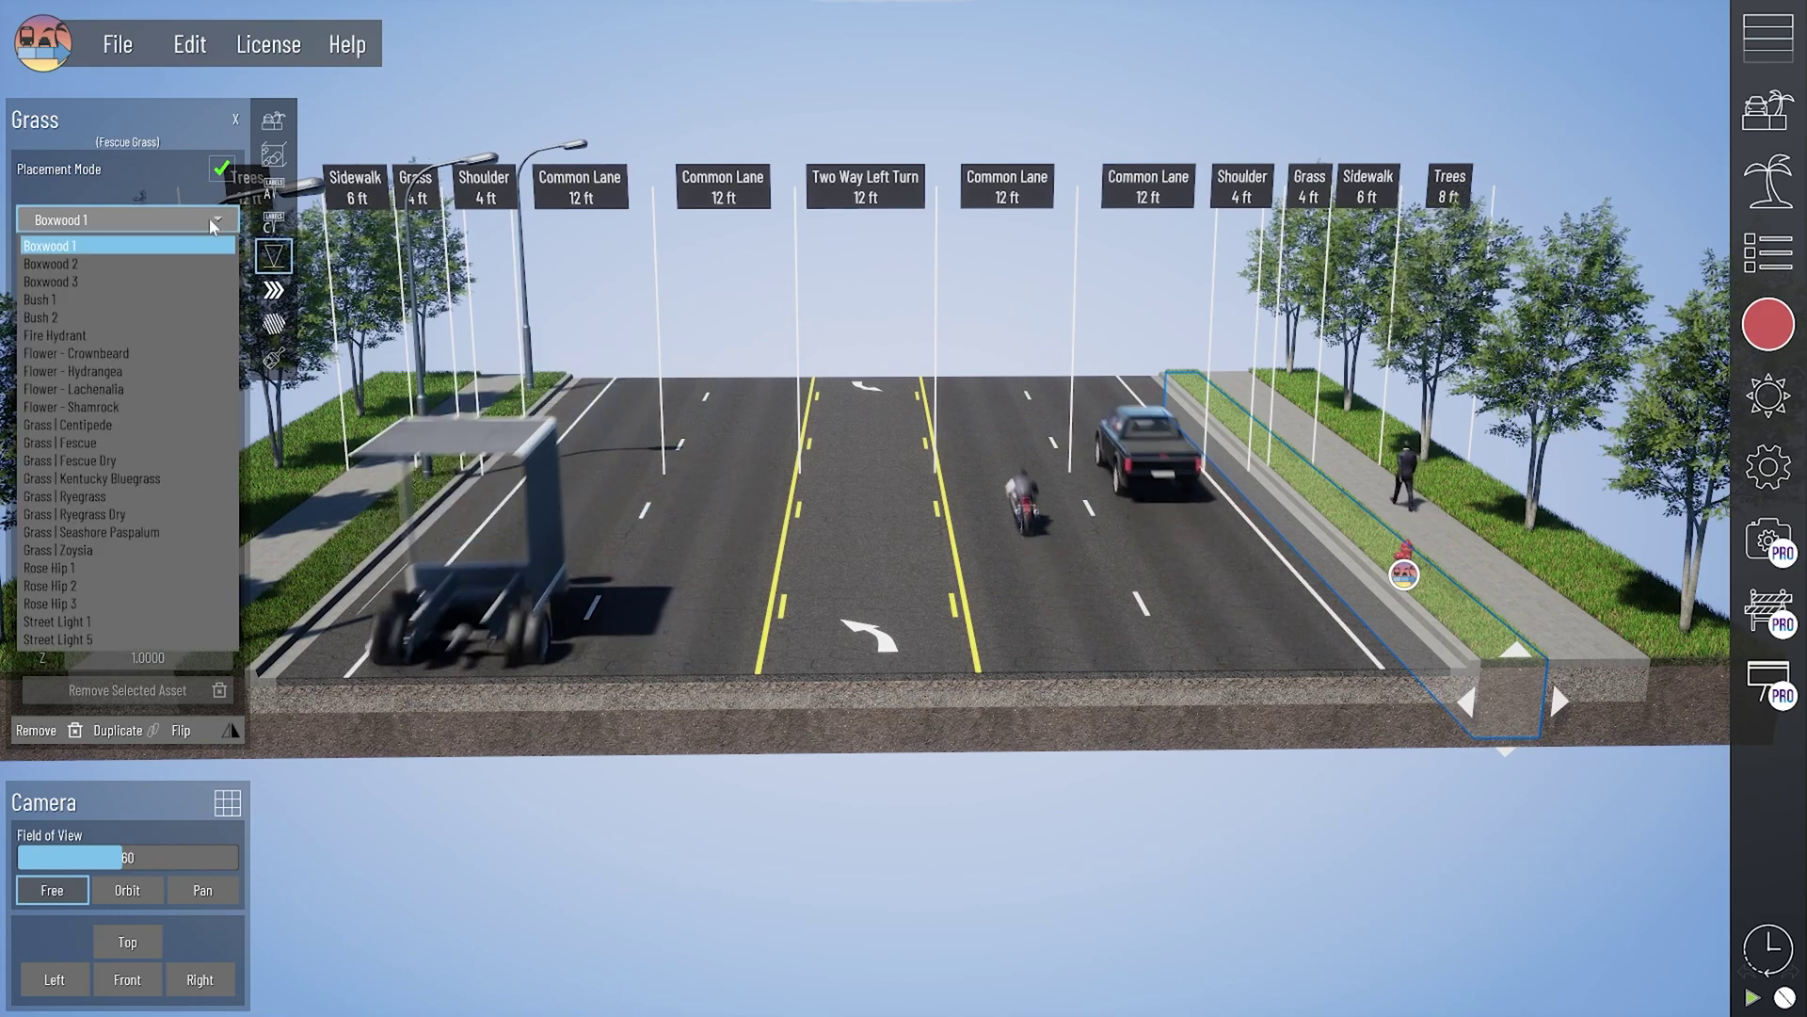
click(133, 639)
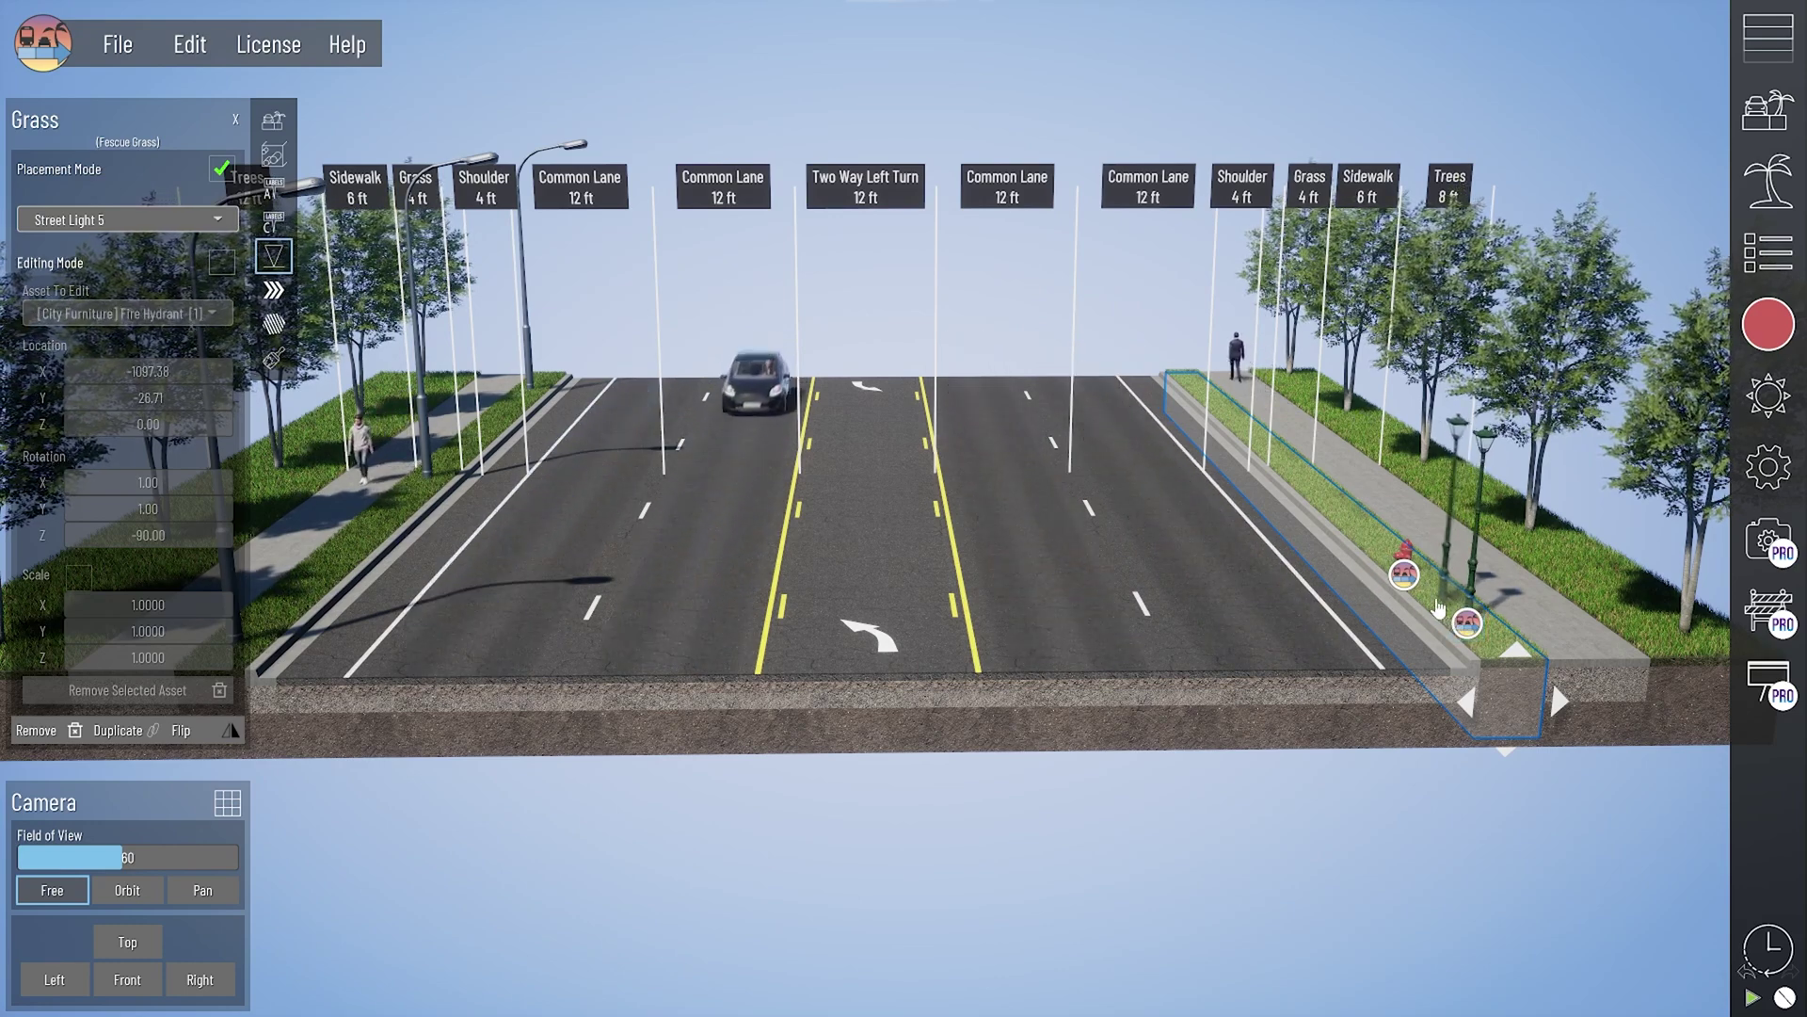
click(1340, 518)
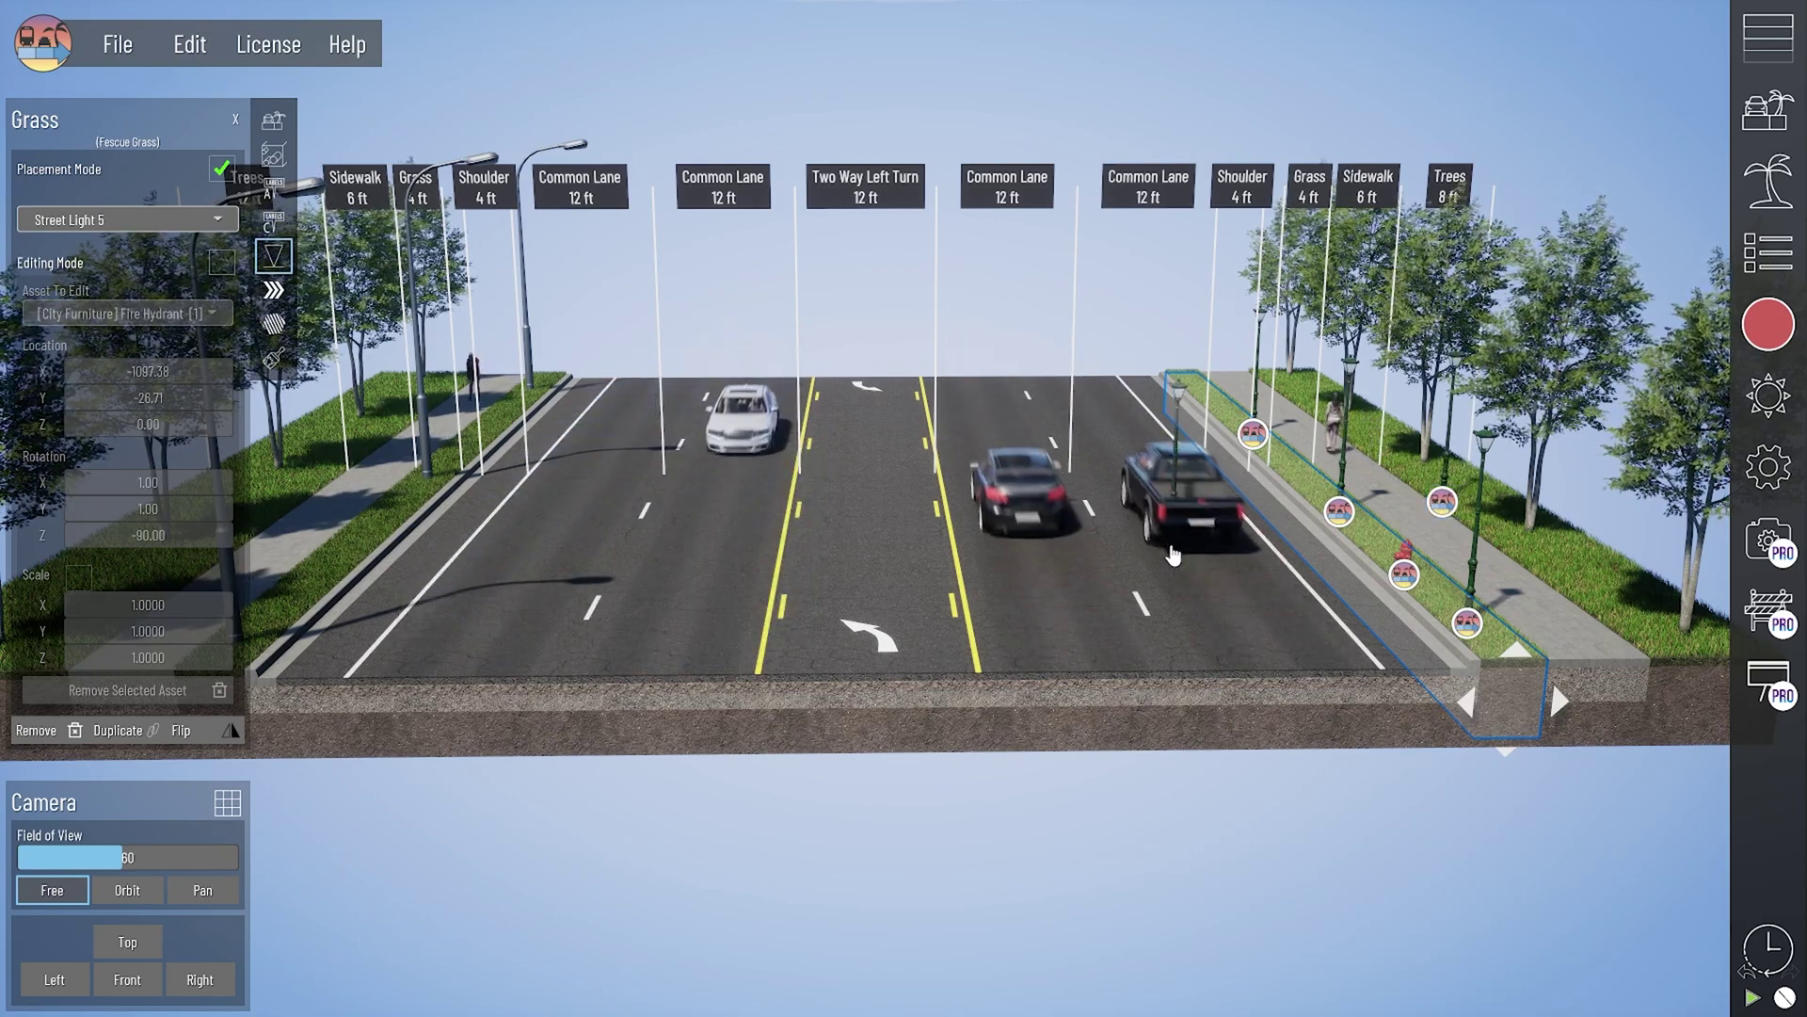
click(236, 119)
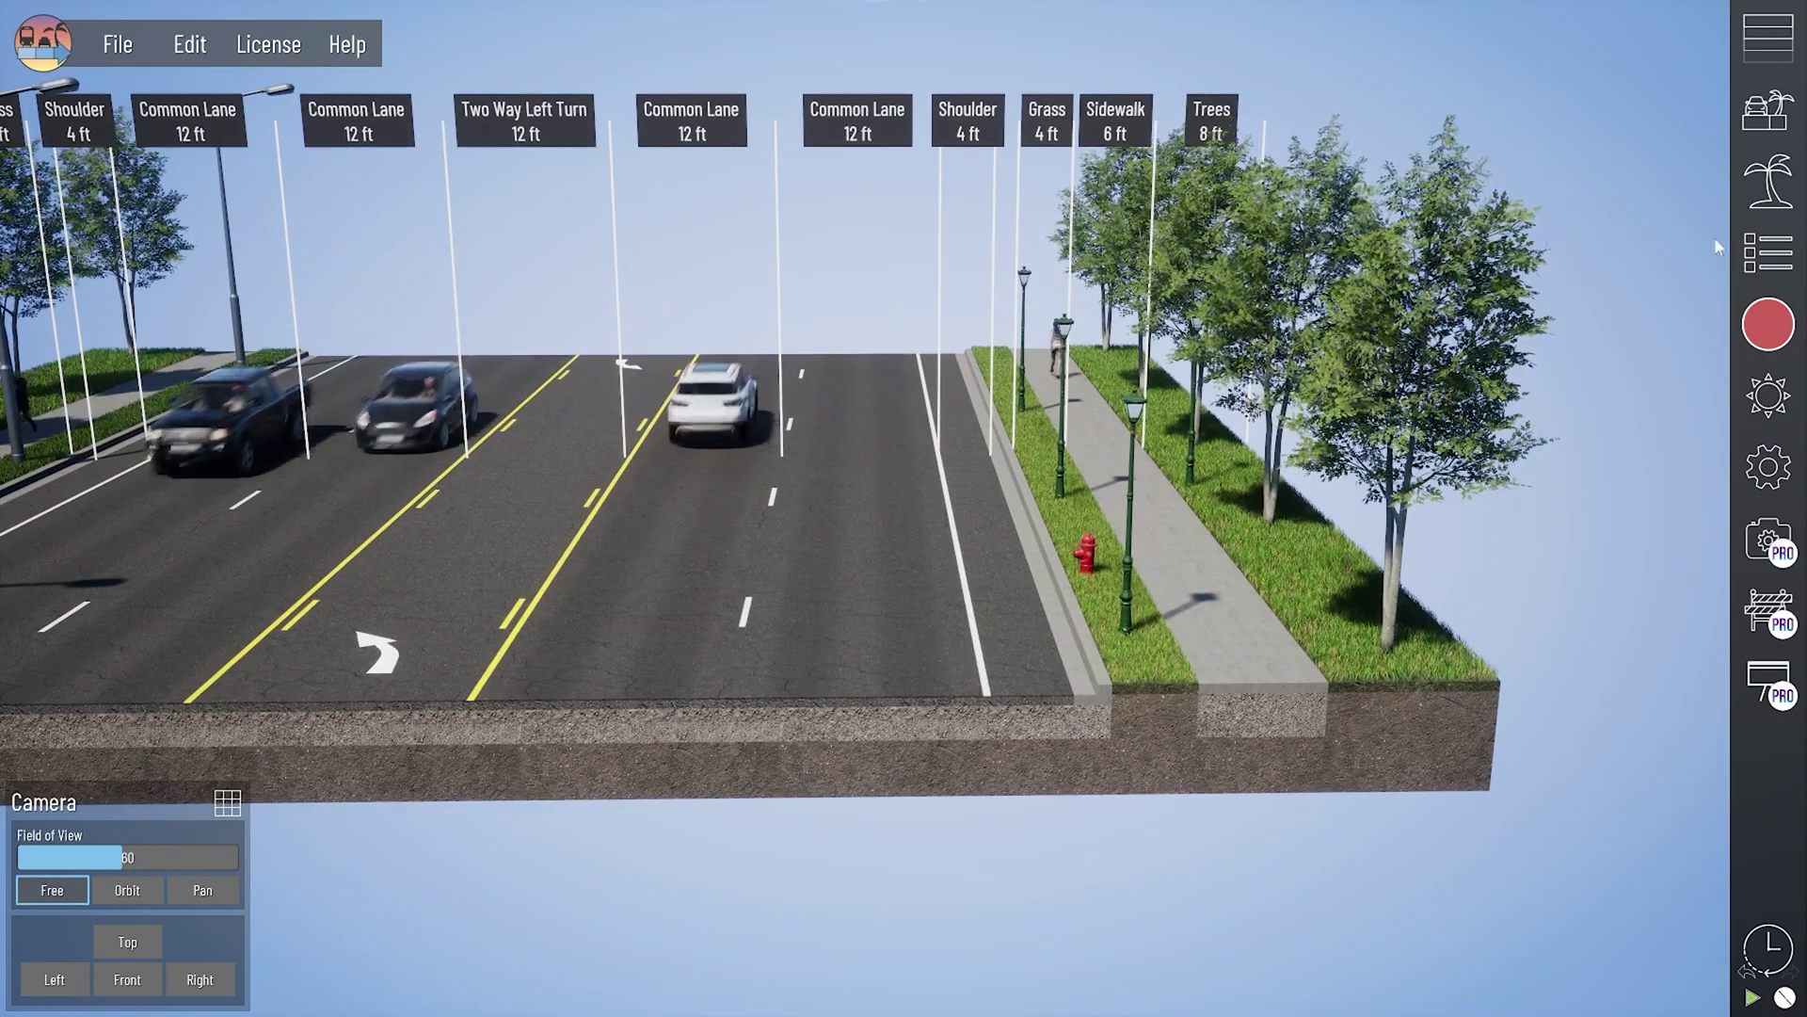
Step: Drag a No Parking sign onto the right grass strip and move the view toward the sidewalk
click(1769, 180)
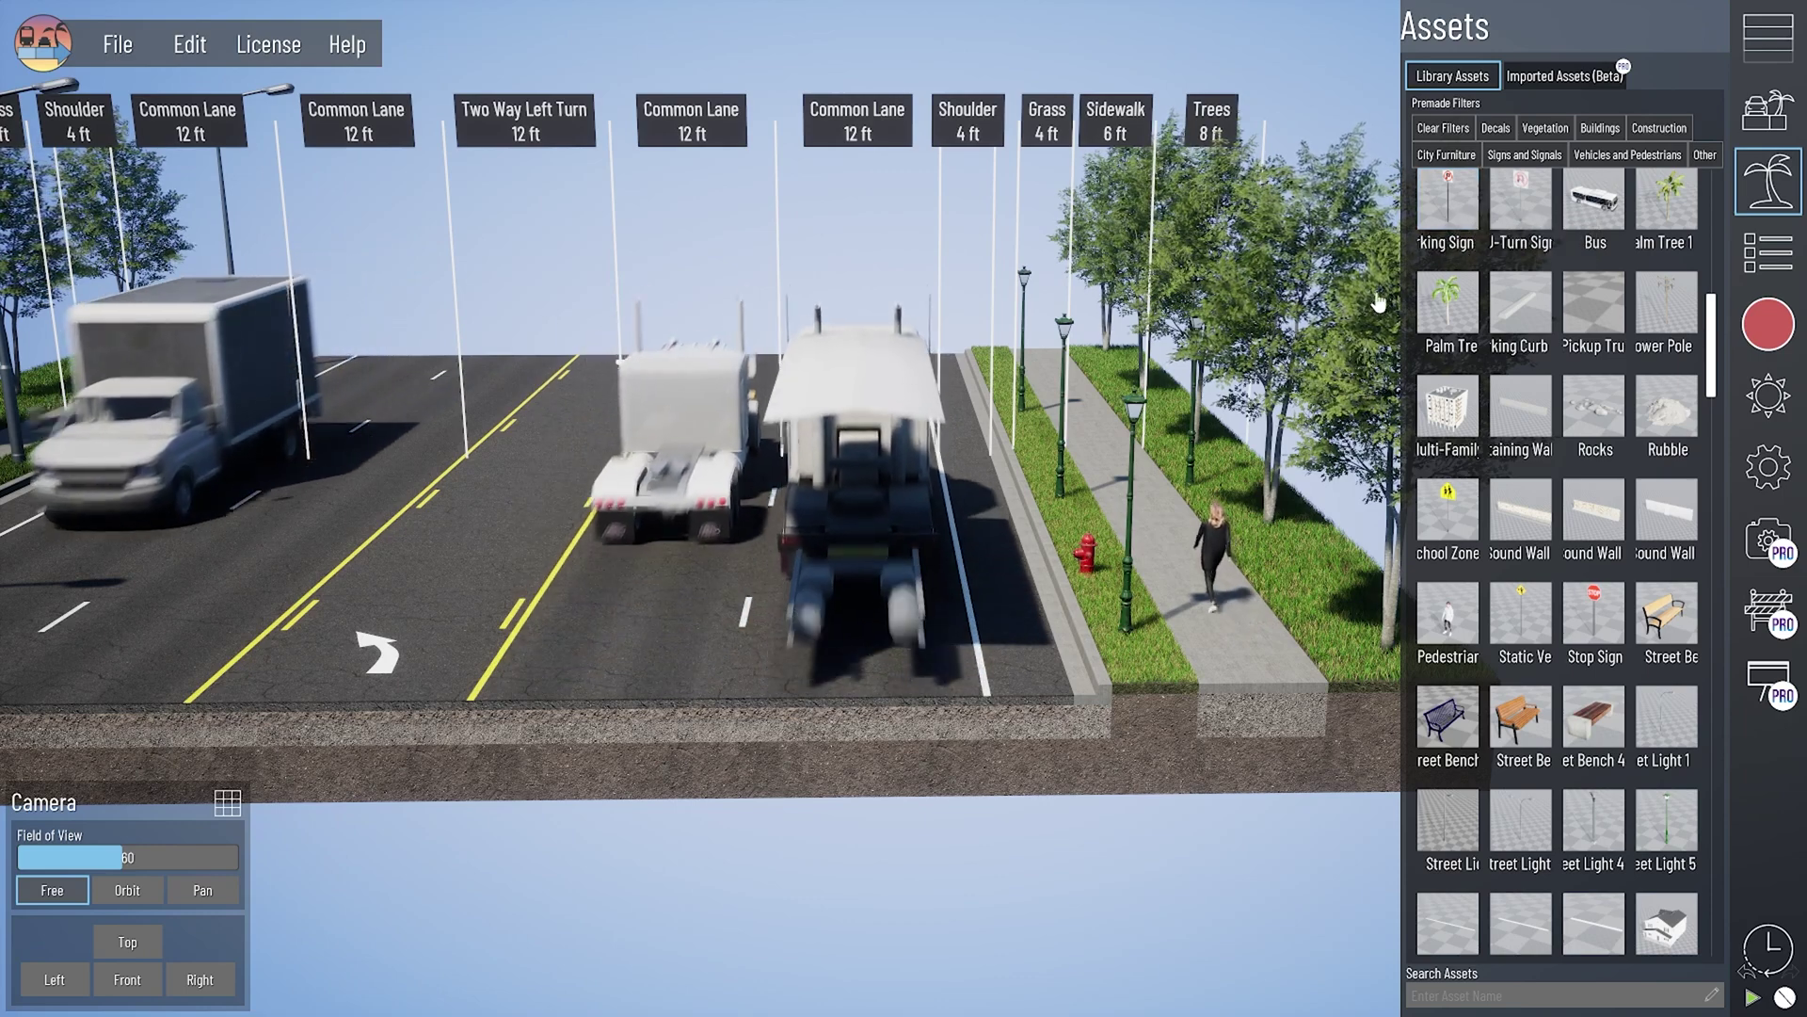
drag(1198, 431, 1074, 535)
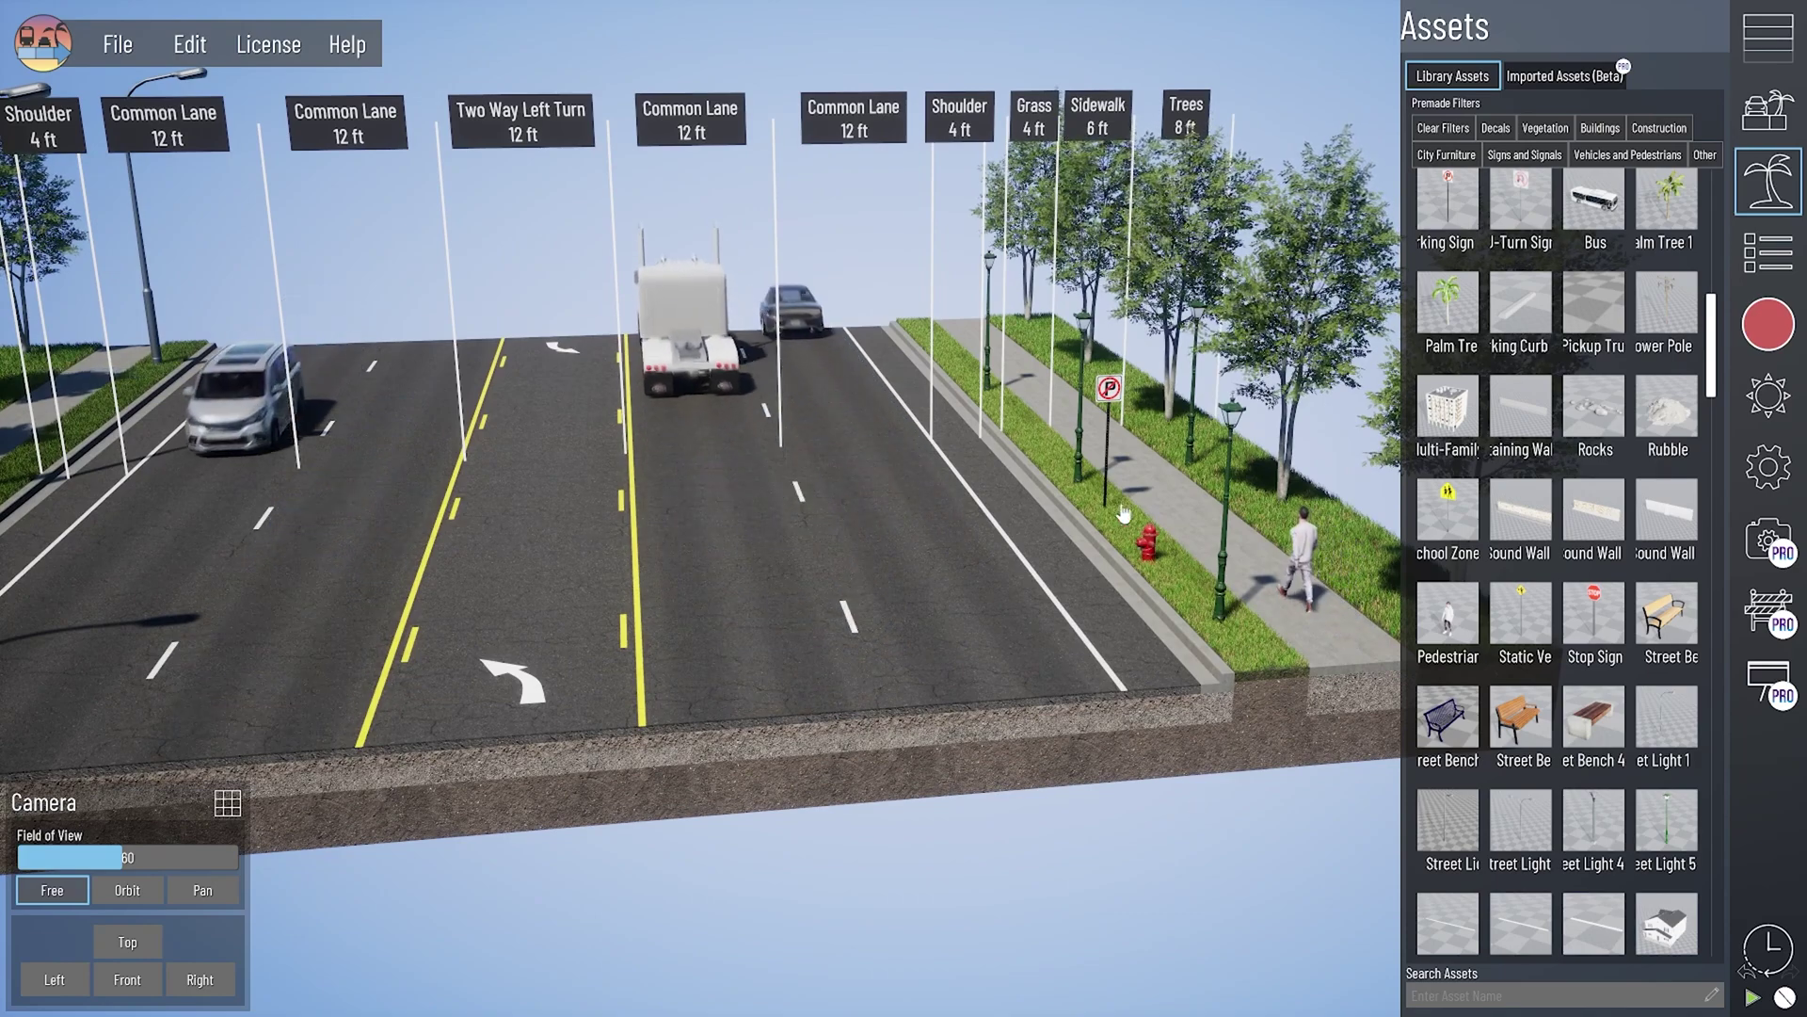
key(d)
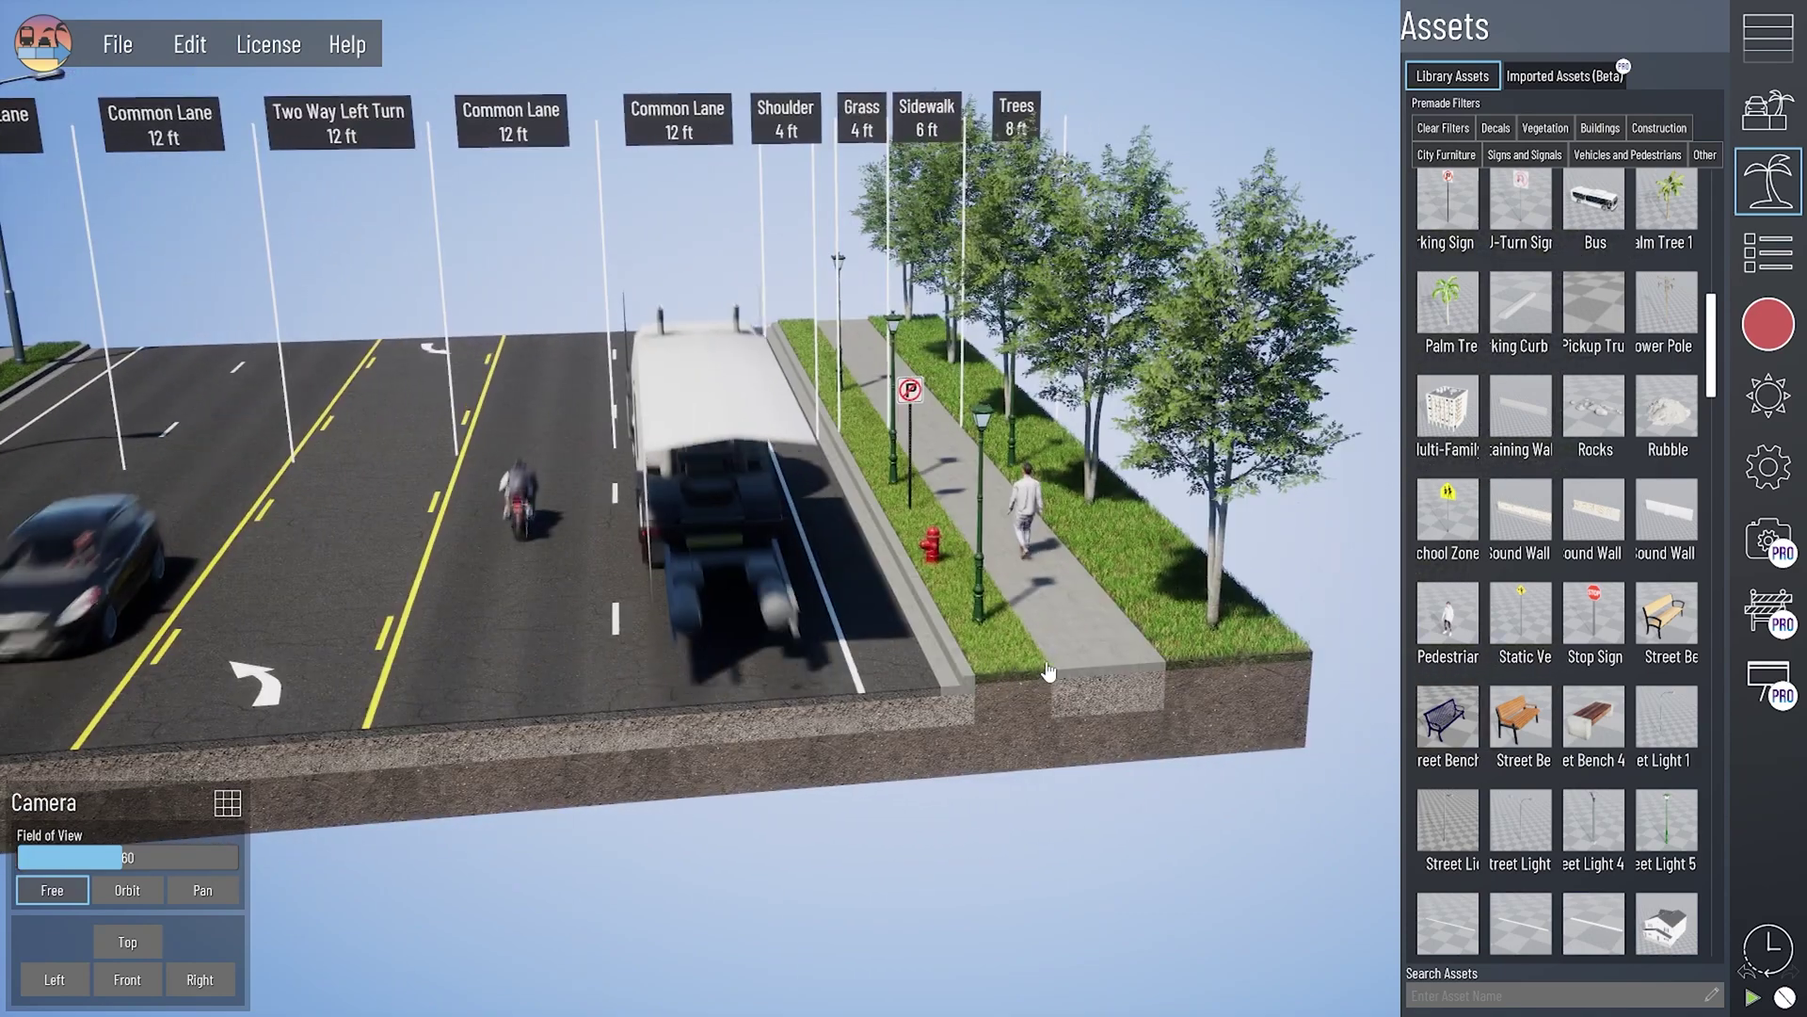
key(w)
click(1768, 181)
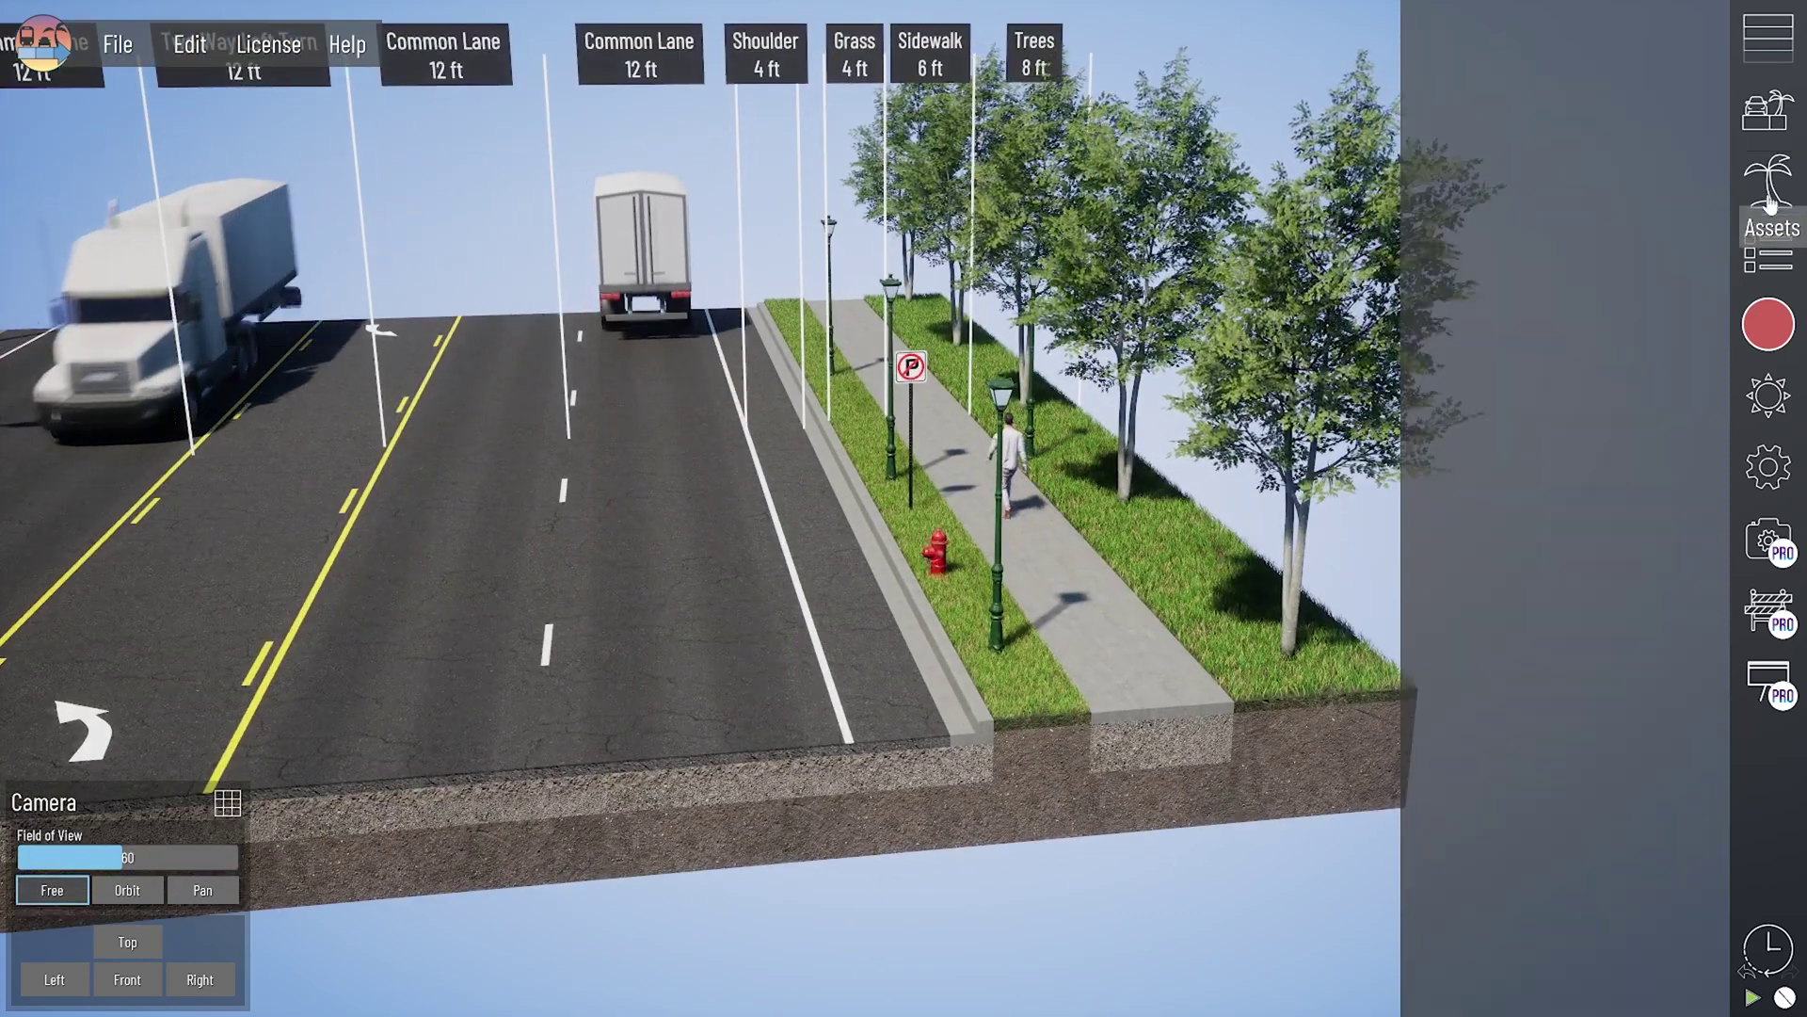
drag(972, 757, 1097, 810)
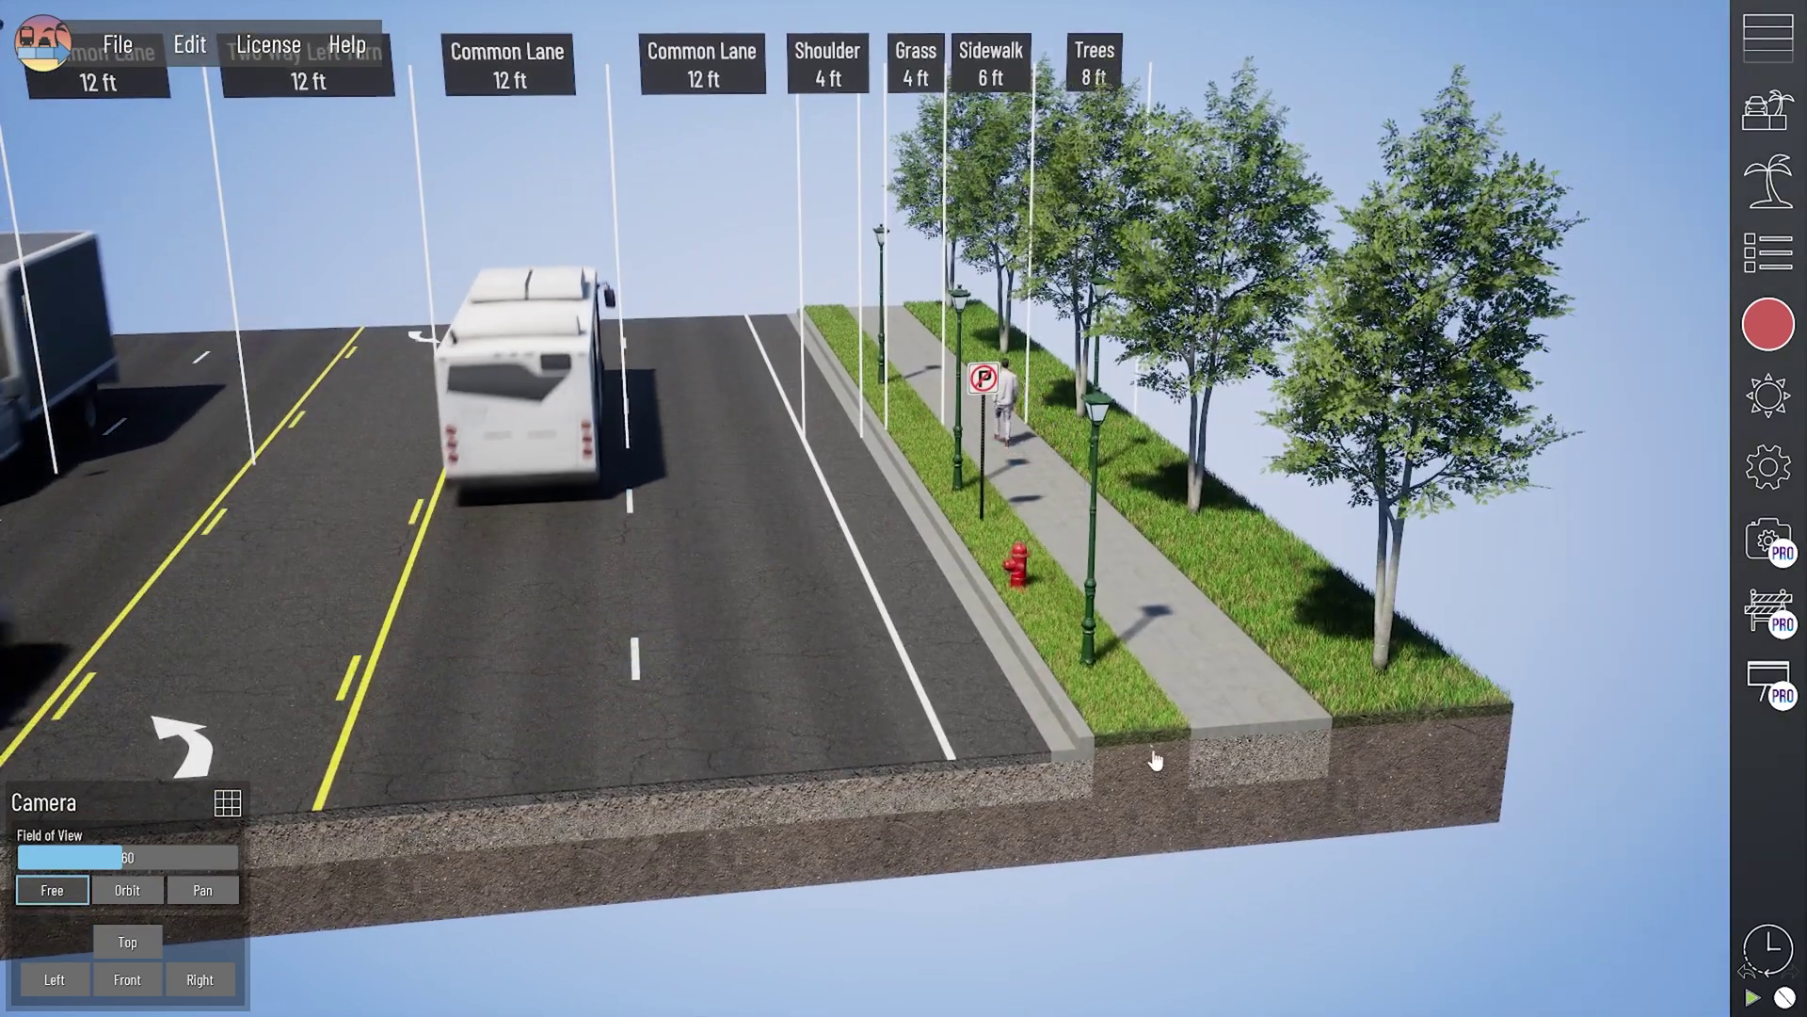
Step: Select the Grass segment, turn on Editing Mode and choose a Street Light 5 to edit
click(1155, 759)
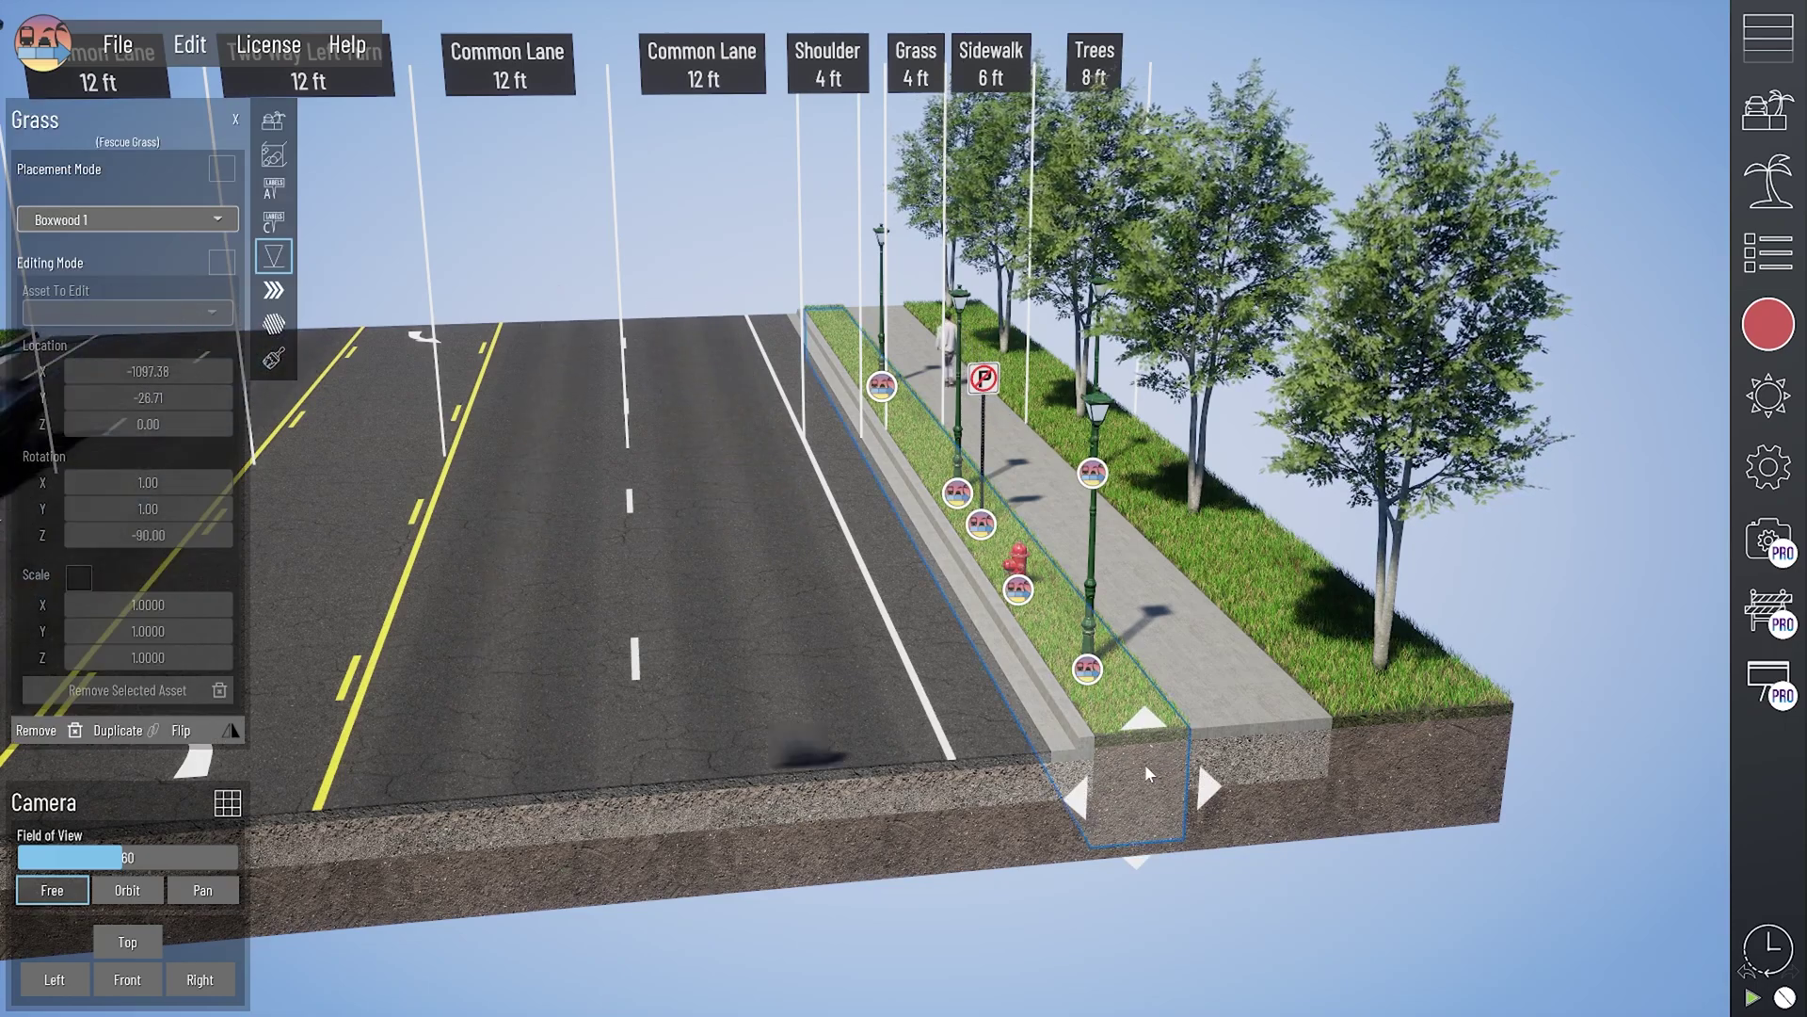
middle_drag(1143, 770, 1157, 781)
scroll(1164, 778, down, 3)
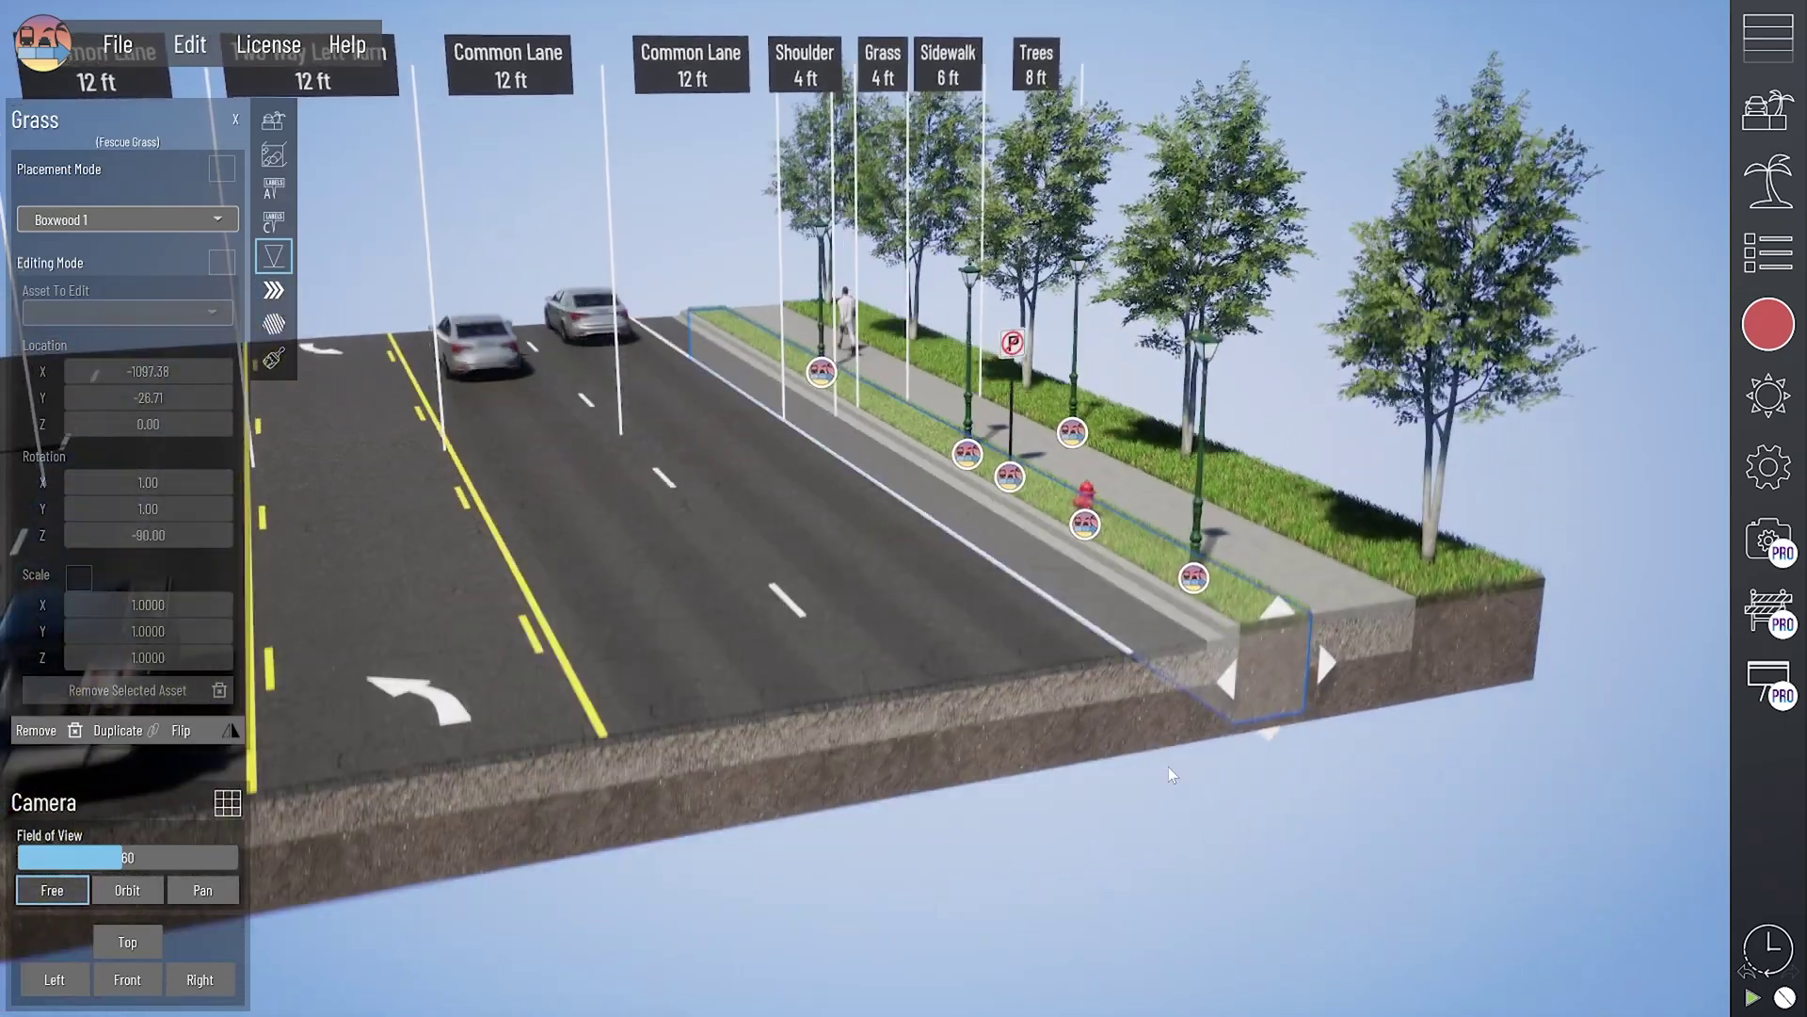
scroll(1223, 687, up, 5)
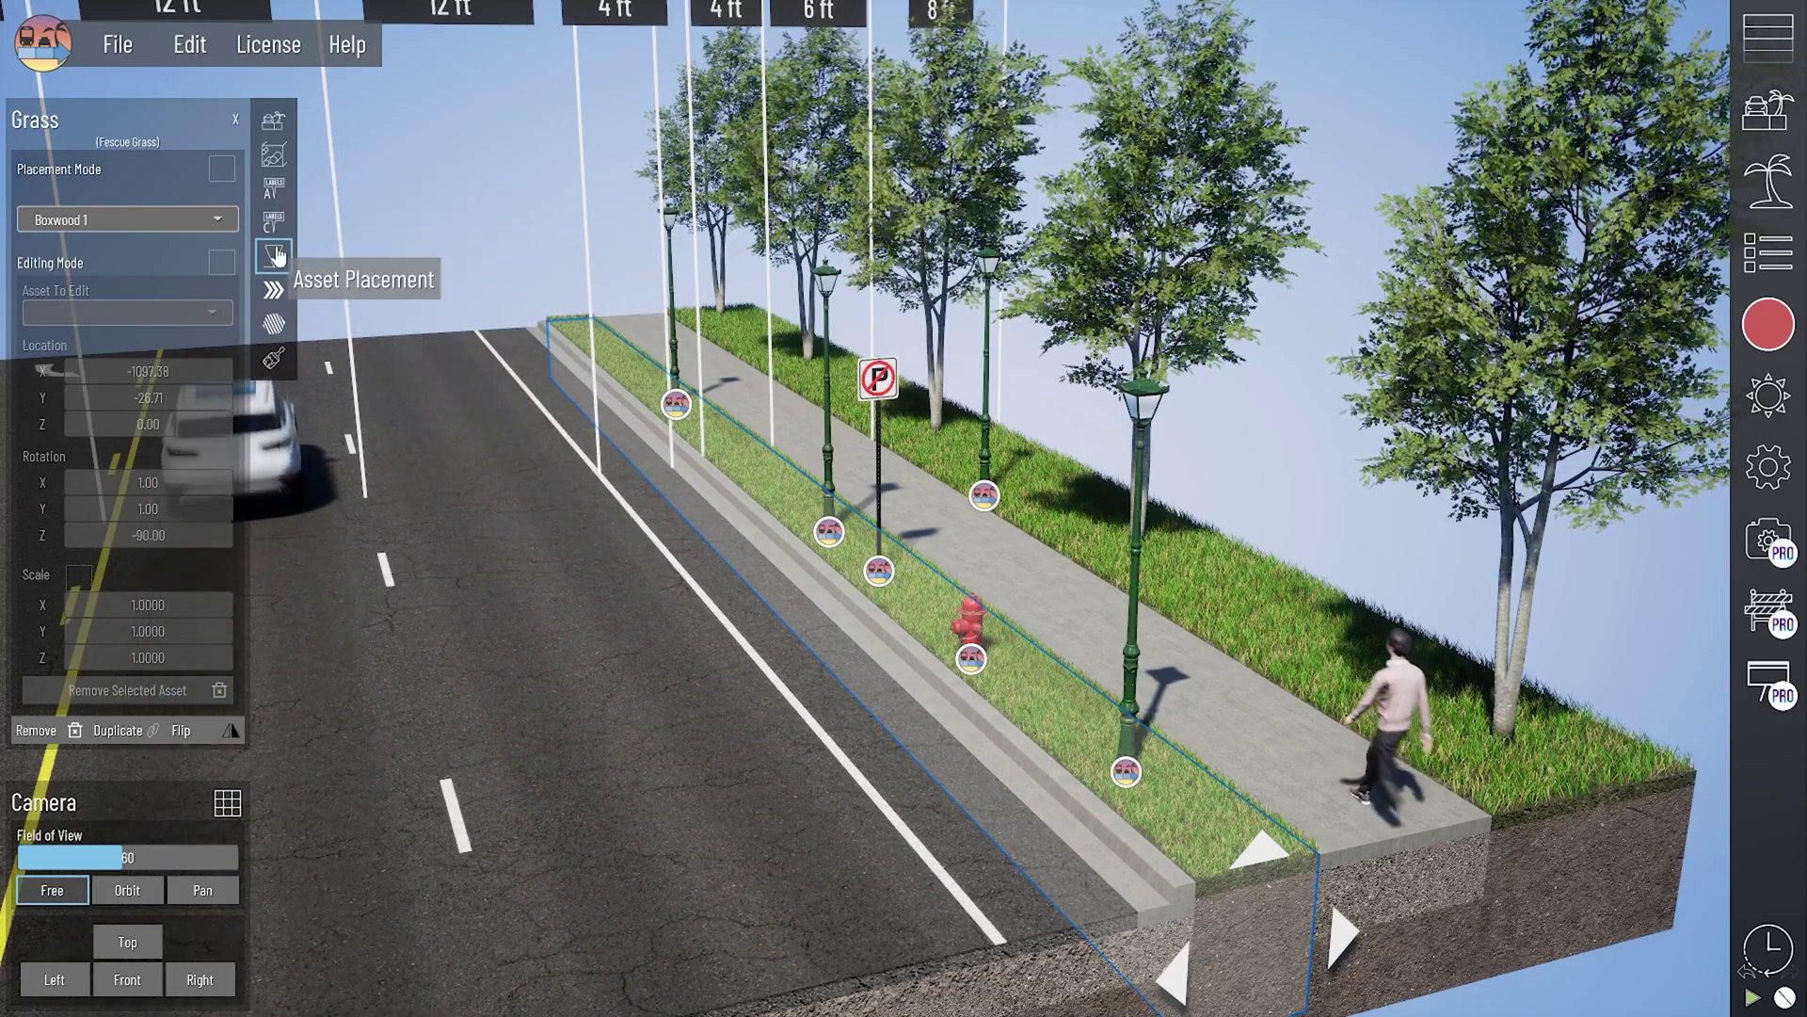
click(222, 264)
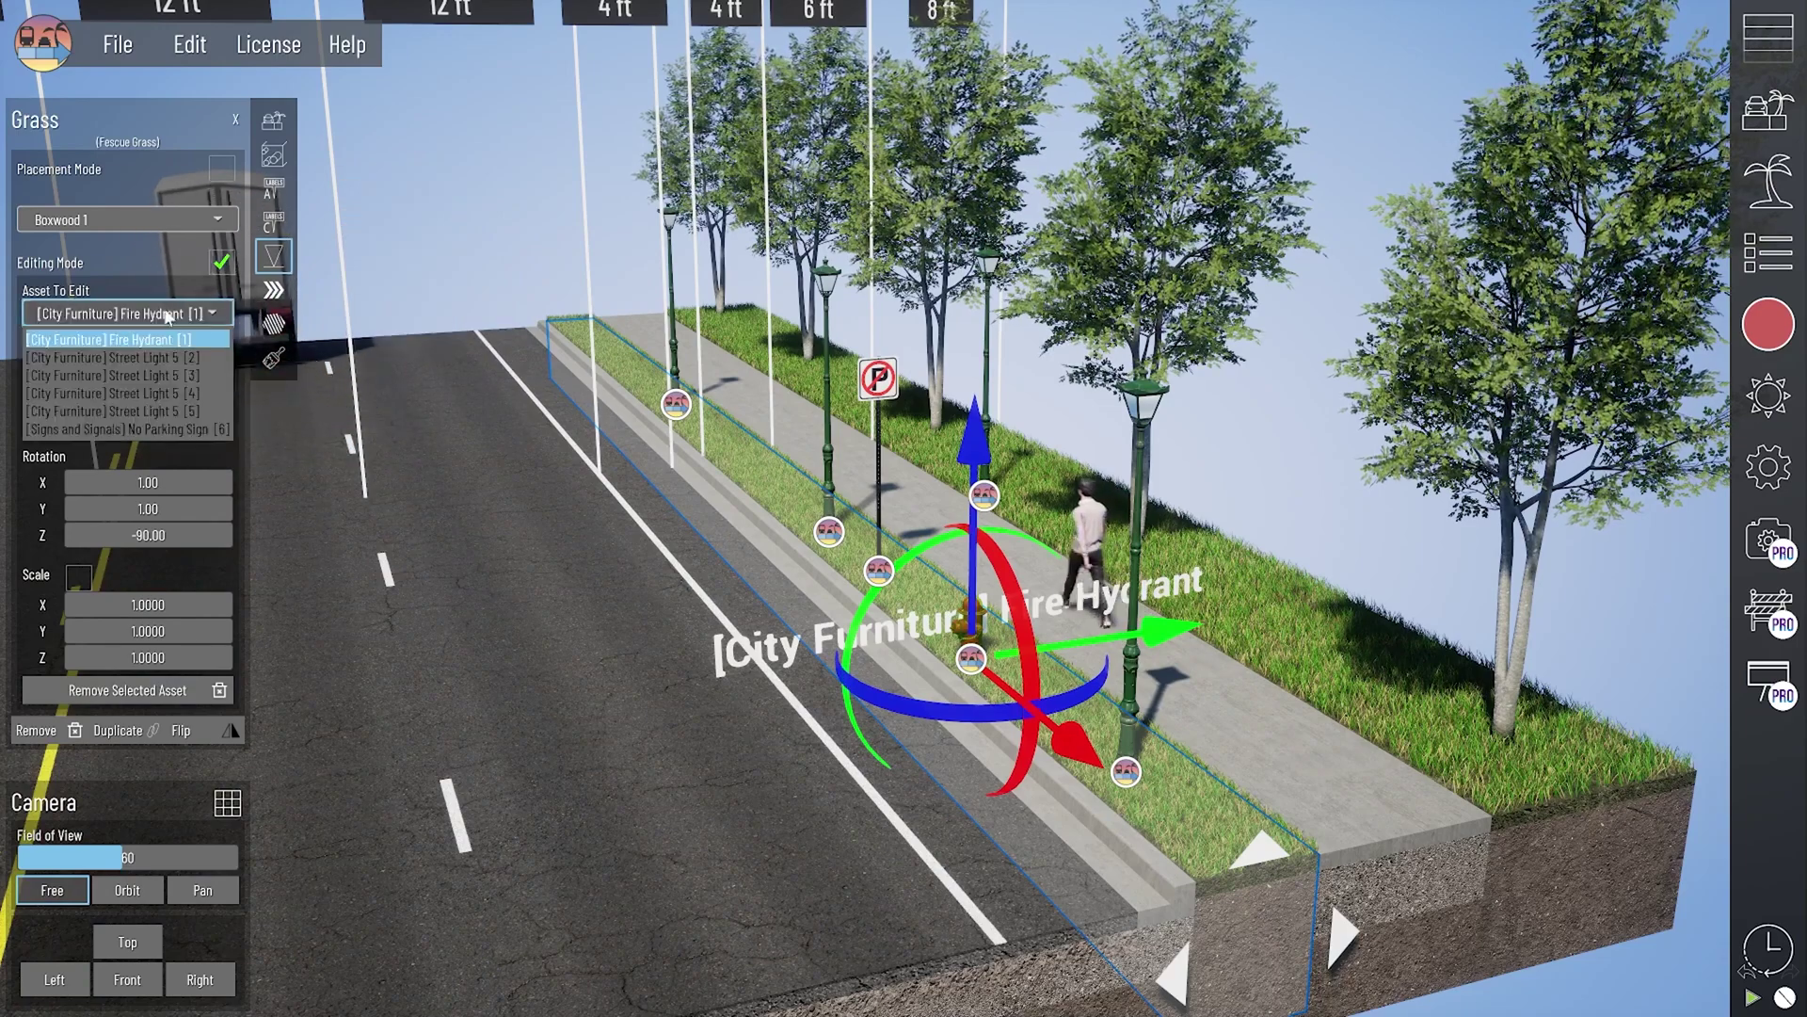
click(156, 357)
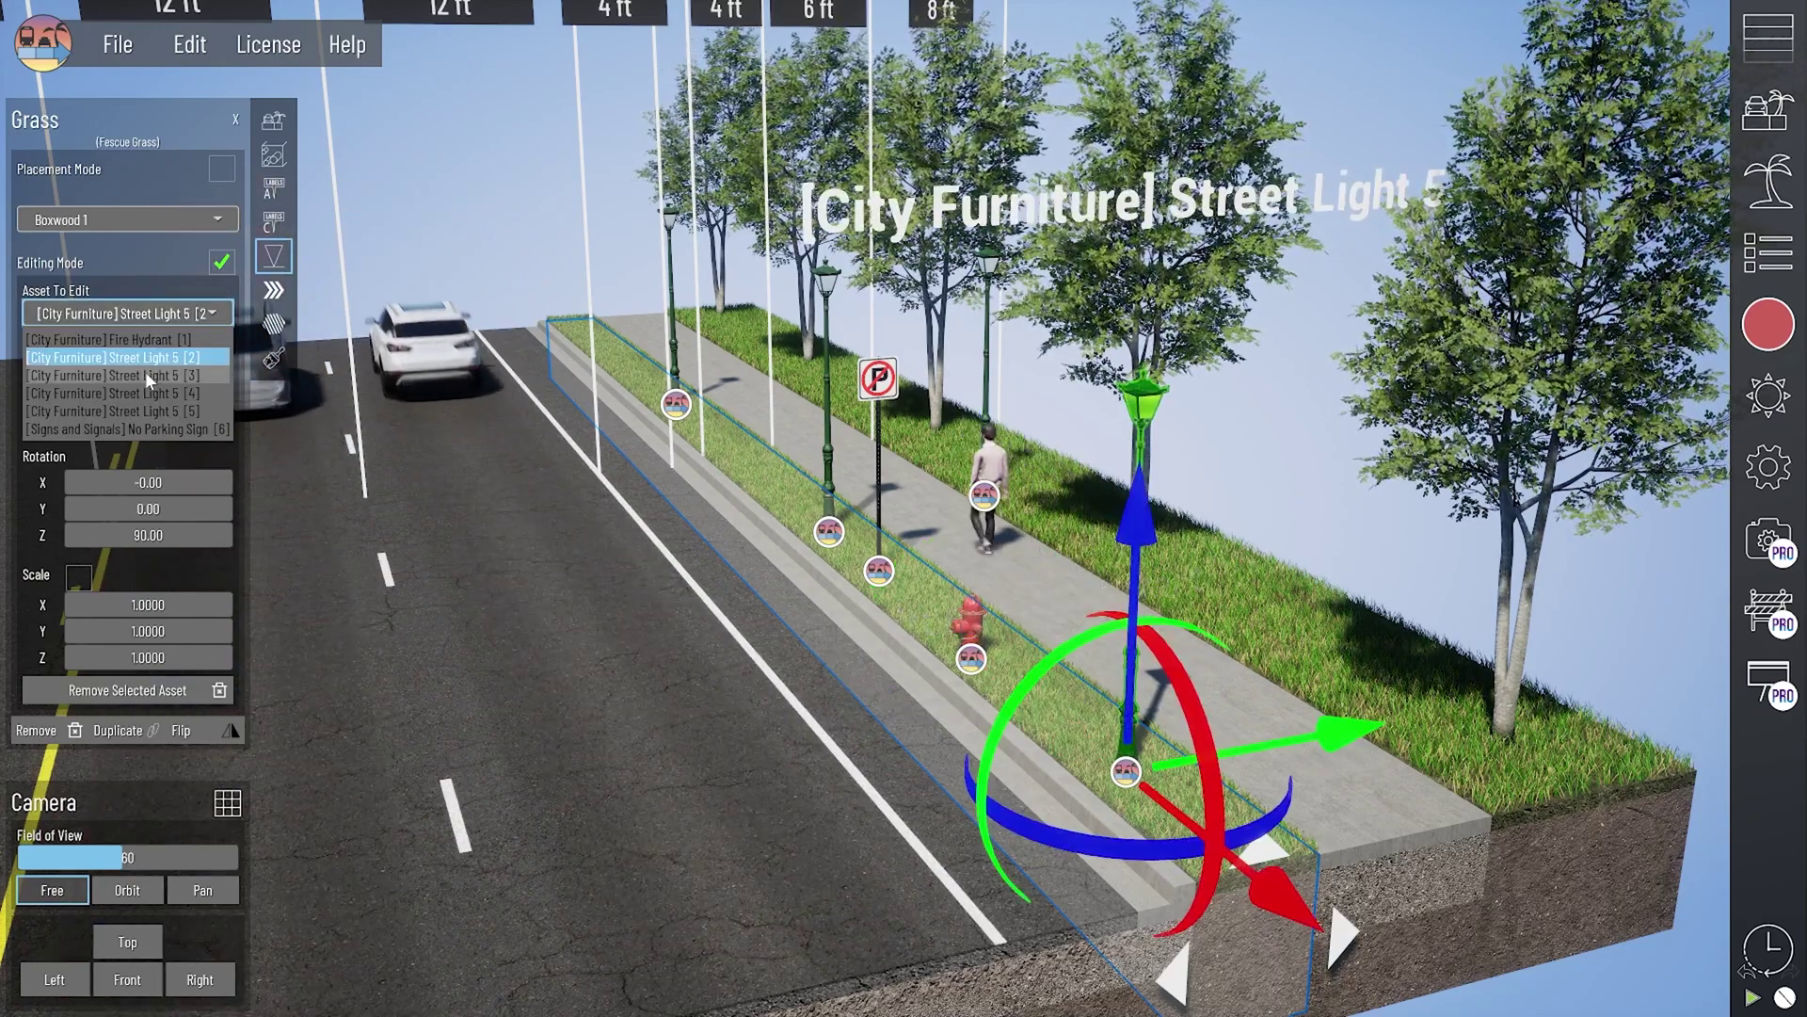
click(147, 375)
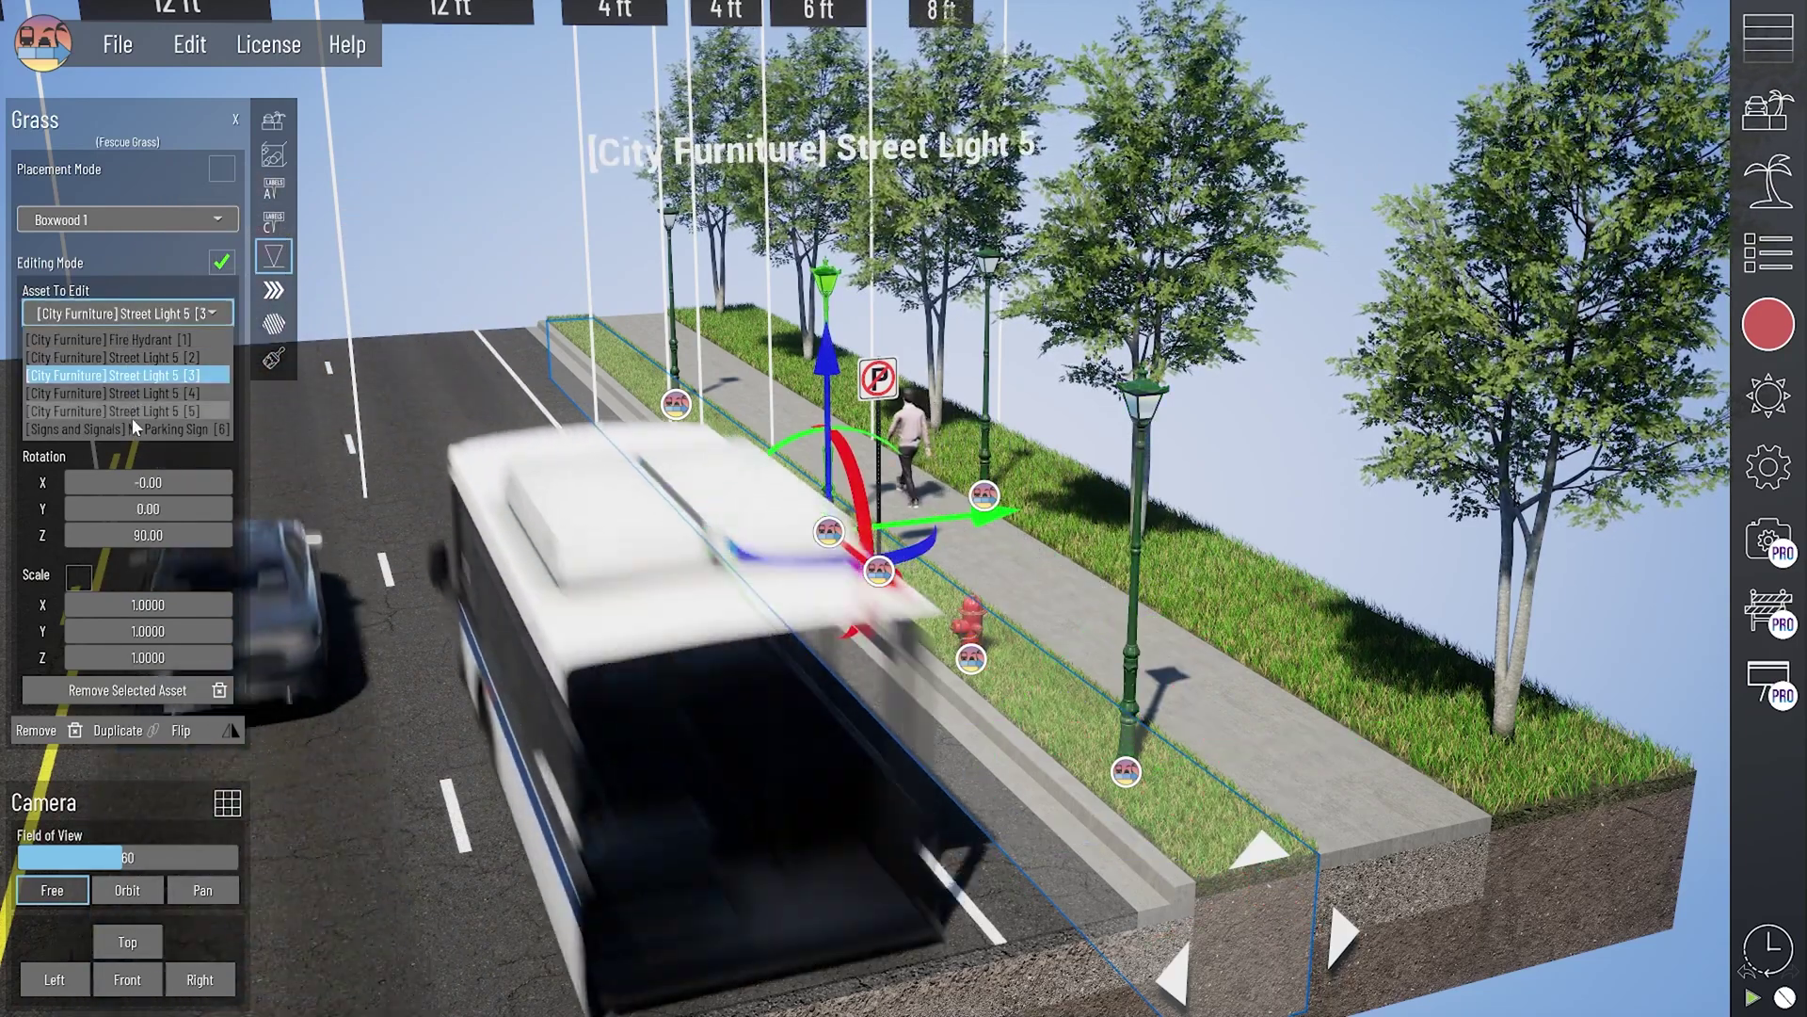
click(128, 357)
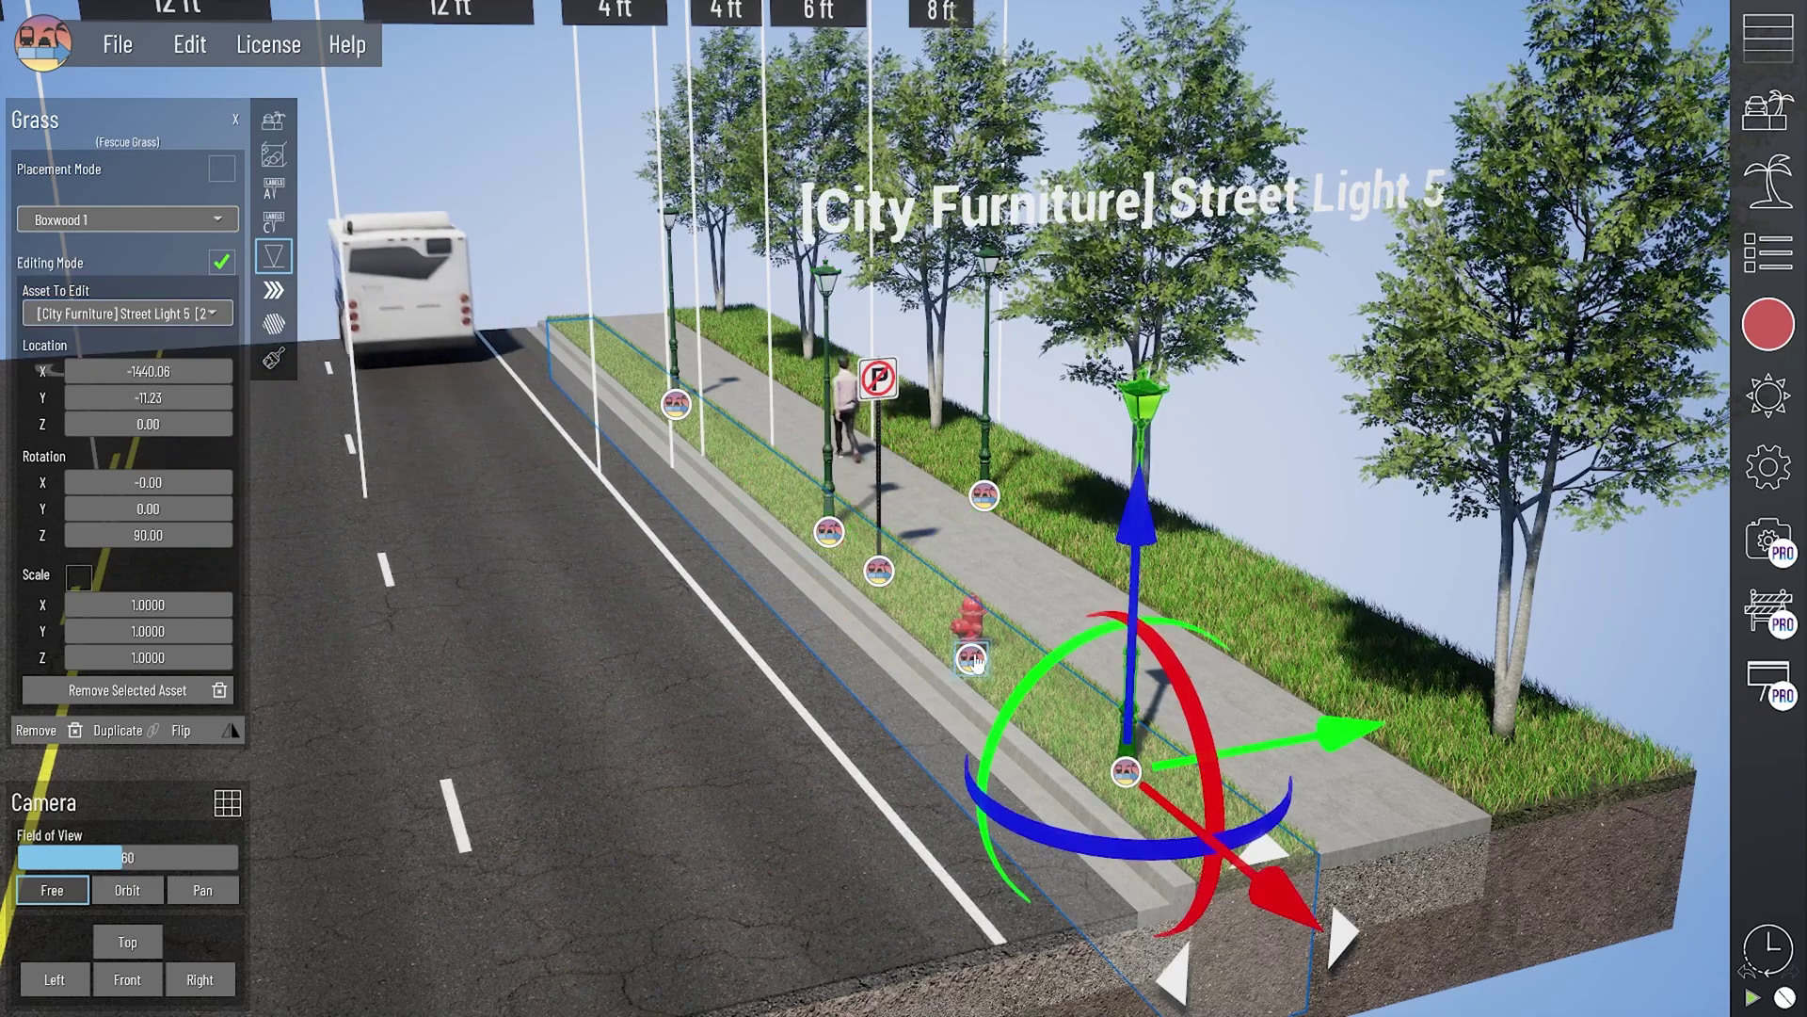
Step: Slide the grass-strip street light along the road and set its Z rotation to 90
click(971, 659)
click(878, 570)
click(828, 533)
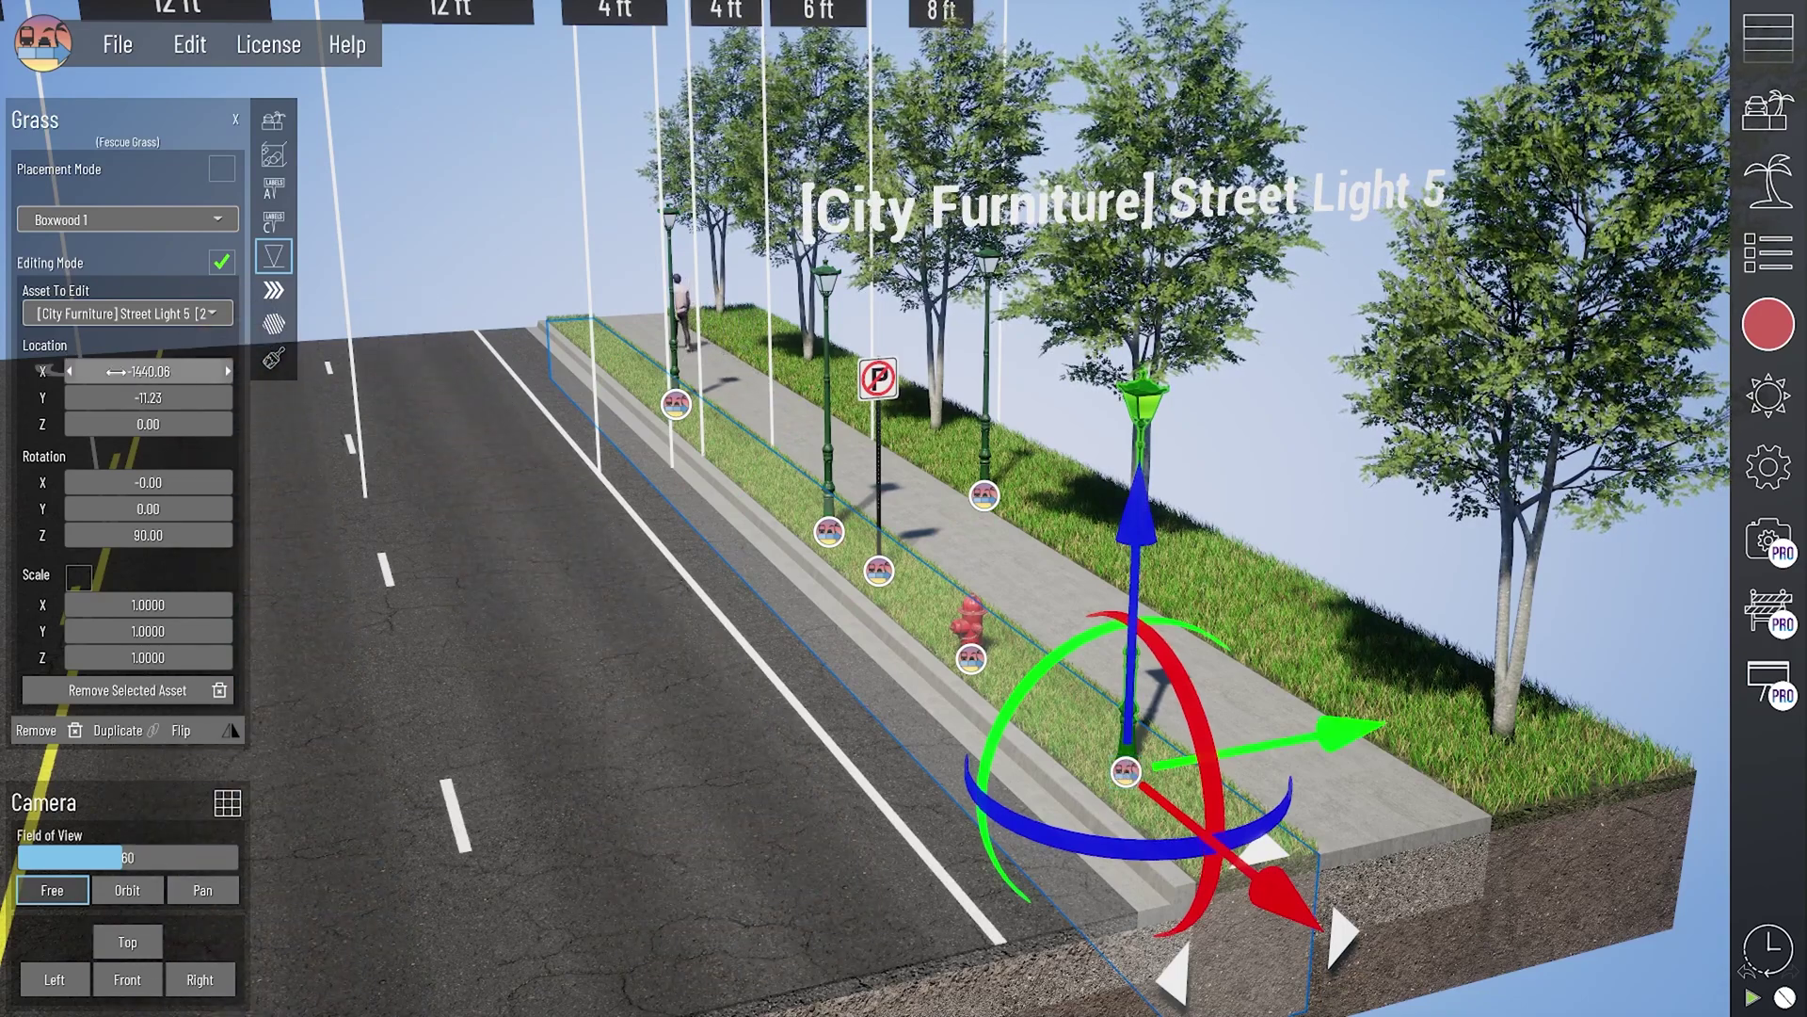
mouse_move(148, 371)
mouse_down()
mouse_move(202, 371)
mouse_move(167, 371)
mouse_up()
drag(148, 535, 156, 535)
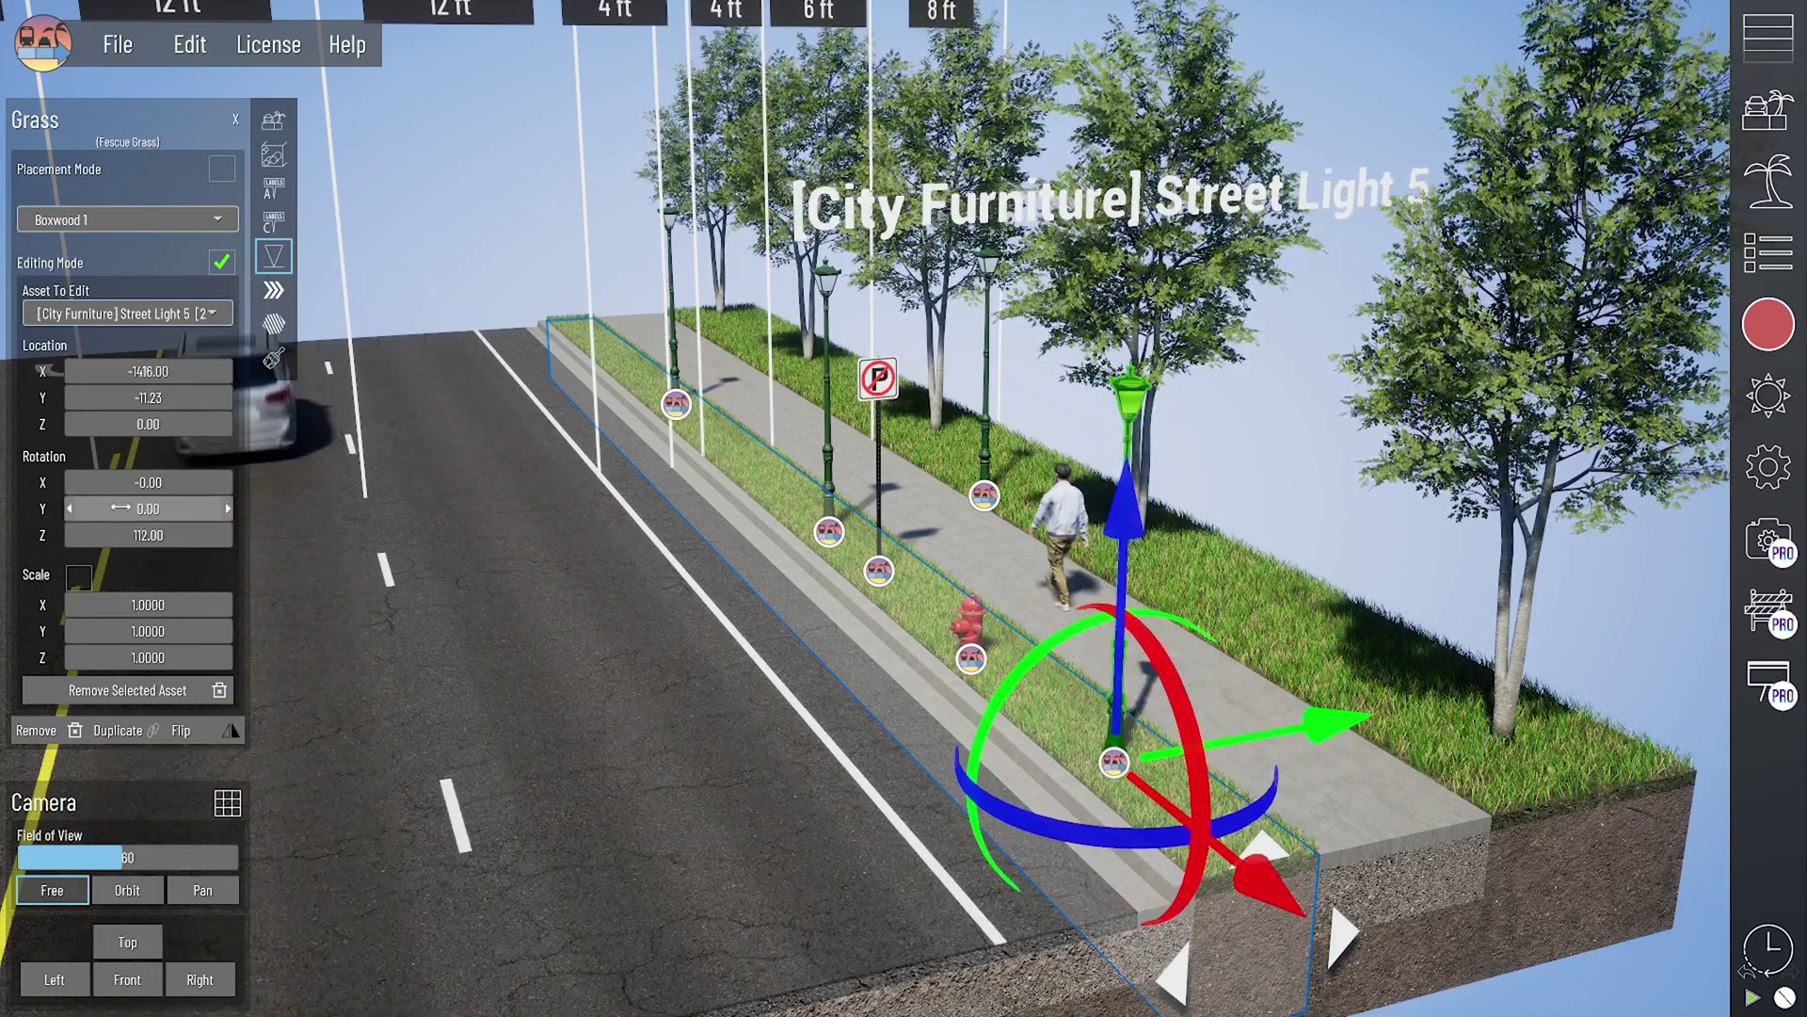
drag(1278, 890, 1425, 723)
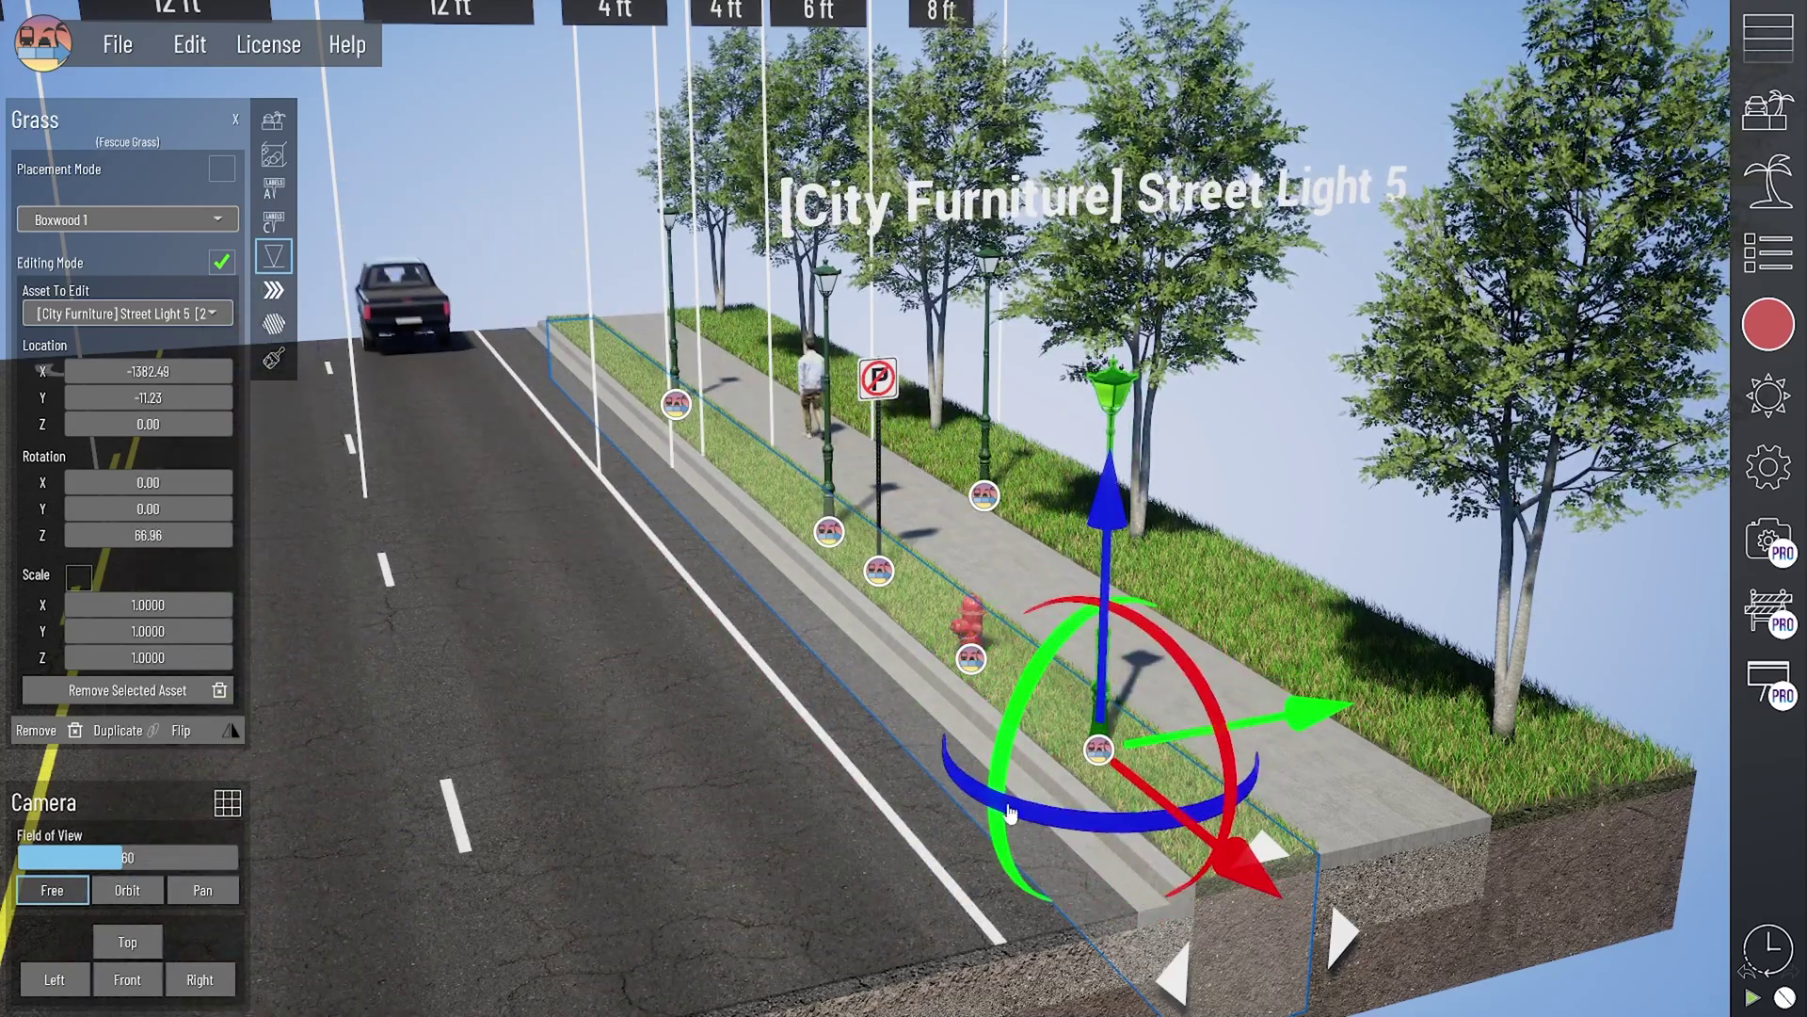
click(181, 536)
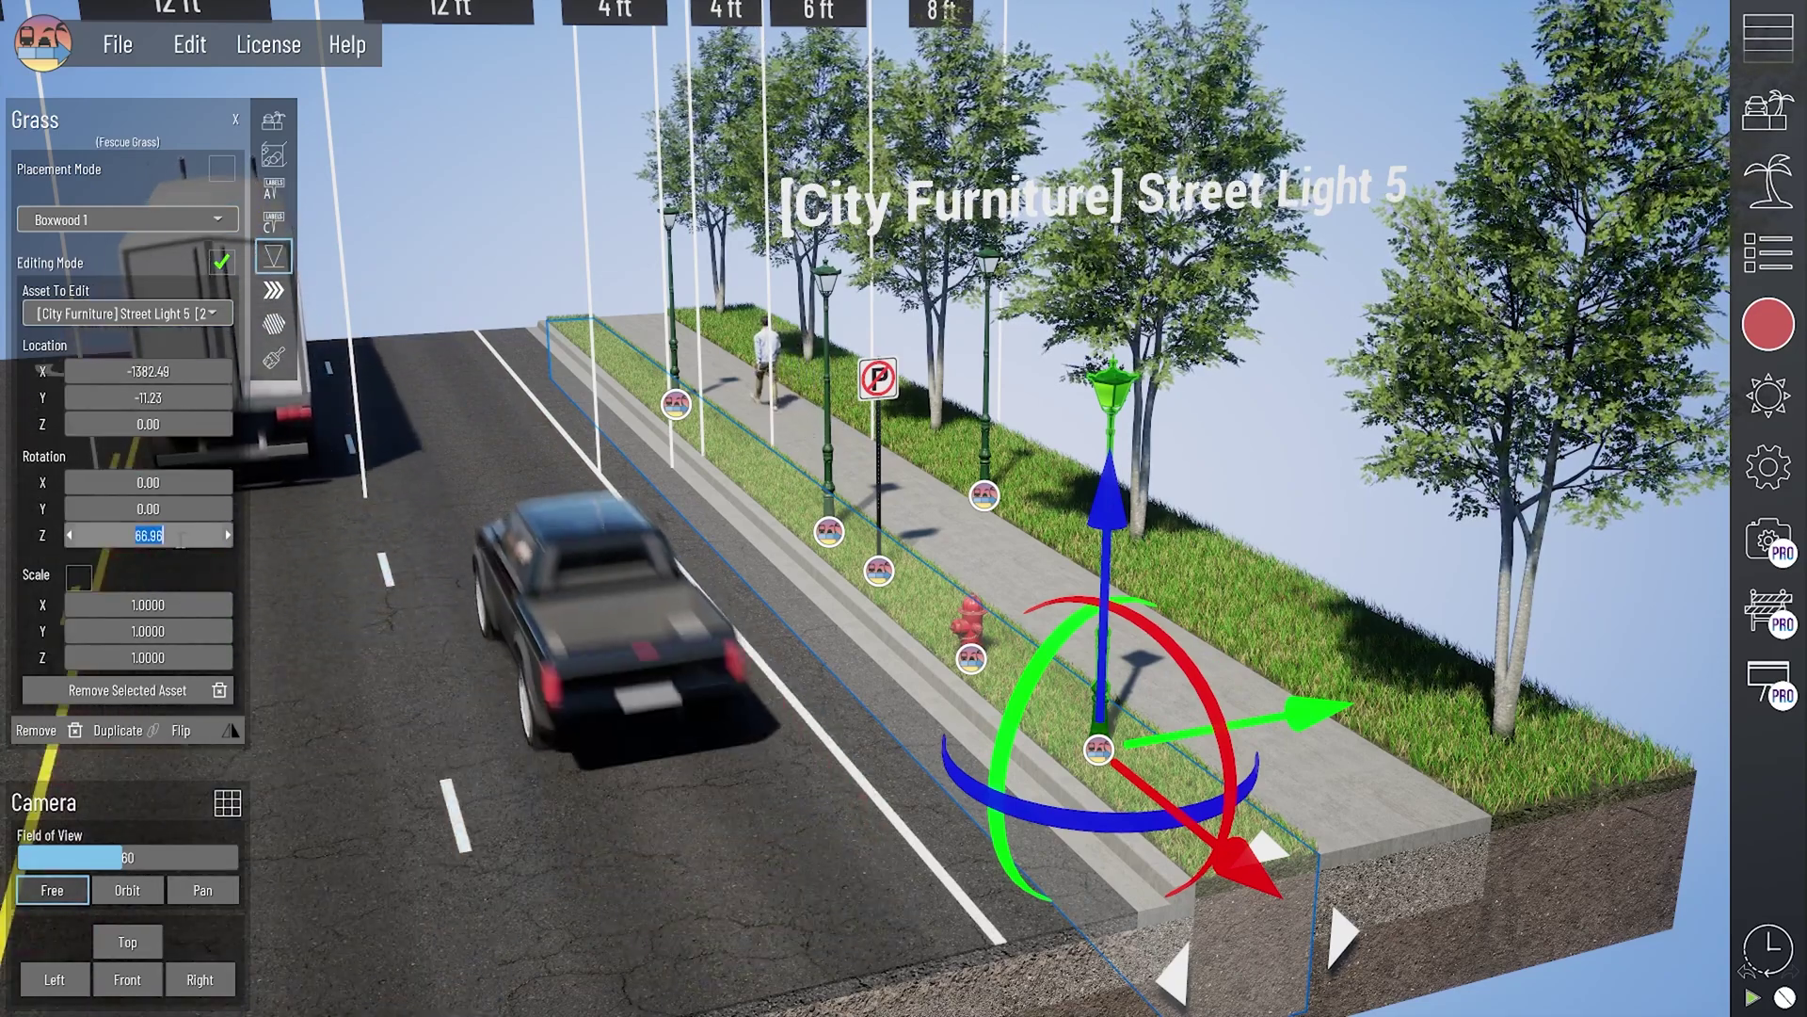
text(90)
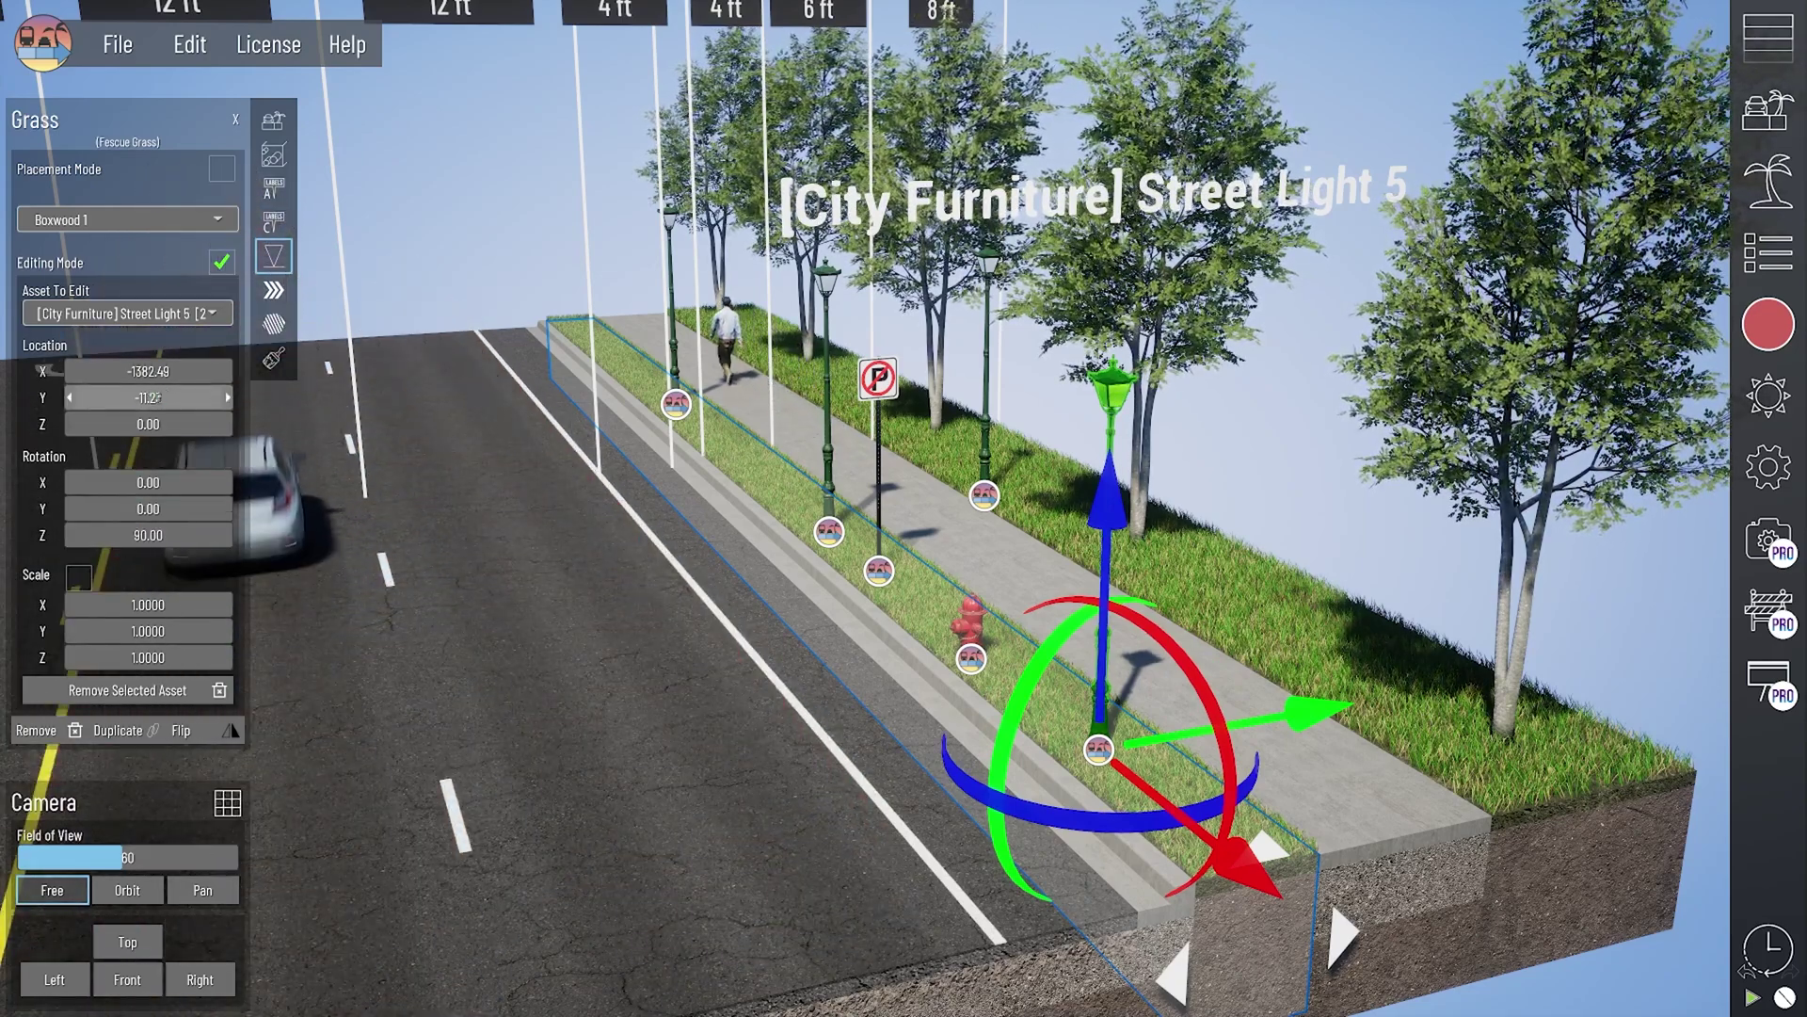
key(Return)
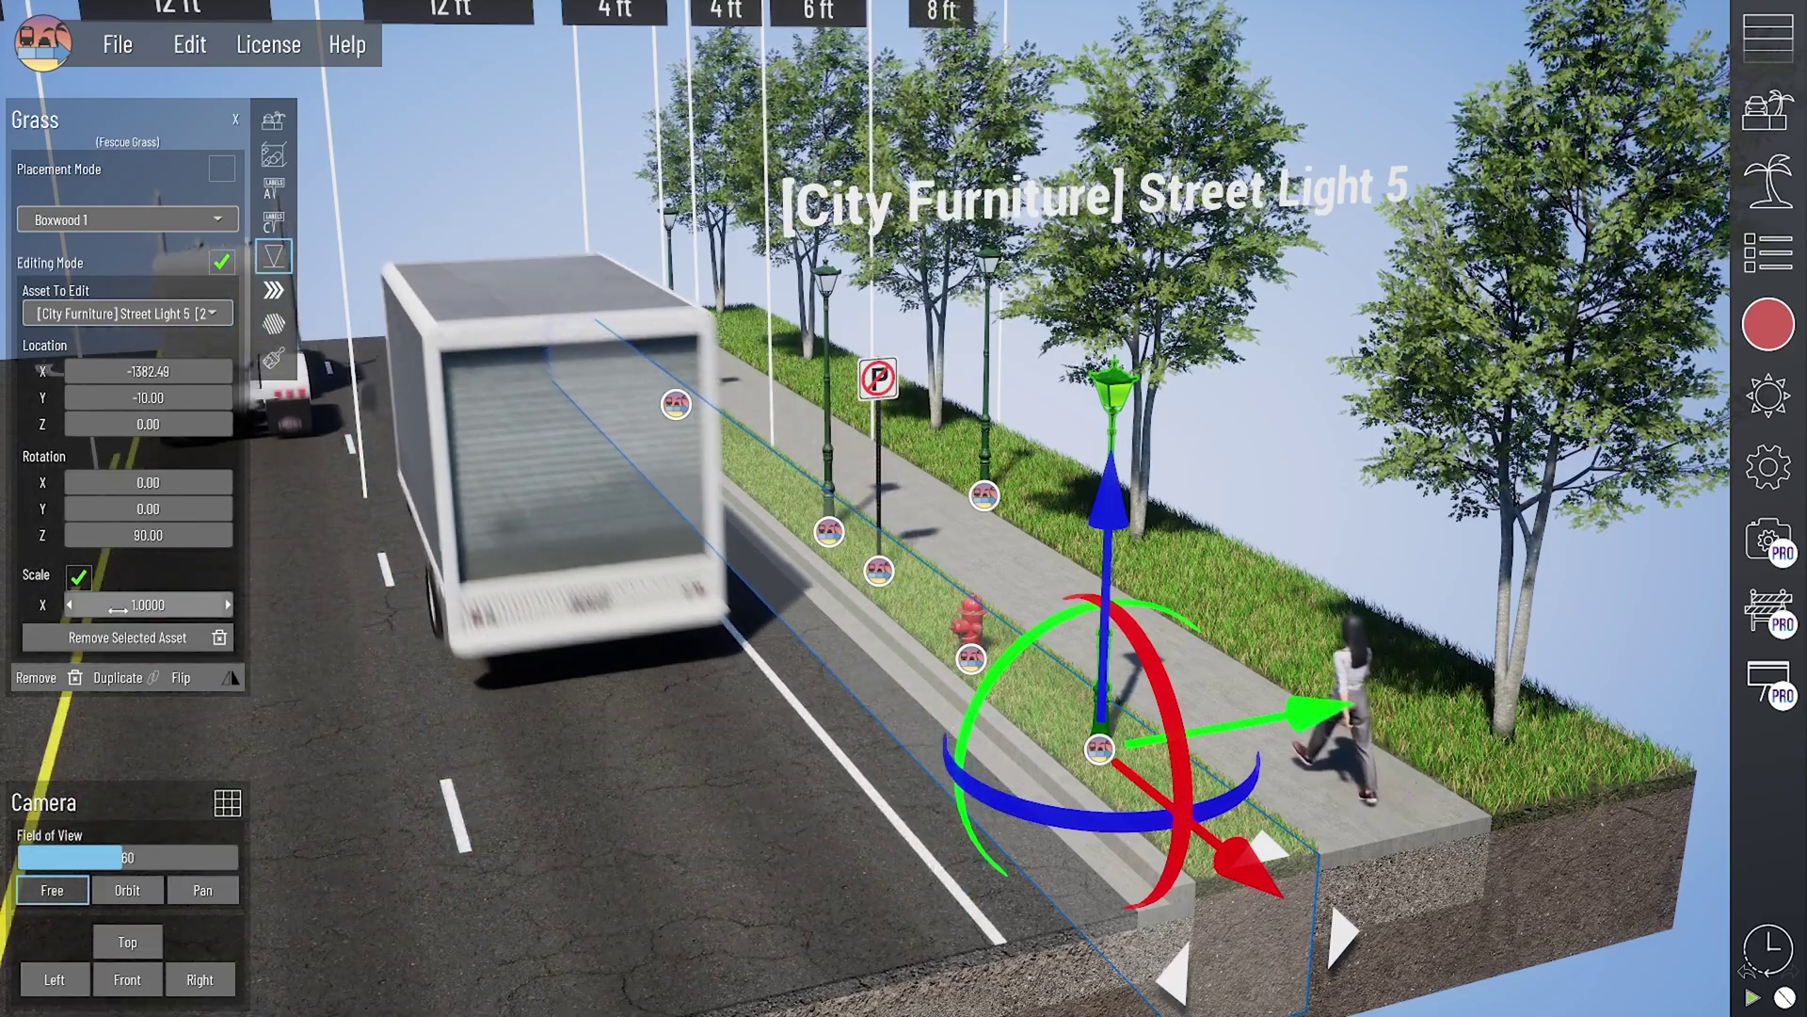
Step: Shrink the light with non-uniform scale, then move another street light along the sidewalk
mouse_move(134, 607)
mouse_down()
mouse_move(178, 607)
mouse_move(104, 607)
mouse_move(233, 607)
mouse_move(121, 605)
mouse_up()
click(79, 577)
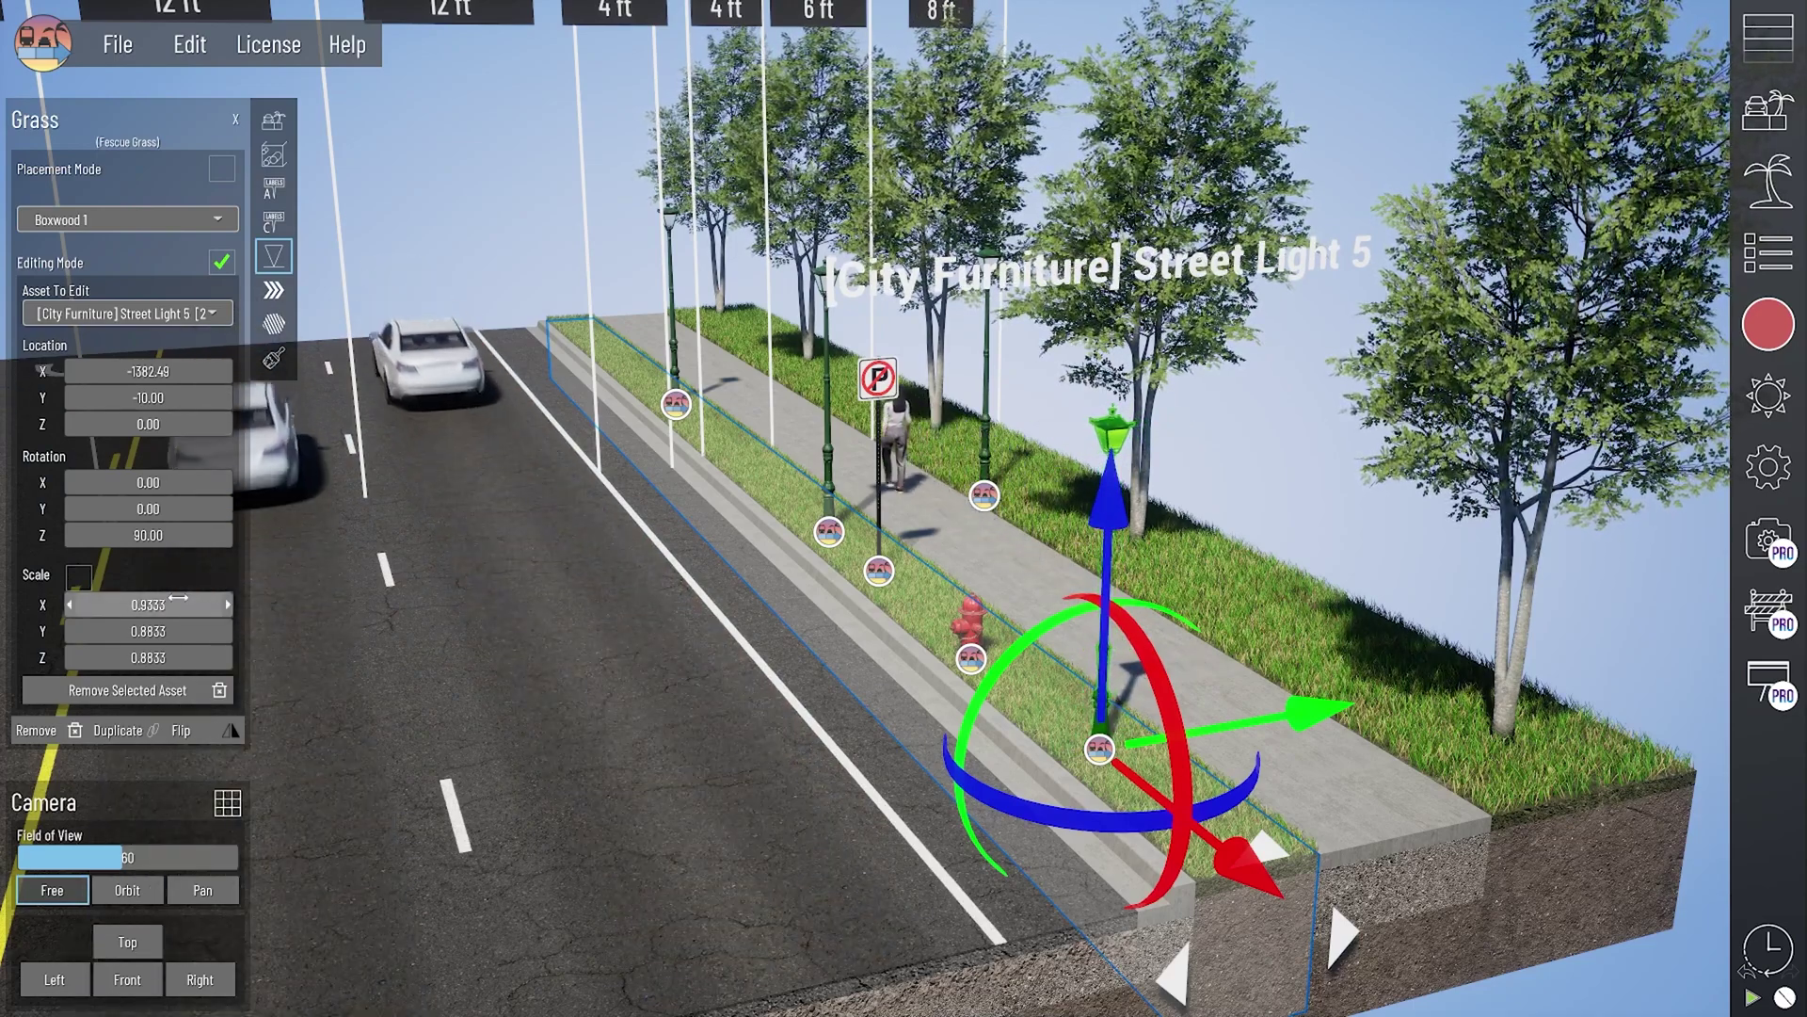
click(983, 499)
drag(1132, 481, 1156, 654)
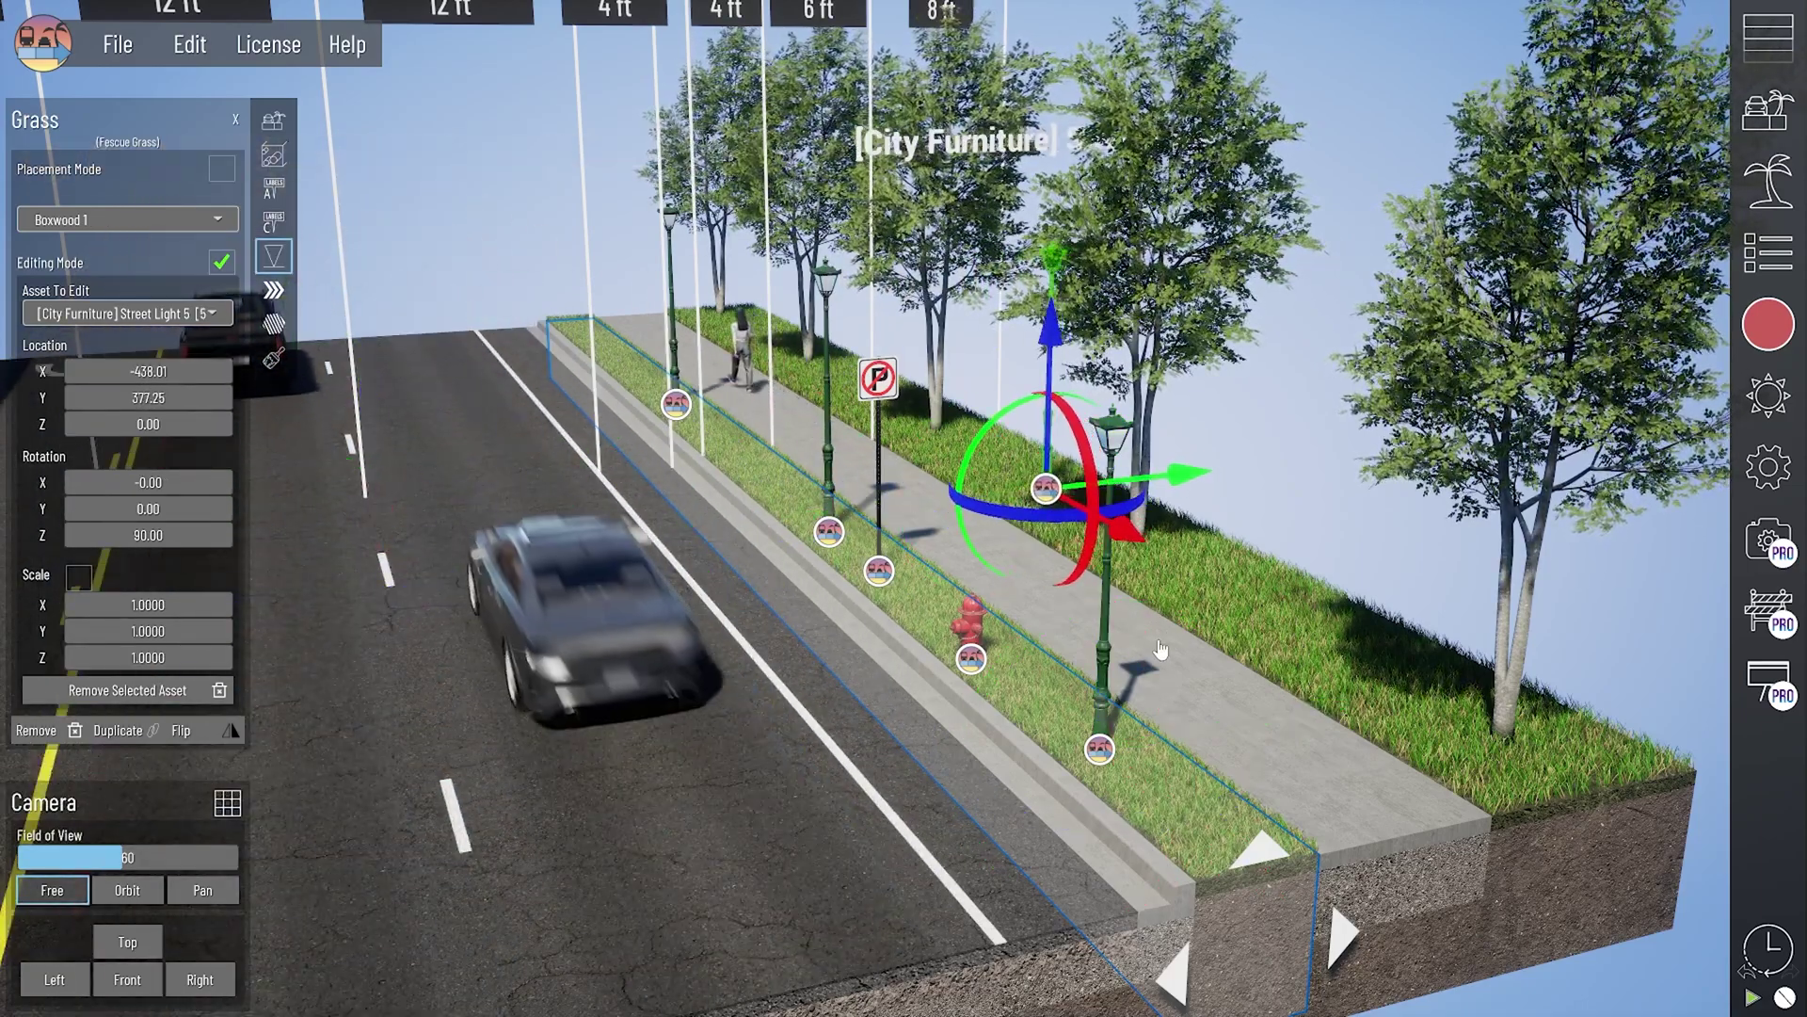
Step: Select the Trees section, then the Grass strip, and show the Section Hierarchy layer list
click(1358, 548)
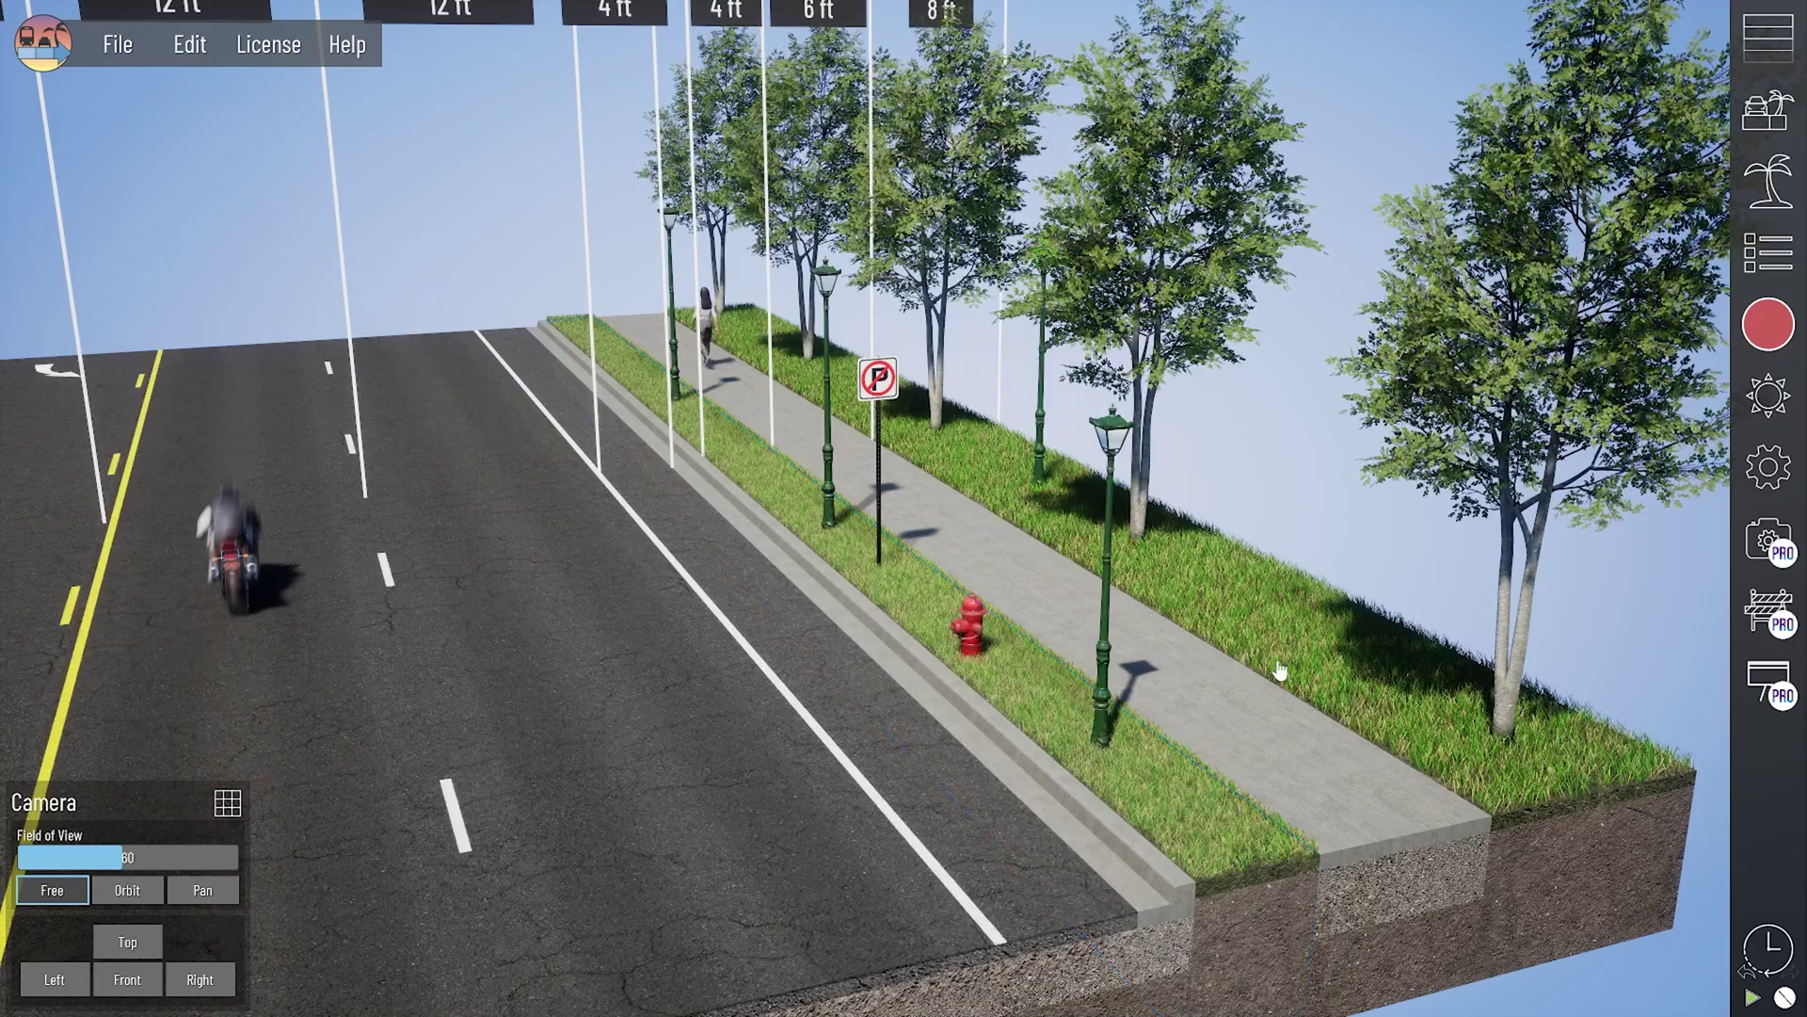
right_drag(1280, 669, 1113, 728)
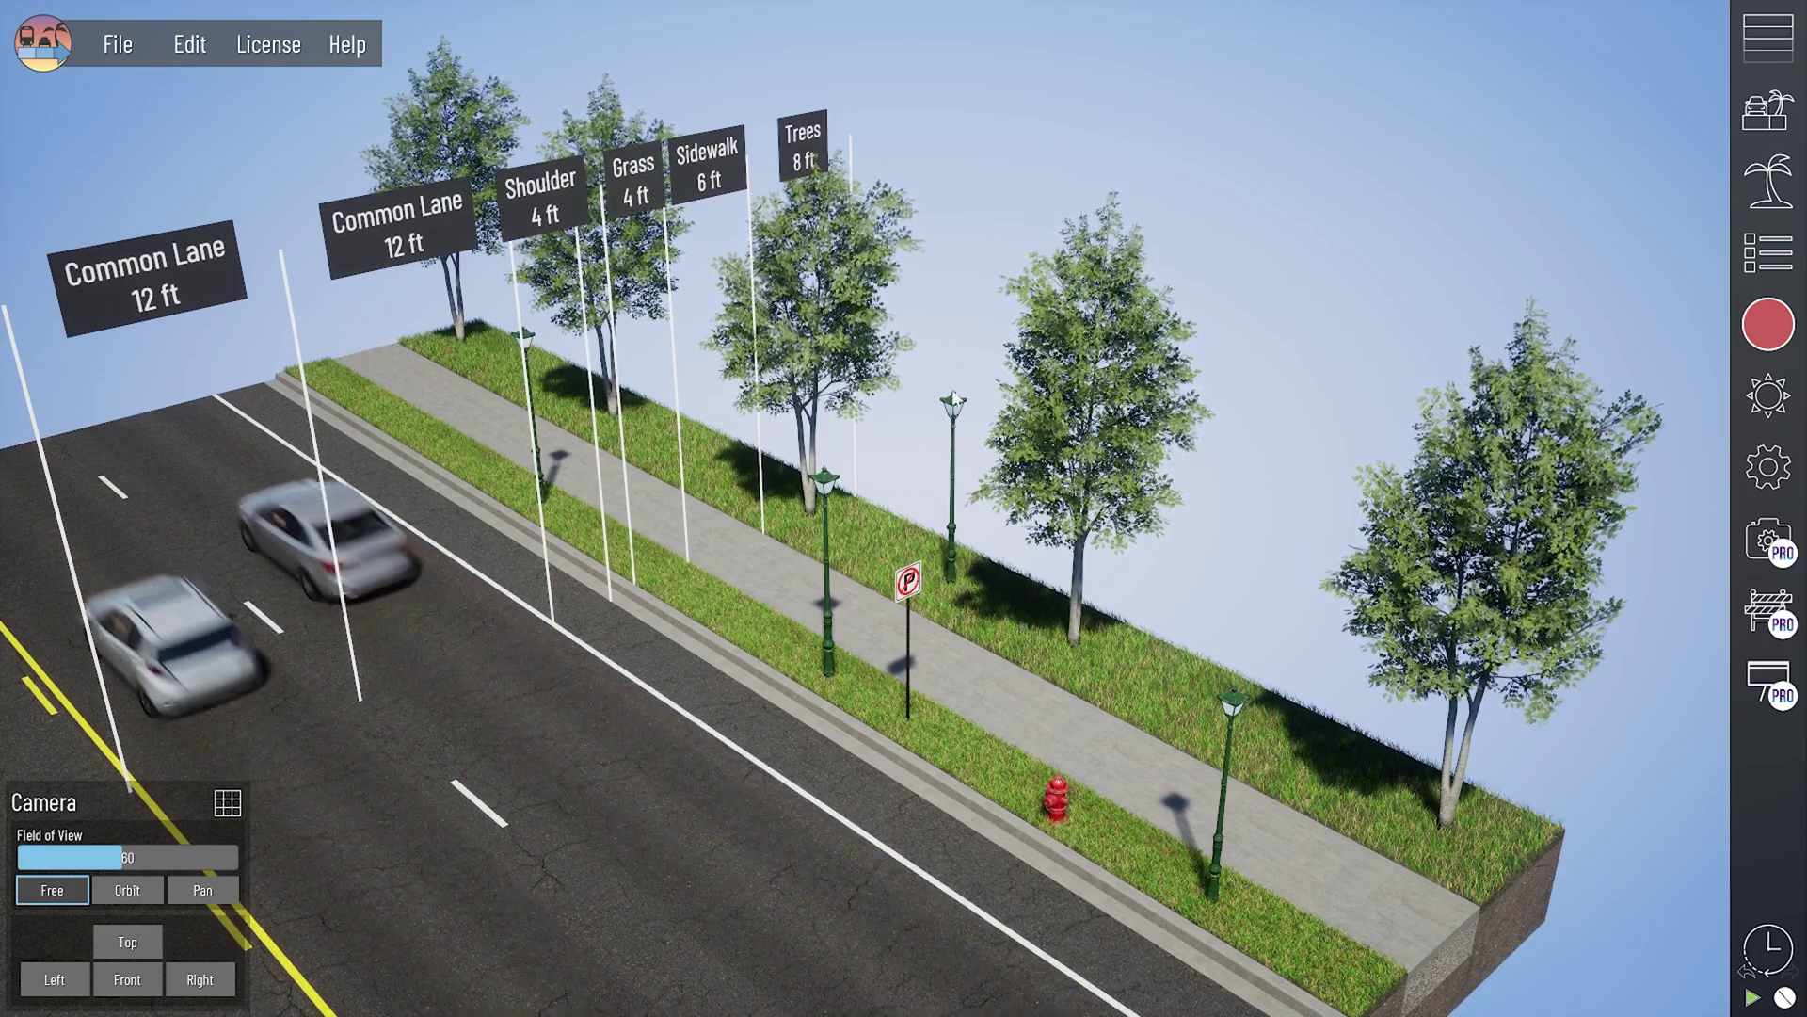
click(1513, 871)
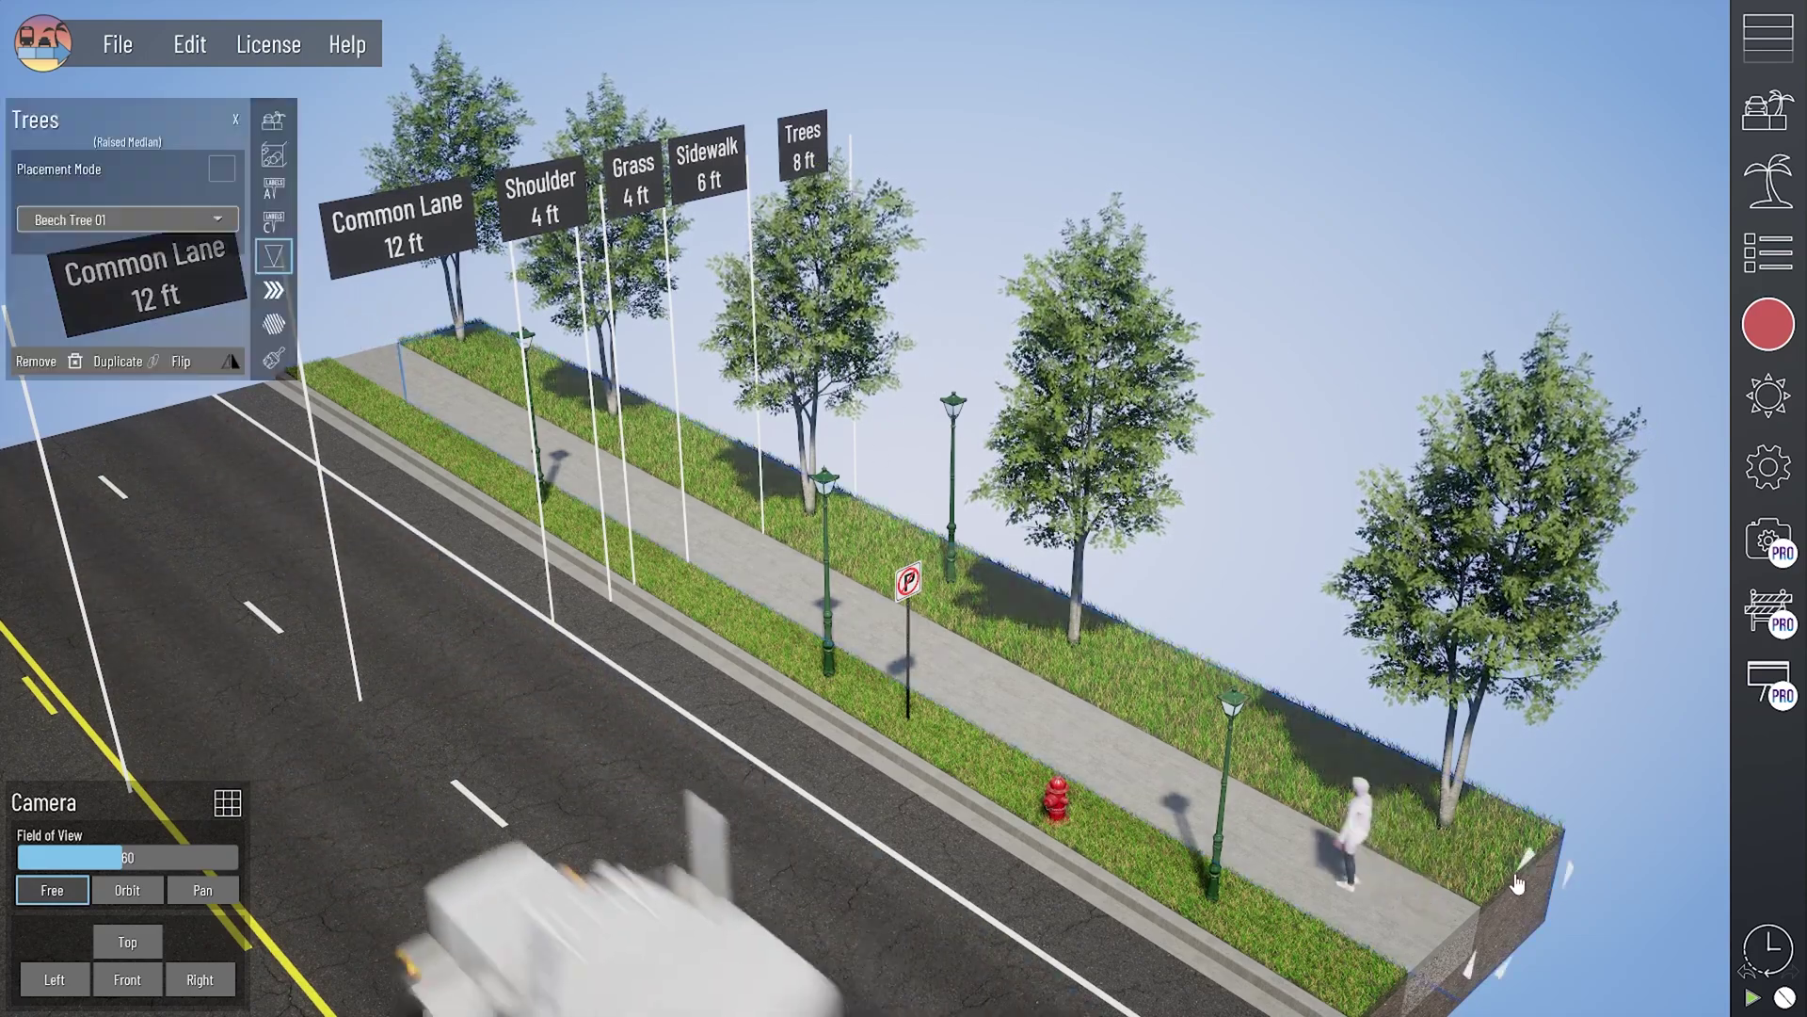
right_drag(1154, 687, 1102, 742)
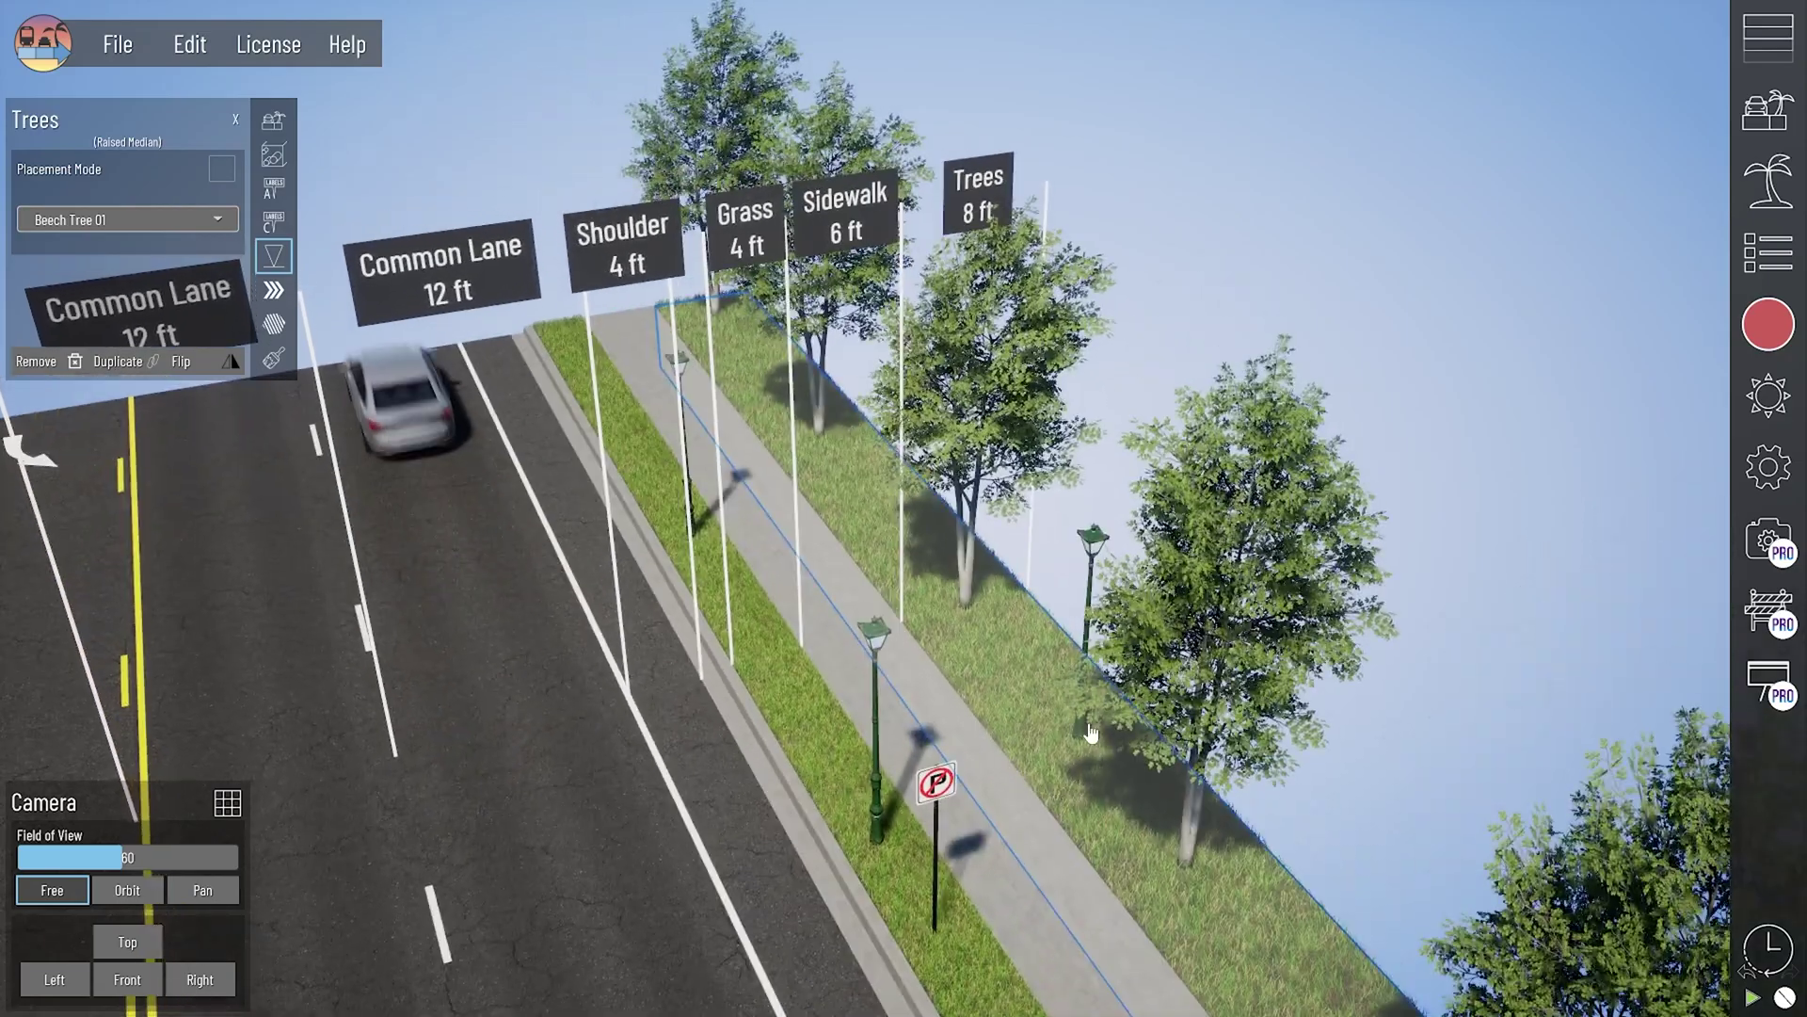
scroll(1101, 743, down, 1)
middle_drag(1101, 742, 963, 579)
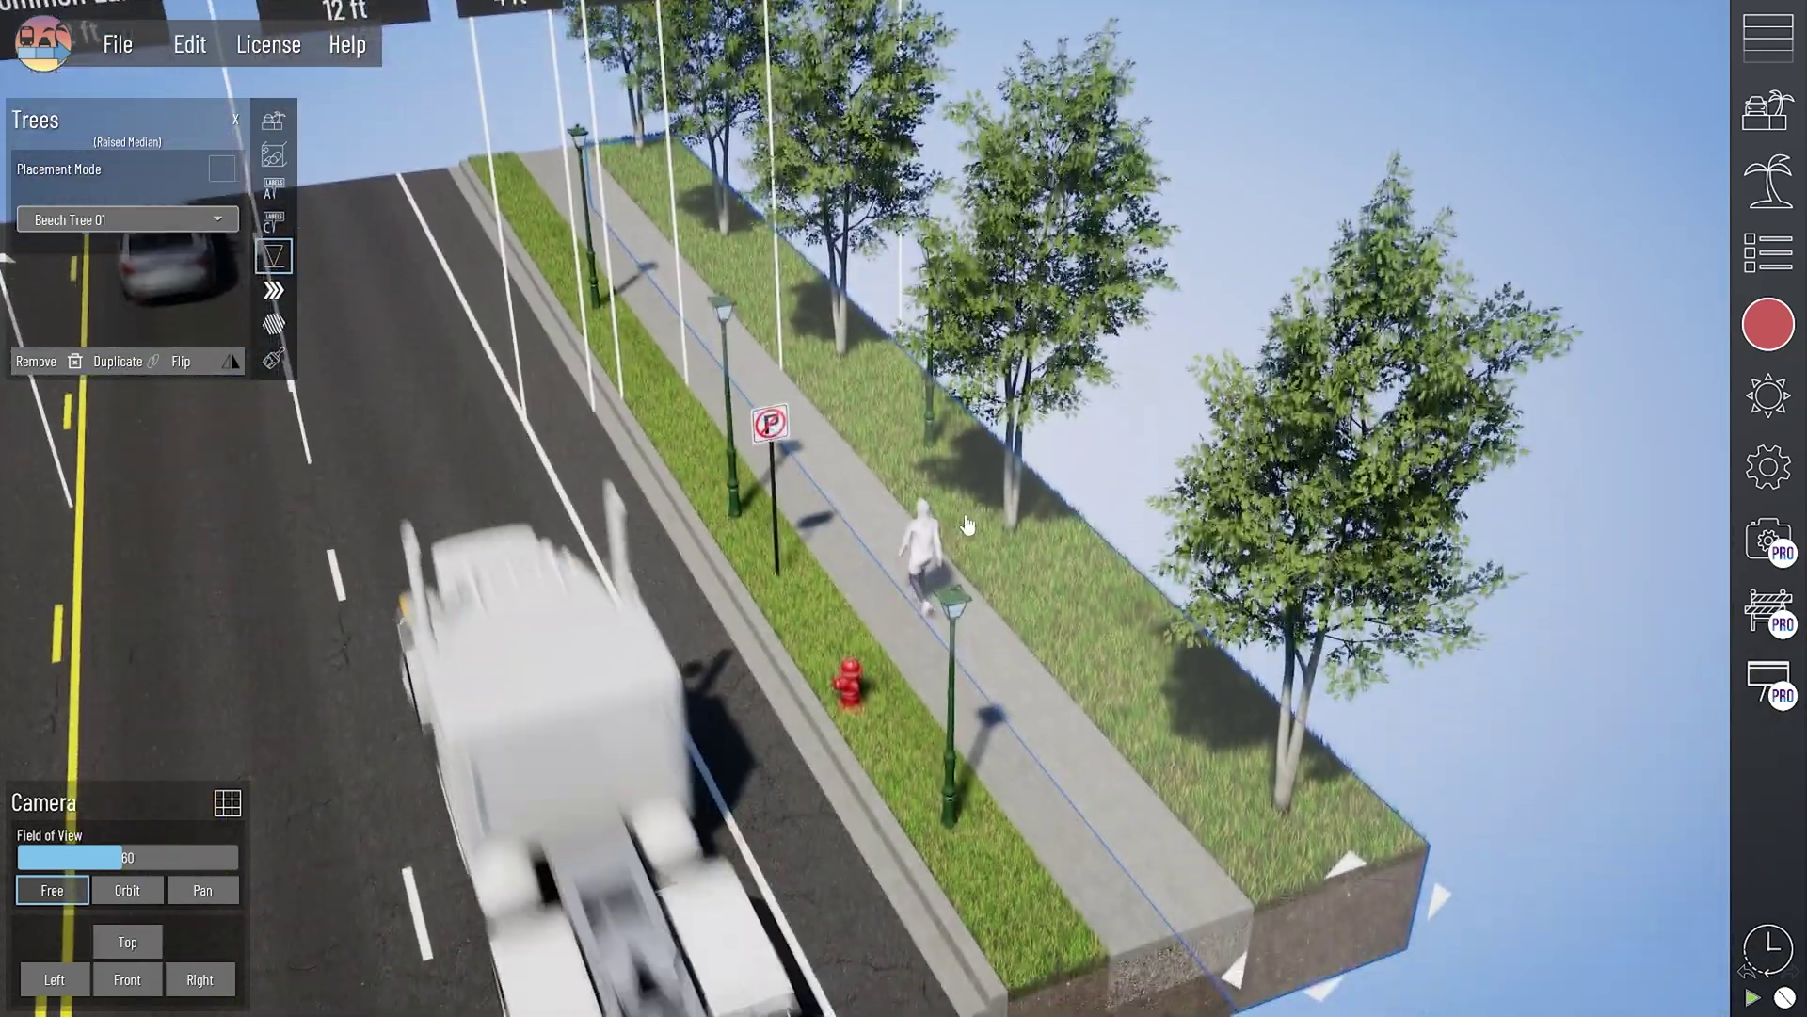
click(1069, 993)
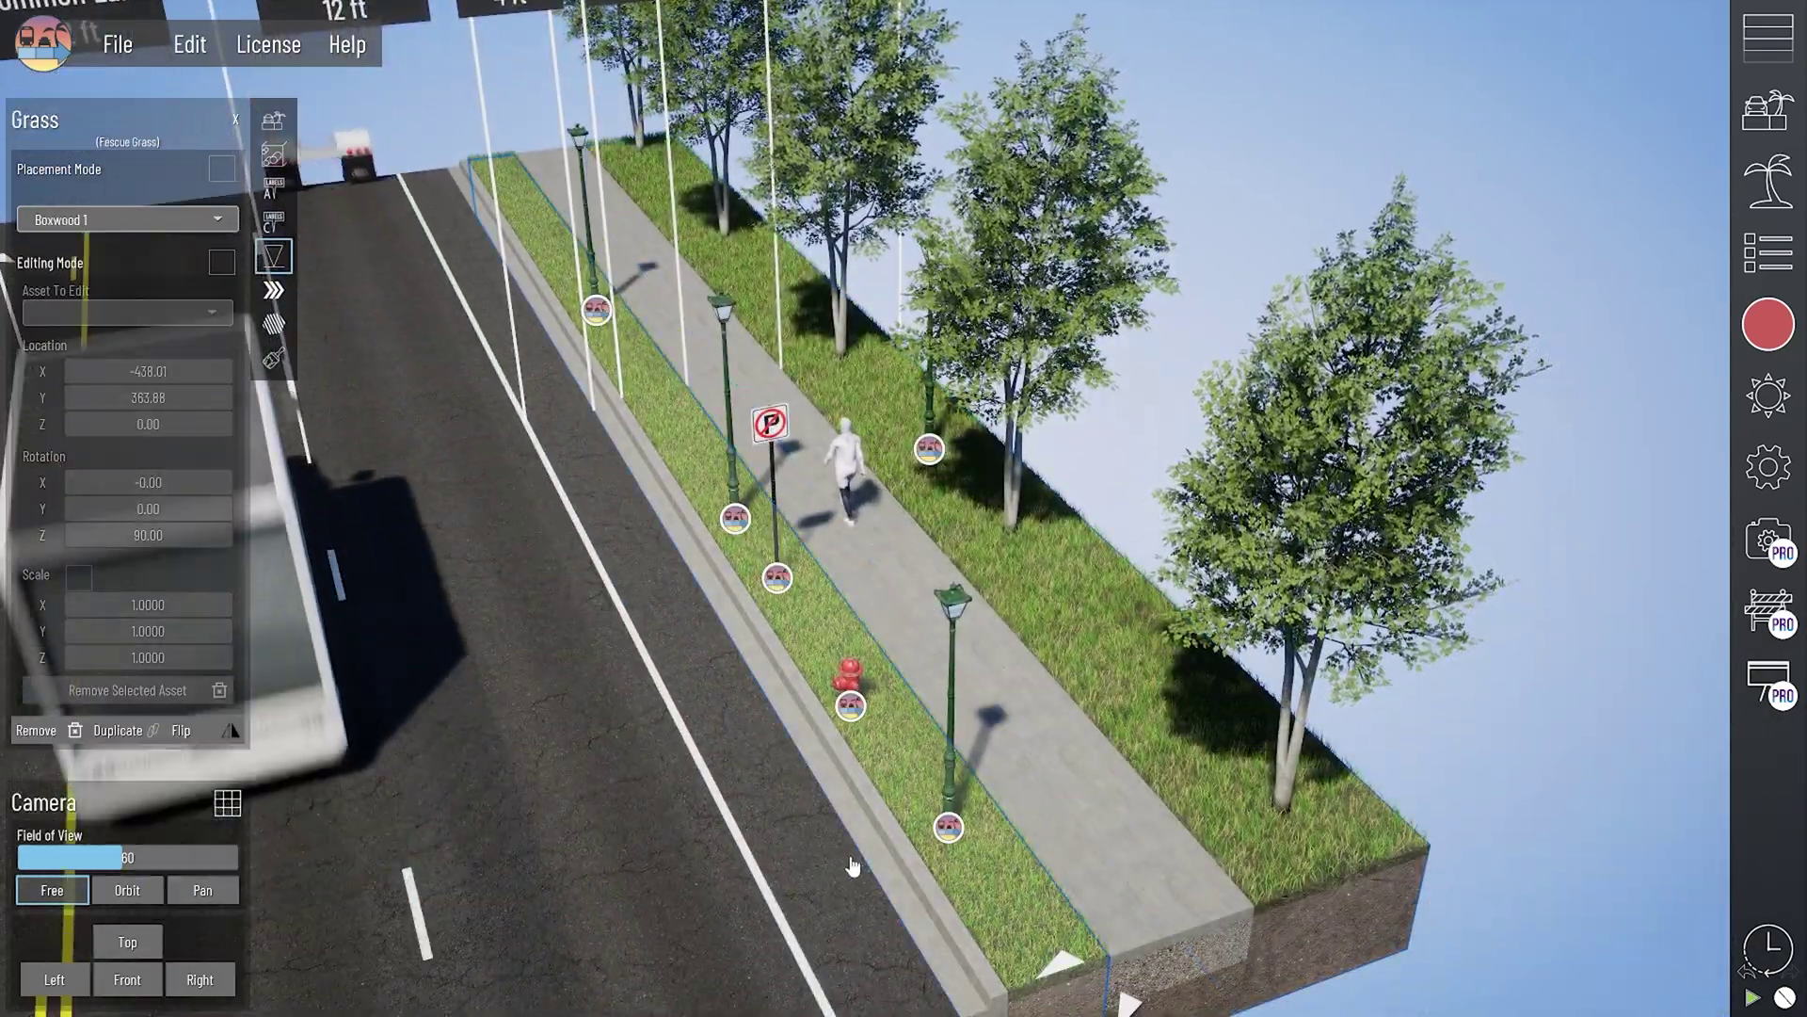
mouse_move(851, 867)
right_down()
mouse_move(867, 867)
mouse_move(860, 508)
right_up()
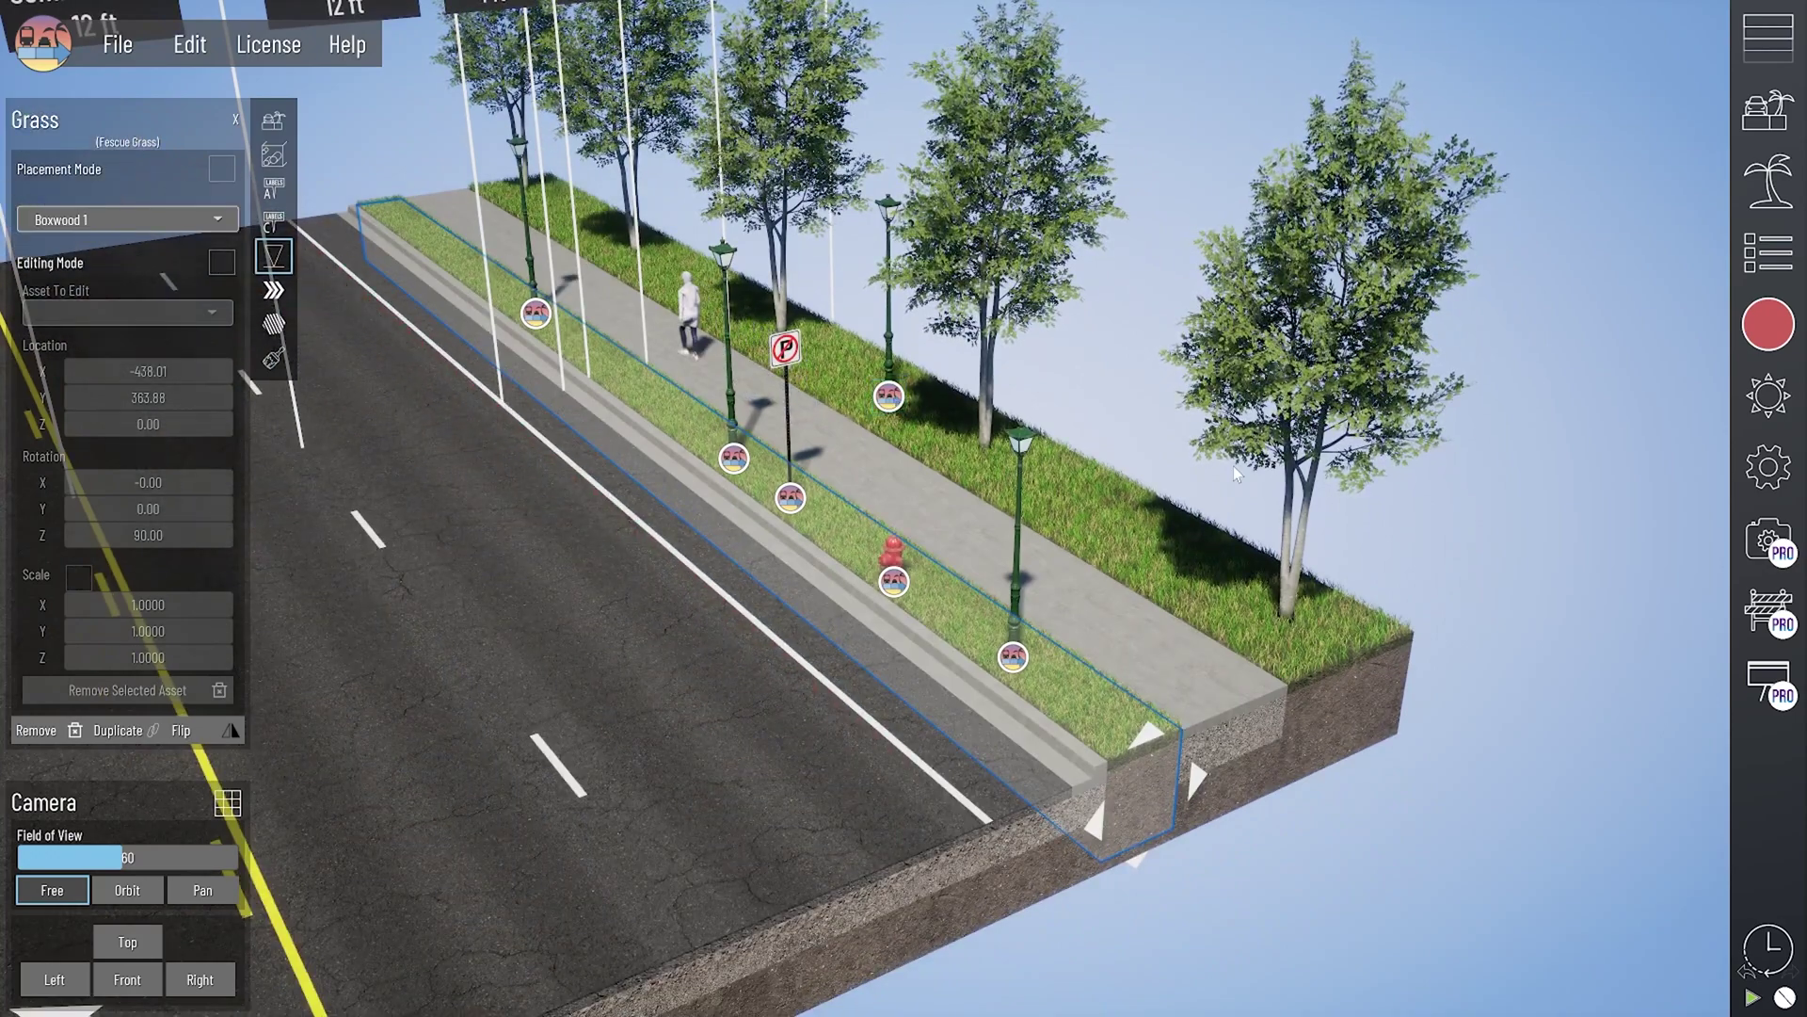
click(1780, 259)
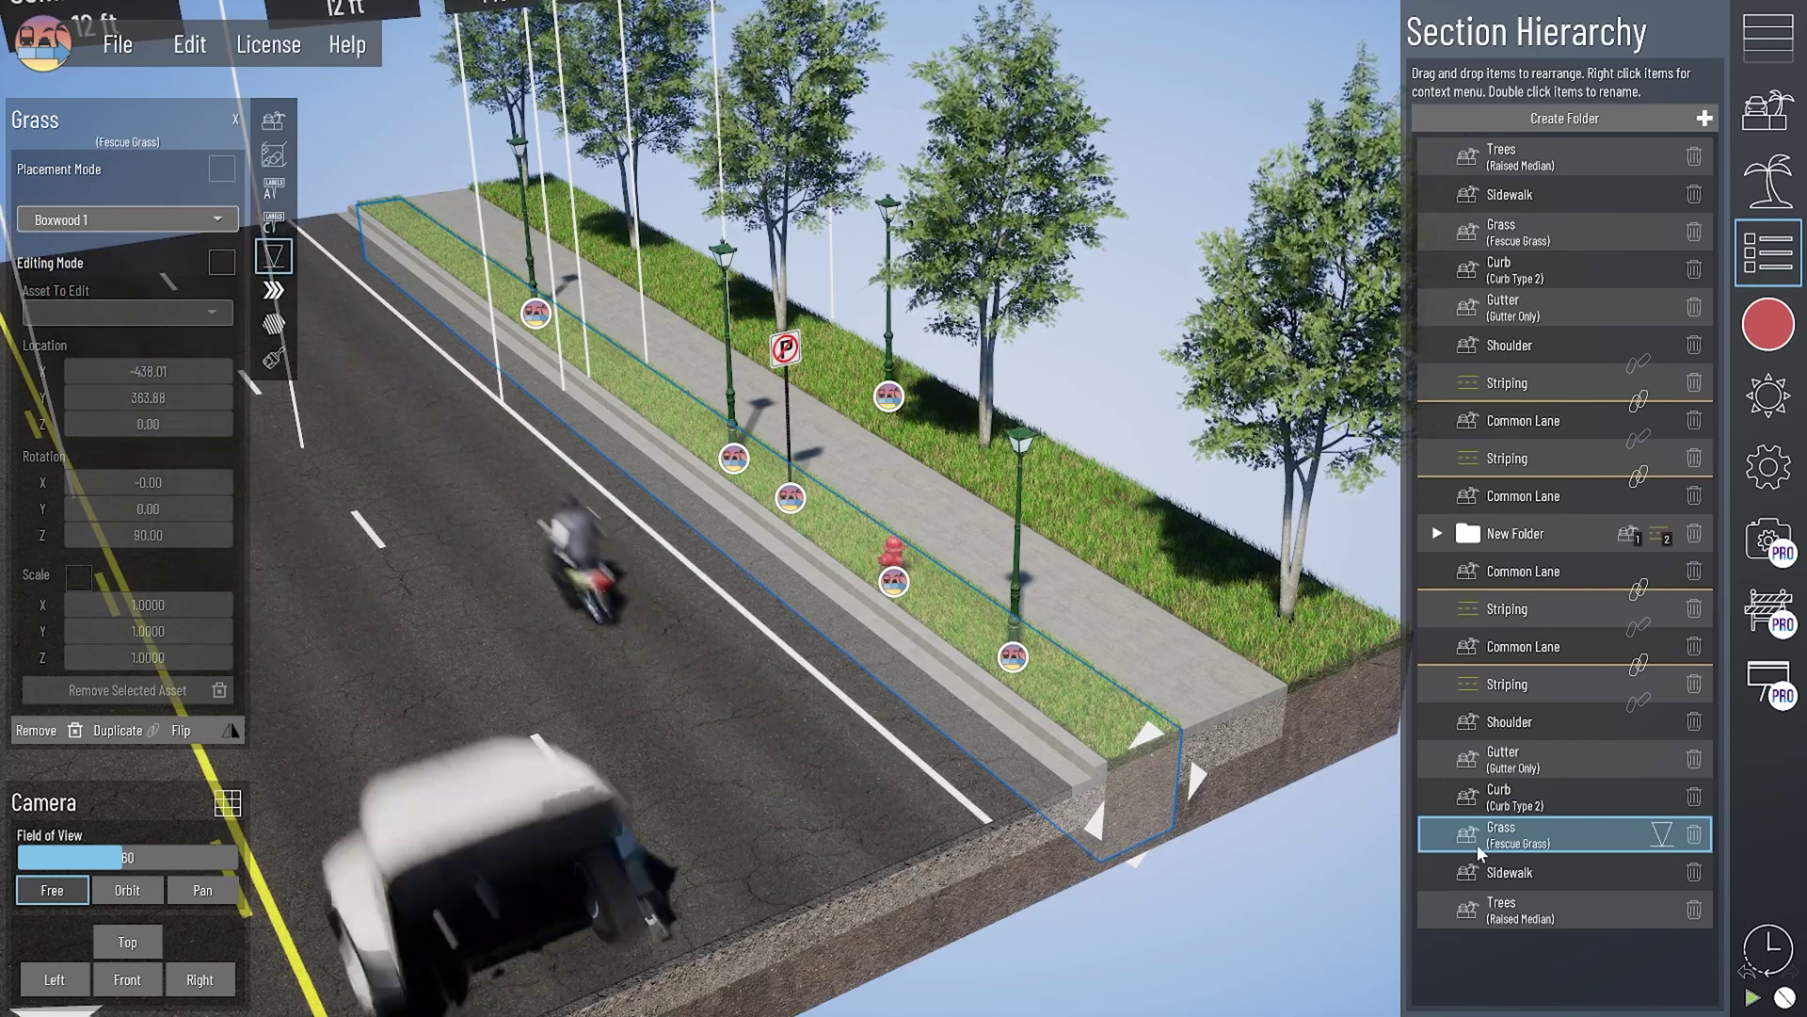
Step: Slide a grass-strip street light along the road, then delete the street lights, fire hydrant and No Parking sign
click(888, 397)
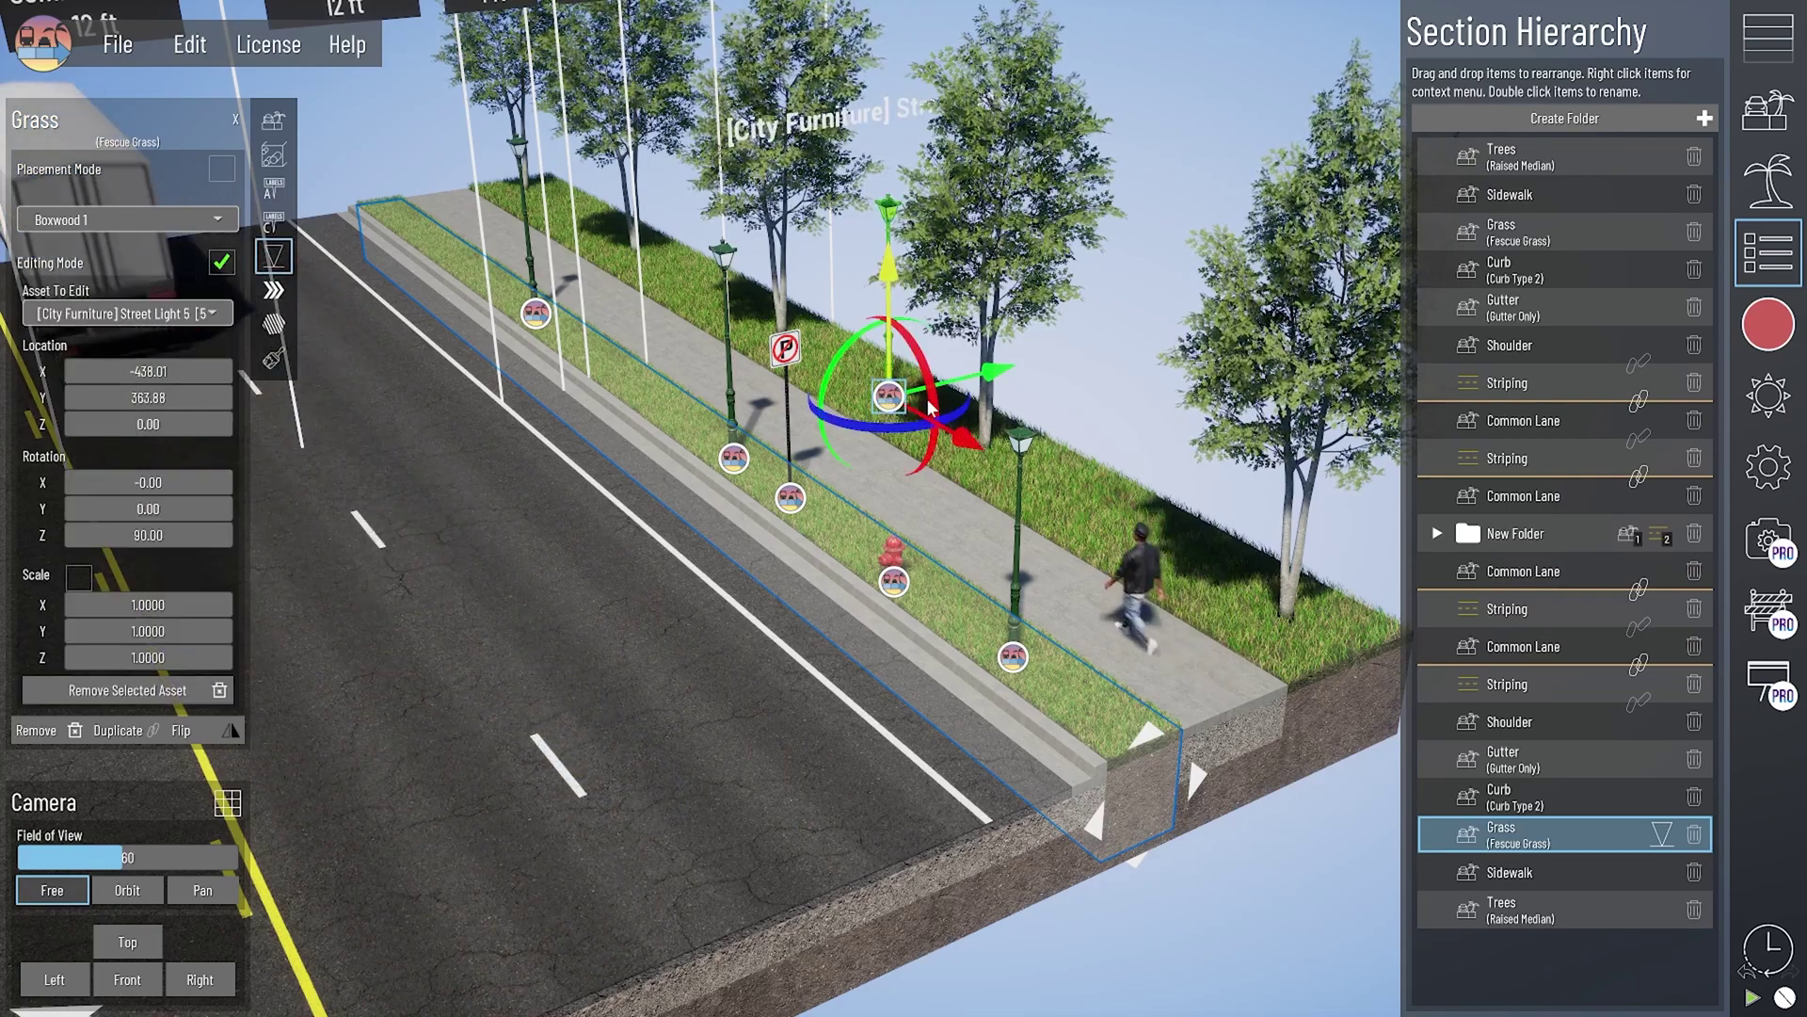
drag(979, 471, 821, 444)
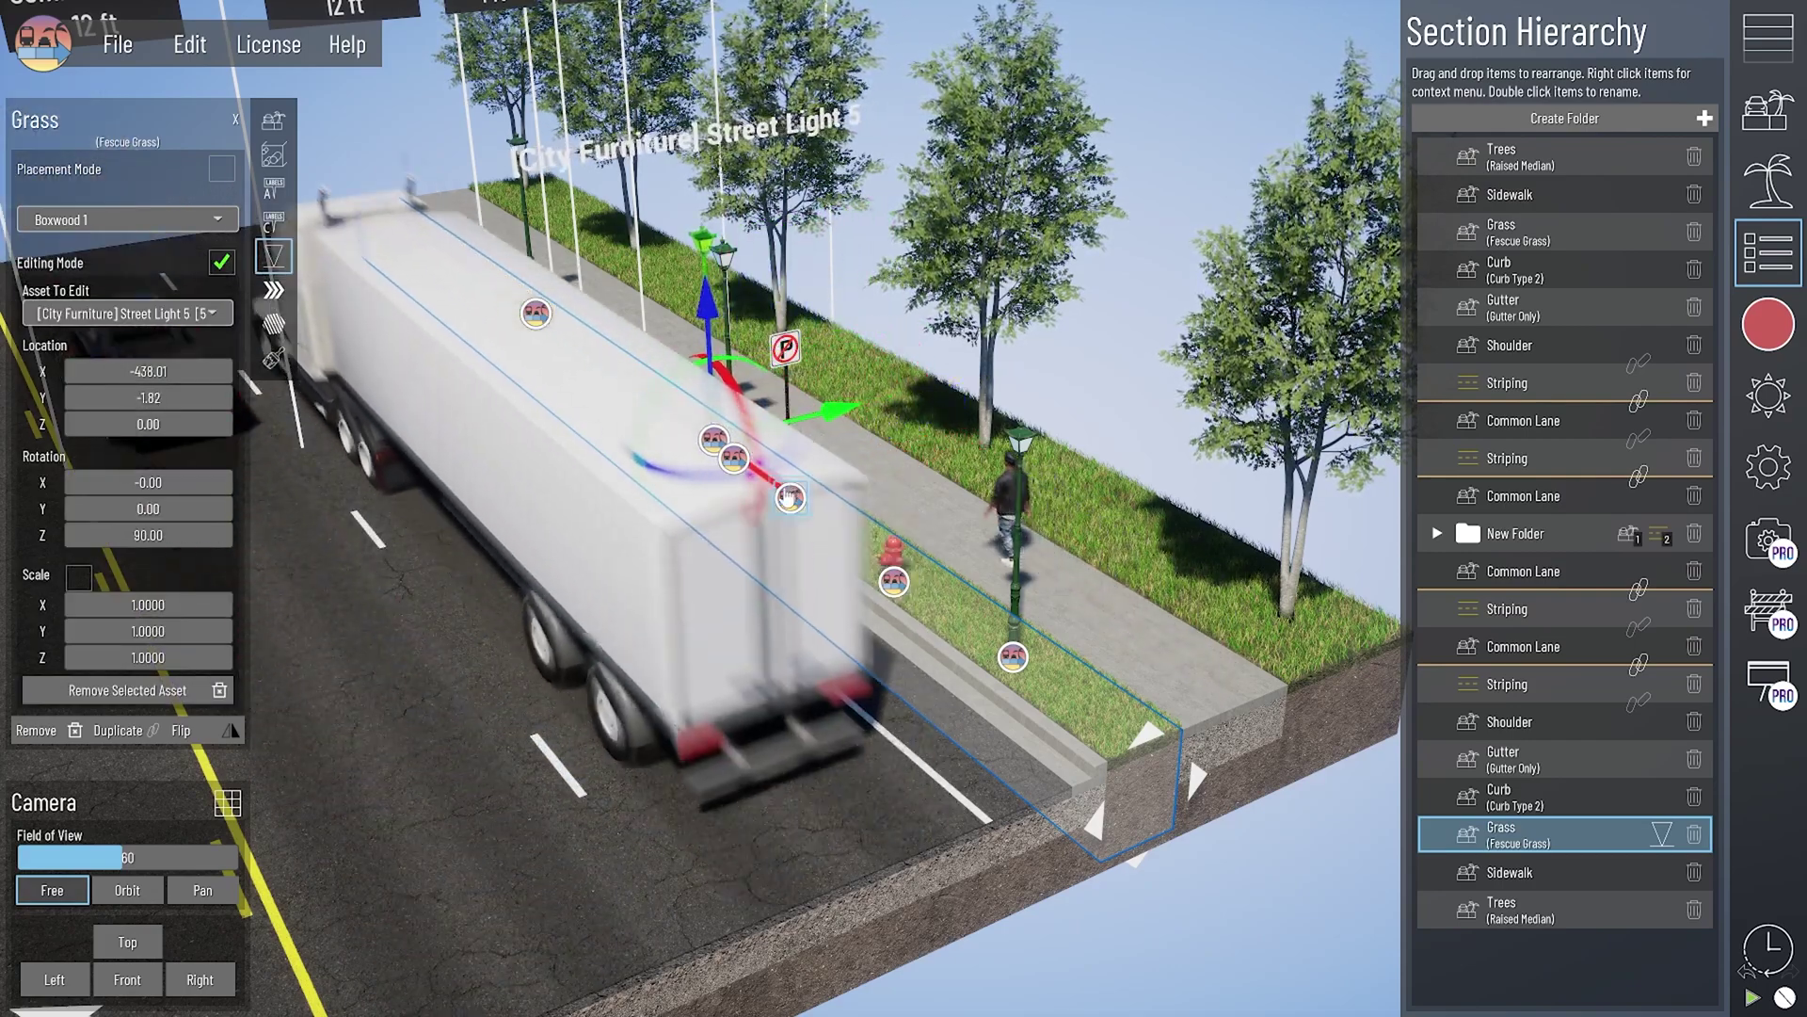
click(791, 501)
click(711, 453)
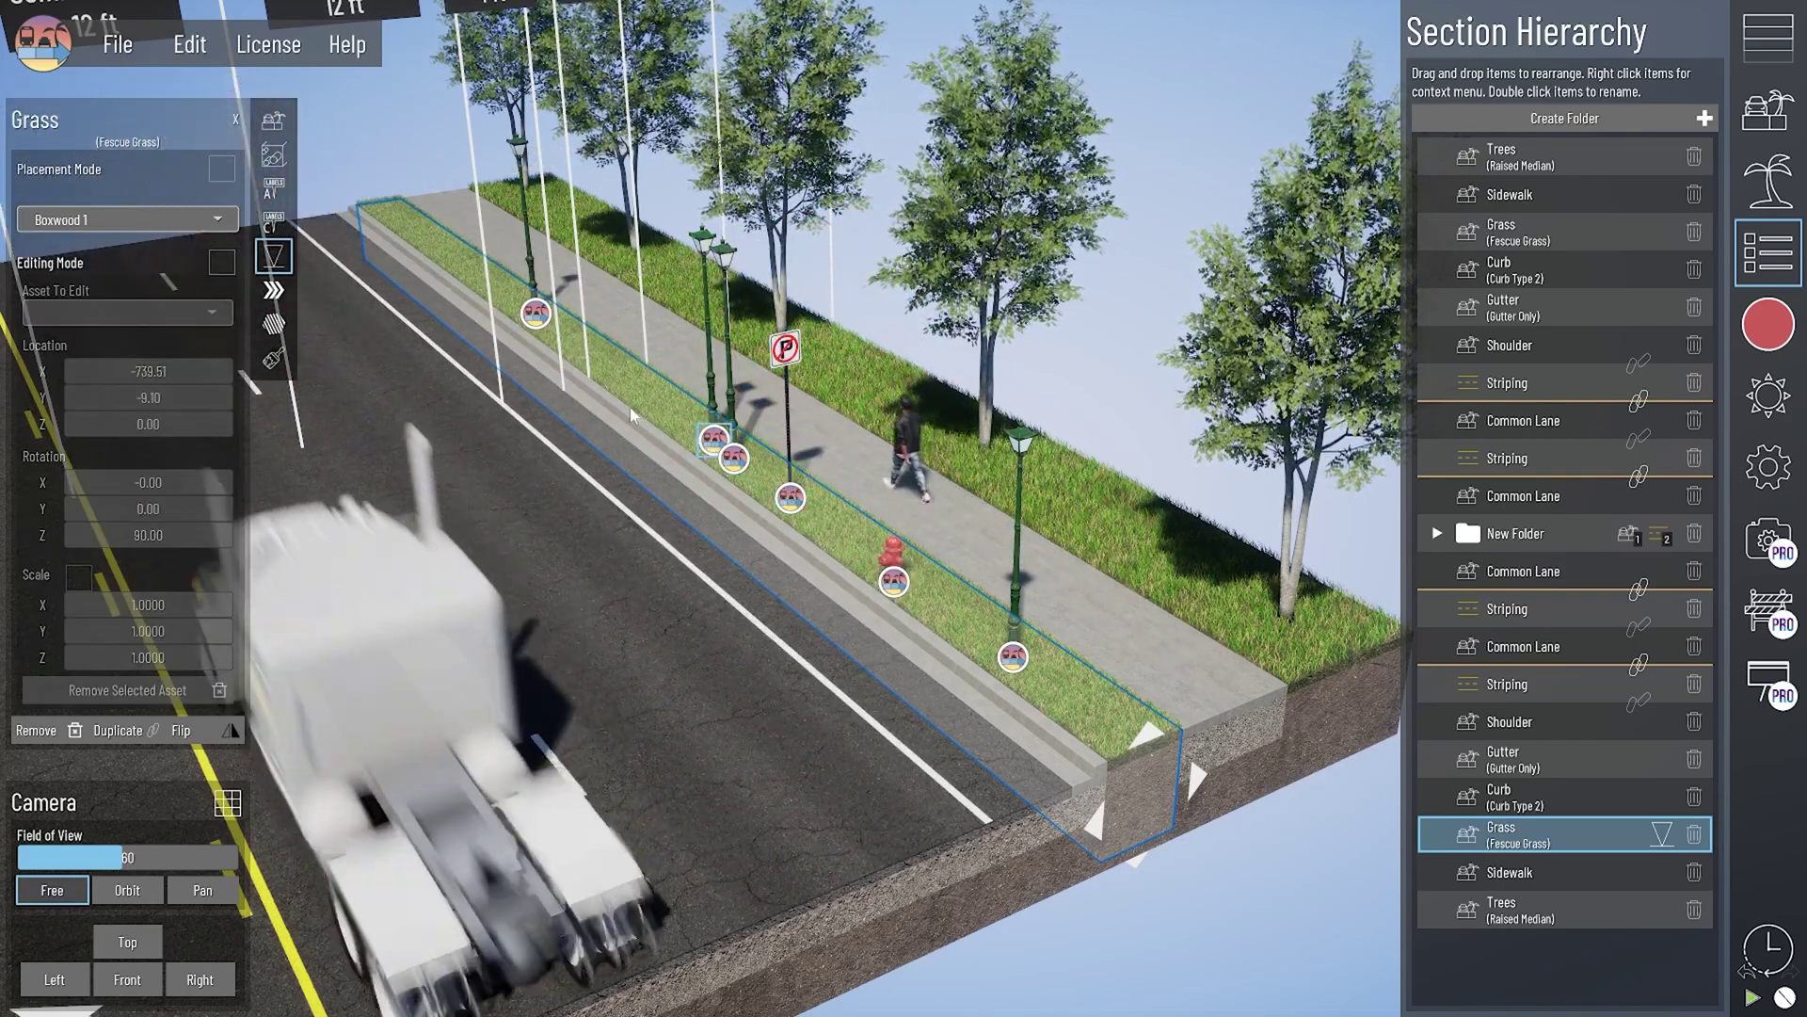
click(535, 314)
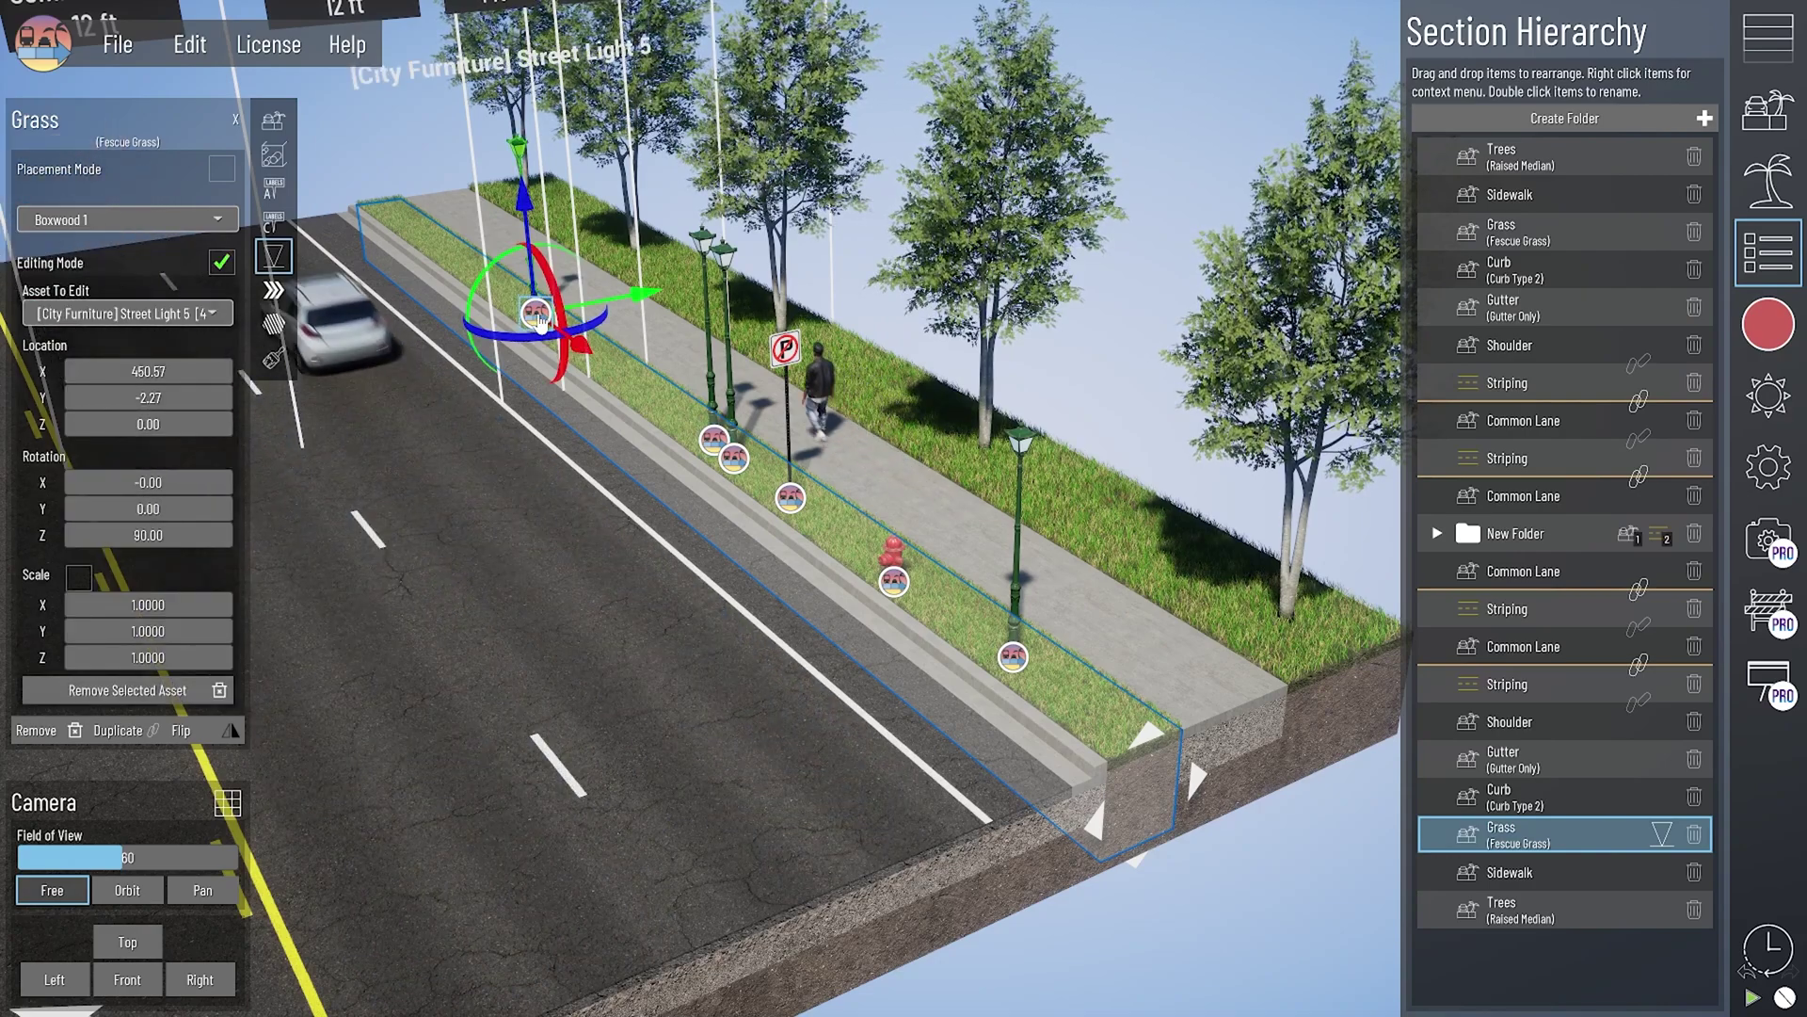
click(163, 691)
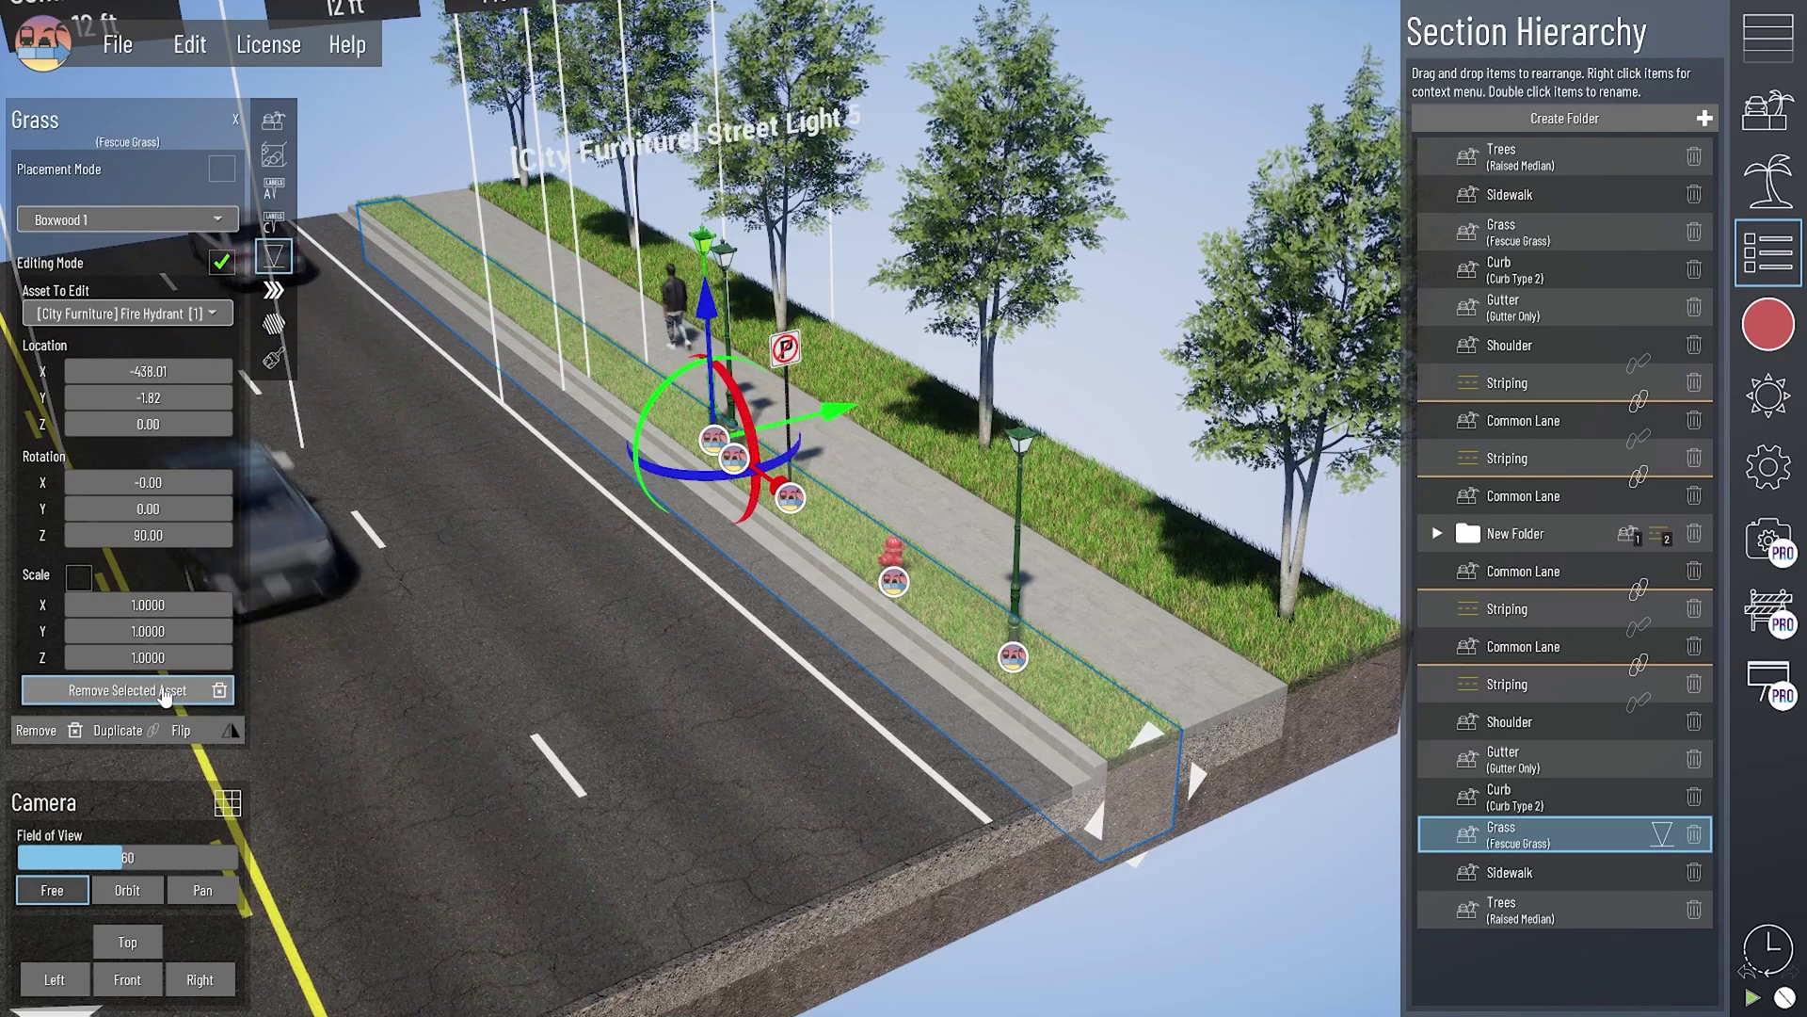
click(164, 691)
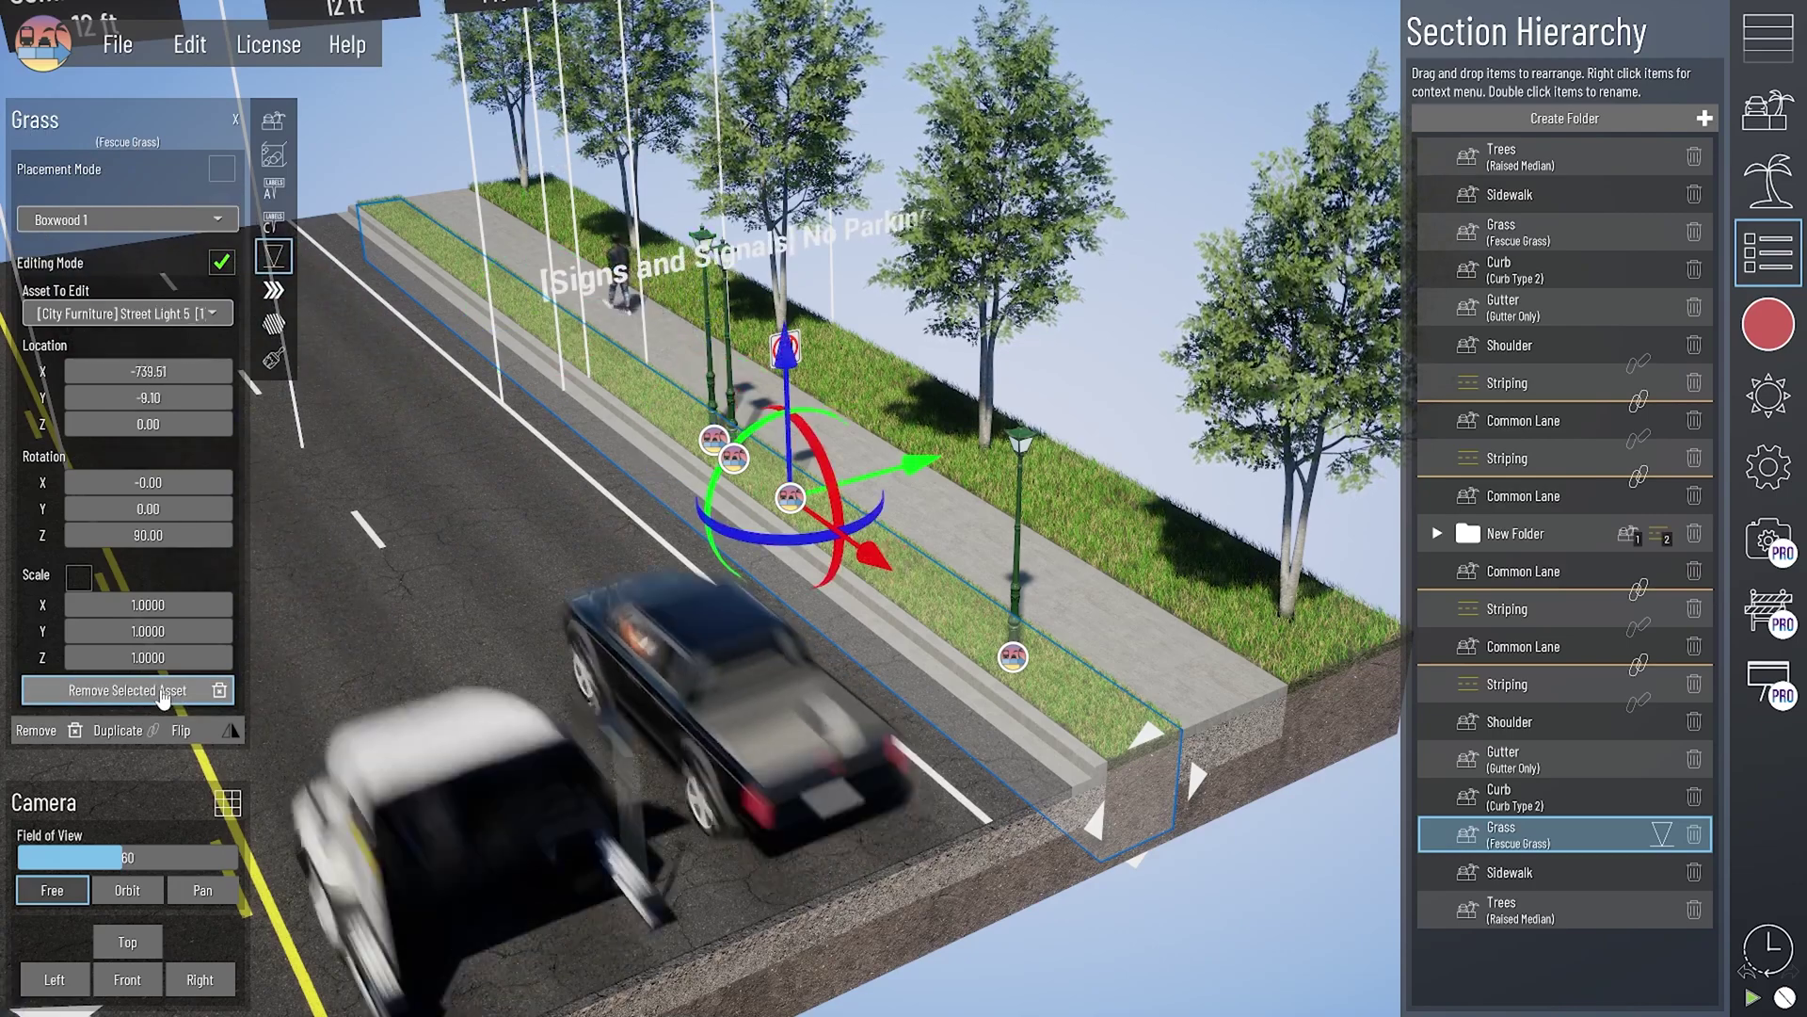
key(Delete)
key(Delete)
key(Delete)
key(Delete)
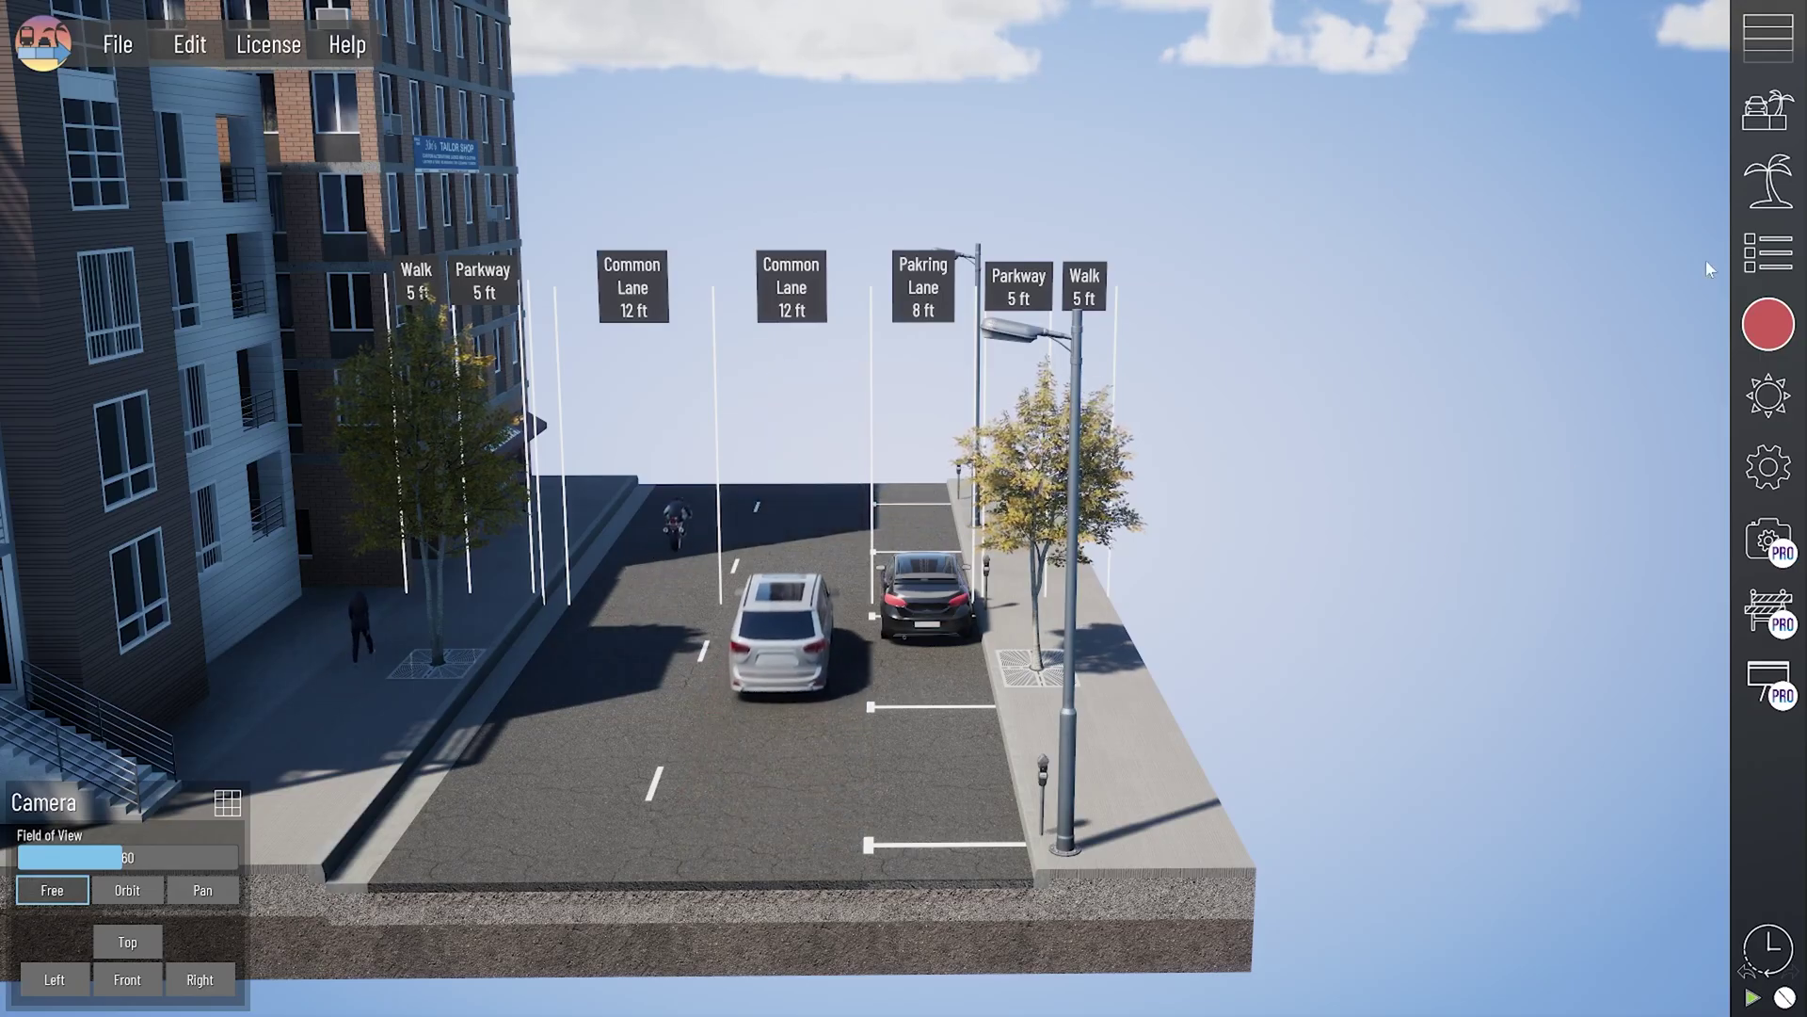
click(1767, 179)
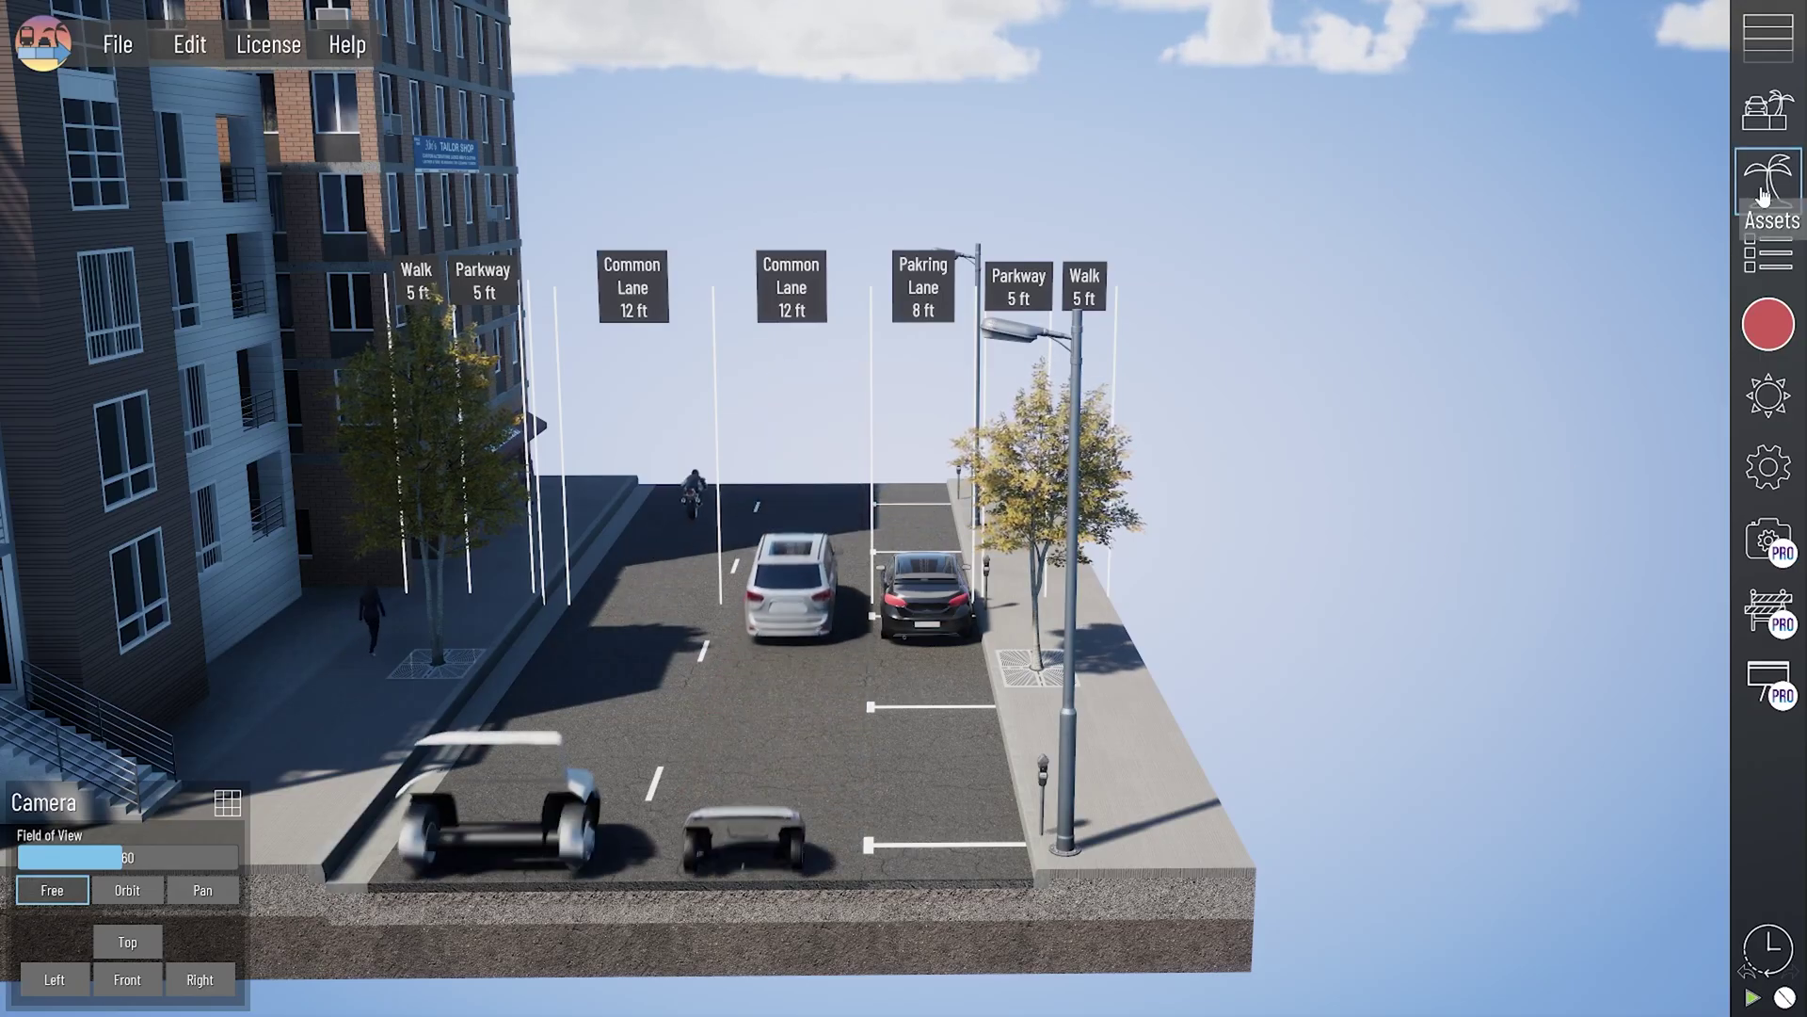
Step: Switch to the Imported Assets (Beta) collection and start Import New for a 3D file
click(1603, 80)
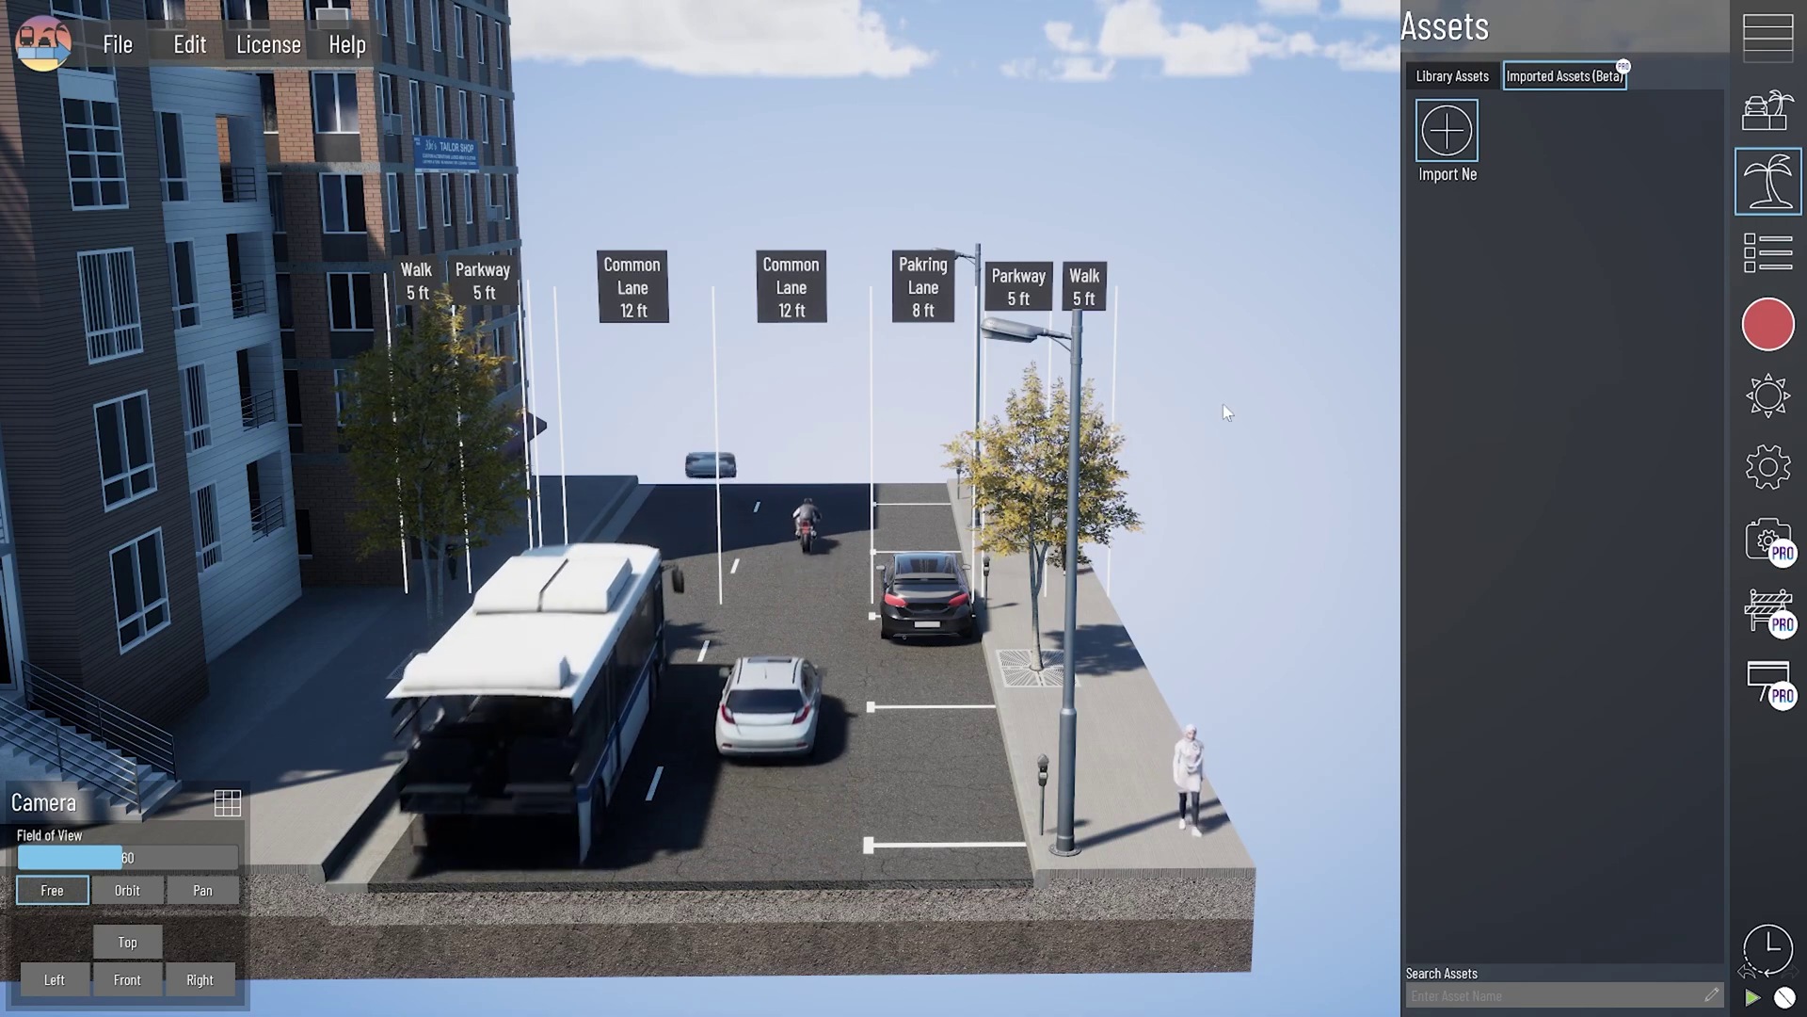
middle_drag(1292, 415, 1199, 410)
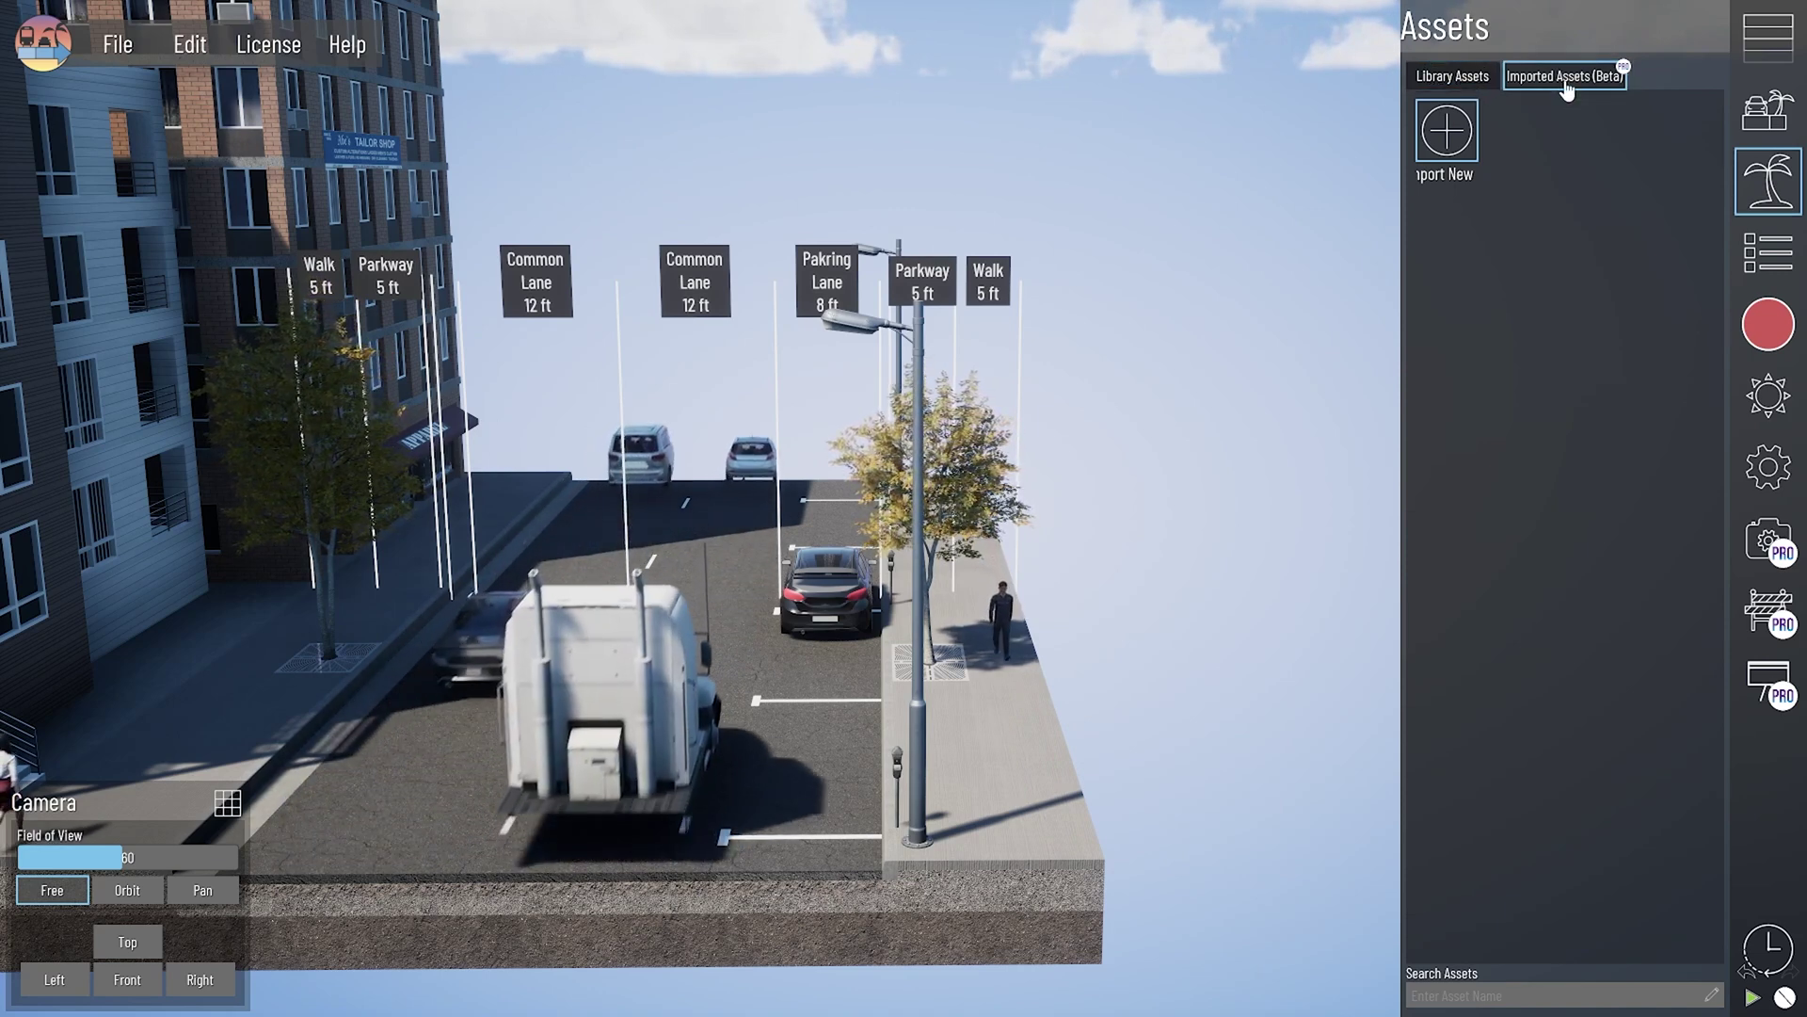
click(1447, 138)
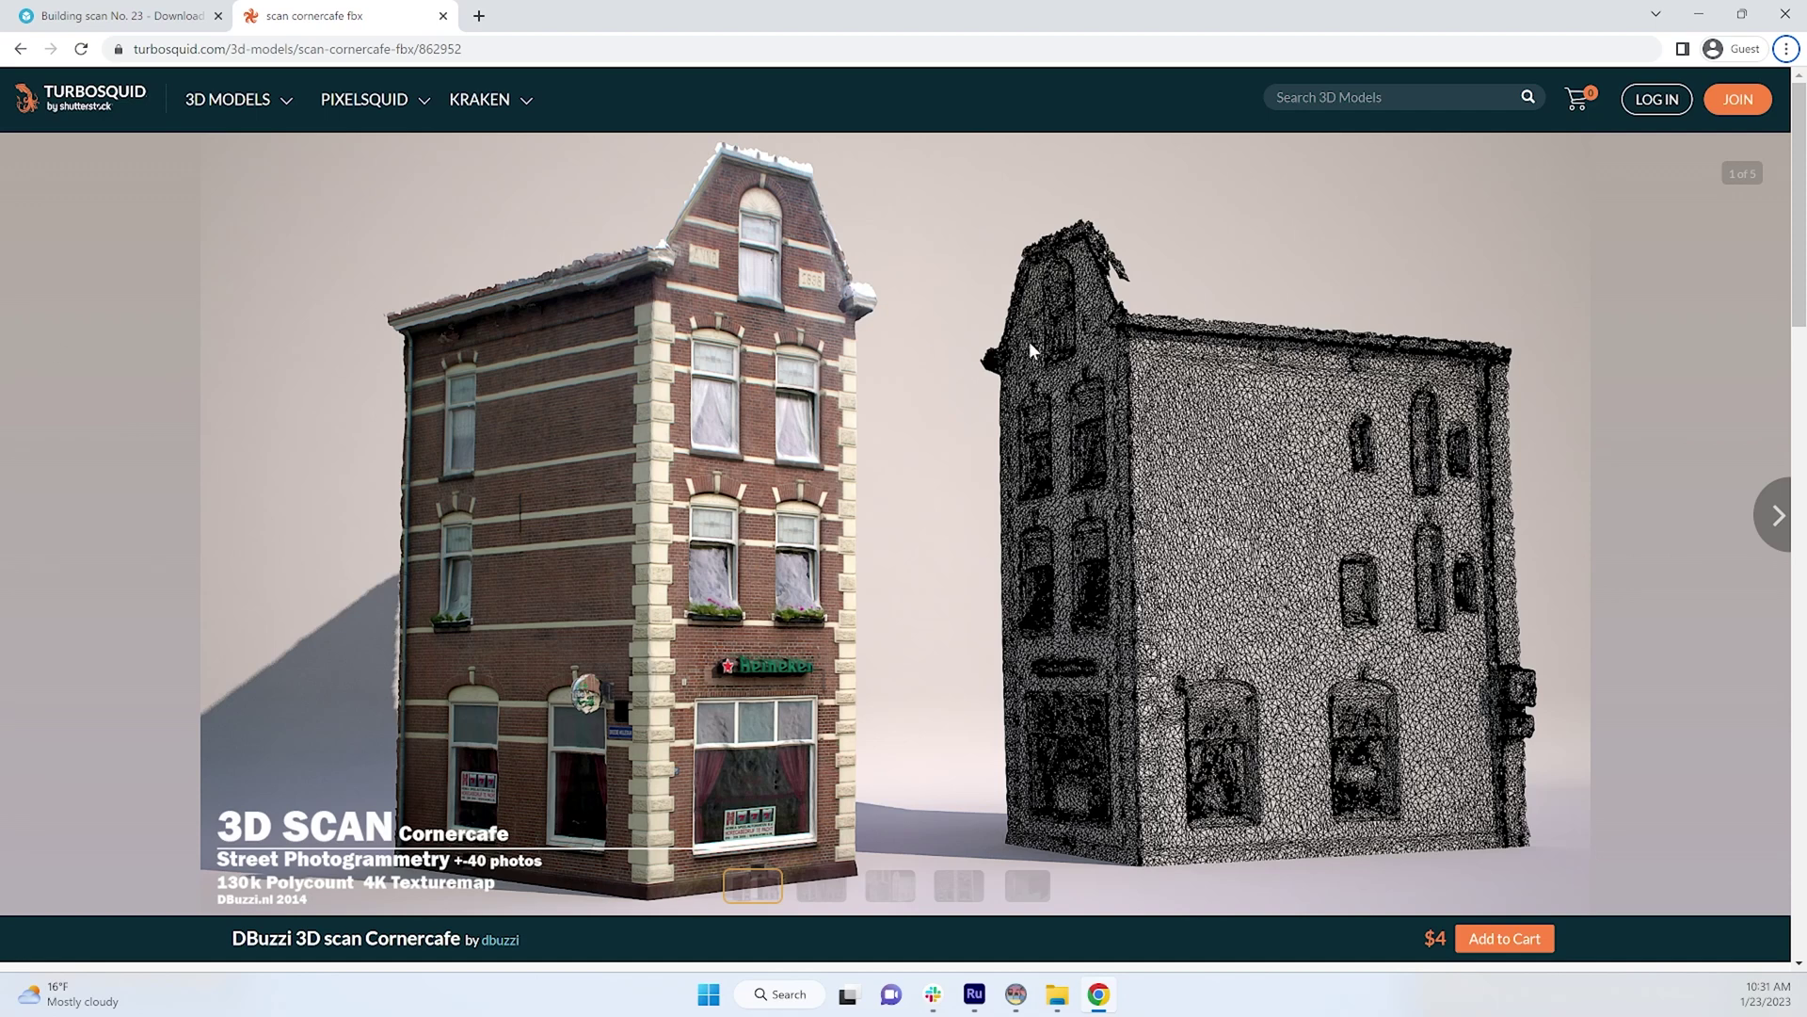
Step: Minimize Chrome after reviewing the TurboSquid Cornercafe page to return to the import dialog
click(1699, 15)
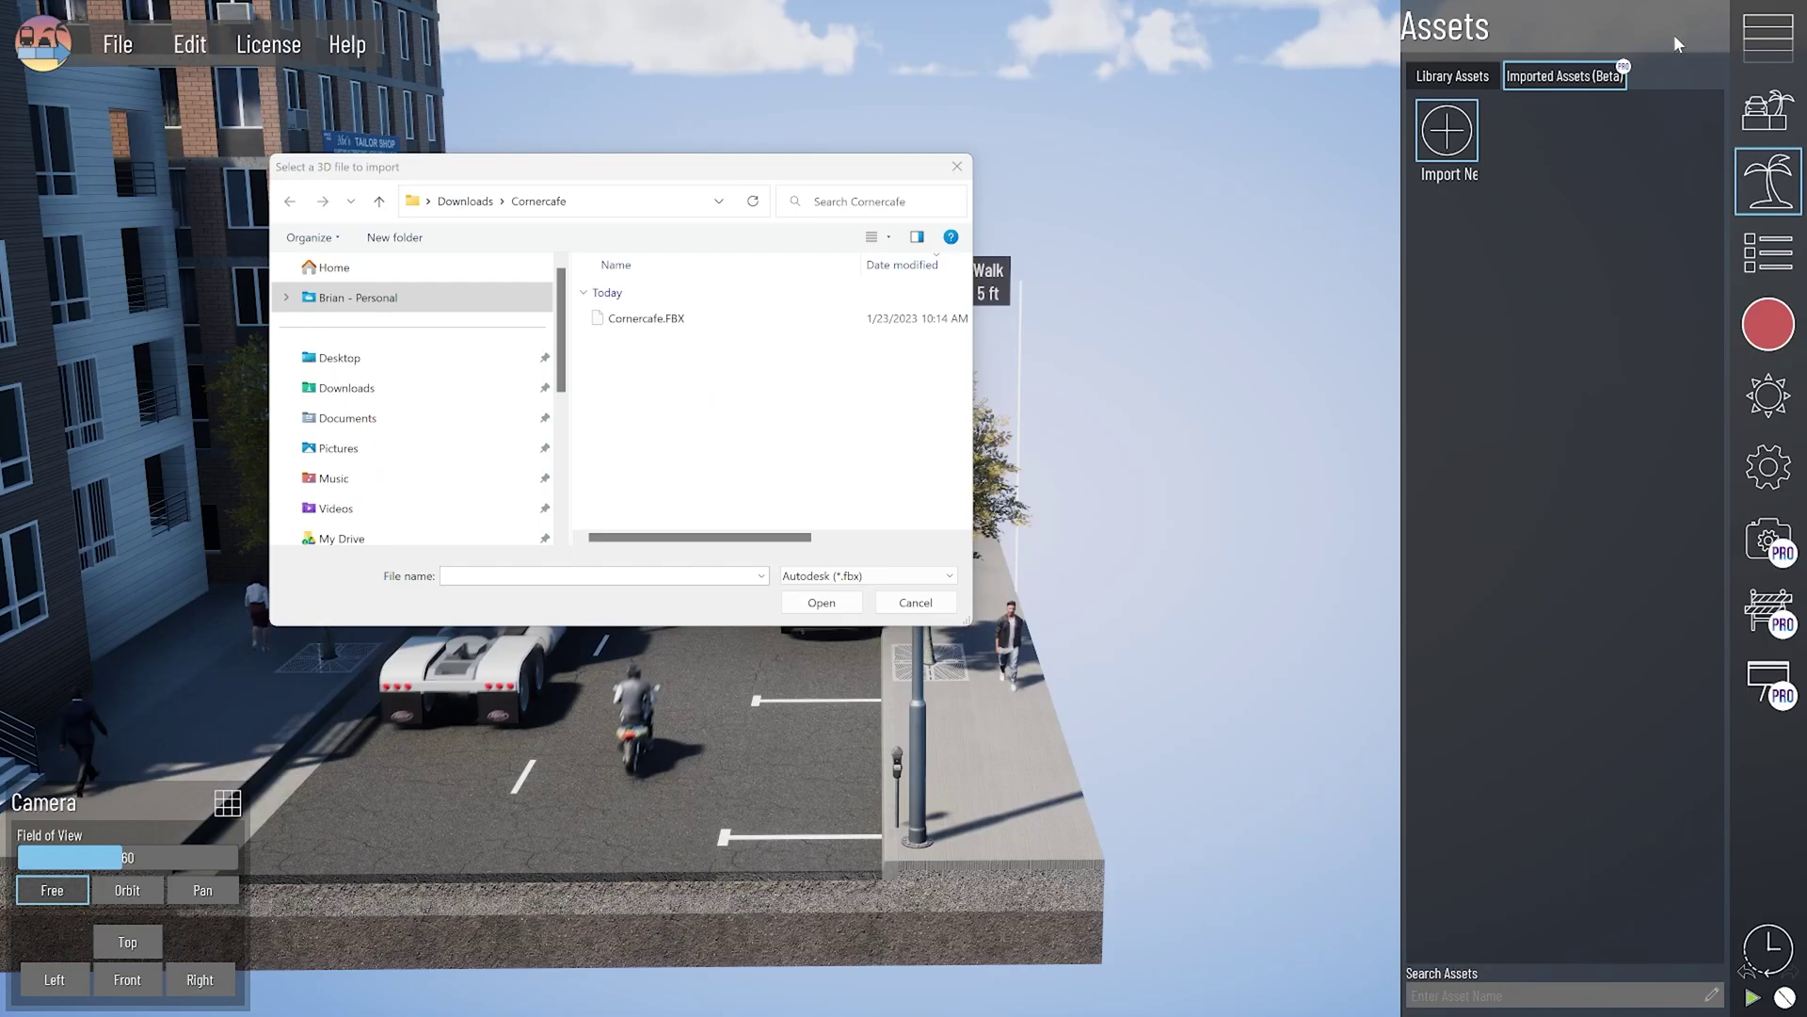
Step: Import Cornercafe.FBX with the default importer on and Generate New Normals unchecked
double_click(693, 321)
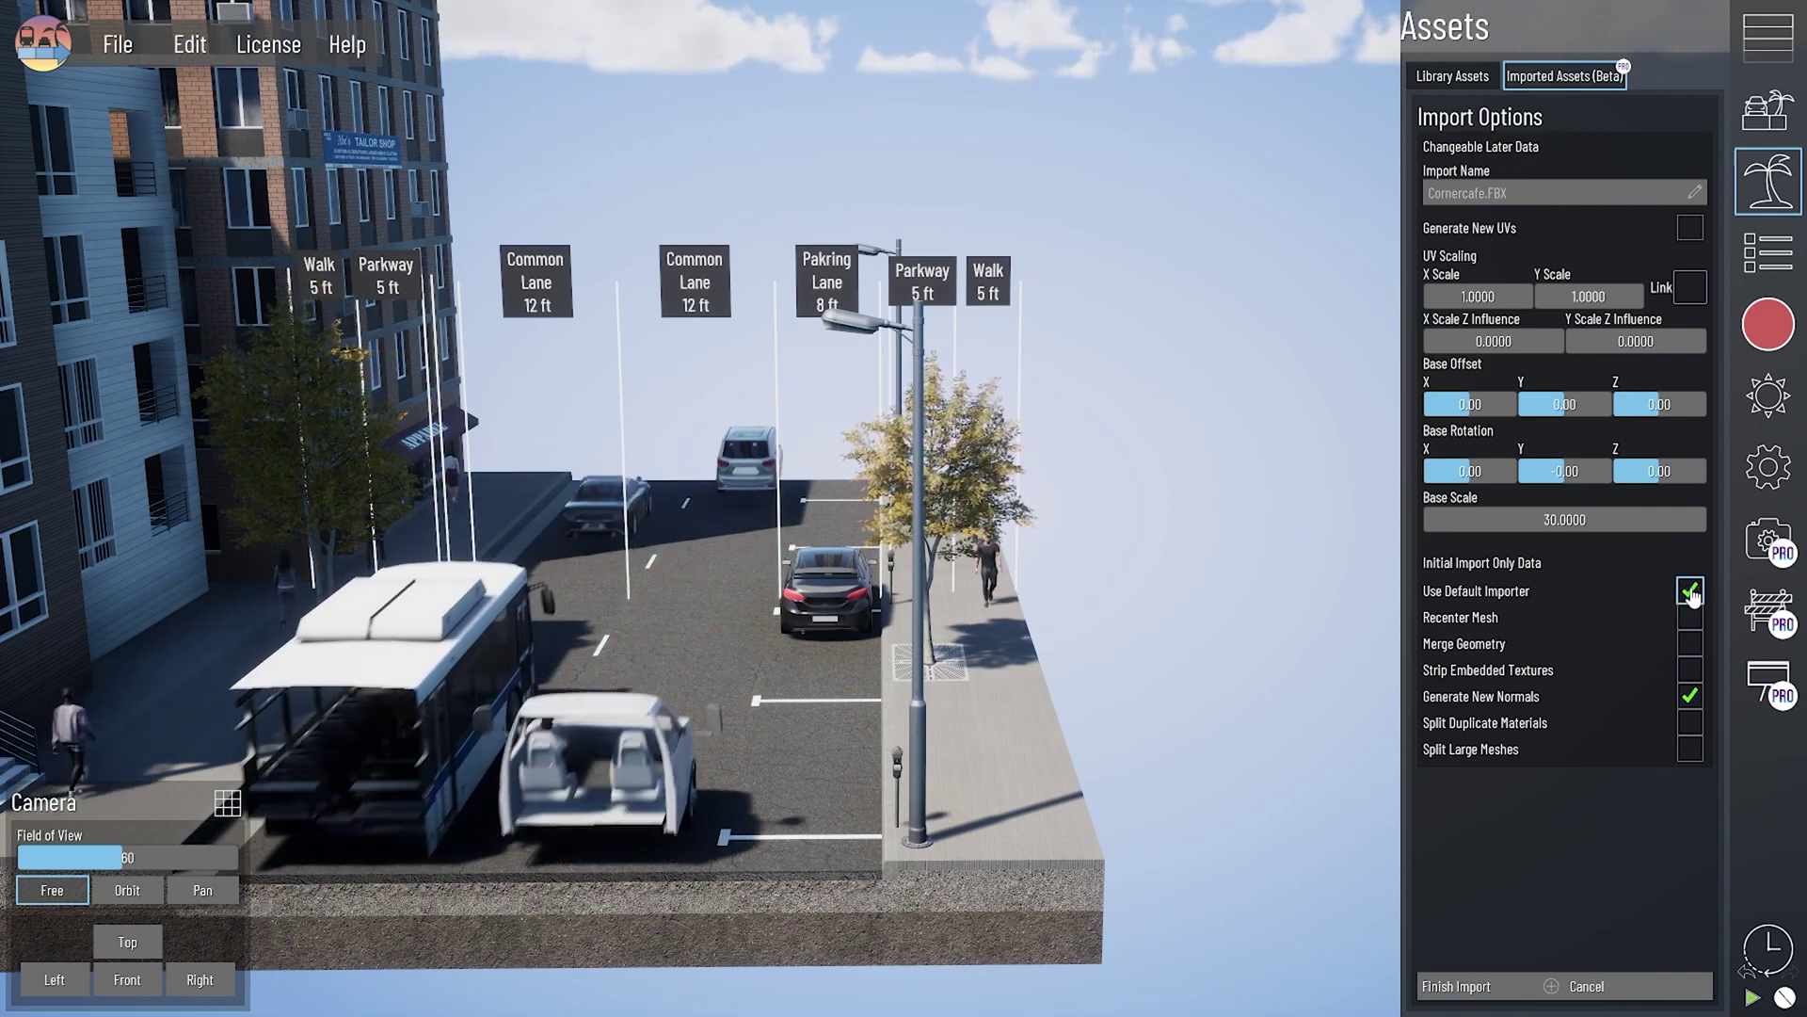
click(1690, 593)
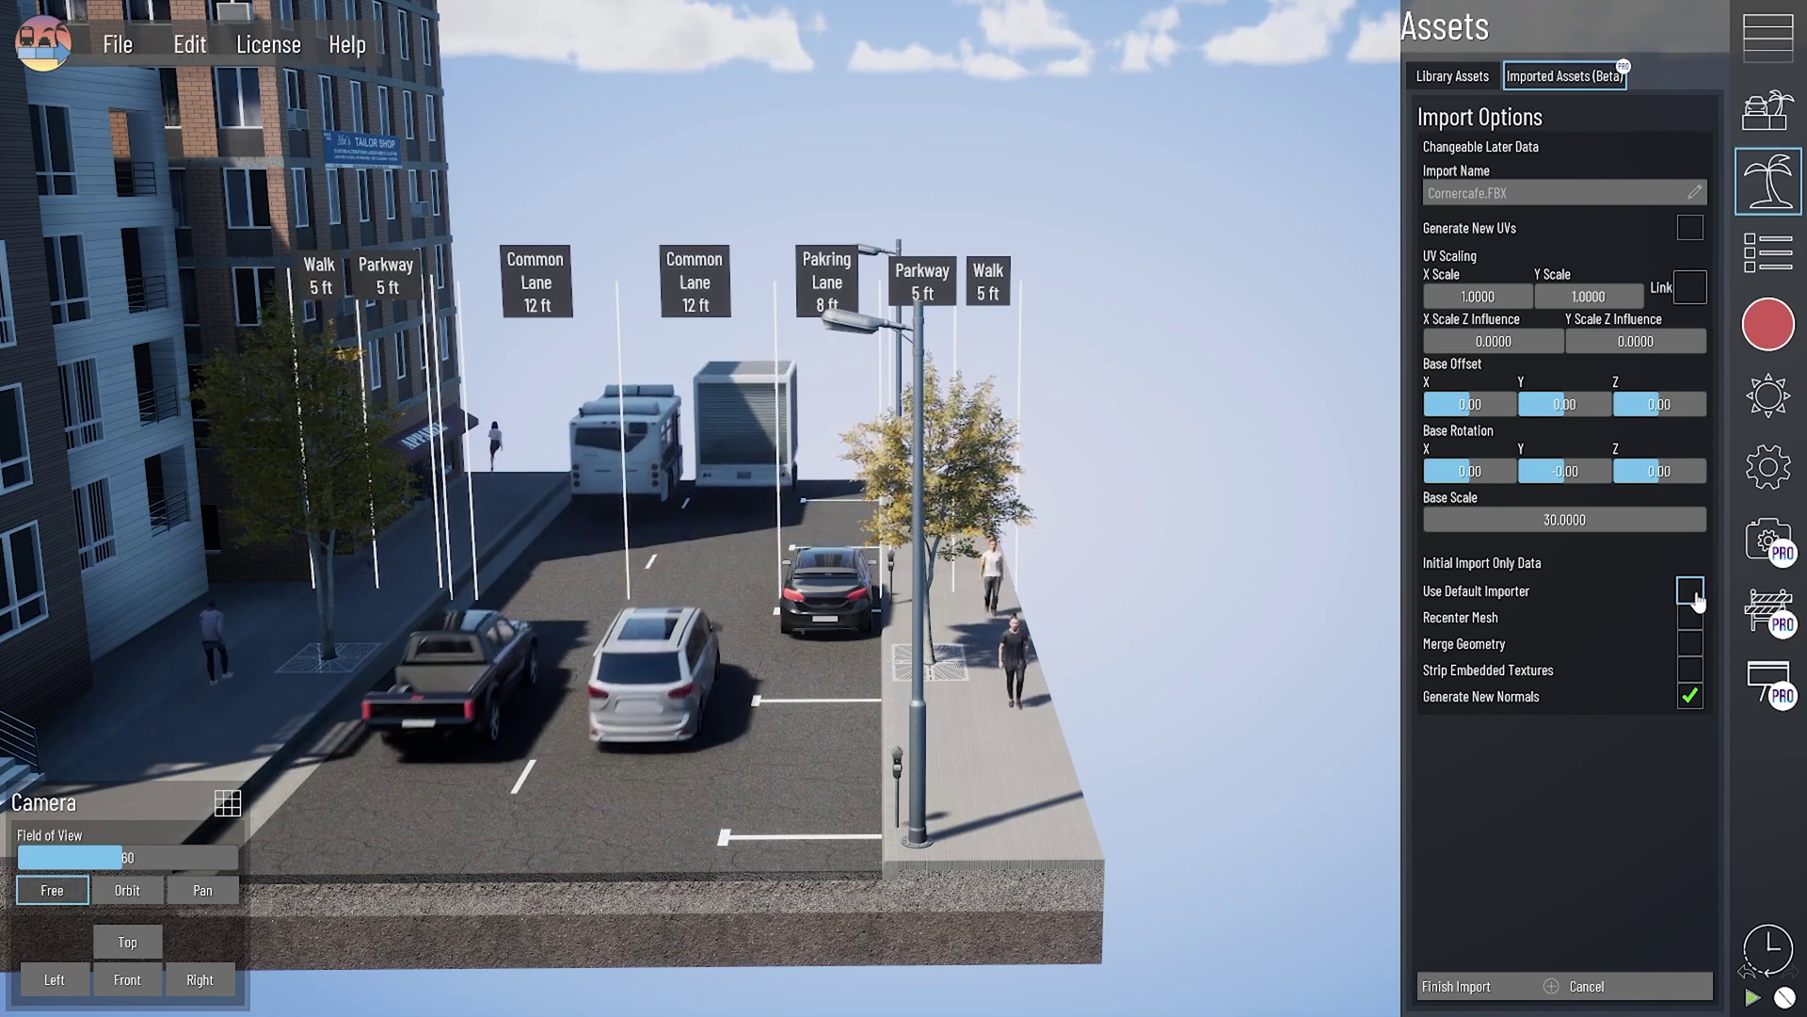
click(1690, 595)
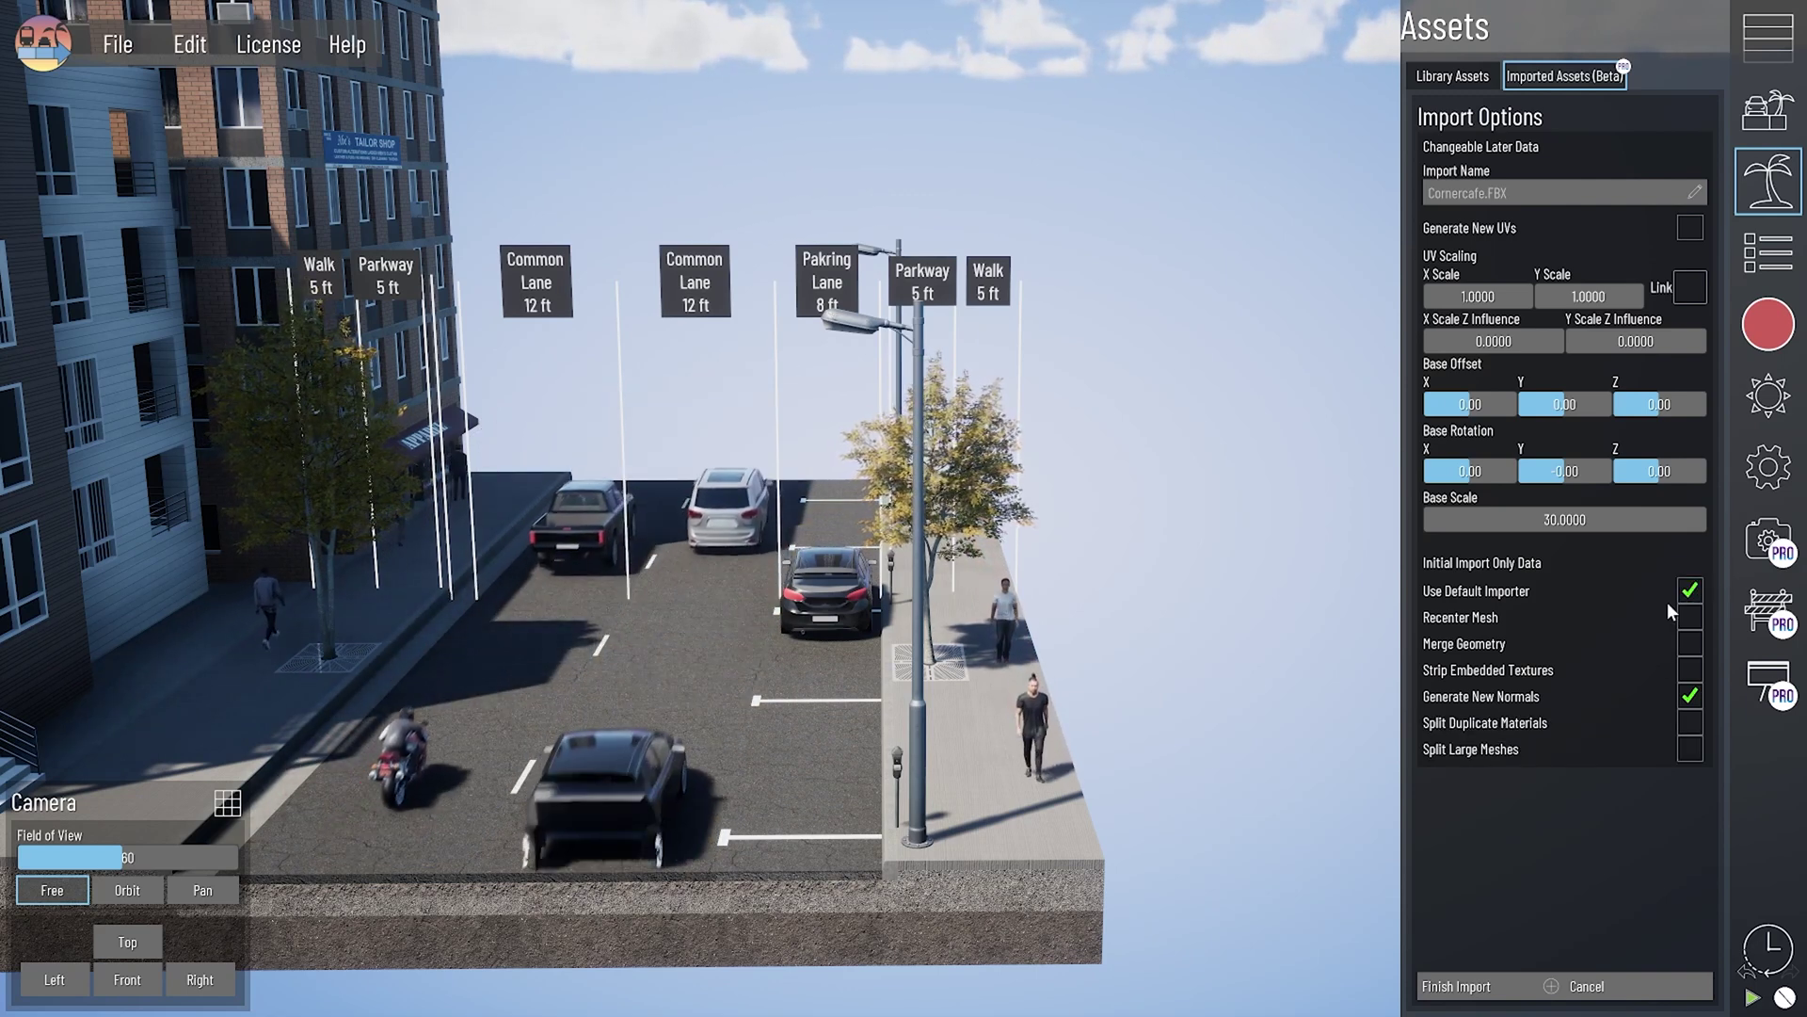
click(1690, 696)
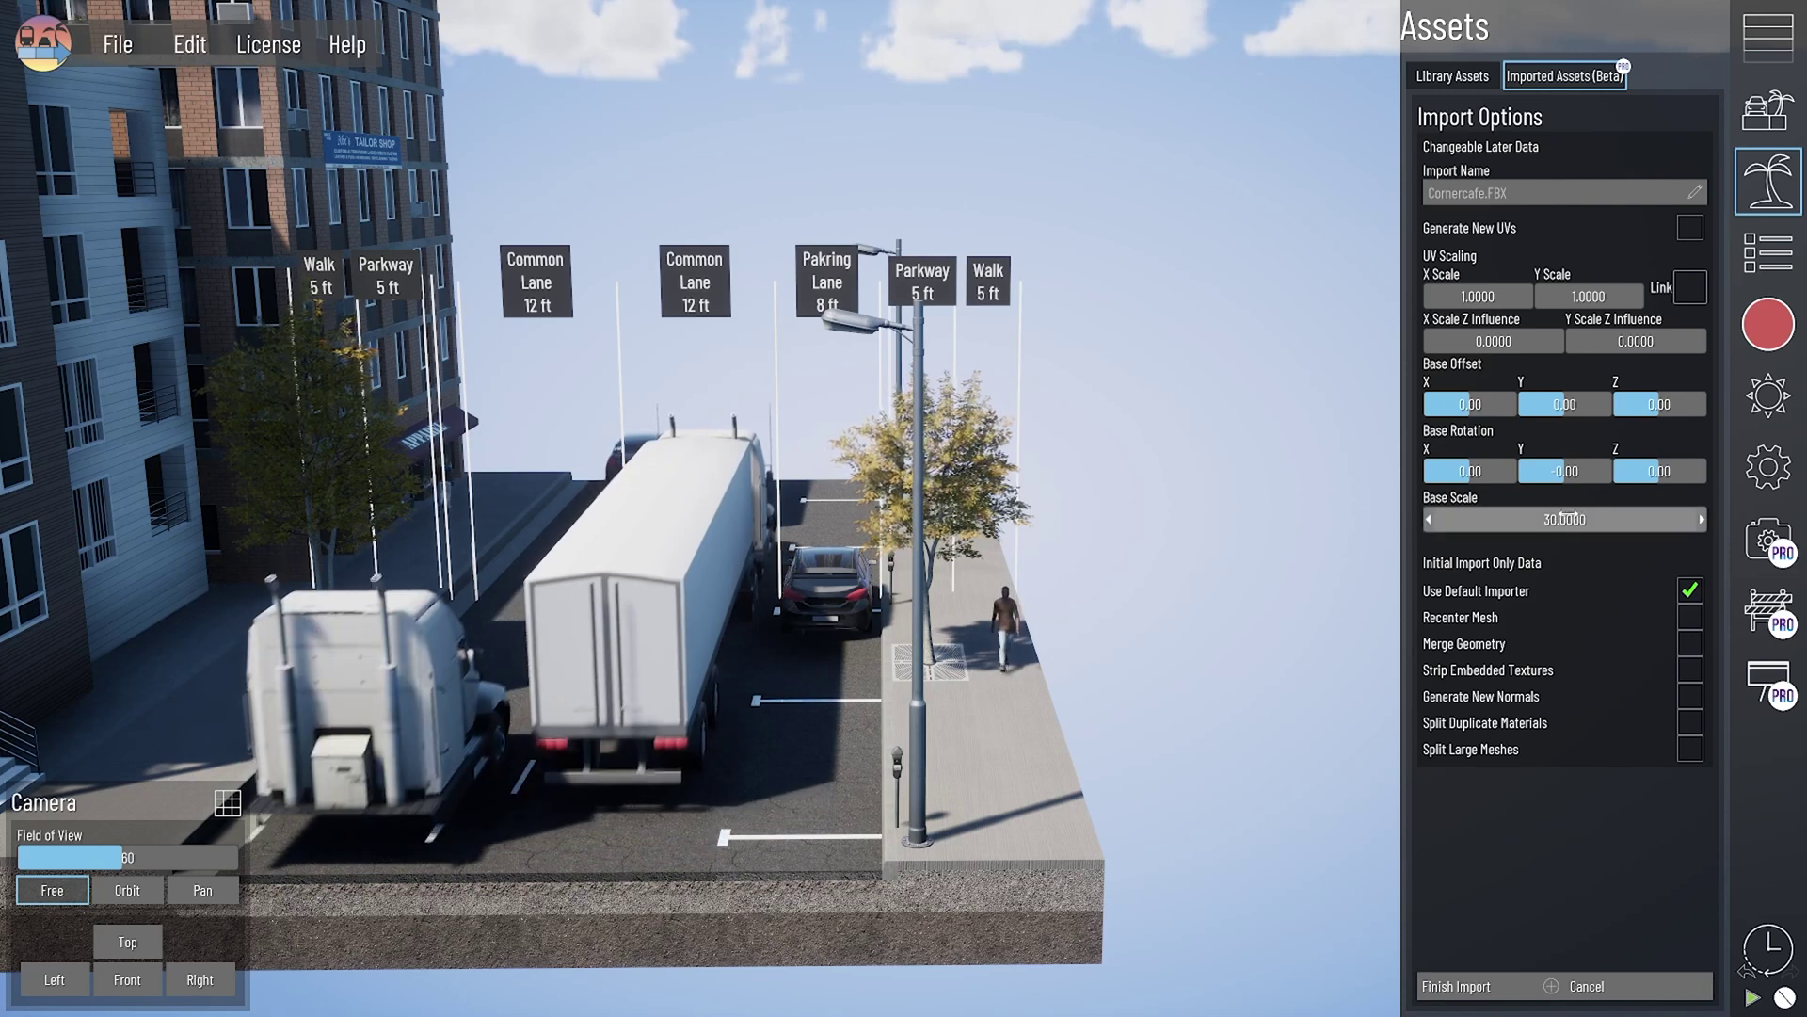
click(1480, 988)
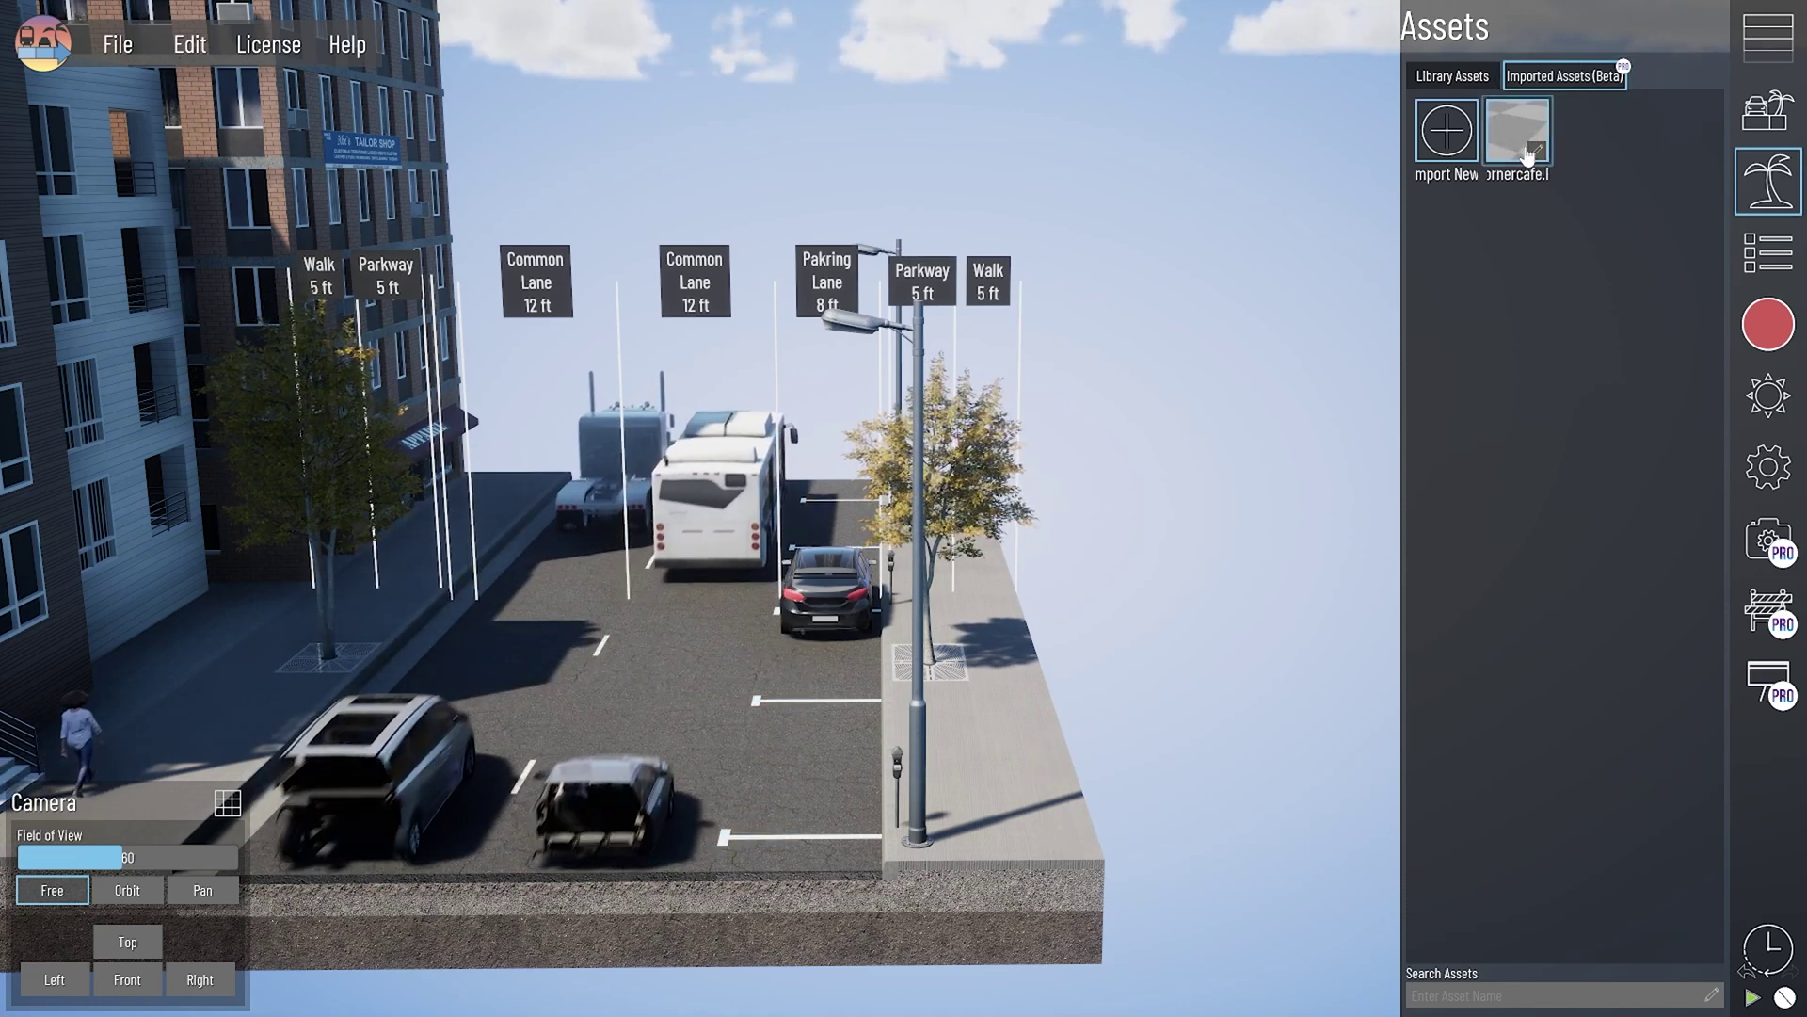
Step: Enable Buildings Small for the Cornercafe asset, add a Buildings Small section and view its asset settings
click(1518, 151)
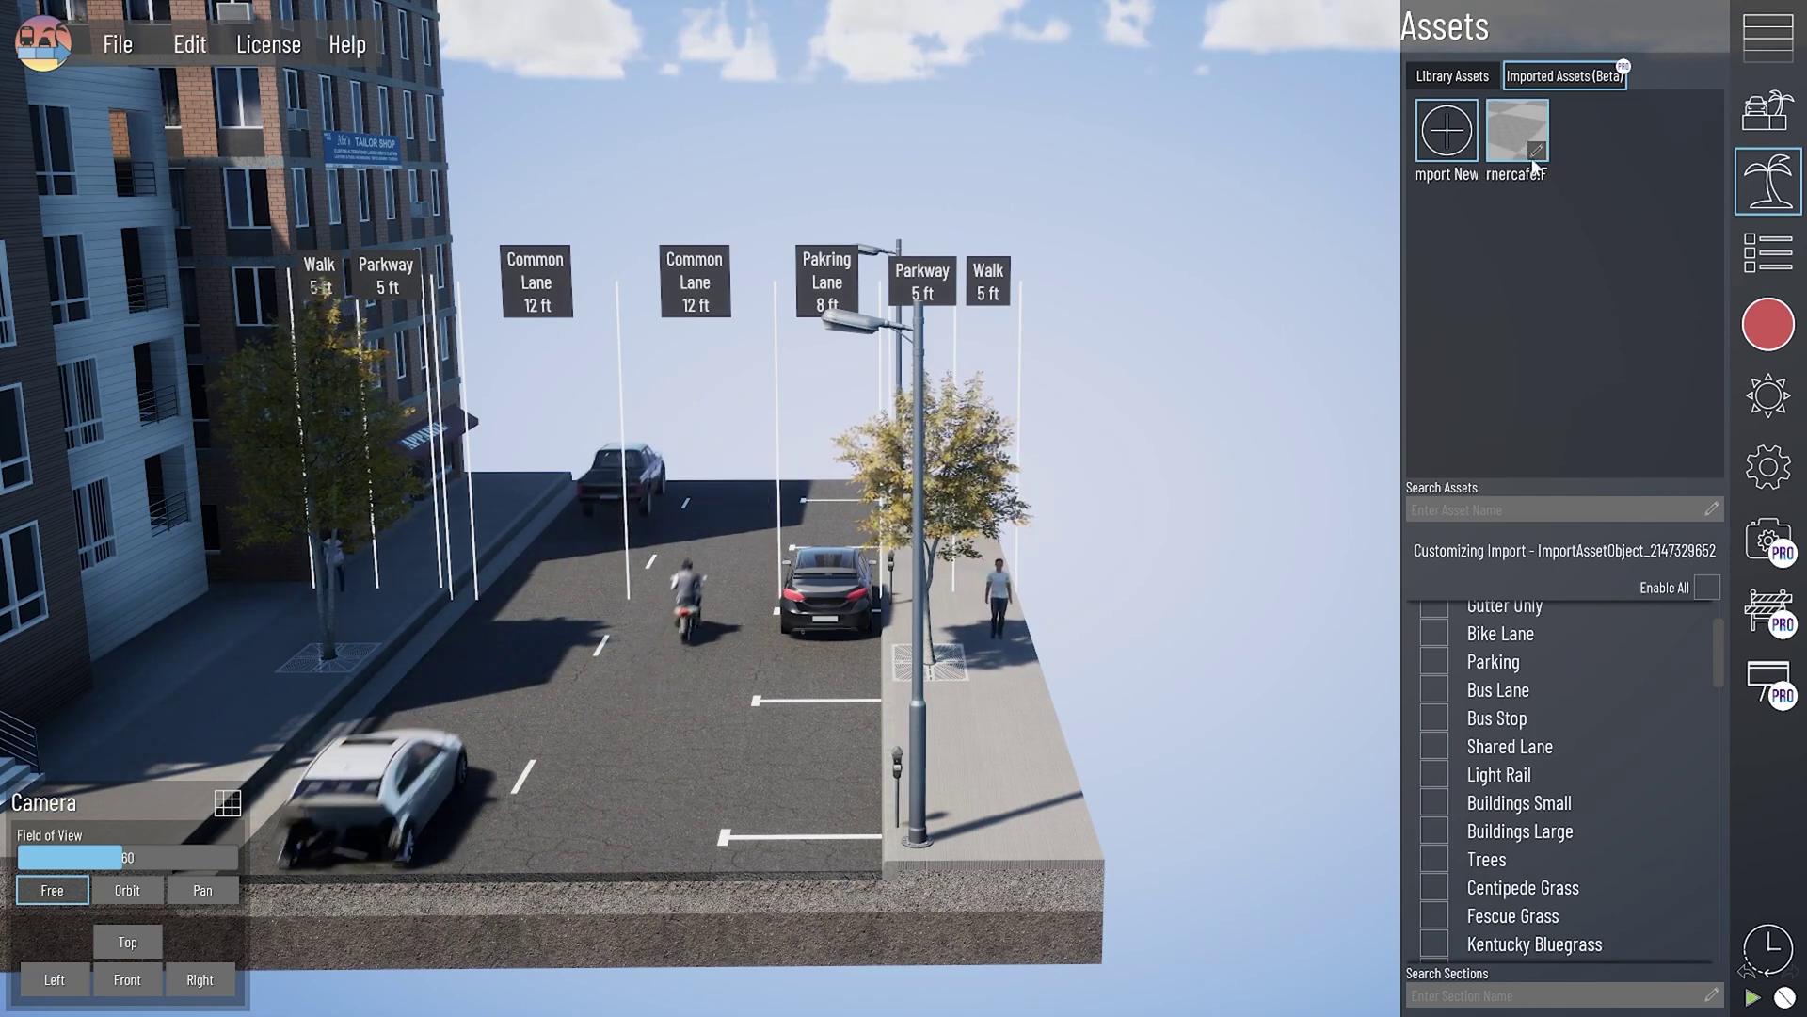
click(1434, 802)
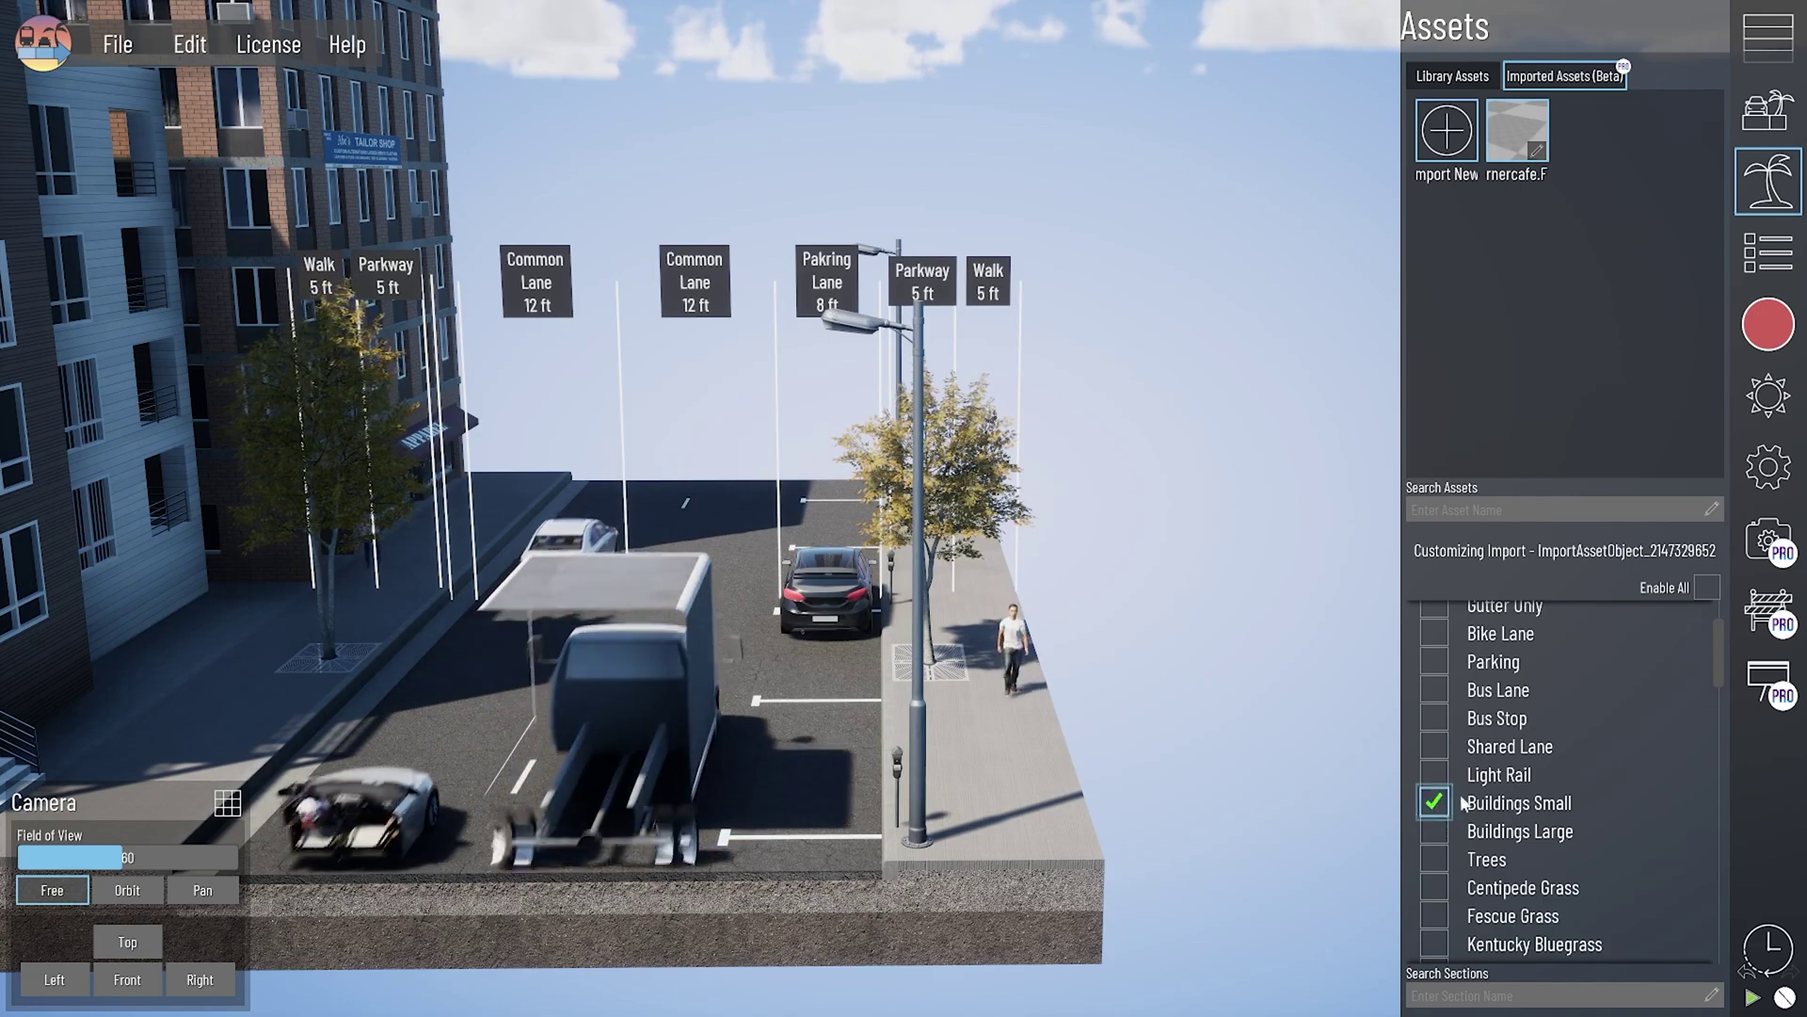
click(1778, 43)
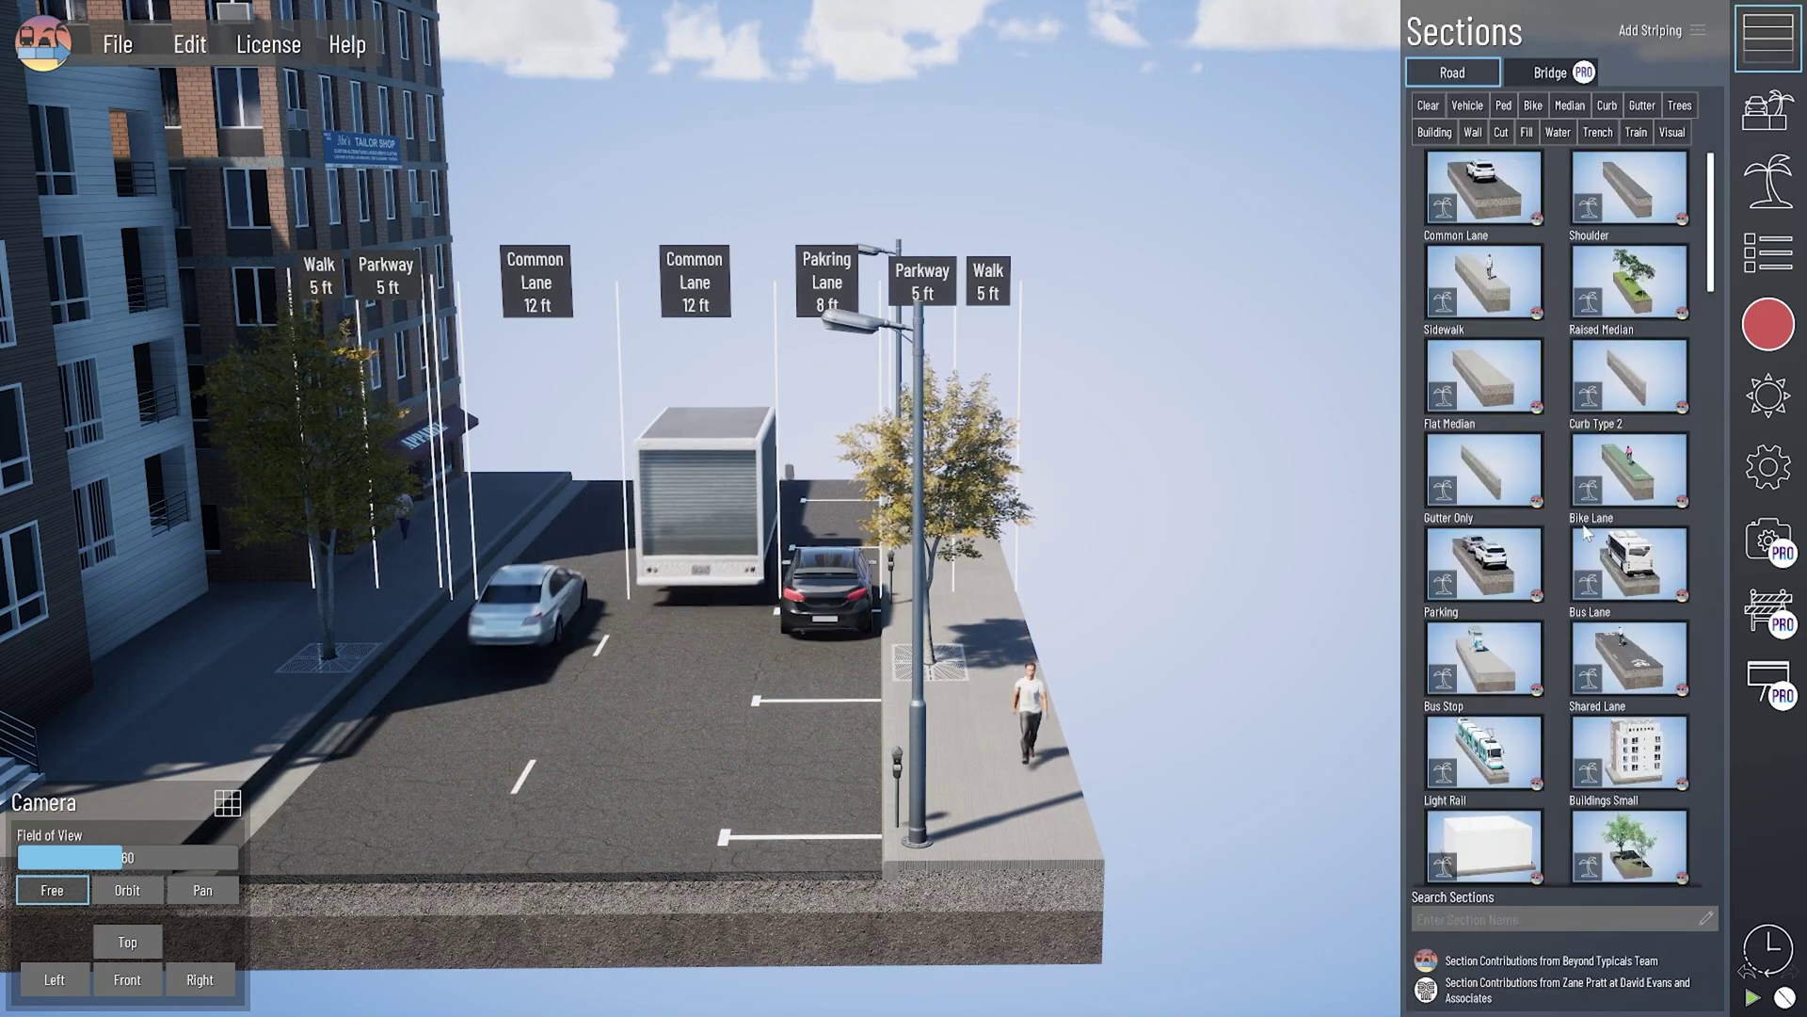
click(1607, 770)
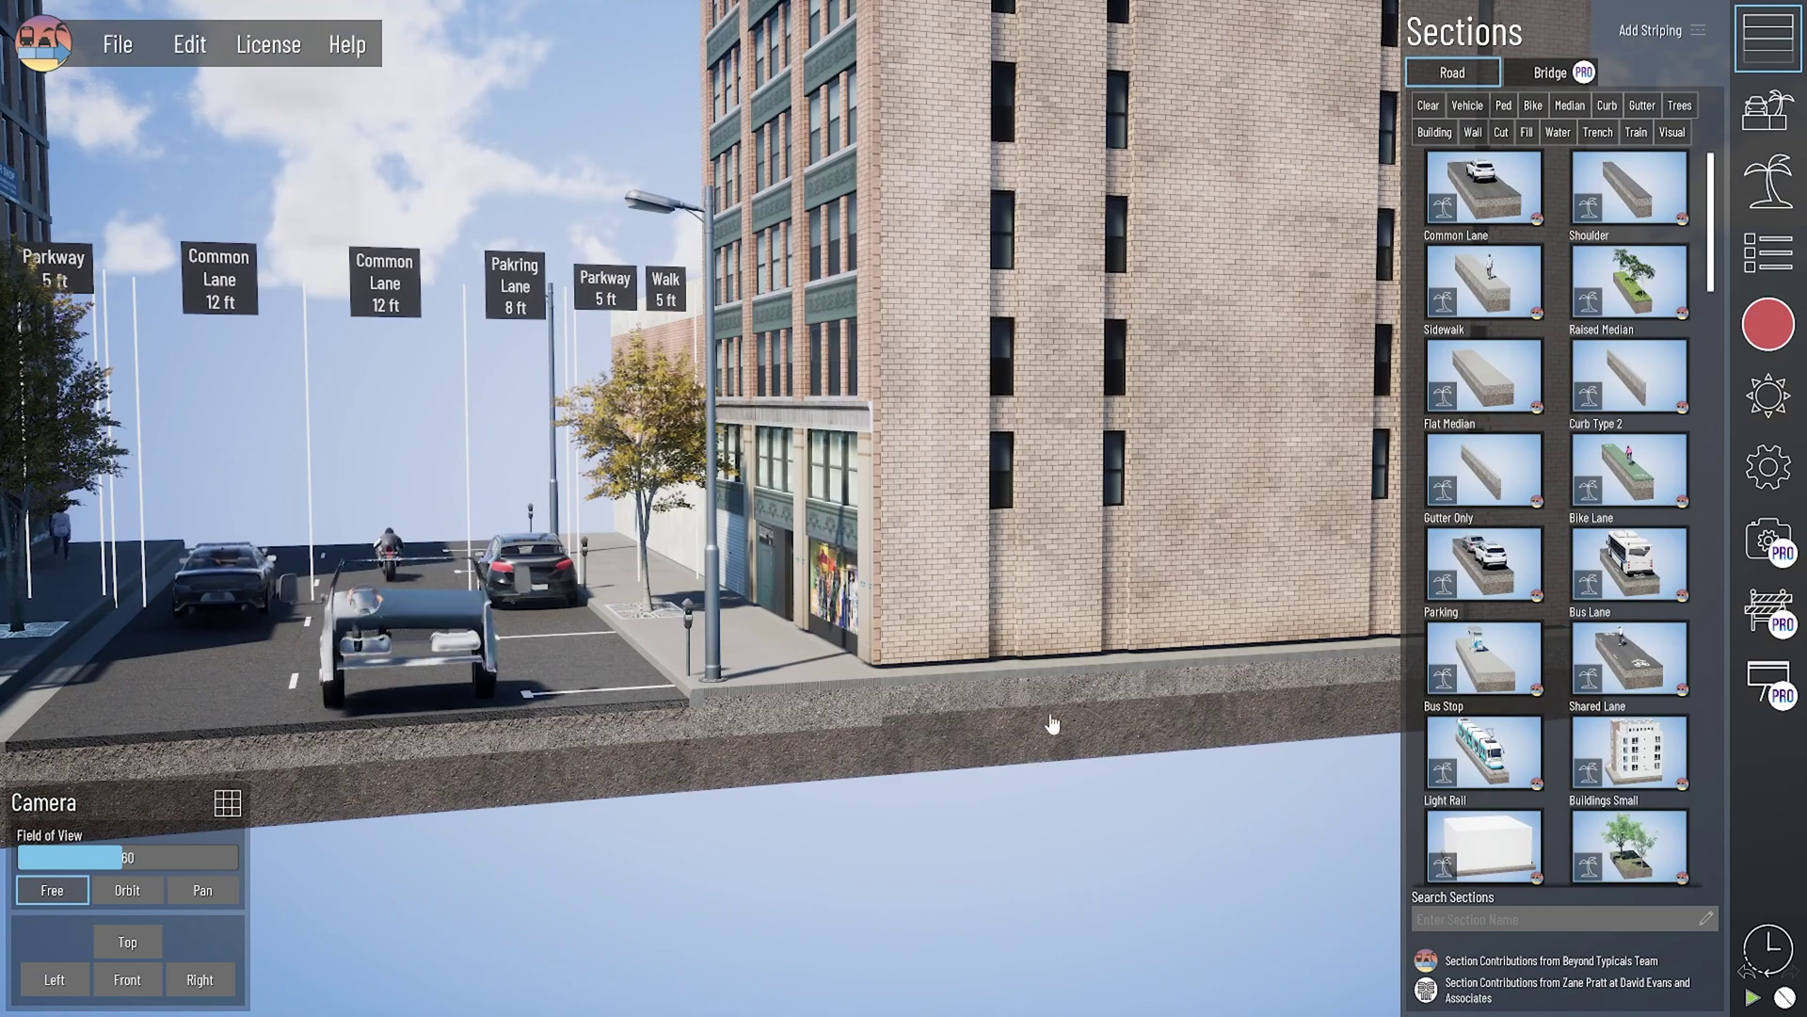
click(1053, 723)
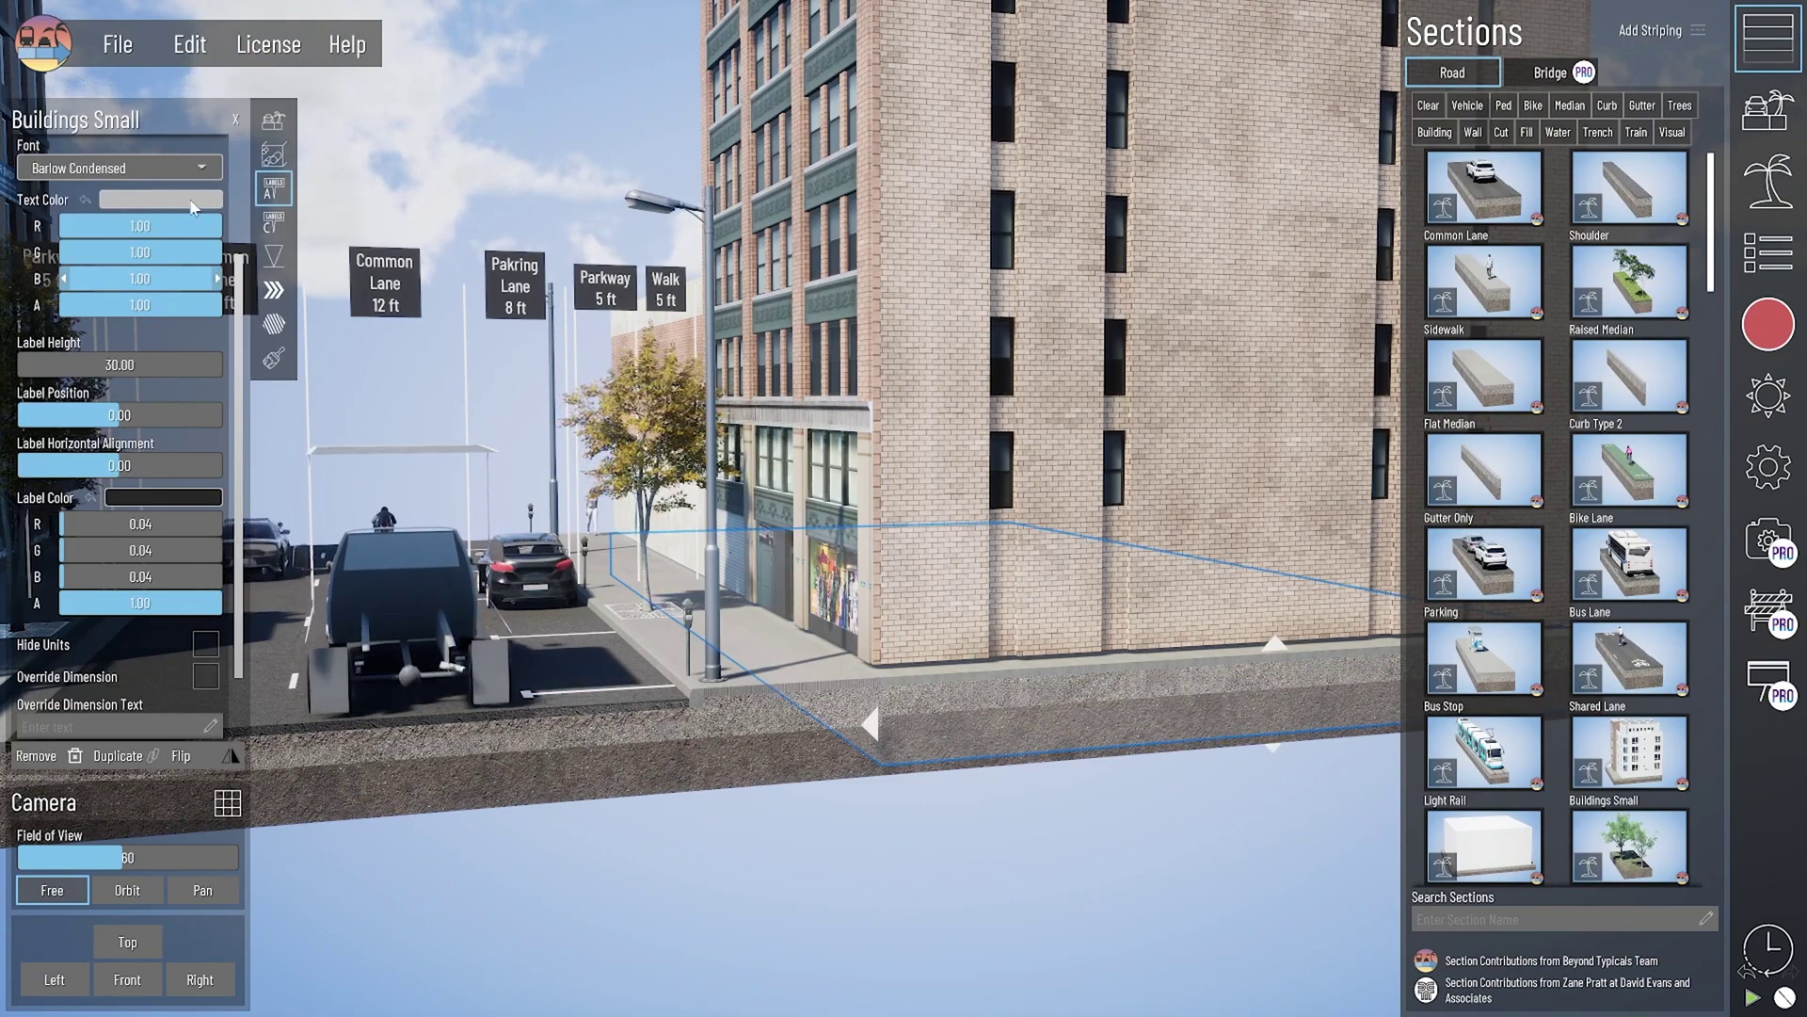
click(273, 119)
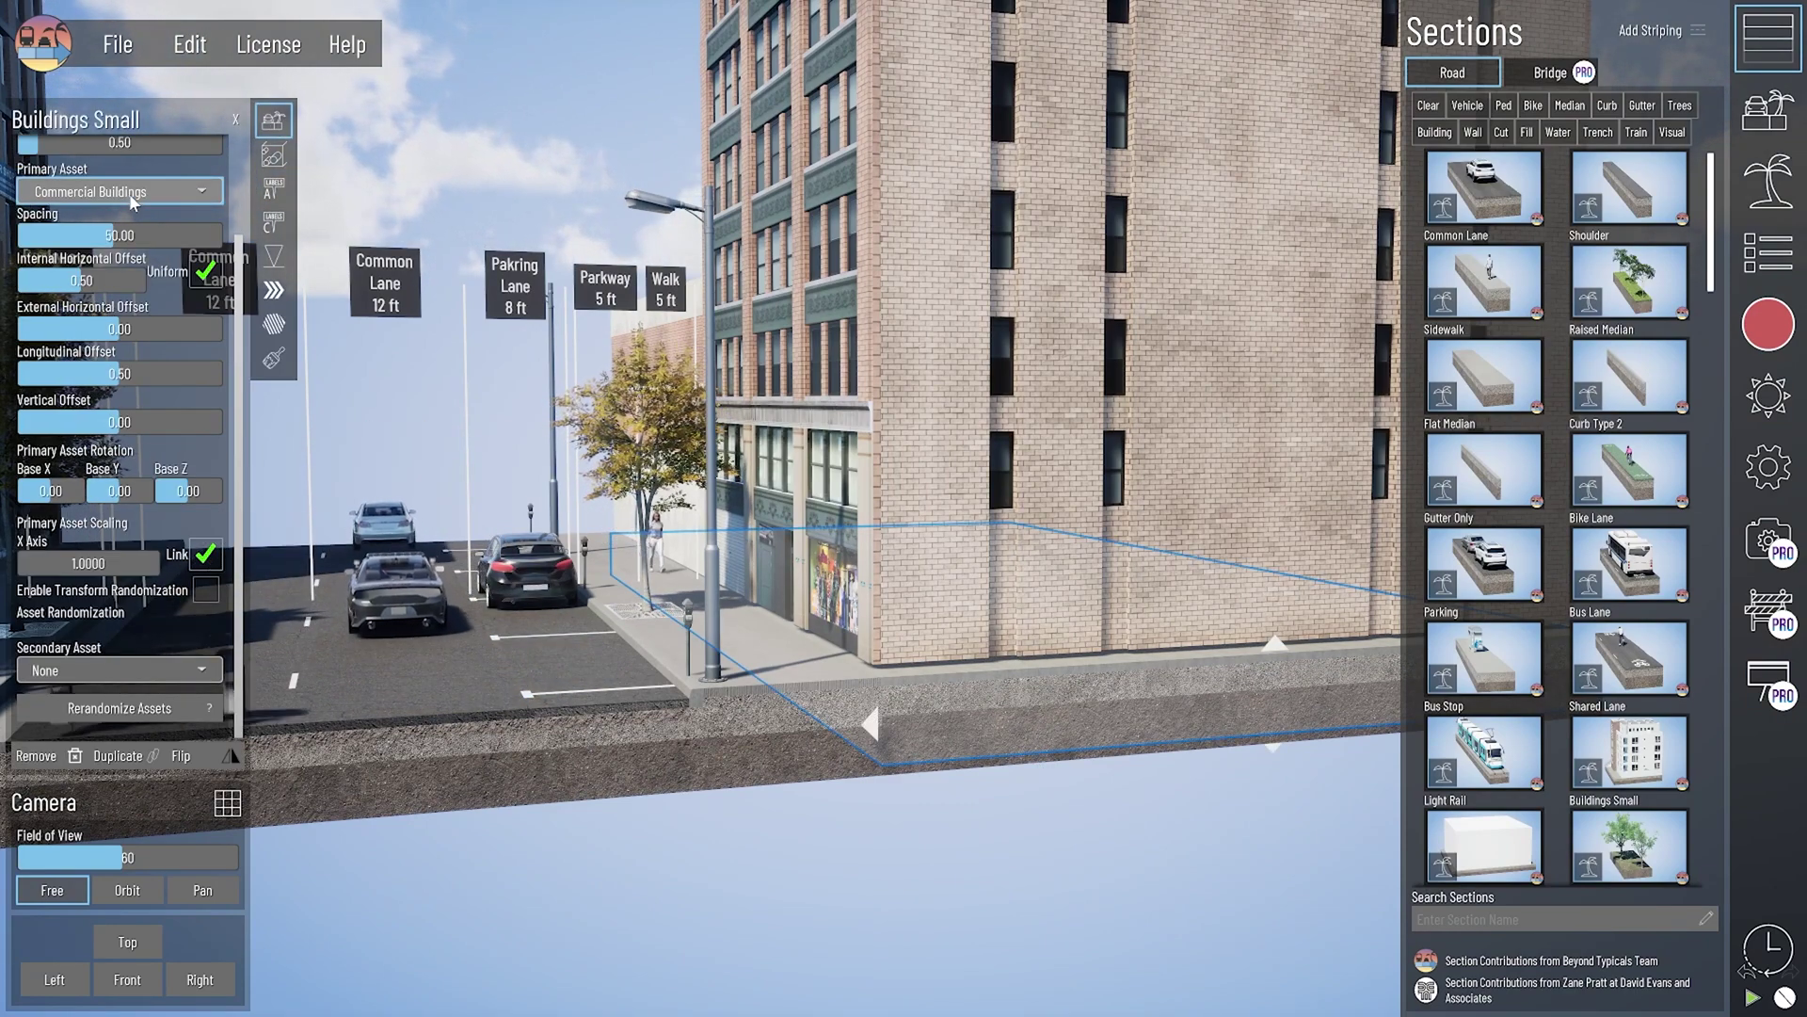
Step: Set the Buildings Small section's Primary Asset to None
click(133, 201)
click(130, 222)
right_drag(433, 348, 441, 436)
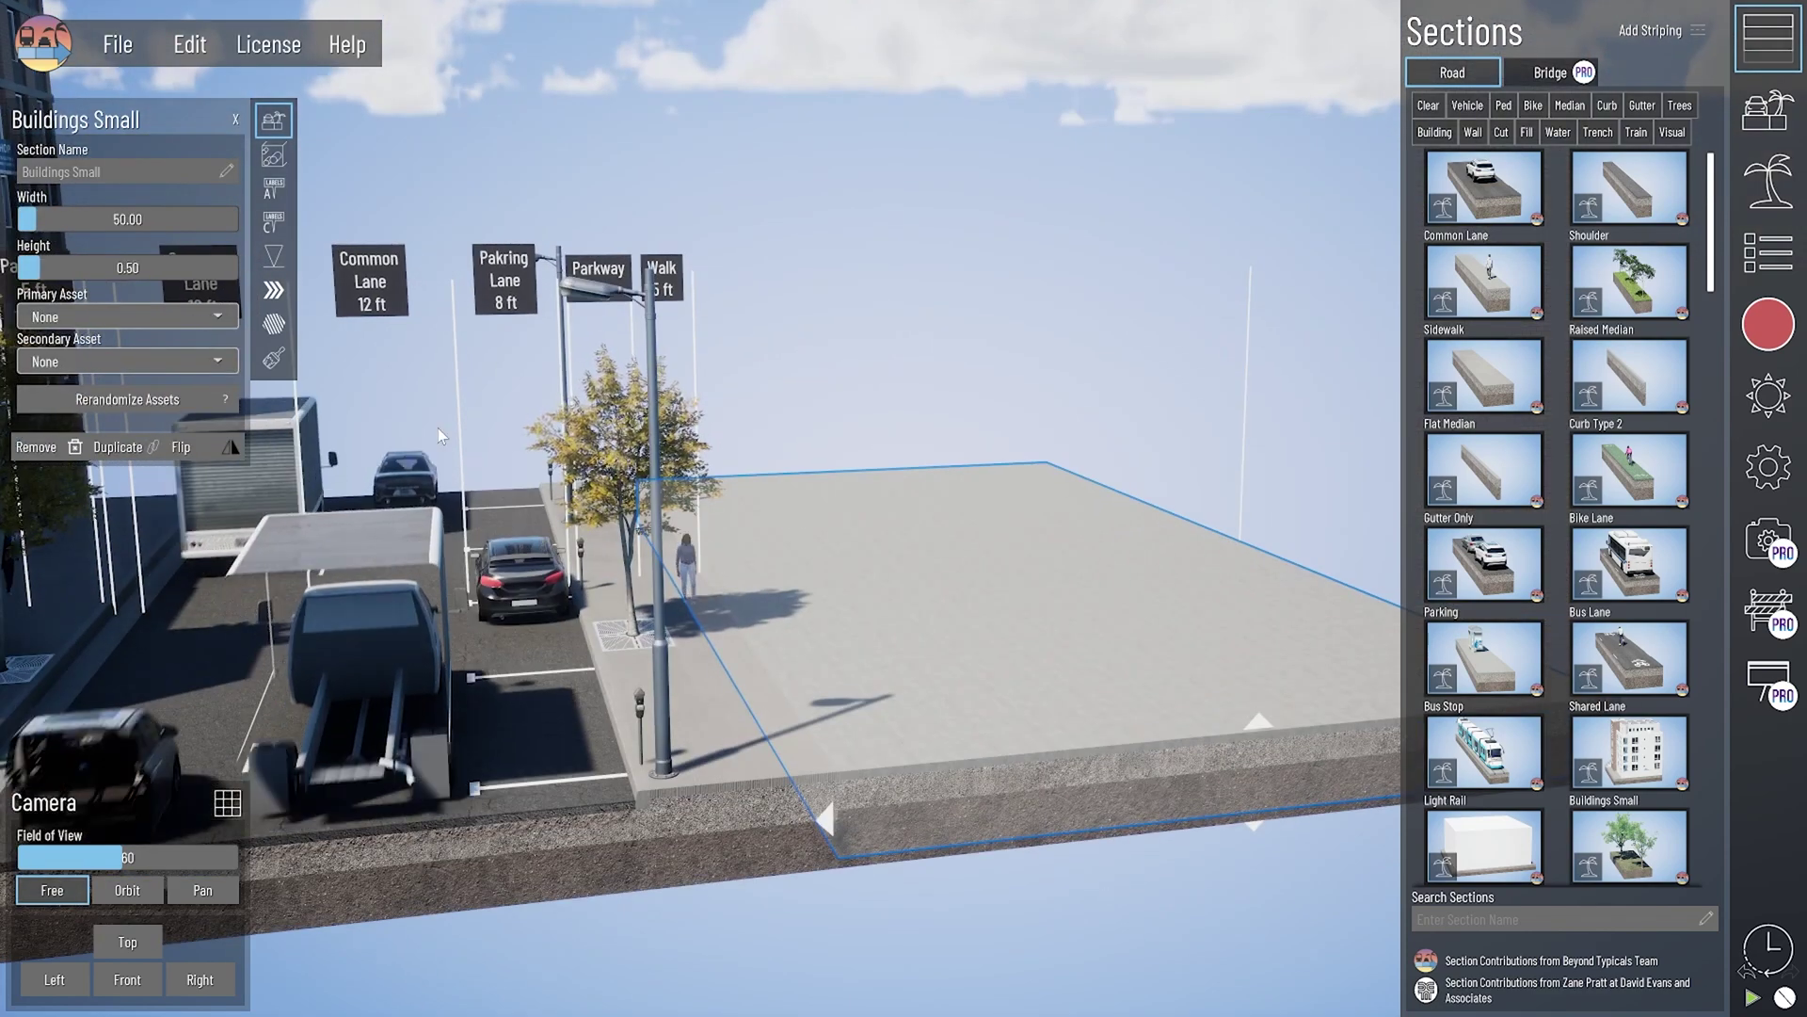
Step: Place Cornercafe.FBX by hand on the section, raise it to Z 772.92 and rotate it to 86.54°
click(274, 254)
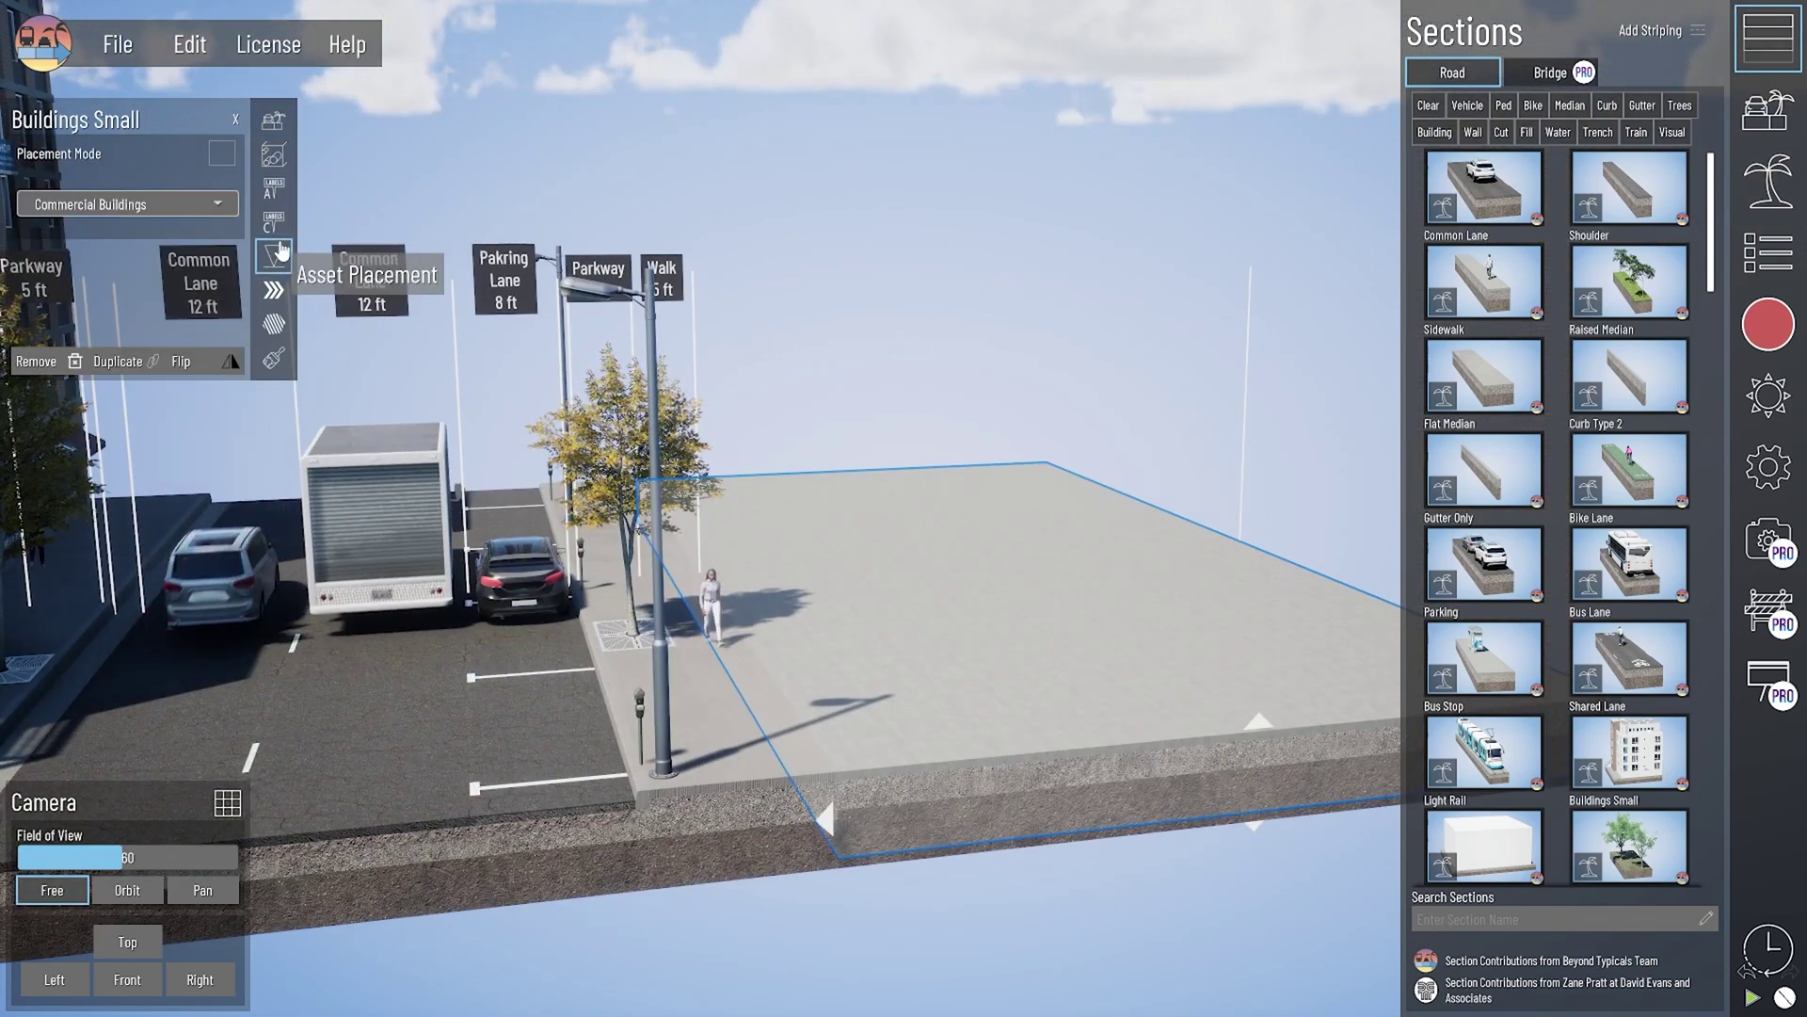
click(221, 153)
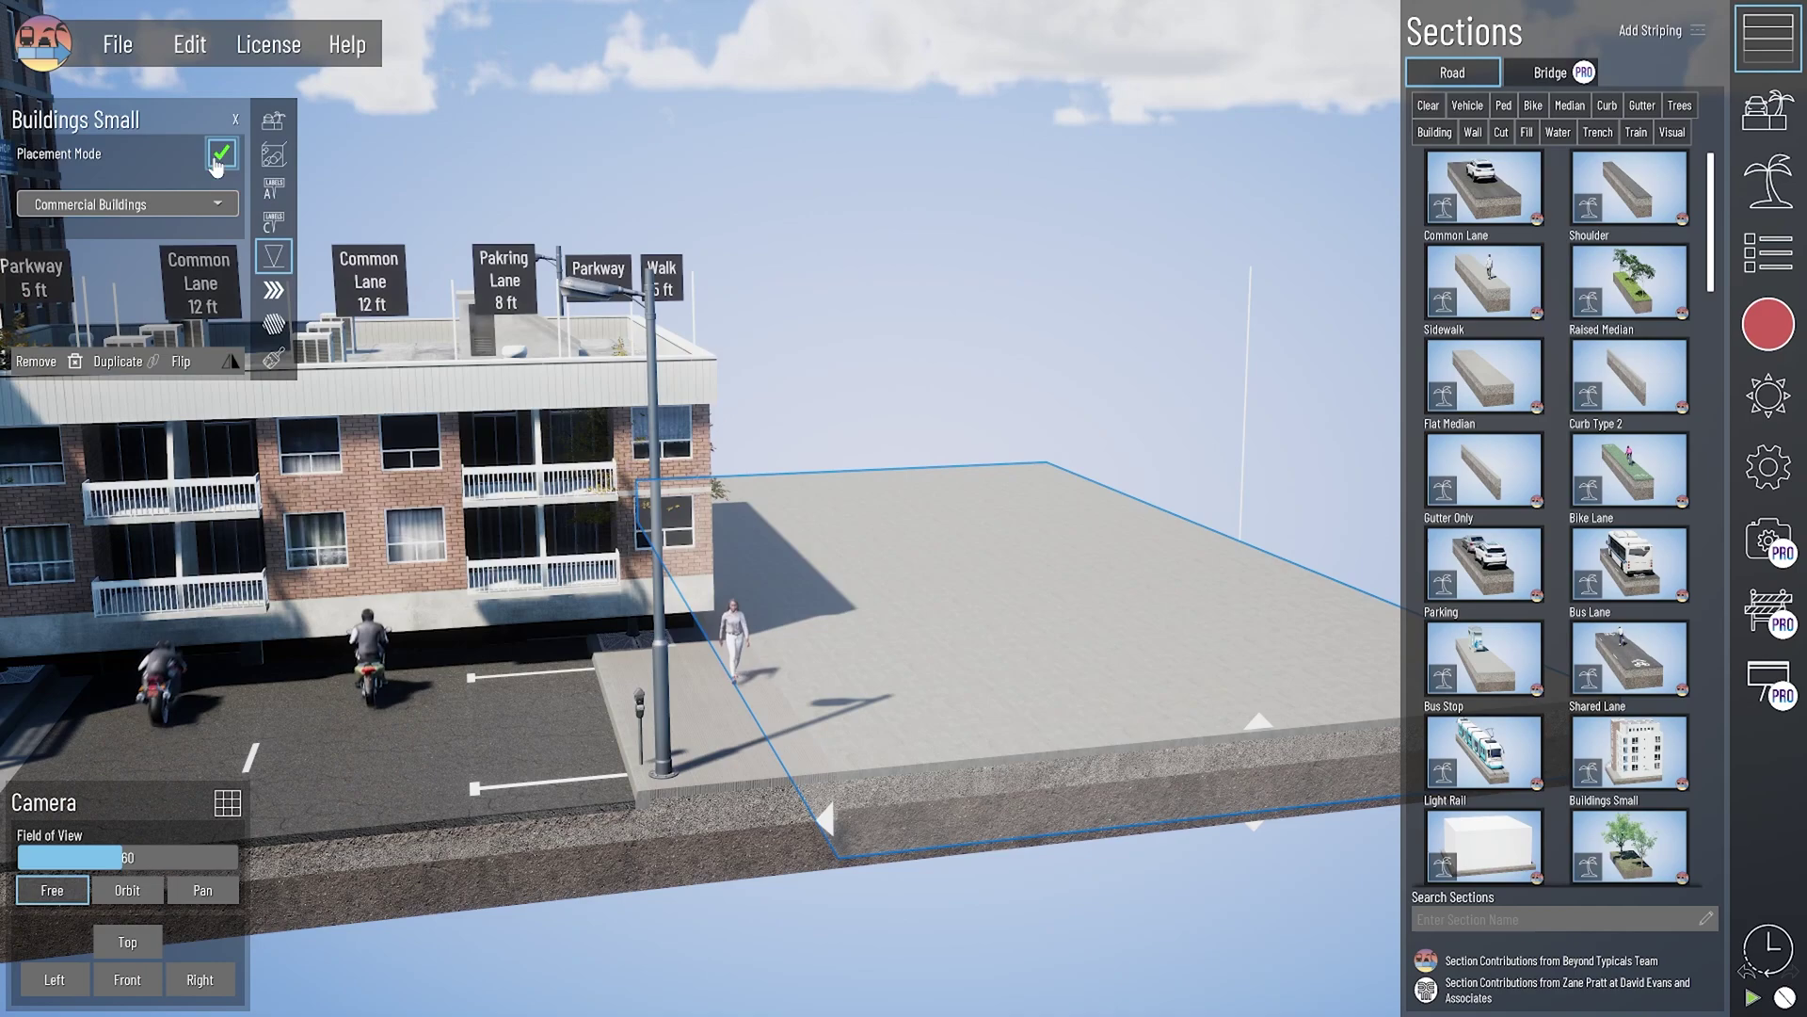
click(192, 209)
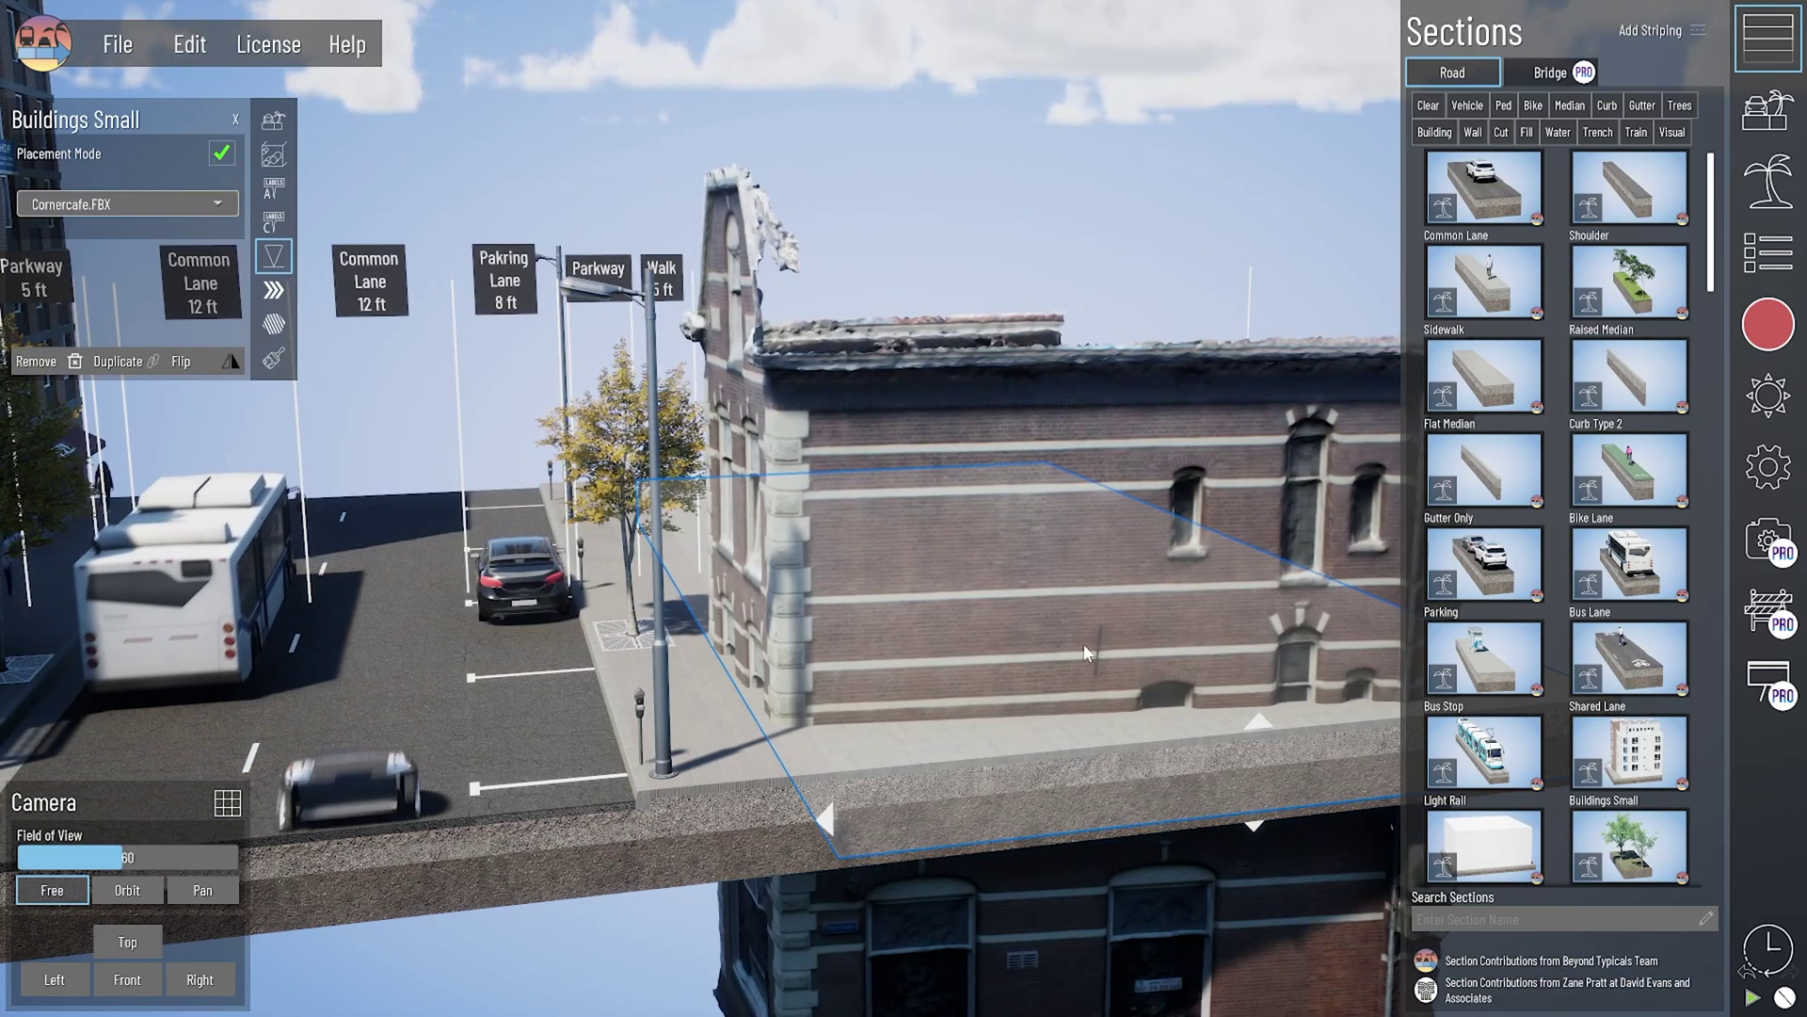
middle_drag(1082, 643, 967, 633)
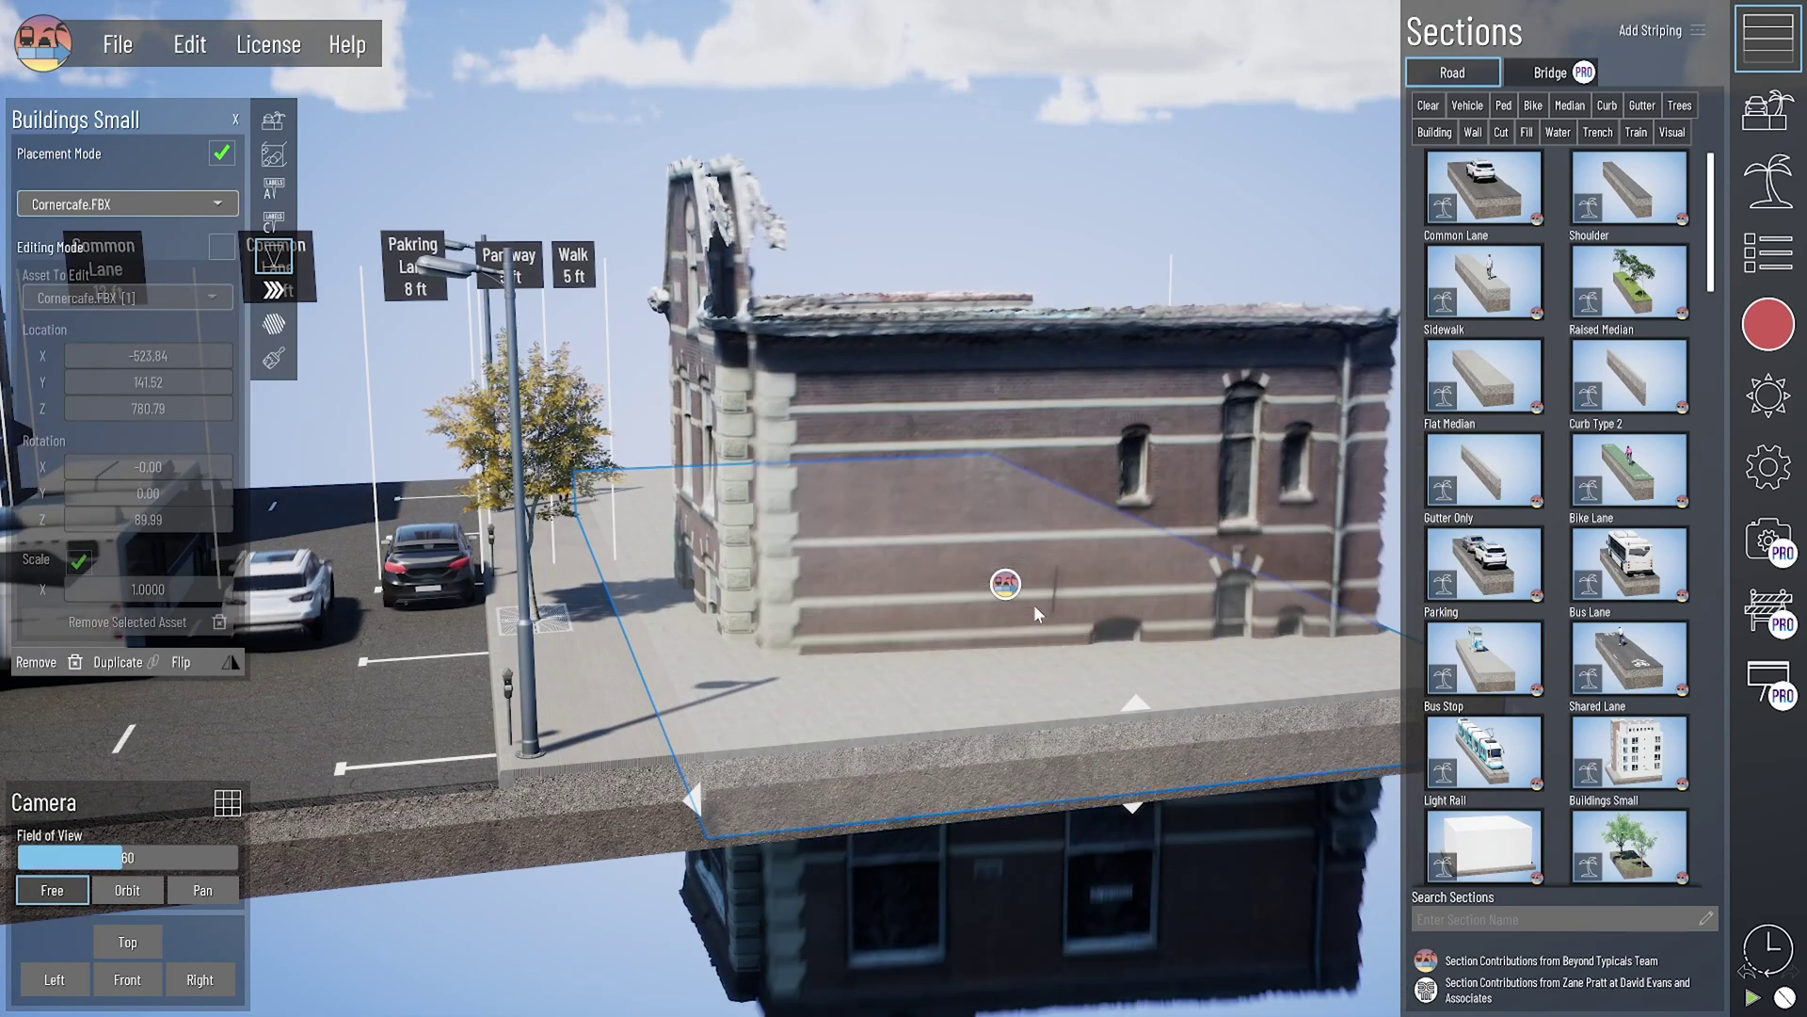
click(1005, 585)
drag(1019, 480, 992, 155)
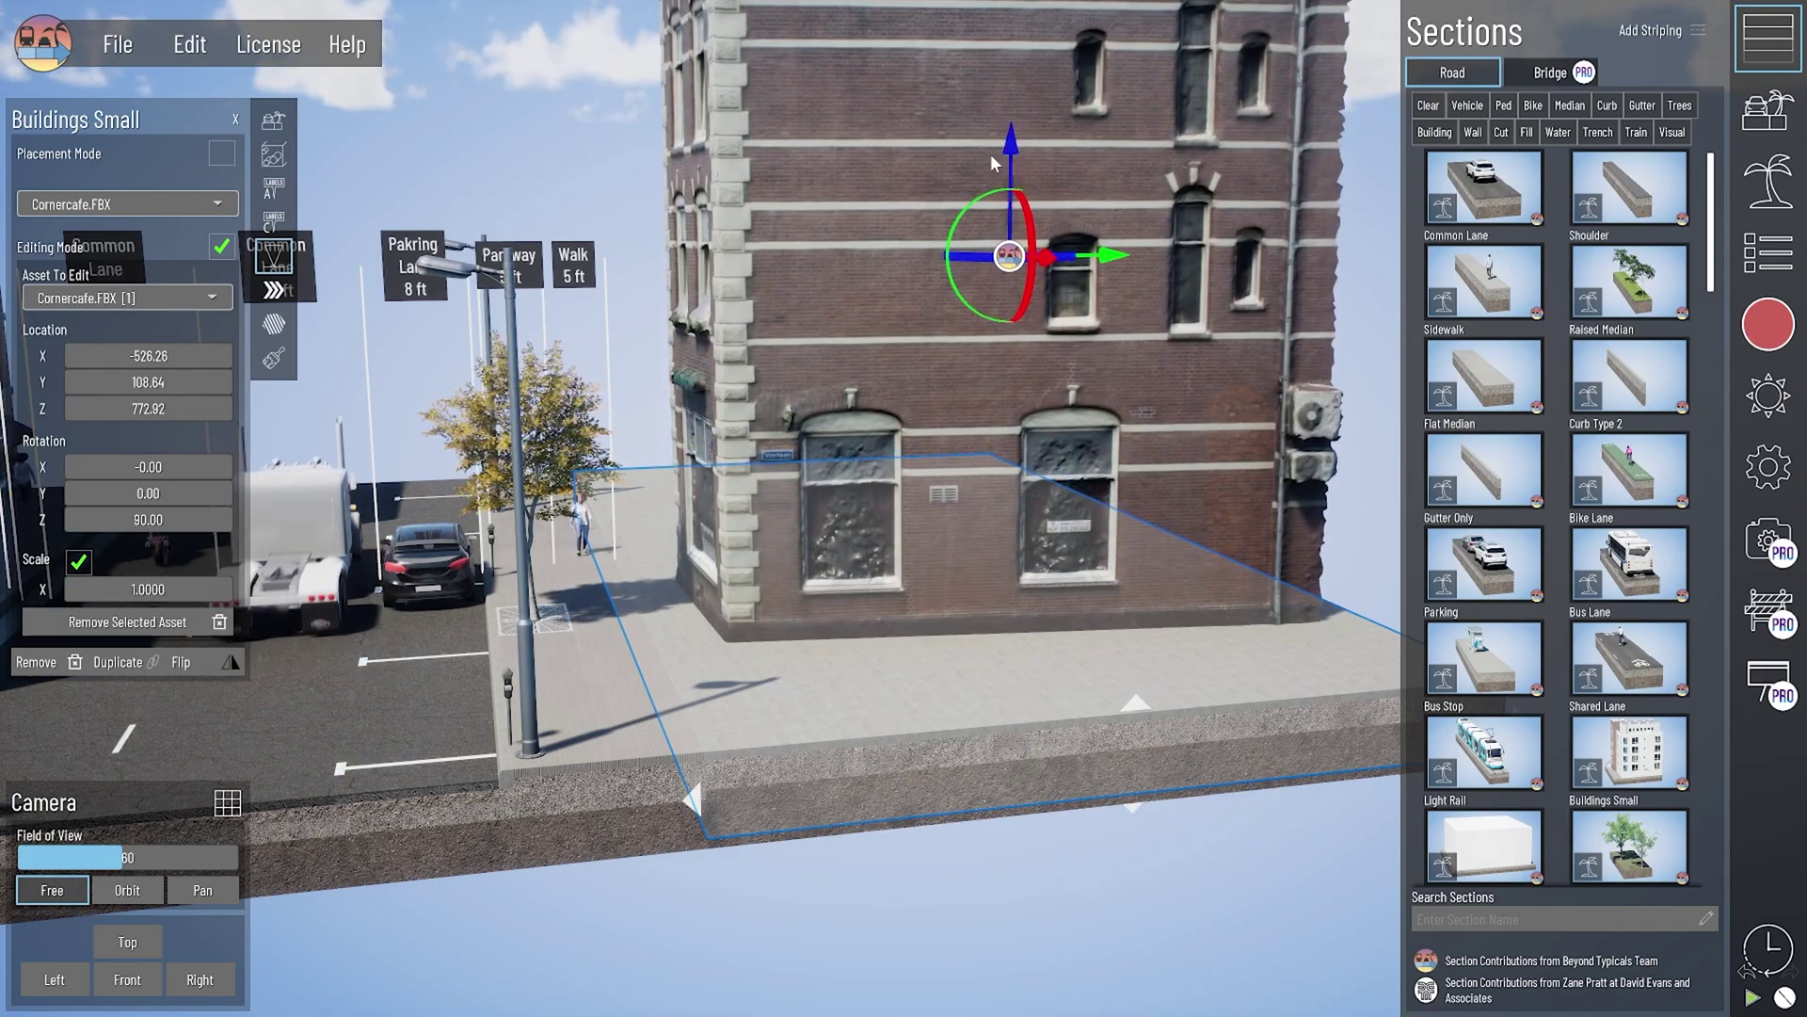
right_drag(993, 155, 875, 324)
drag(864, 337, 835, 354)
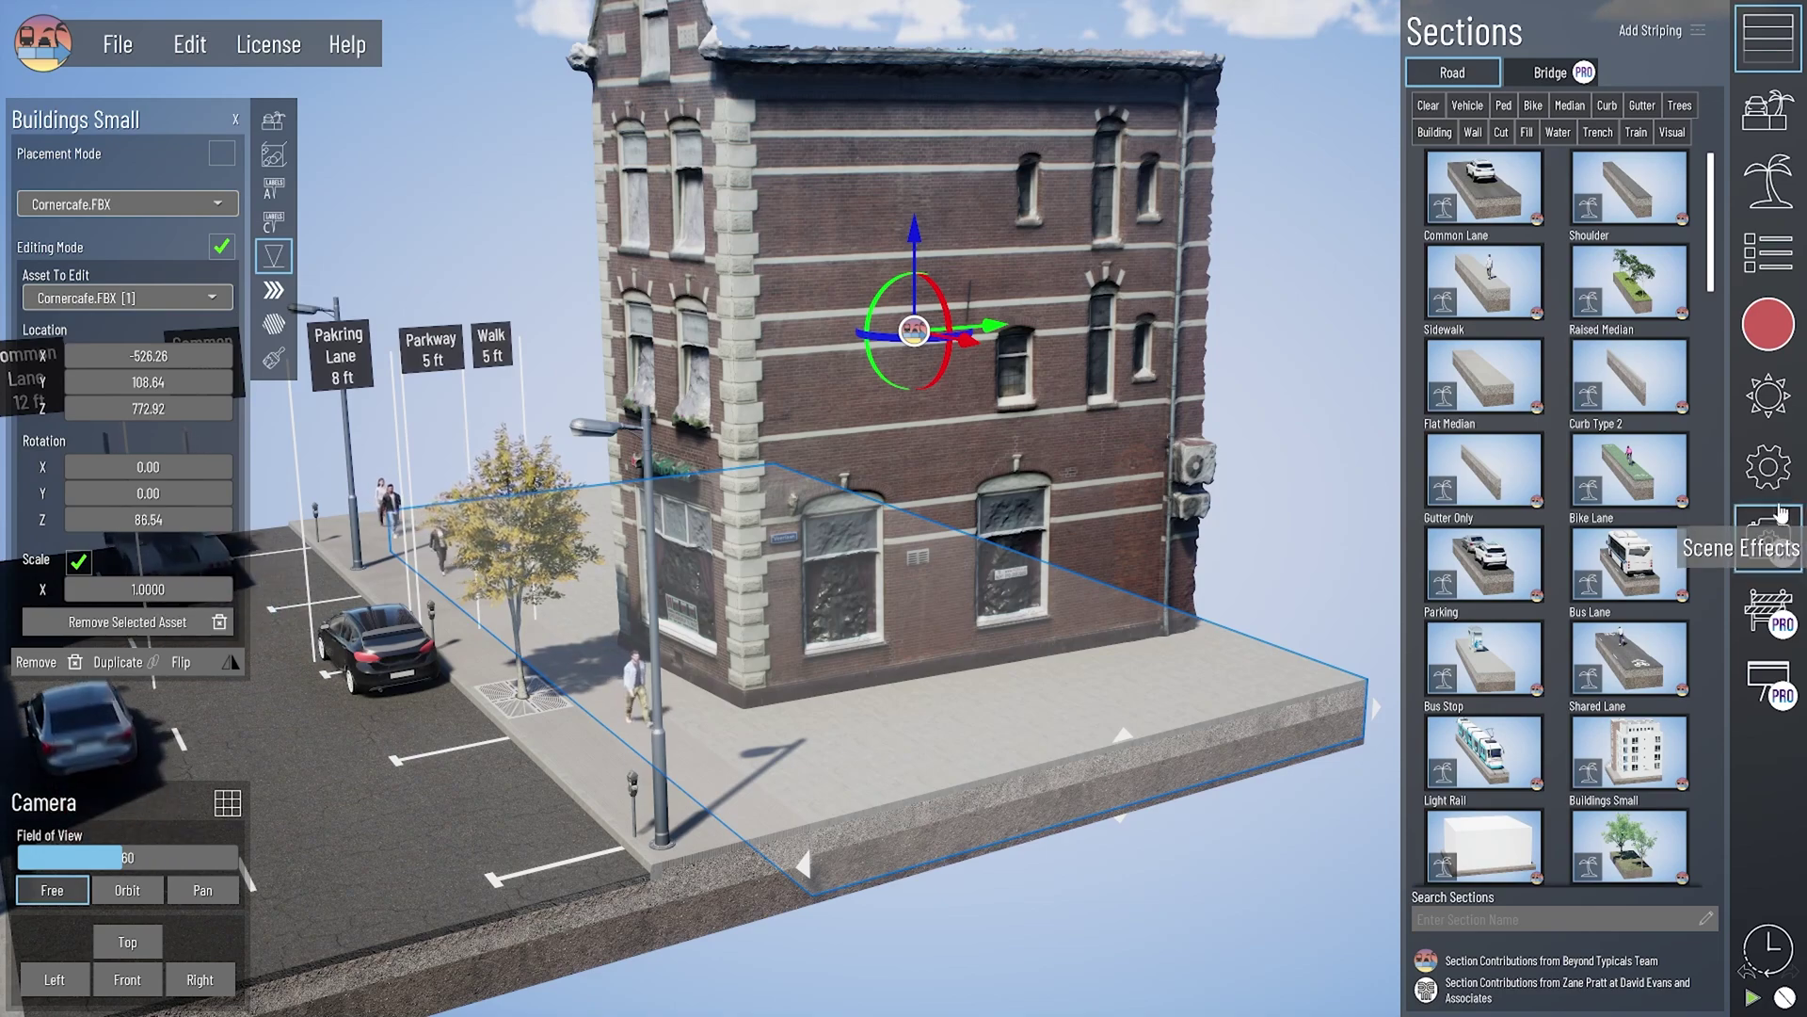
Step: Rotate the sun in the environment settings to about 70.38
click(1768, 395)
mouse_move(1481, 594)
mouse_down()
mouse_move(1522, 594)
mouse_move(1447, 593)
mouse_move(1475, 593)
mouse_up()
drag(1466, 593, 1470, 591)
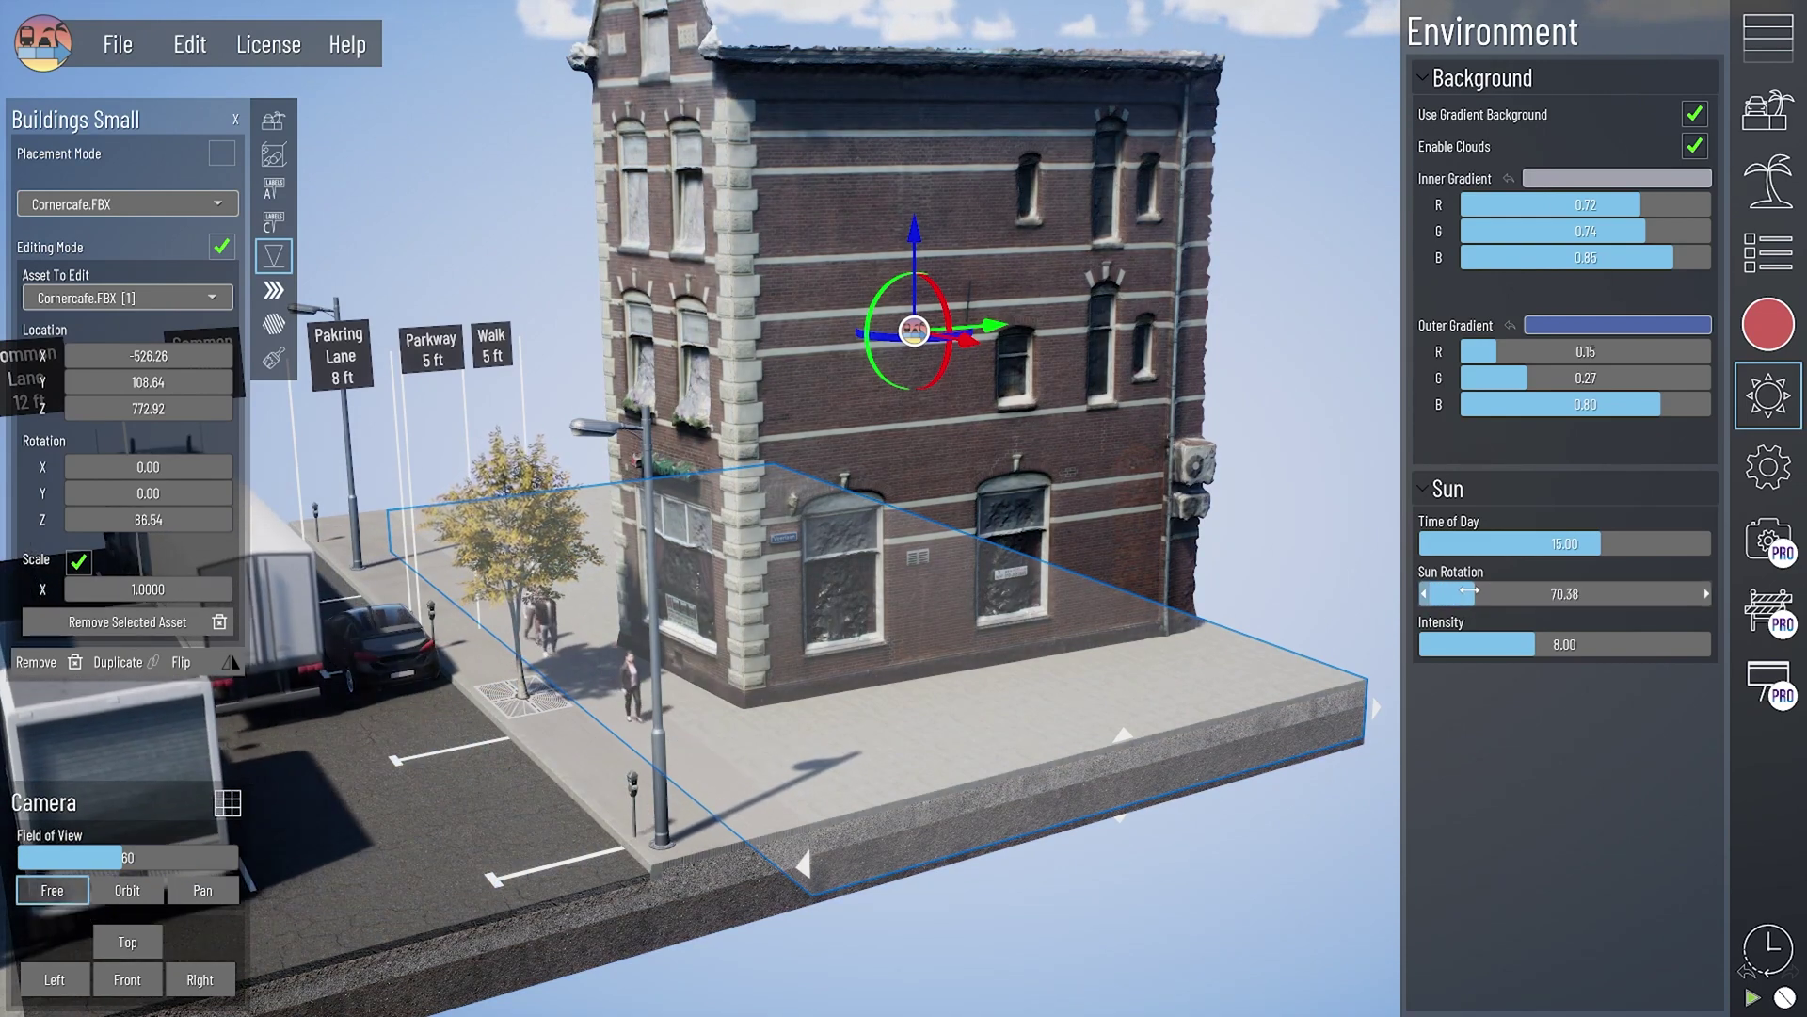
Step: Delete the corner cafe building from the Buildings Small lot
click(1307, 500)
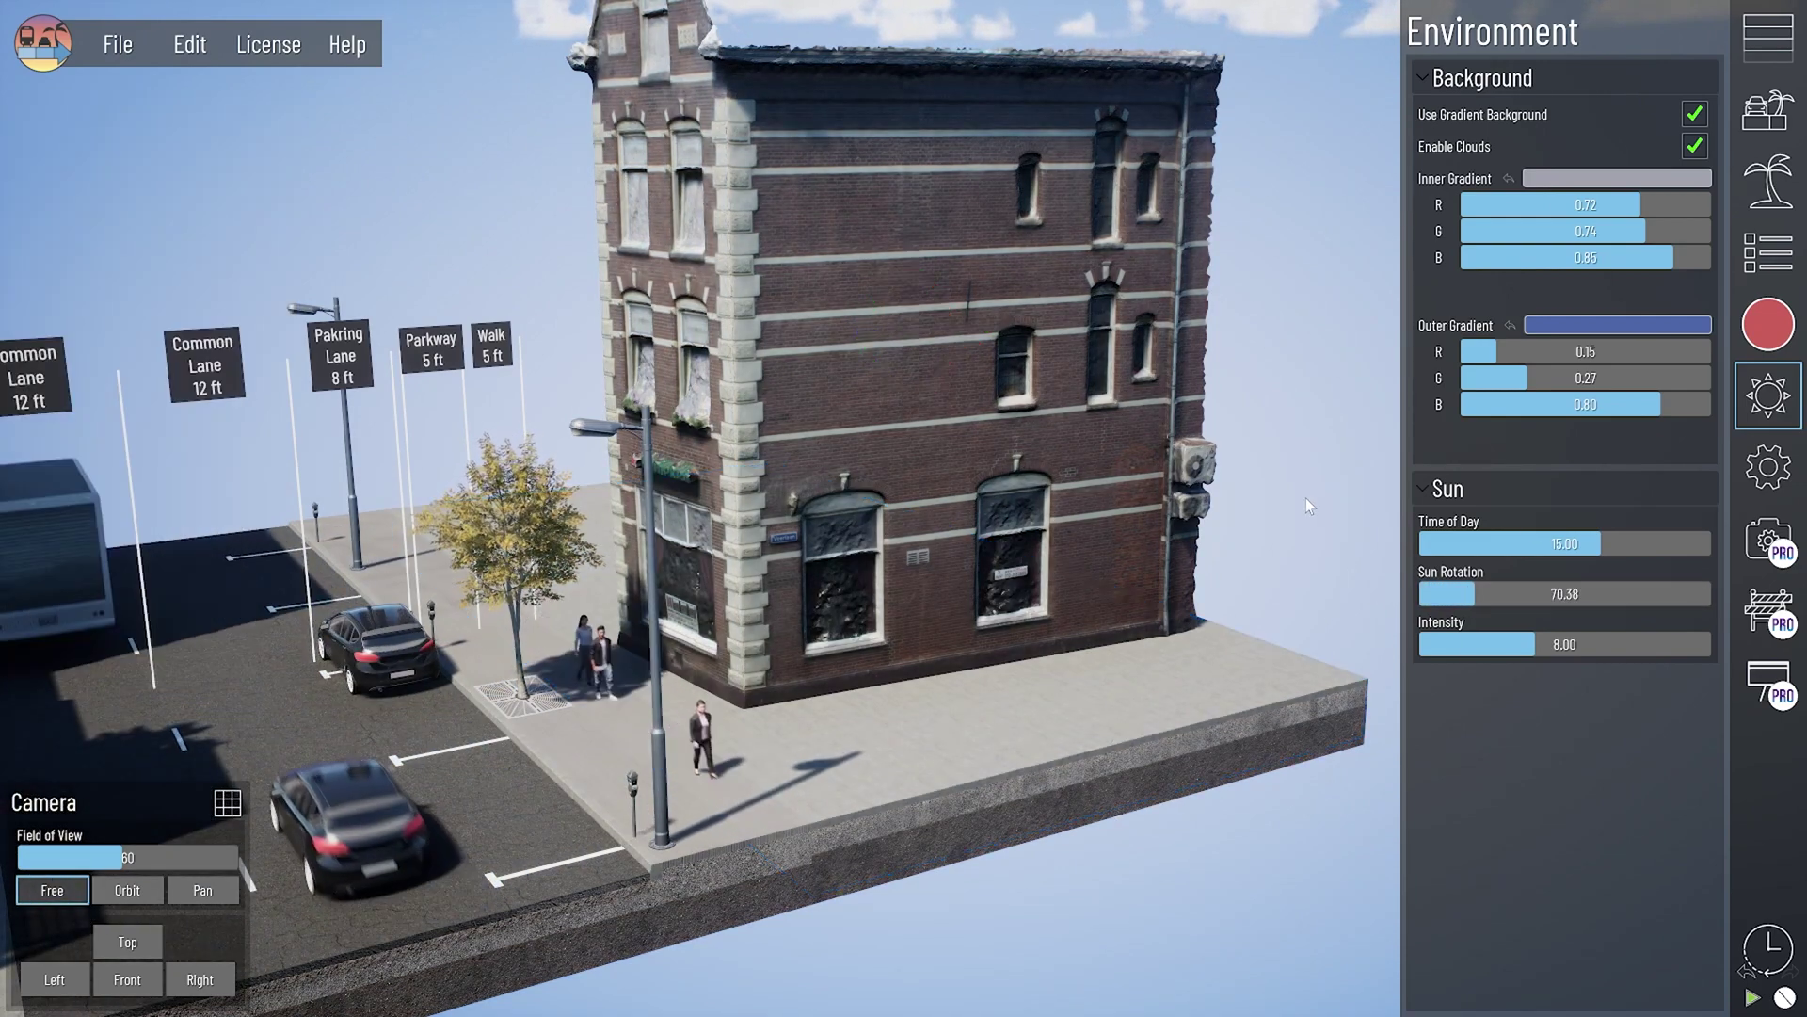
middle_drag(1178, 788, 1135, 777)
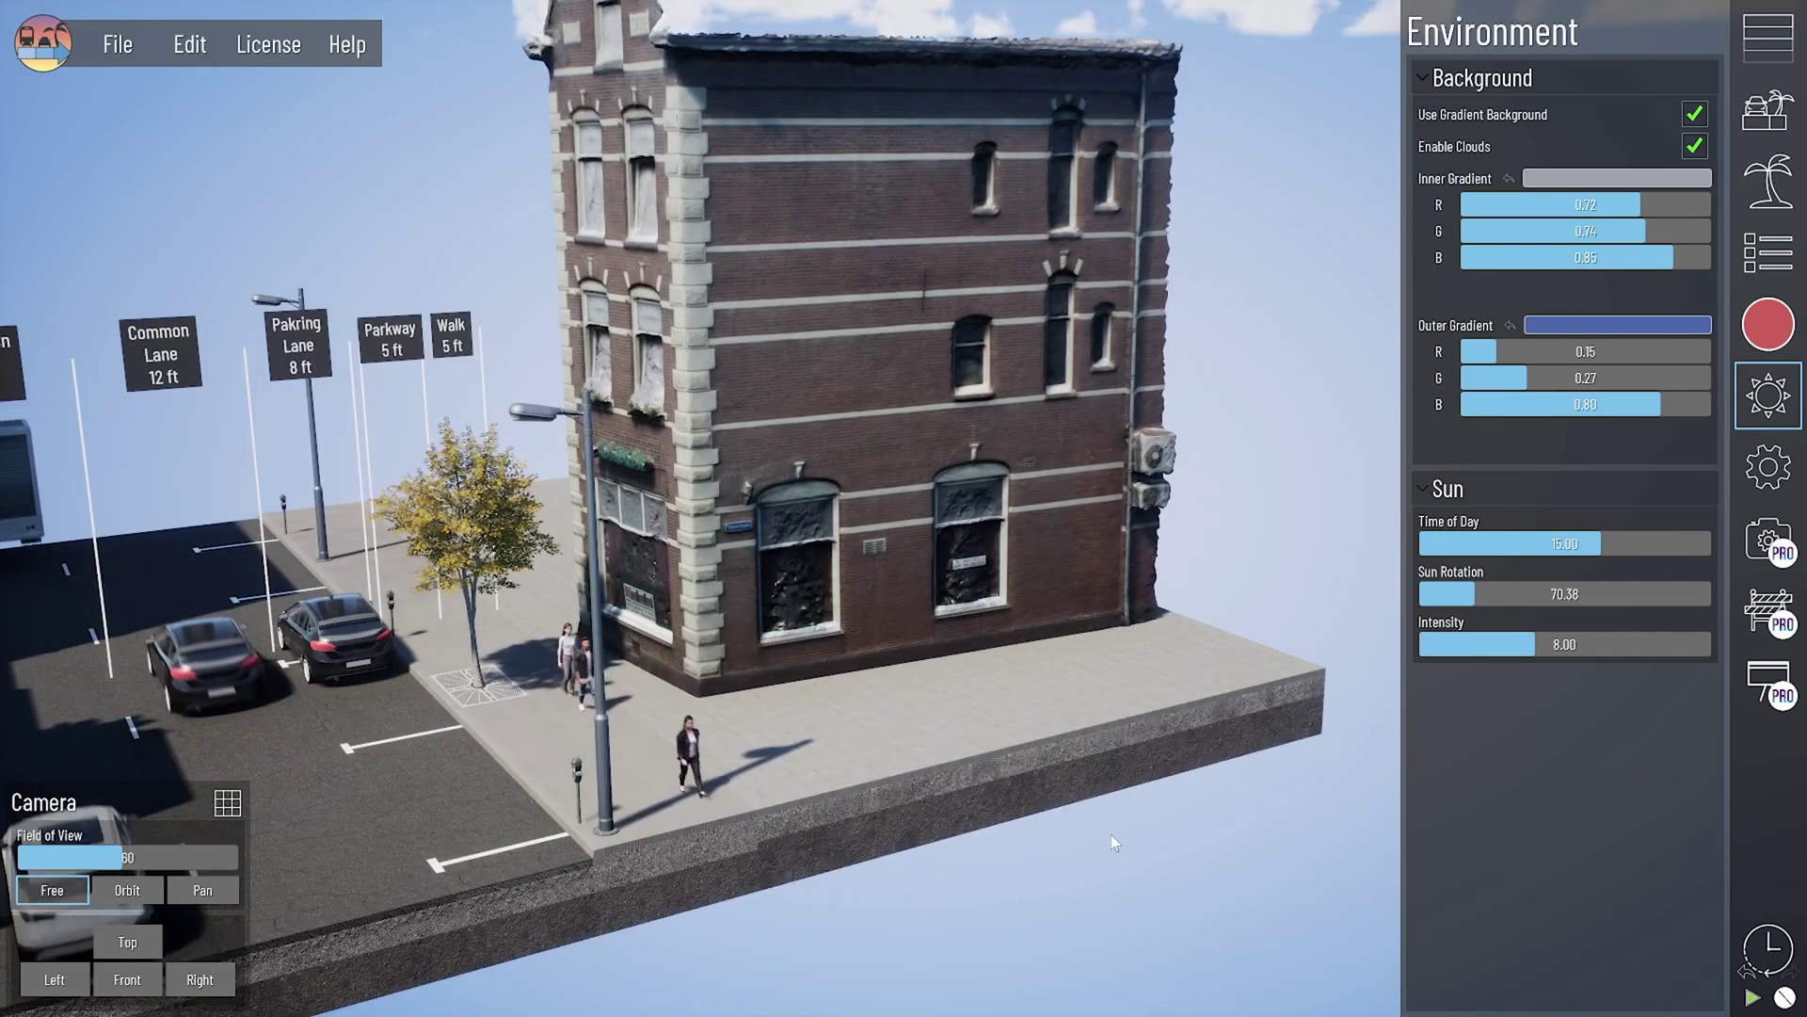
click(979, 783)
key(Delete)
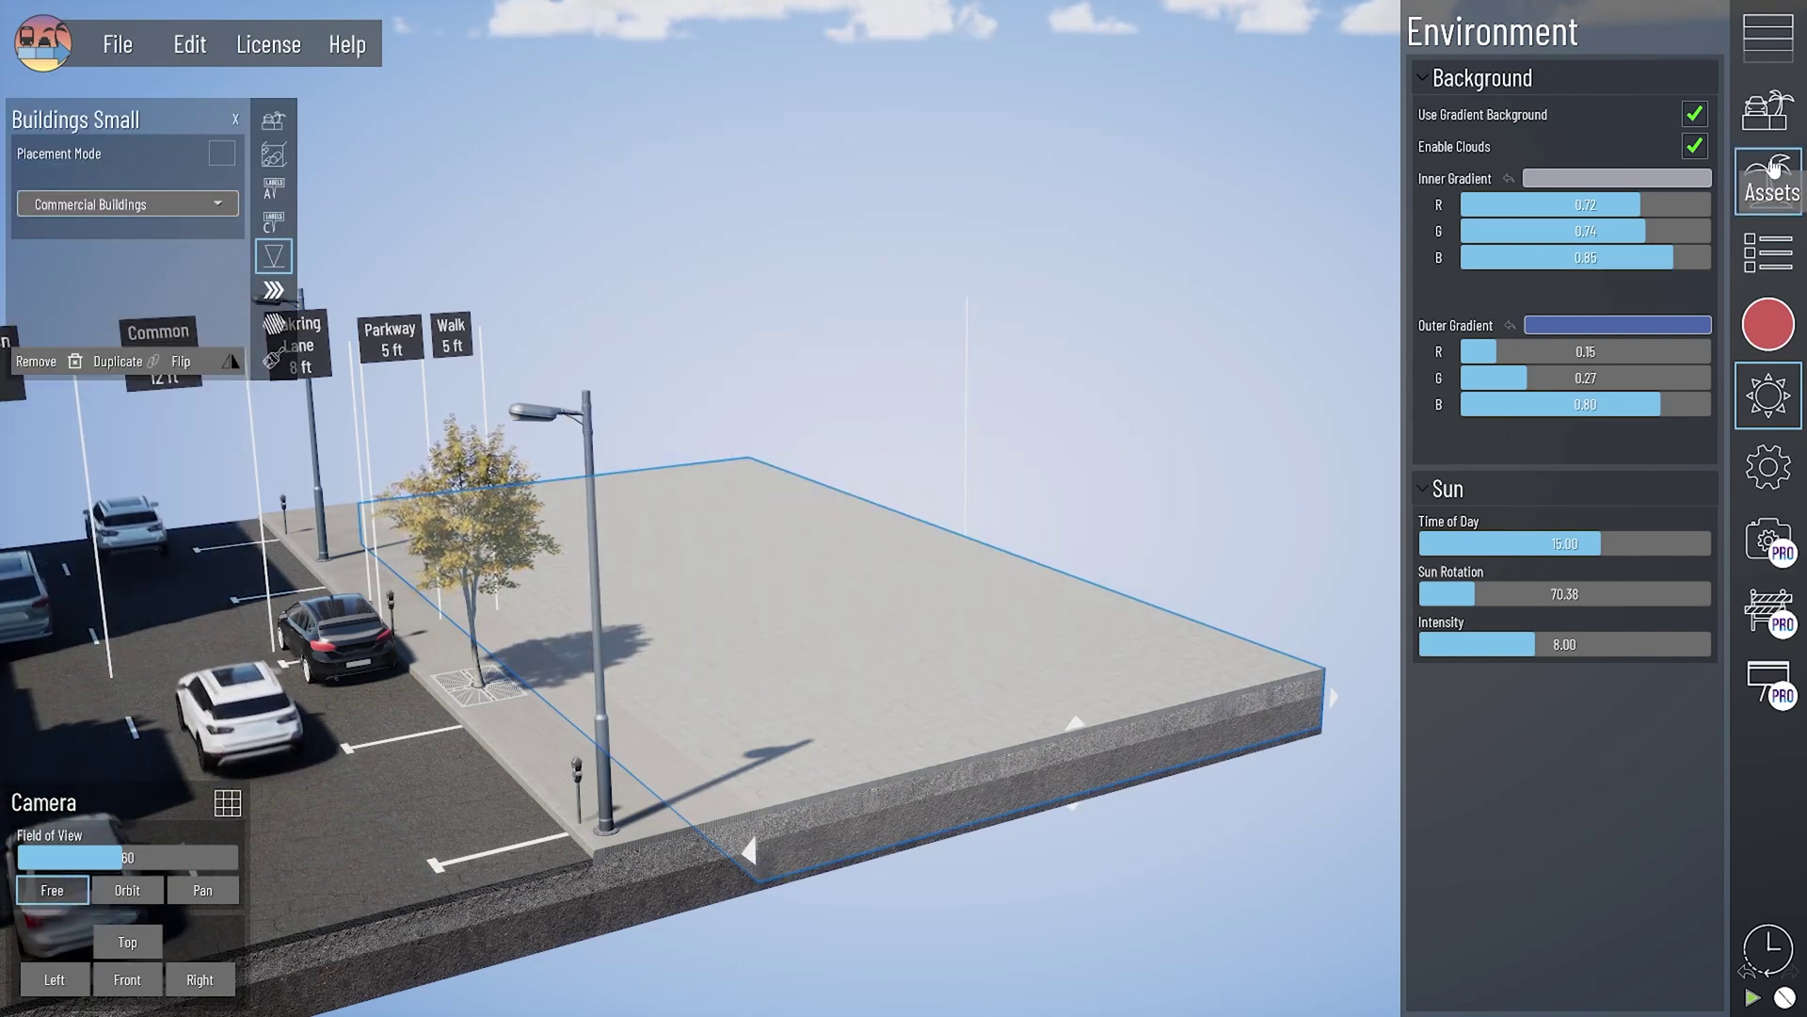
click(1771, 188)
Step: Start importing a new 3D model file from the imported assets collection
click(1449, 142)
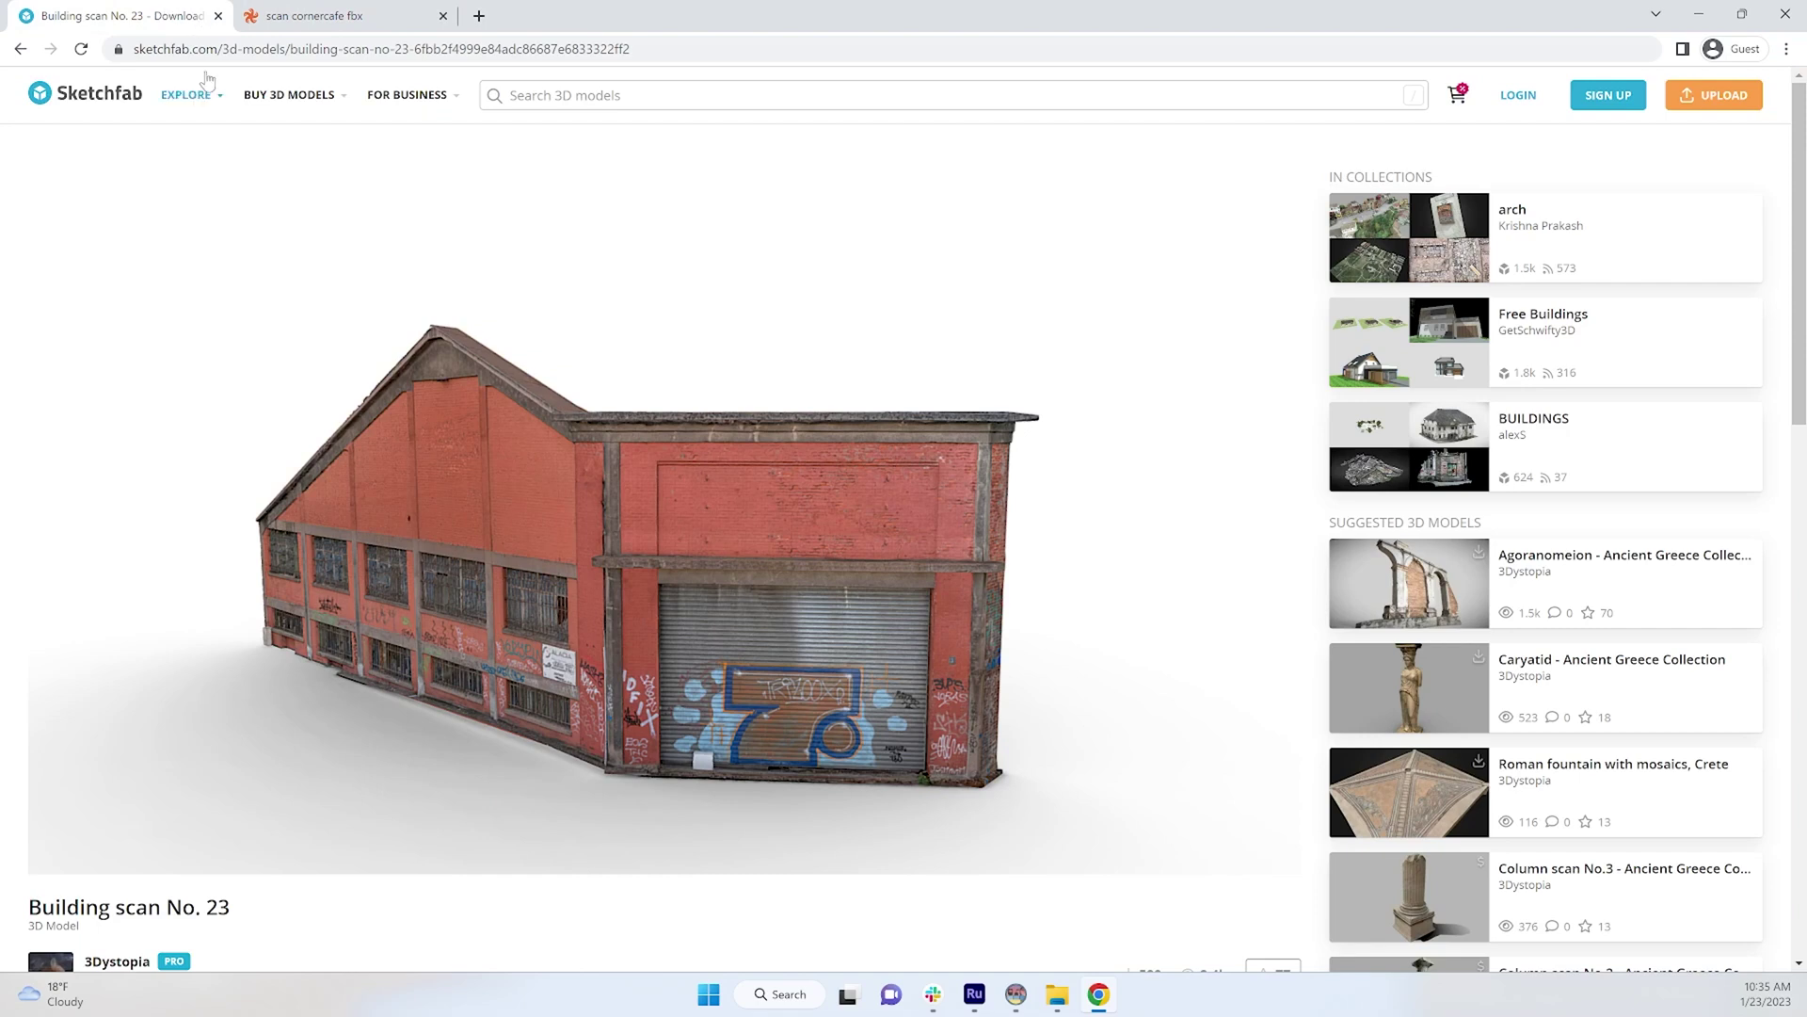
mouse_move(193, 94)
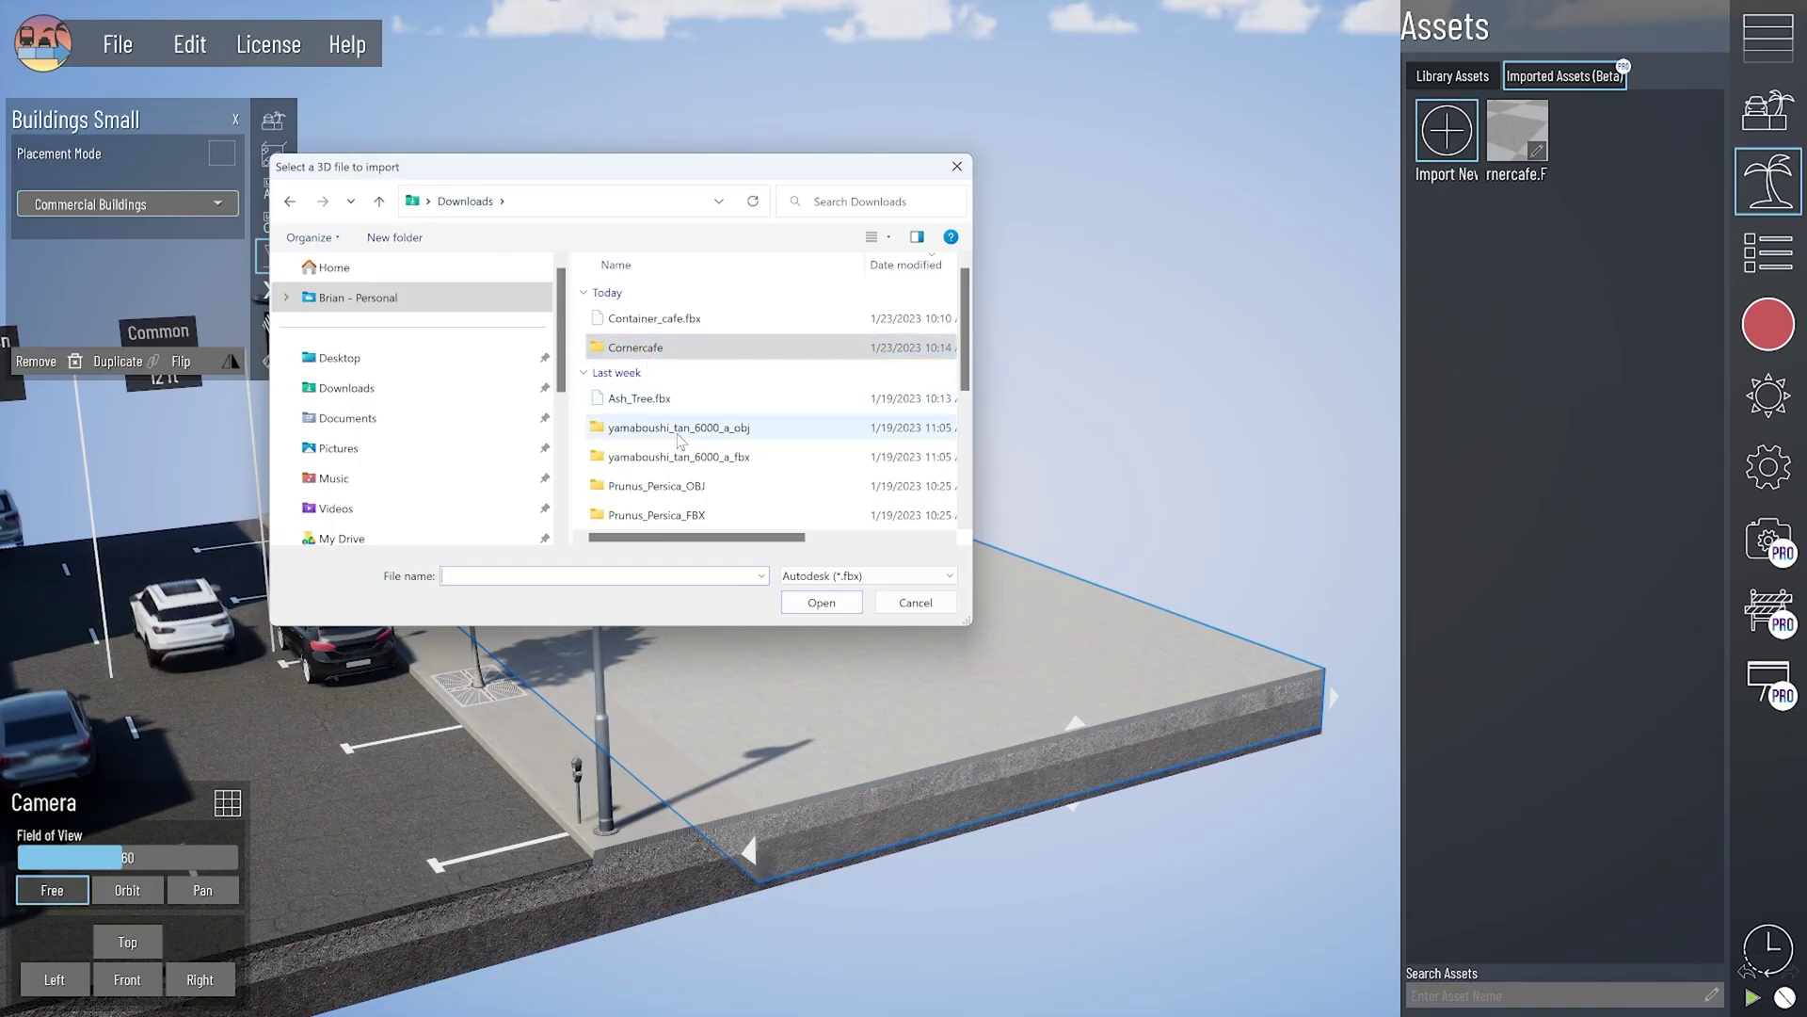
Step: Import batiment23.fbx from the building-scan-no-23 download folder as a new asset
scroll(668, 486, down, 2)
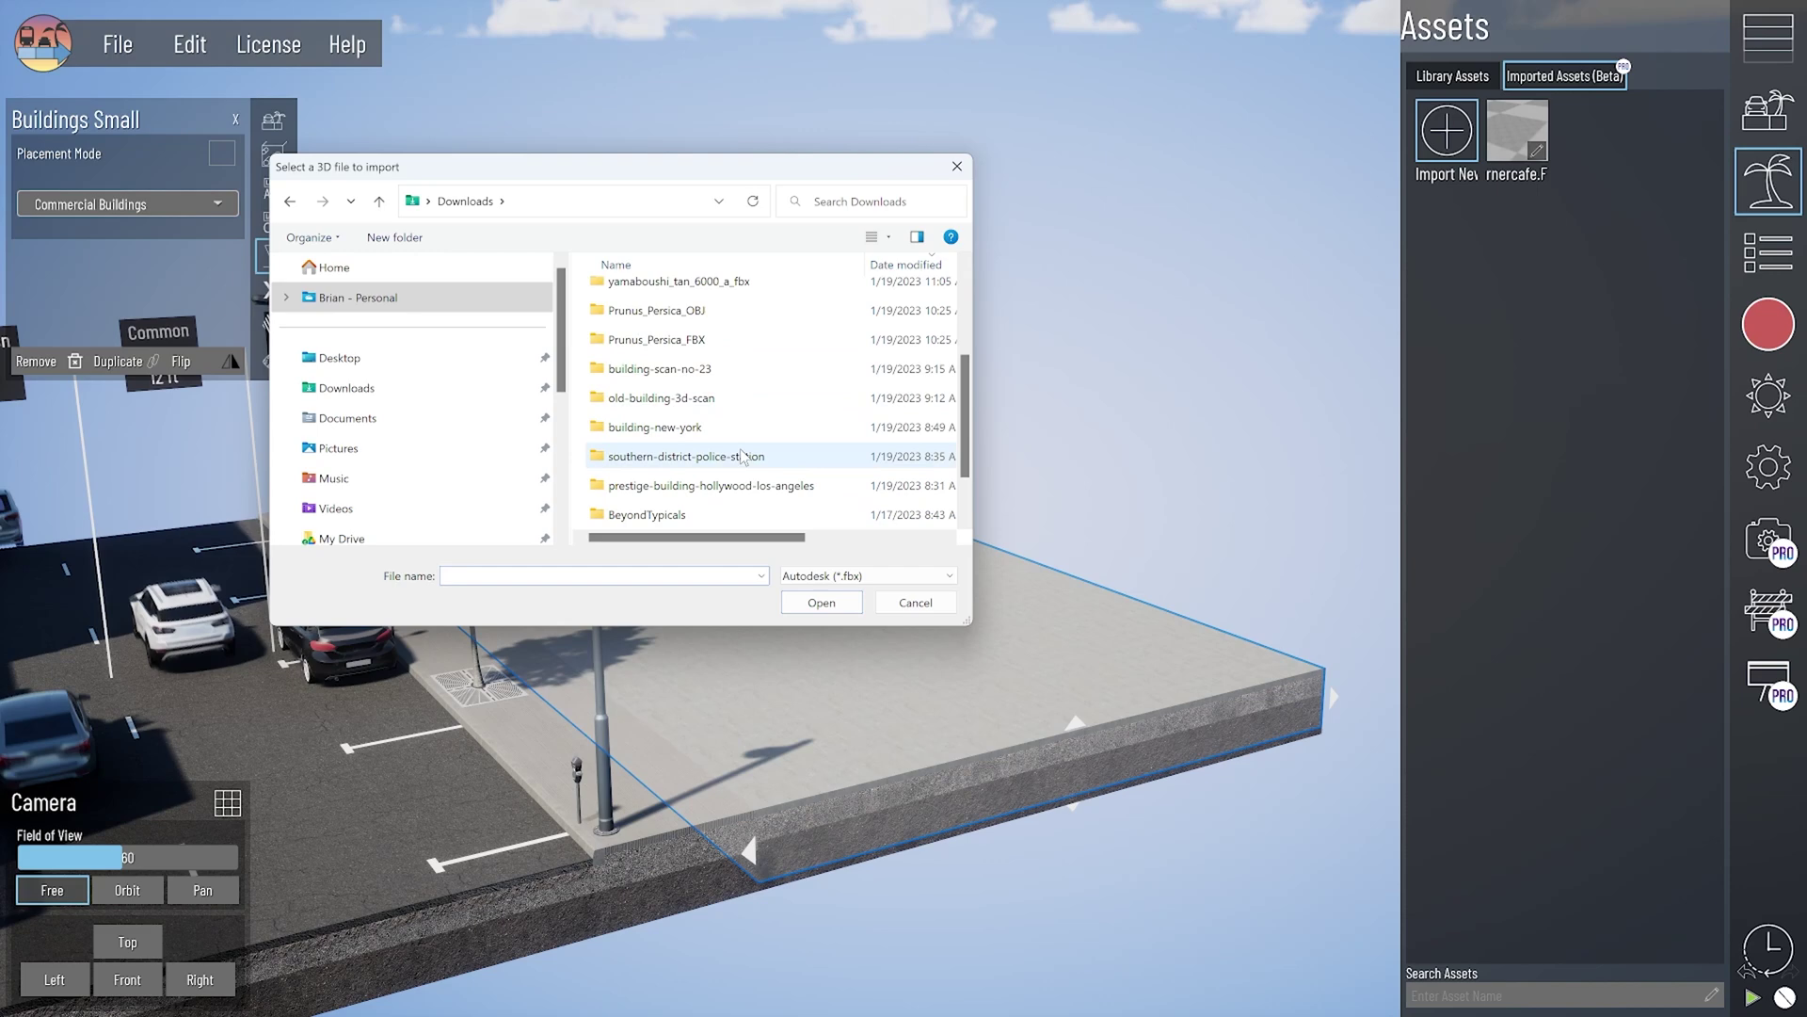
double_click(712, 375)
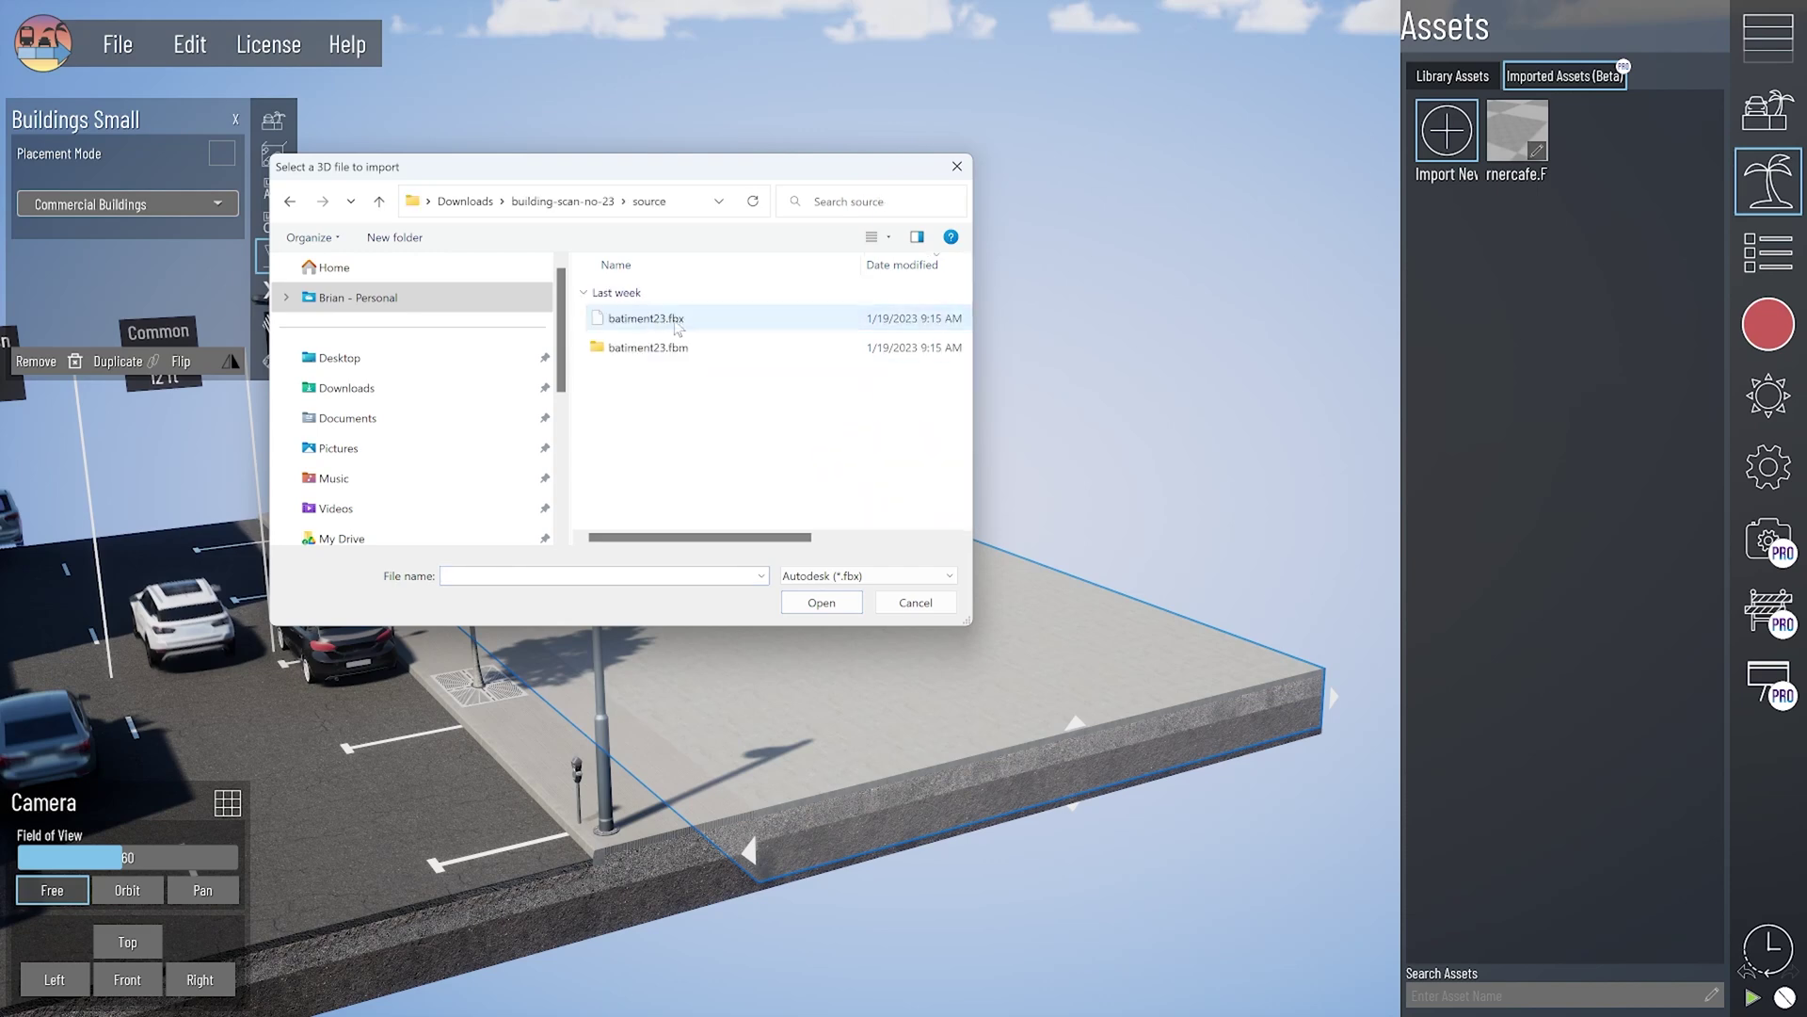
double_click(674, 323)
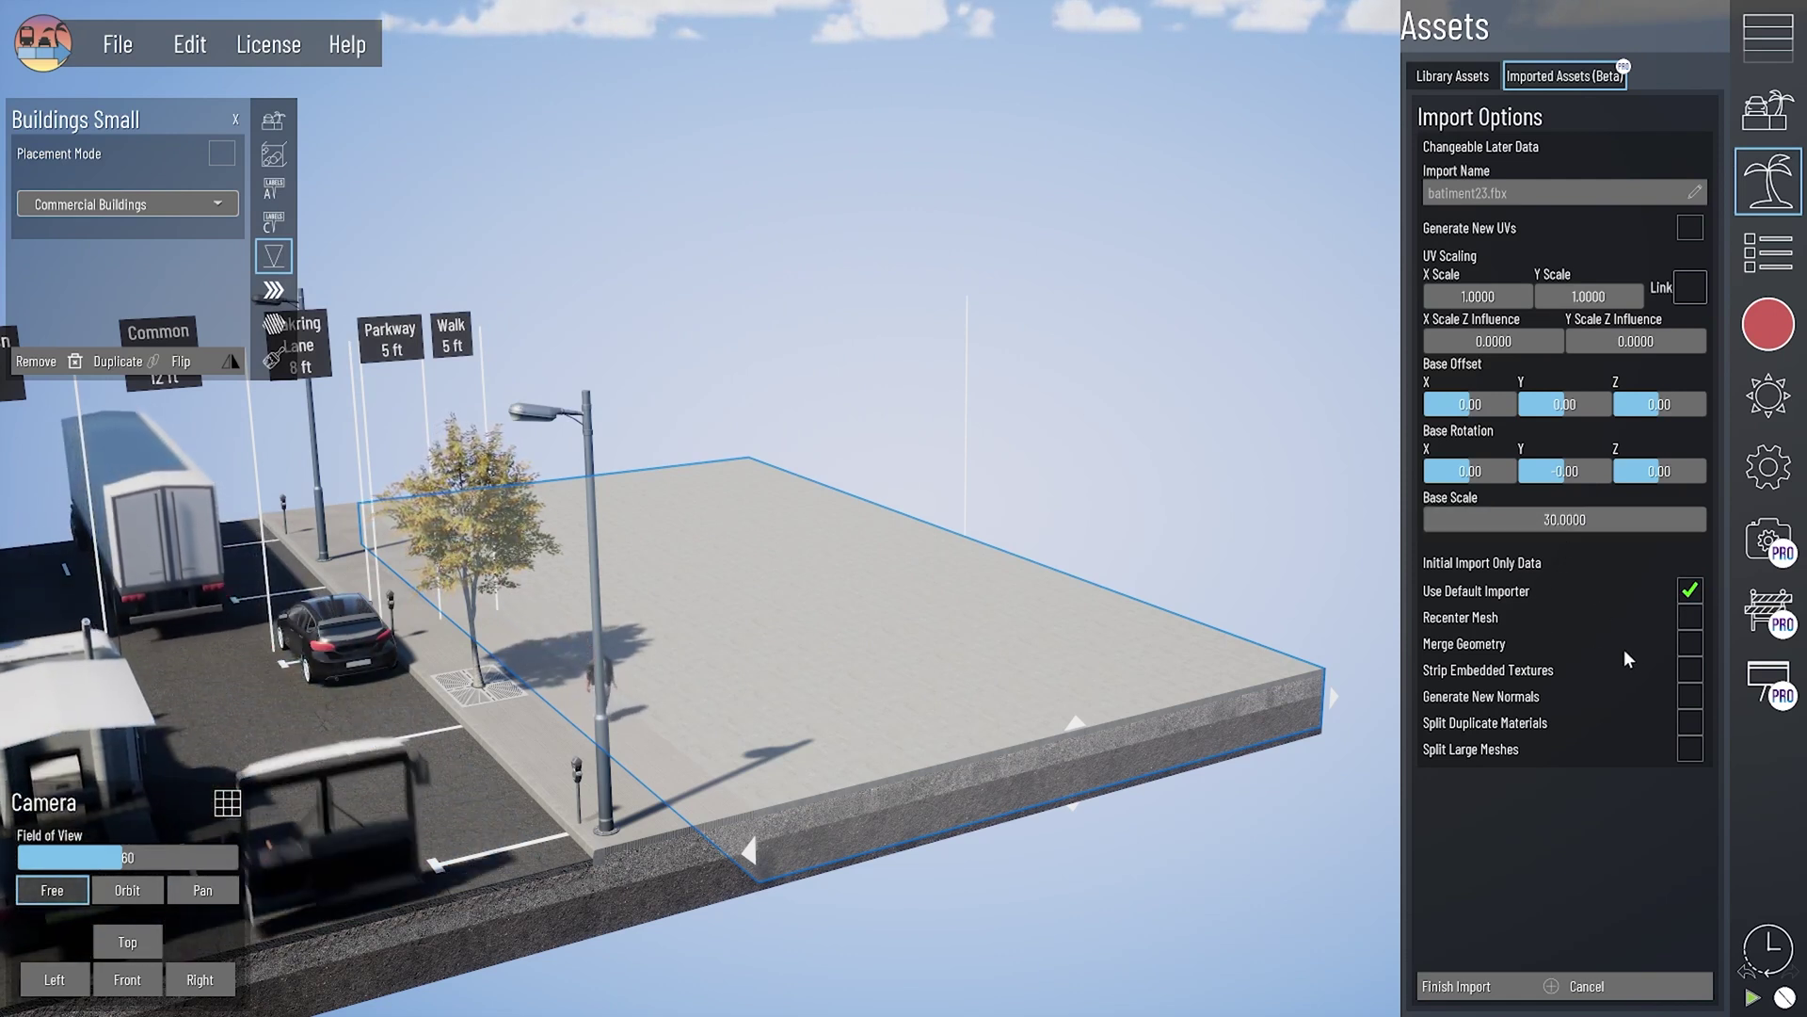
click(1464, 990)
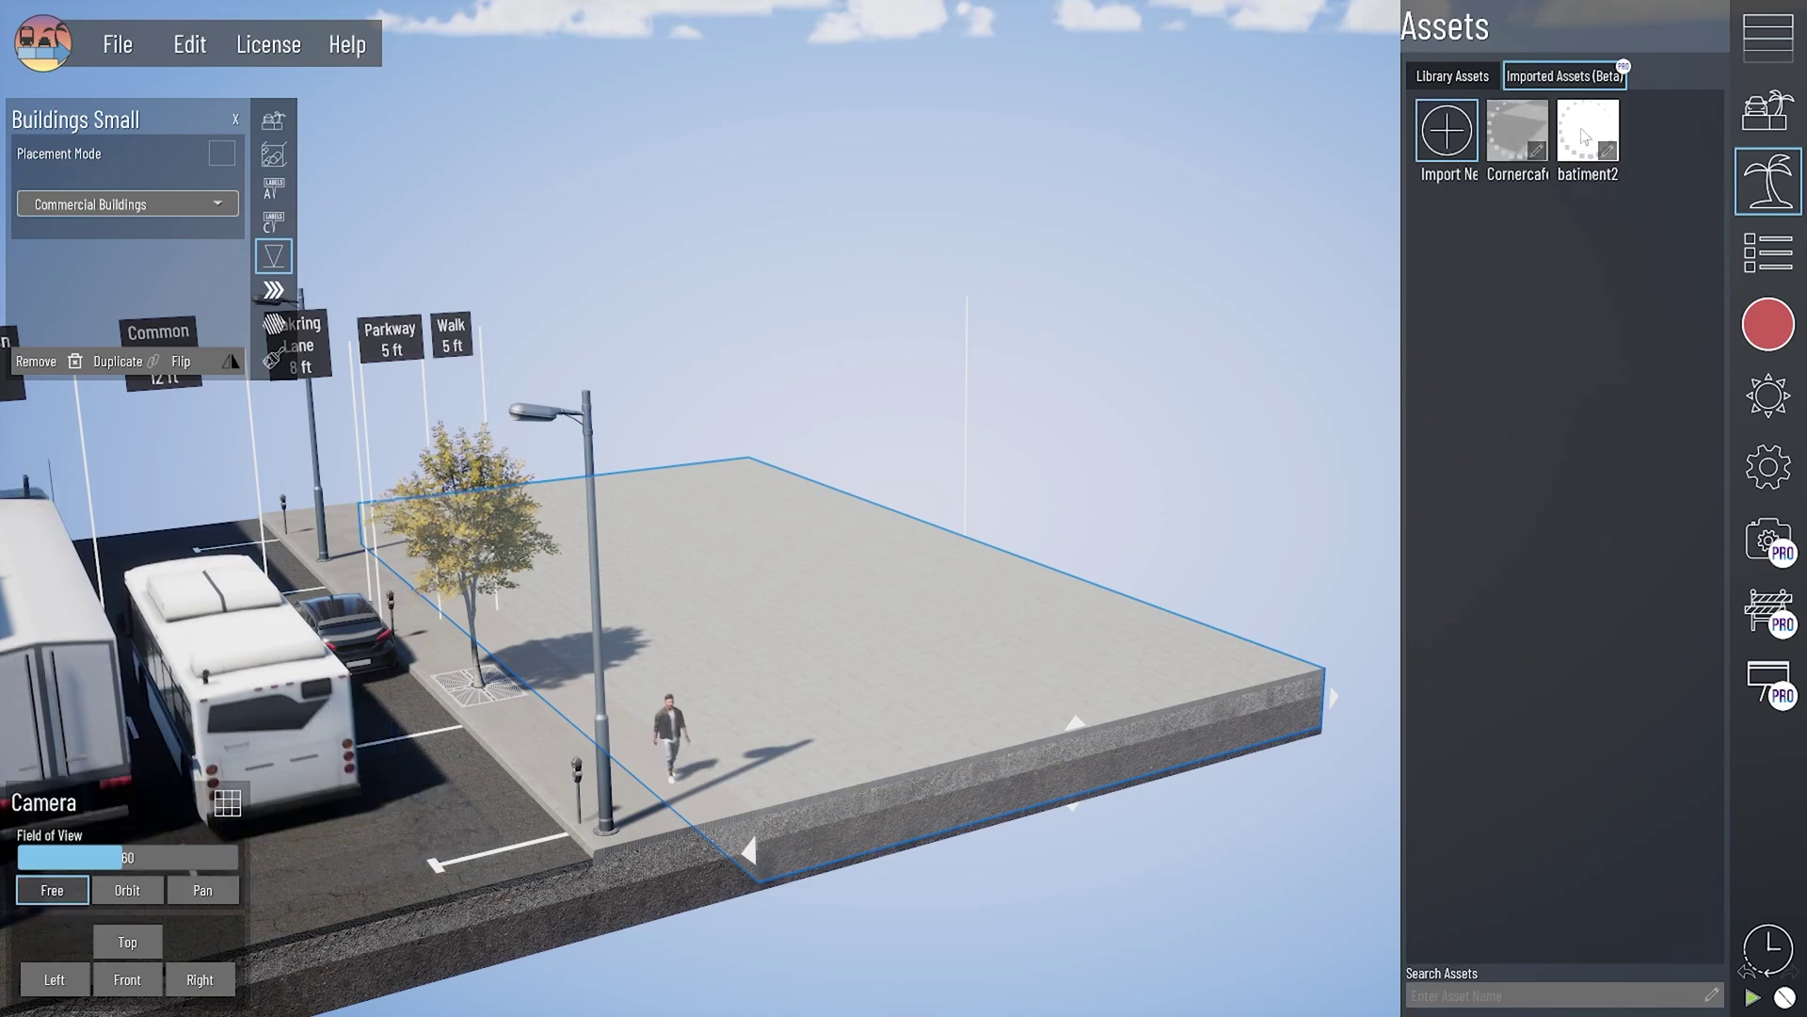
Step: Rename the batiment23.fbx import to 'brick wall' and allow it in Buildings Small
click(1584, 150)
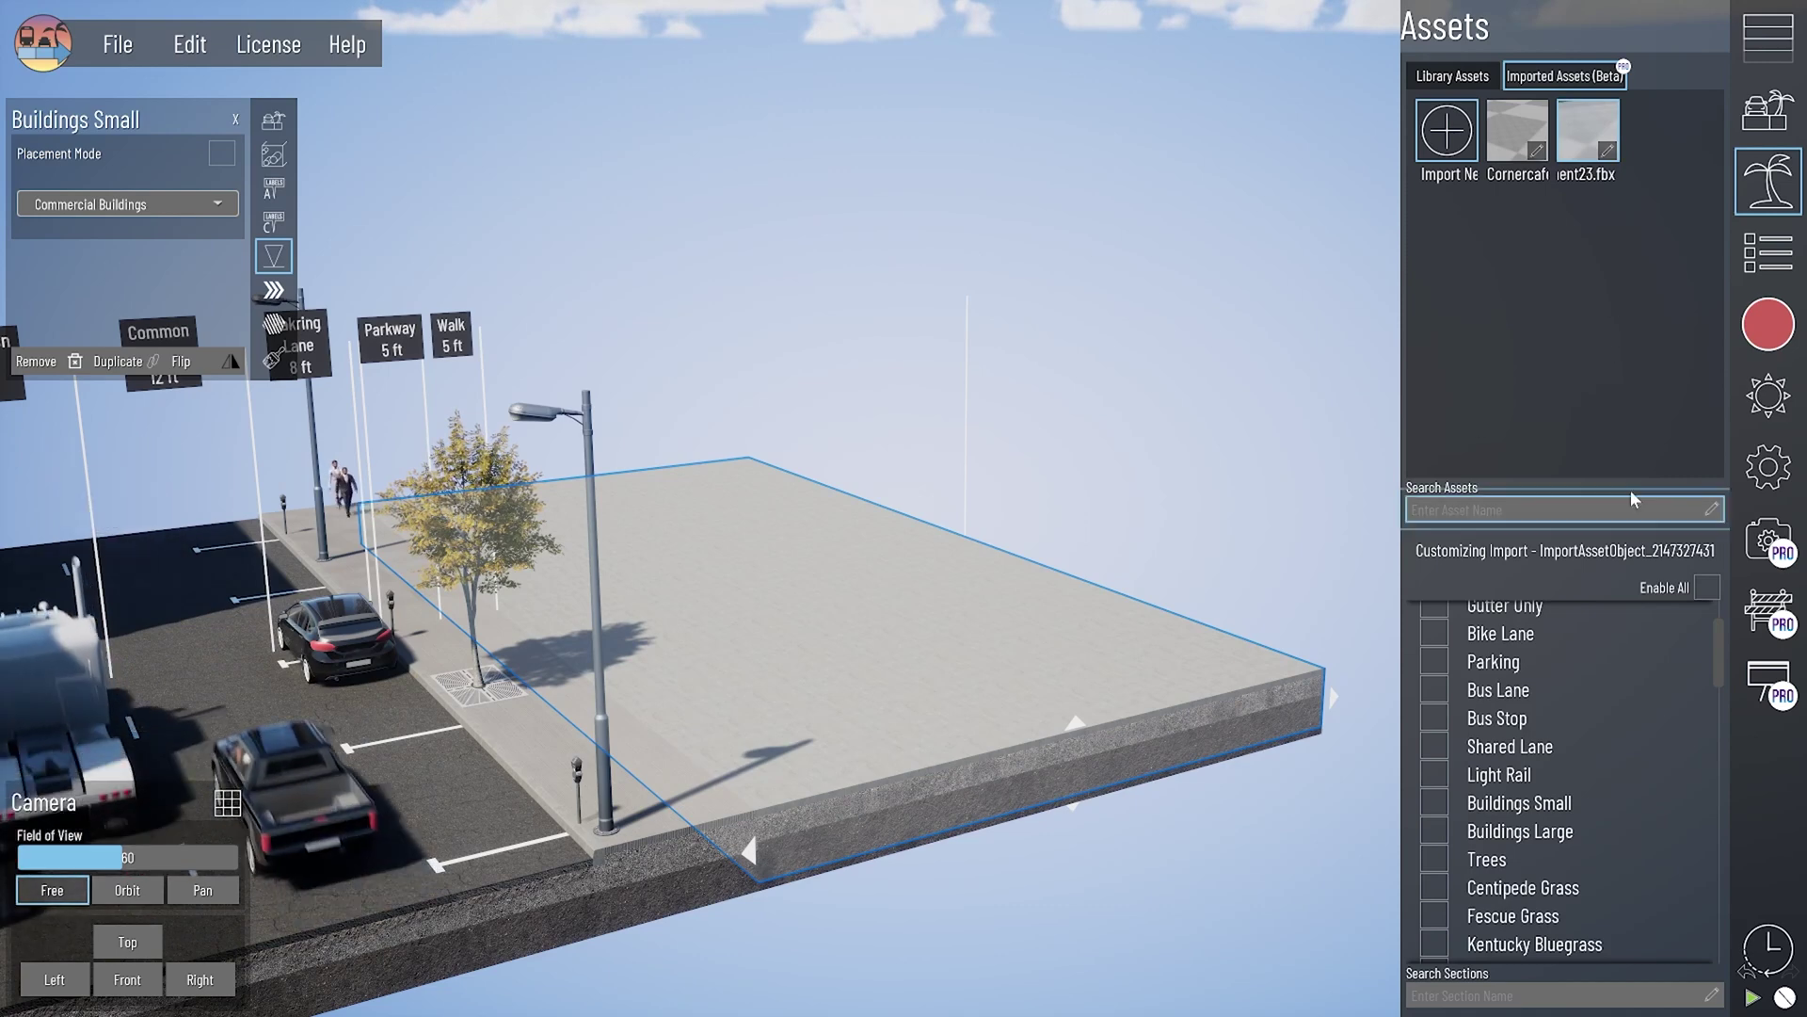
click(1606, 153)
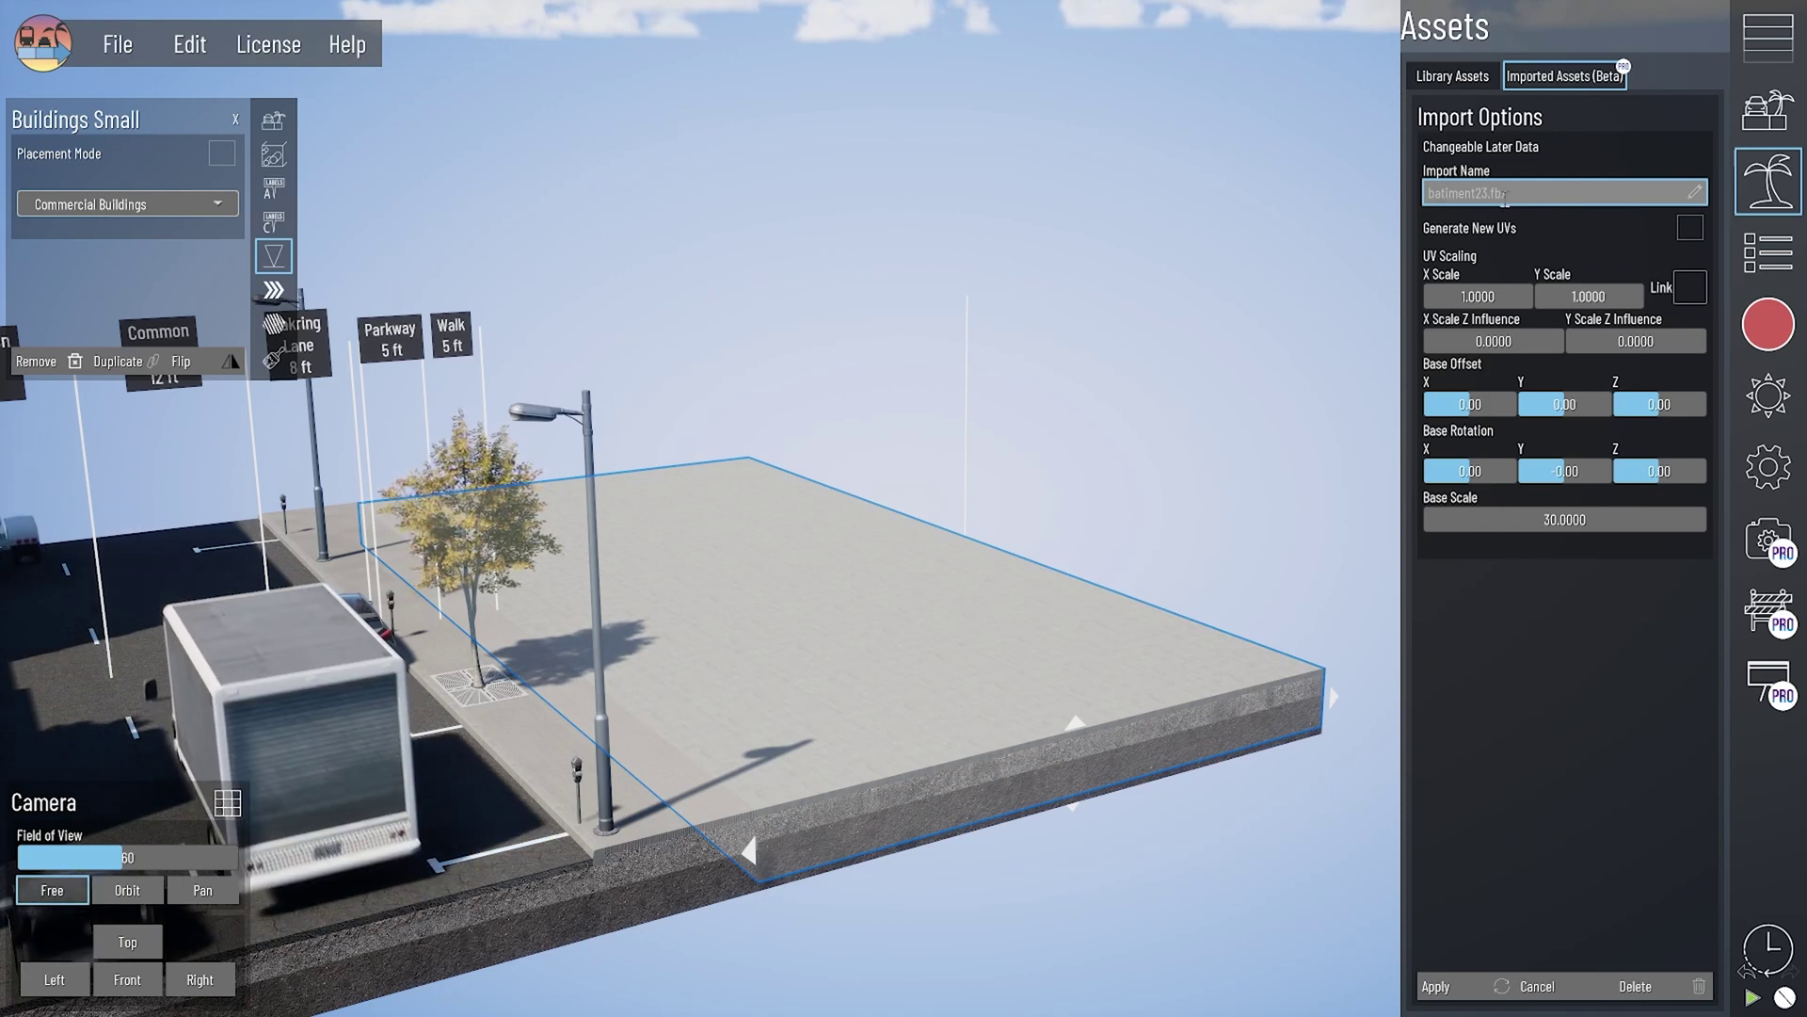
text(brick wal)
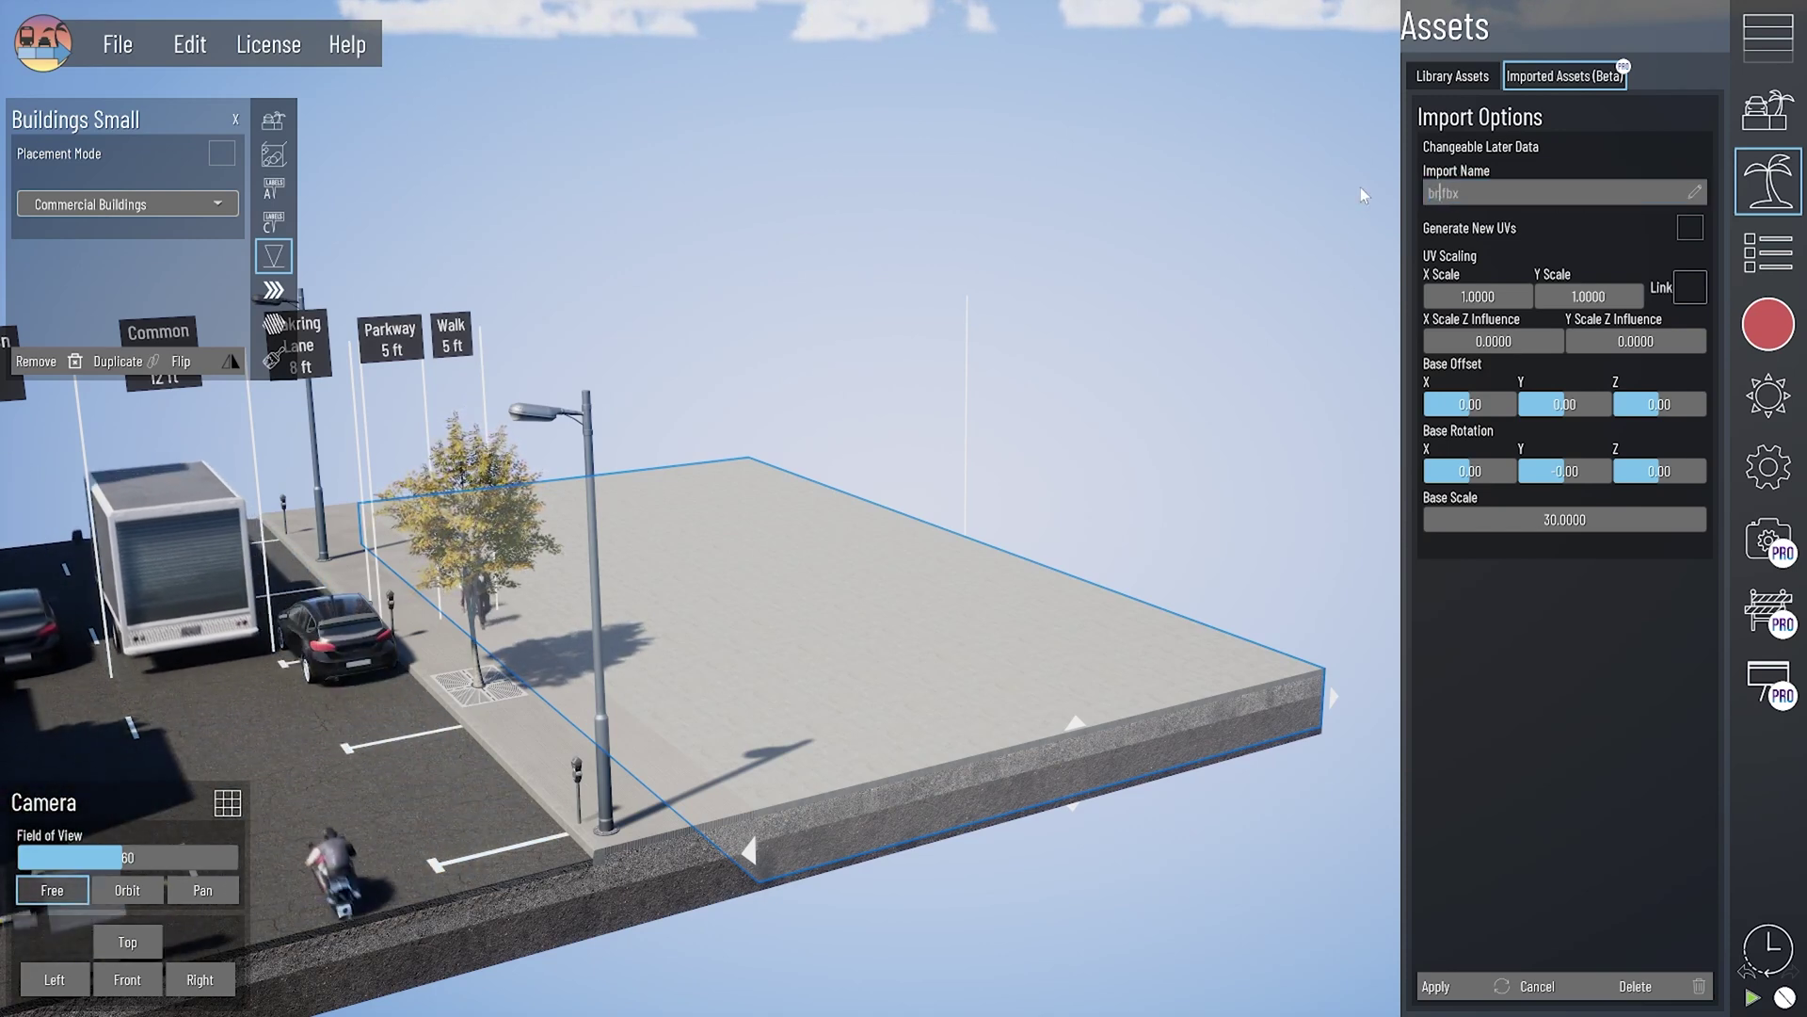
key(Return)
text(ll)
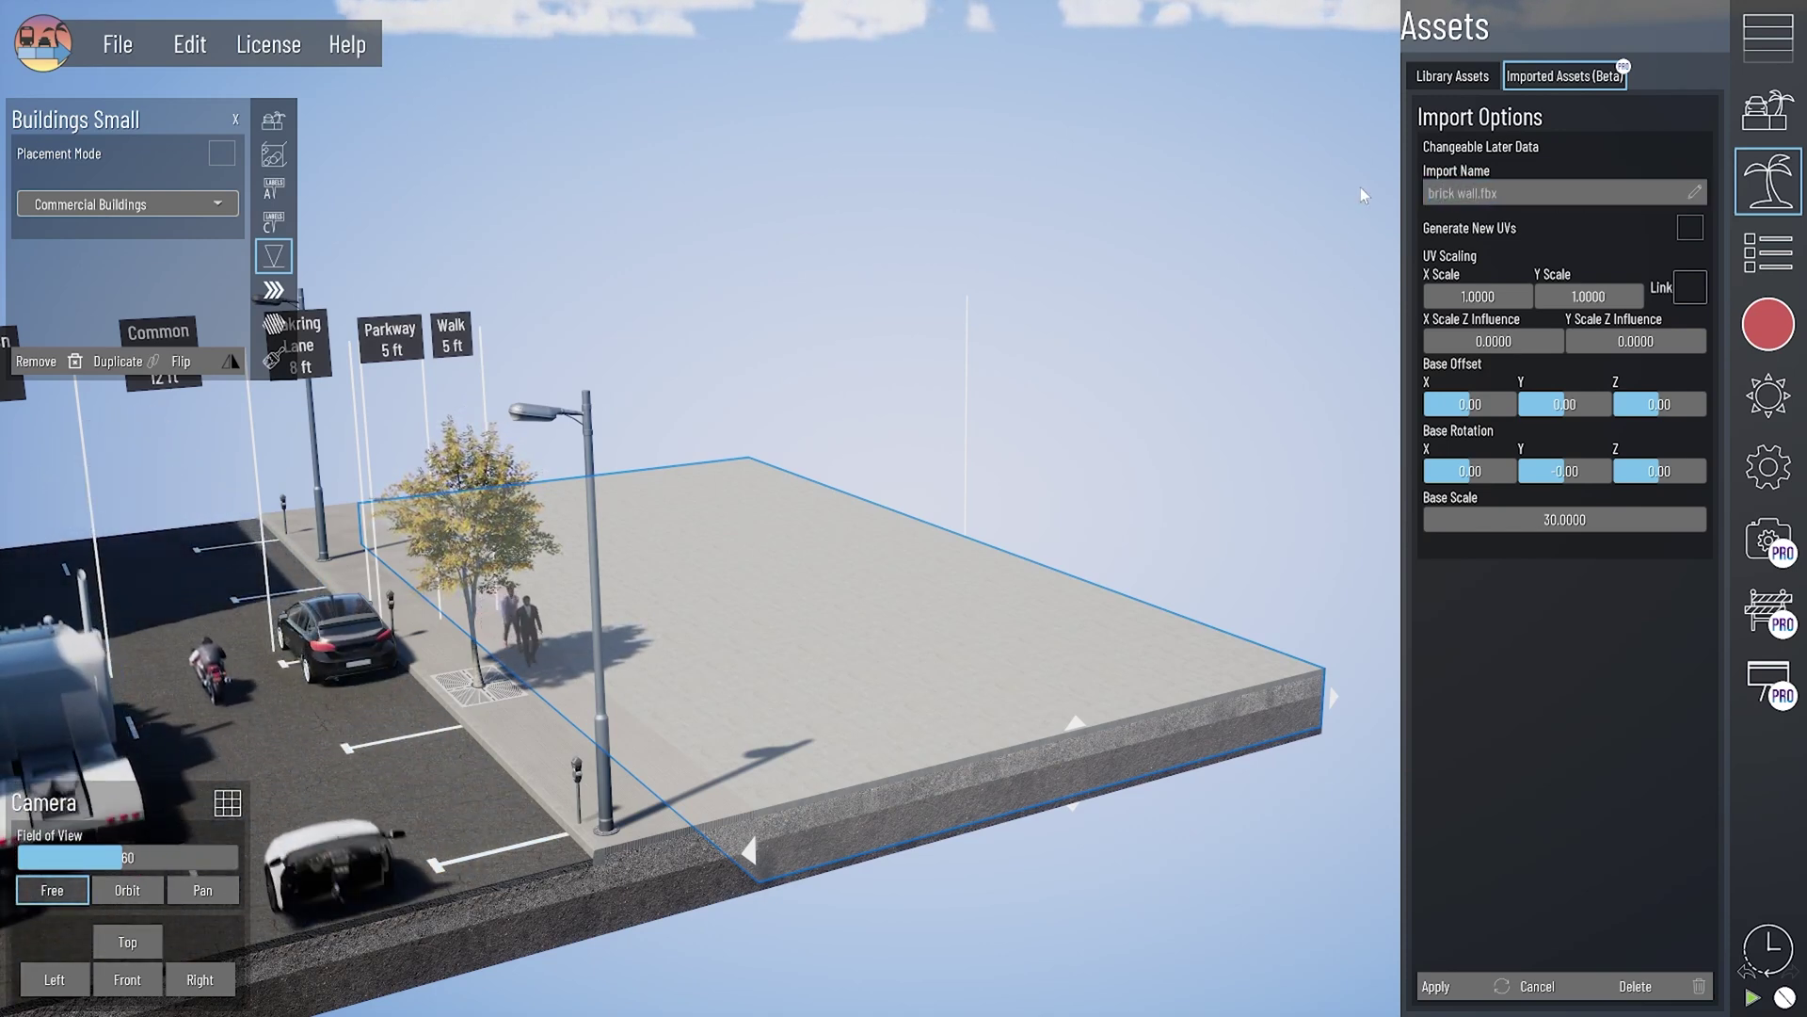
click(1438, 986)
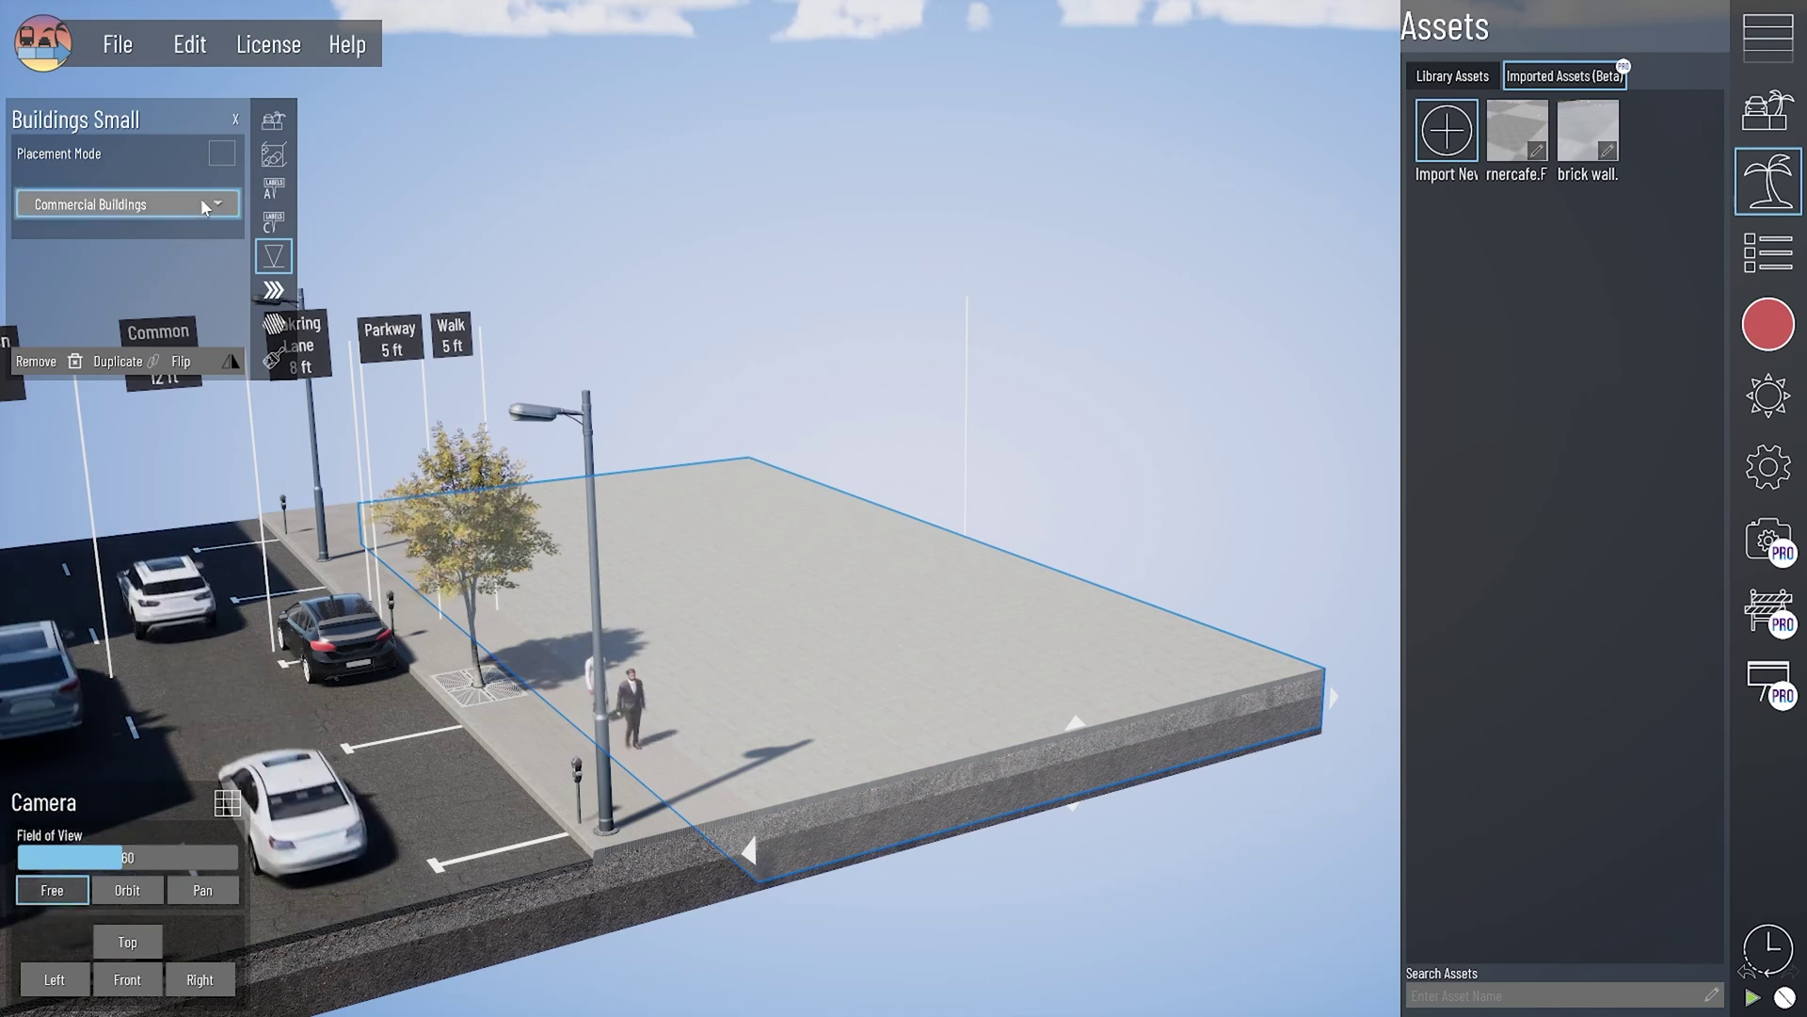
click(1588, 132)
click(1435, 803)
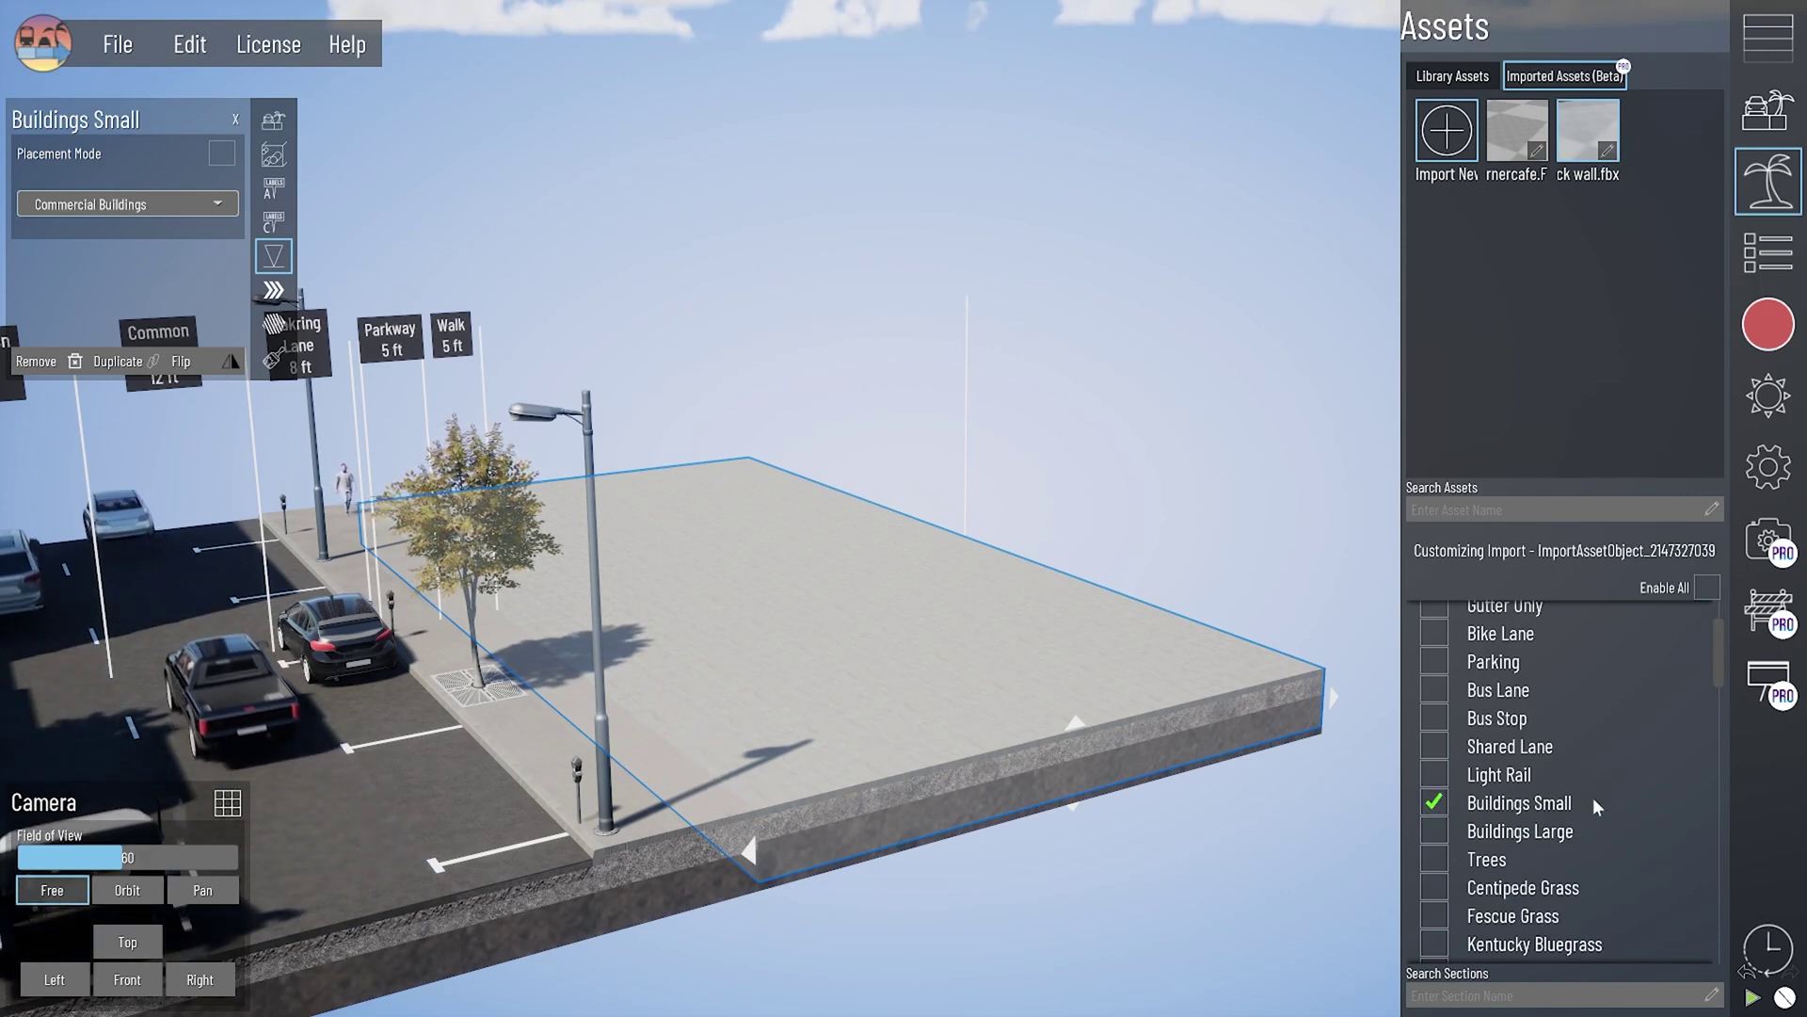
Step: In Placement Mode, place brick wall.fbx on the empty lot
click(220, 153)
click(215, 204)
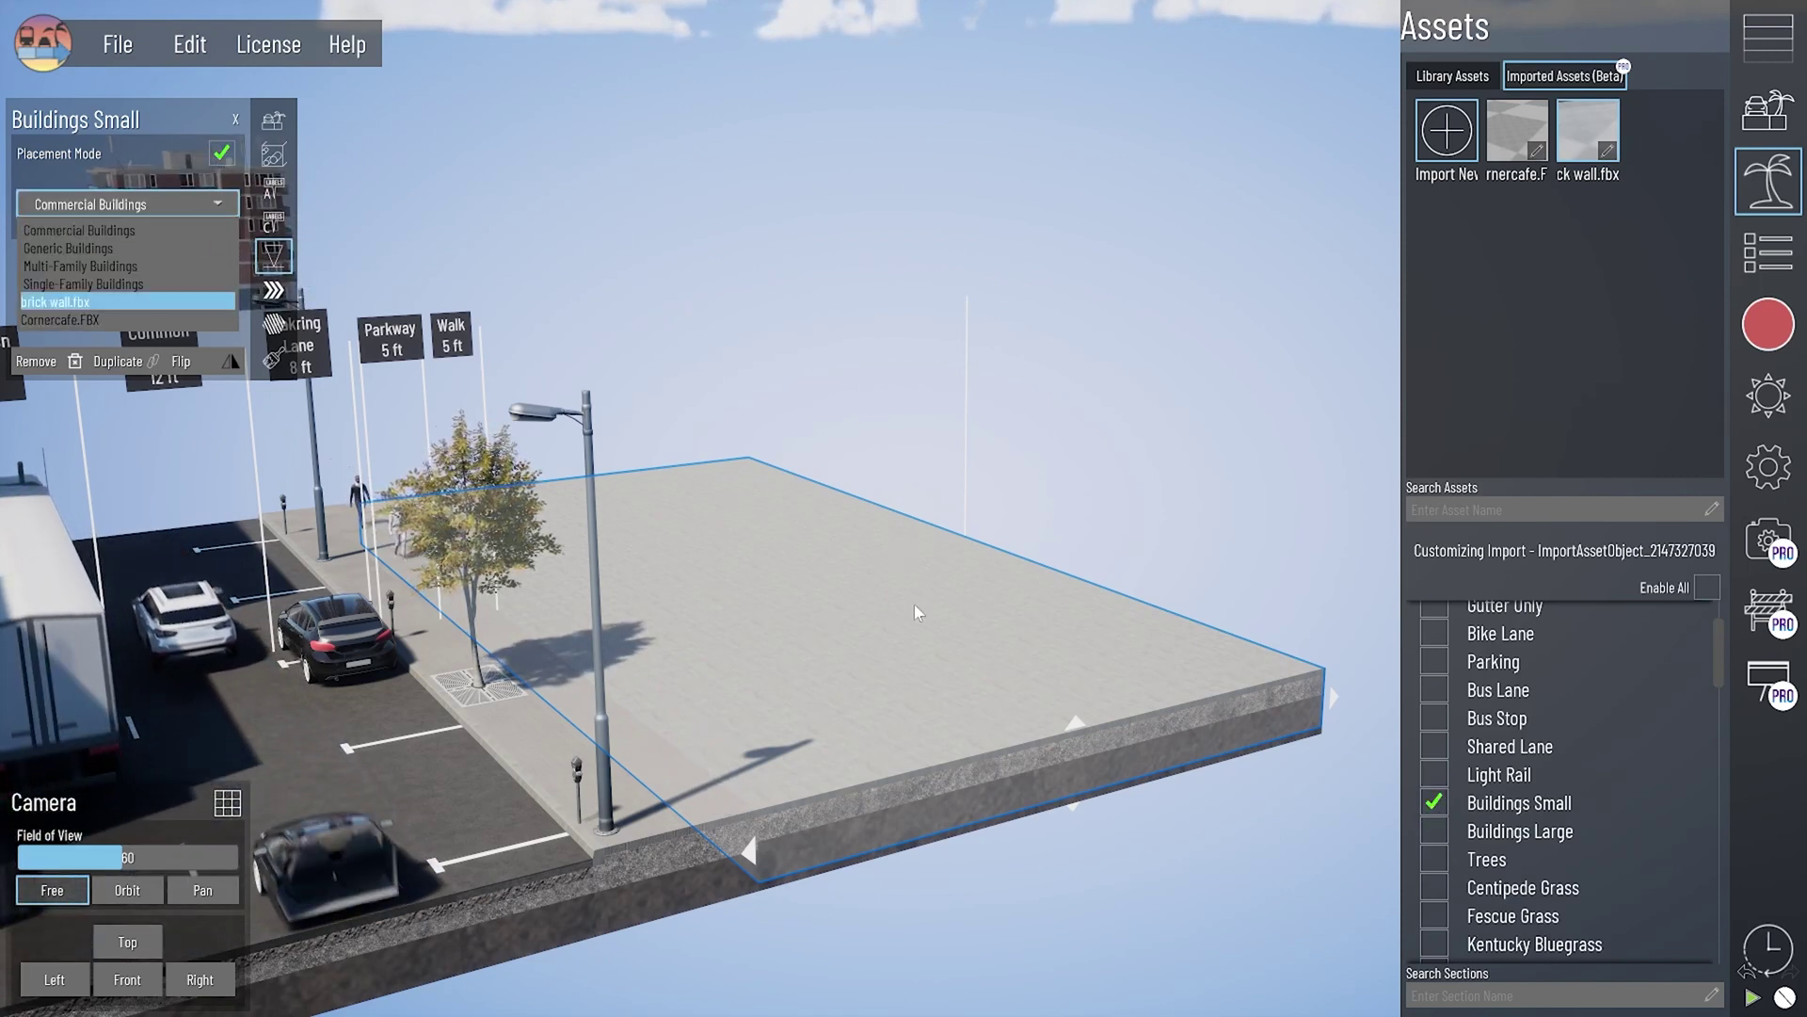
click(200, 304)
right_drag(692, 661, 737, 661)
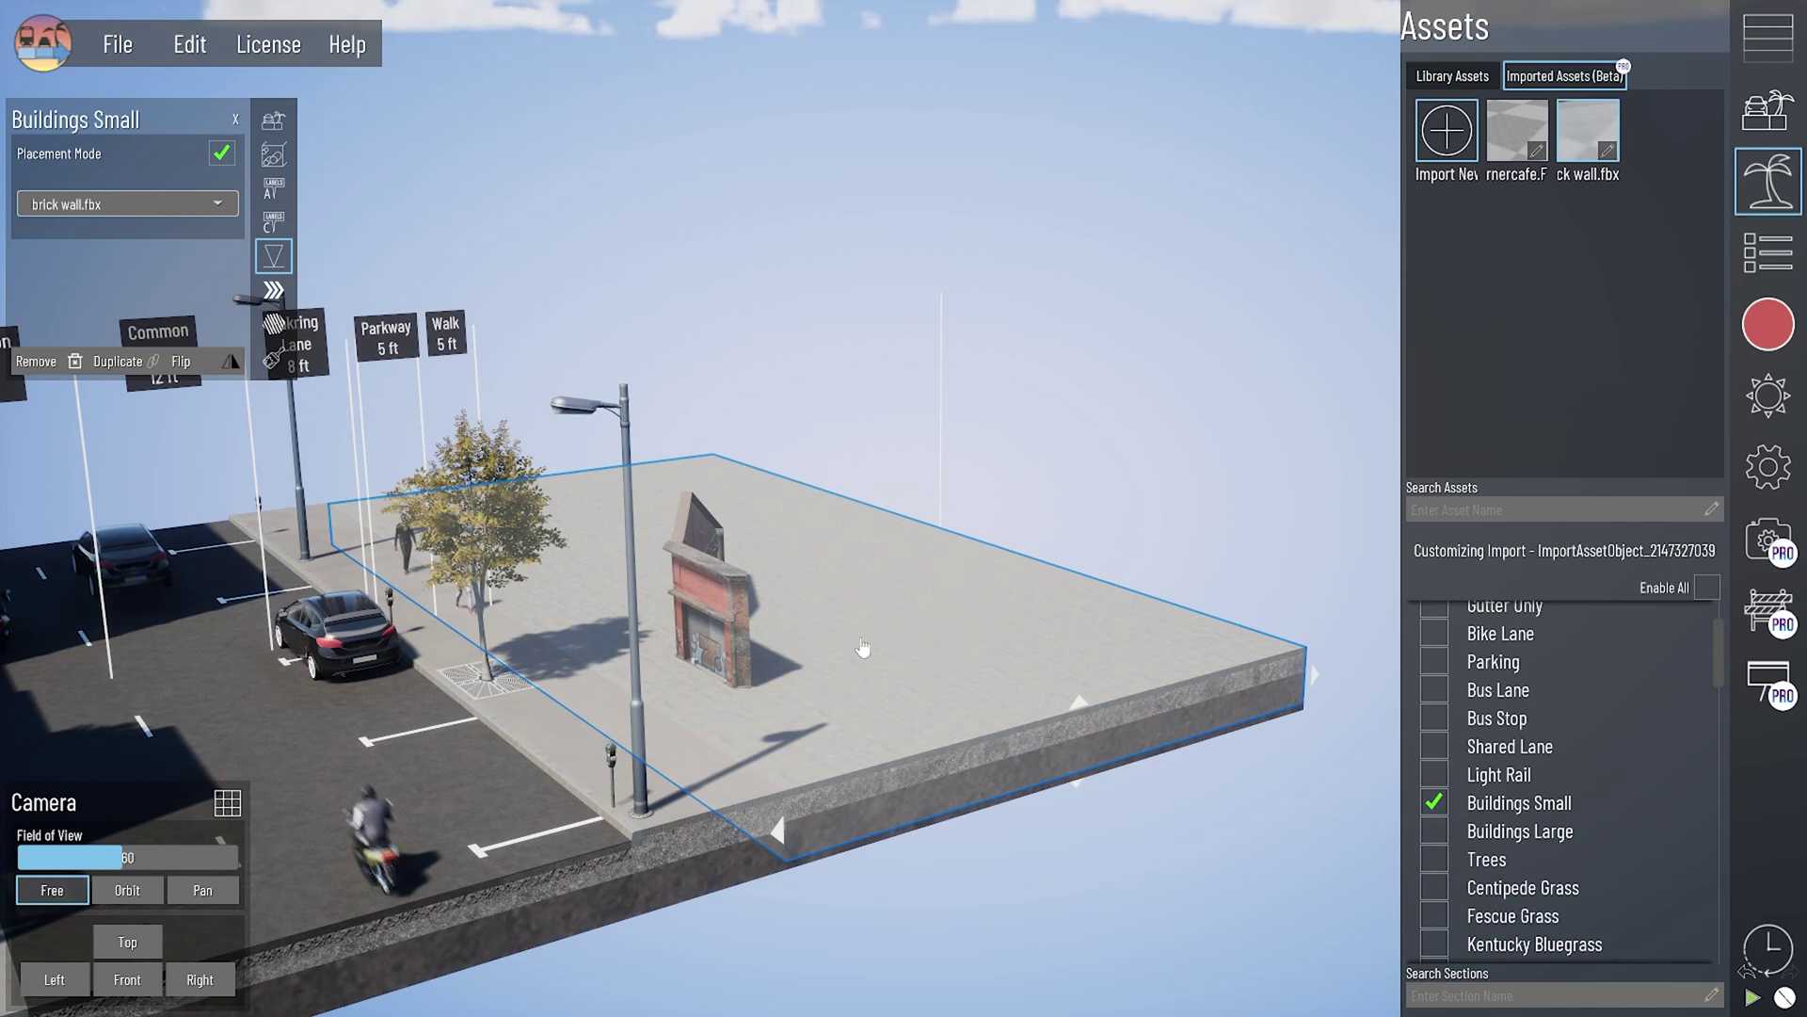
click(1024, 669)
right_drag(972, 887, 875, 906)
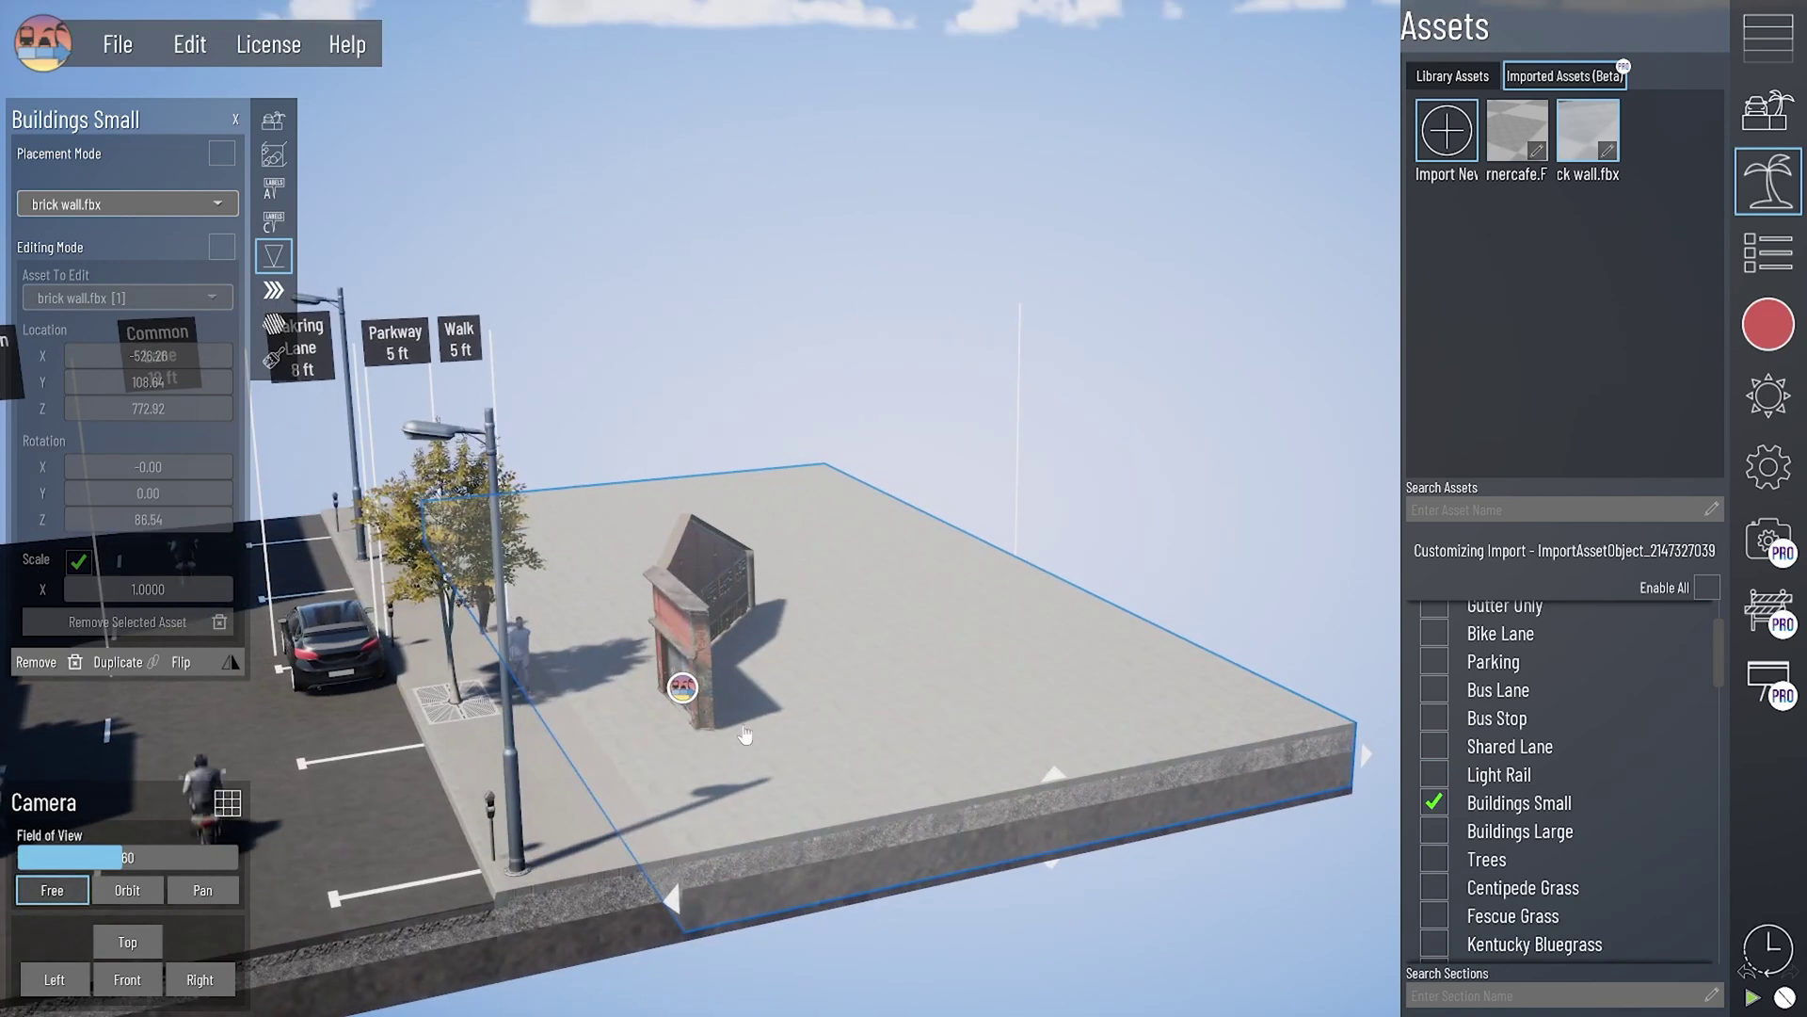
Step: Scale the brick wall building to 3 and slide it into position on the lot
click(679, 690)
click(151, 590)
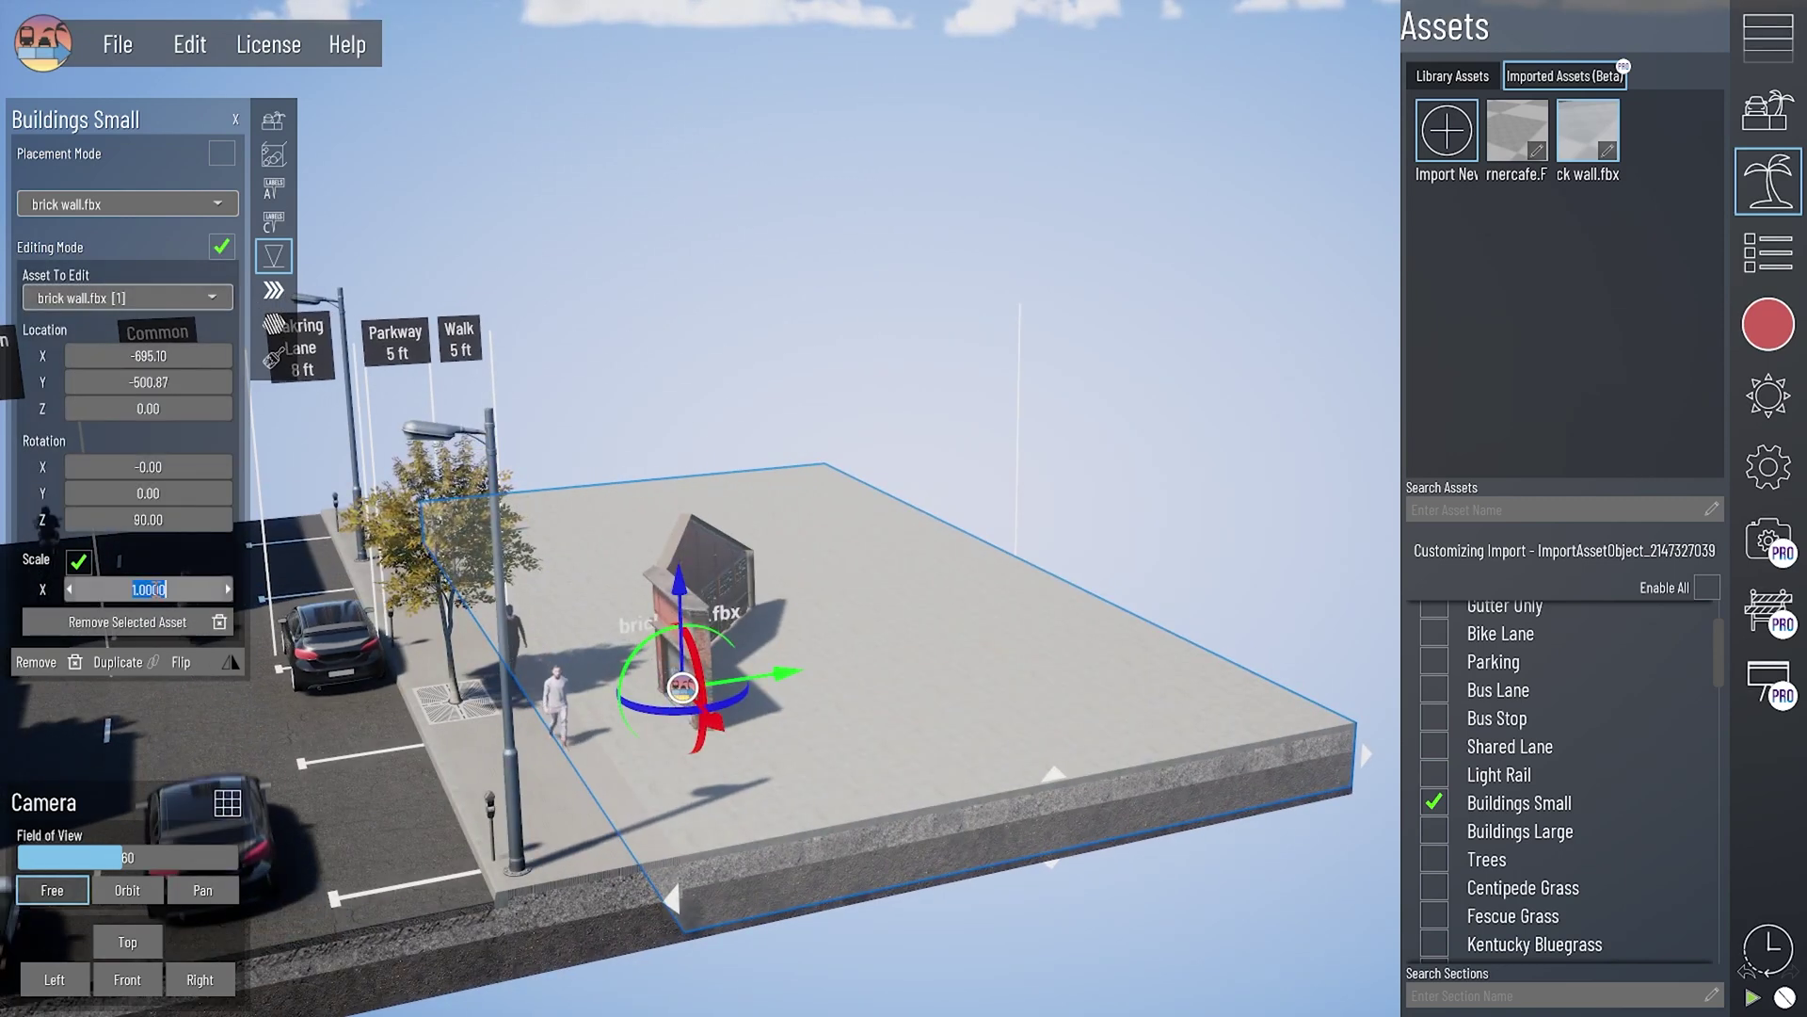
text(3)
key(Return)
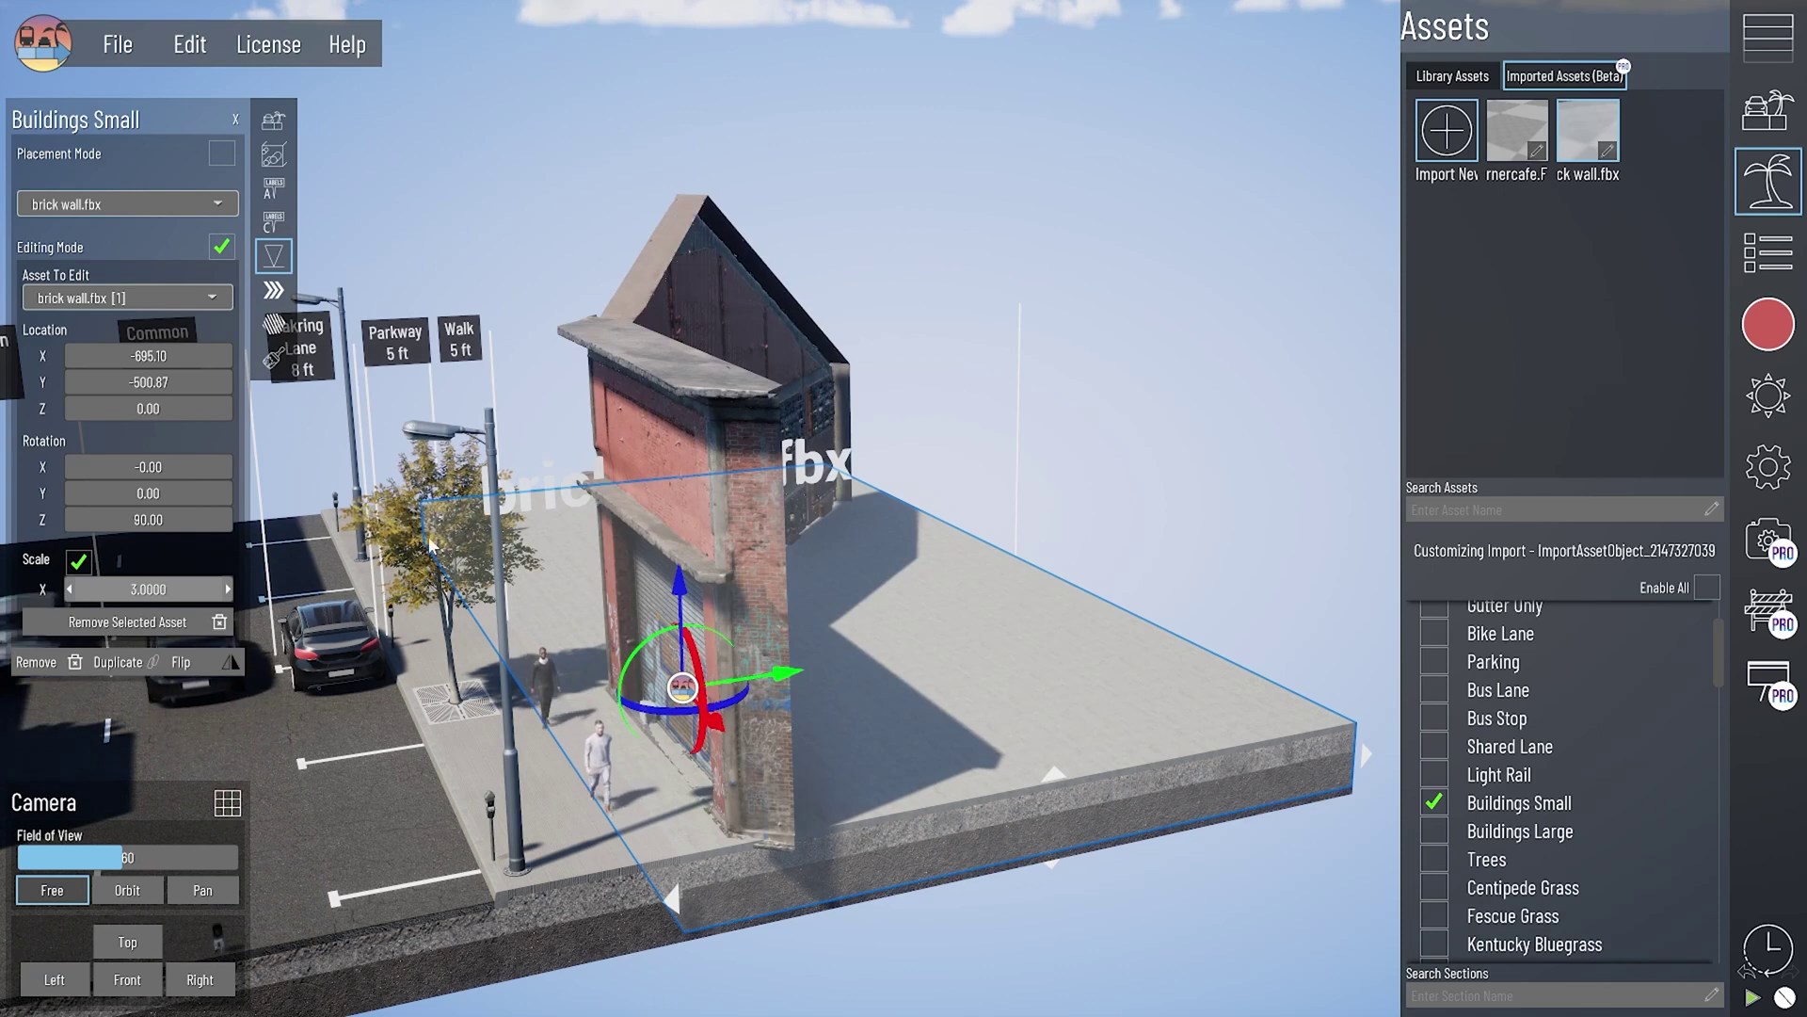
drag(778, 695, 726, 614)
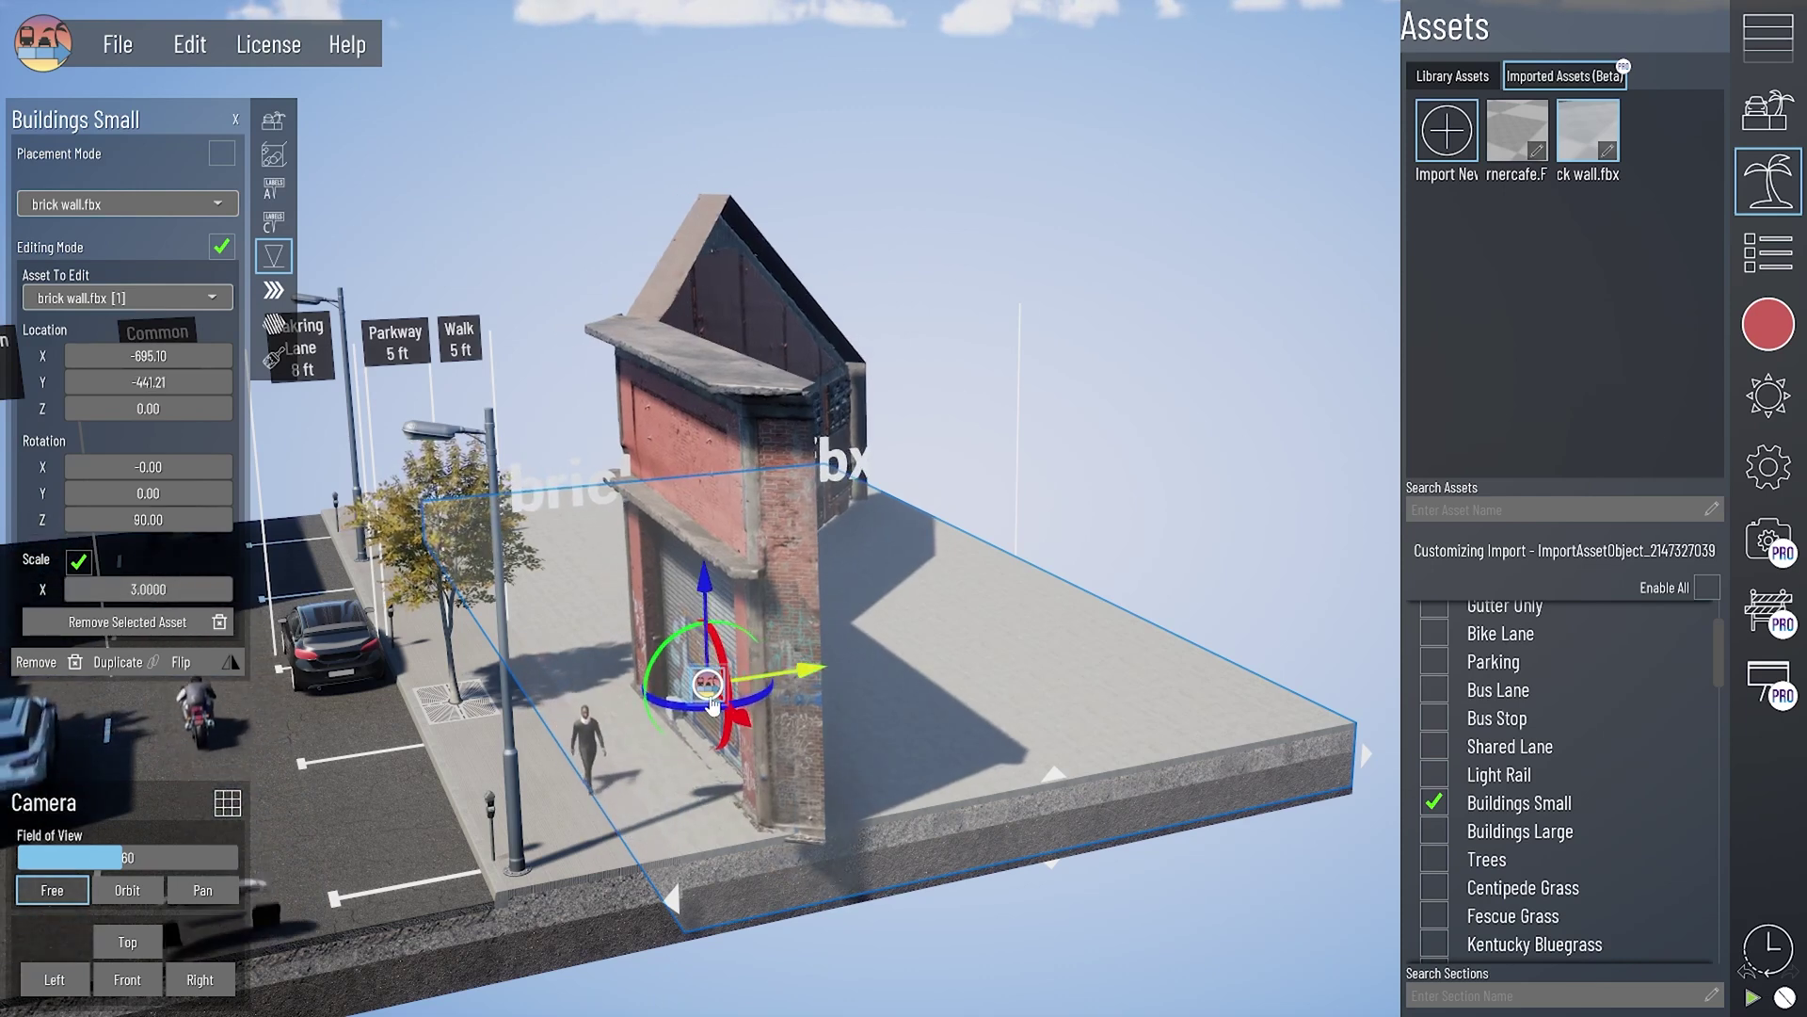
drag(739, 729, 690, 685)
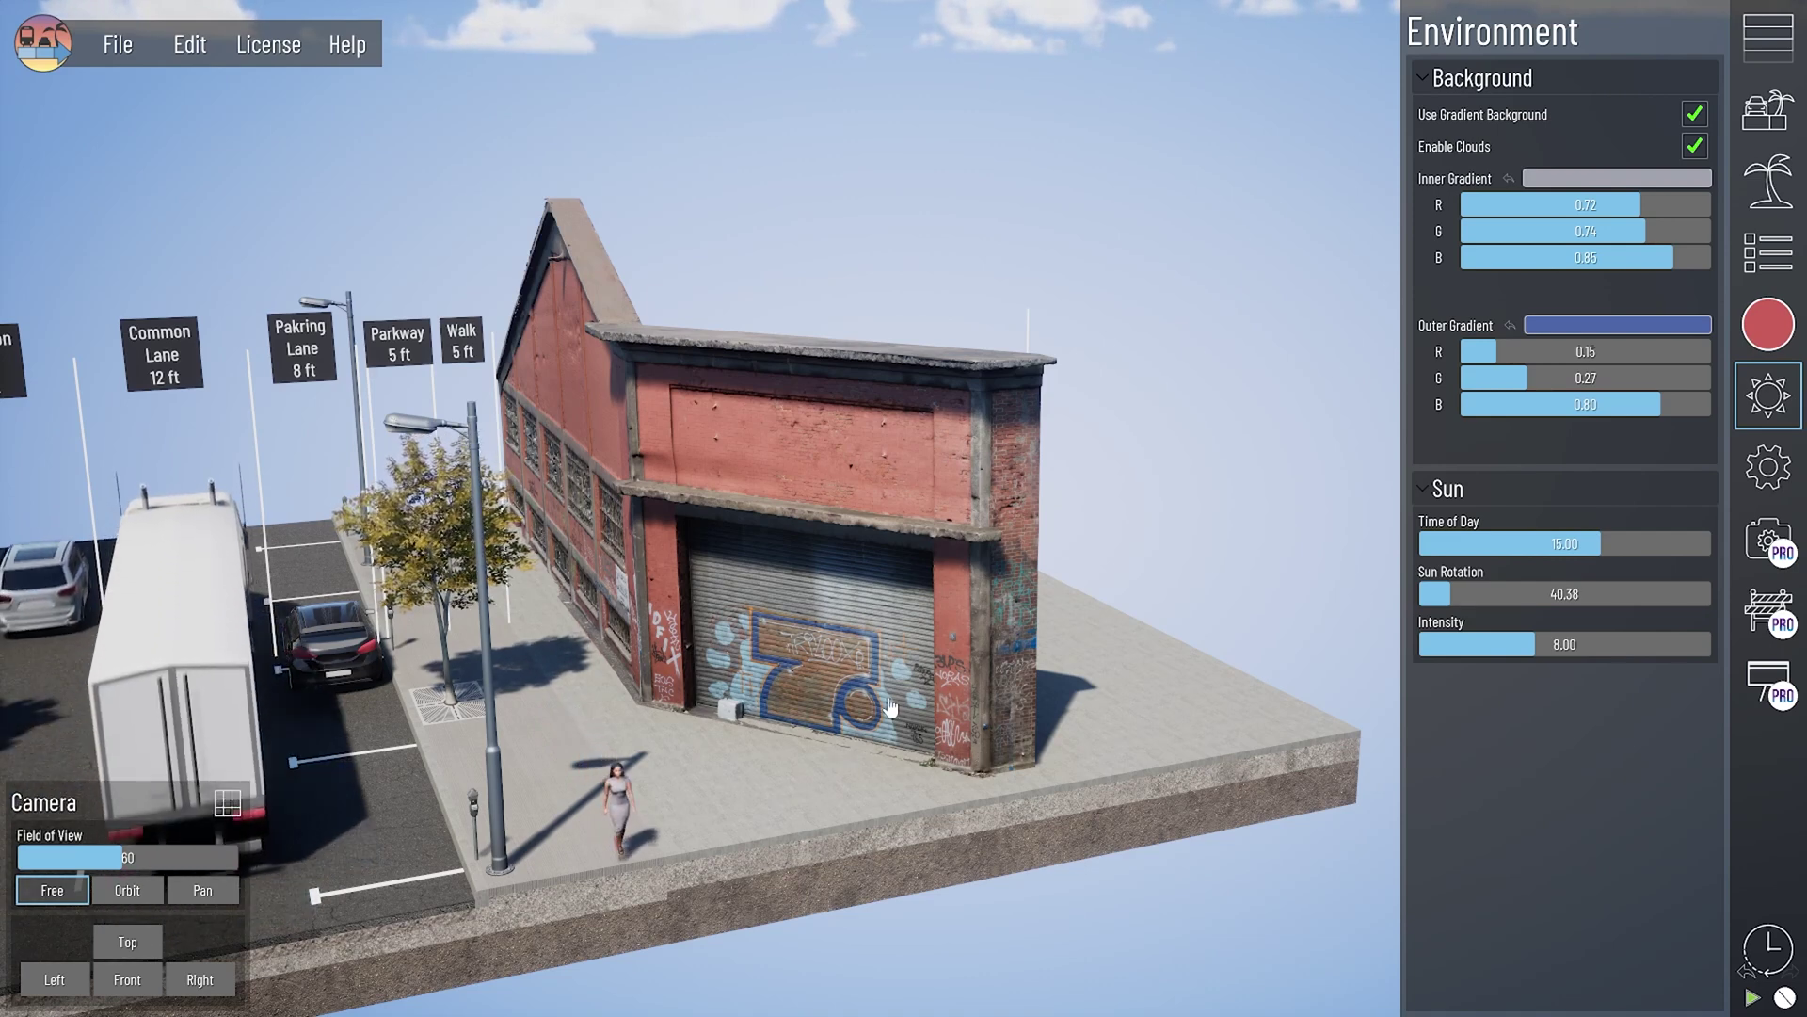
Step: Orbit around the graffiti warehouse and select it
drag(903, 864, 932, 759)
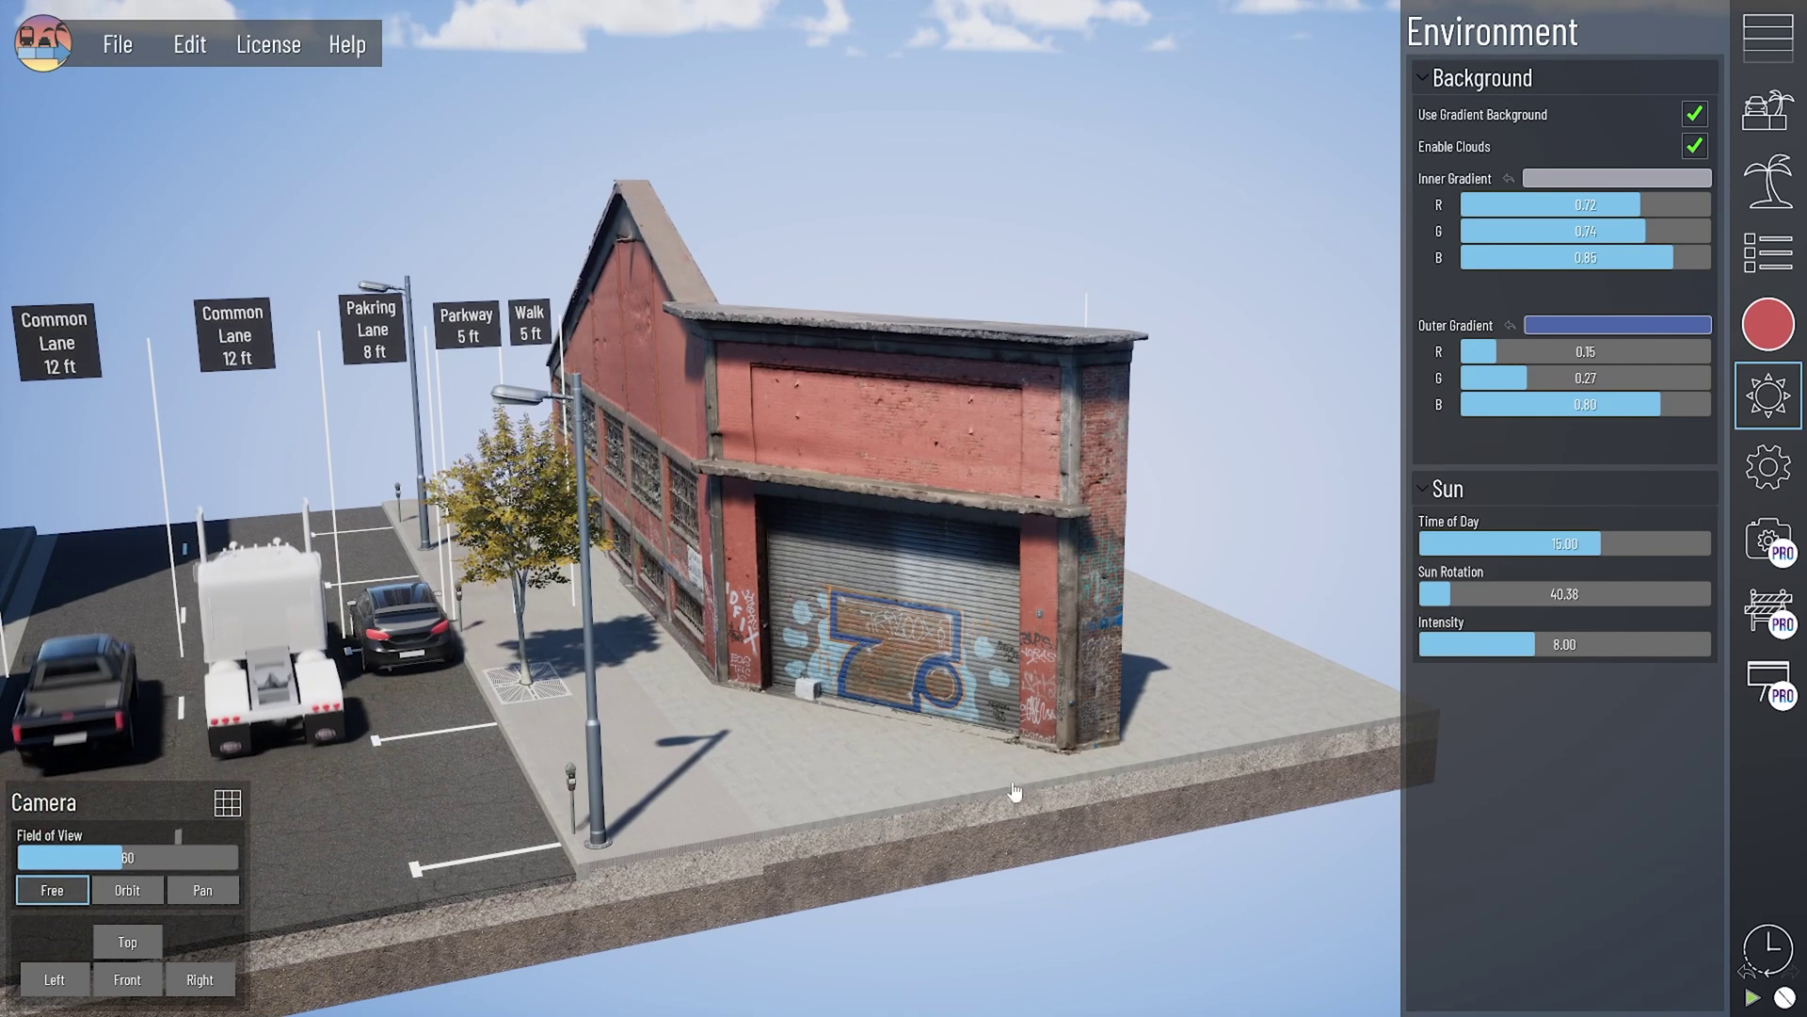
click(1106, 800)
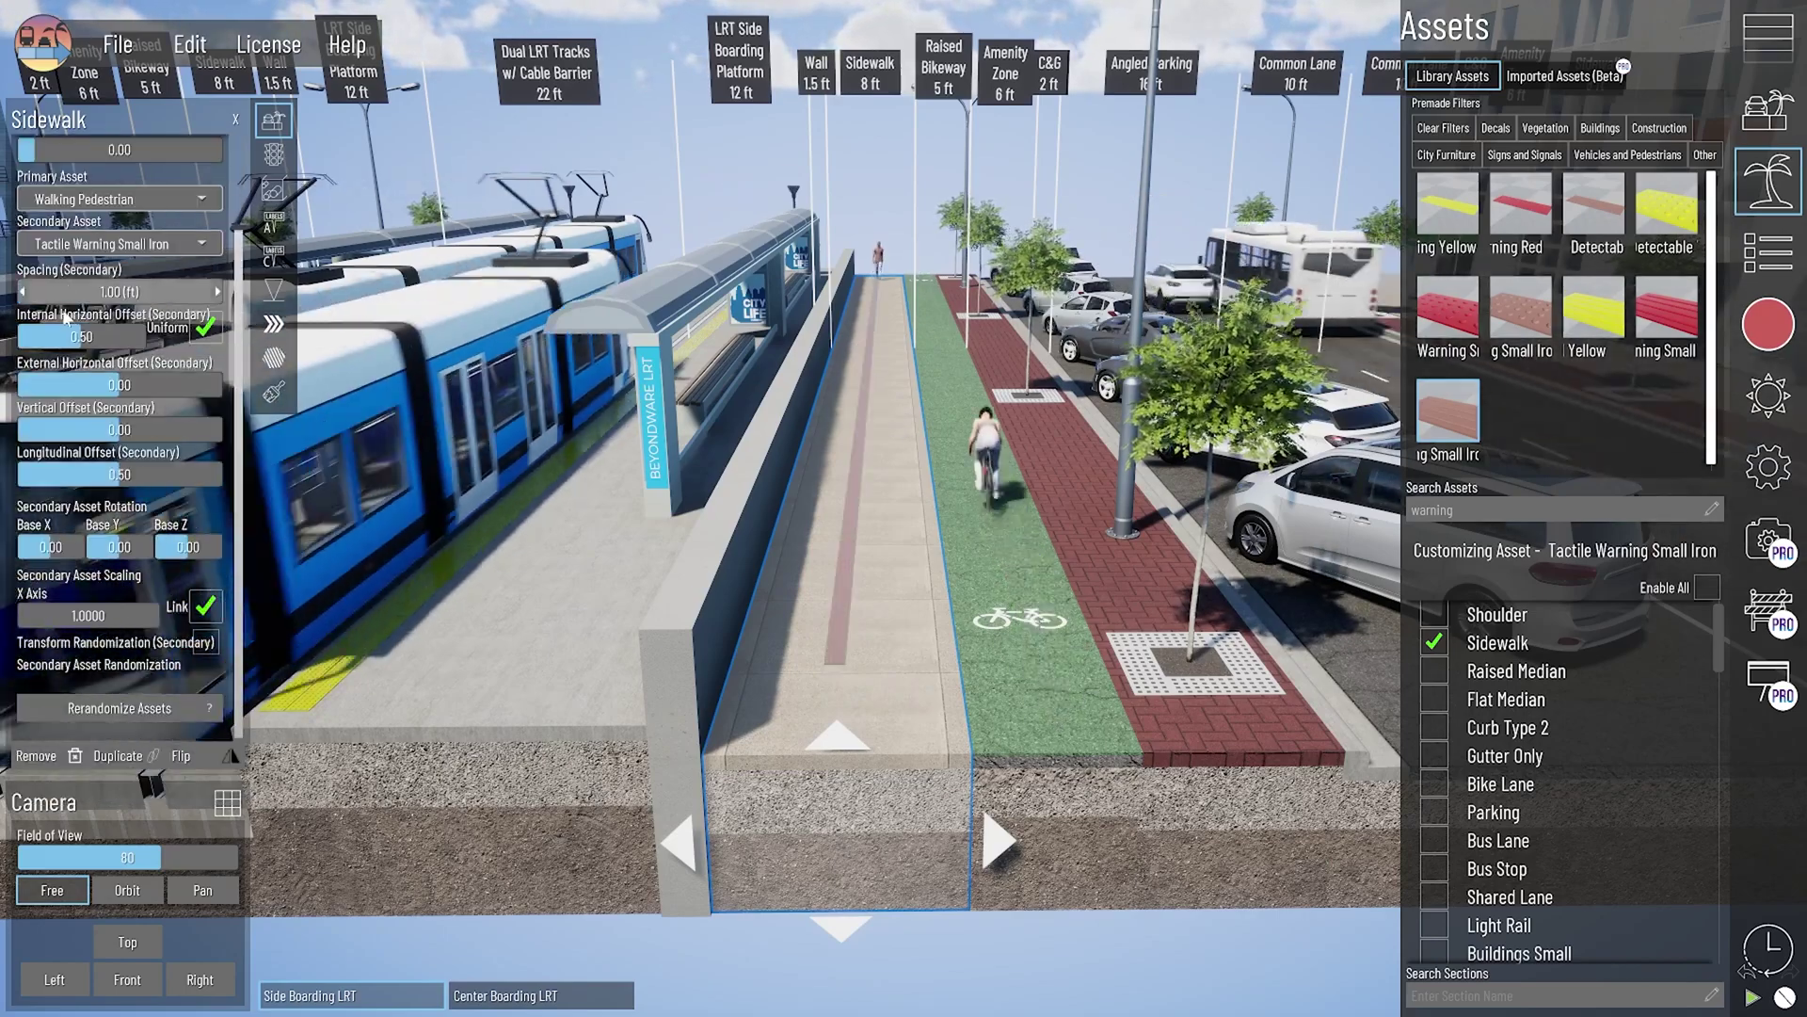
Step: Filter the asset library by construction and vegetation, then search 'light'
click(1441, 128)
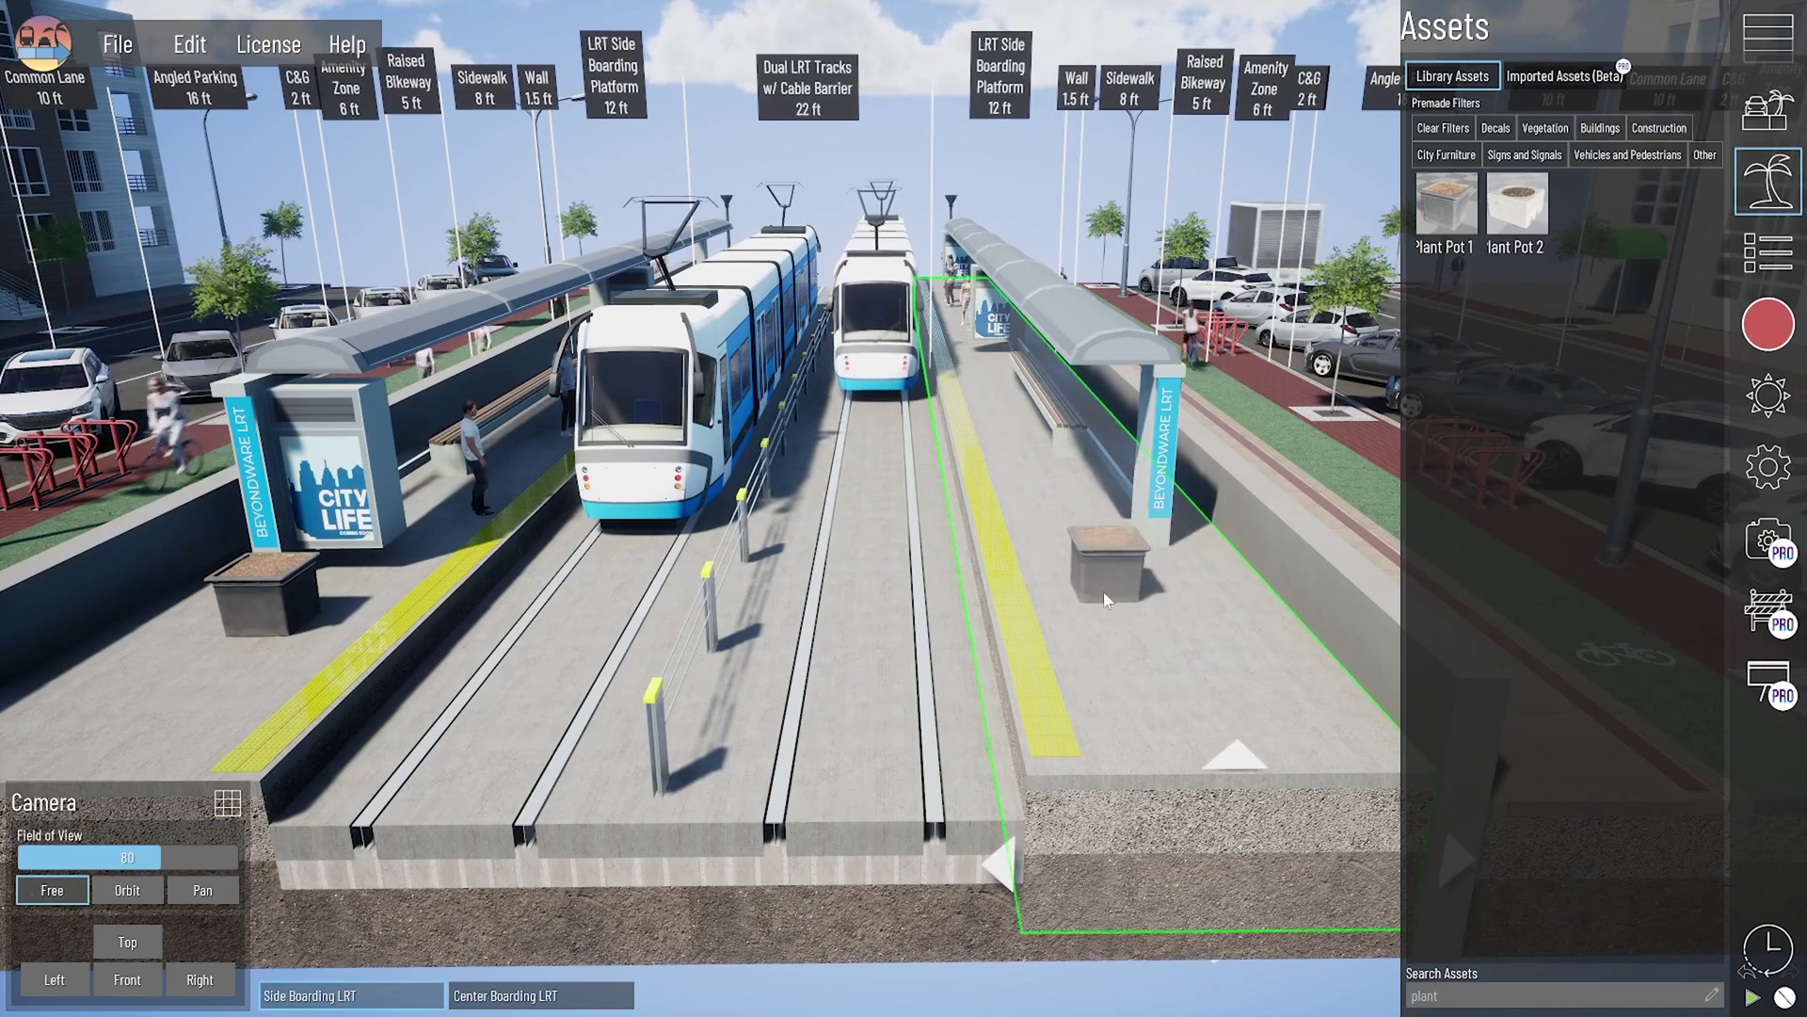
click(1545, 128)
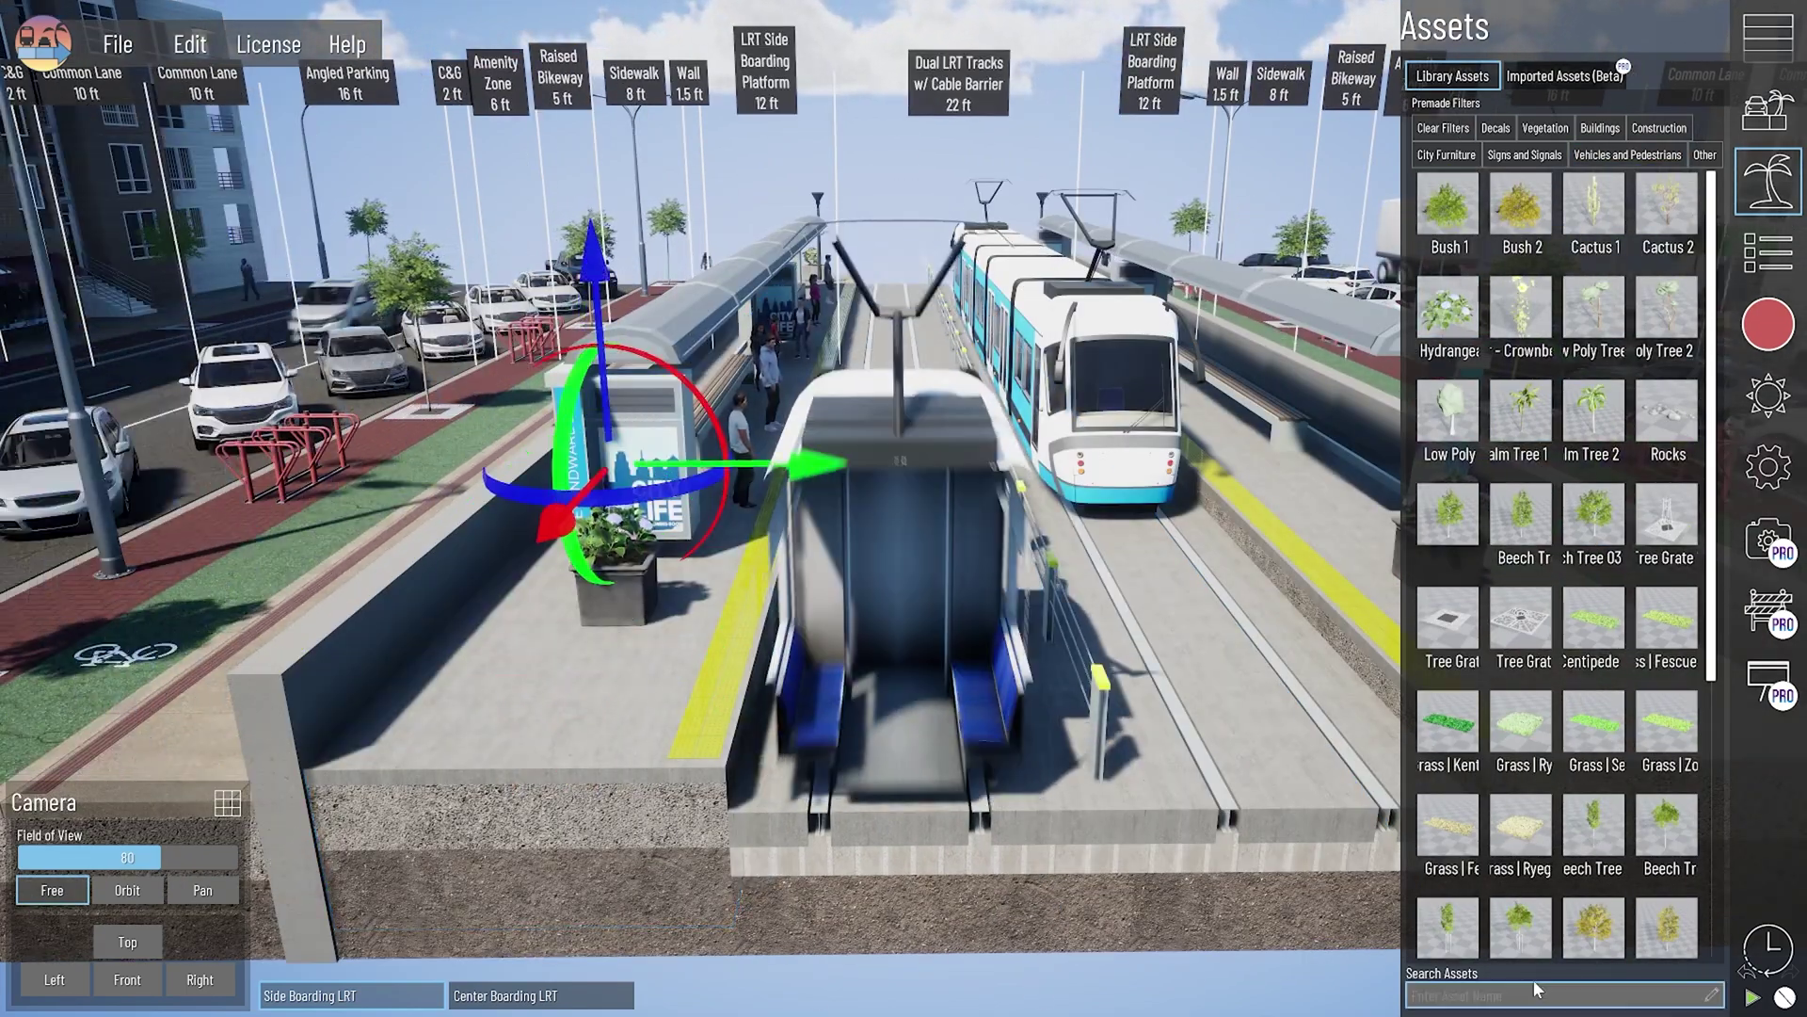
text(light)
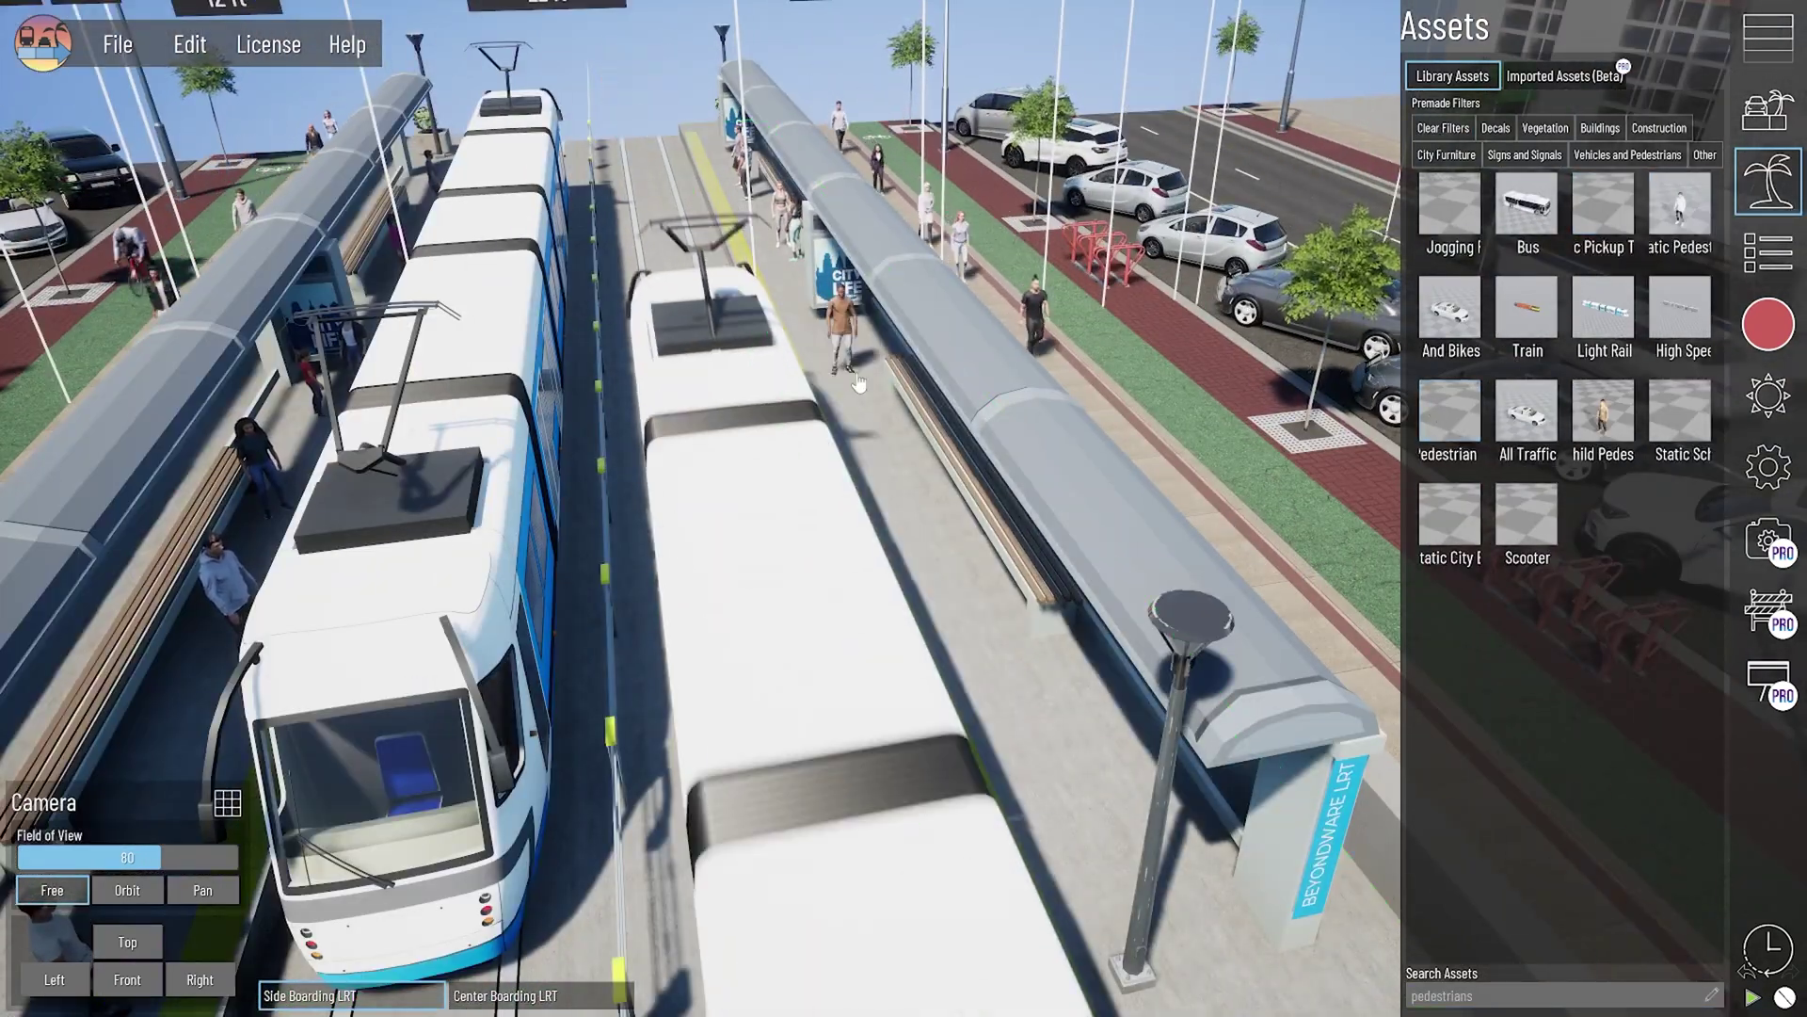
Step: Place a child pedestrian and two standing pedestrians on the right platform
mouse_move(1680, 205)
mouse_down()
mouse_move(1003, 679)
mouse_move(996, 663)
mouse_up()
drag(1680, 204, 1060, 711)
drag(1603, 412, 895, 461)
click(895, 460)
click(996, 664)
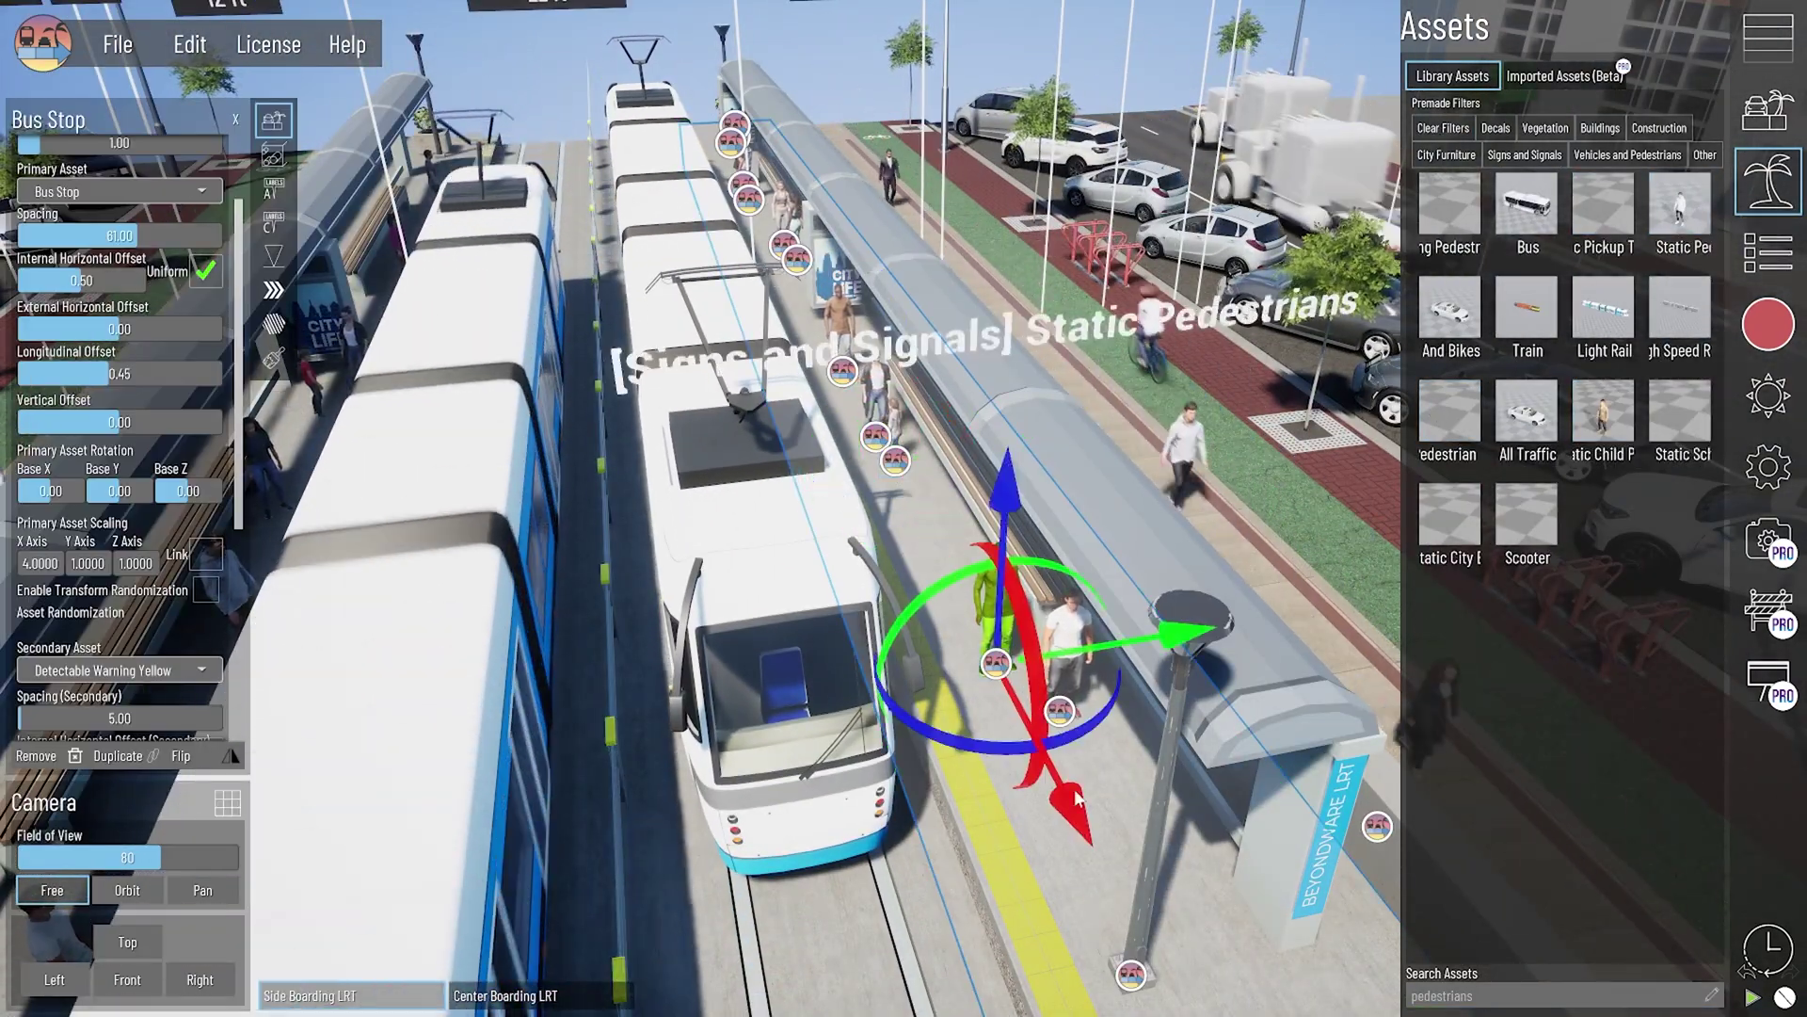